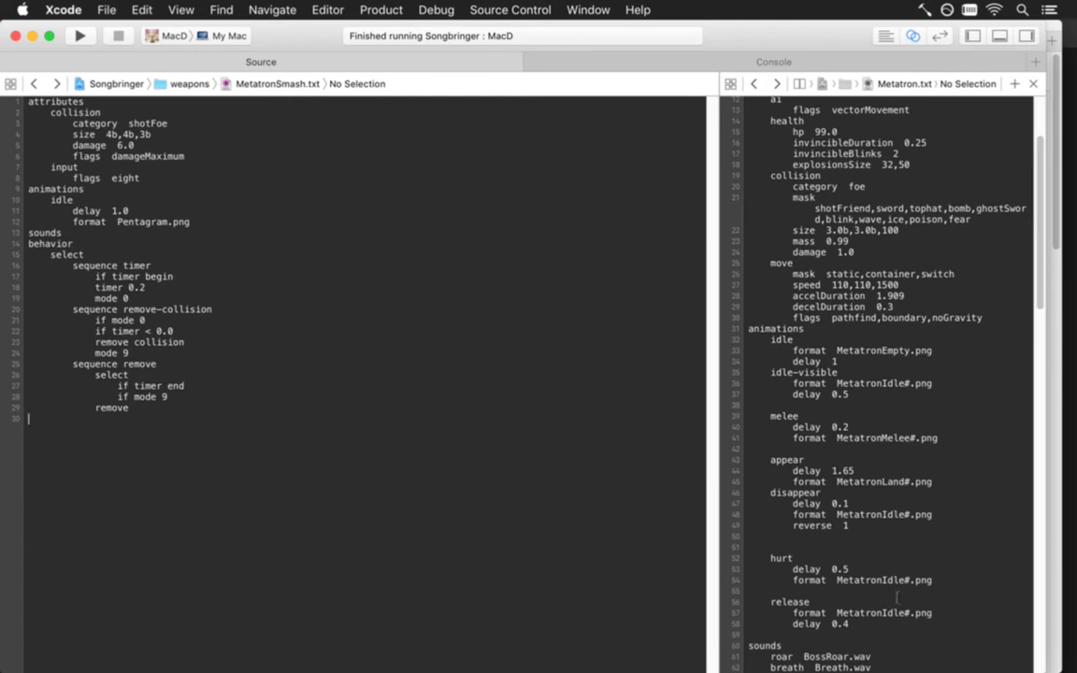
key(F11)
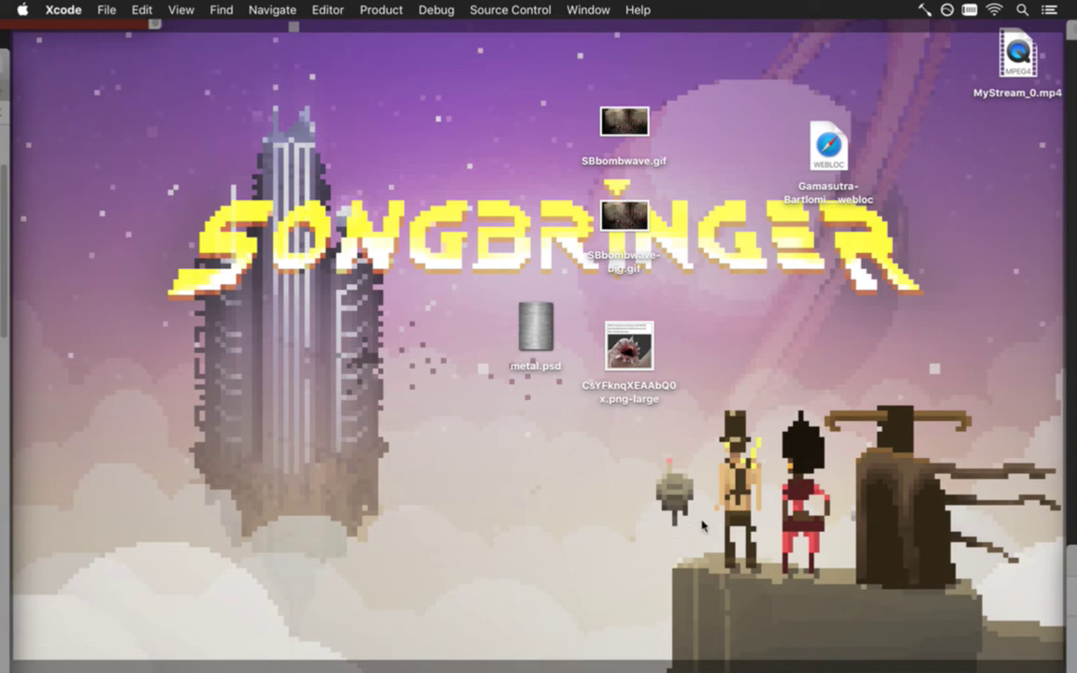
mouse_move(1075, 671)
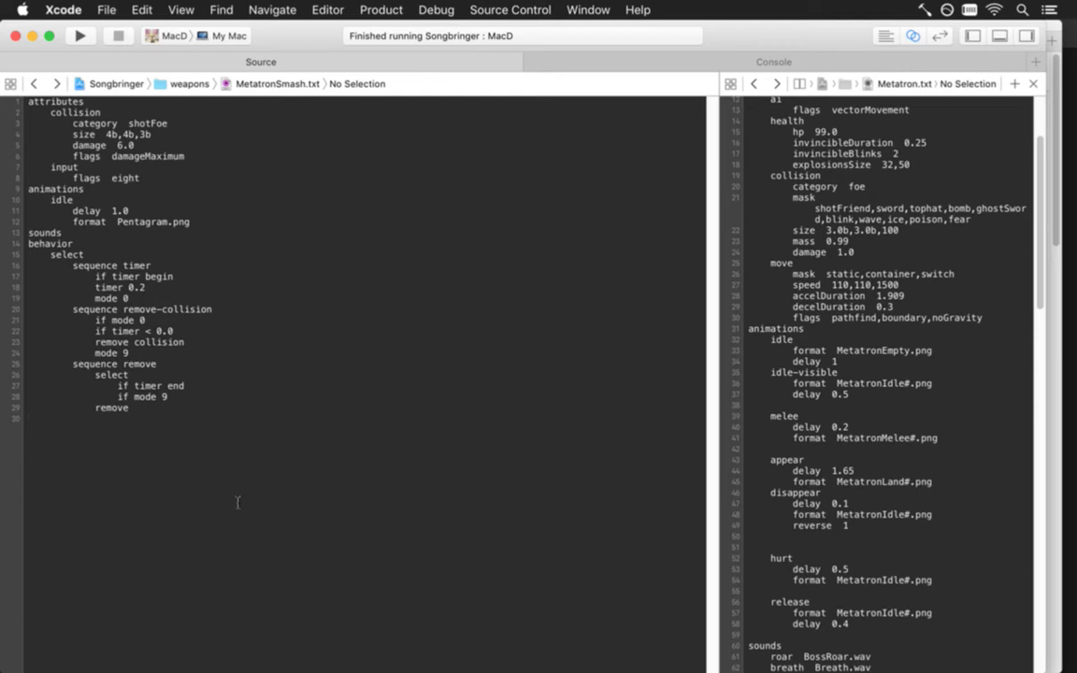
- Switch to Photoshop and make the Color Fill 1 background layer at the end of the layer stack visible
key(super+Tab)
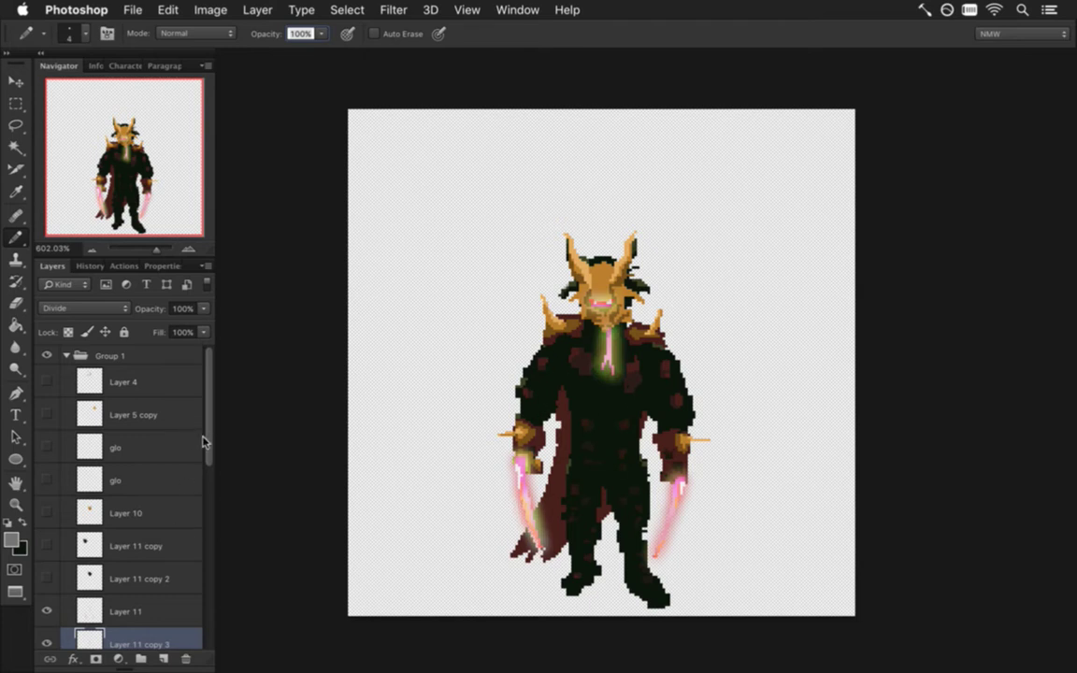
scroll(187, 393, down, 10)
click(48, 632)
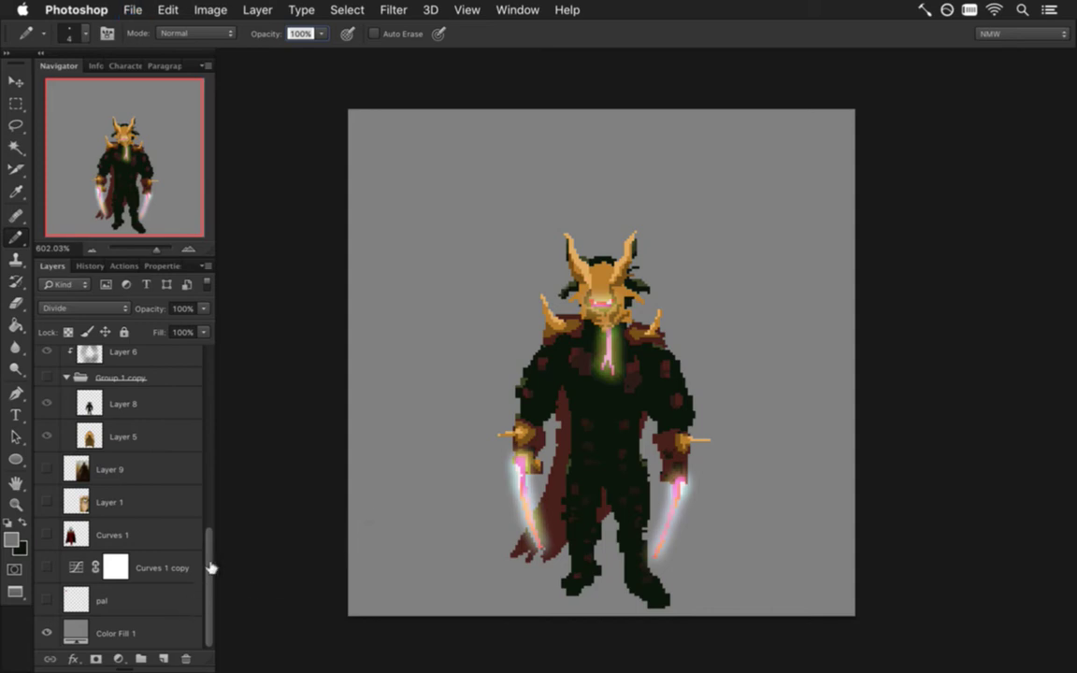
- Hide the glow layers Layer 11 and Layer 11 copy 3, and select them together with Layer 10 copy
drag(210, 572, 122, 366)
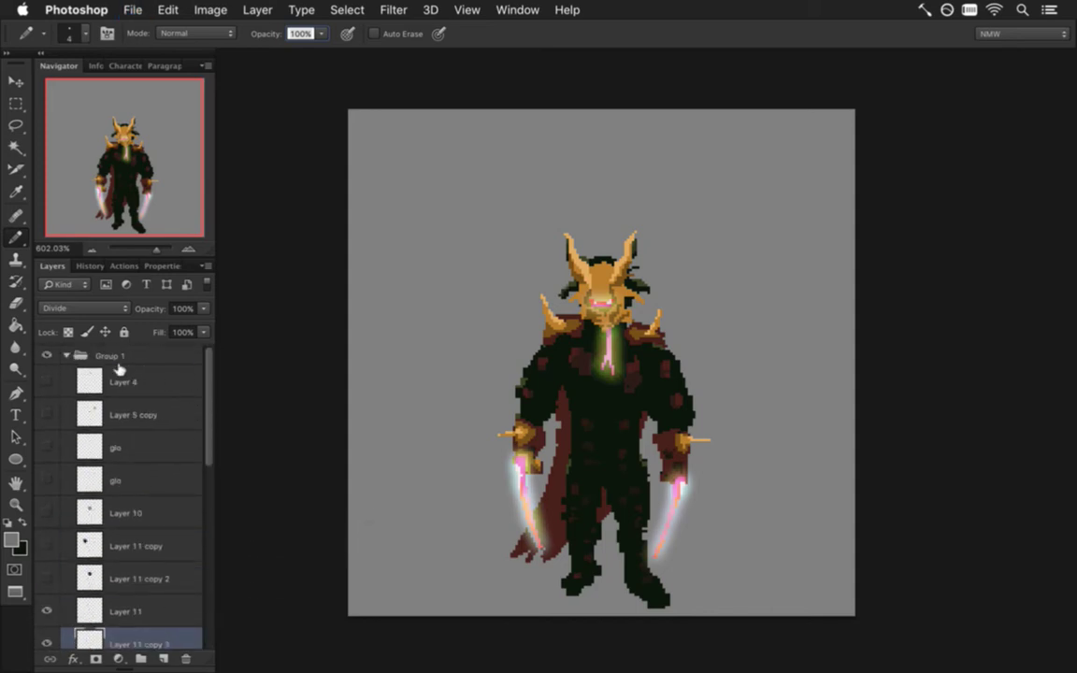
click(152, 385)
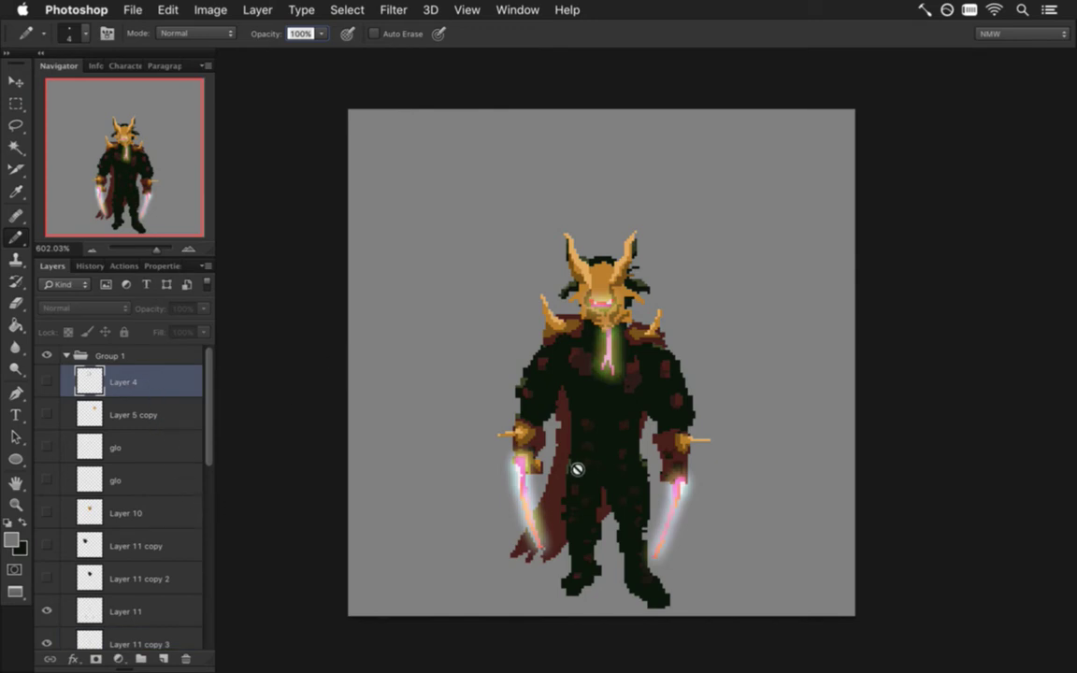
key(i)
drag(206, 413, 206, 474)
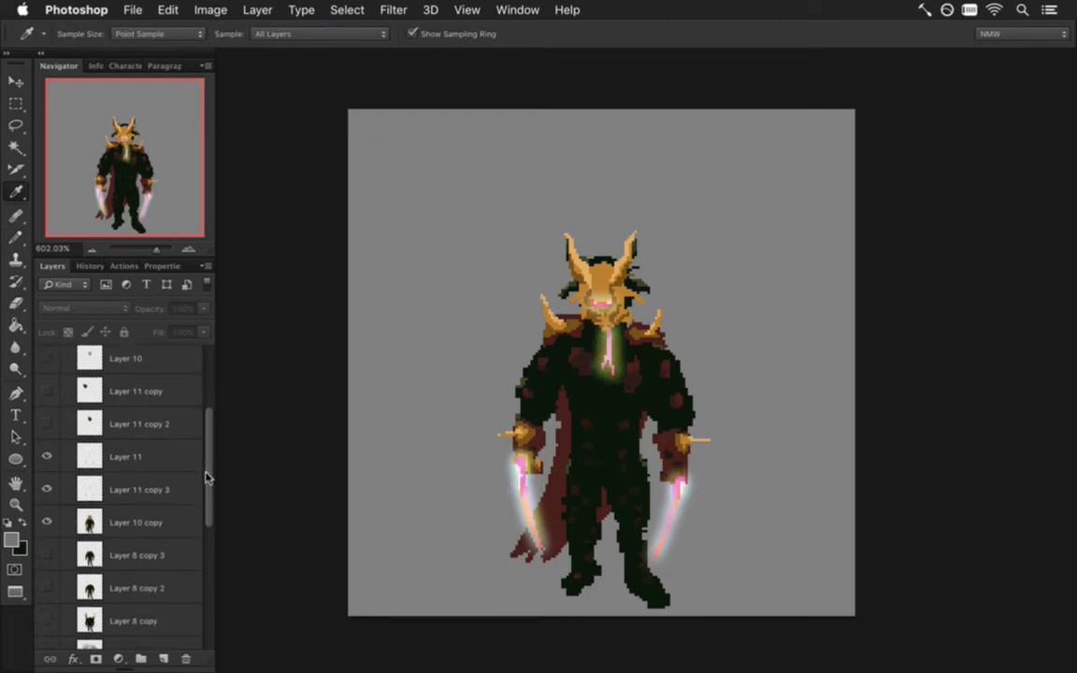
click(148, 526)
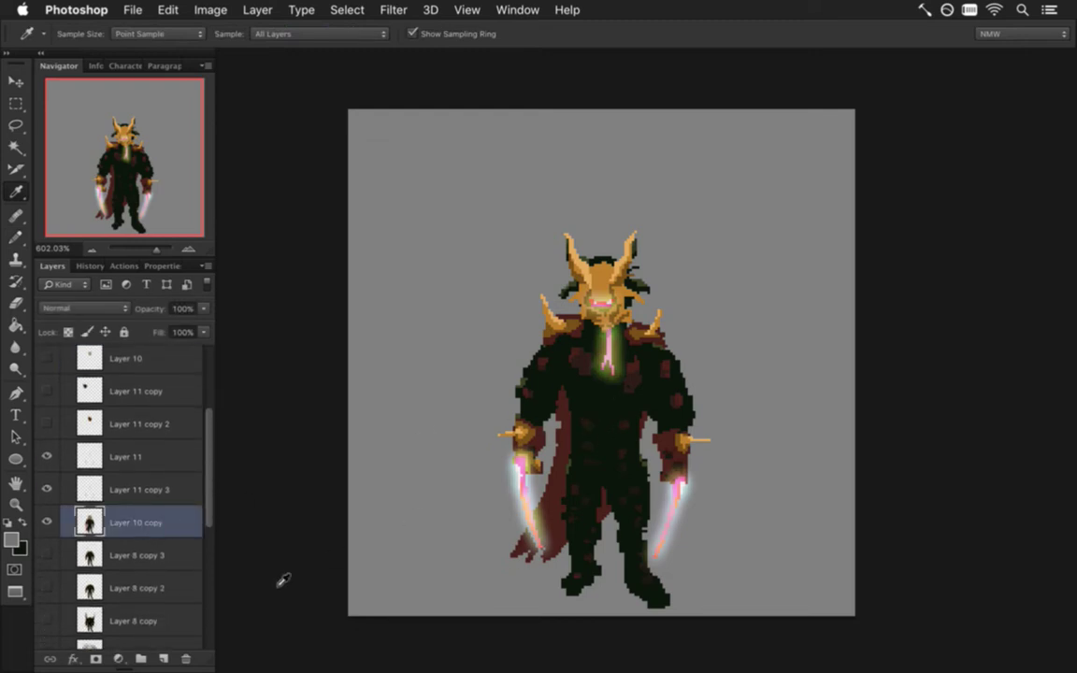
drag(47, 456, 53, 483)
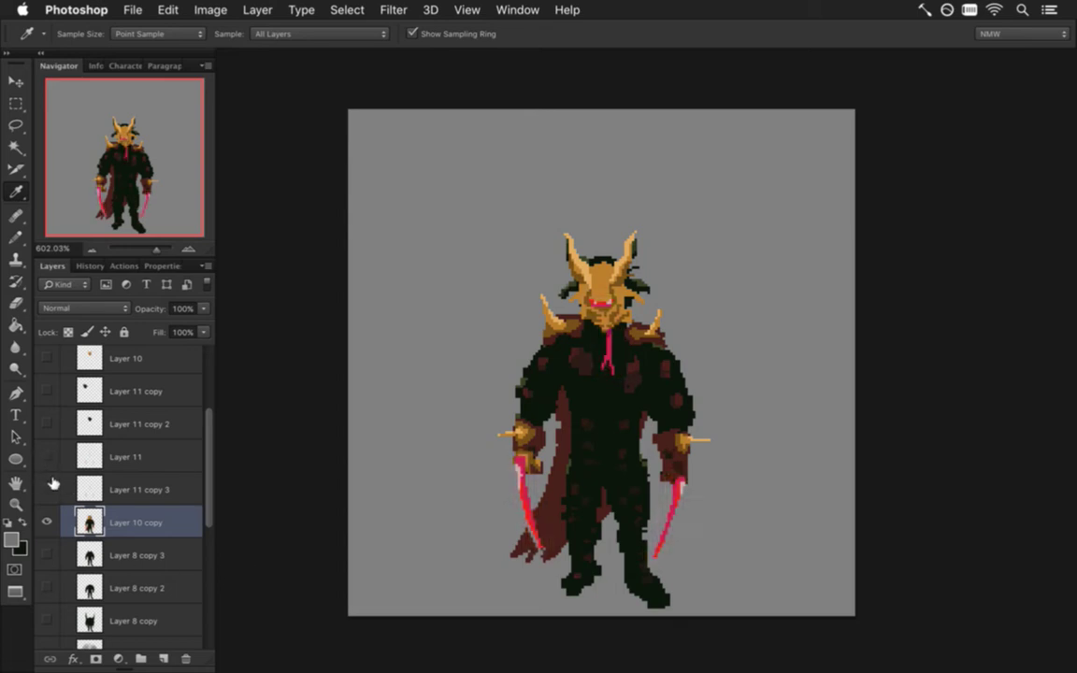
click(123, 458)
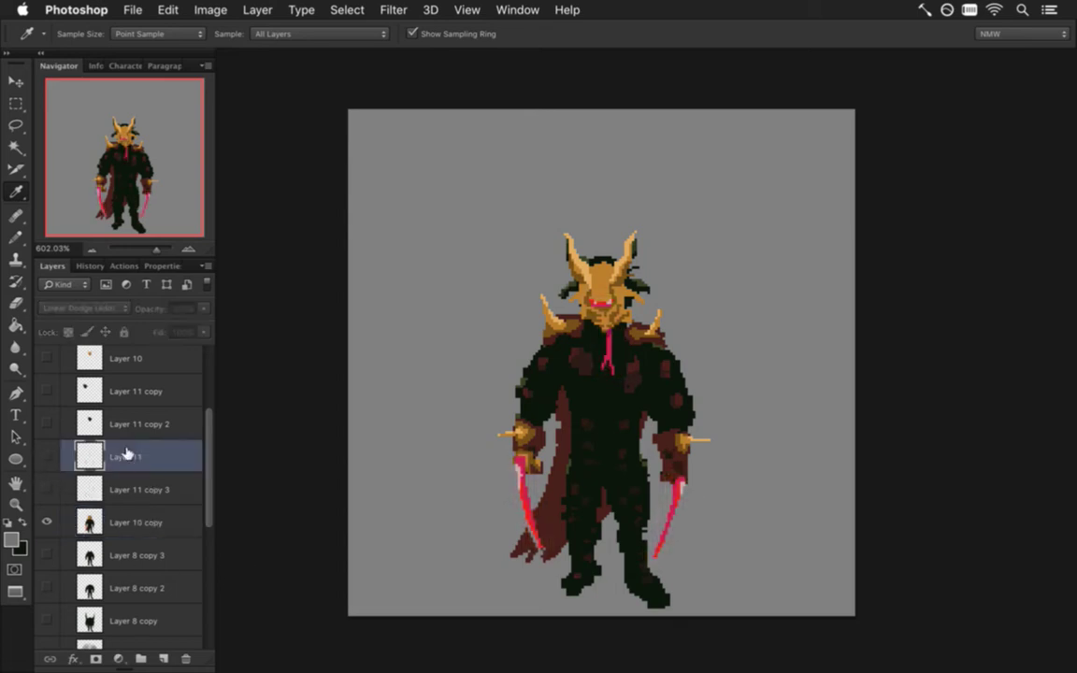
shift+click(140, 520)
- Create a new empty layer group directly above Group 1
drag(207, 453, 203, 389)
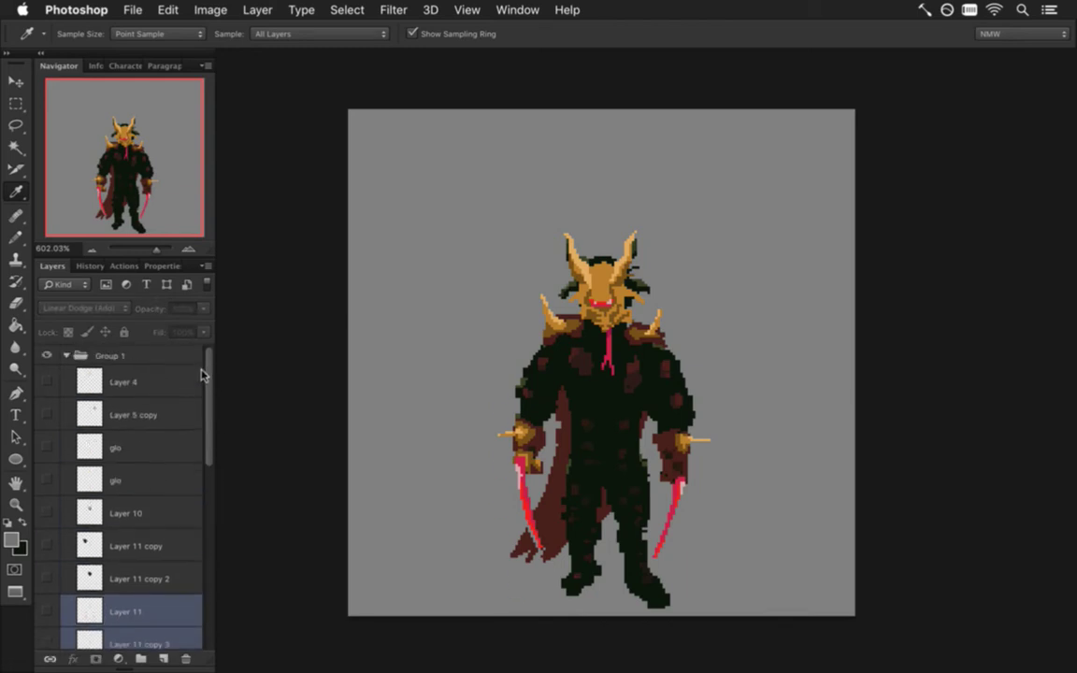
click(144, 358)
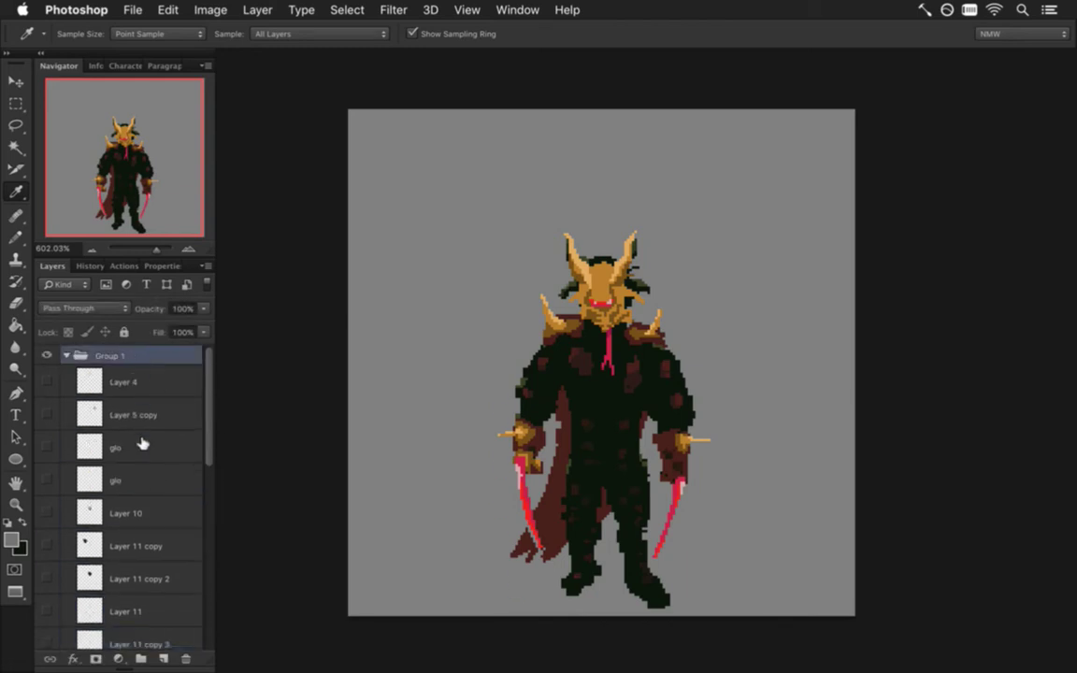
click(139, 656)
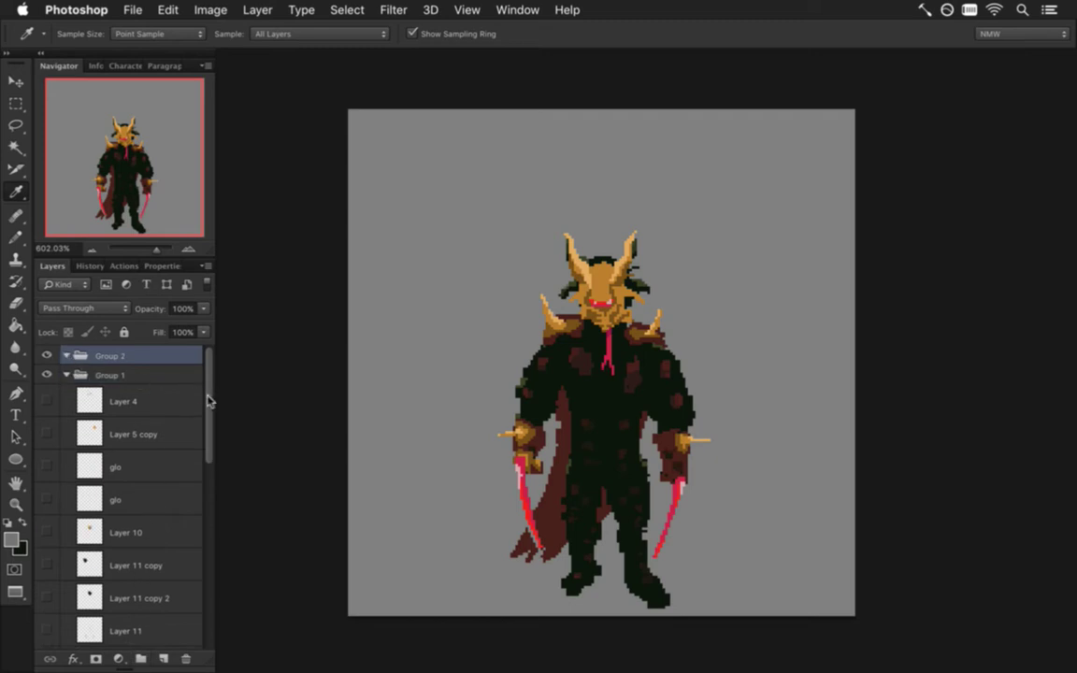
- Show Layer 11 and Layer 11 copy 3, and move them with Layer 10 copy into the new Group 2
drag(209, 396, 211, 479)
scroll(211, 480, down, 2)
click(144, 445)
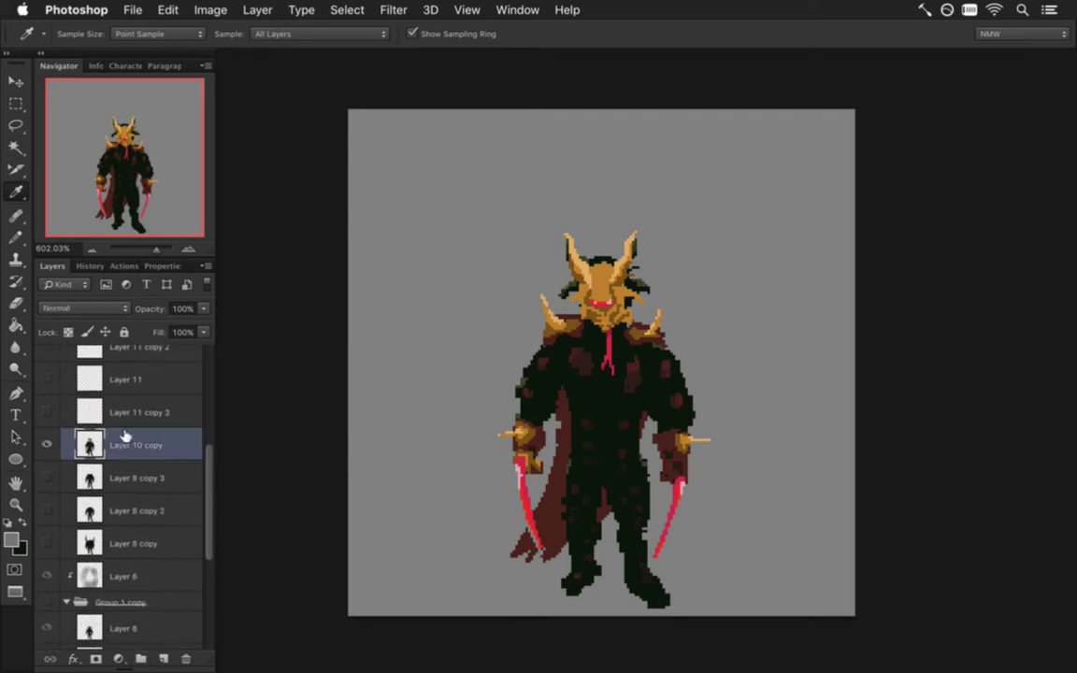
click(47, 411)
click(47, 378)
shift+click(139, 379)
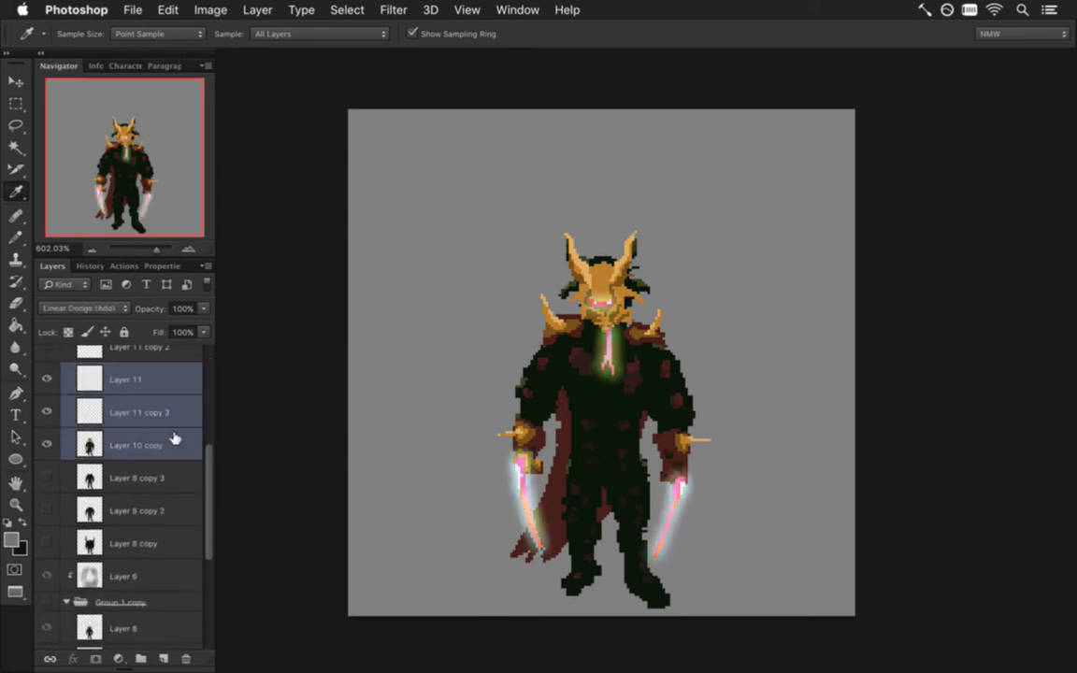
drag(211, 465, 214, 384)
drag(149, 577, 153, 366)
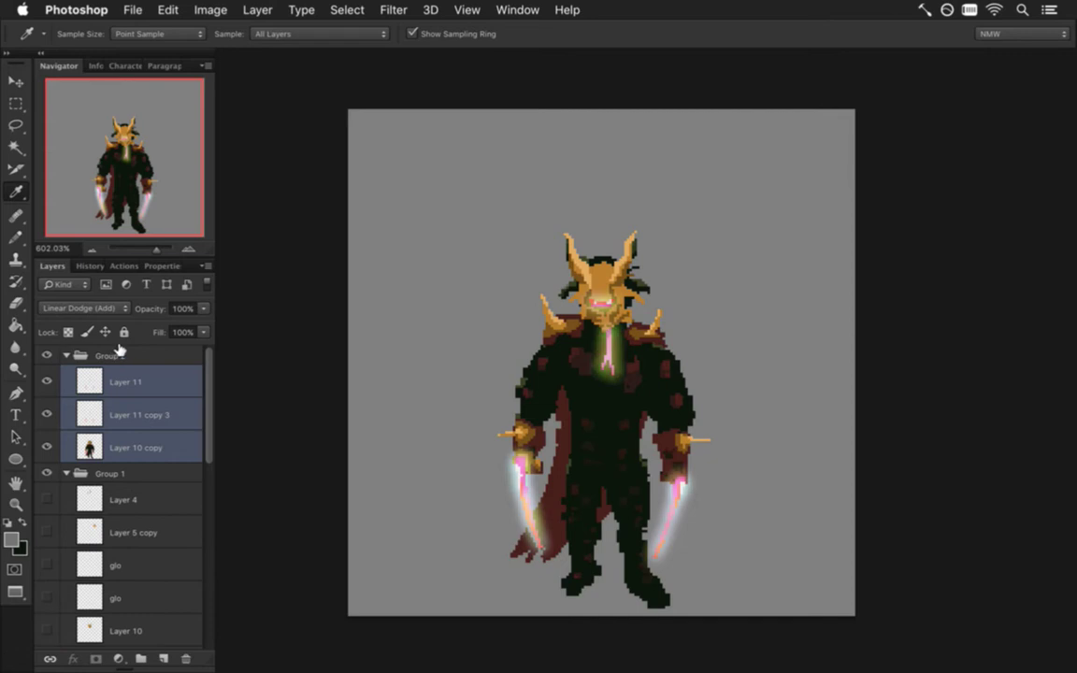
- Hide and collapse the old Group 1
click(98, 357)
click(47, 474)
click(66, 474)
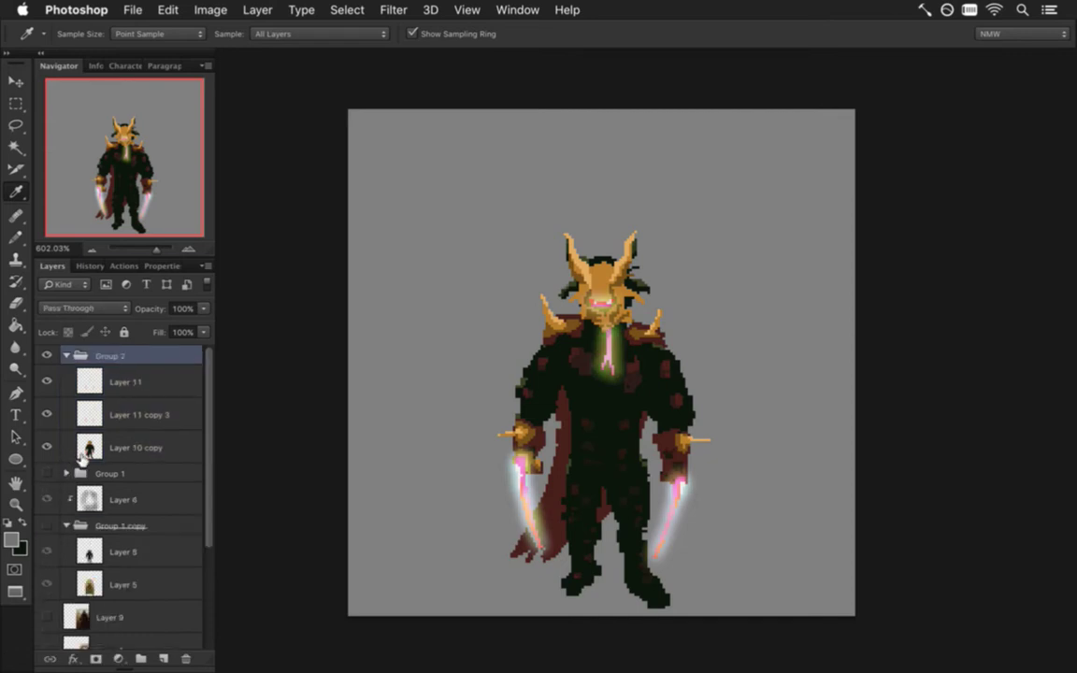
- Duplicate the shading Layer 6, move the copy above Group 2, and clip it to that group
click(104, 501)
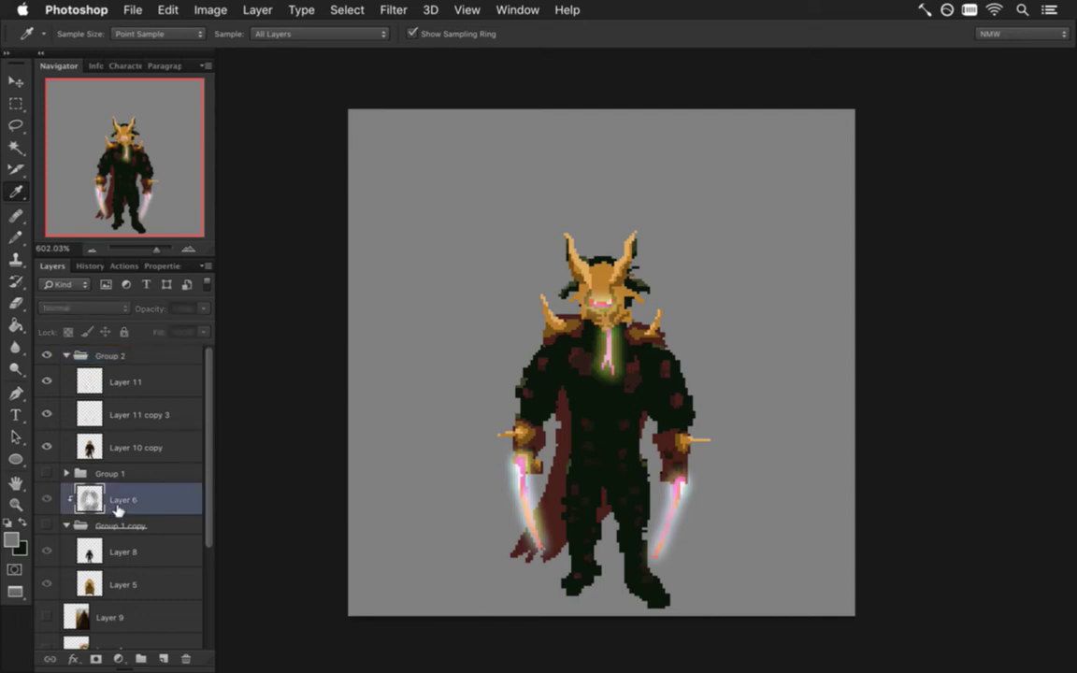
key(super+j)
drag(77, 500, 58, 322)
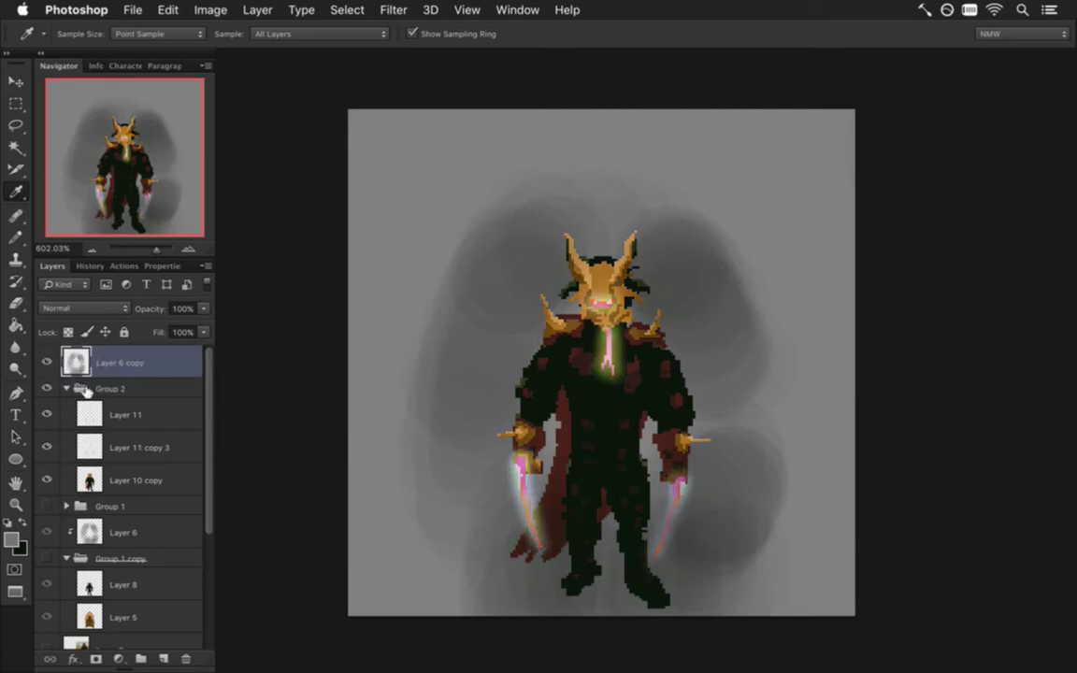
alt+click(145, 378)
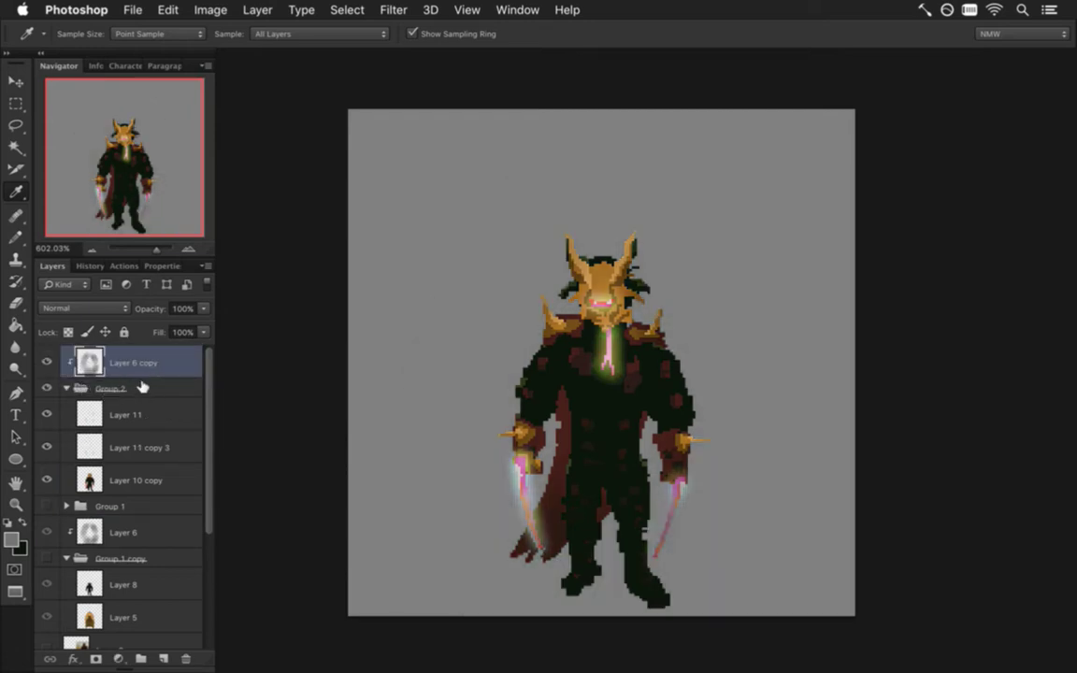
- Compare the character with and without the clipped Layer 6 copy, and delete that layer
click(46, 363)
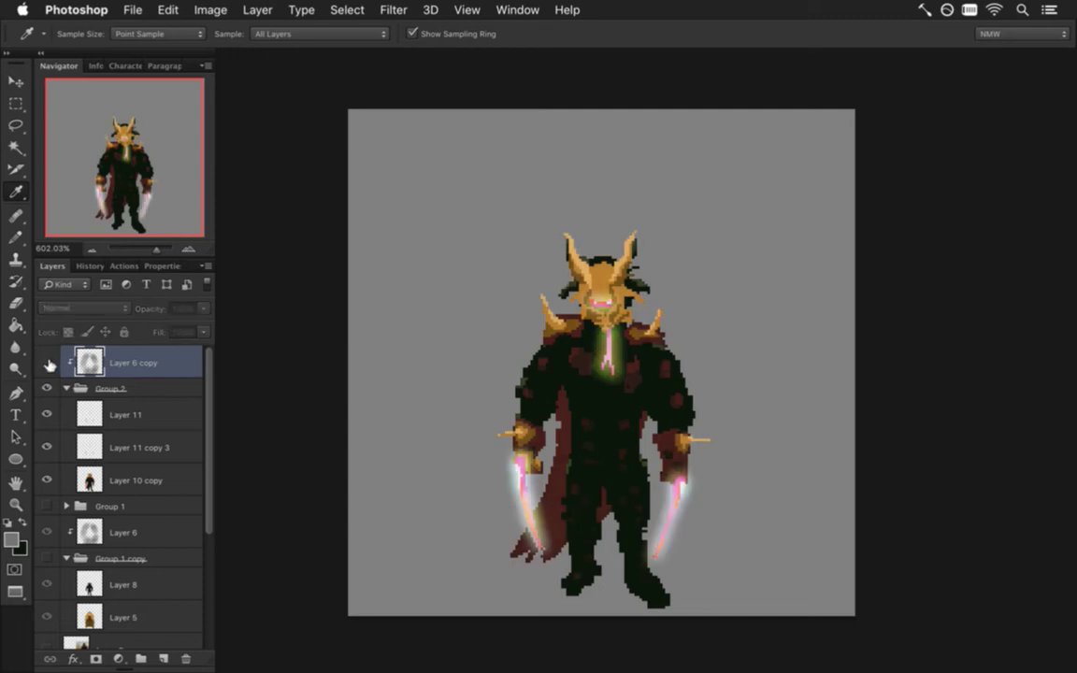
click(47, 362)
click(47, 363)
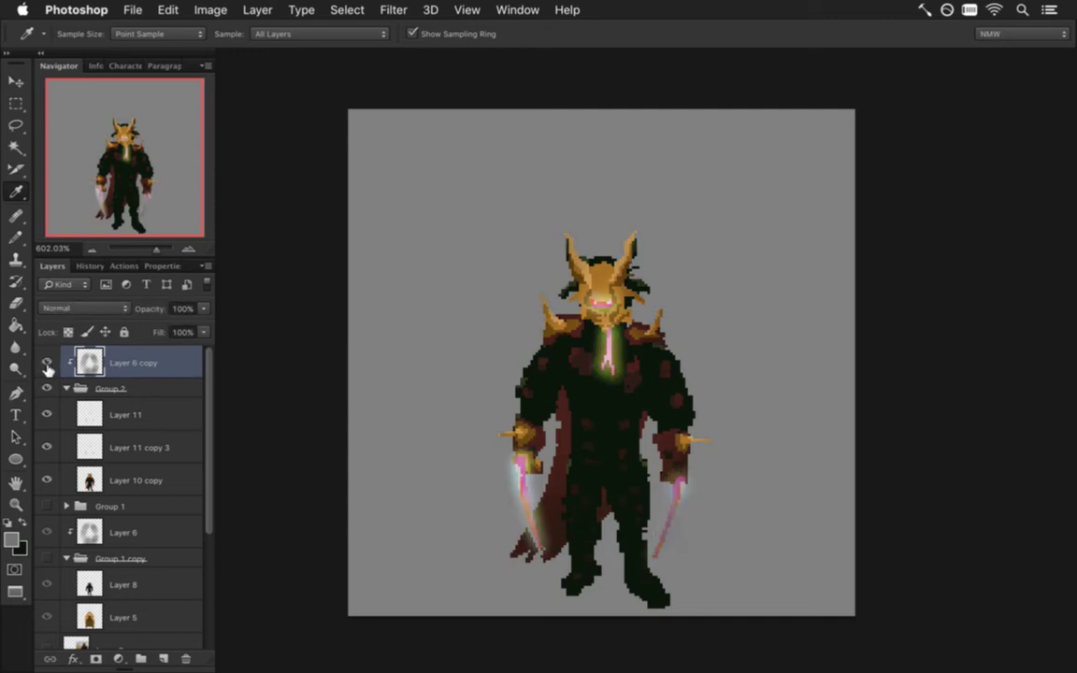
click(46, 364)
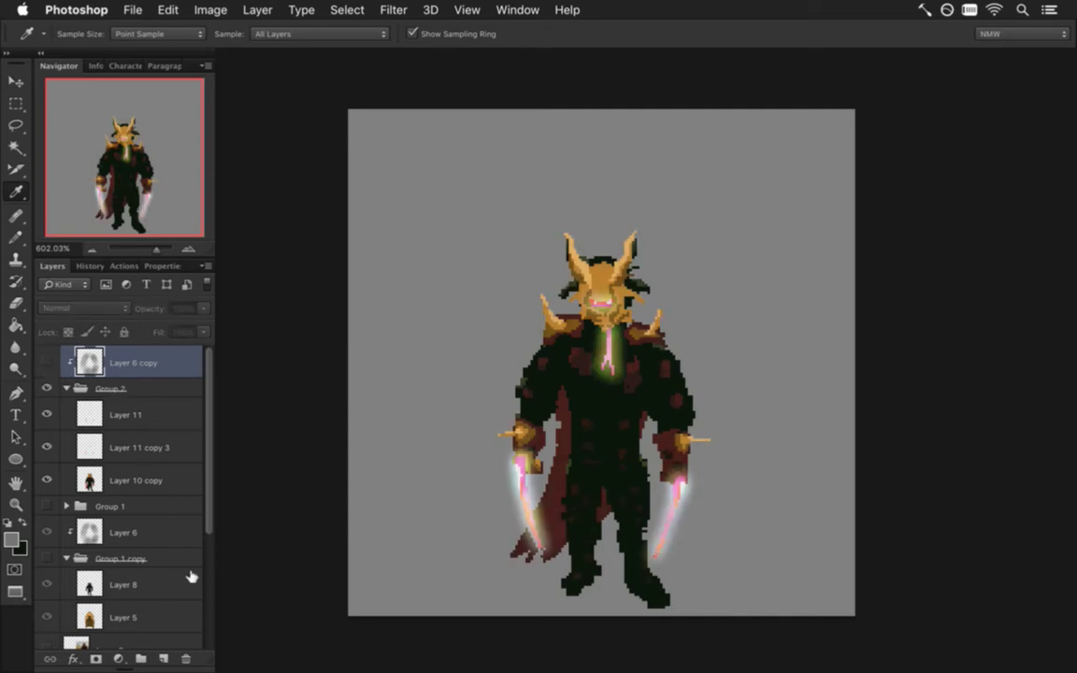
key(BackSpace)
- Go through the layers in Group 2, leave Layer 10 copy selected, and save the document
click(137, 385)
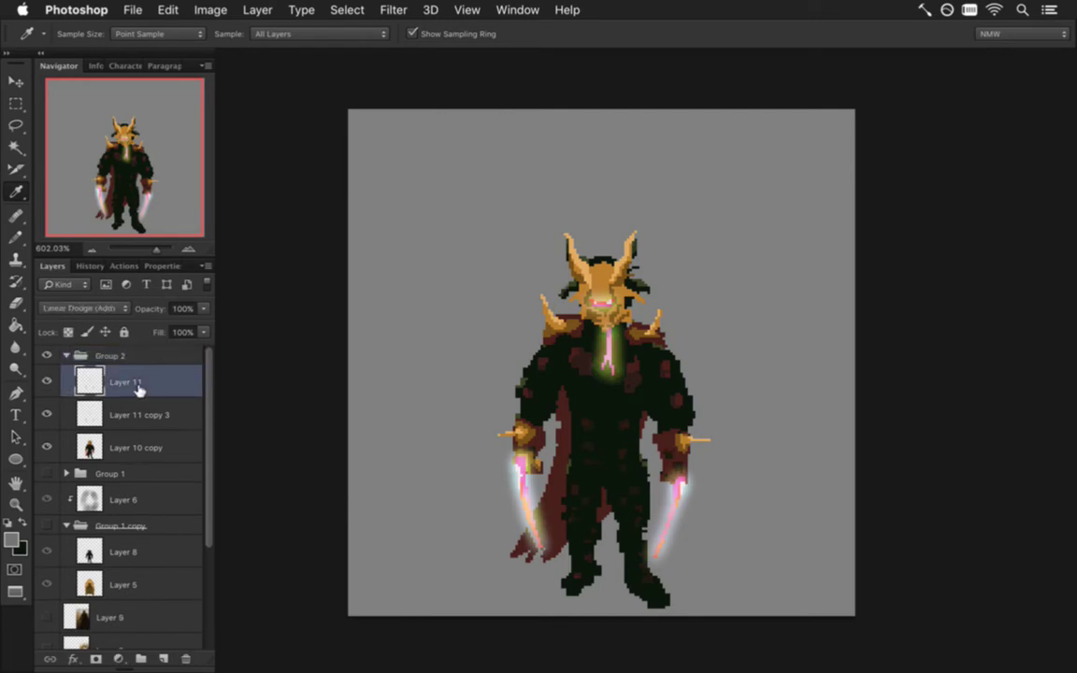
click(144, 413)
click(145, 386)
click(147, 416)
click(148, 447)
key(super+s)
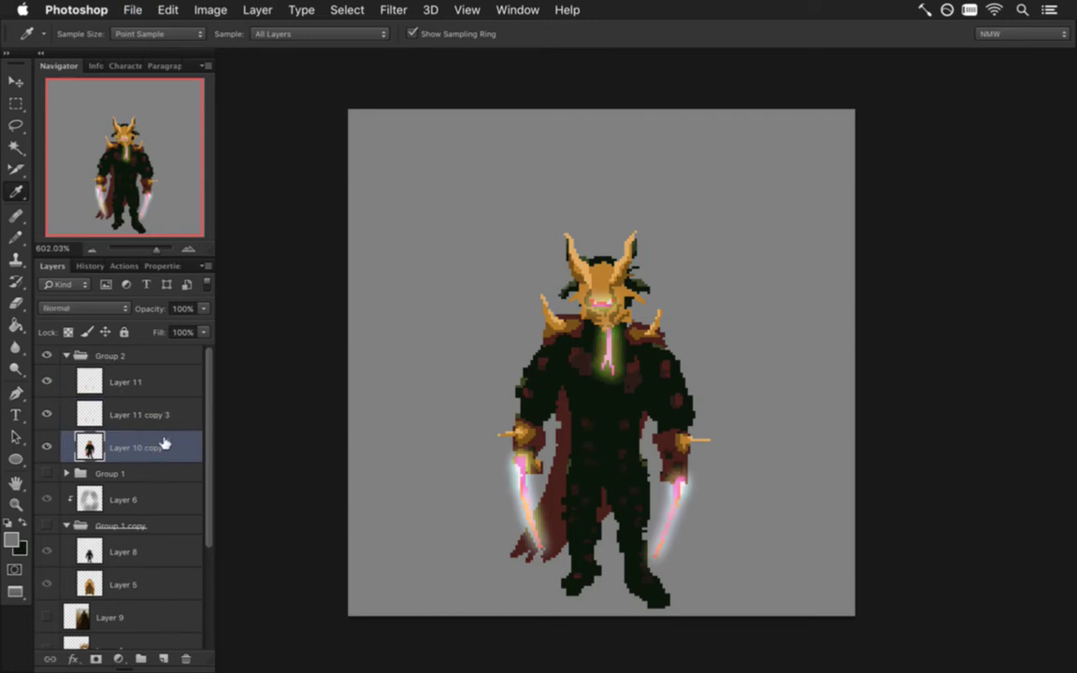
- Rename Group 2 to "metatron"
click(110, 352)
double_click(111, 355)
text(metatron)
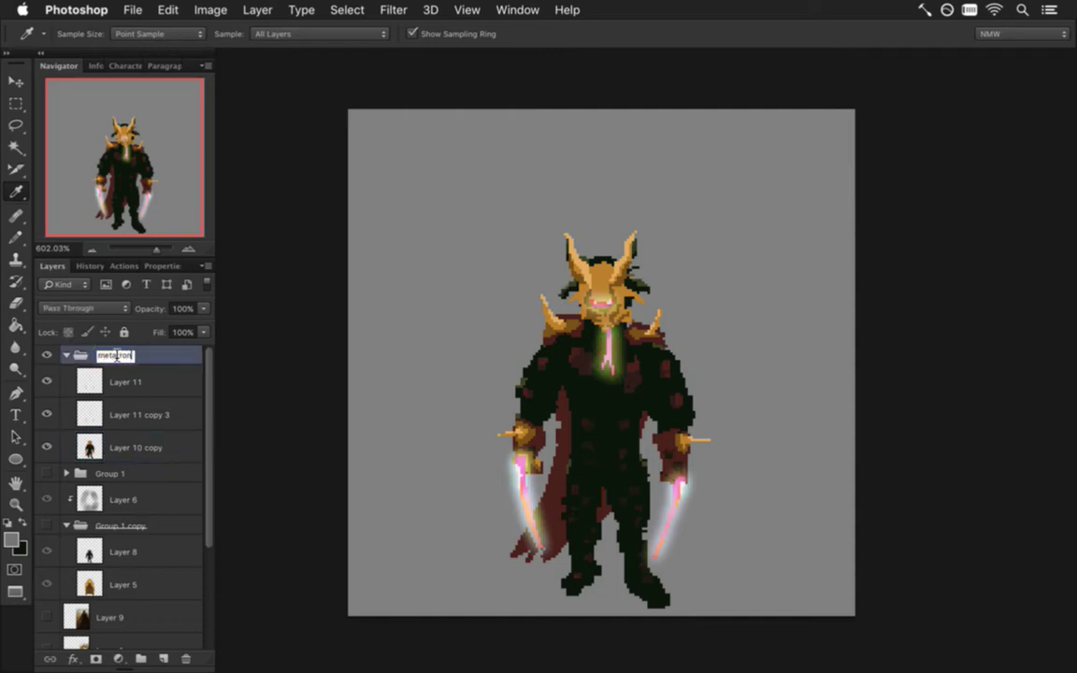
key(Return)
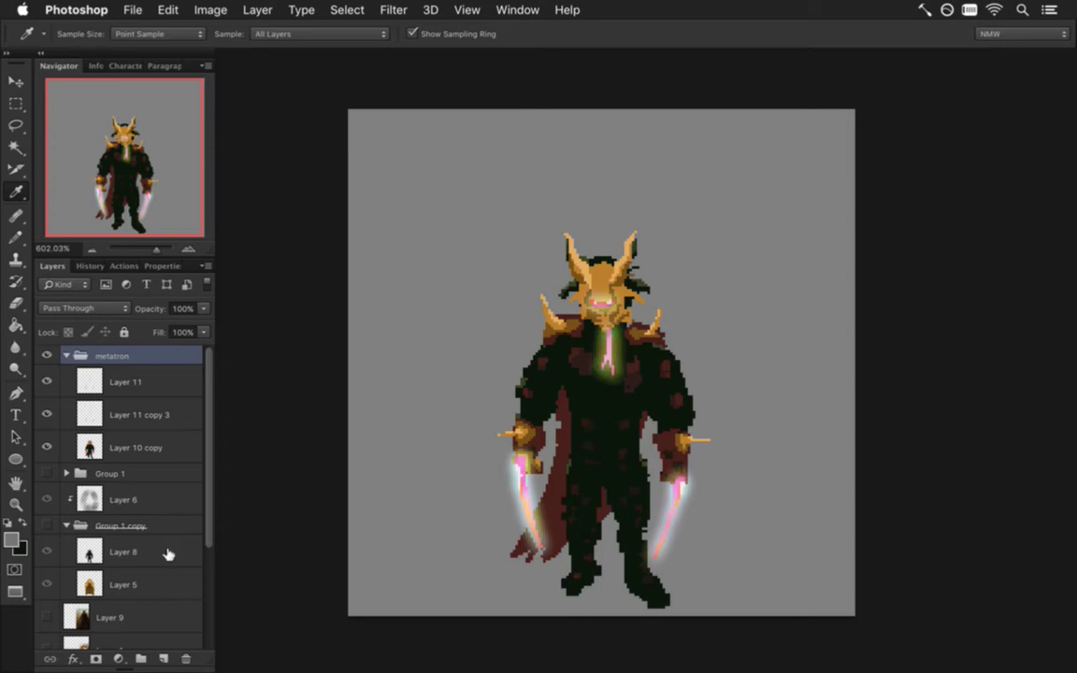
- Hide the glow layers Layer 11 and Layer 11 copy 3 in the metatron group, keeping Layer 10 copy selected for editing
click(138, 447)
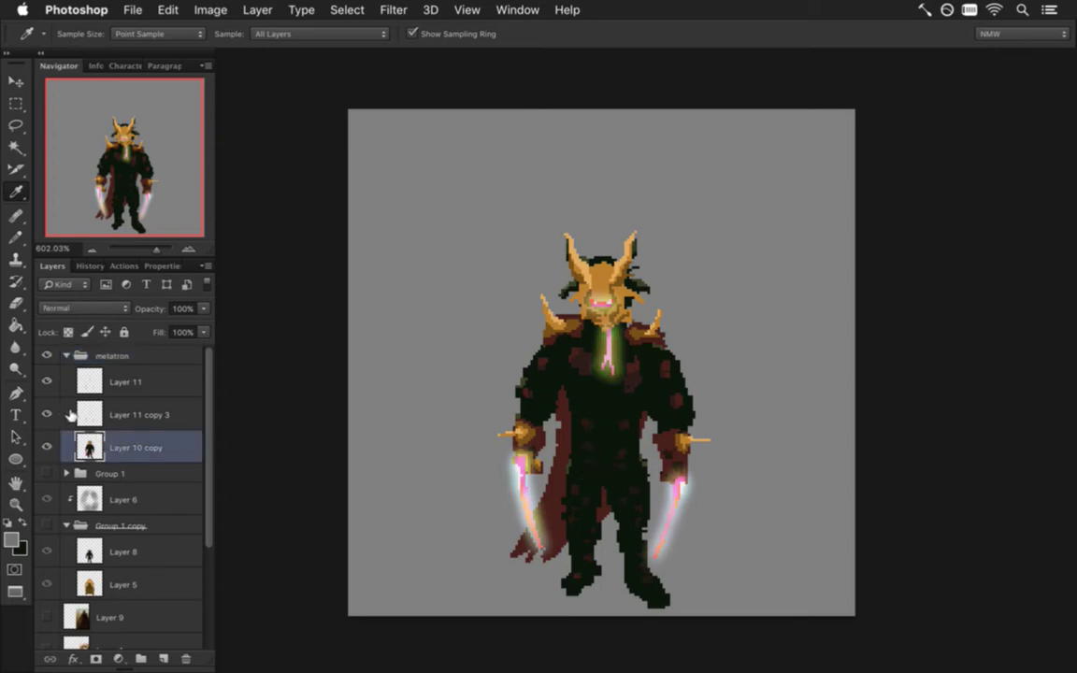
drag(47, 414, 47, 382)
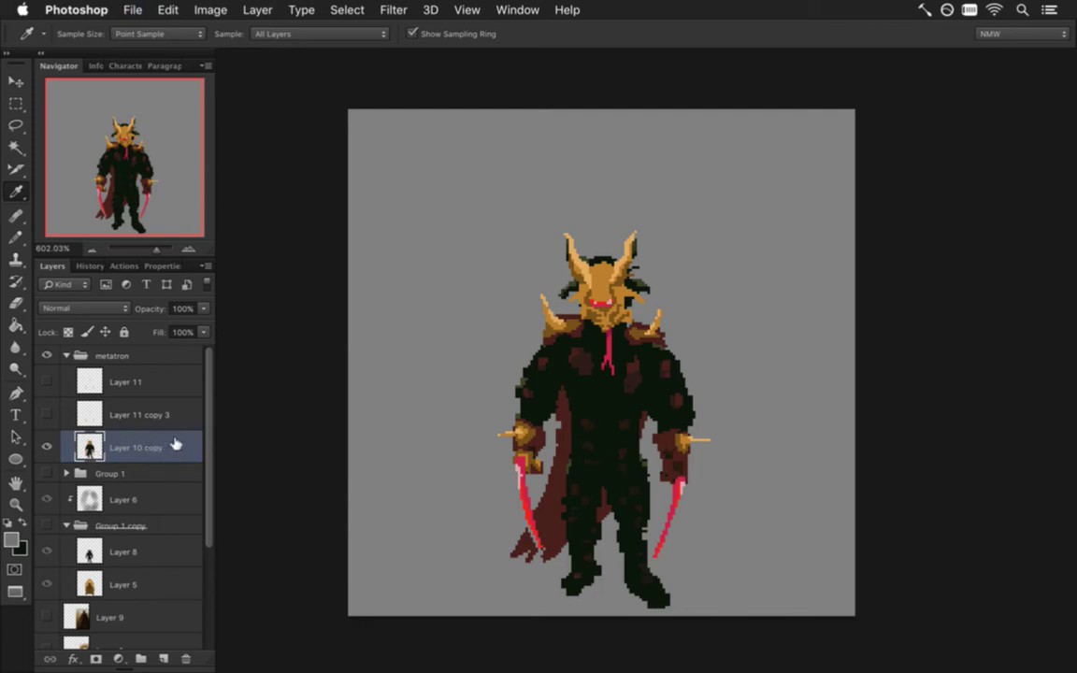
drag(531, 515, 483, 457)
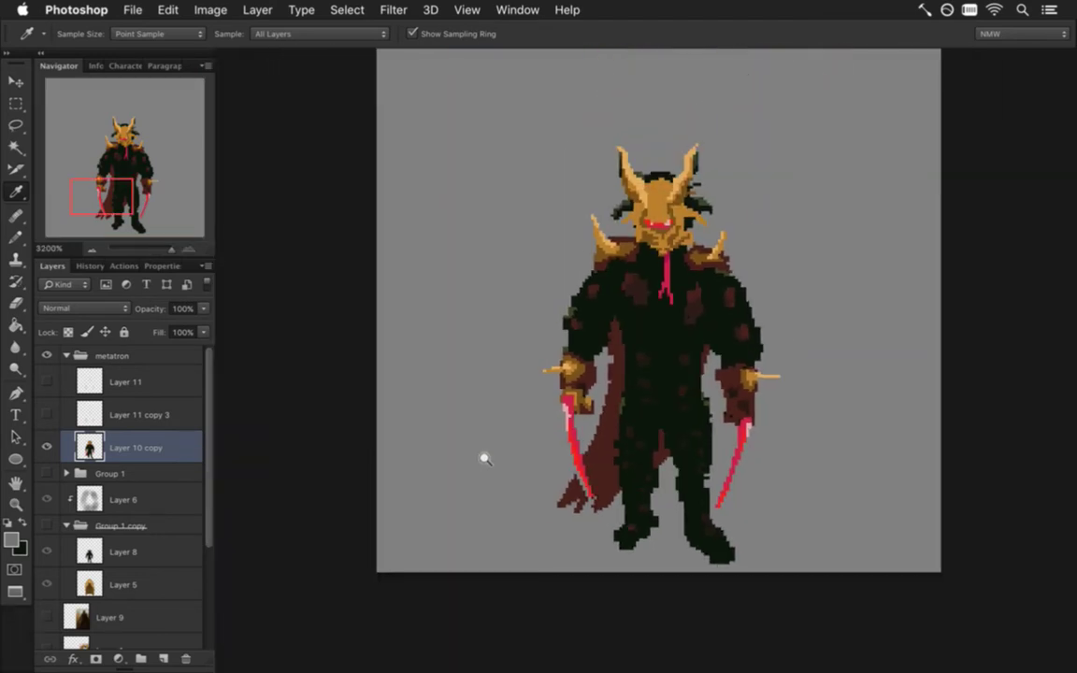
drag(581, 365, 549, 394)
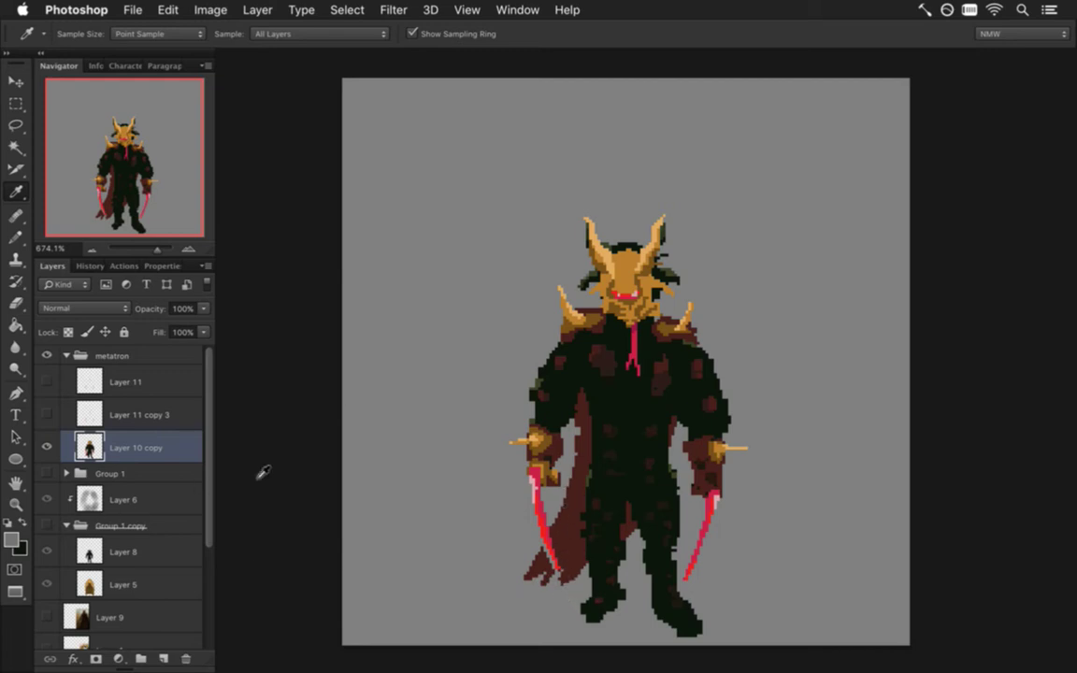
- Select the red blade pixels by colour with the Magic Wand, and subtract everything except the left blade using the Rectangular Marquee
click(16, 145)
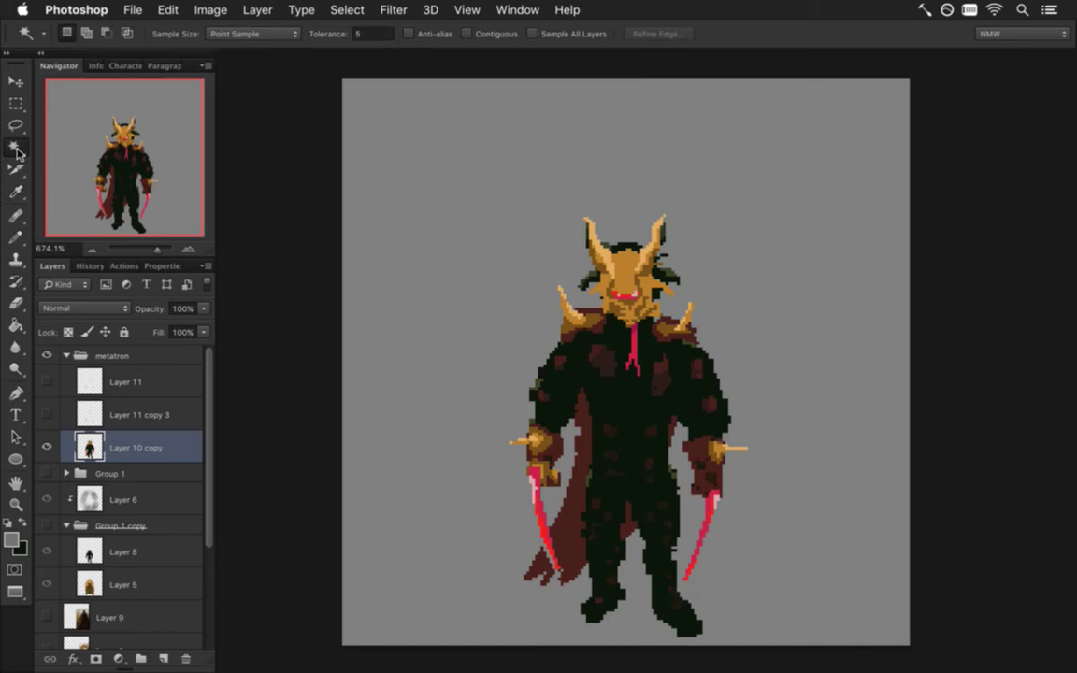
click(544, 512)
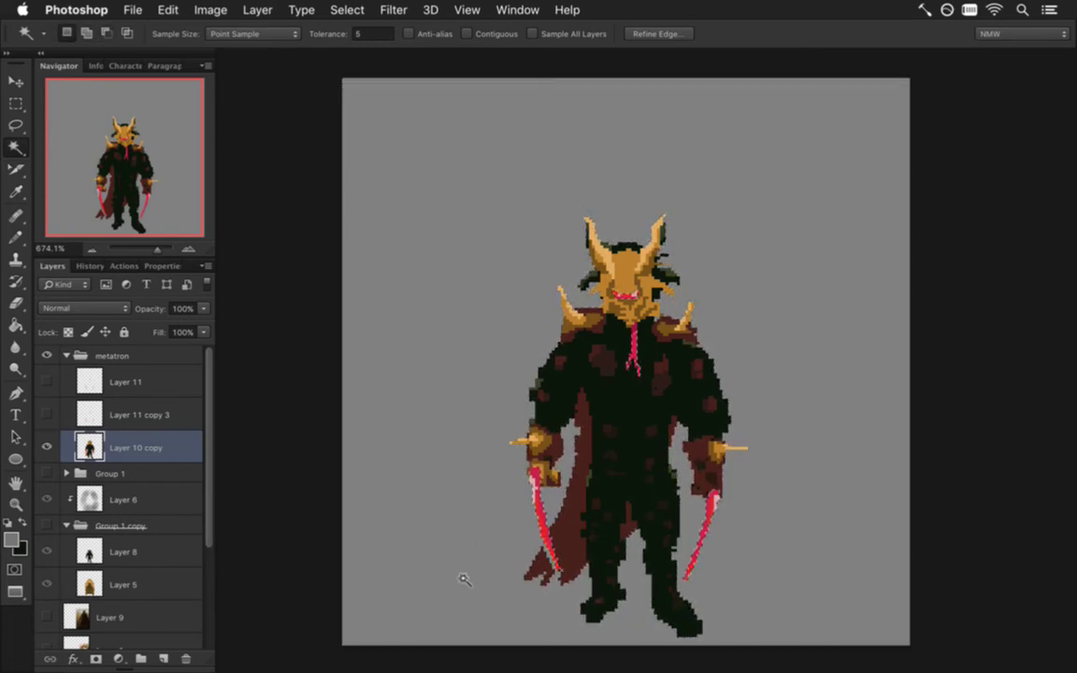
click(16, 104)
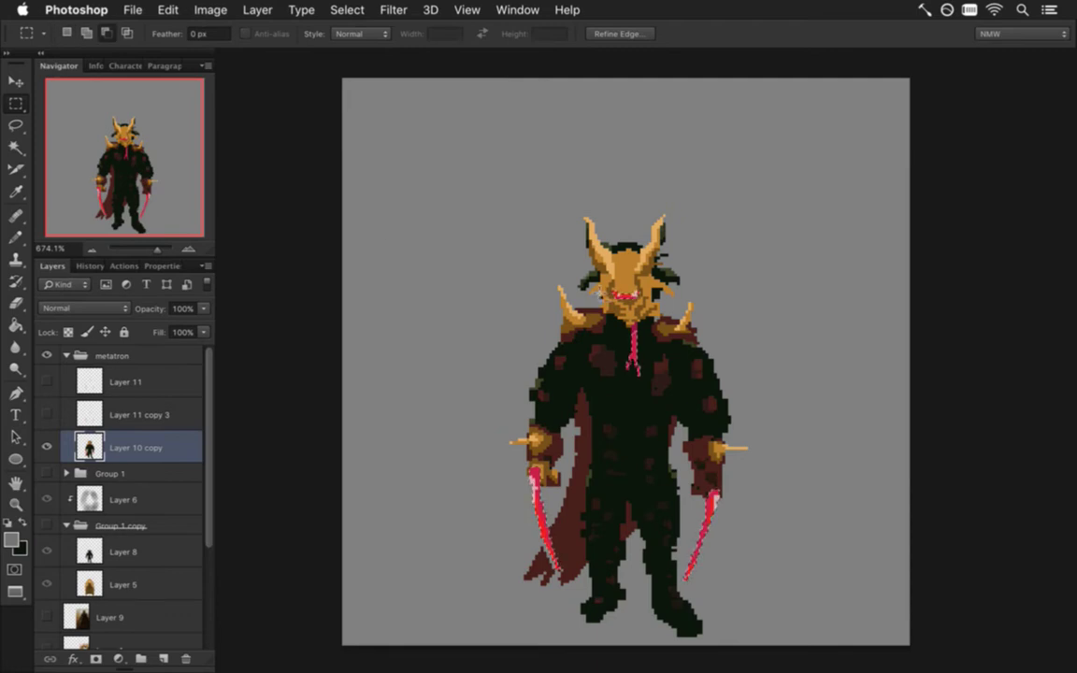
drag(669, 473, 778, 618)
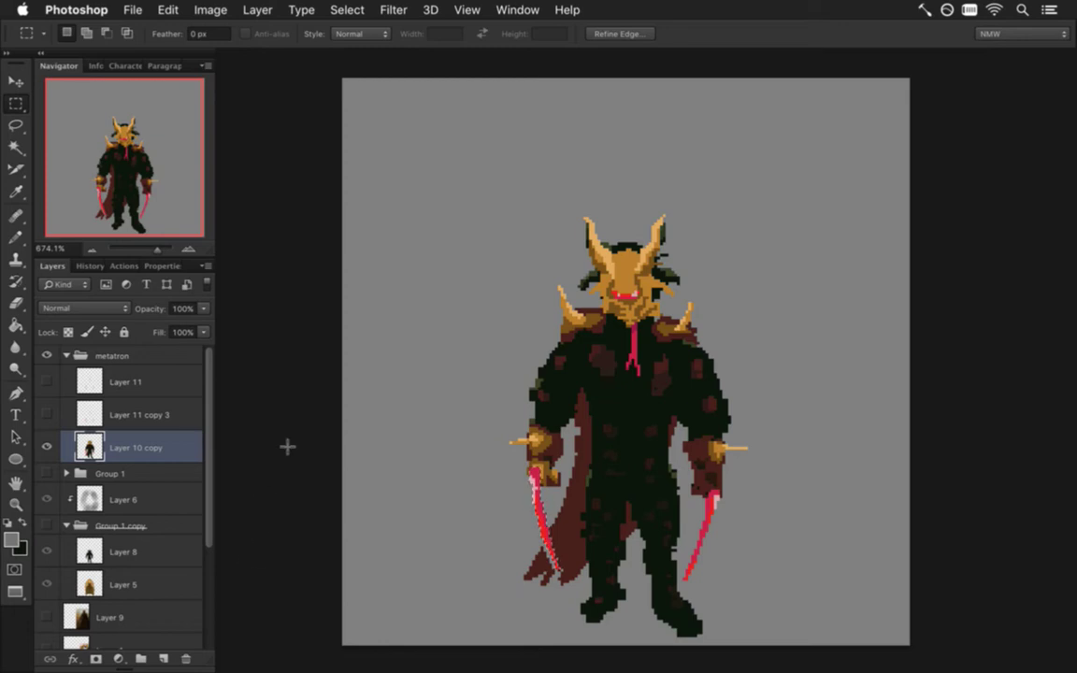
- Save the left blade's selection under the name "sword1"
click(347, 9)
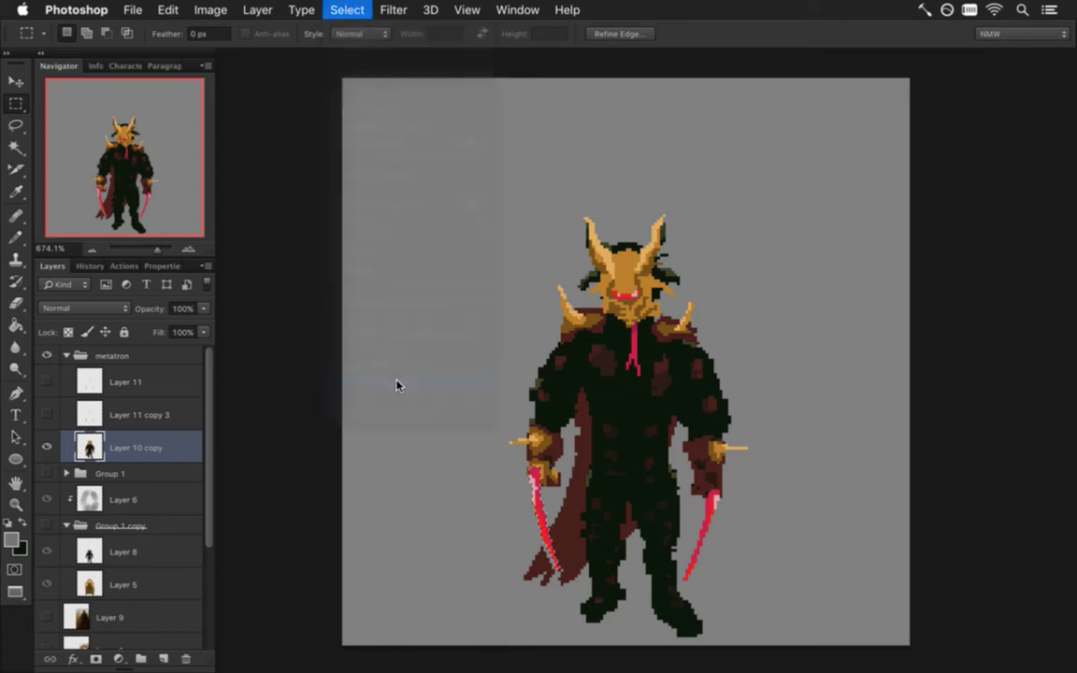
click(398, 382)
text(sword)
key(Return)
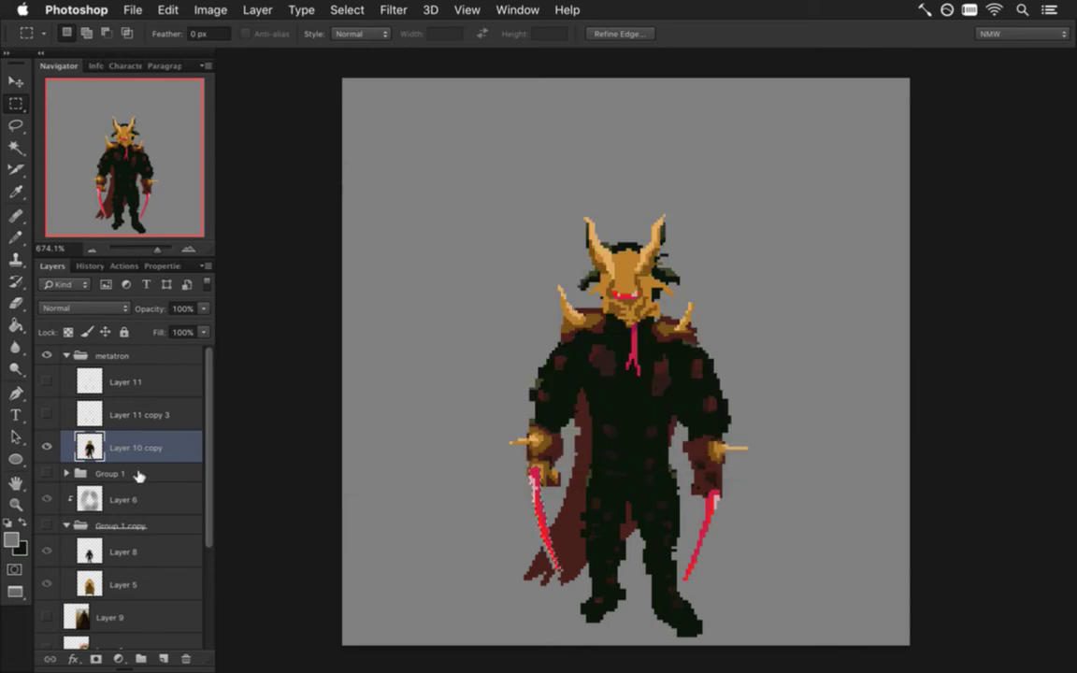
- Clear the selection, duplicate Layer 10 copy and hide the original layer
key(super+d)
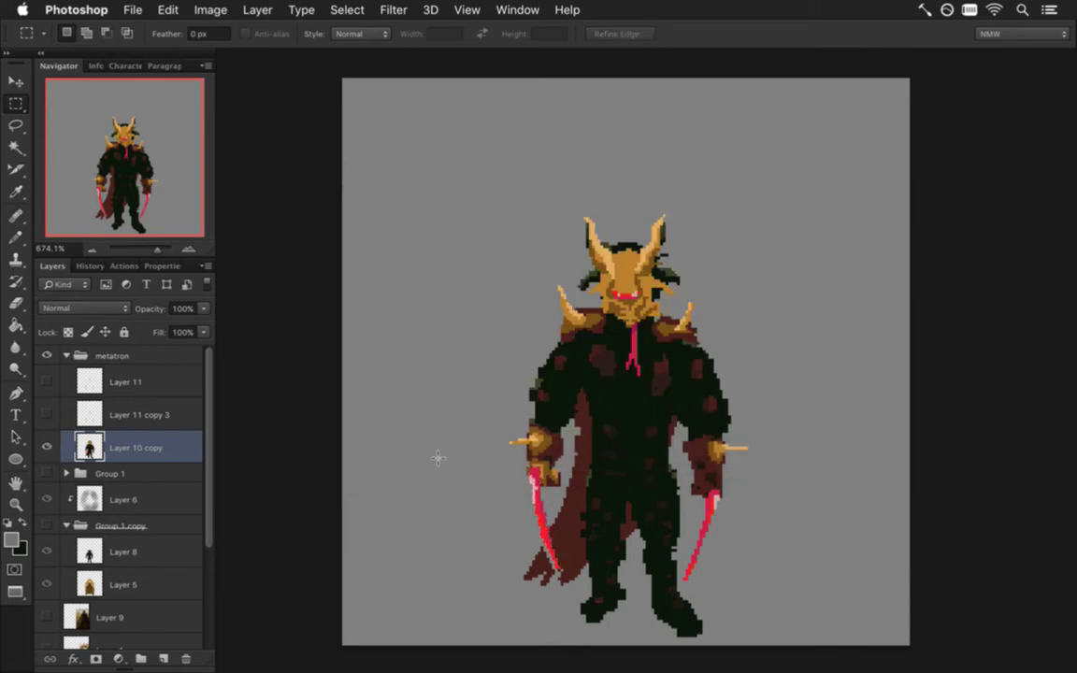
key(super+j)
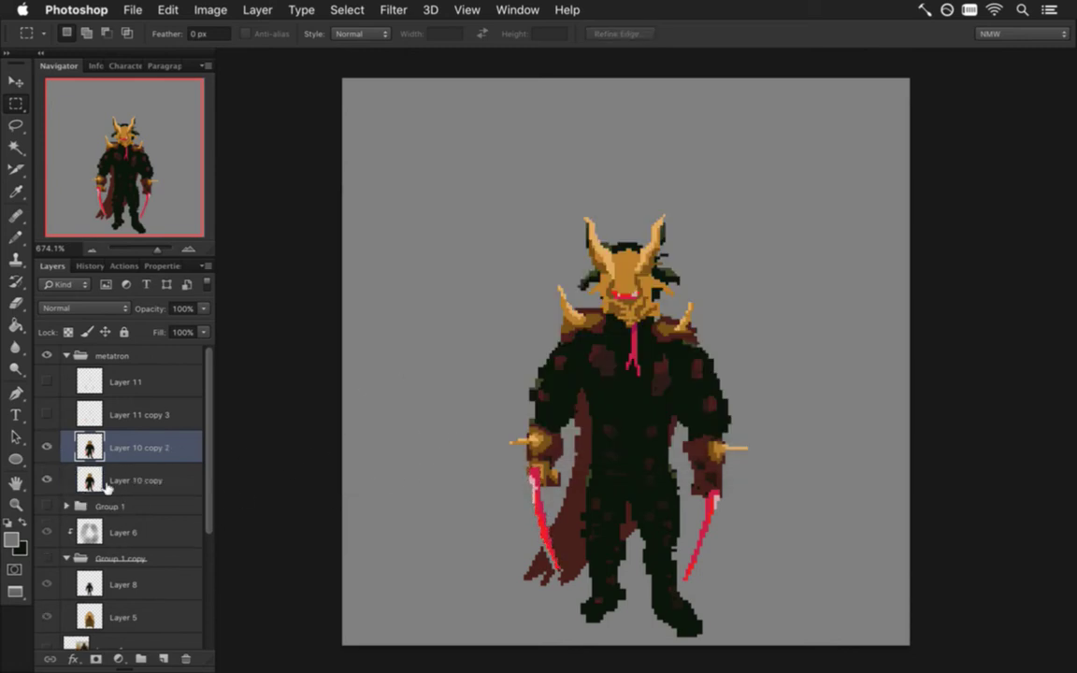
click(47, 479)
- Load the saved sword1 channel as a new selection on Layer 10 copy 2
click(344, 10)
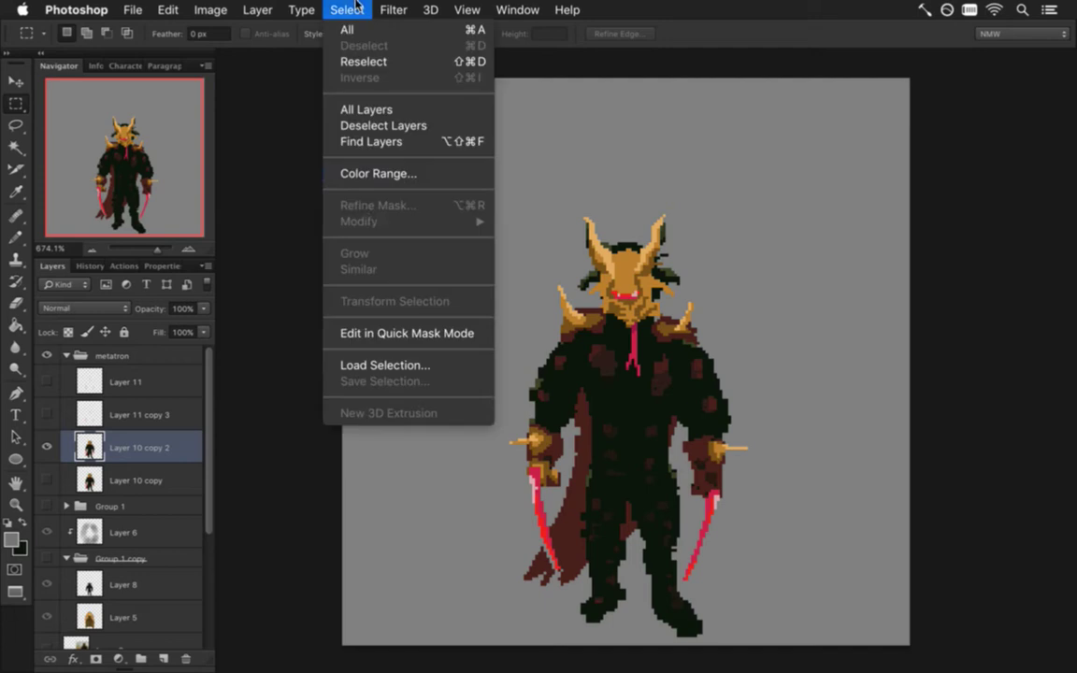
click(415, 366)
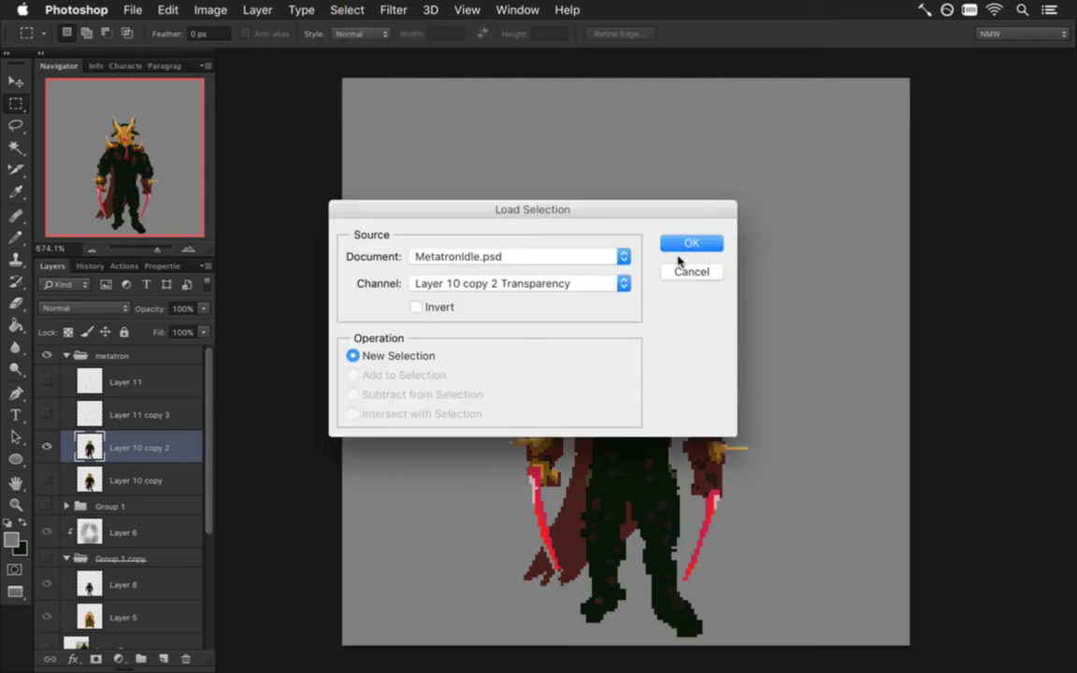
click(482, 283)
click(435, 309)
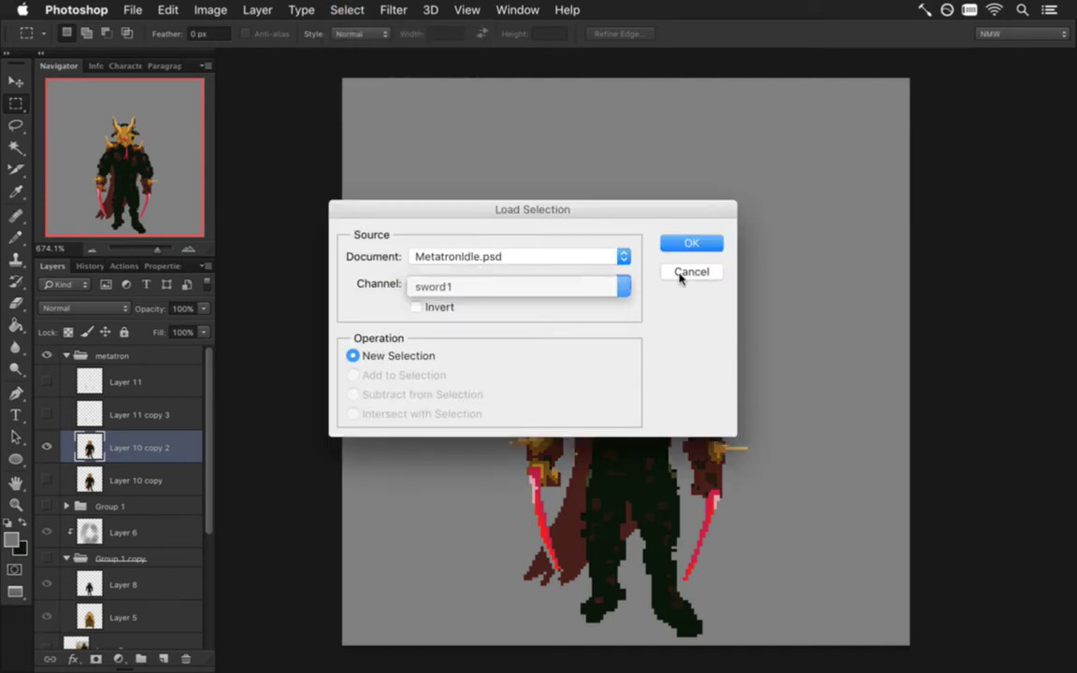
click(692, 242)
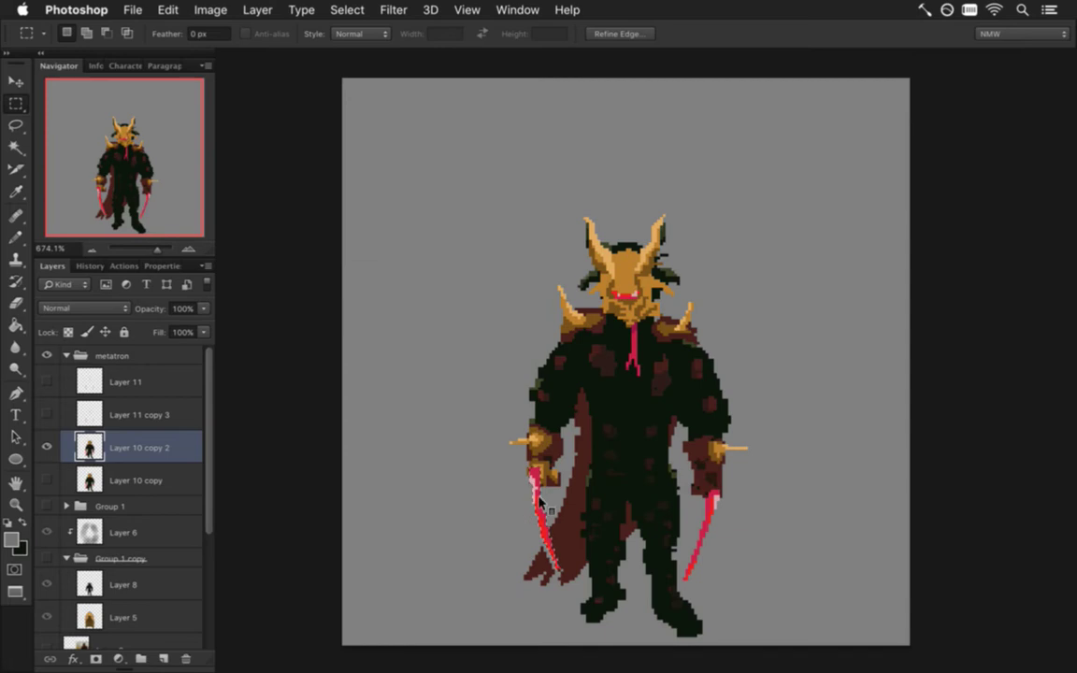
- Cut the selected left blade onto its own layer and toggle that layer's visibility to check the separation
right_click(540, 344)
click(608, 482)
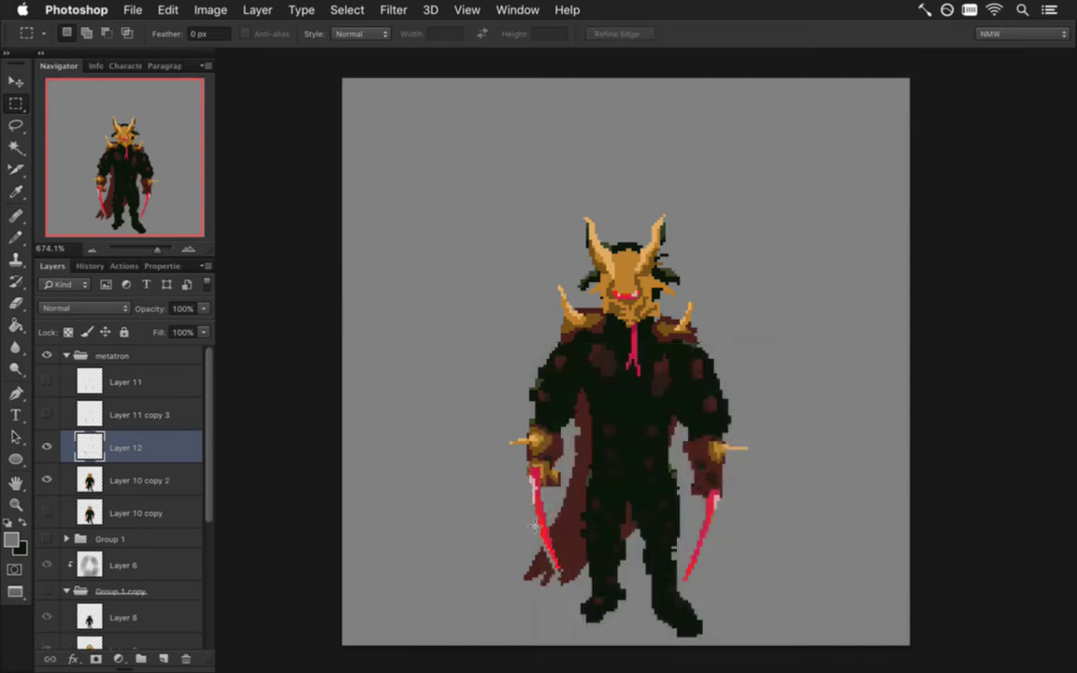
click(48, 448)
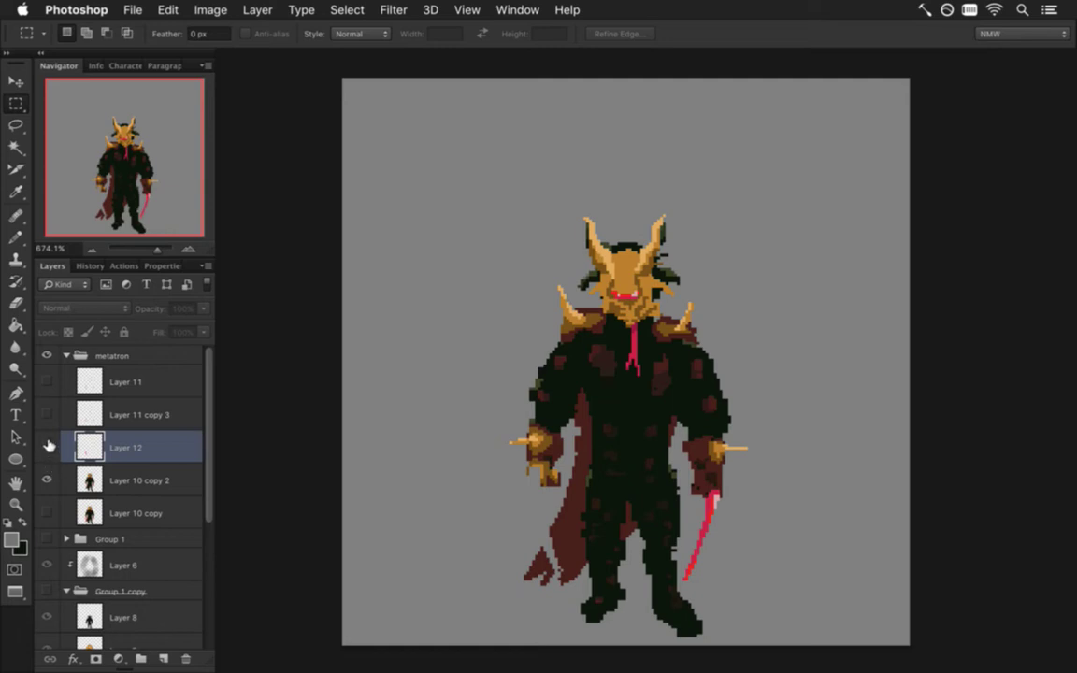
click(47, 447)
- Move the separated blade straight left, clear of the character's hand and cape
key(v)
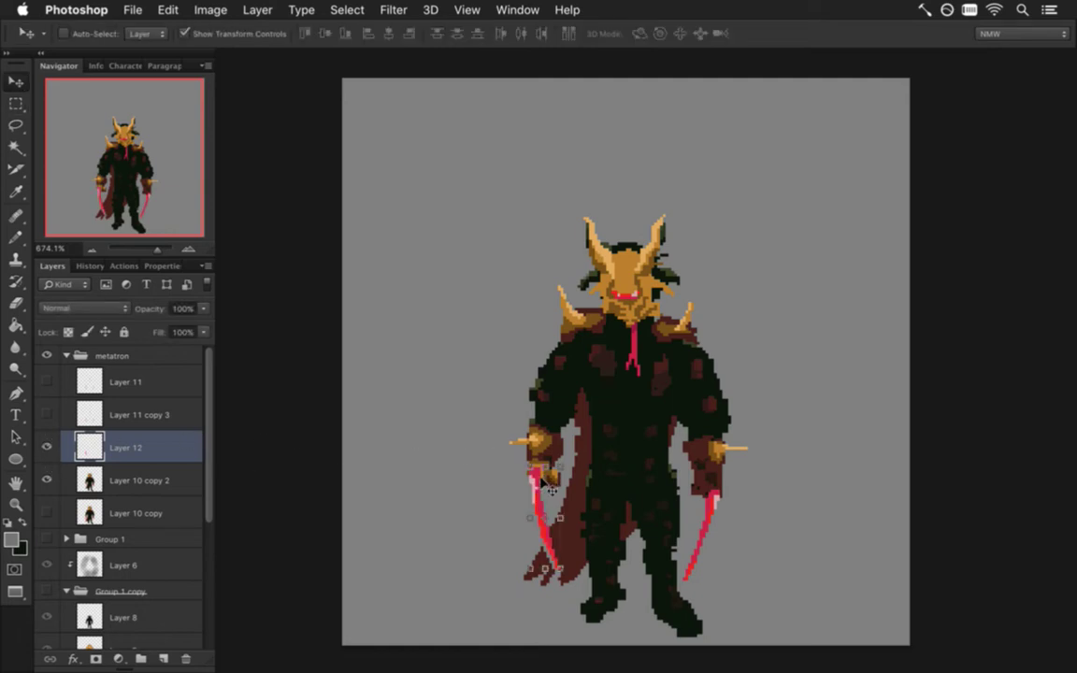
drag(538, 479, 457, 479)
key(m)
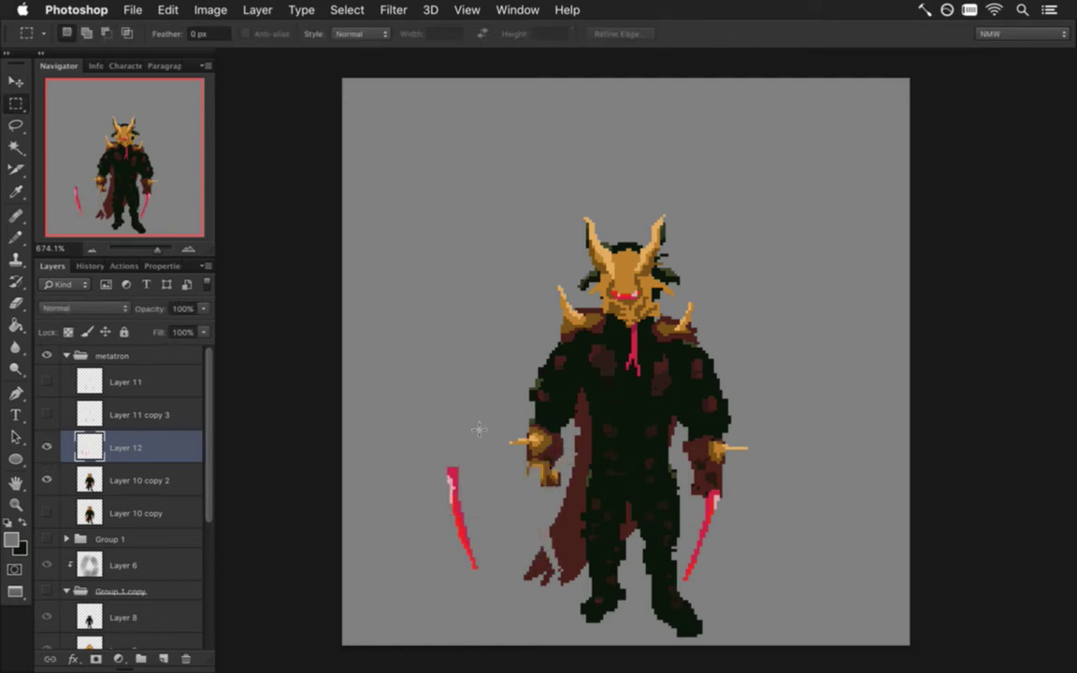
- Fill the gap the blade left in the cape with the Pencil, using the cape's sampled dark red
drag(546, 489, 574, 481)
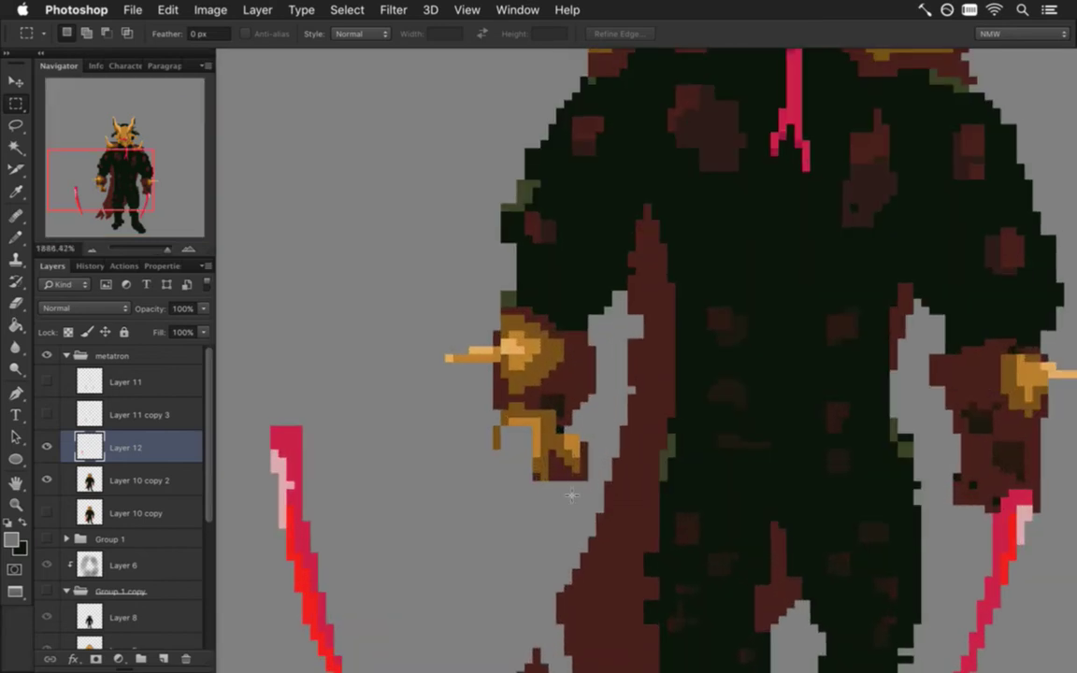
drag(613, 606, 550, 312)
key(i)
click(548, 495)
key(b)
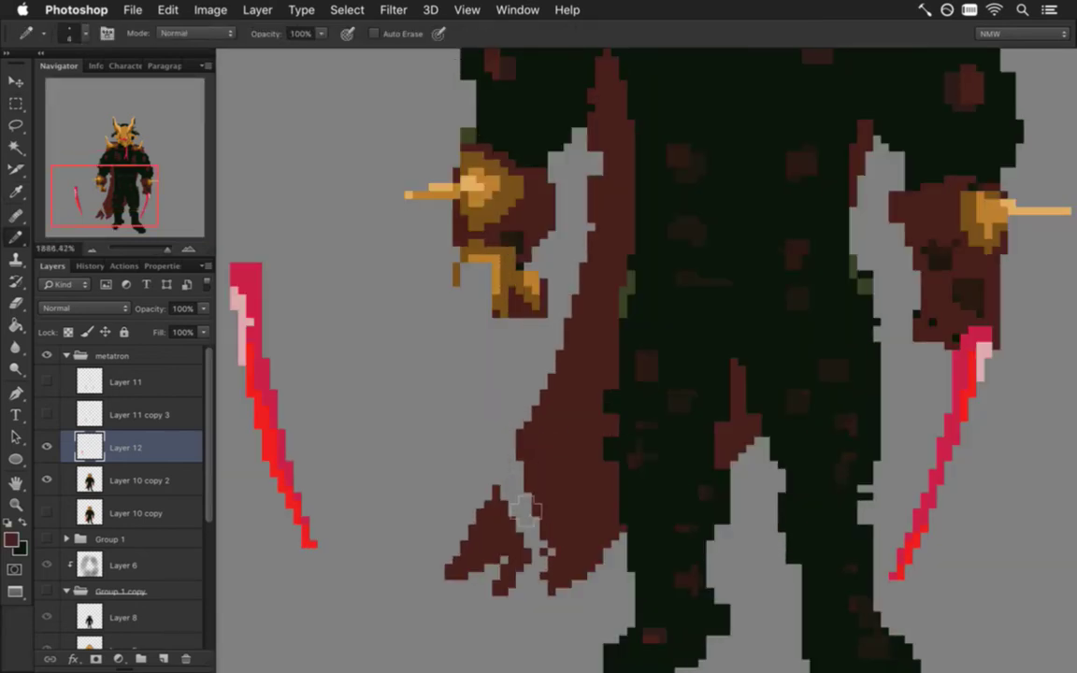
mouse_move(525, 484)
mouse_down()
mouse_move(519, 527)
mouse_move(552, 547)
mouse_up()
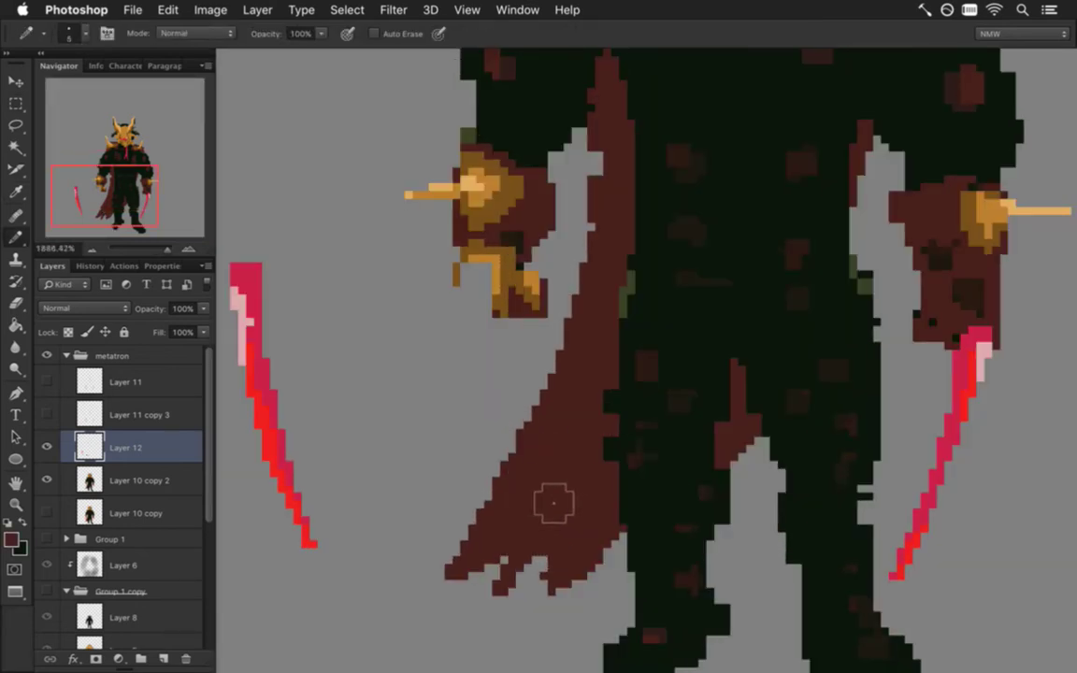
- Repaint the missing pixels of the left fist with sampled gold, brown and dark red, then sample the blade's crimson
scroll(504, 425, down, 2)
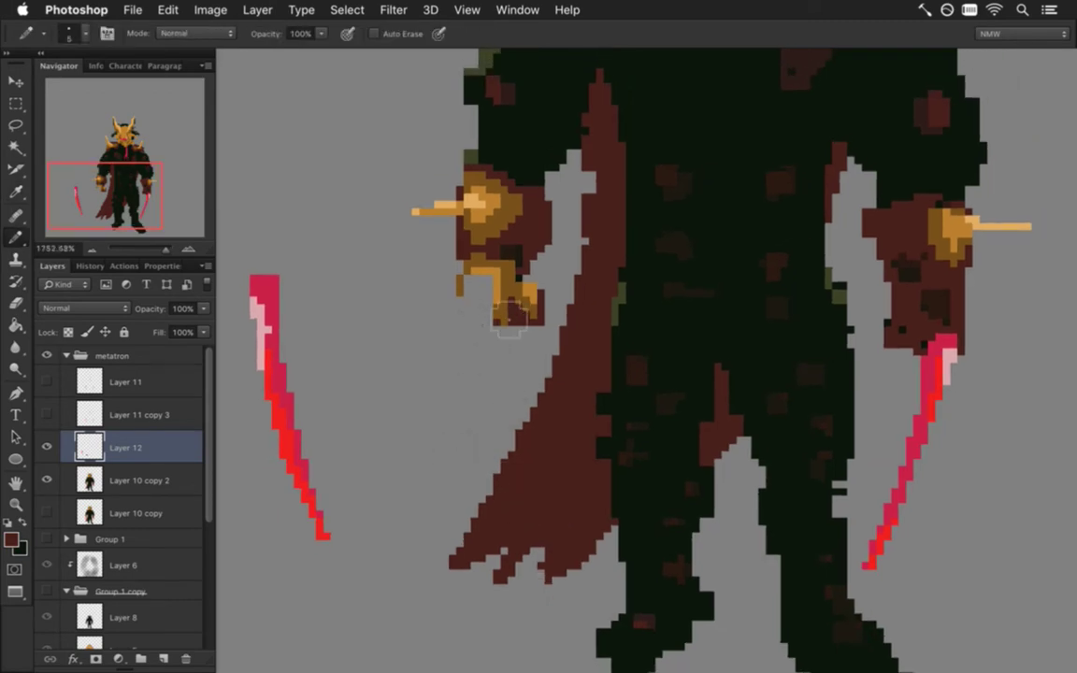
alt+click(503, 308)
alt+click(505, 276)
click(472, 320)
click(464, 318)
click(462, 303)
click(466, 292)
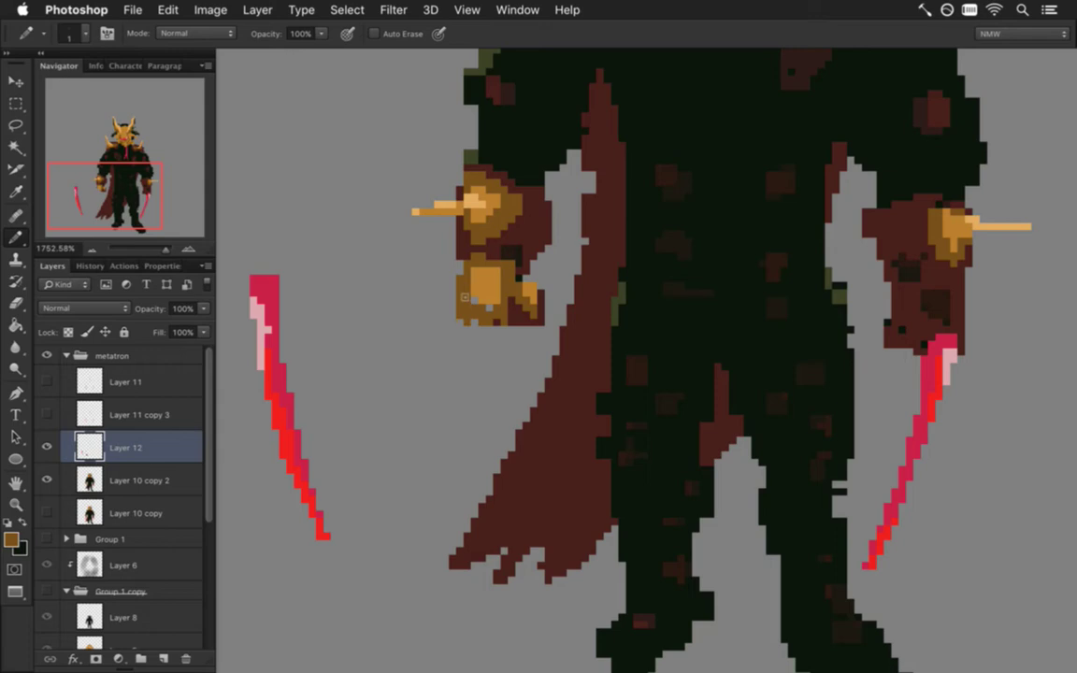
alt+click(491, 322)
alt+click(250, 279)
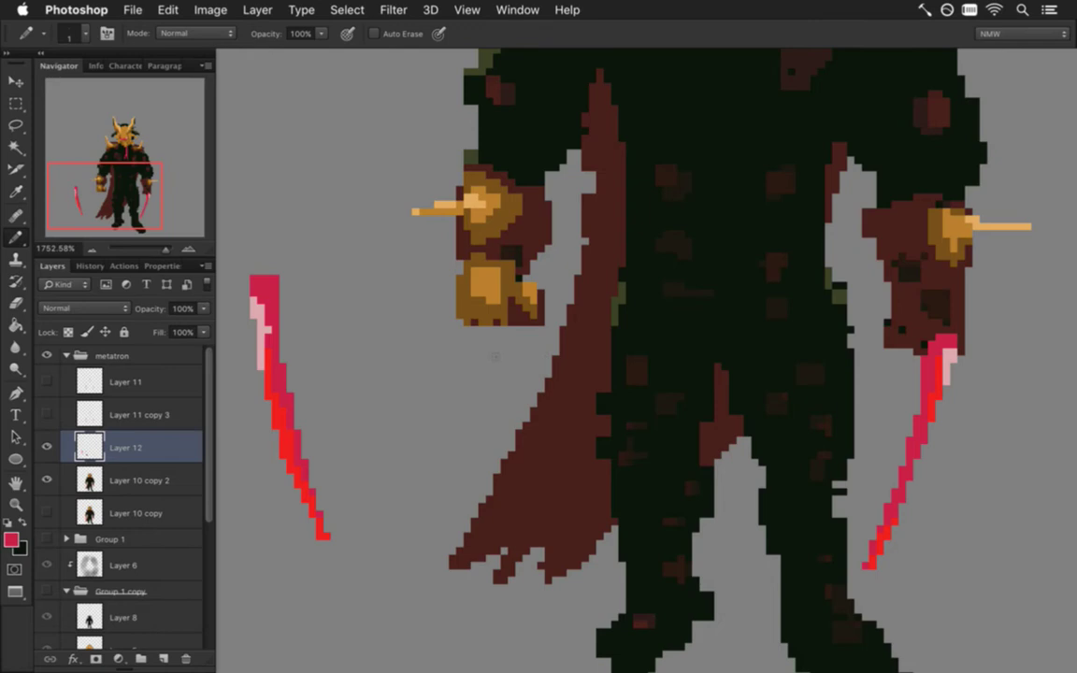
scroll(547, 442, down, 3)
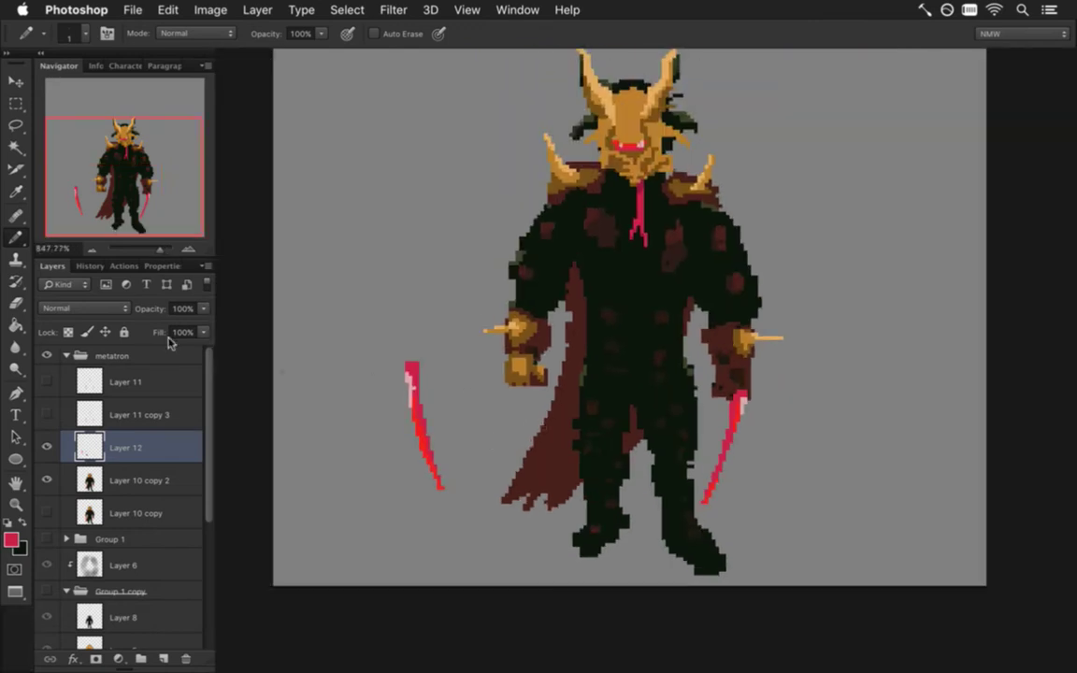
click(16, 103)
drag(479, 285, 489, 288)
key(super+d)
mouse_move(462, 220)
mouse_down()
mouse_move(528, 370)
mouse_move(558, 389)
mouse_up()
drag(548, 233, 576, 299)
drag(540, 205, 585, 258)
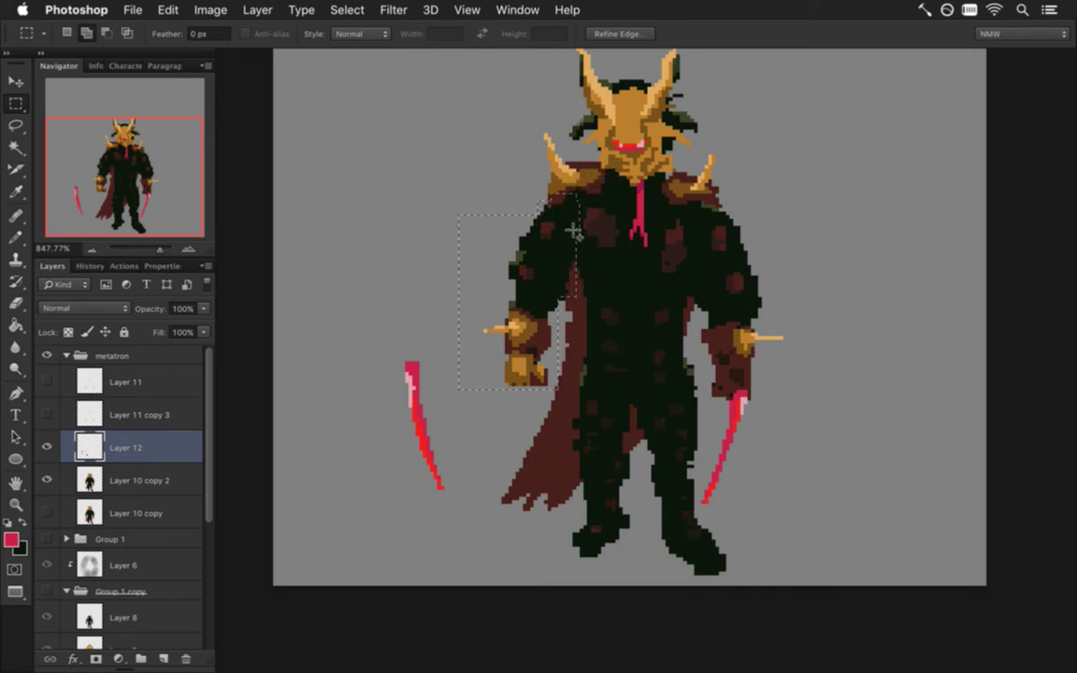
key(v)
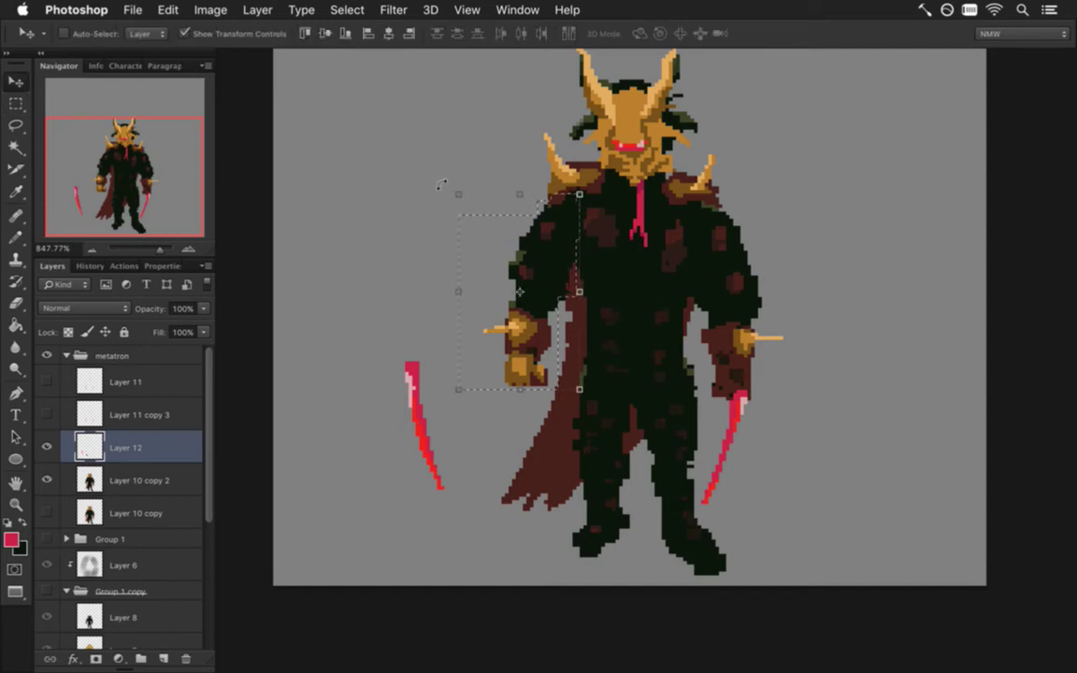
drag(449, 178, 468, 181)
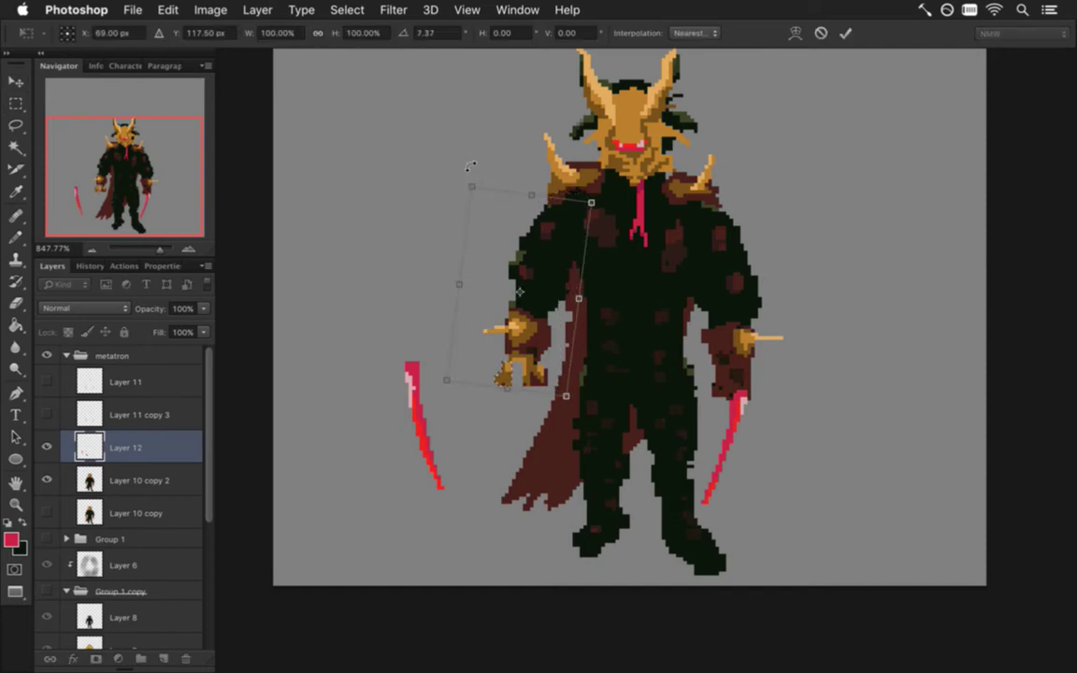
click(821, 33)
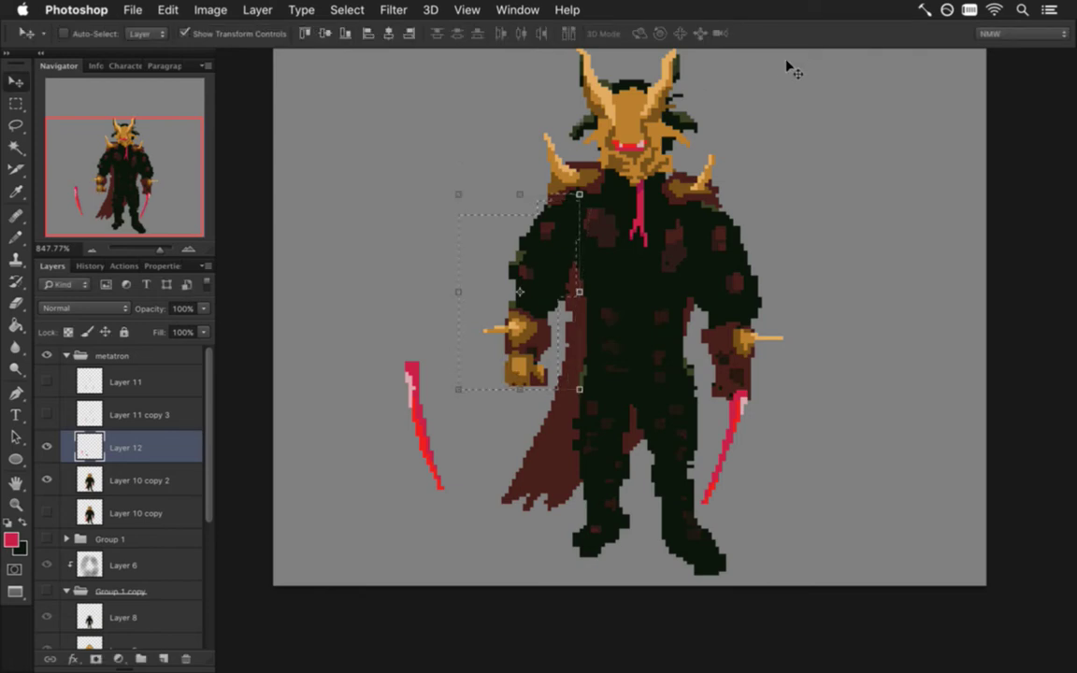
key(m)
key(super+d)
- Merge Layer 12 with Layer 10 copy 2 and toggle the merged layer's visibility to check it
shift+click(139, 479)
right_click(179, 478)
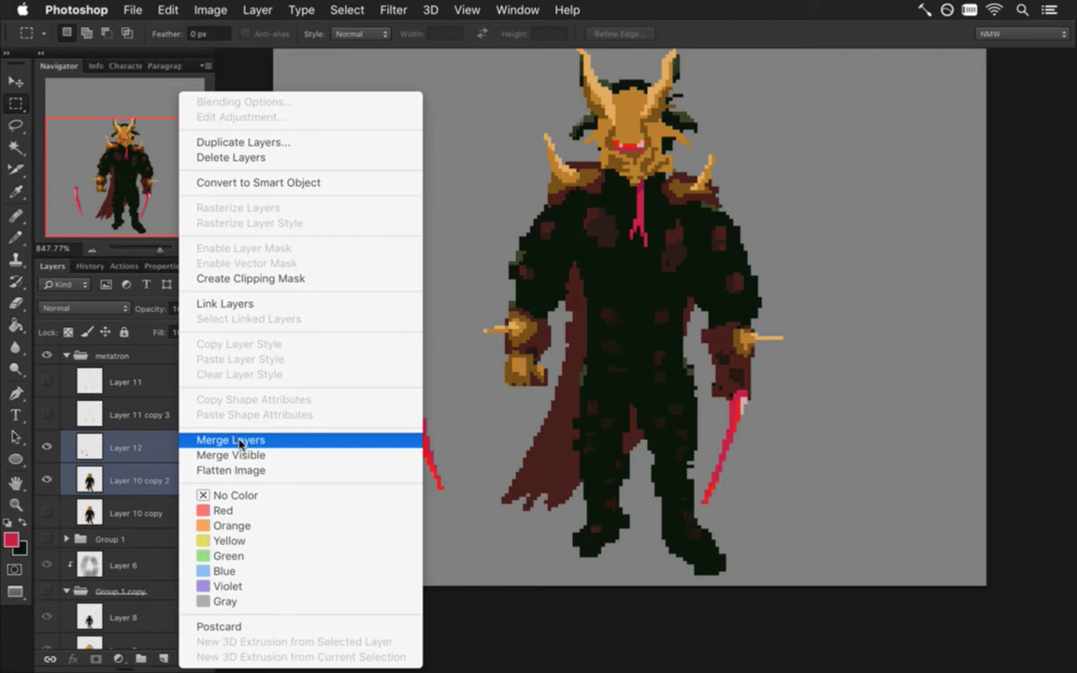
click(220, 439)
click(47, 447)
click(47, 446)
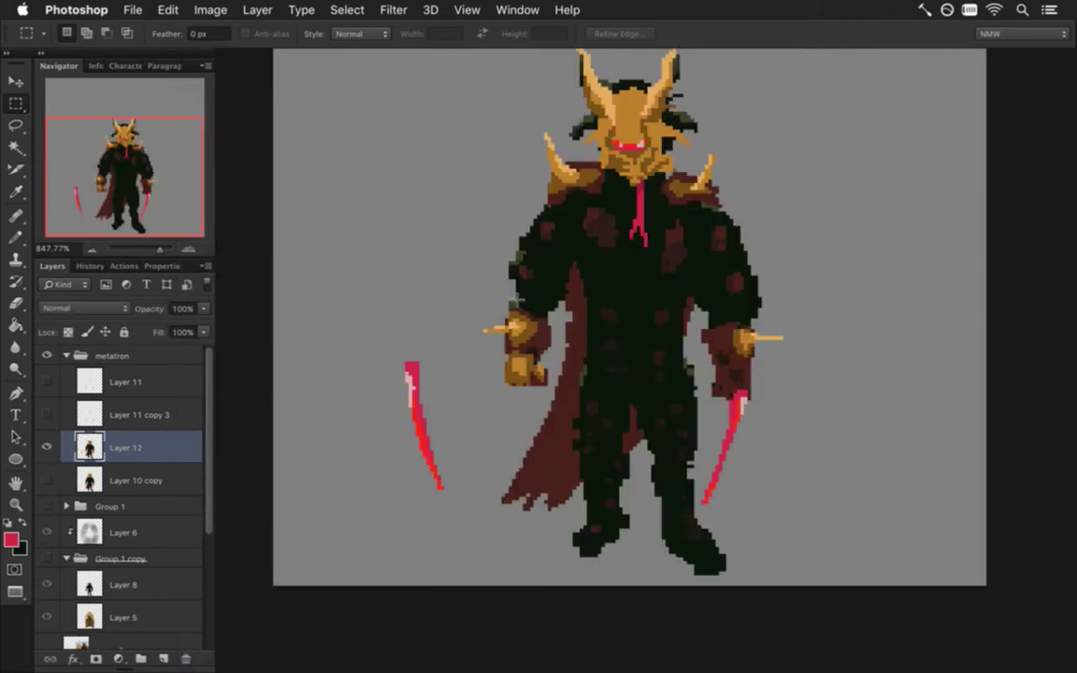
- Select the character's left arm from shoulder to fist with combined Rectangular Marquee areas, excluding the cape
mouse_move(475, 275)
mouse_down()
mouse_move(544, 357)
mouse_move(554, 389)
mouse_up()
drag(505, 232, 552, 288)
drag(544, 222, 578, 242)
key(v)
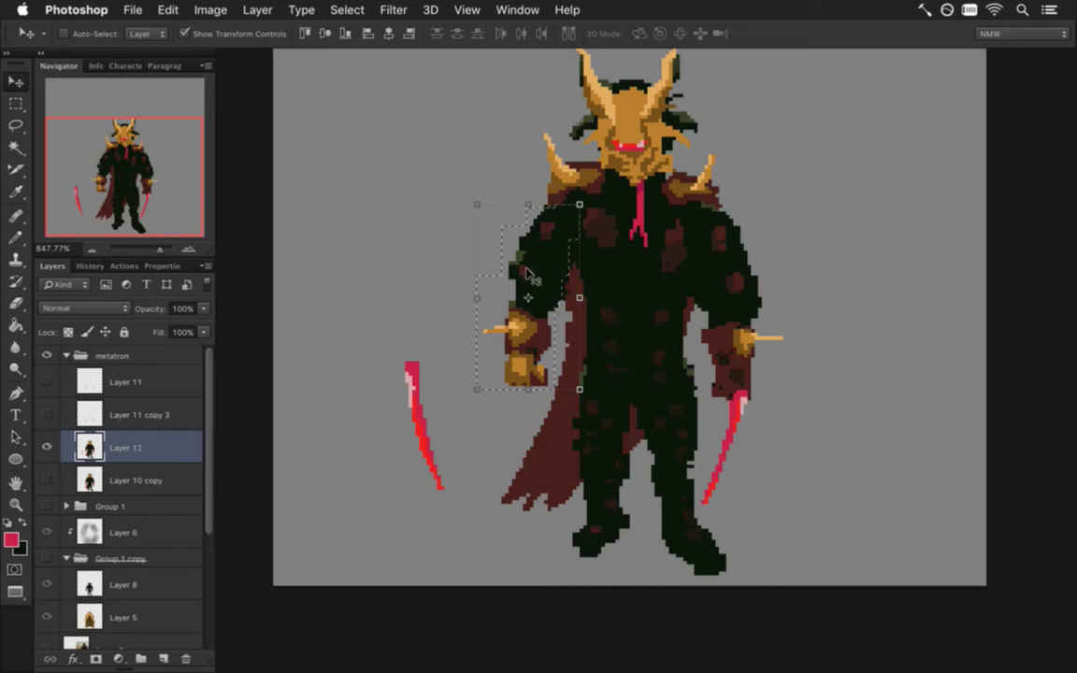
key(m)
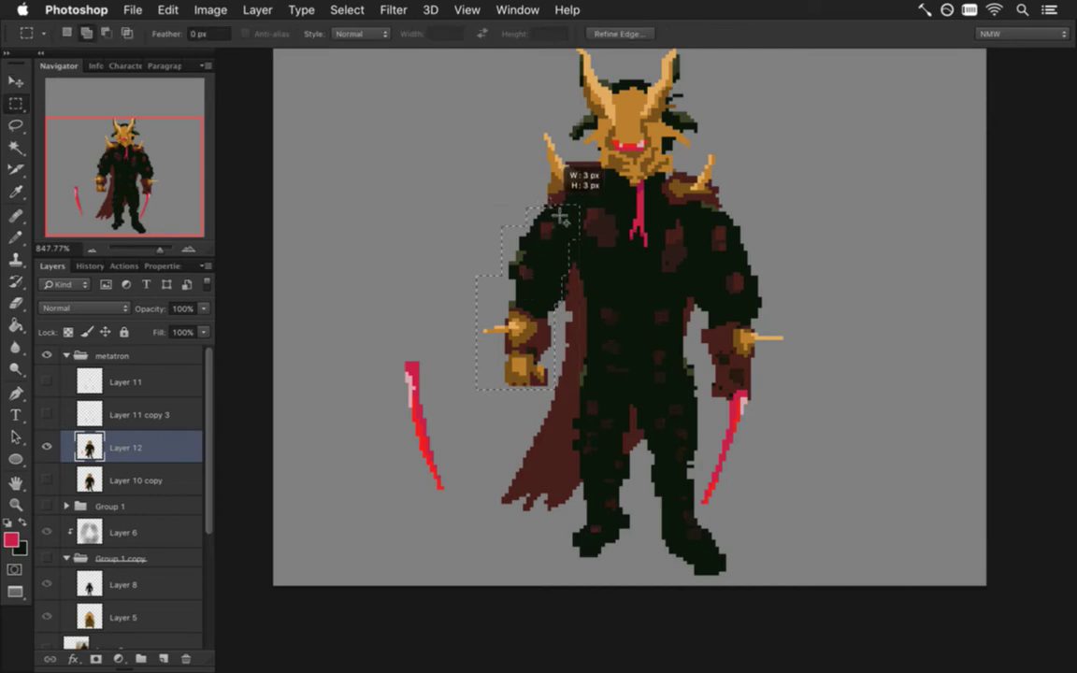
- Rotate the selected left arm 8.62° with Free Transform and nudge its reference point to X 69.50 px, Y 114.00 px
key(v)
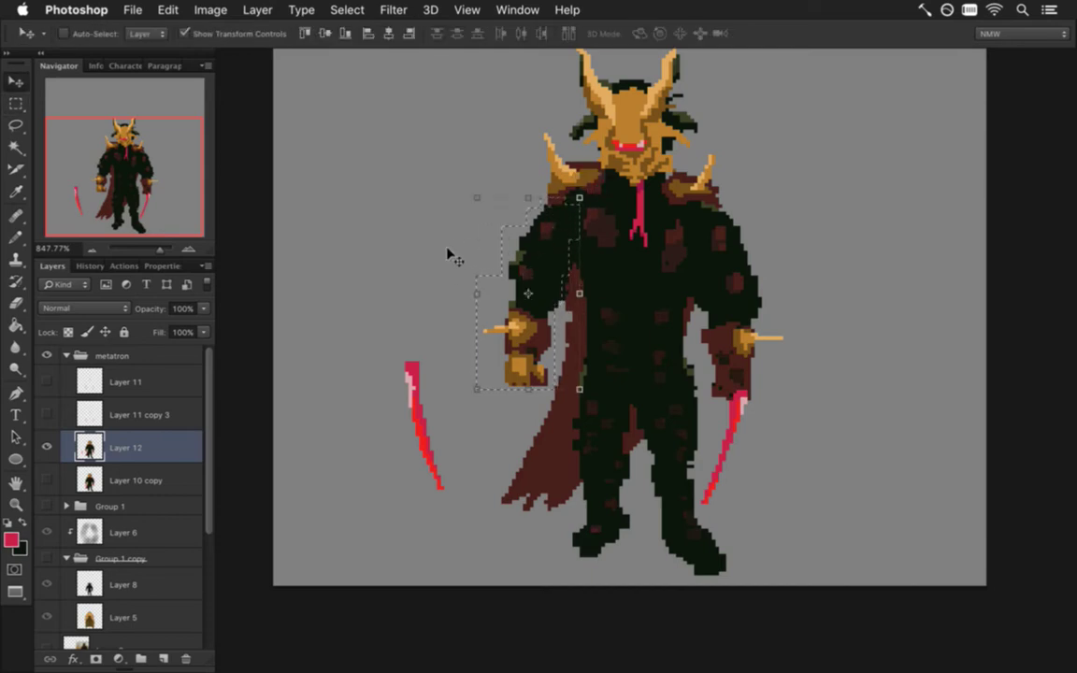
drag(463, 181, 487, 168)
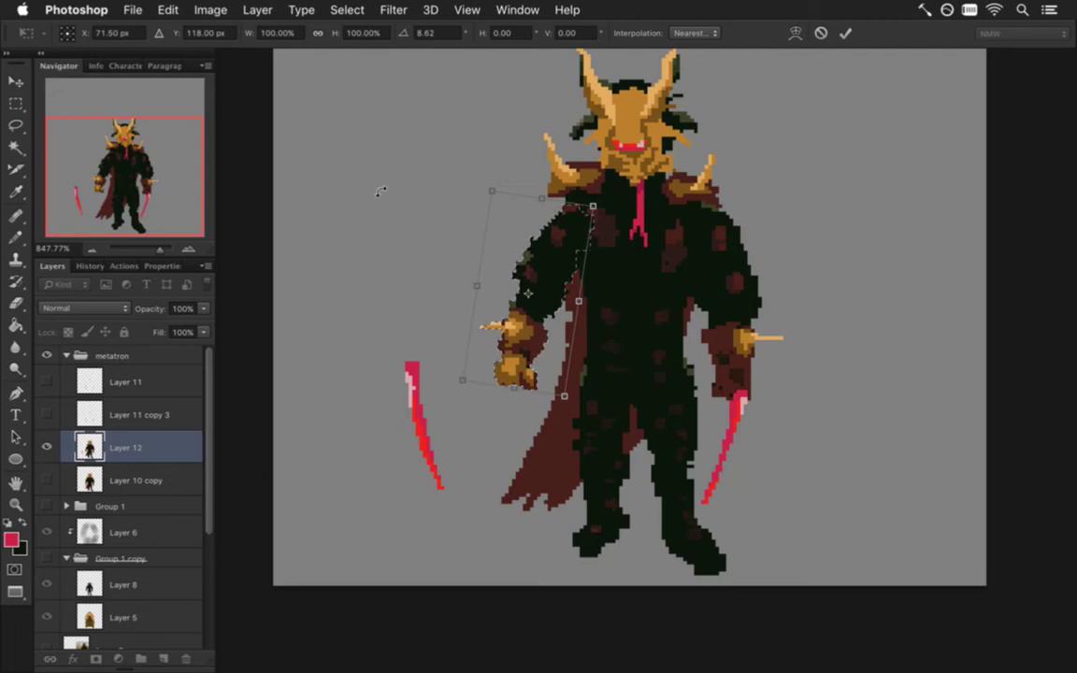
key(Left)
key(Left)
key(Up)
key(Up)
key(Up)
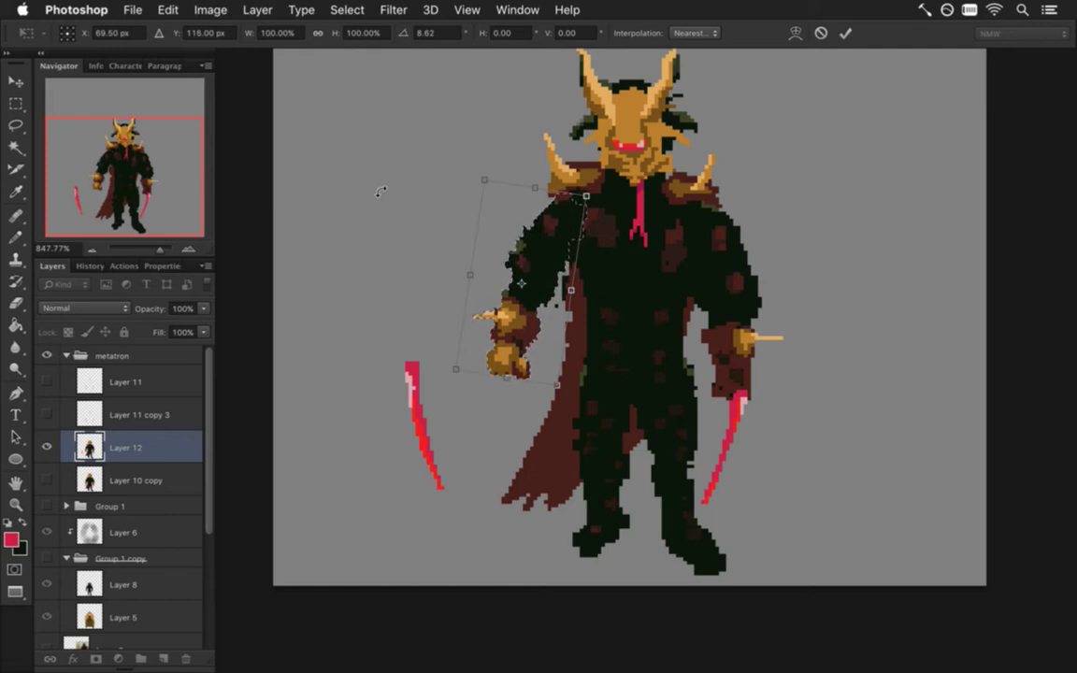
key(Up)
key(Up)
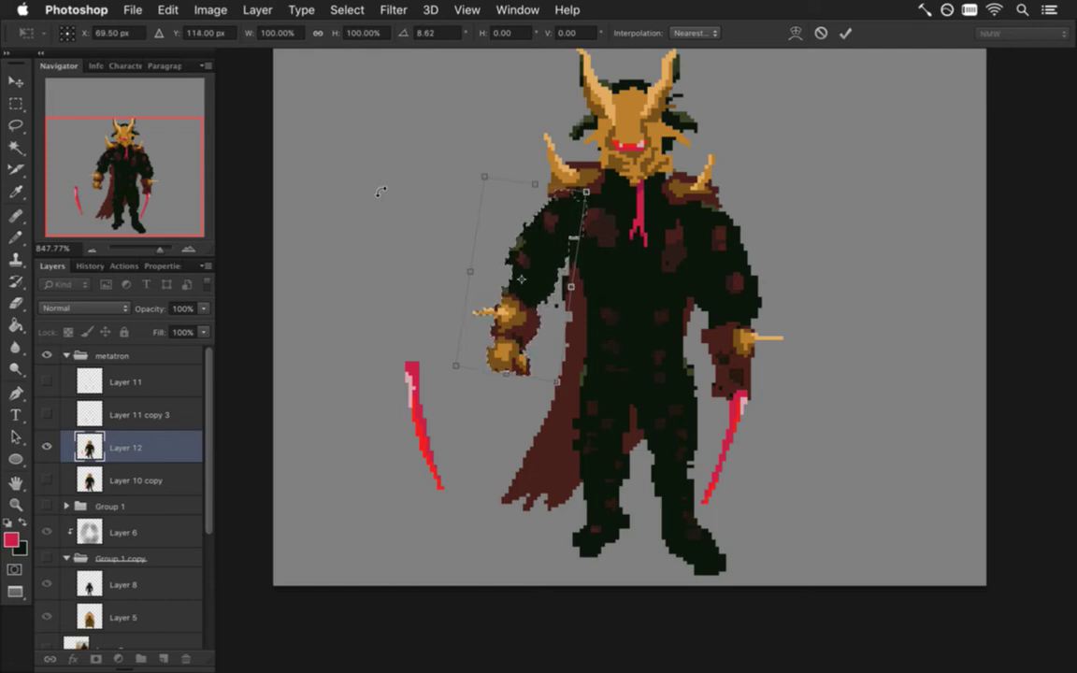
key(Right)
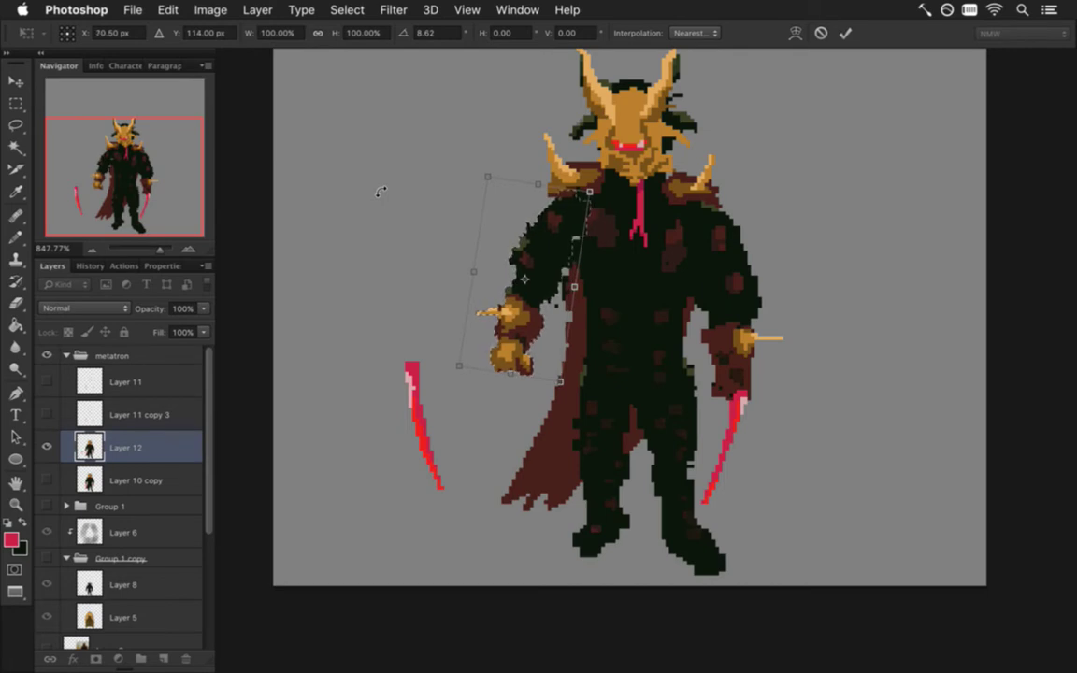
key(Down)
key(Down)
key(Left)
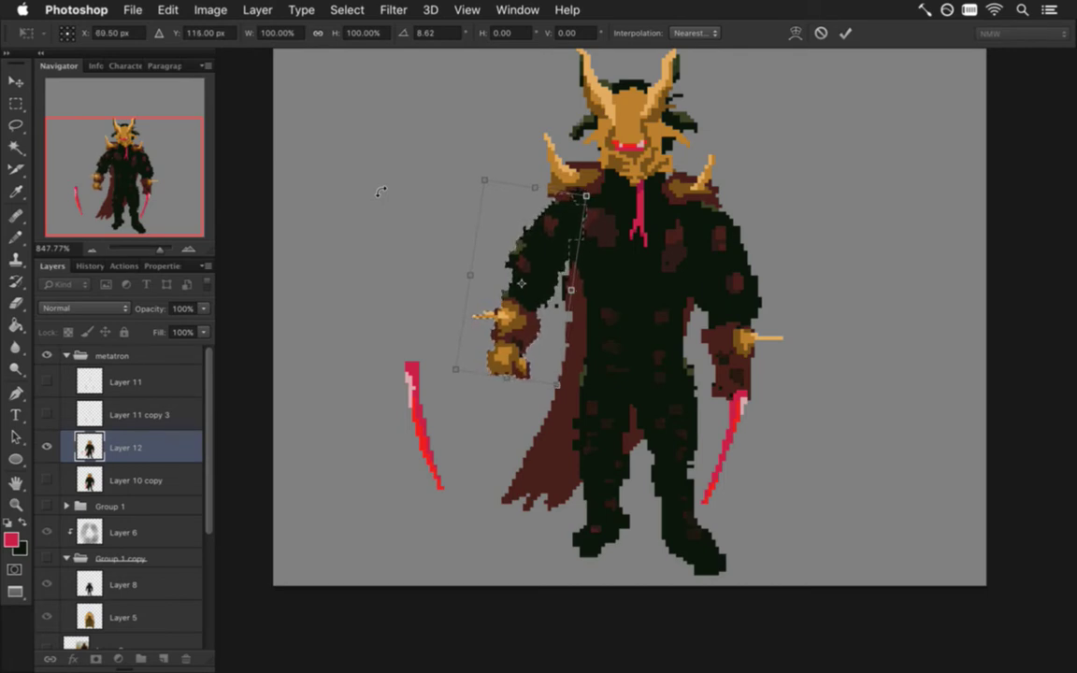
key(Up)
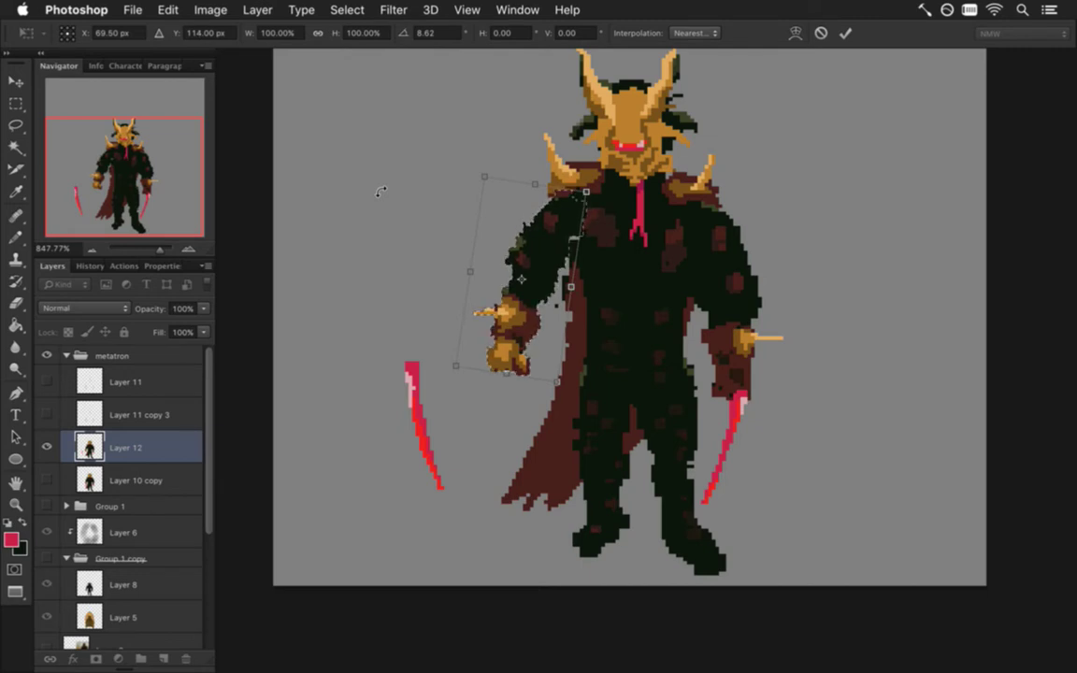
key(Down)
key(Down)
key(Down)
key(Down)
key(Up)
key(Up)
key(Up)
key(Up)
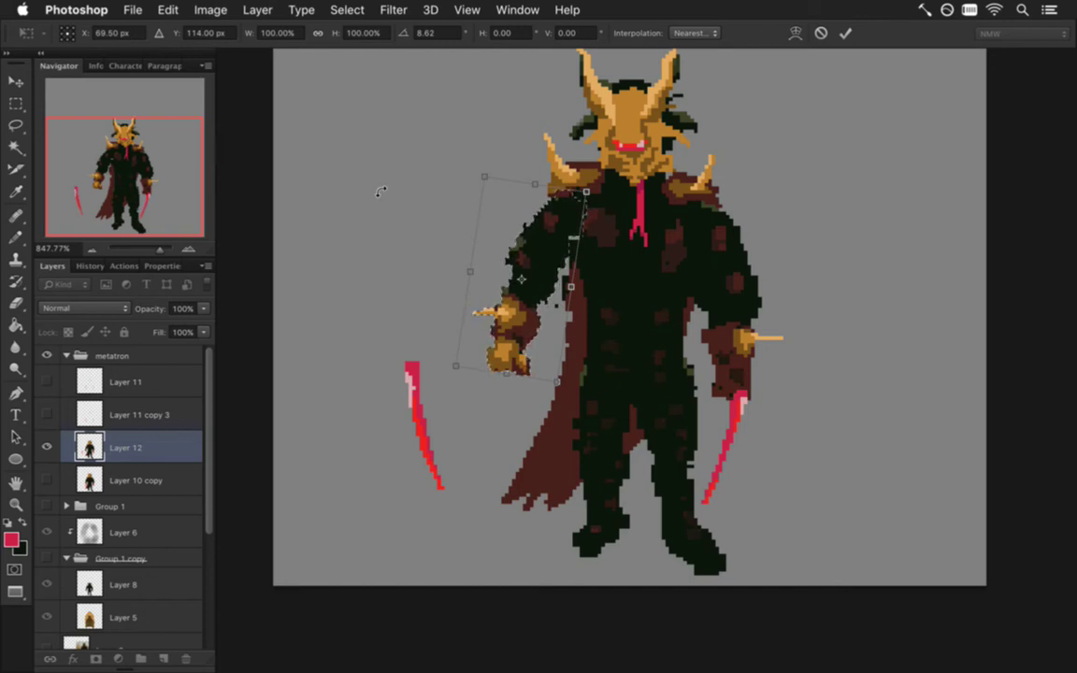
key(Return)
- Deselect the arm and sample the suit's near-black colour for the Pencil
key(m)
key(b)
alt+click(569, 211)
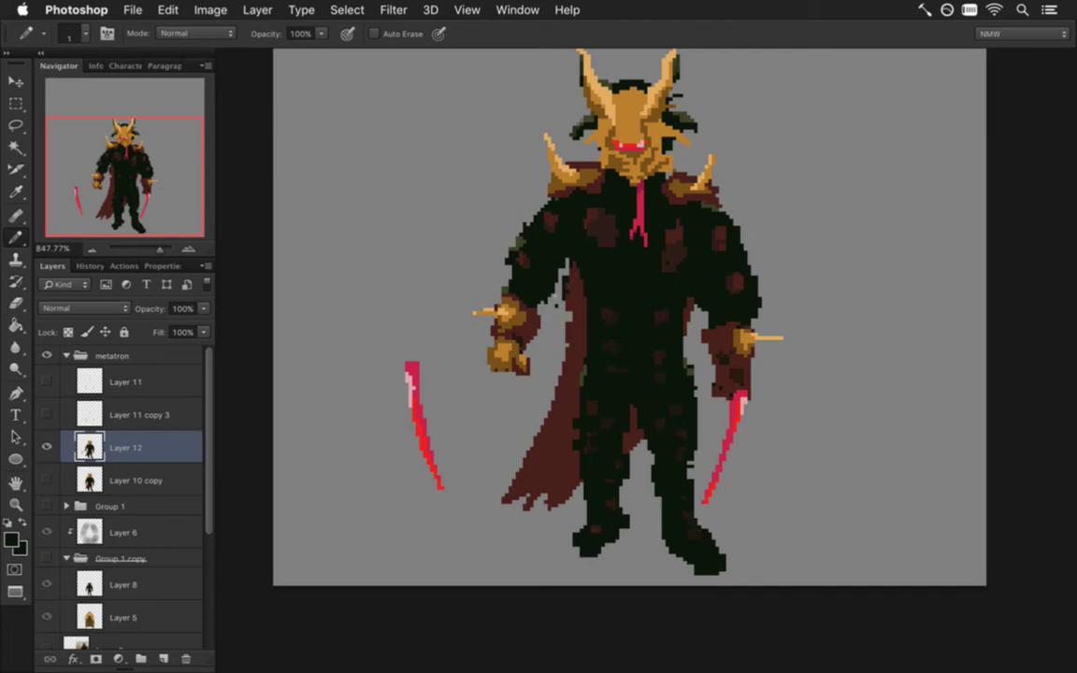
- Outline a long straight sword blade below the left fist with the Pencil in sampled crimson and fill it with the Paint Bucket
drag(540, 459, 560, 430)
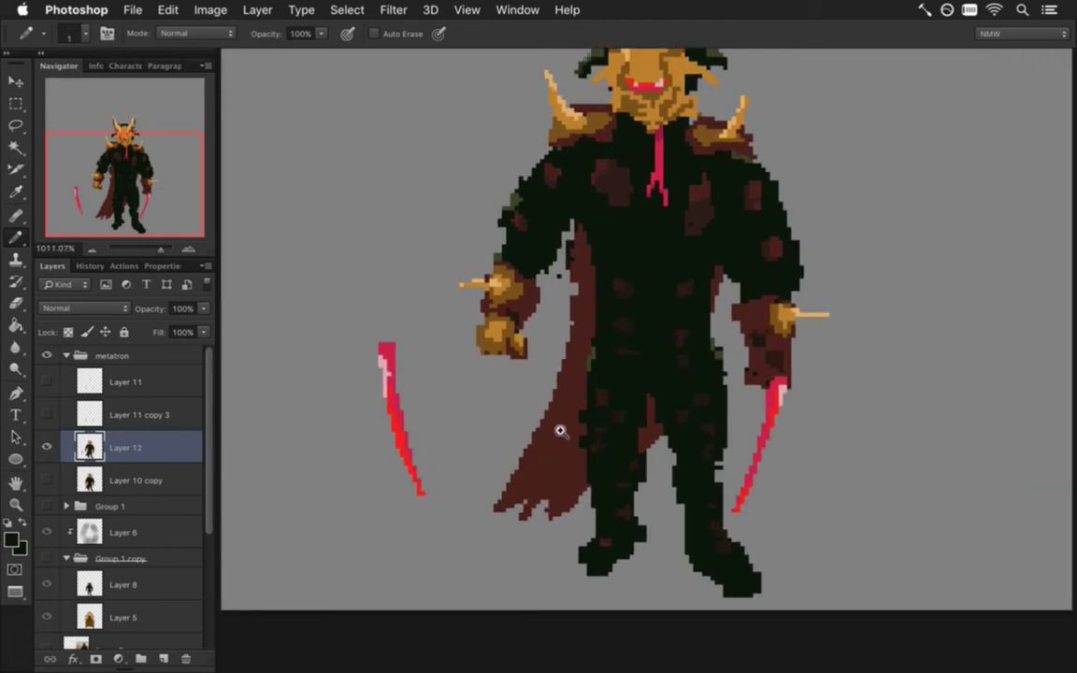
alt+click(387, 353)
shift+click(471, 539)
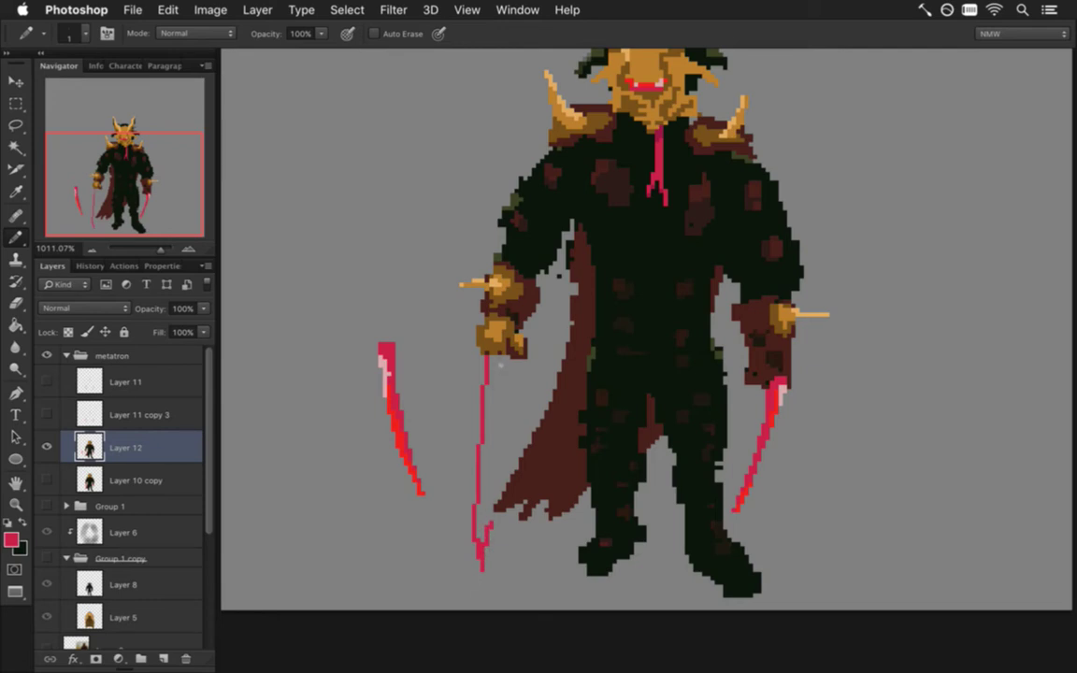
drag(500, 355, 488, 520)
key(g)
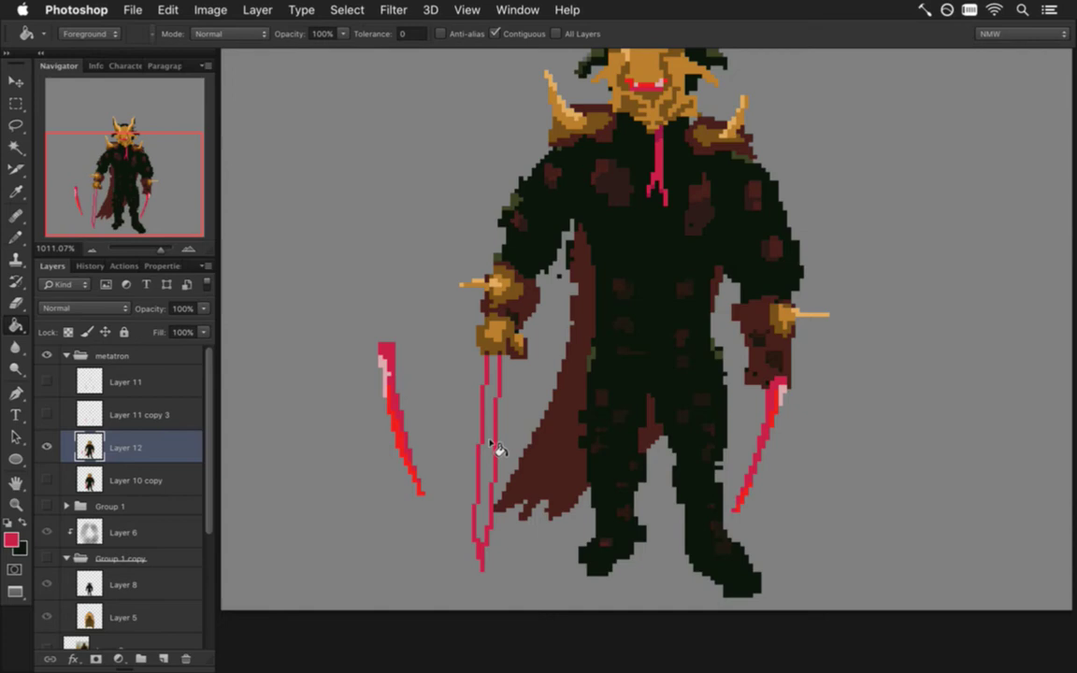
click(489, 468)
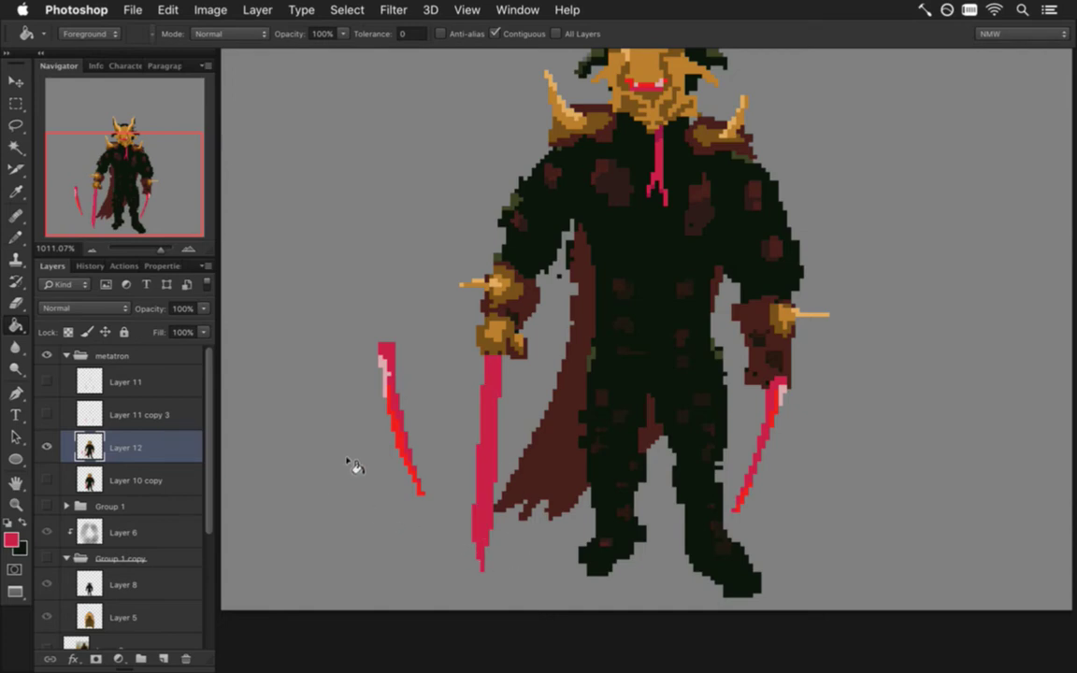
- Draw a crossguard with downturned tips beneath the fist in sampled bright red, shading it with the blade's crimson
key(i)
click(409, 426)
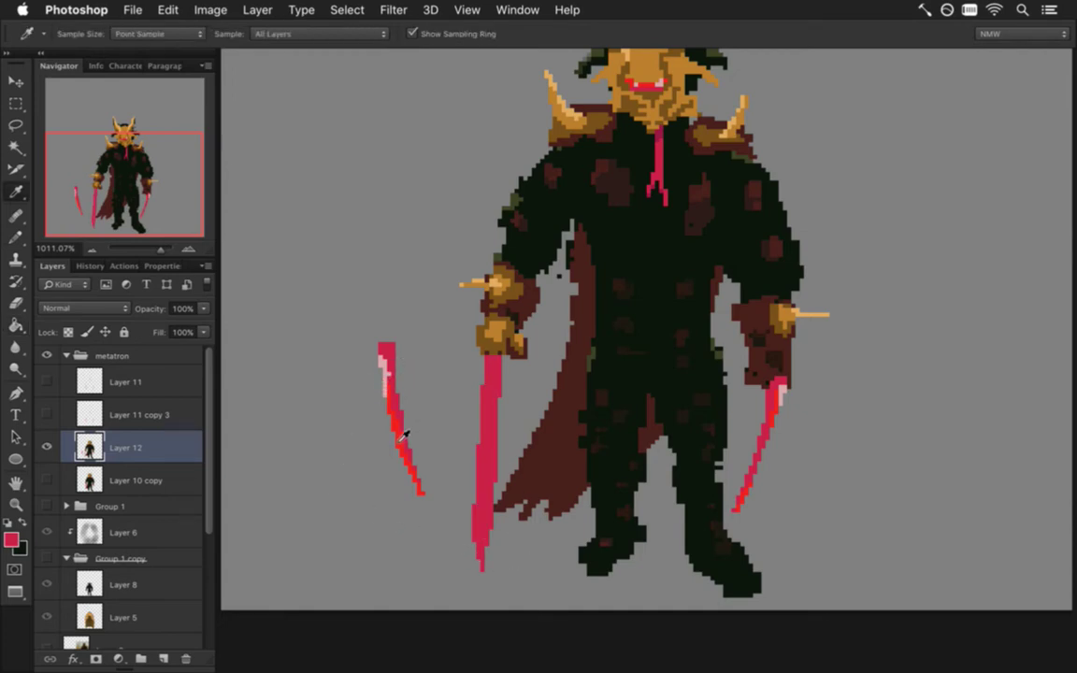
key(b)
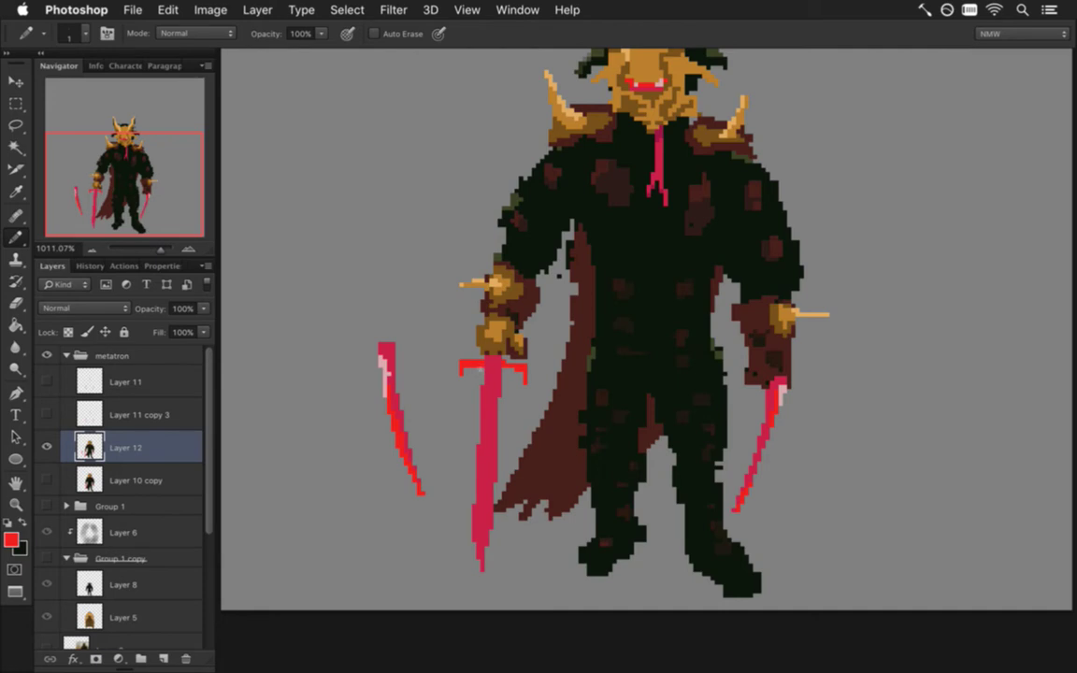
alt+click(484, 378)
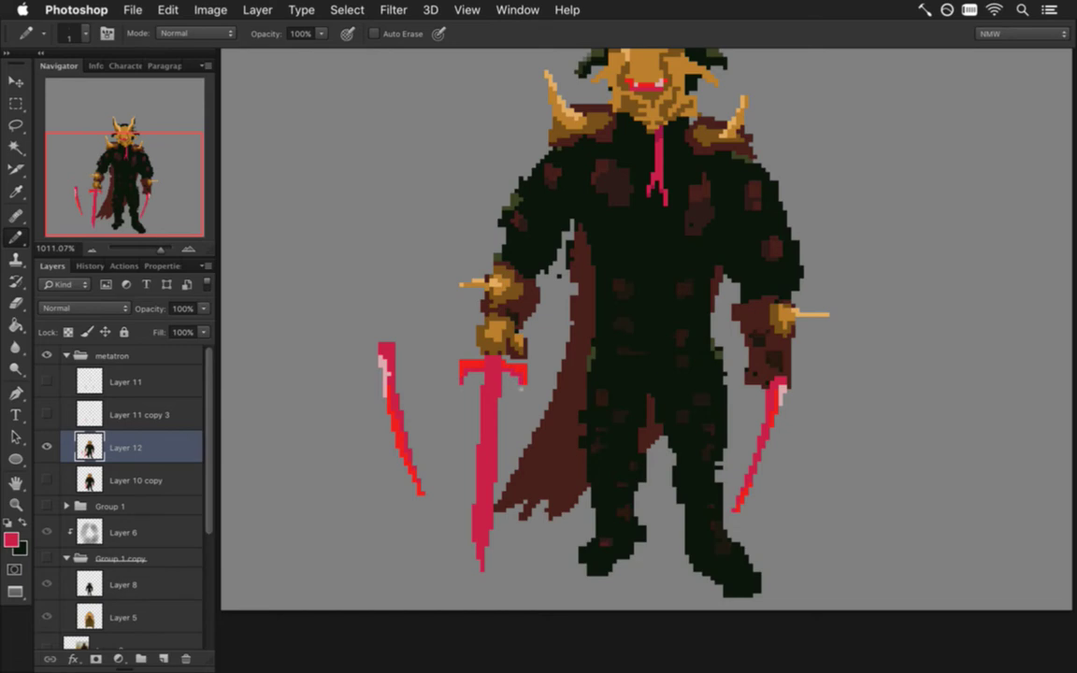
alt+click(460, 338)
- Try to isolate the new sword from the cape using marquee selections, and undo the attempt
click(20, 105)
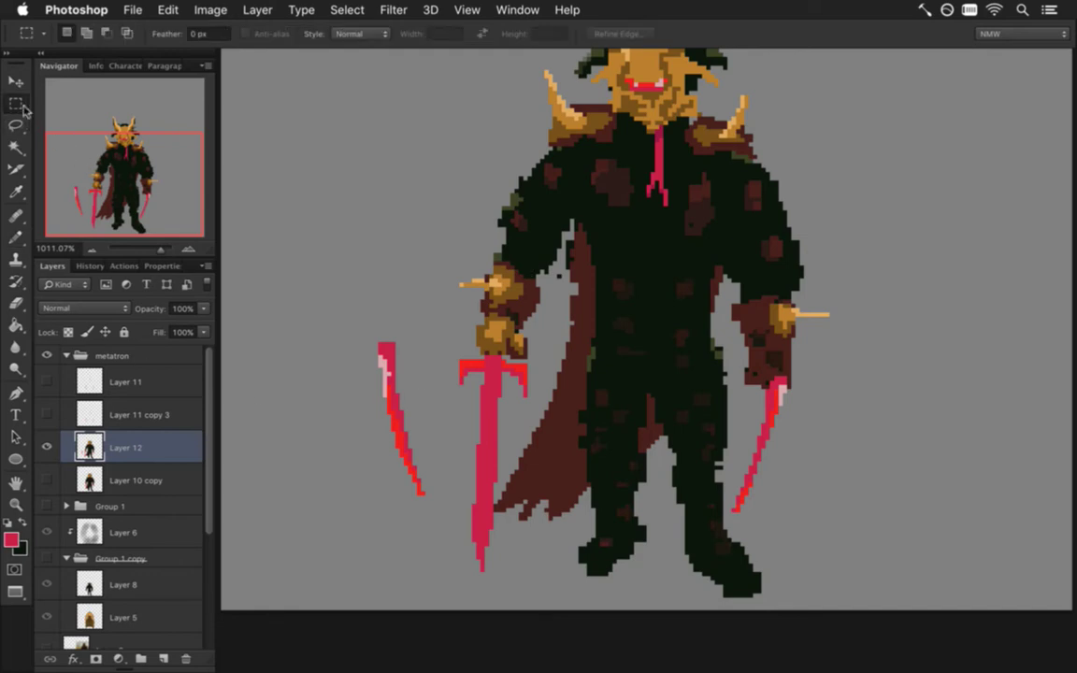
drag(438, 356, 553, 580)
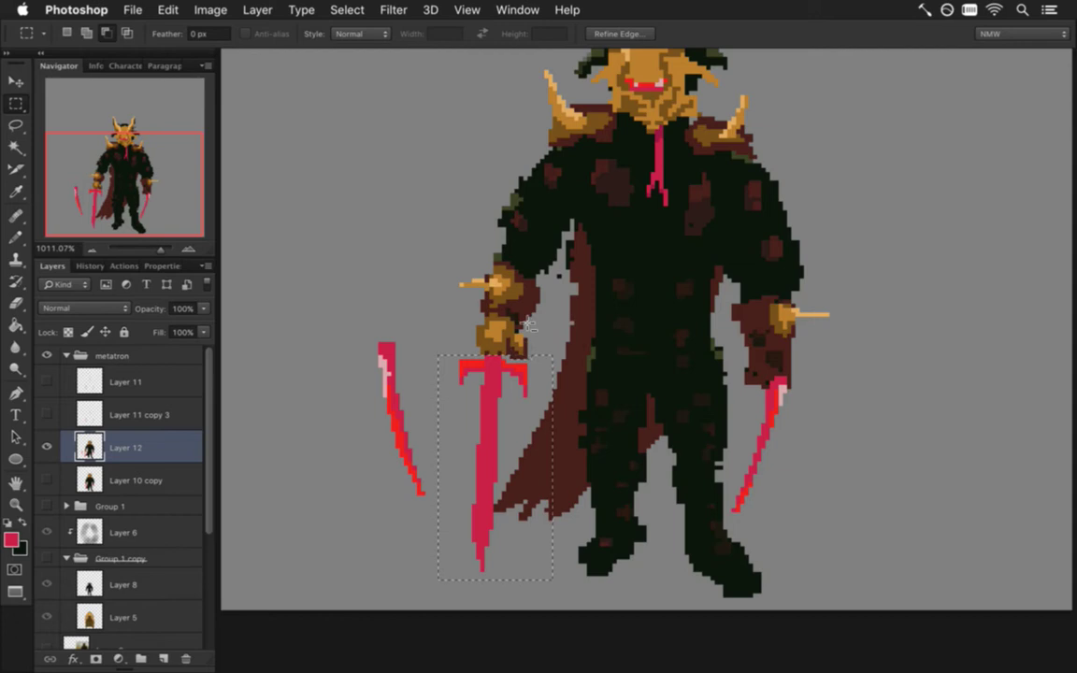
key(v)
click(500, 432)
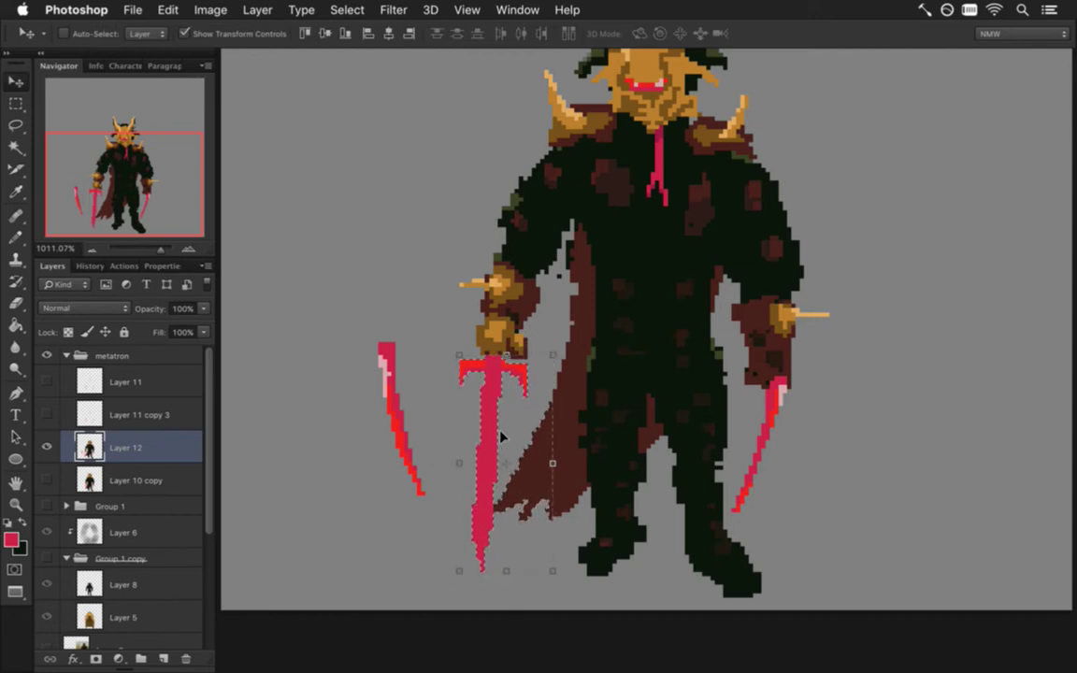
key(m)
drag(562, 407, 500, 538)
click(498, 508)
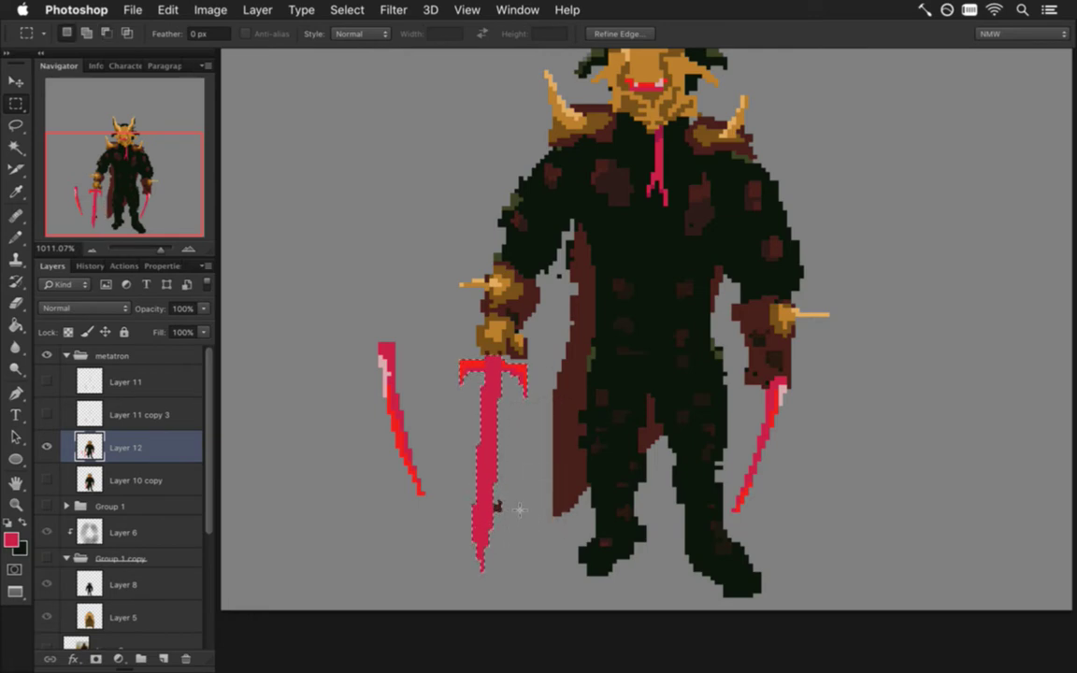
key(ctrl+alt+z)
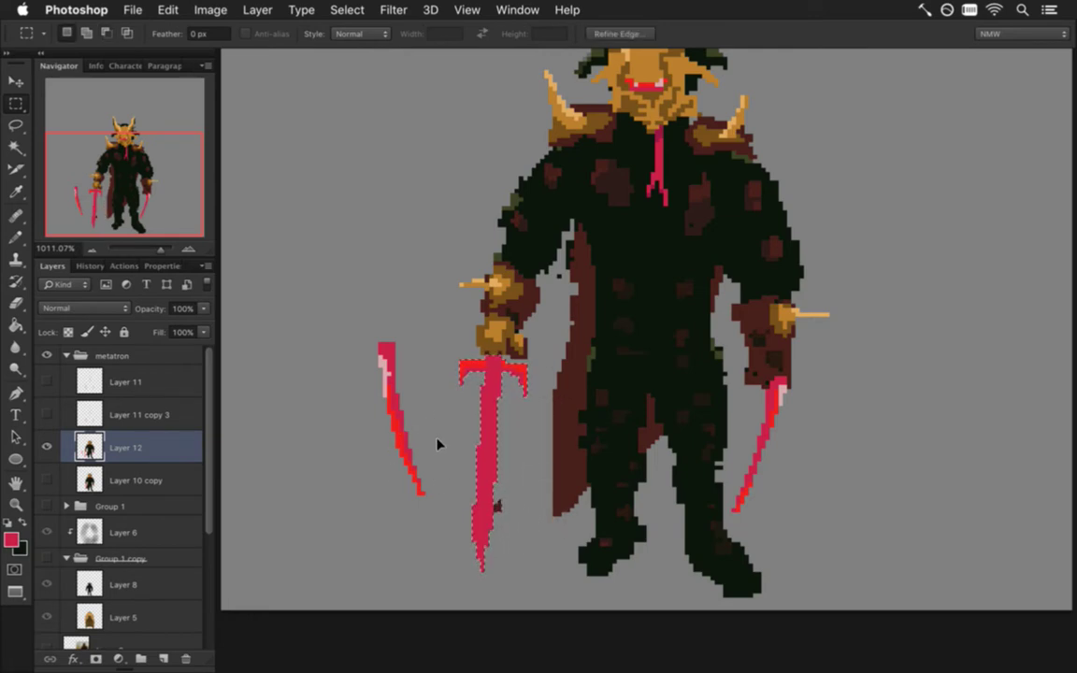
key(ctrl+alt+z)
click(436, 432)
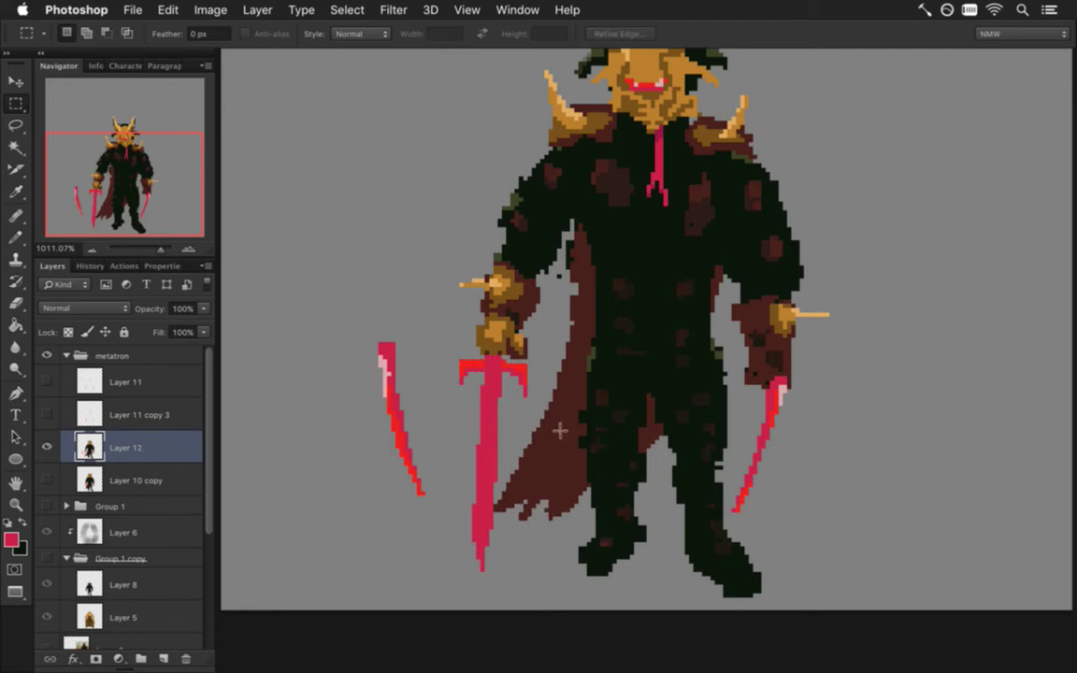
- Select the new sword with the Rectangular Marquee, subtracting the area that covers the cape
click(15, 147)
key(m)
drag(441, 360, 539, 579)
drag(516, 344, 557, 530)
- Nudge the selected sword 2 px to the right under the fist and deselect it
key(v)
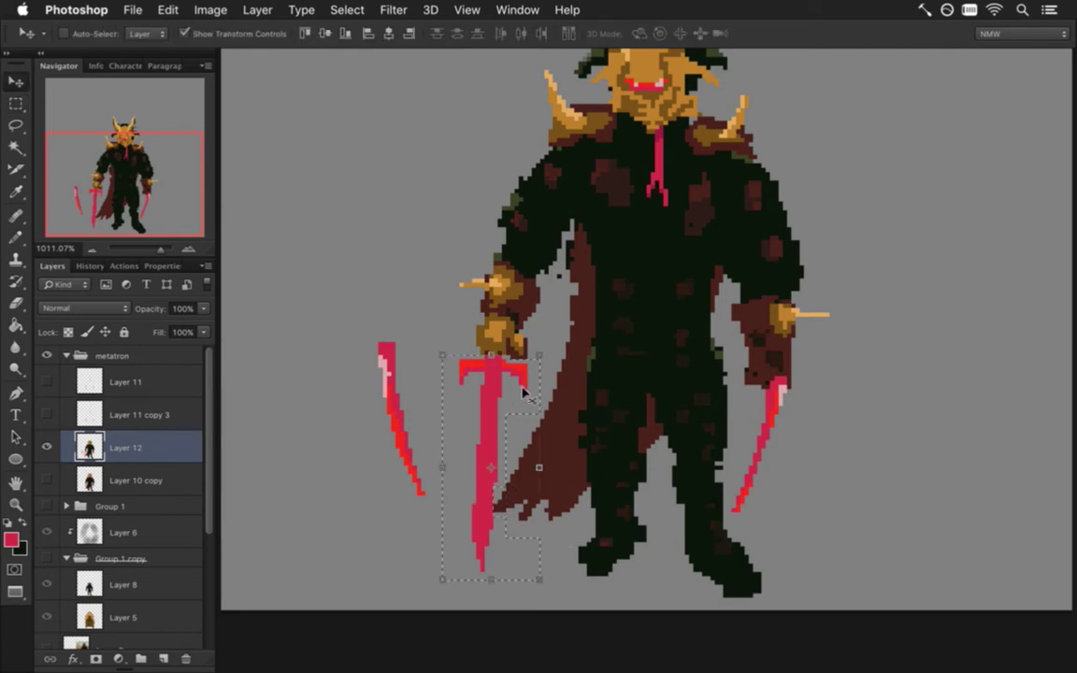
key(Right)
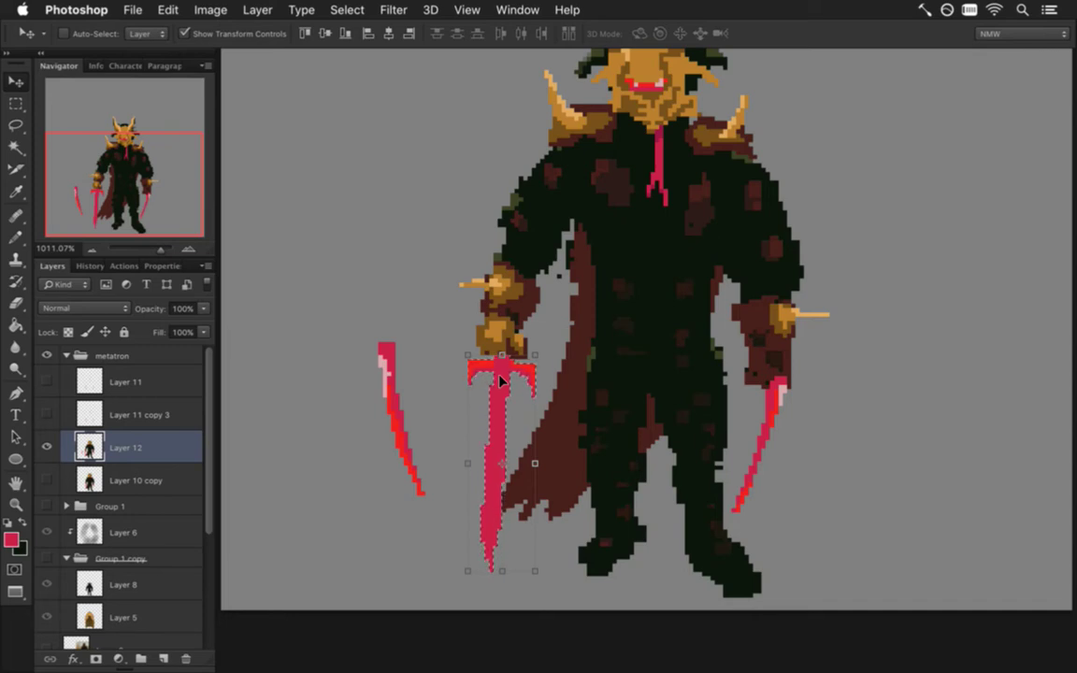
key(Left)
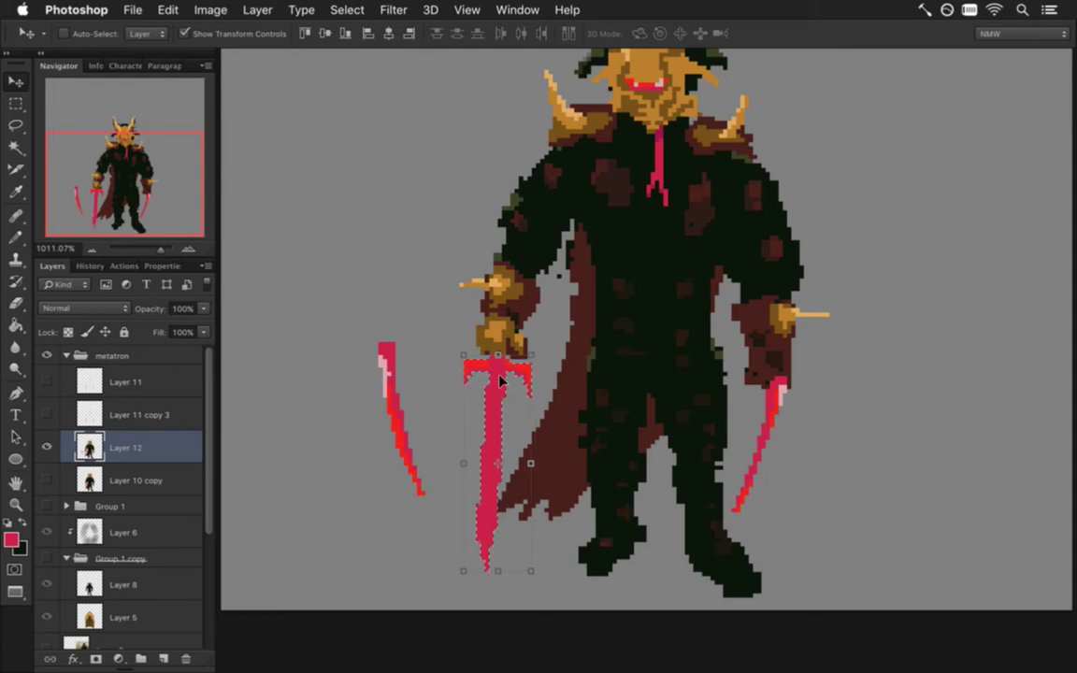
key(Right)
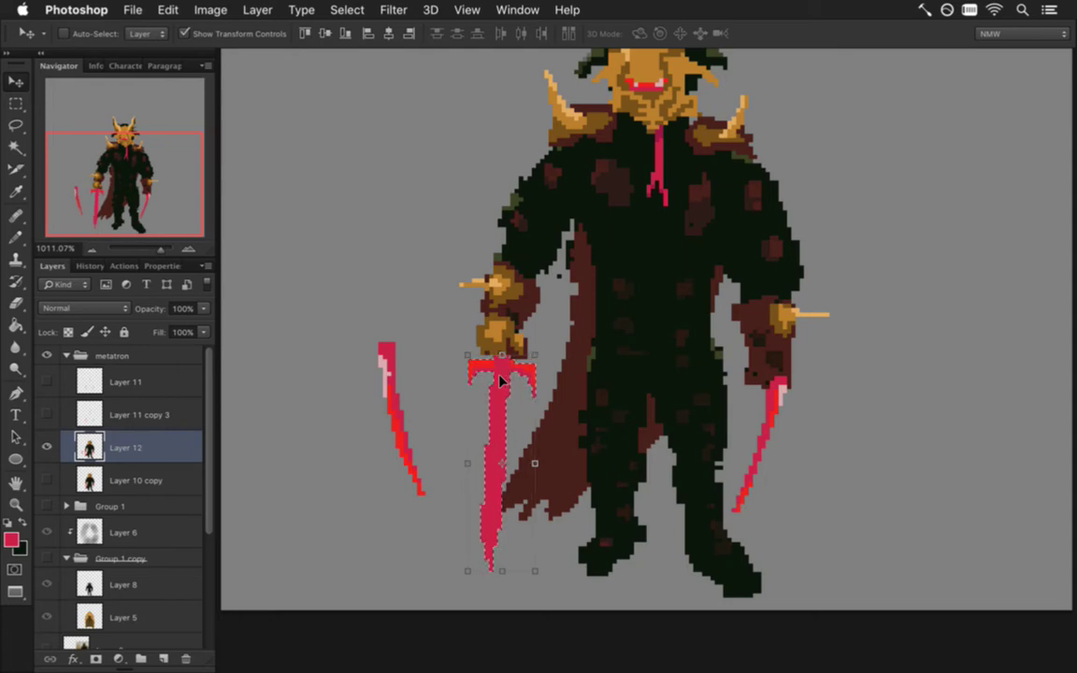
key(Right)
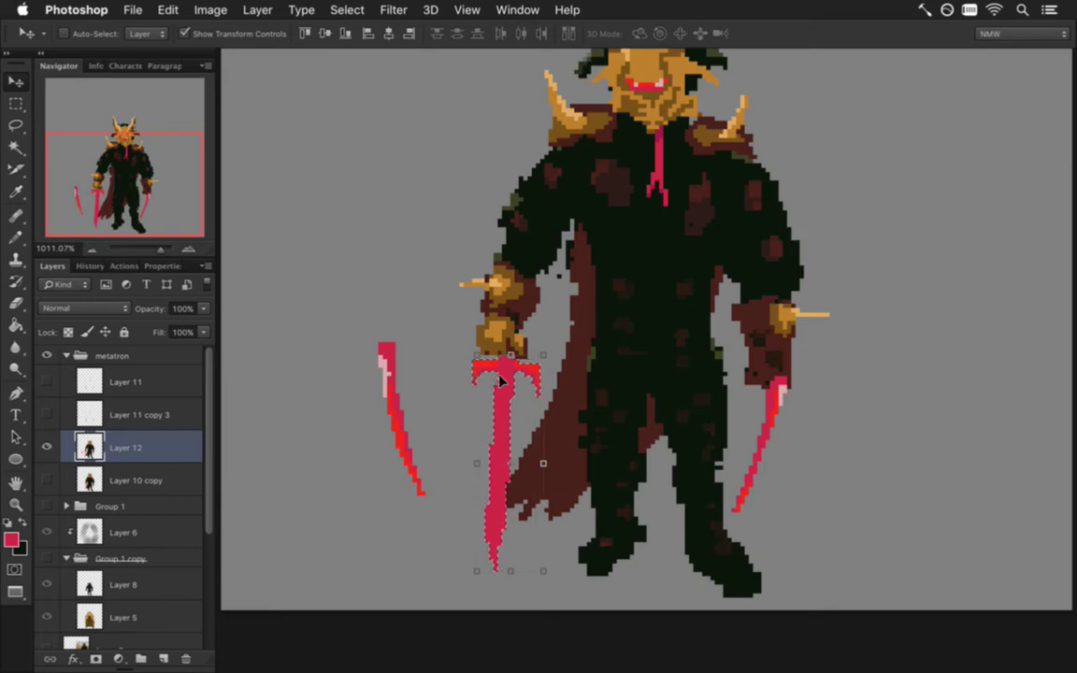
key(Left)
key(Left)
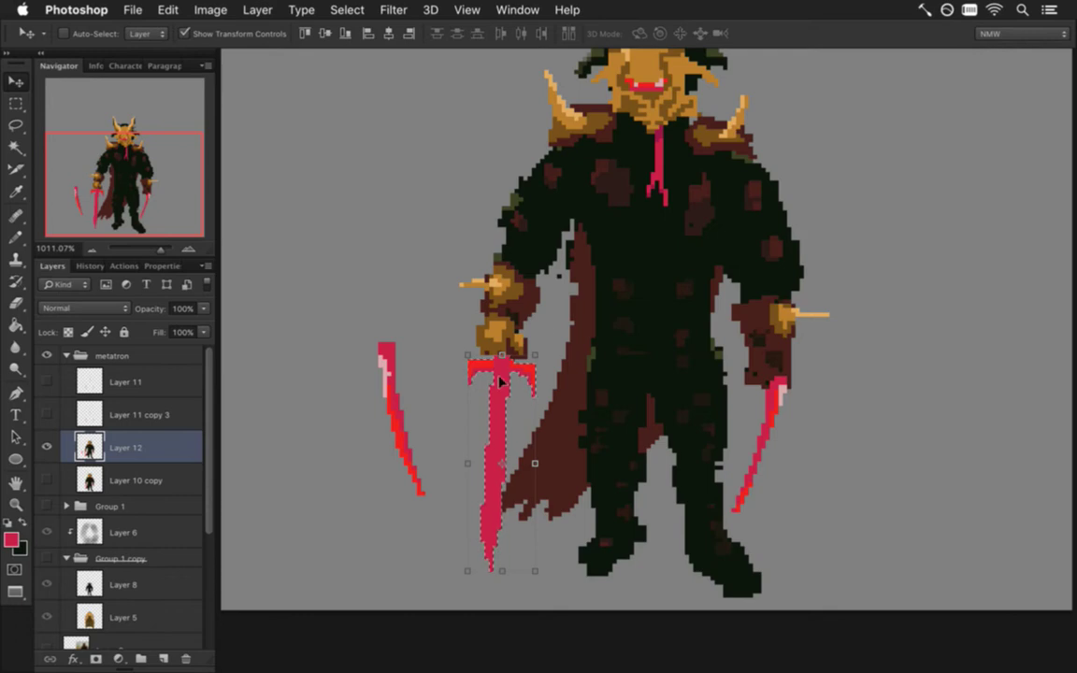
key(m)
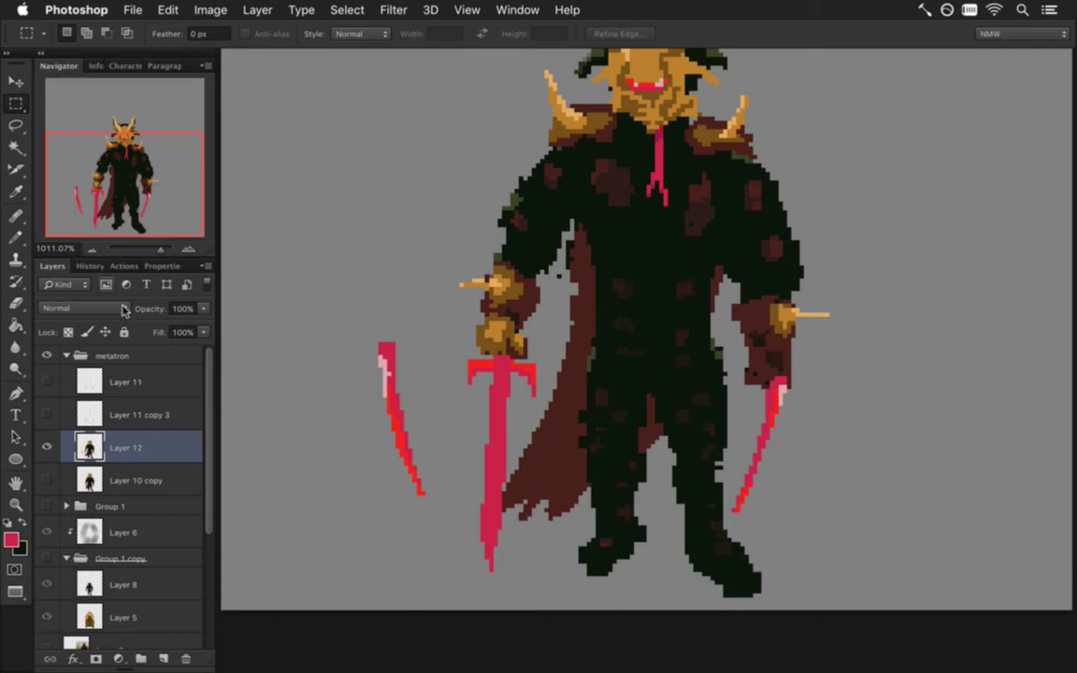
- Sample the old blade's pale pink and pencil highlights onto the new sword's crossguard and near its tip
key(e)
key(i)
click(388, 371)
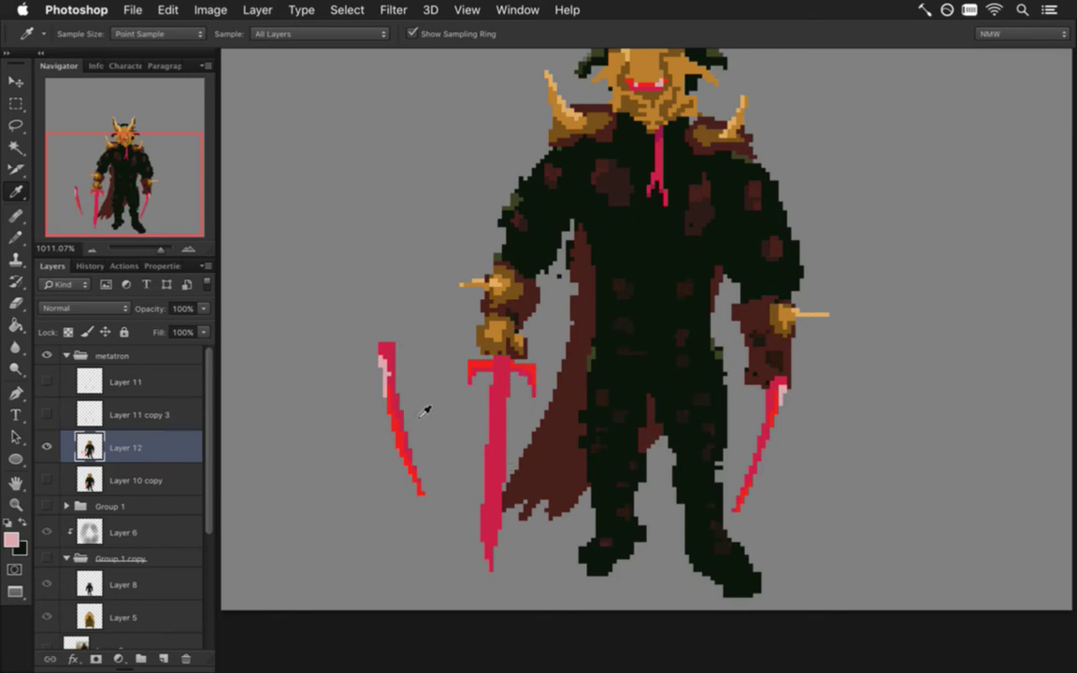
click(384, 366)
key(b)
drag(482, 512, 485, 546)
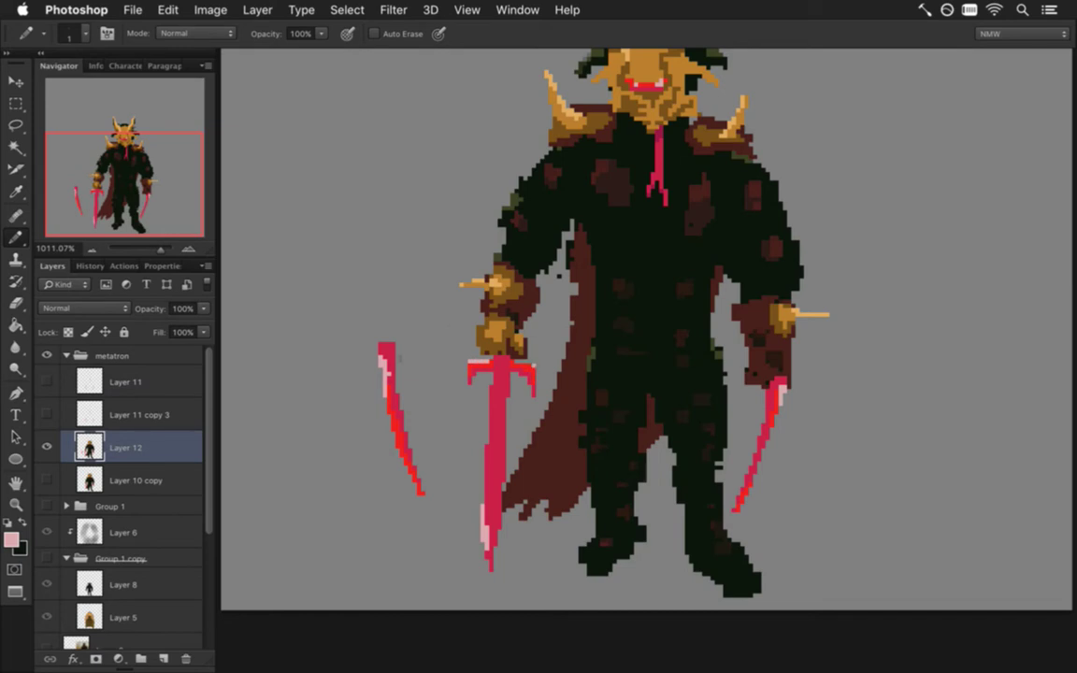
- Select the detached curved blade beside the character, delete it, and clear the selection
key(m)
mouse_move(344, 322)
mouse_down()
mouse_move(452, 512)
mouse_move(446, 526)
mouse_up()
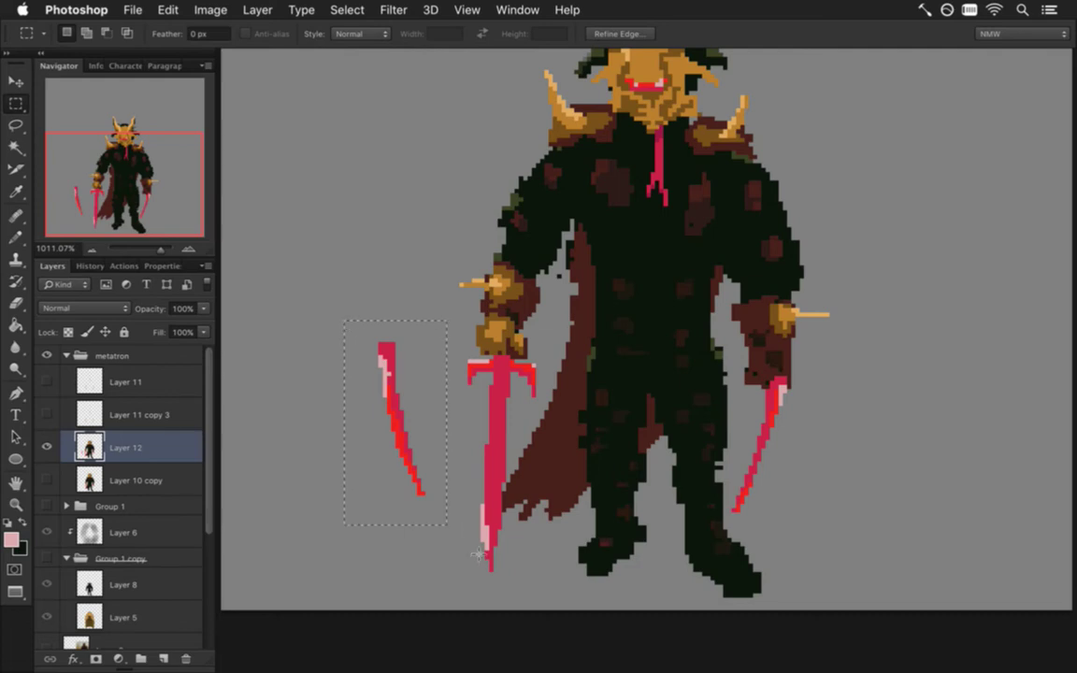
key(Delete)
key(super+d)
- Sample the crossguard's bright red and pencil a shading strip along the lower outer edge of the sword blade
key(i)
click(475, 366)
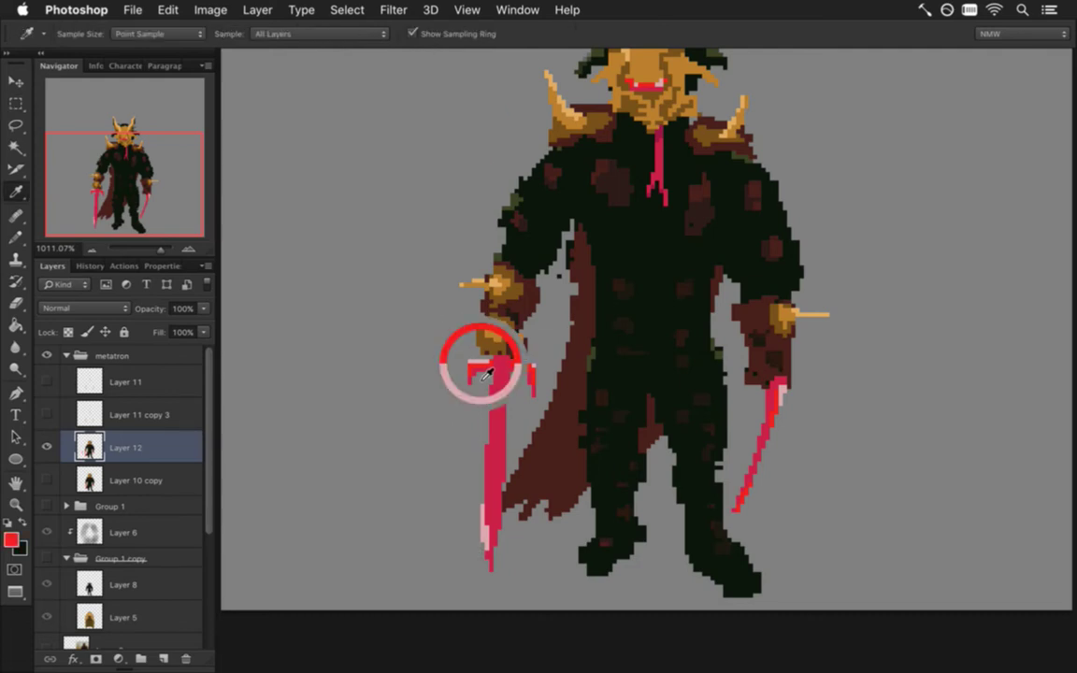
key(b)
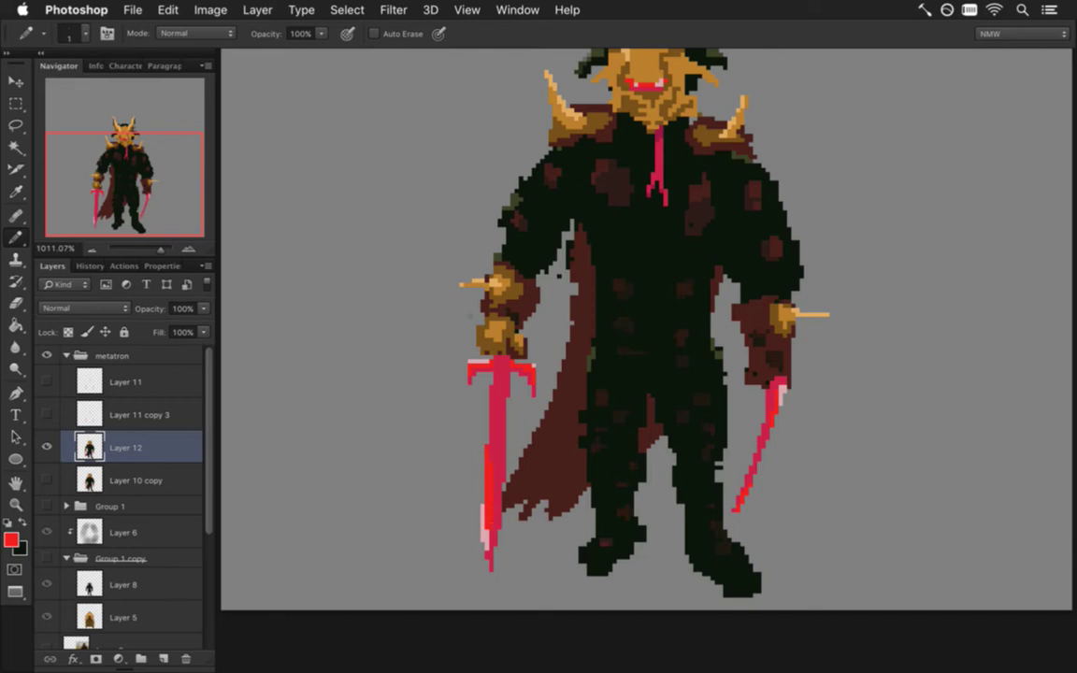
key(m)
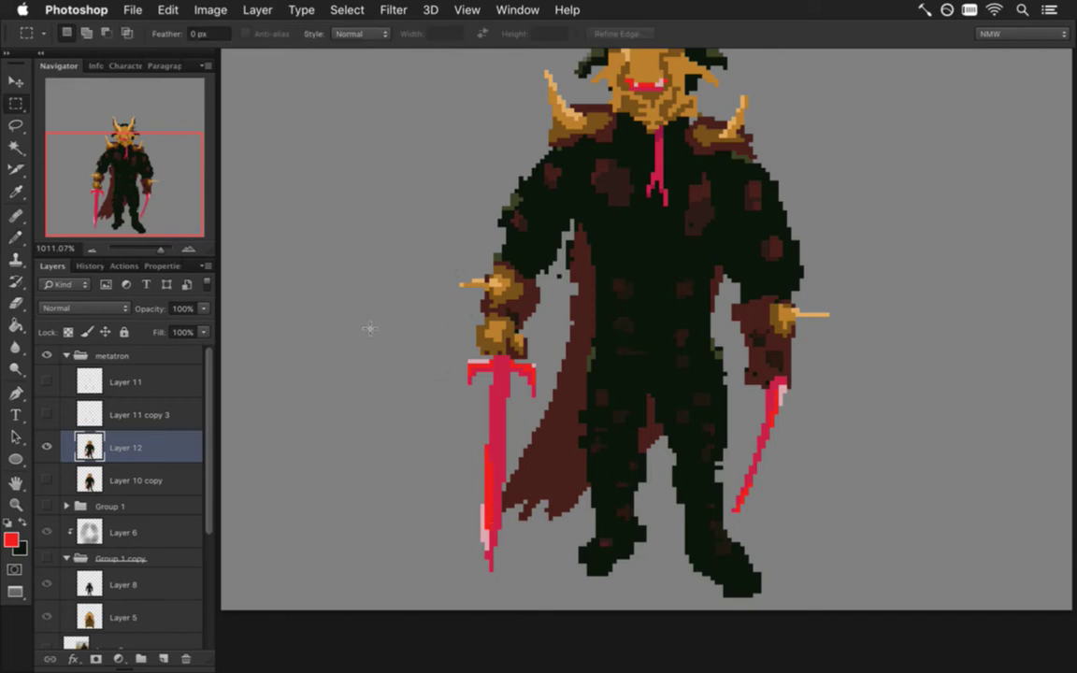
- Erase the remaining curved blade from the empty-sleeved arm and patch the end of its gauntlet with sampled dark red-brown
key(b)
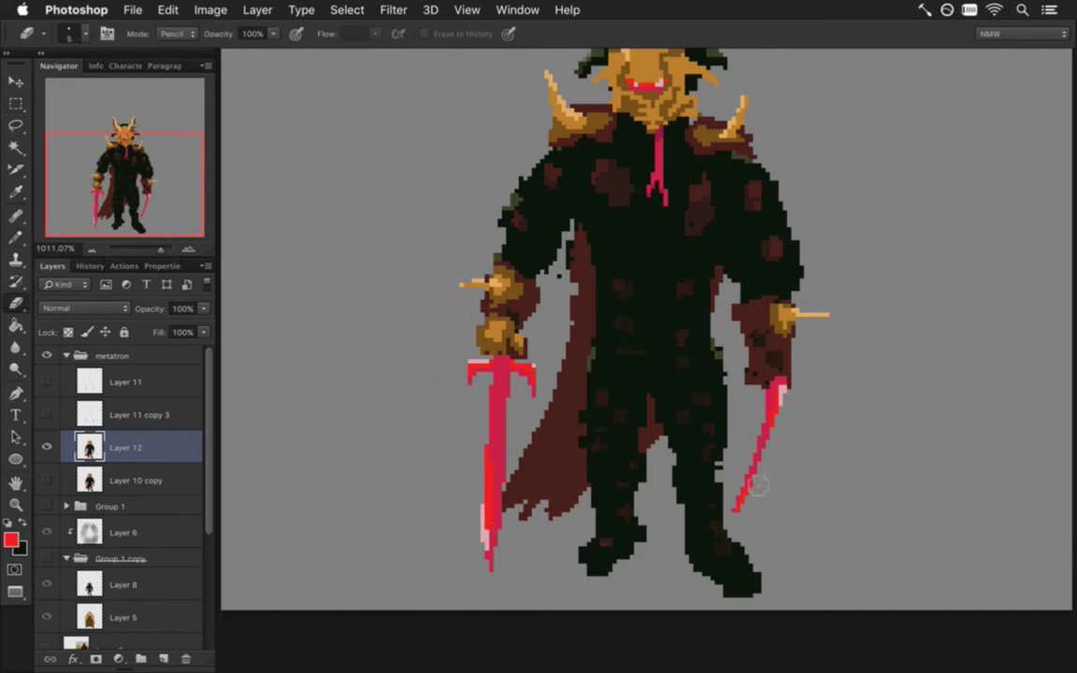
key(super+z)
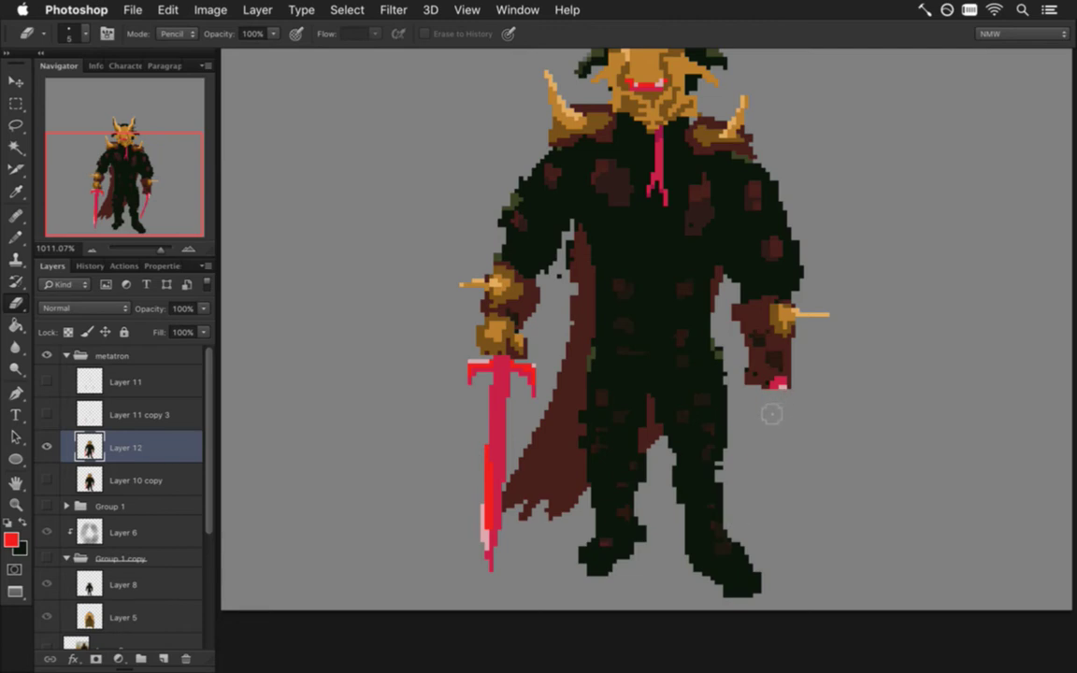
key(i)
click(780, 386)
key(b)
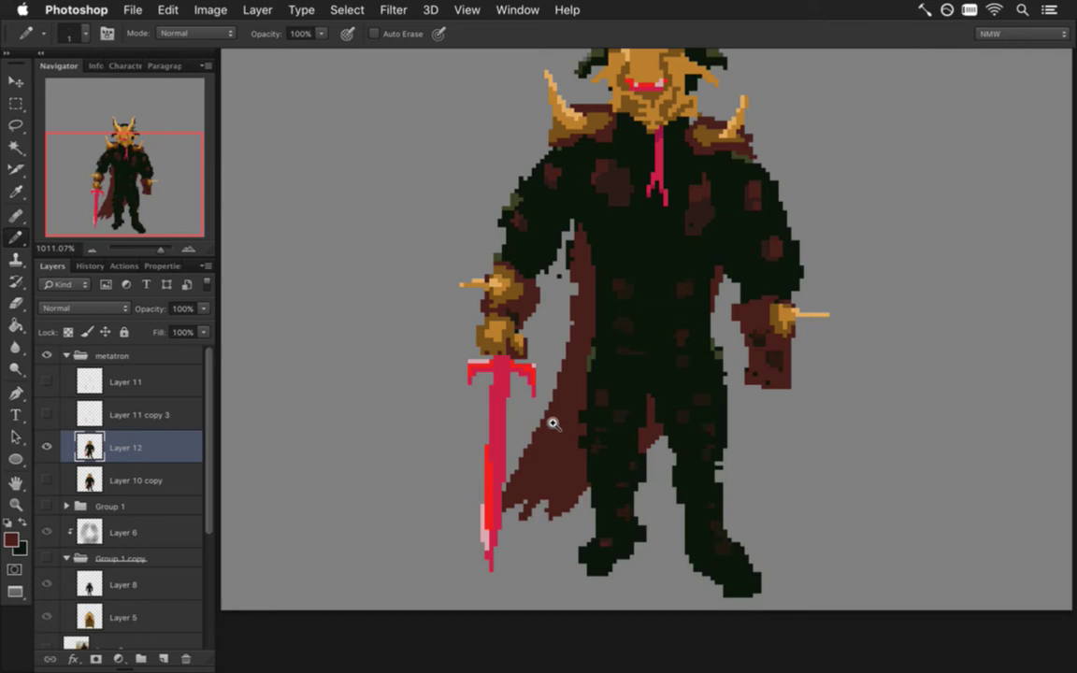
- Paint over the gold stud on the sword arm's gauntlet with the gauntlet's dark red-brown
drag(560, 421, 535, 423)
drag(598, 297, 574, 363)
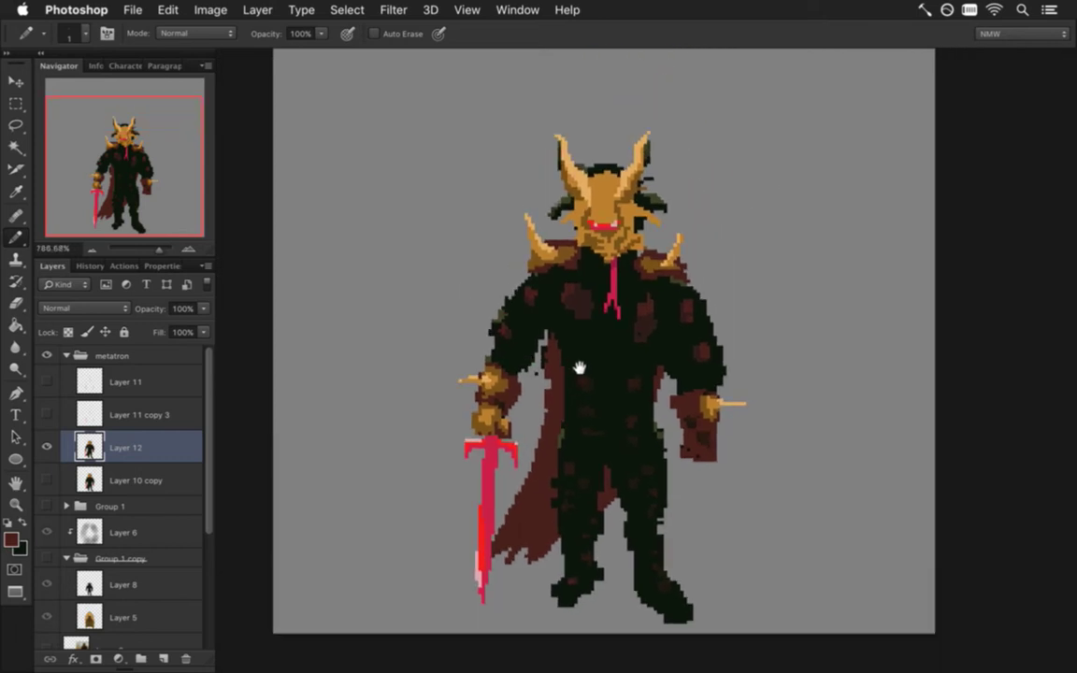
key(m)
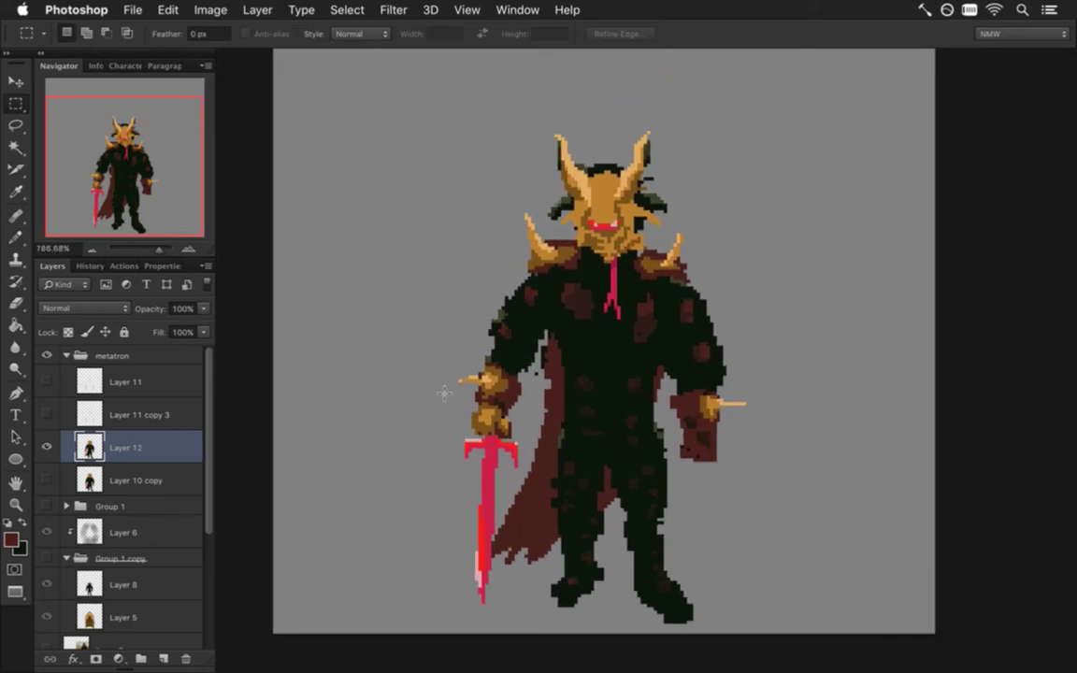
scroll(439, 412, up, 2)
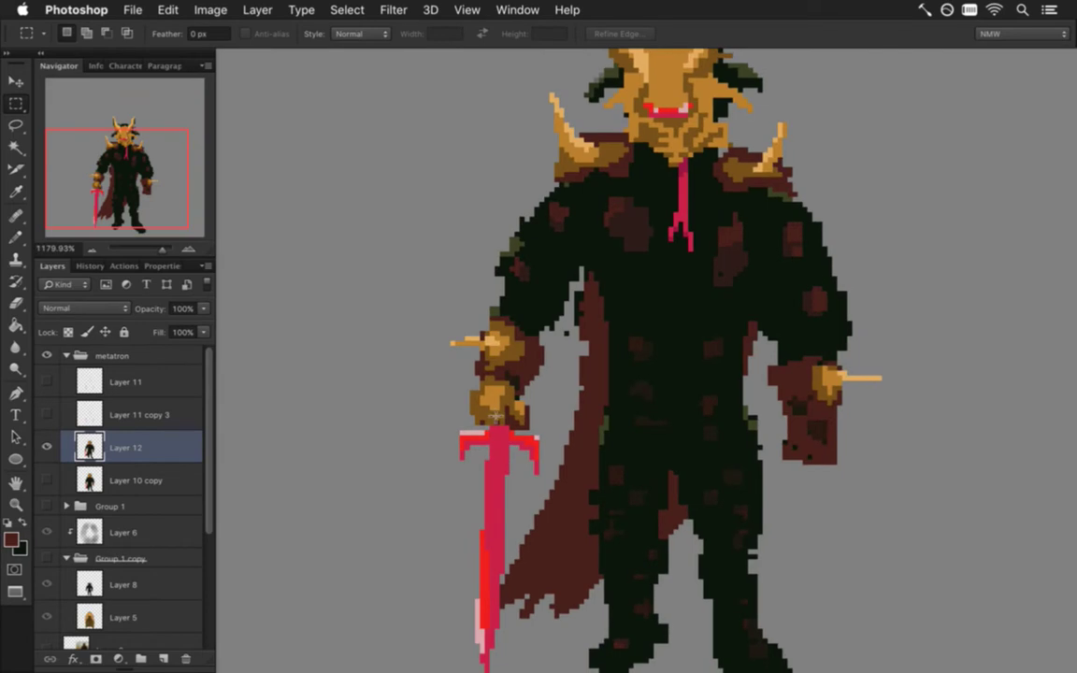
key(i)
key(b)
mouse_move(526, 368)
mouse_down()
mouse_move(526, 350)
mouse_move(505, 337)
mouse_move(487, 372)
mouse_move(499, 373)
mouse_up()
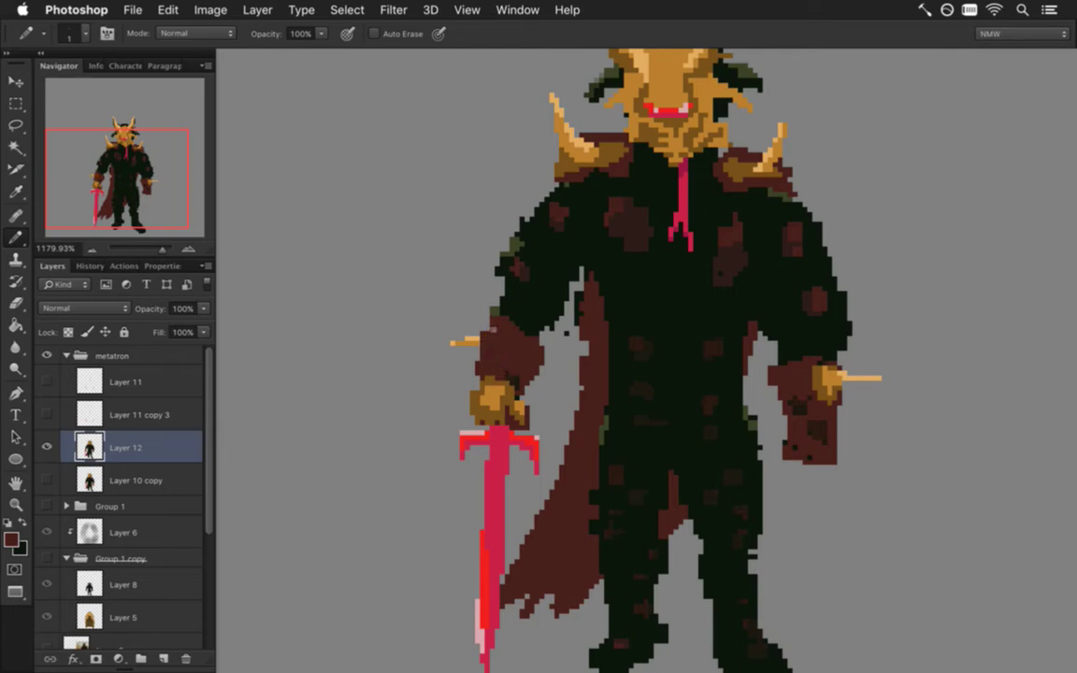
- Pencil gold along the sword-arm gauntlet's outer edge, then select the spike, shift it inward against that edge and deselect
alt+click(468, 396)
alt+click(474, 345)
key(m)
drag(458, 330, 478, 351)
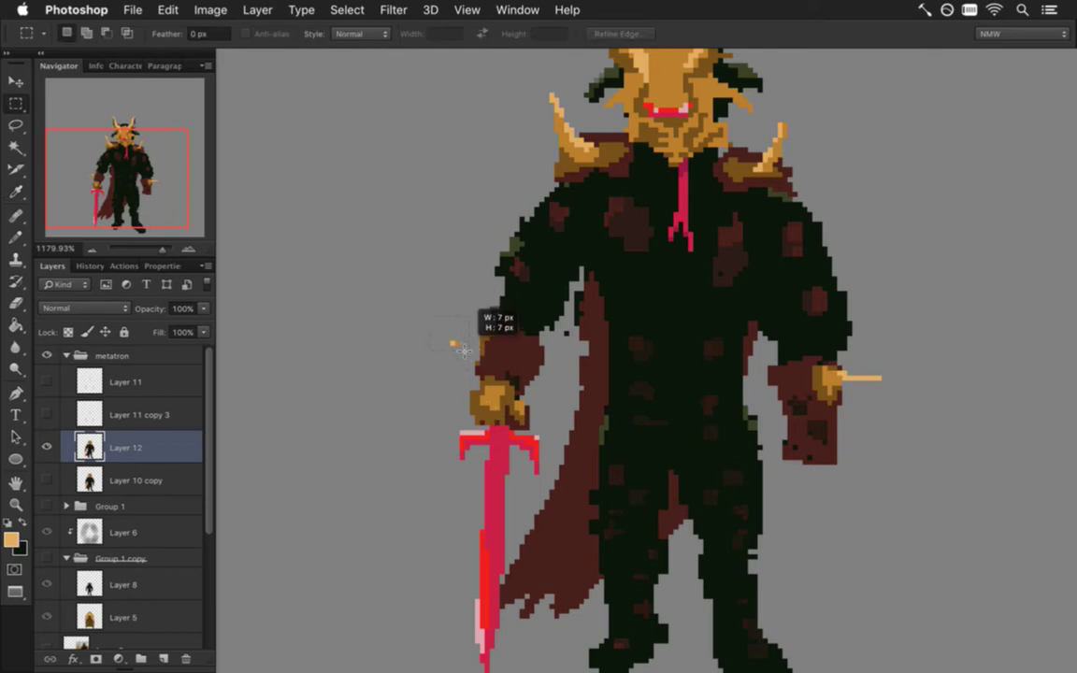
key(v)
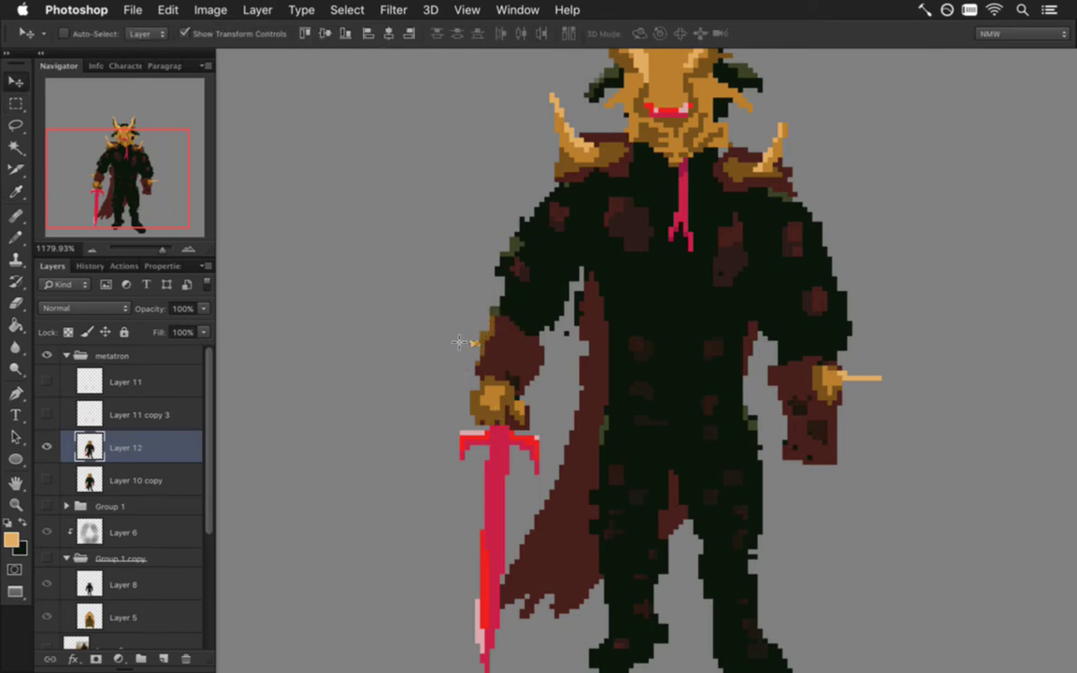
key(m)
click(453, 306)
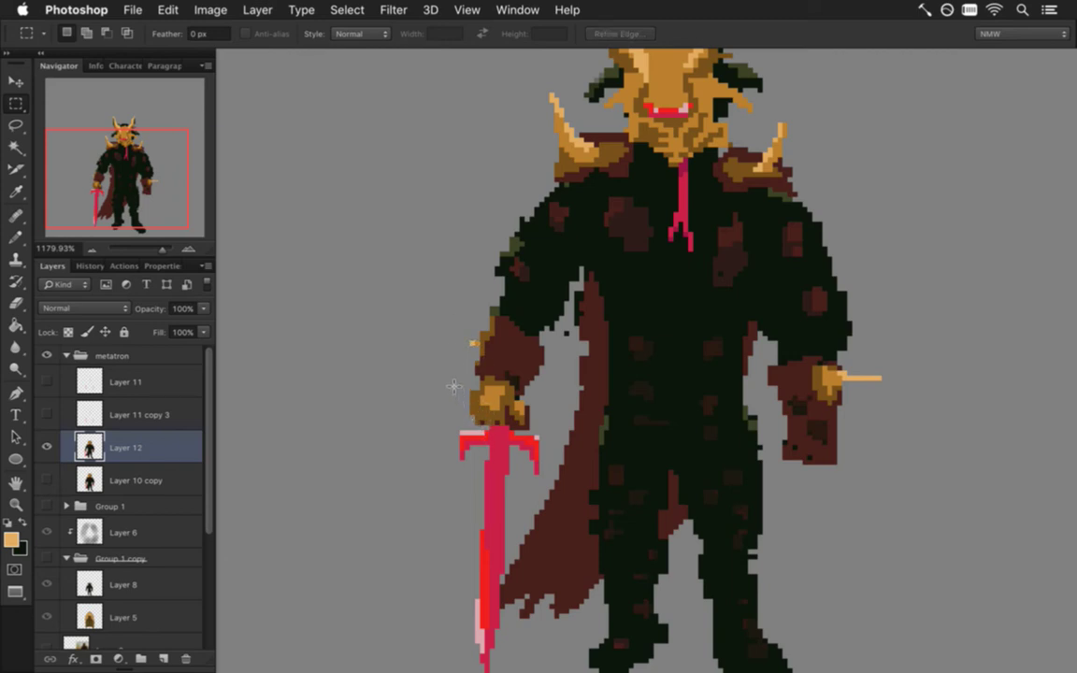
- Select the fist and sword with a rectangular marquee, leaving out the cape beside the blade
drag(425, 379, 548, 653)
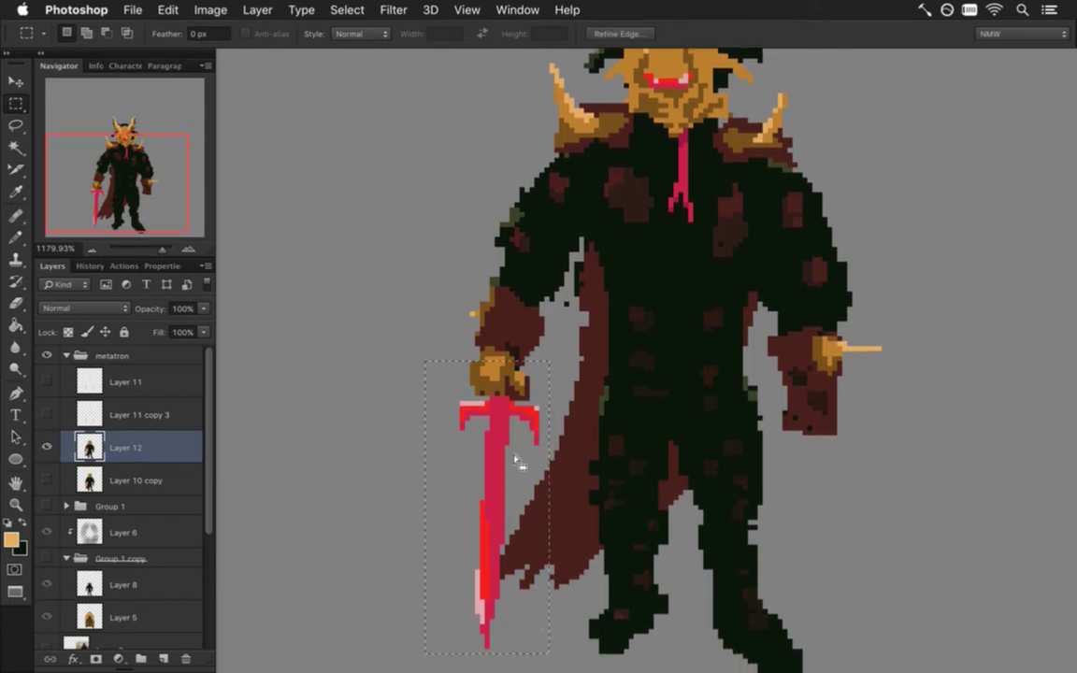
drag(558, 461, 509, 605)
drag(518, 538, 503, 578)
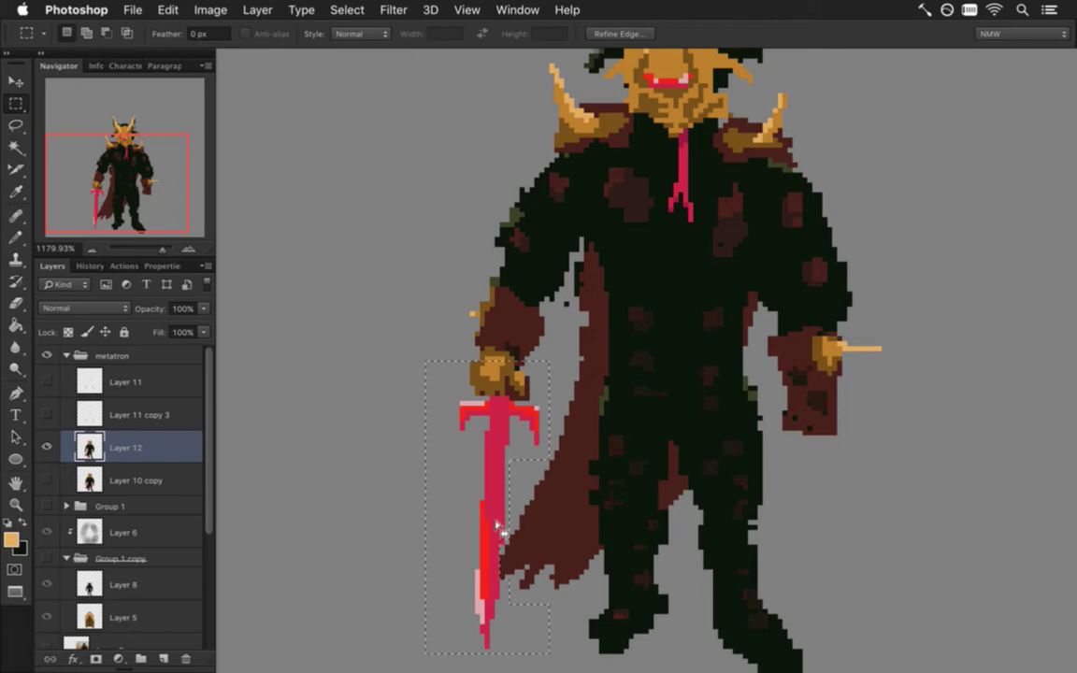
drag(486, 528, 504, 543)
drag(516, 461, 516, 461)
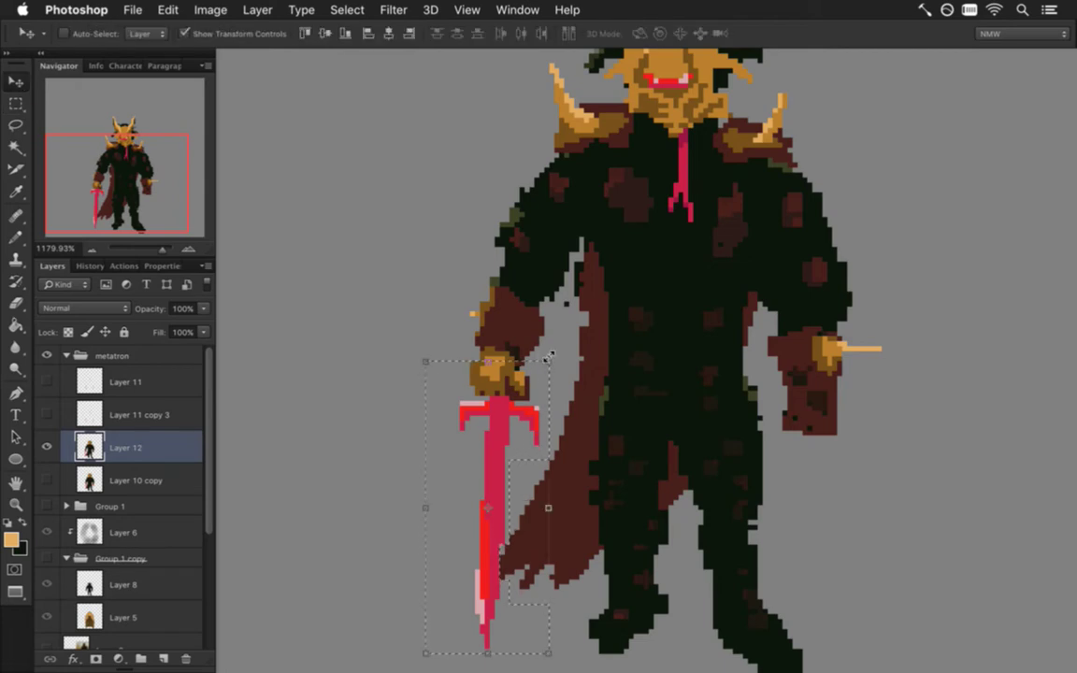
- Try to flip the selected fist and sword horizontally
key(super+t)
right_click(514, 421)
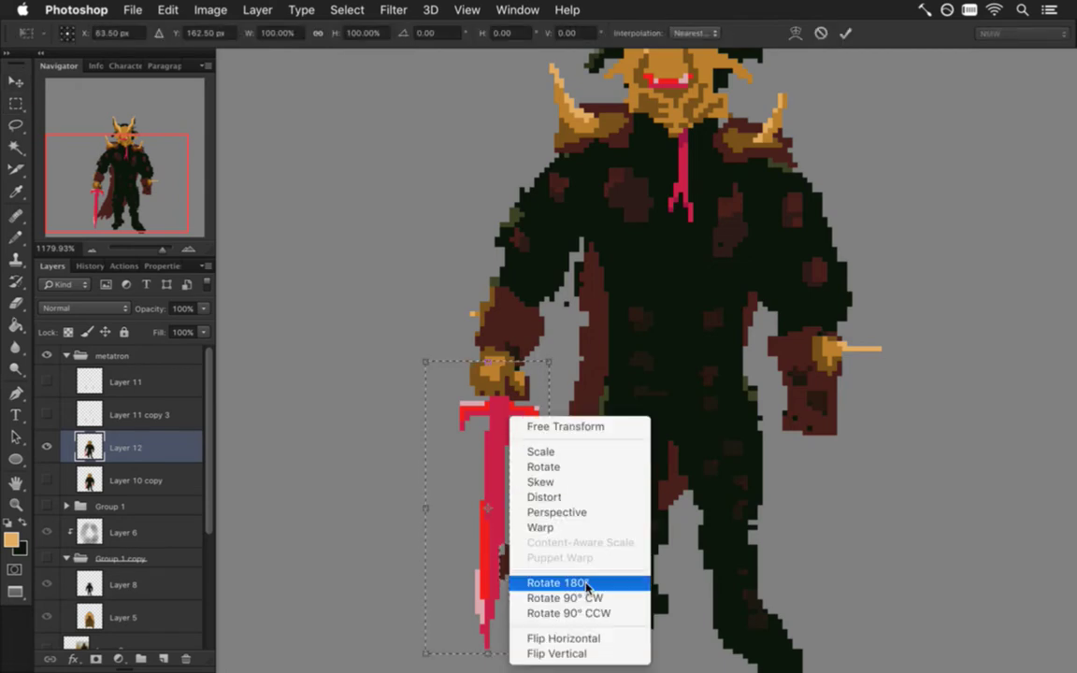
click(599, 639)
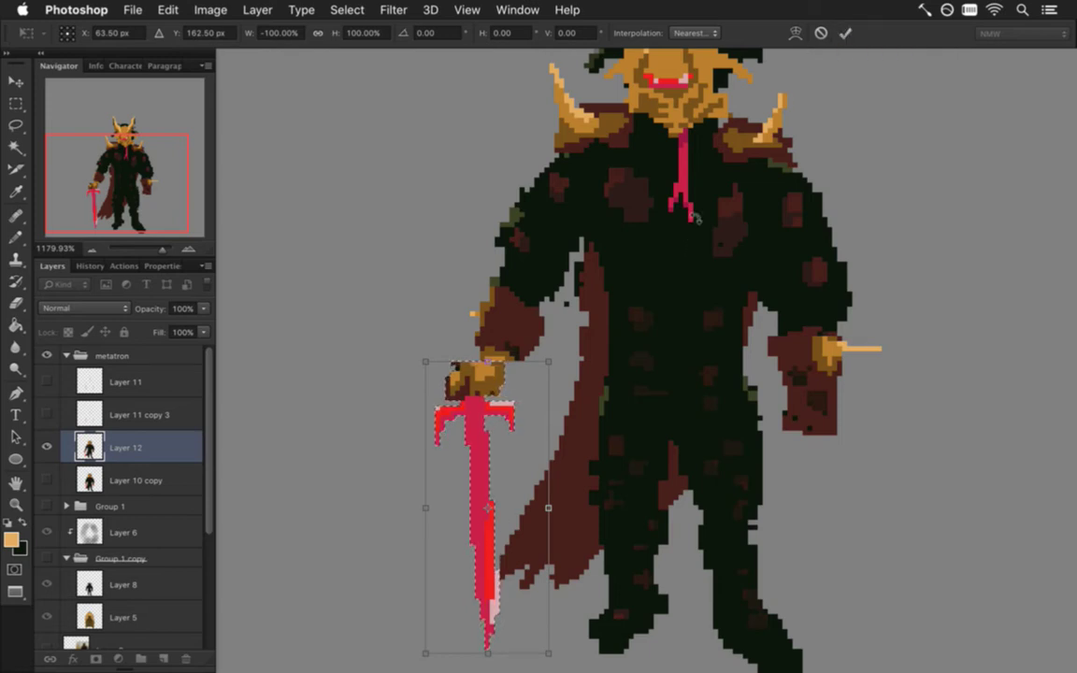
key(Return)
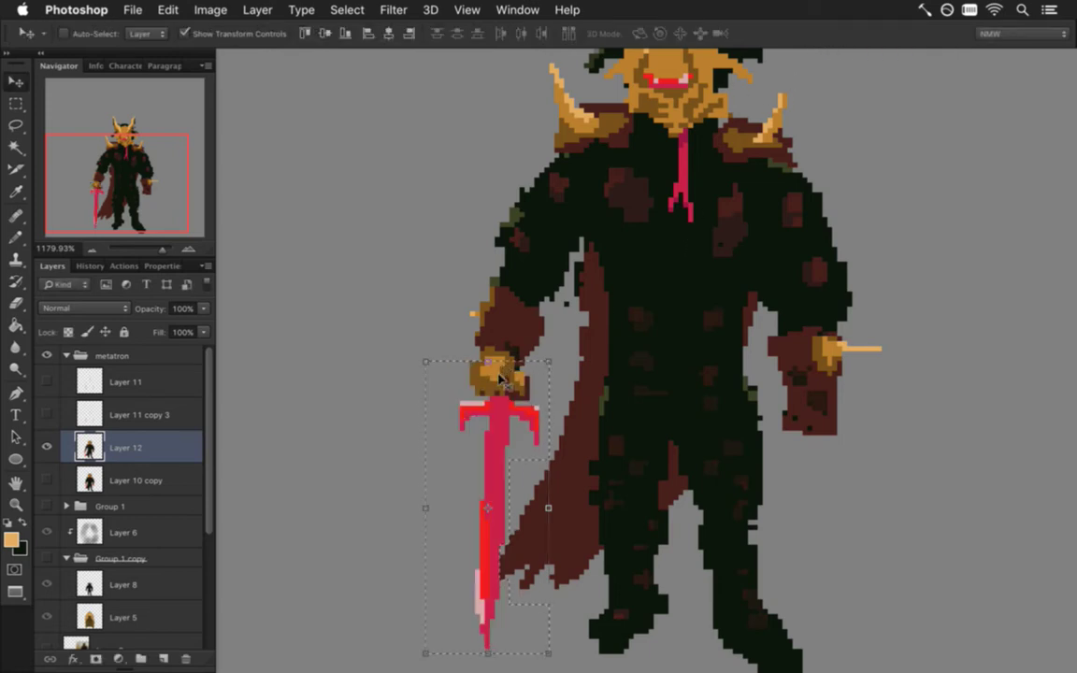
- Reduce the selection to the fist alone by subtracting the sword, and flip the fist horizontally
key(m)
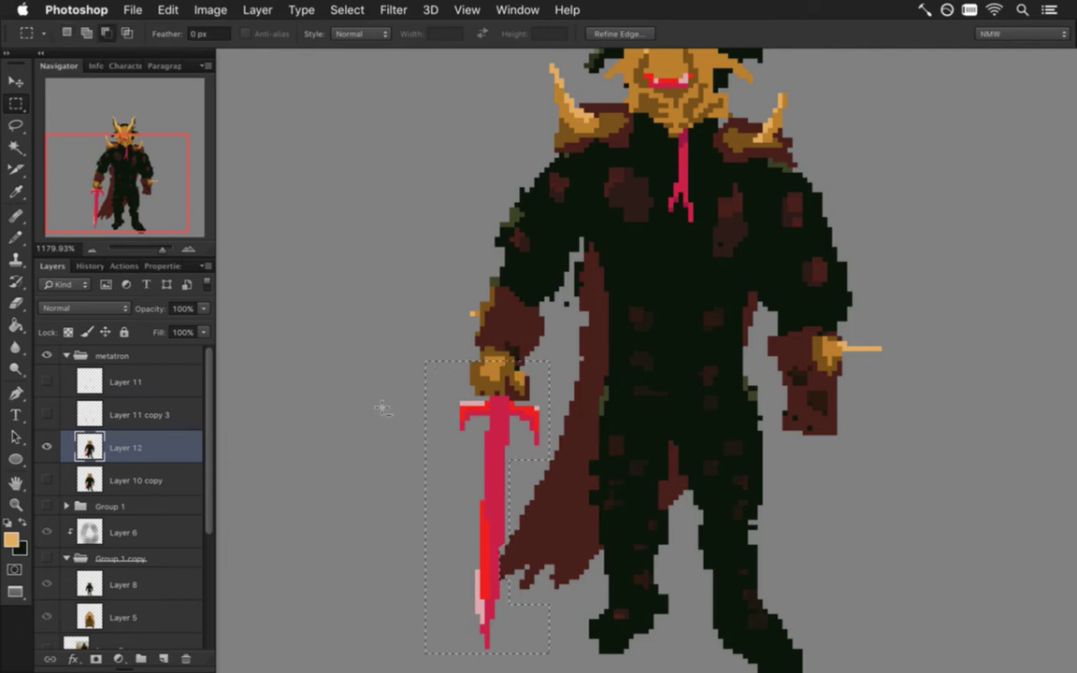
drag(406, 654, 576, 398)
drag(499, 406, 501, 409)
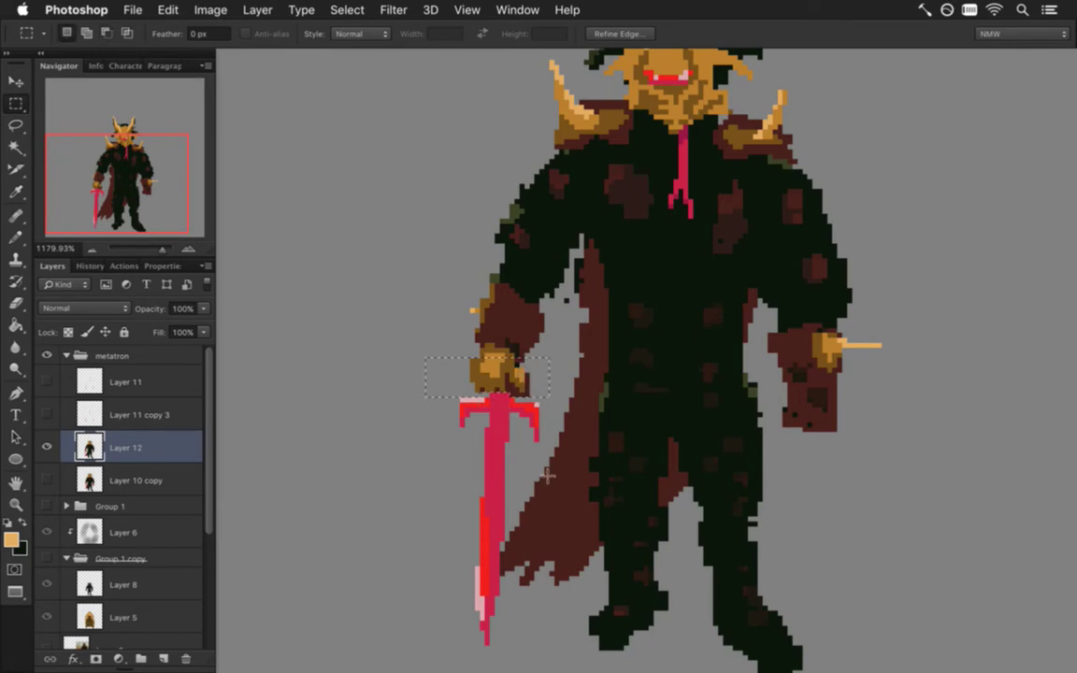
key(v)
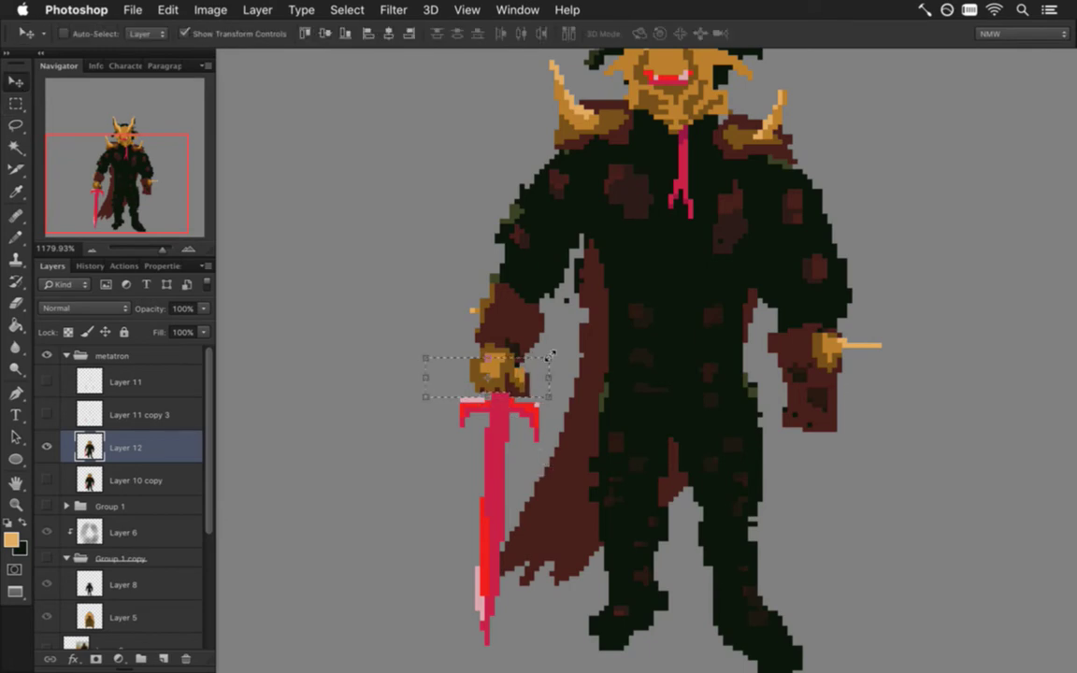
key(ctrl+t)
right_click(538, 374)
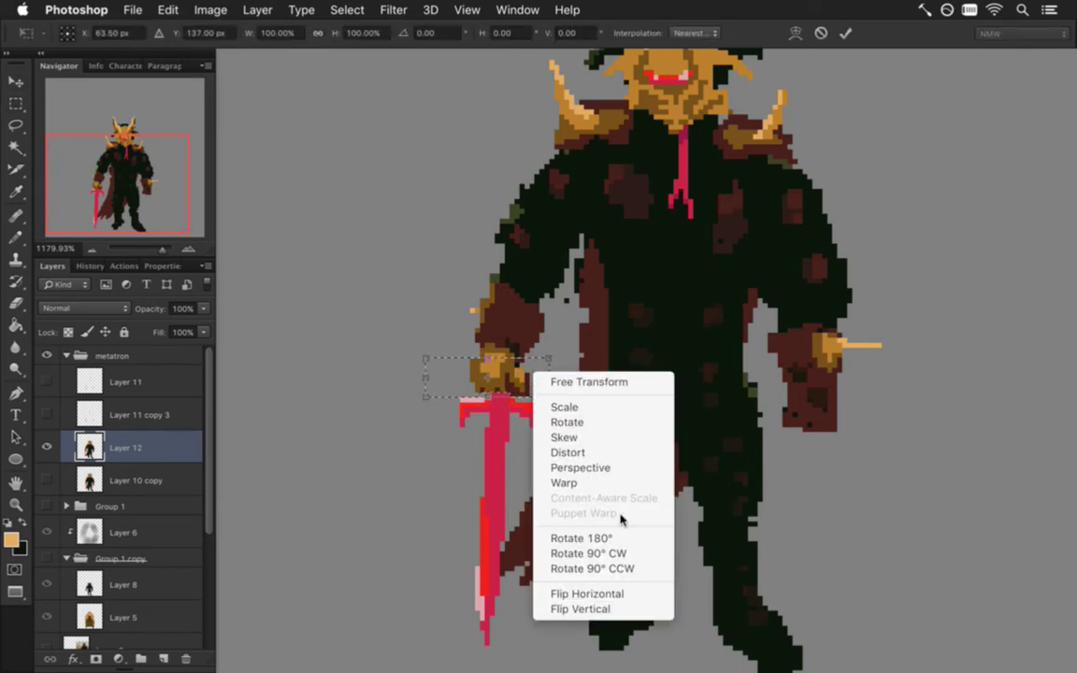
click(616, 590)
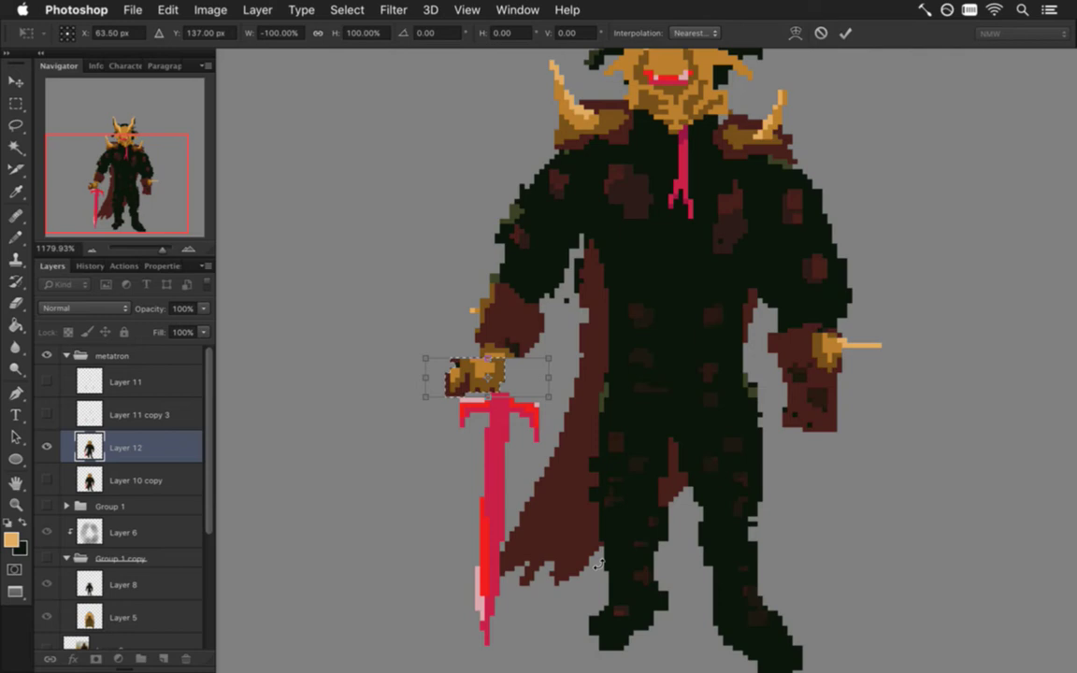
- Nudge the mirrored fist 4 px to the right over the hilt, apply the transform and deselect
key(Right)
key(Right)
key(Right)
key(Left)
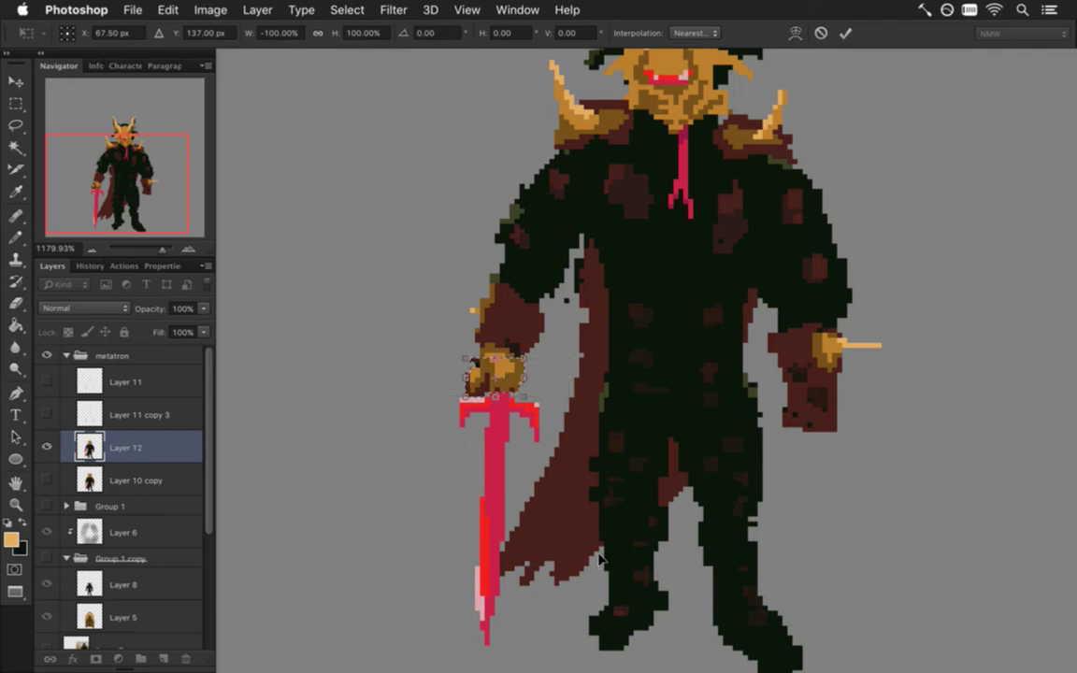
key(Return)
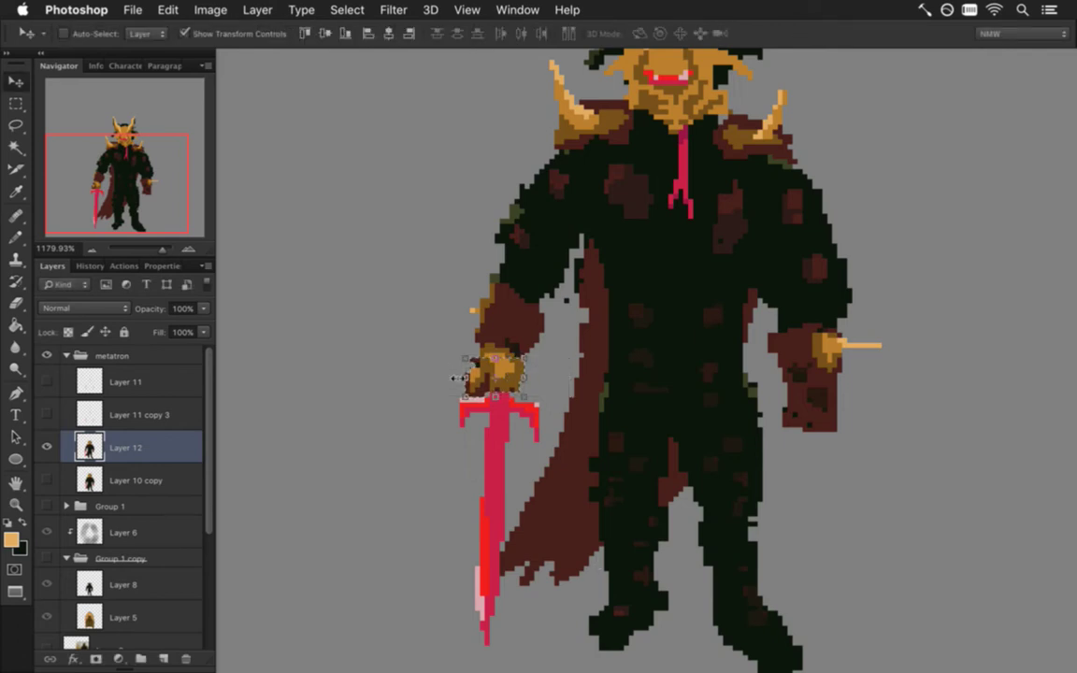
key(m)
key(ctrl+d)
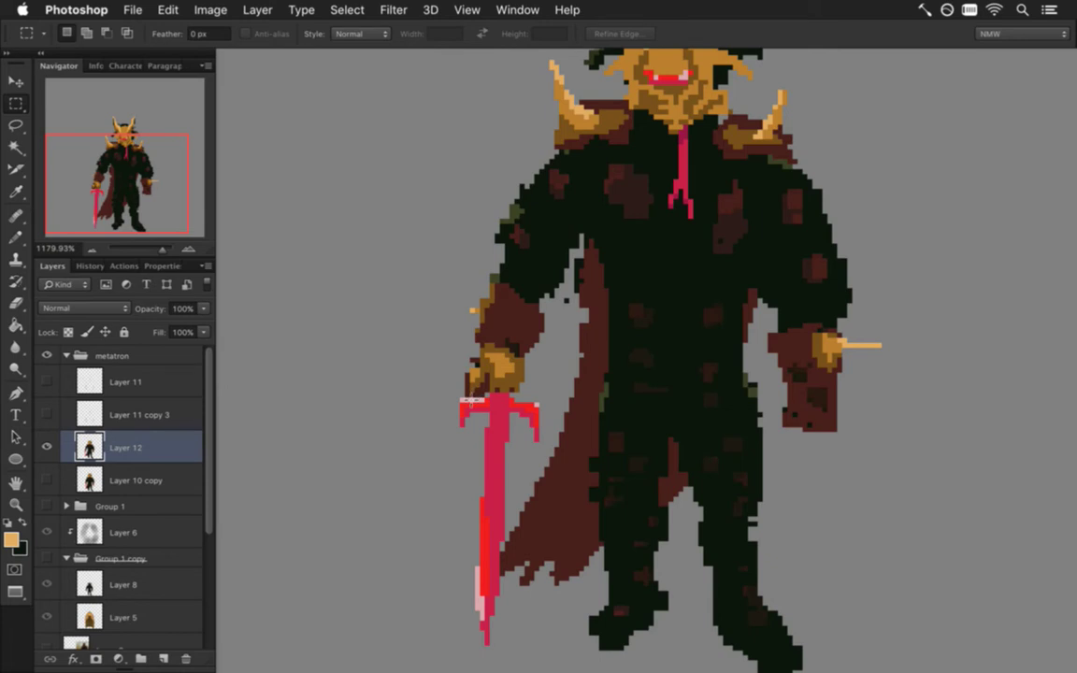
- Clean up the stray dark pixels between the sword arm and the cape, erasing along the cape's edge with a 1 px eraser
key(i)
click(483, 297)
key(b)
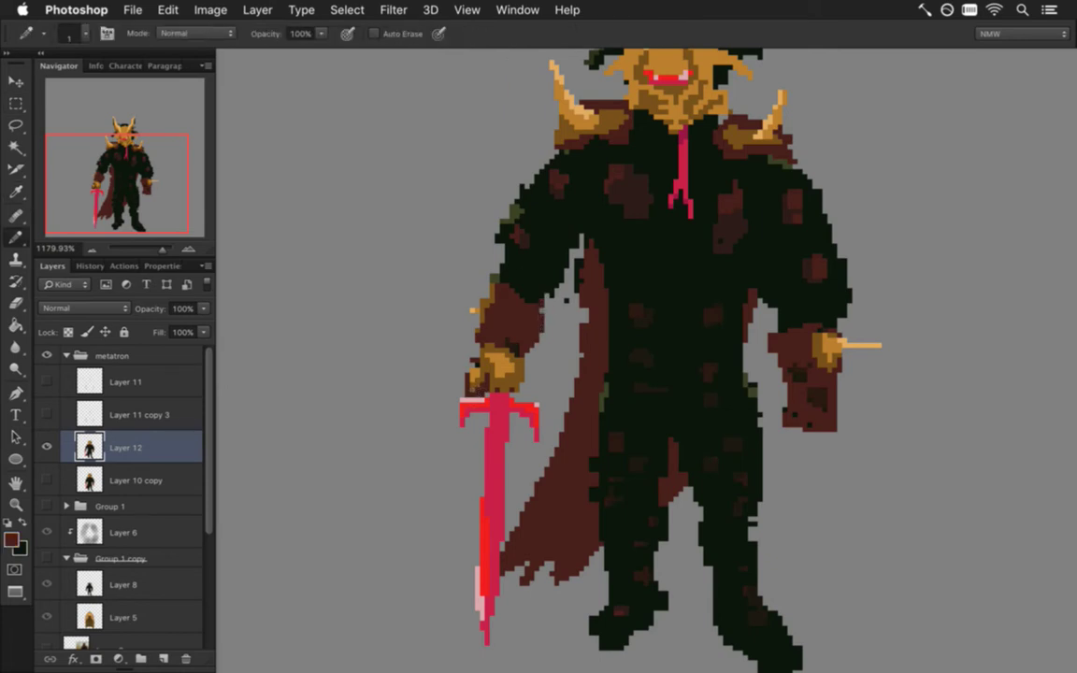
alt+click(498, 255)
key(e)
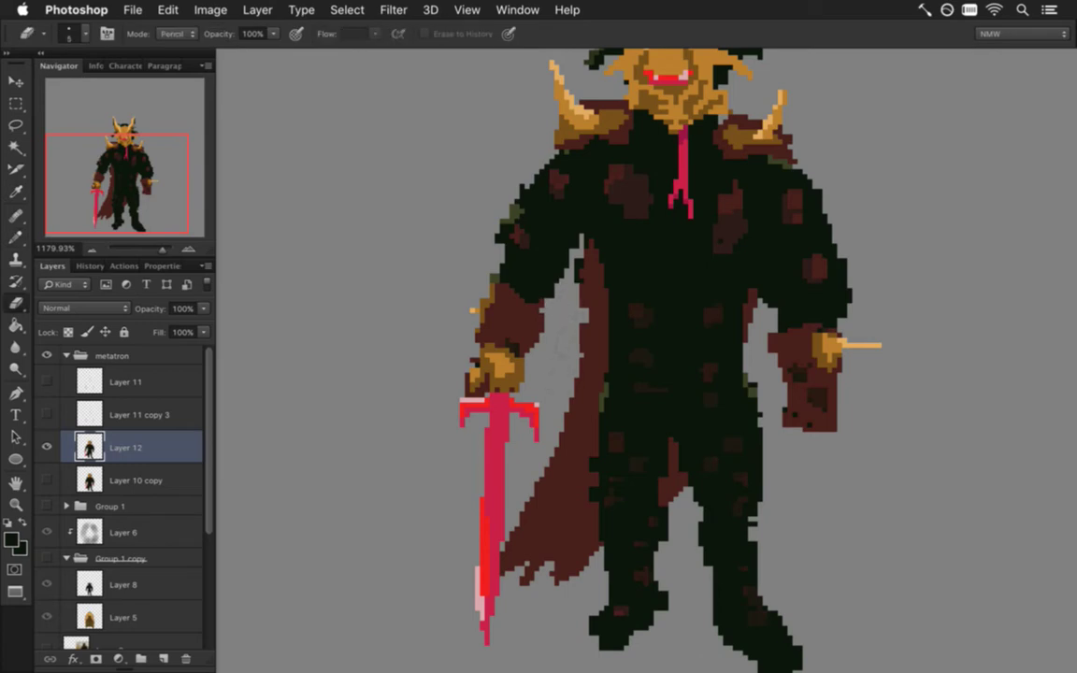
key(bracketleft)
key(bracketleft)
key(bracketleft)
key(bracketleft)
drag(580, 261, 579, 276)
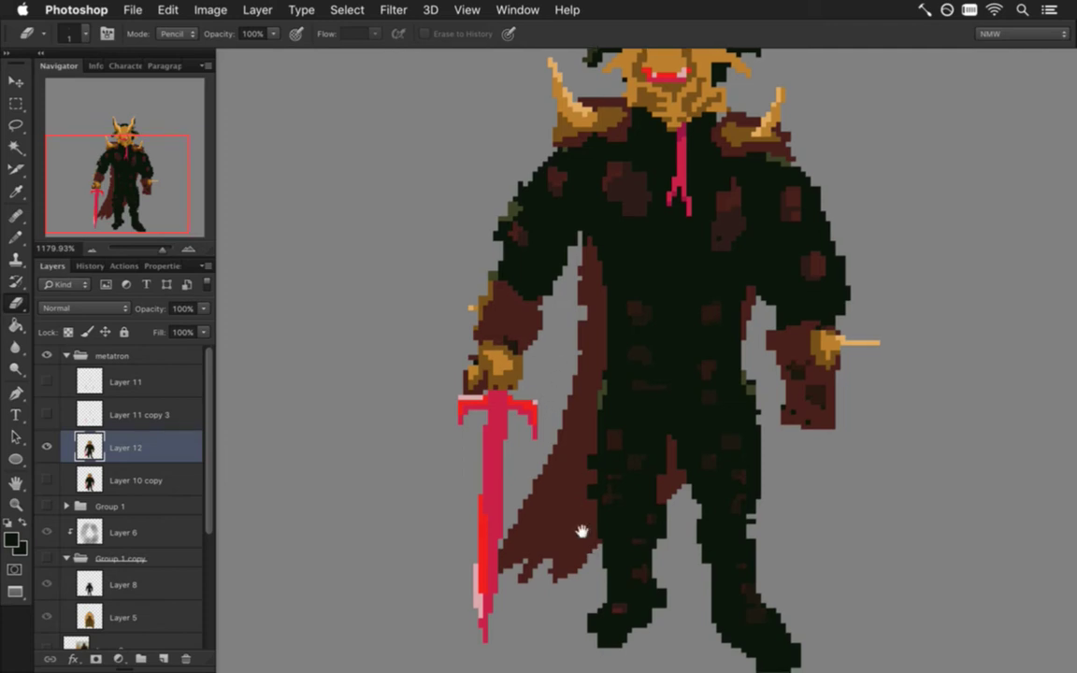
- Select the sword without the cape or fist, rotate it 22.26° about the hilt so the tip points away from the body, and deselect
scroll(446, 342, down, 2)
key(m)
drag(425, 349, 526, 610)
drag(497, 417, 531, 556)
drag(487, 495, 498, 500)
drag(497, 557, 488, 494)
drag(445, 334, 478, 348)
key(v)
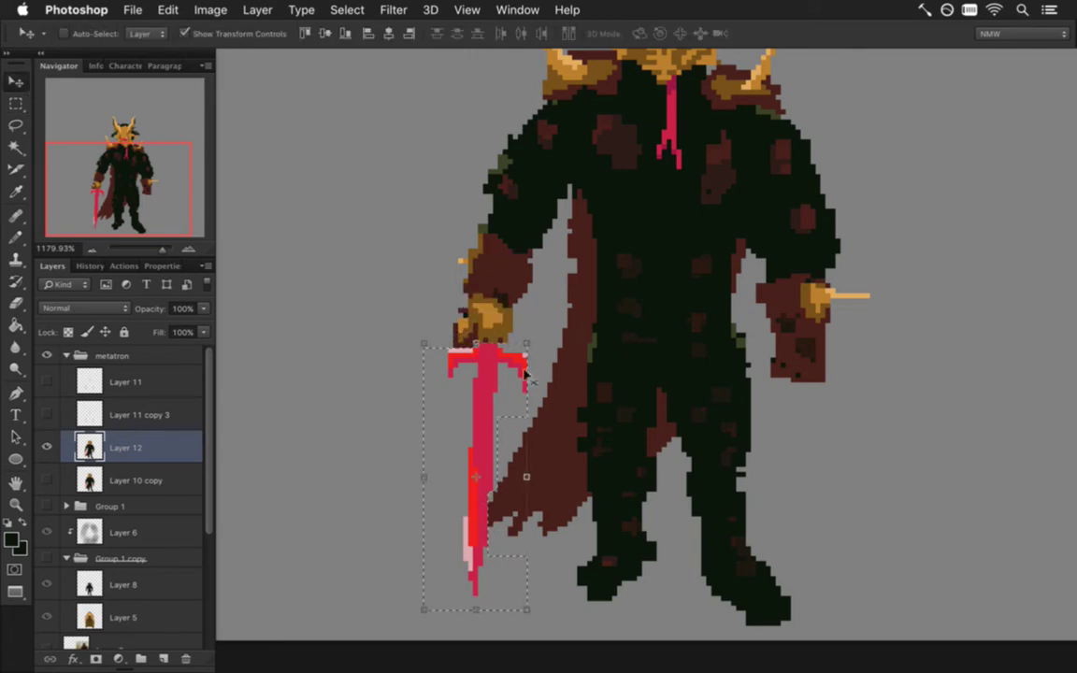
drag(393, 612, 351, 572)
drag(477, 372, 420, 350)
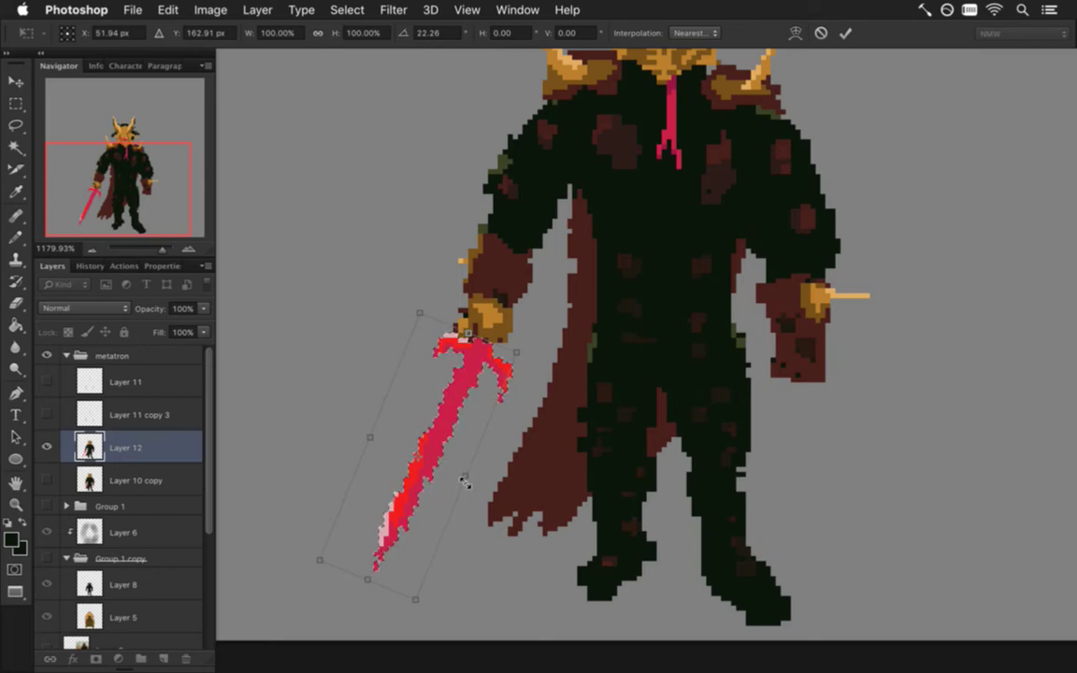
click(845, 33)
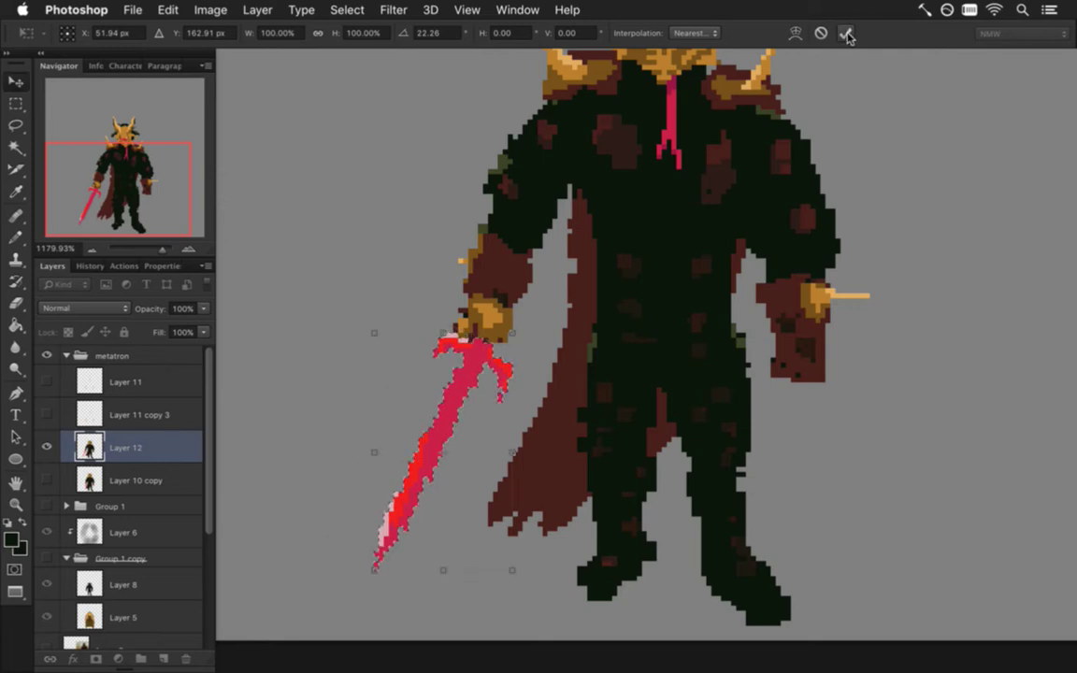
key(m)
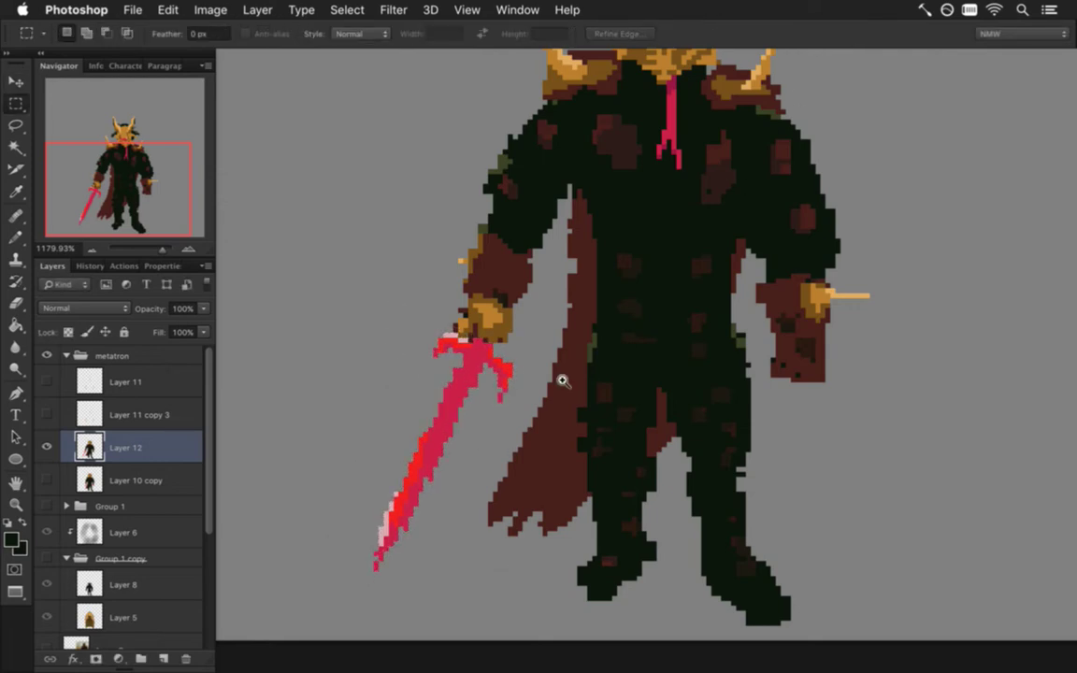
- Select the forearm, fist and sword together without the cape and nudge them up 2 px
scroll(560, 378, down, 3)
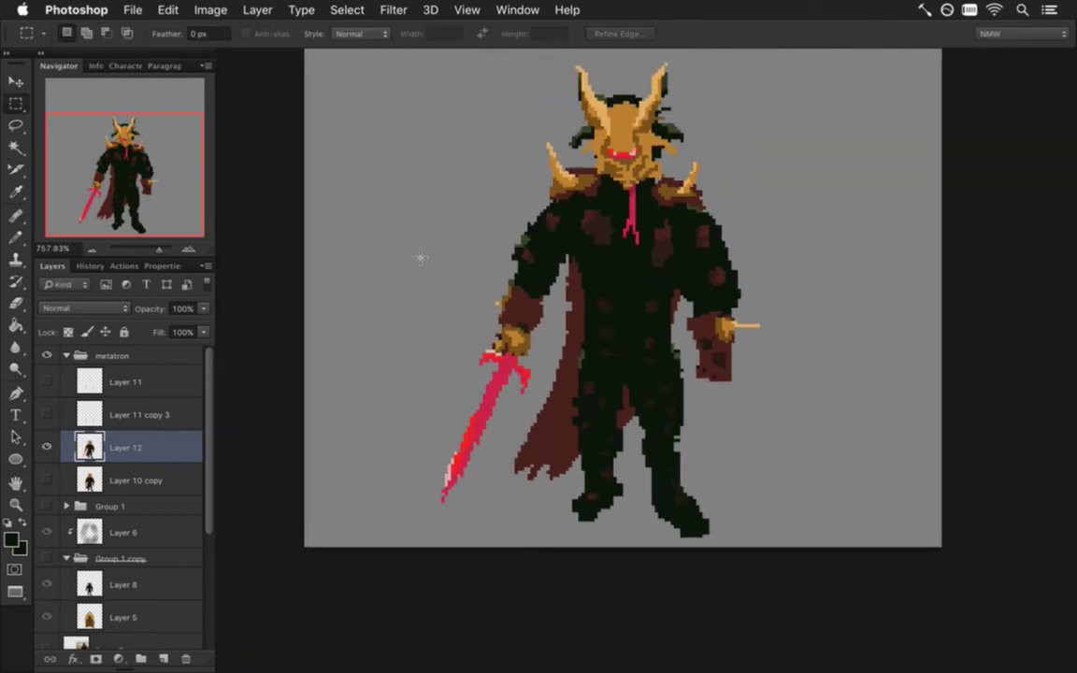
drag(467, 284, 473, 378)
drag(407, 336, 552, 623)
drag(508, 506, 563, 598)
drag(530, 489, 564, 510)
key(v)
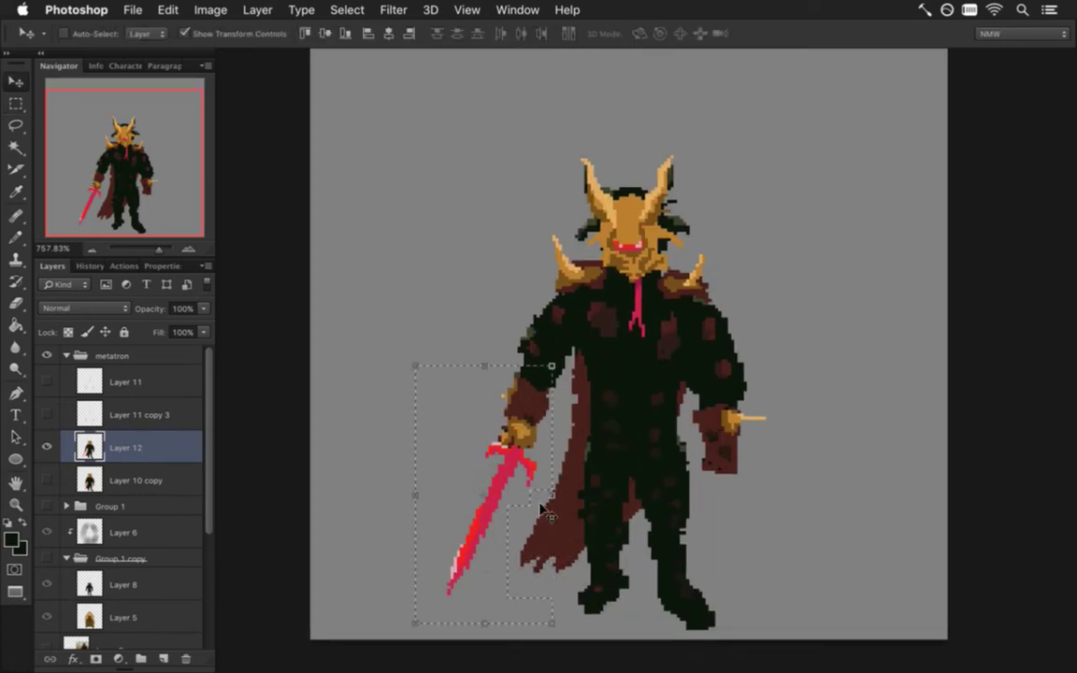
key(Left)
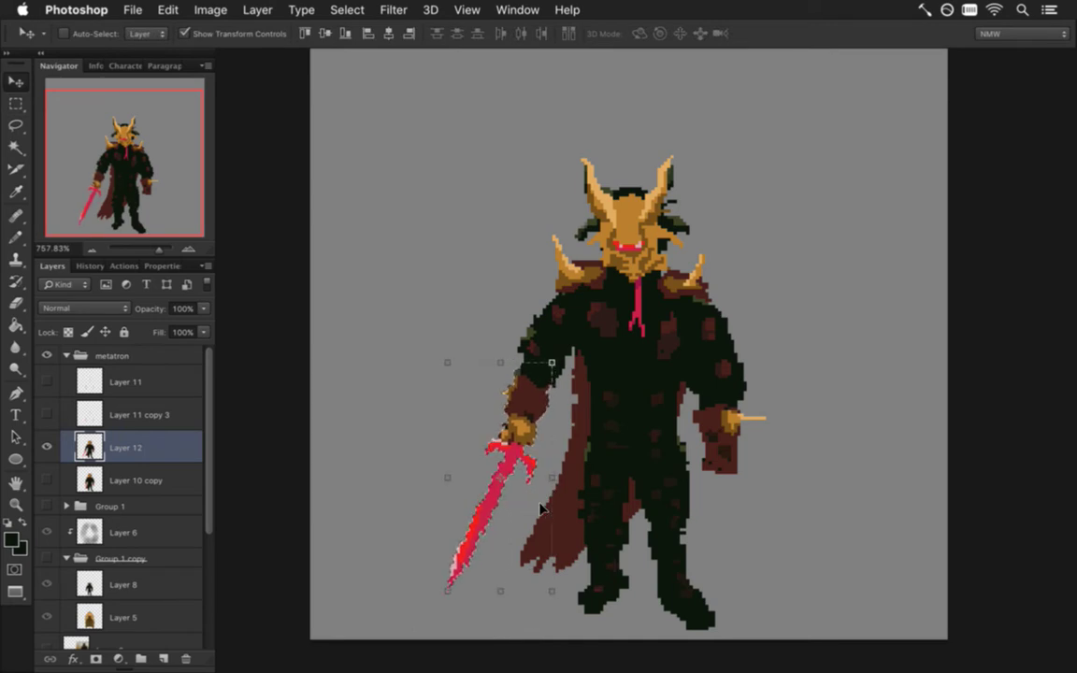
key(Up)
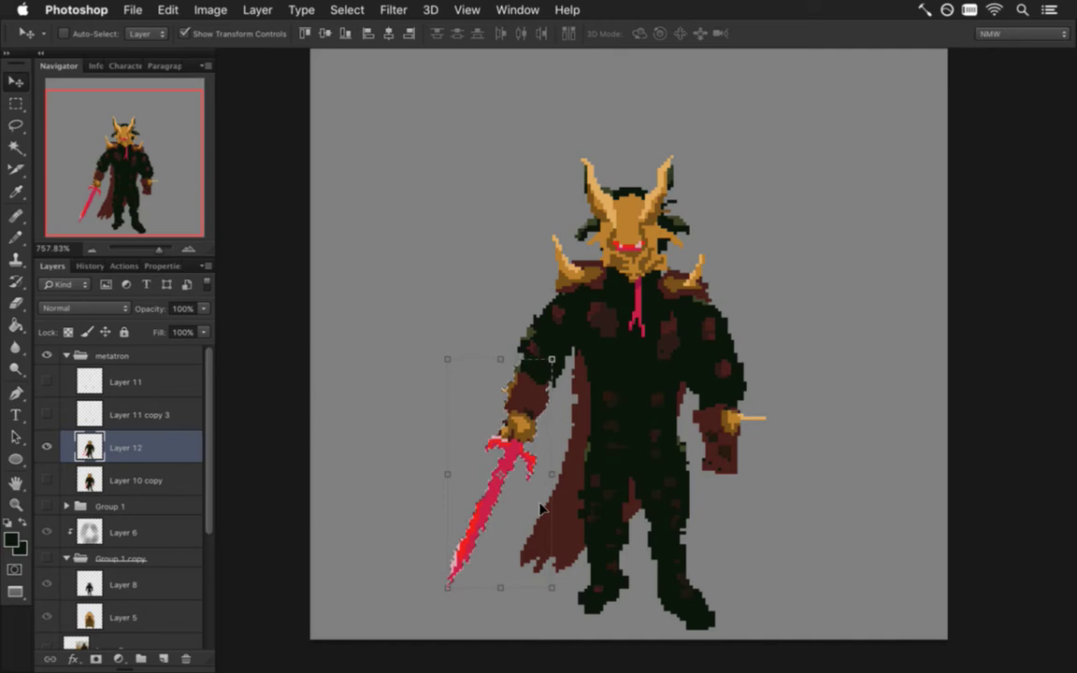
- Nudge the selected forearm, fist and sword 1 px to the left and deselect
key(Left)
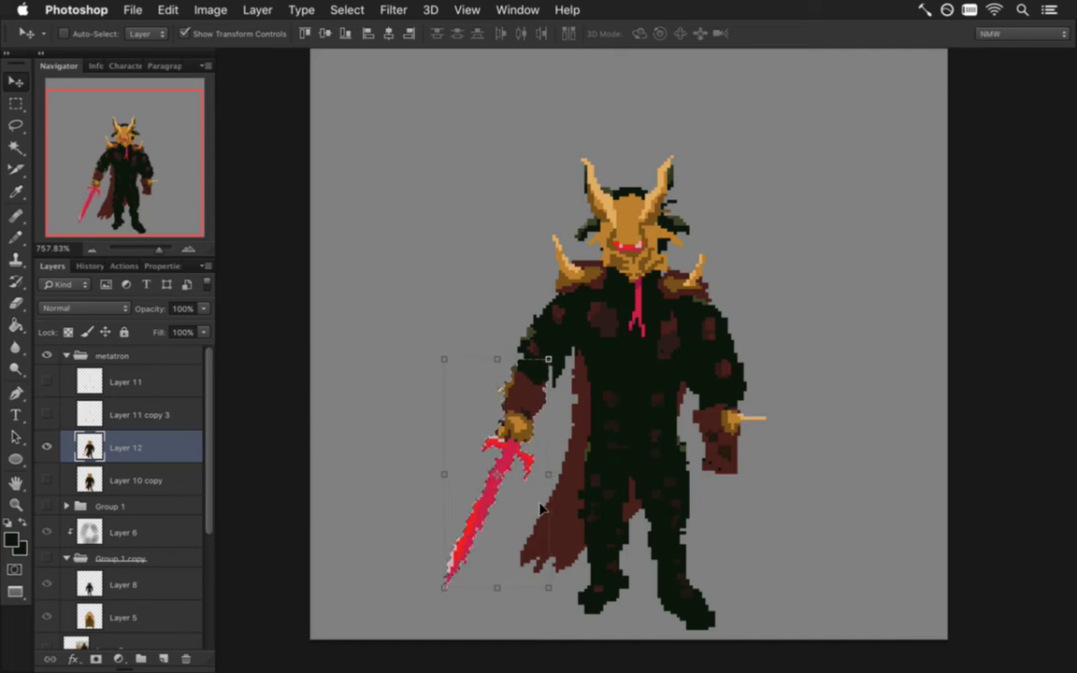
key(Right)
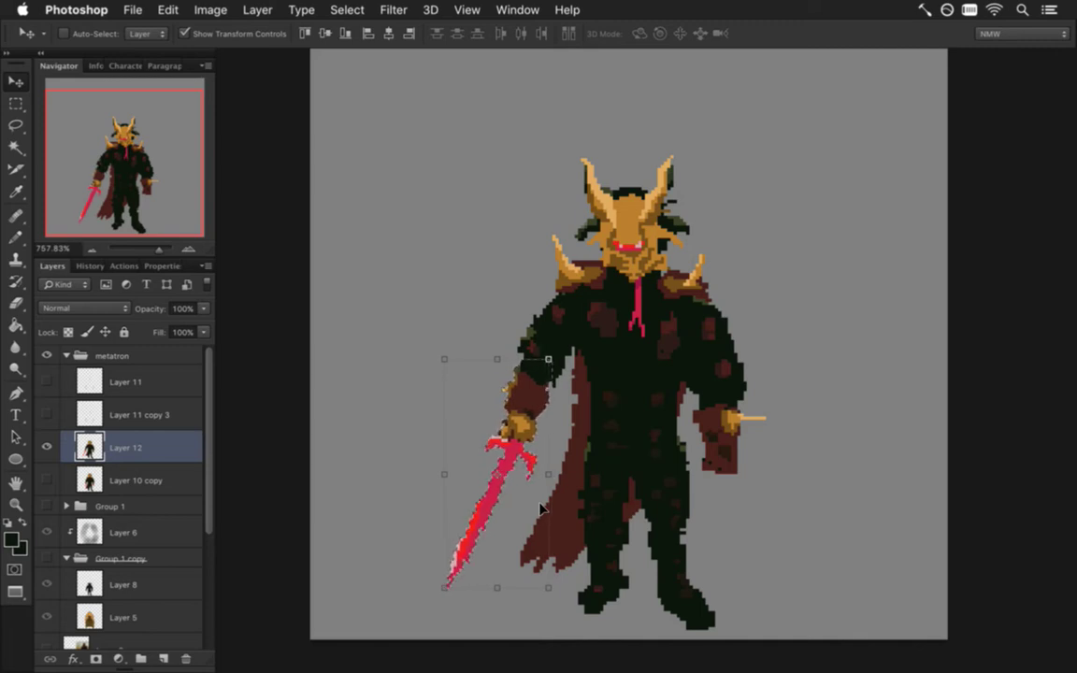
key(Left)
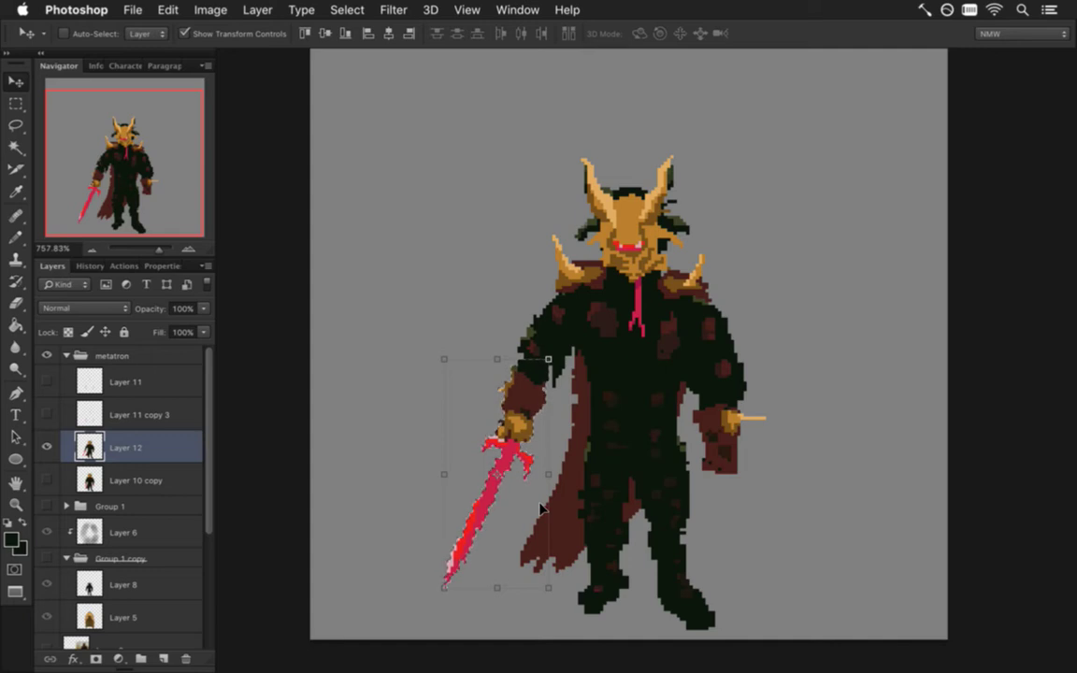
key(m)
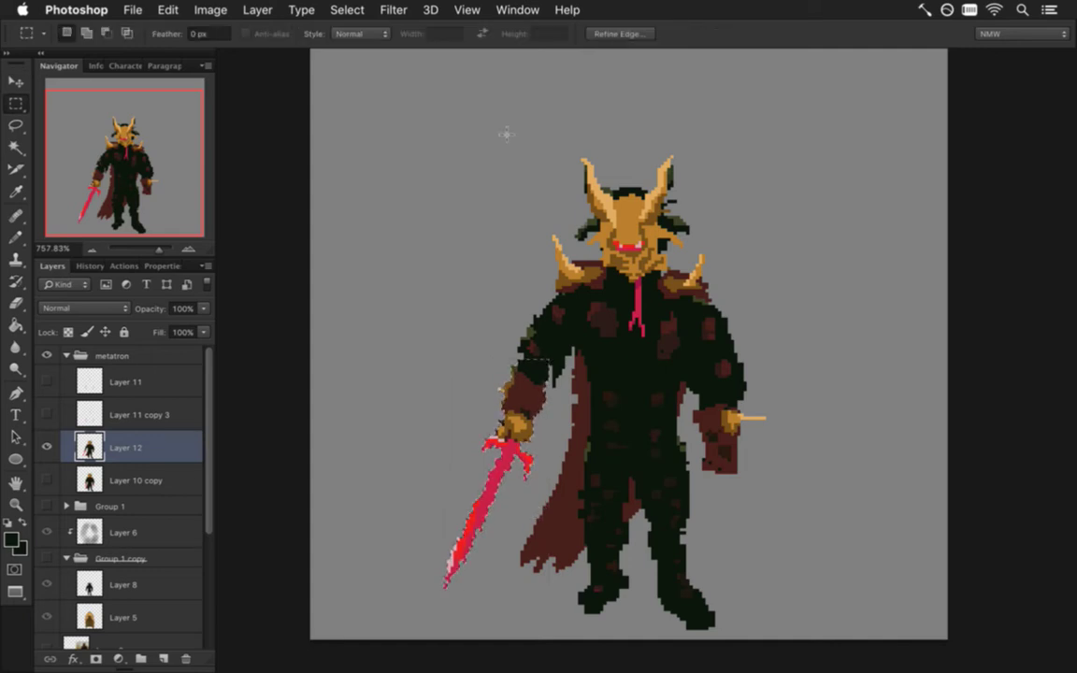
key(super+d)
- Erase the stray dark pixels hanging beneath the sword arm's elbow with the 1 px eraser
drag(553, 383, 594, 385)
key(i)
key(b)
key(e)
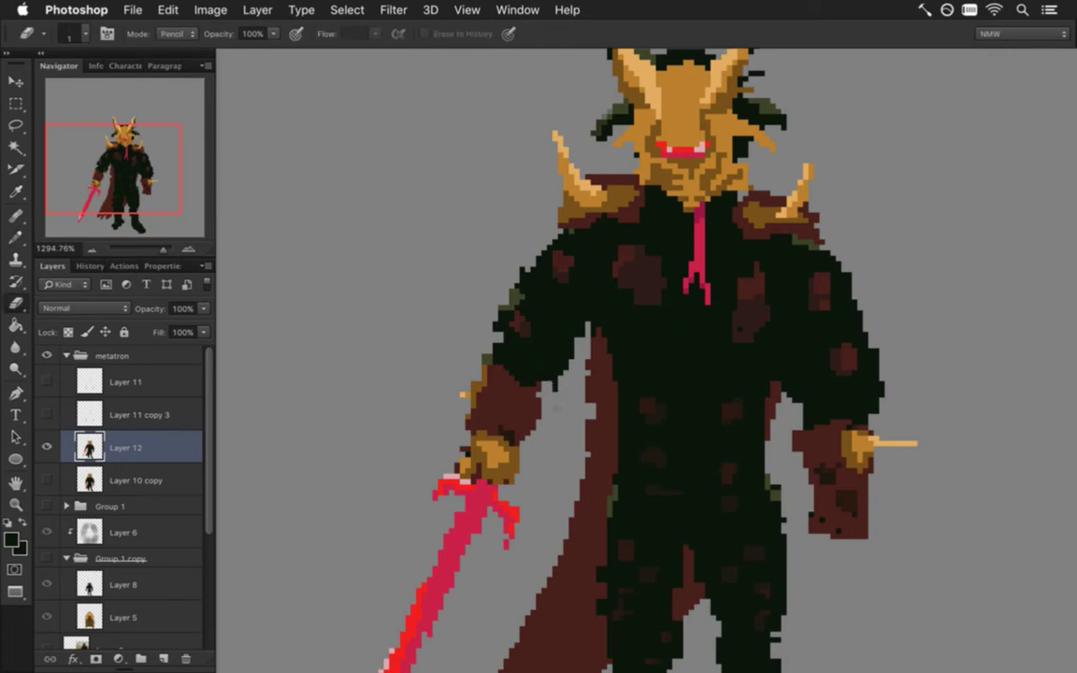
drag(577, 416, 551, 408)
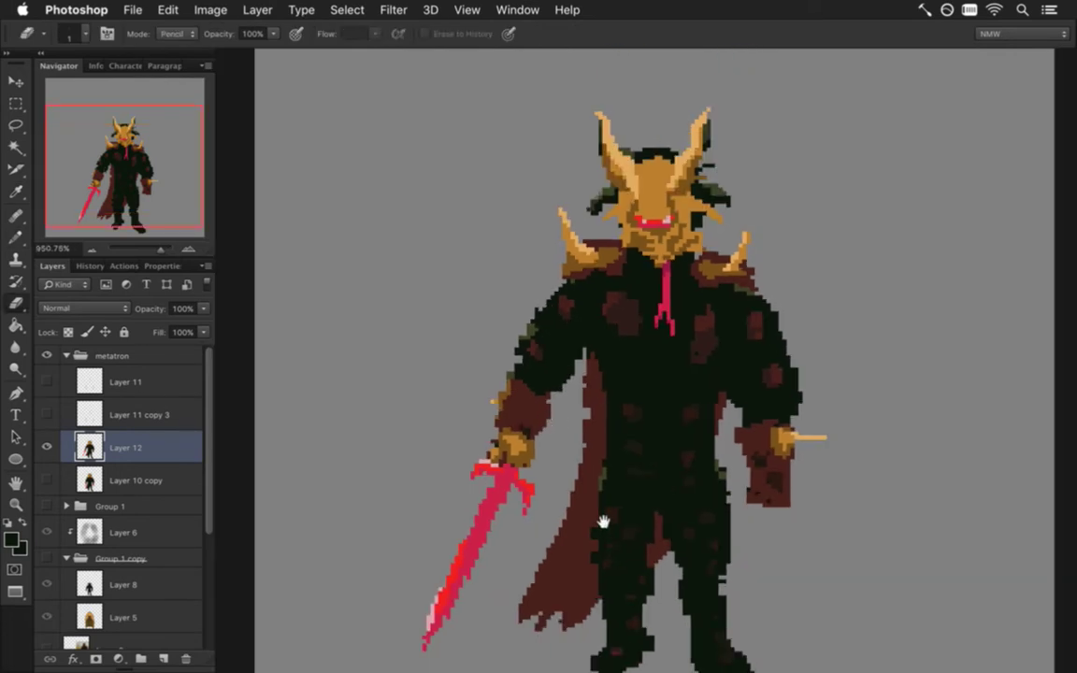
- Smooth the jagged pixels along the blade's cape-side edge and tip with the 1 px eraser and pencil in the blade's sampled crimson
drag(601, 524, 589, 421)
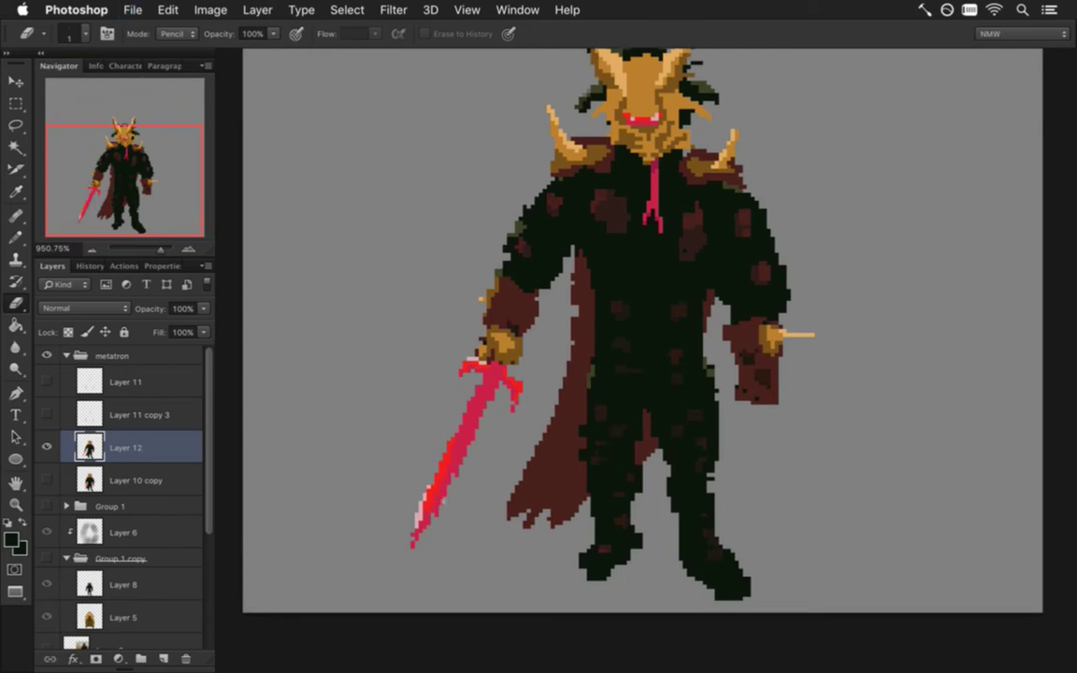
key(i)
click(456, 456)
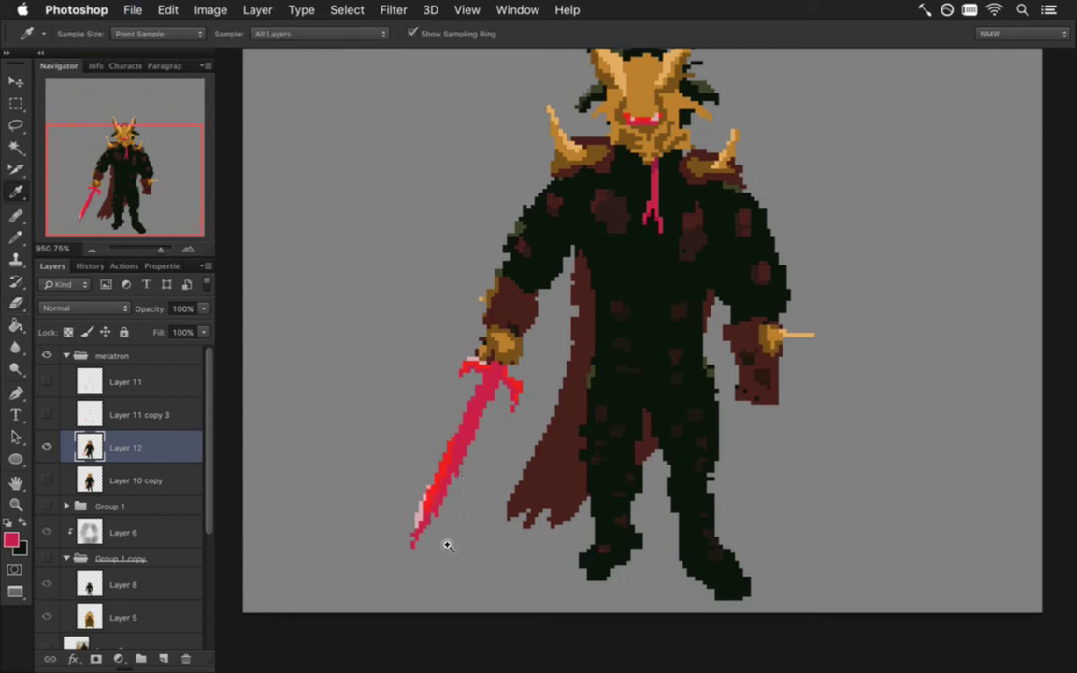
scroll(460, 542, up, 3)
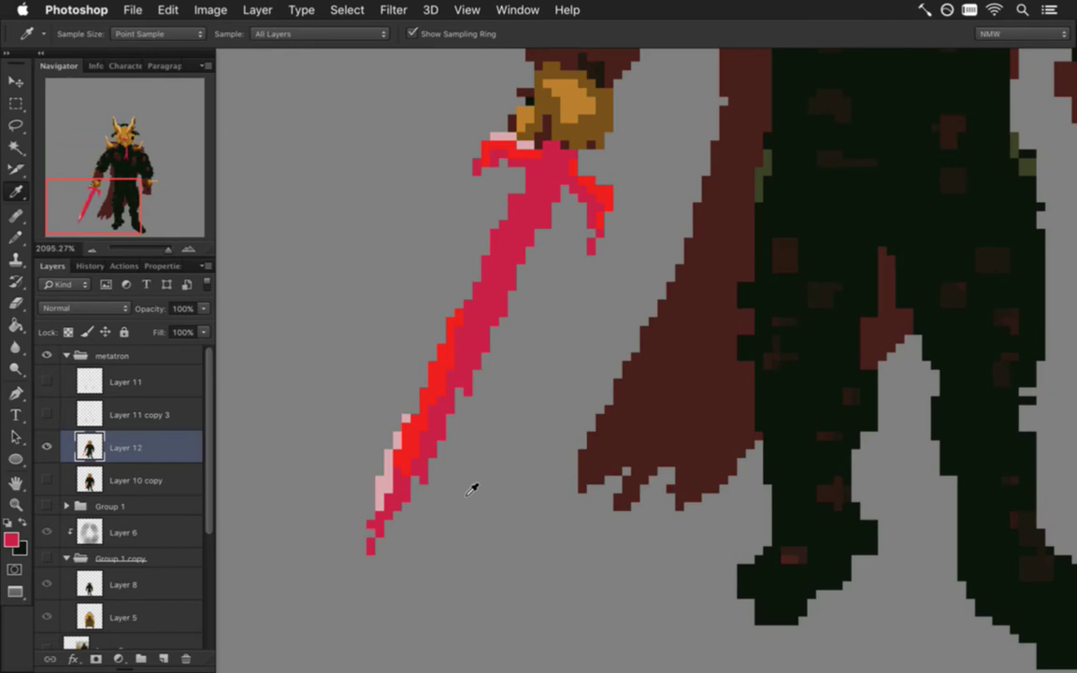
key(e)
click(467, 392)
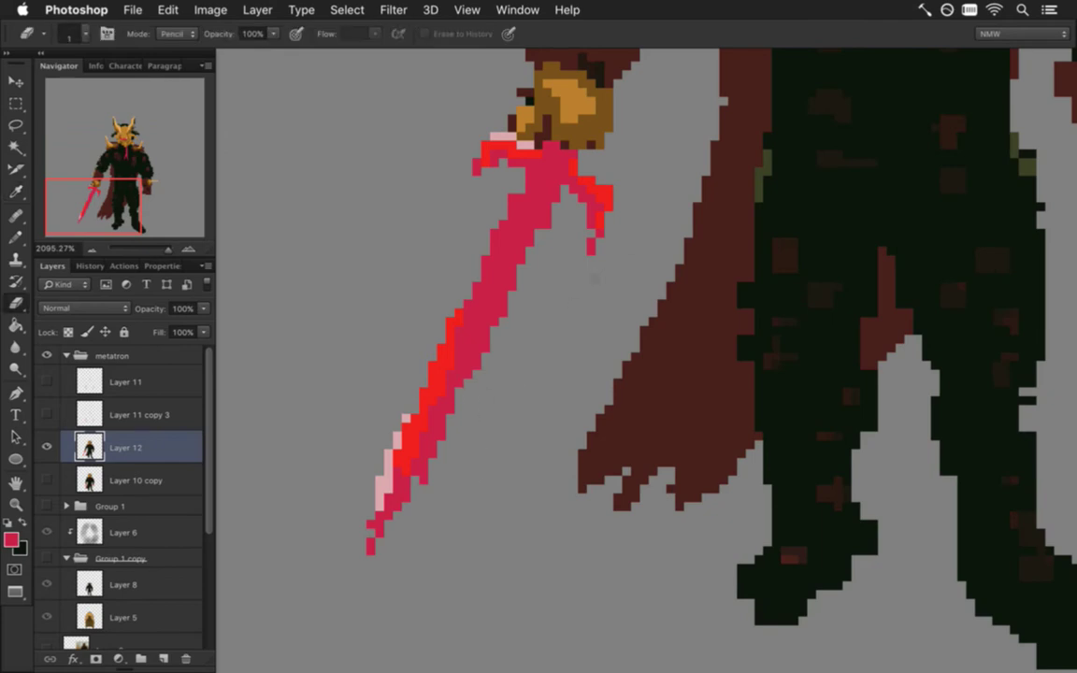
key(b)
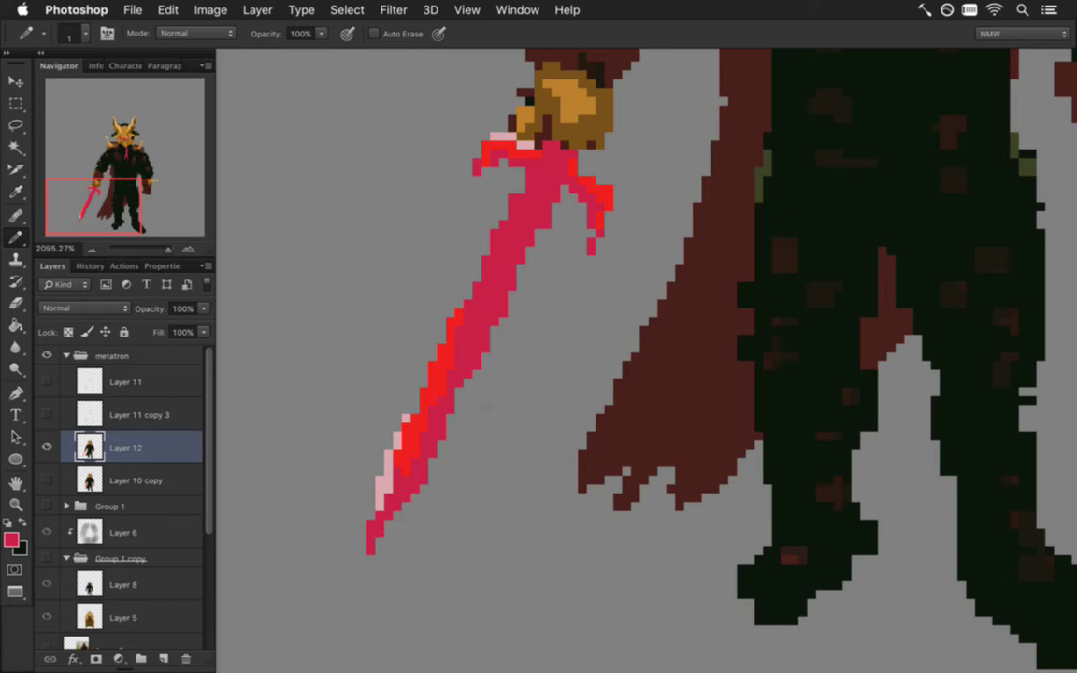
key(e)
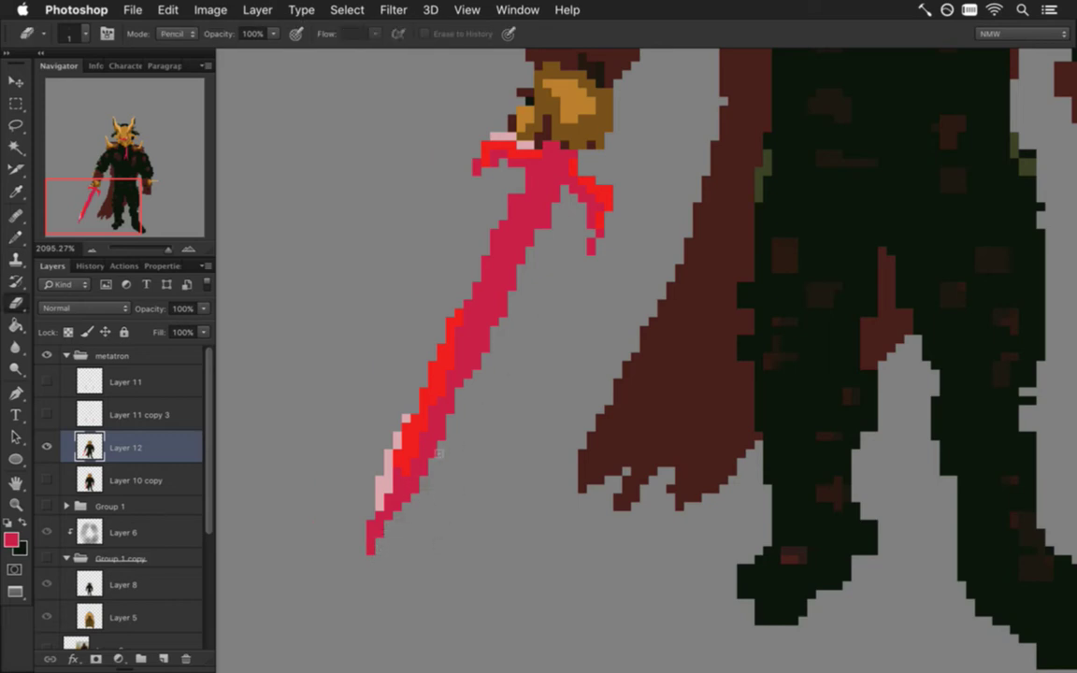
- Sample the darker crimson from the top of the tongue and pencil a shadow on the hilt directly beneath the fist
scroll(531, 351, up, 5)
scroll(531, 352, right, 3)
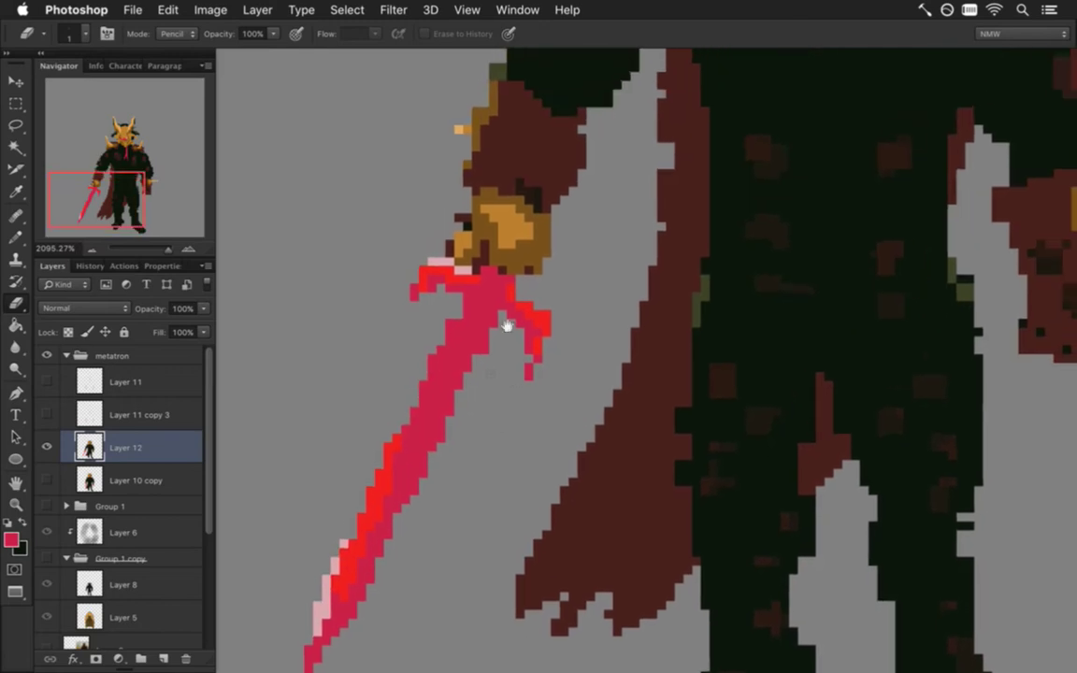
key(b)
alt+click(472, 320)
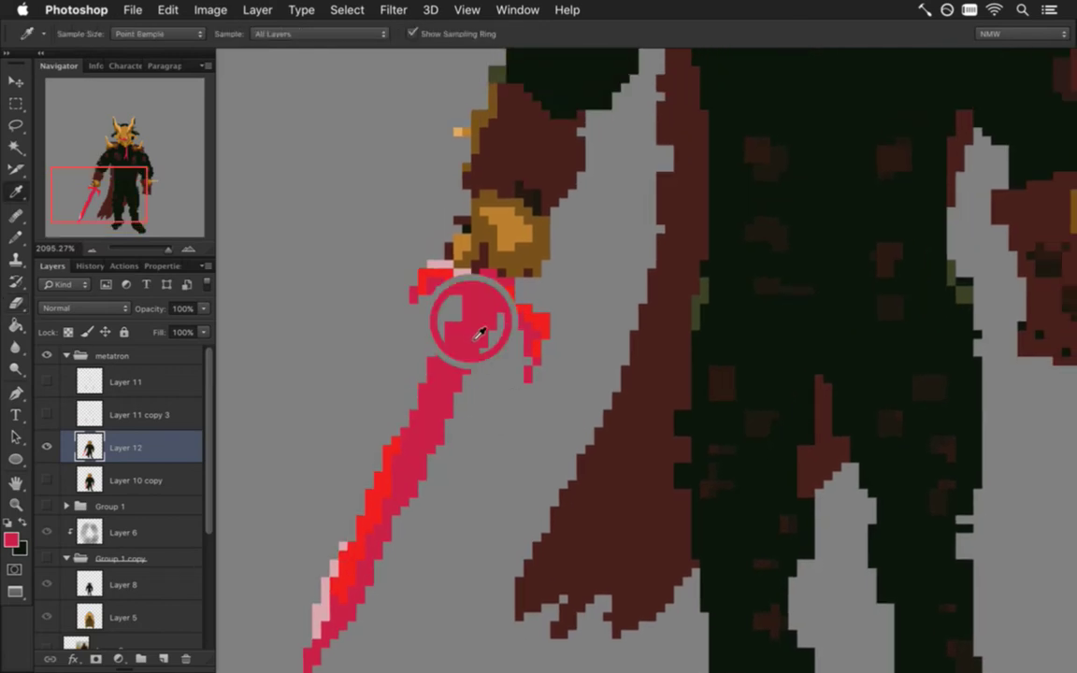
scroll(435, 430, down, 3)
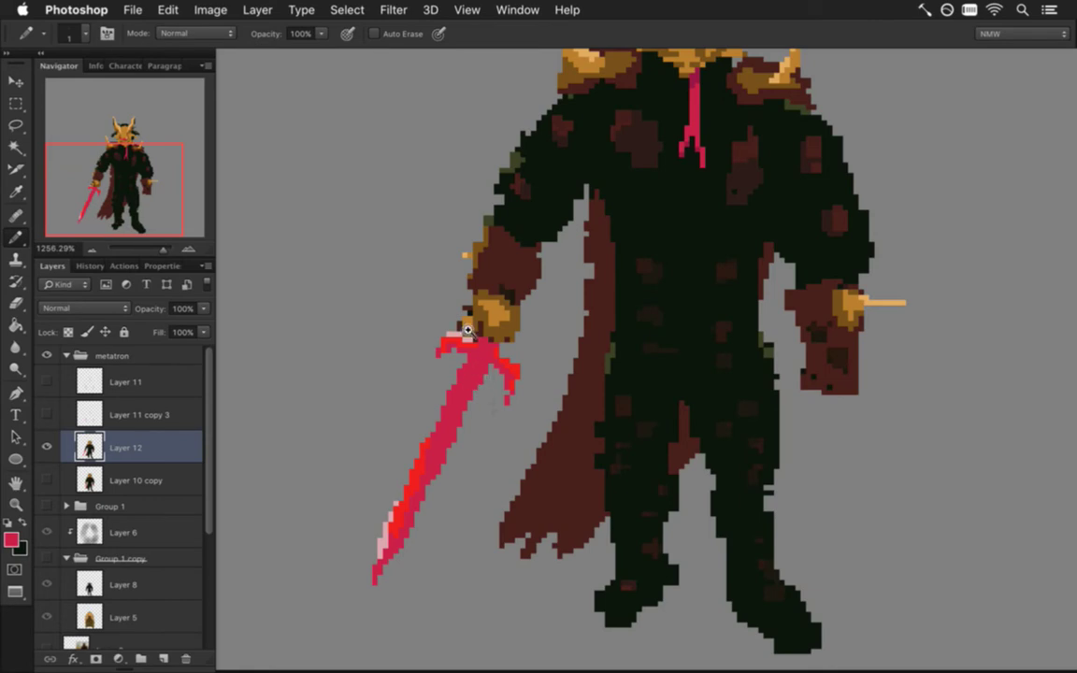
scroll(465, 325, up, 5)
scroll(500, 441, down, 4)
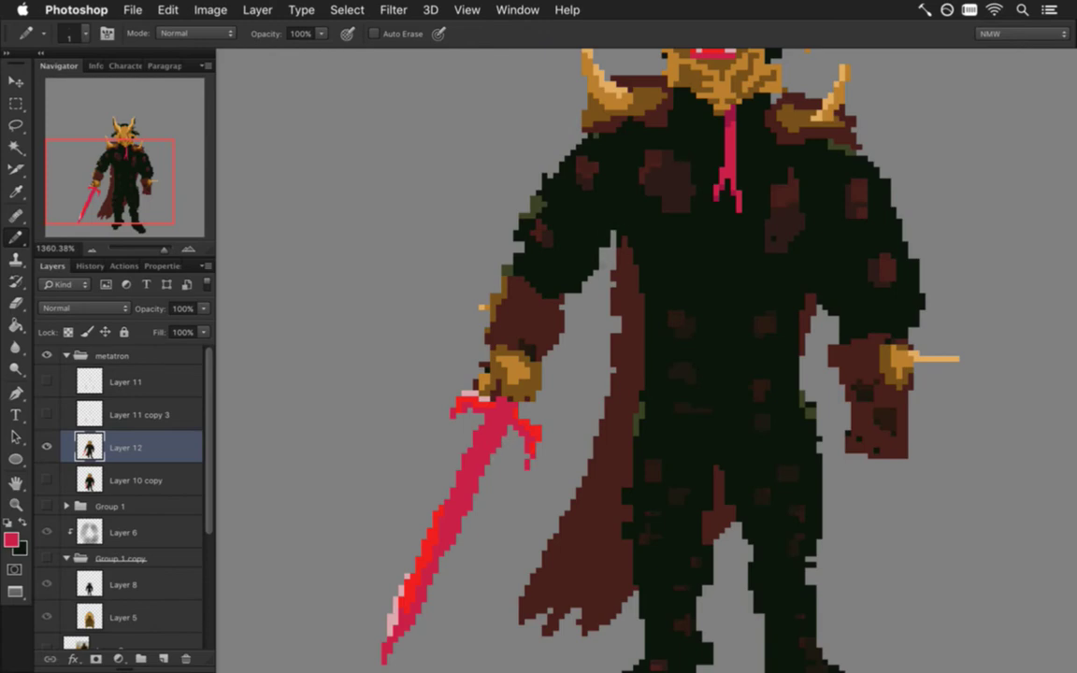
key(i)
click(722, 111)
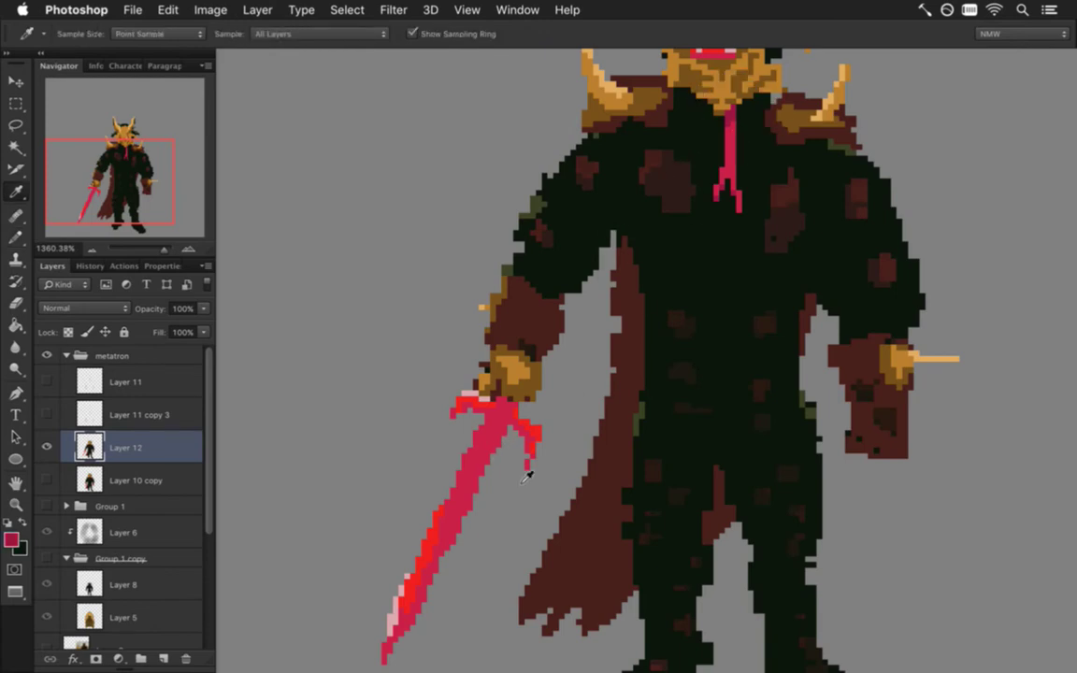
scroll(490, 401, up, 3)
key(b)
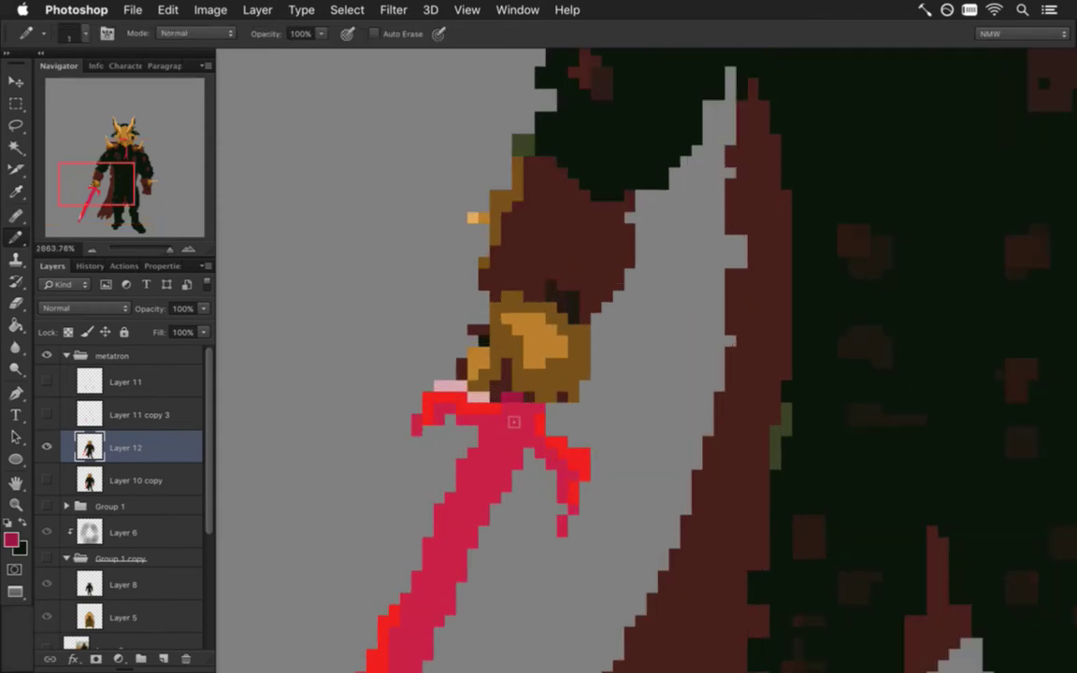
mouse_move(529, 407)
mouse_down()
mouse_move(539, 408)
mouse_move(505, 408)
mouse_up()
- Pencil a band of darker crimson shadow pixels across the base of the blade just under the cross-guard
scroll(498, 495, down, 3)
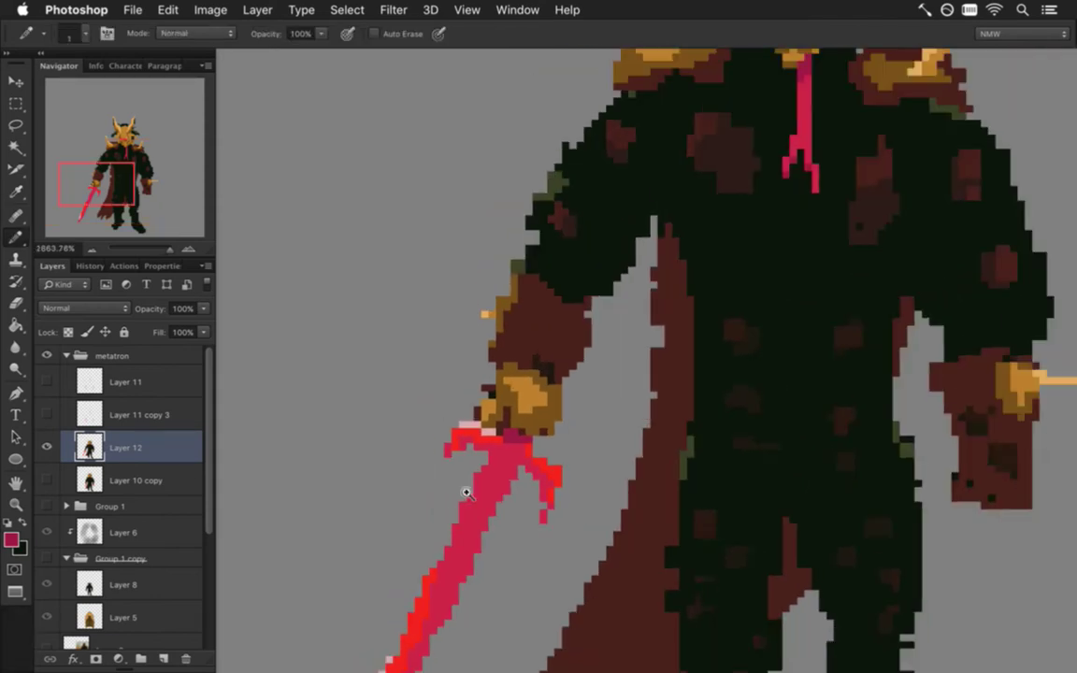
scroll(522, 504, down, 5)
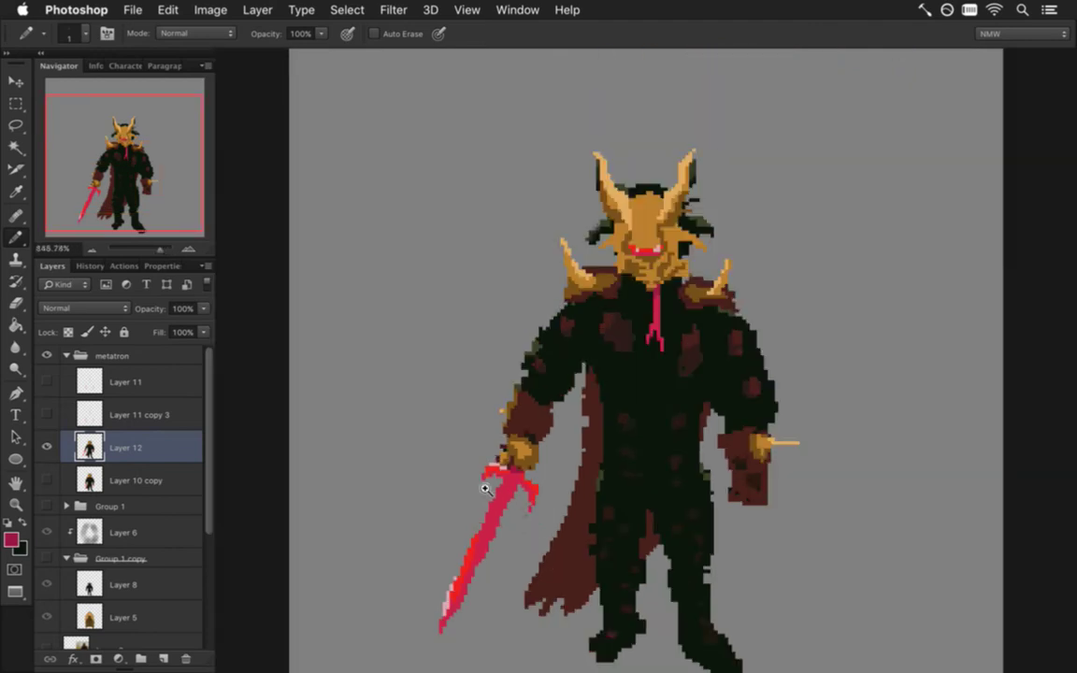
scroll(488, 488, up, 5)
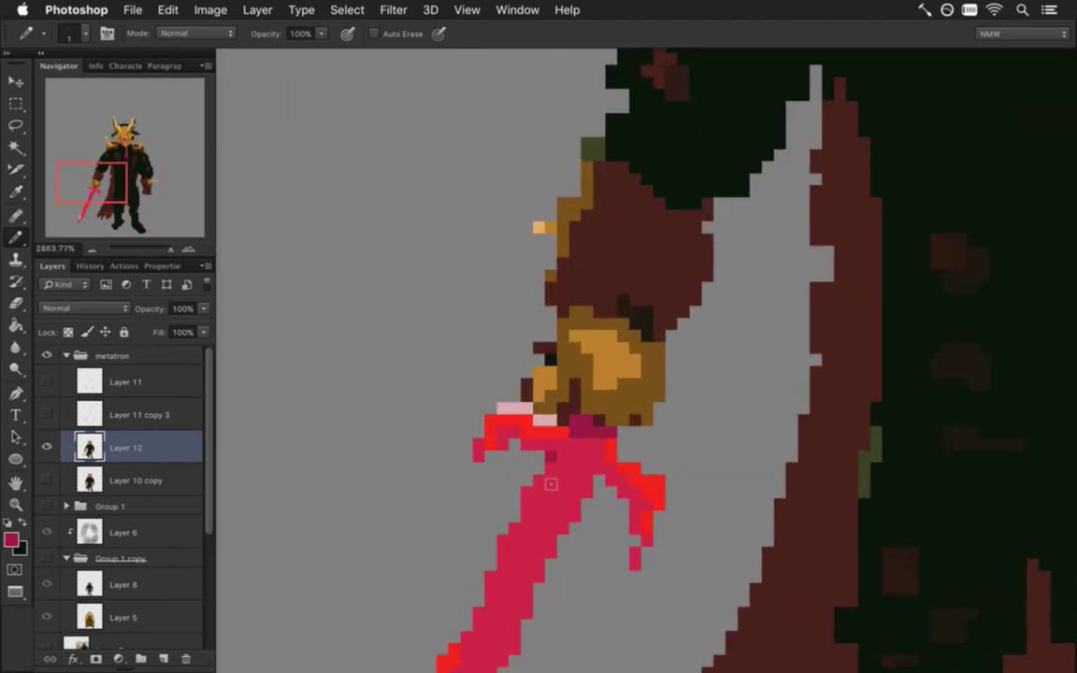
click(562, 468)
click(574, 467)
click(586, 467)
click(586, 480)
scroll(561, 520, down, 2)
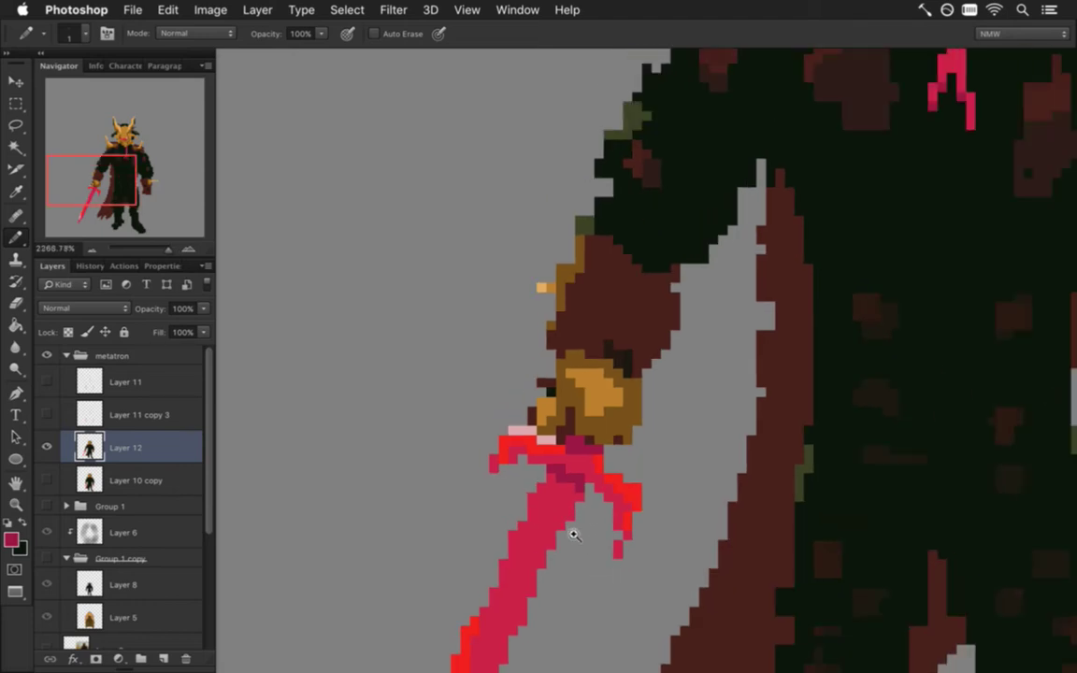
- Compare the reposed figure on Layer 12 with the original pose on Layer 10 copy, then hide both layers
scroll(529, 508, down, 1)
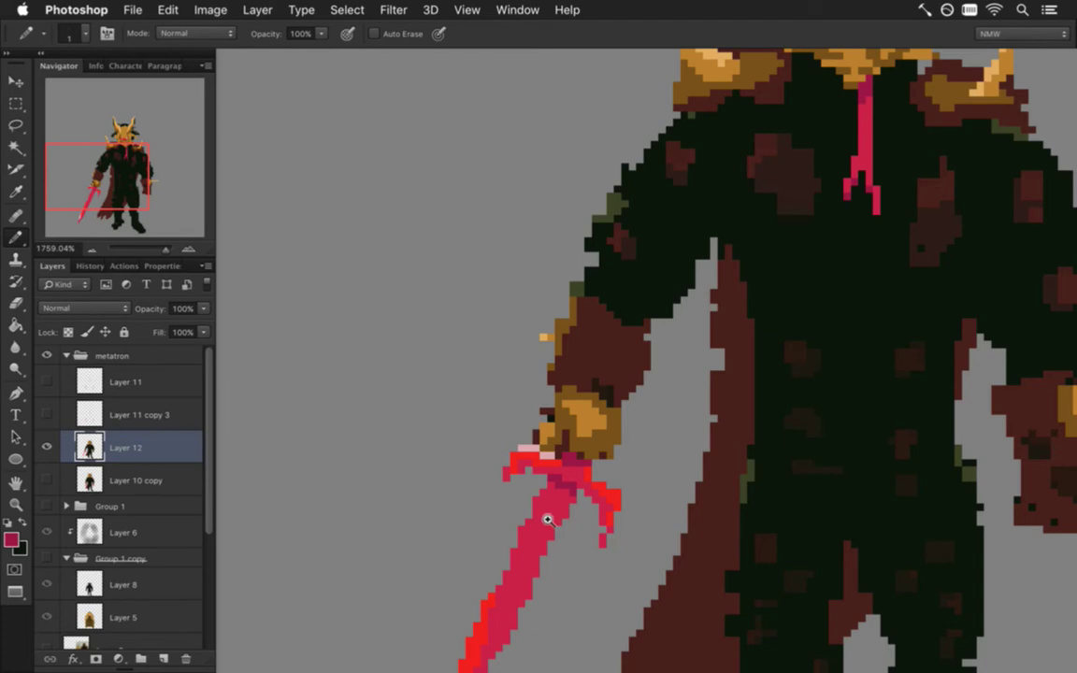
scroll(547, 517, down, 3)
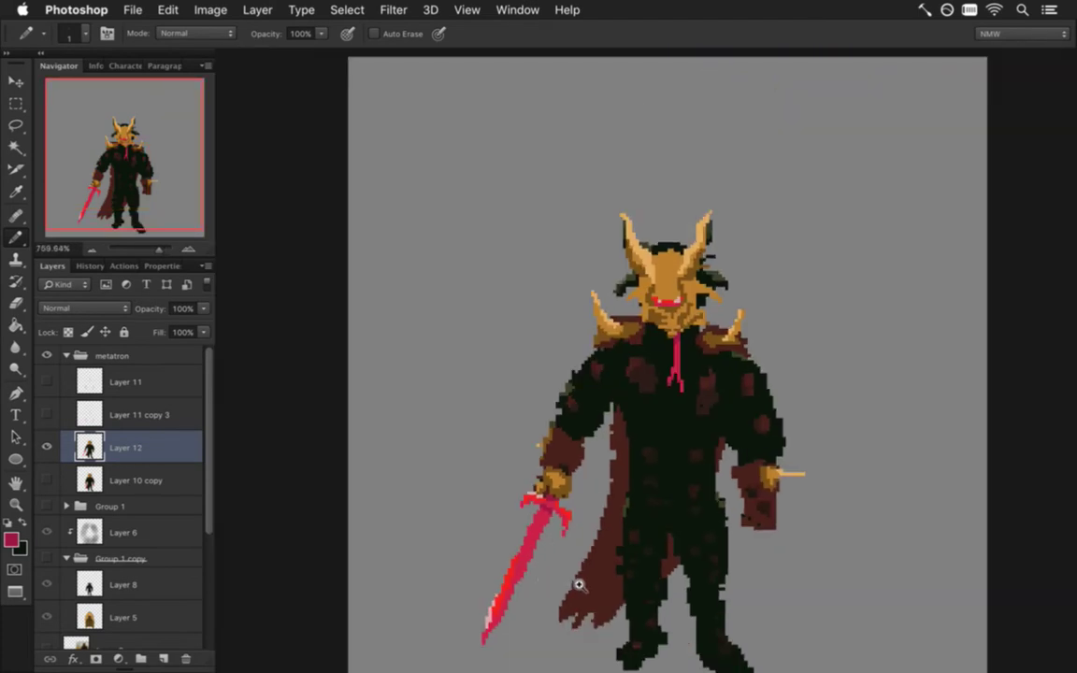
scroll(526, 486, down, 2)
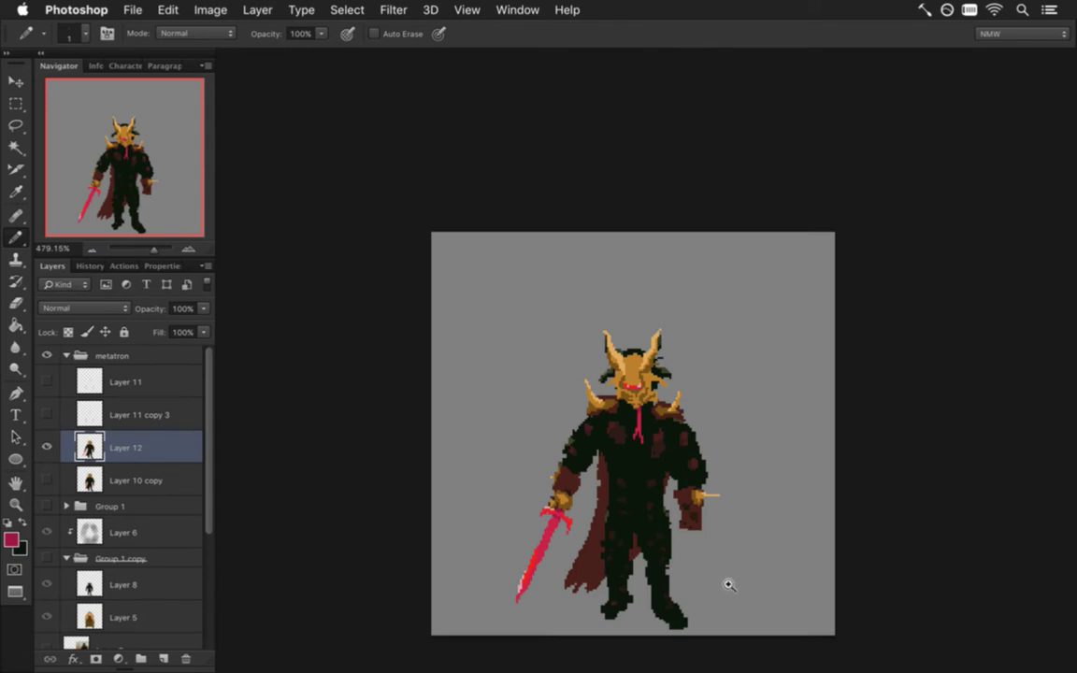
scroll(658, 515, up, 1)
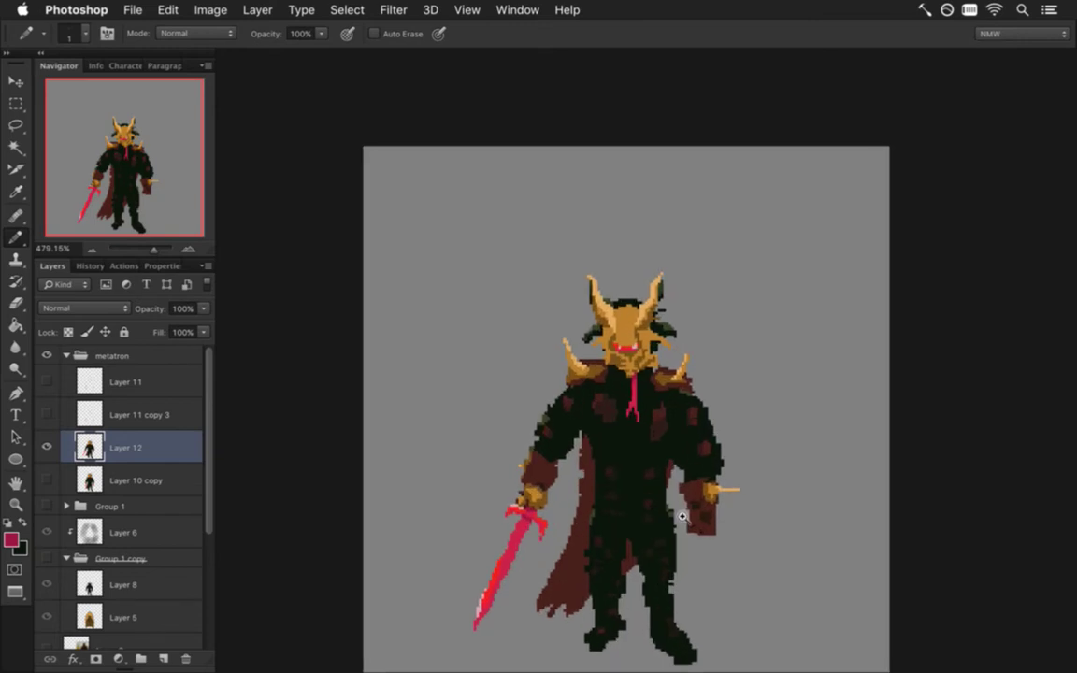
drag(661, 569, 653, 510)
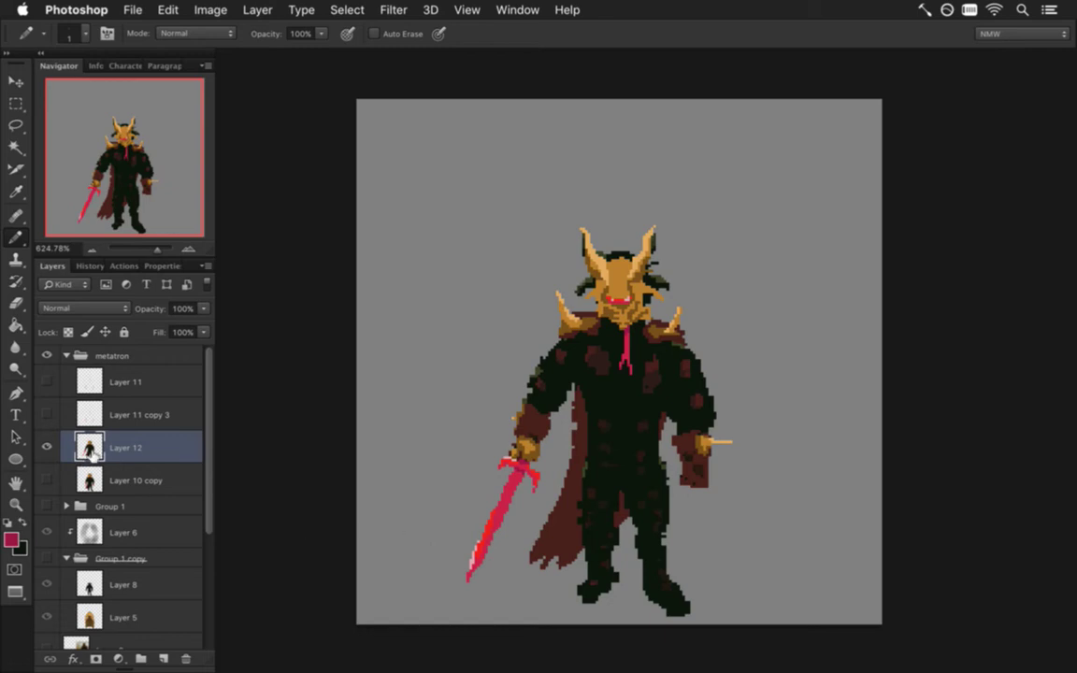
click(47, 447)
click(47, 479)
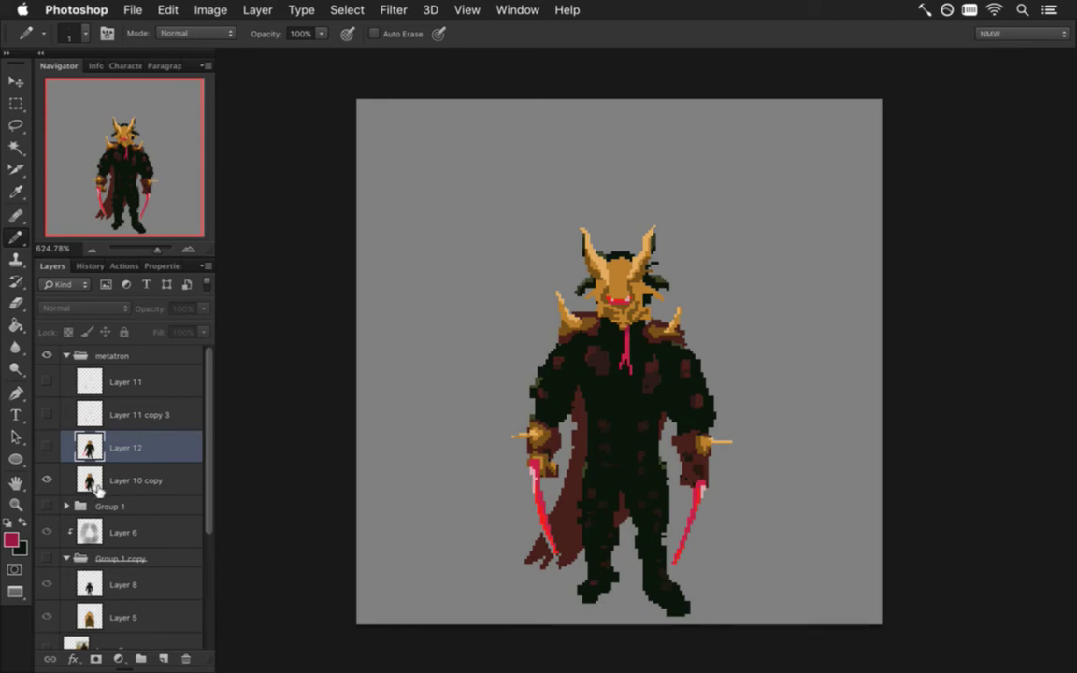
click(46, 479)
click(46, 447)
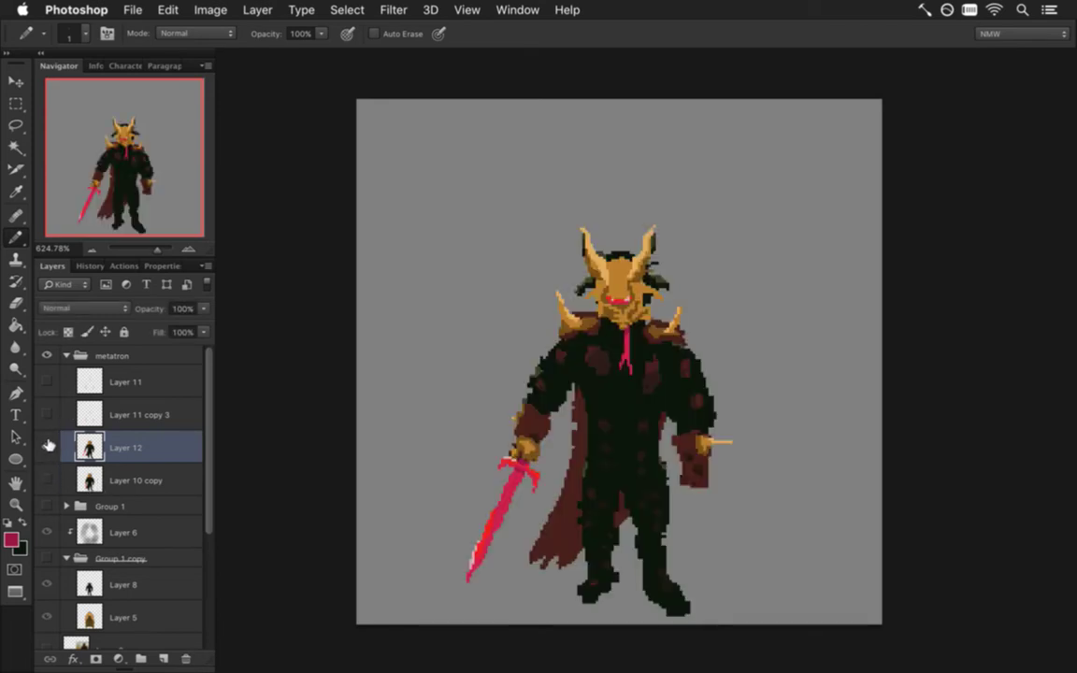
click(48, 446)
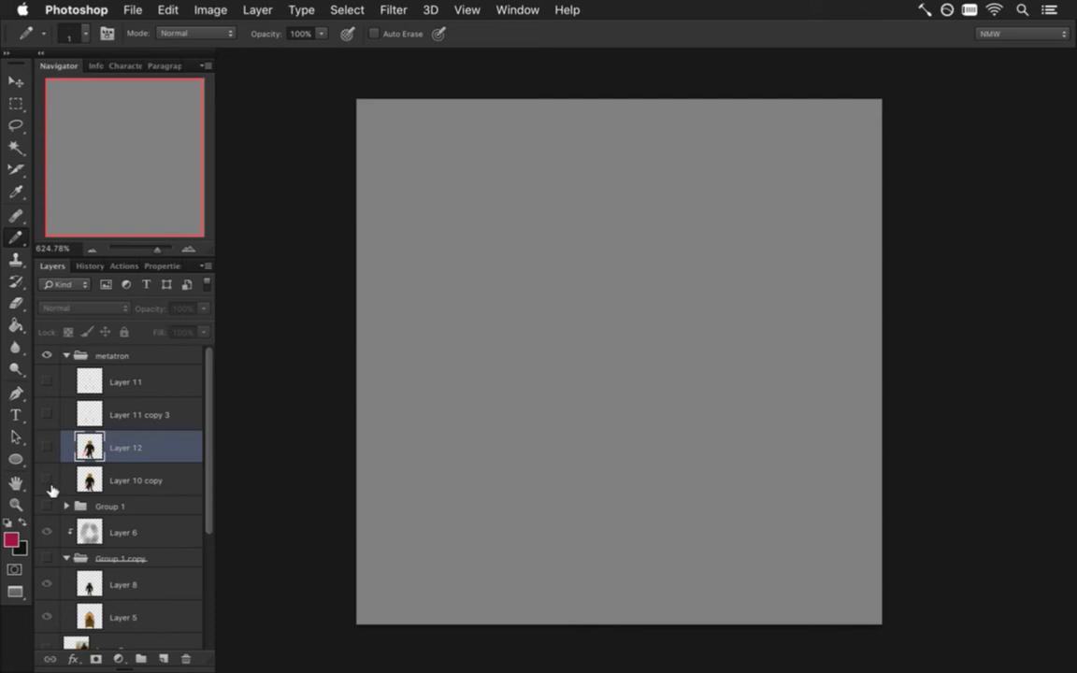
- Create a new transparent document 800 px wide and 200 px high at 72 pixels/inch
key(super+n)
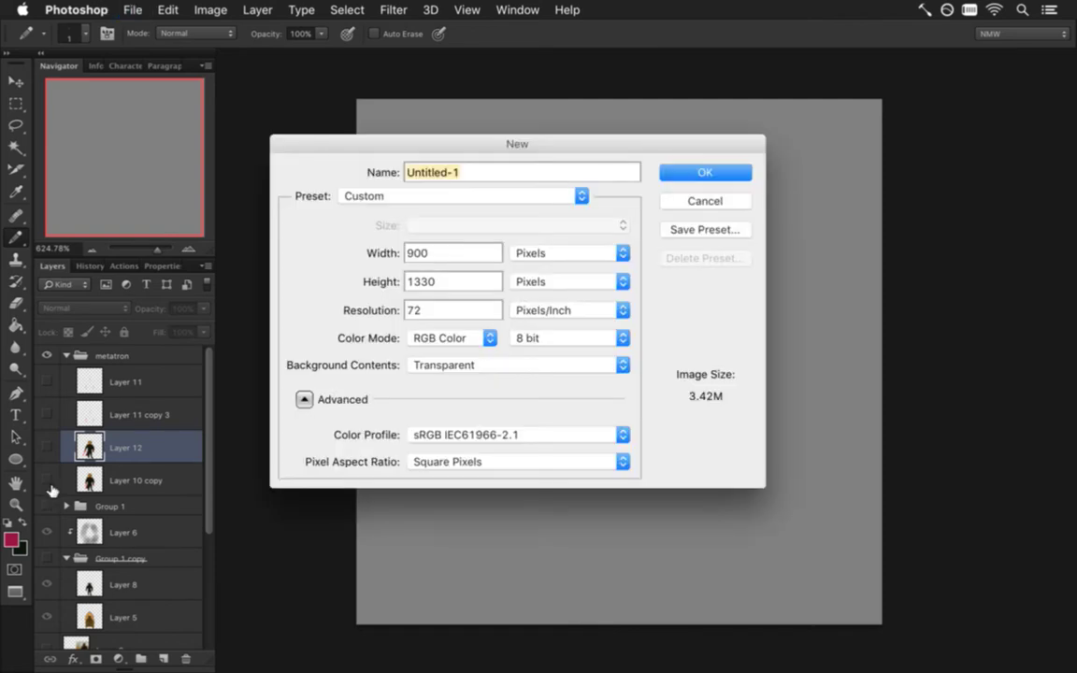
key(Tab)
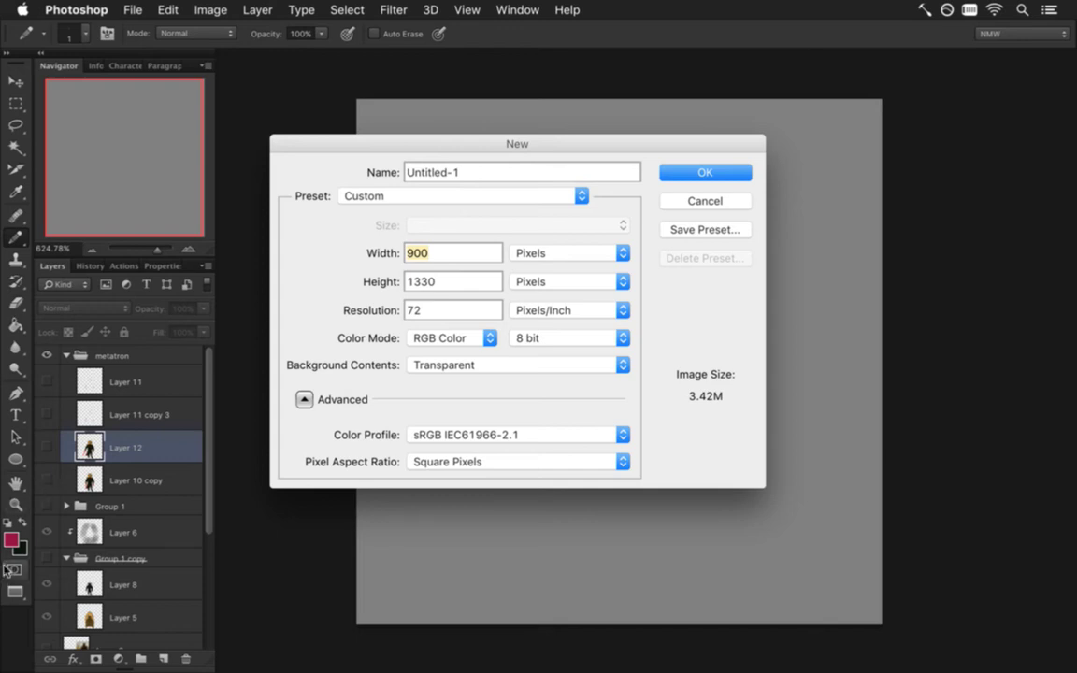
text(800)
key(Tab)
text(200)
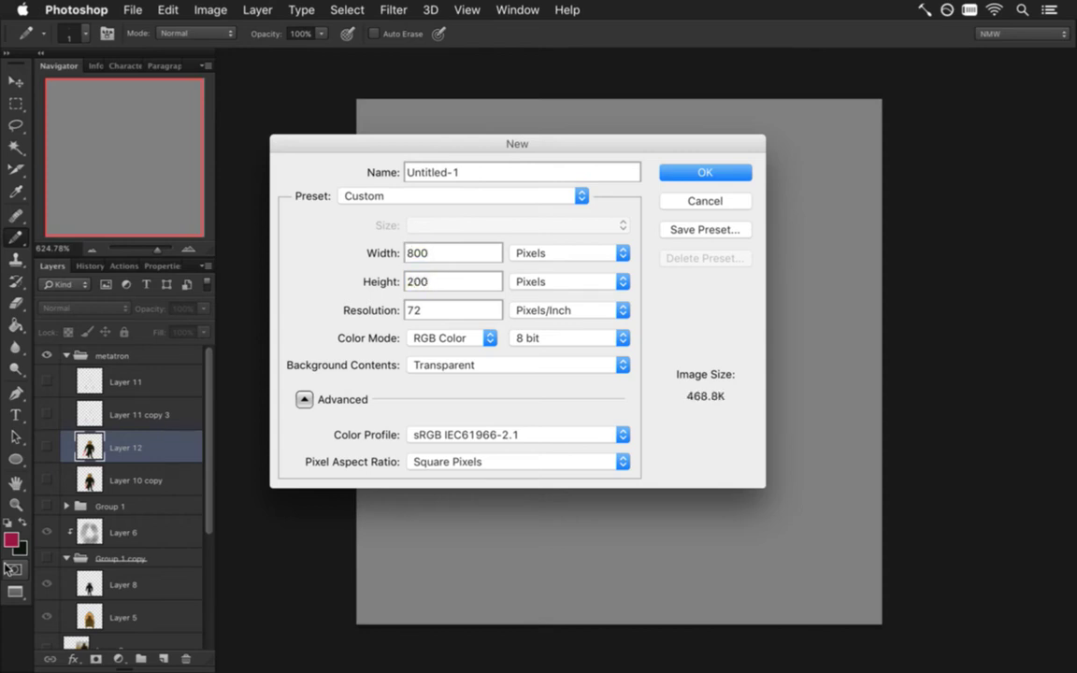
click(668, 172)
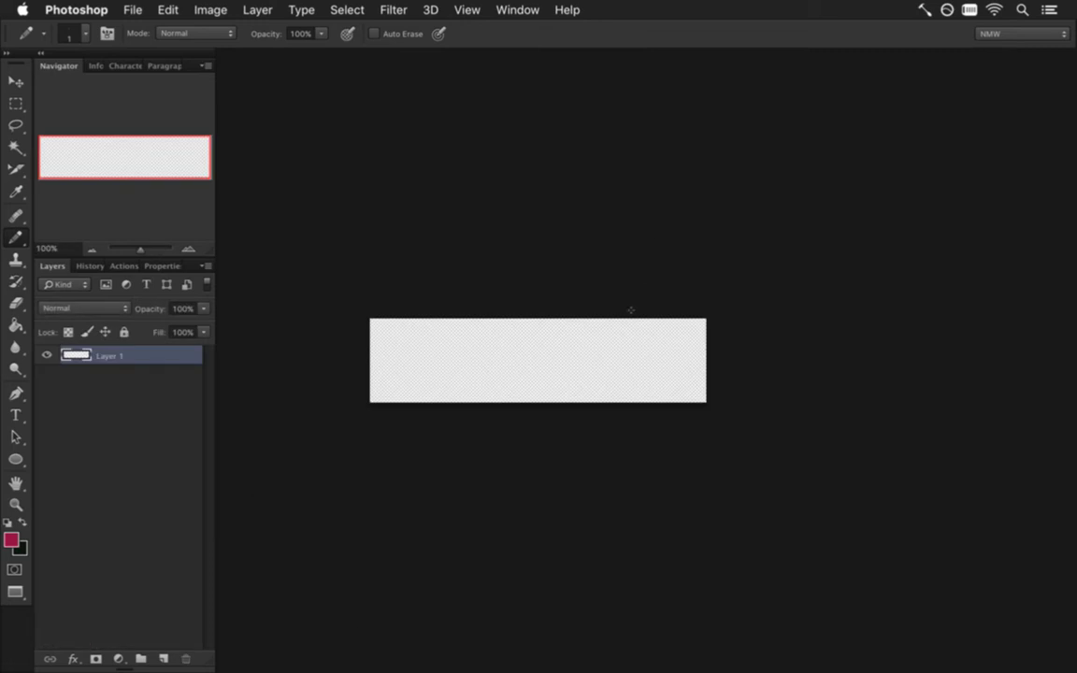
- Return to MetatronIdle.psd, show Layer 12, and select and copy the whole merged canvas
click(516, 10)
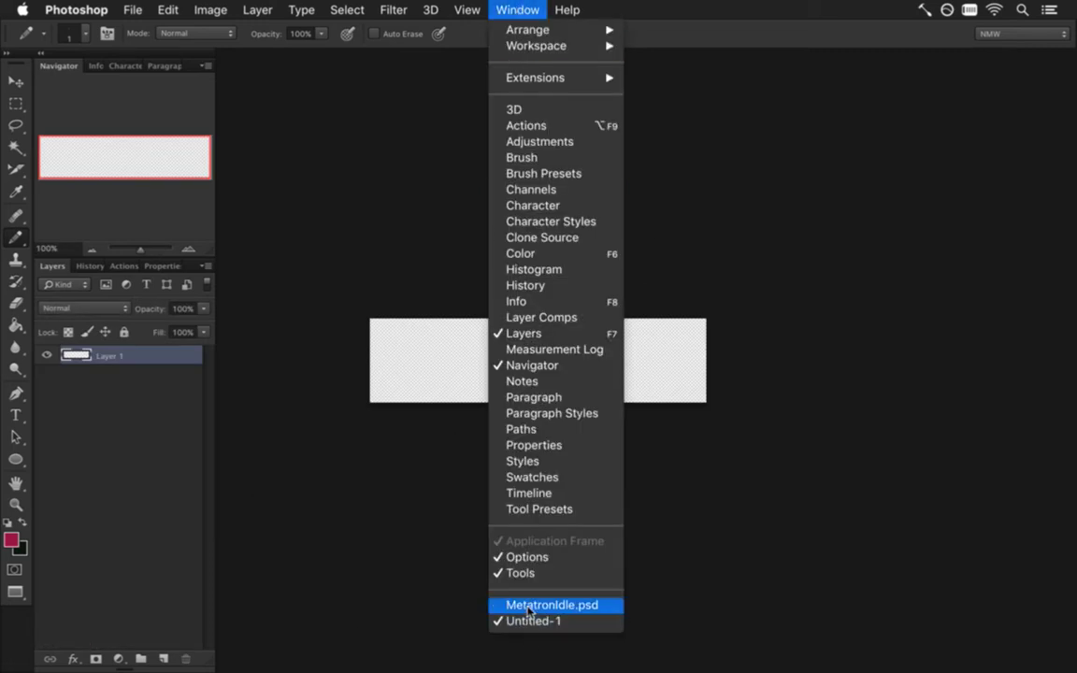
click(523, 598)
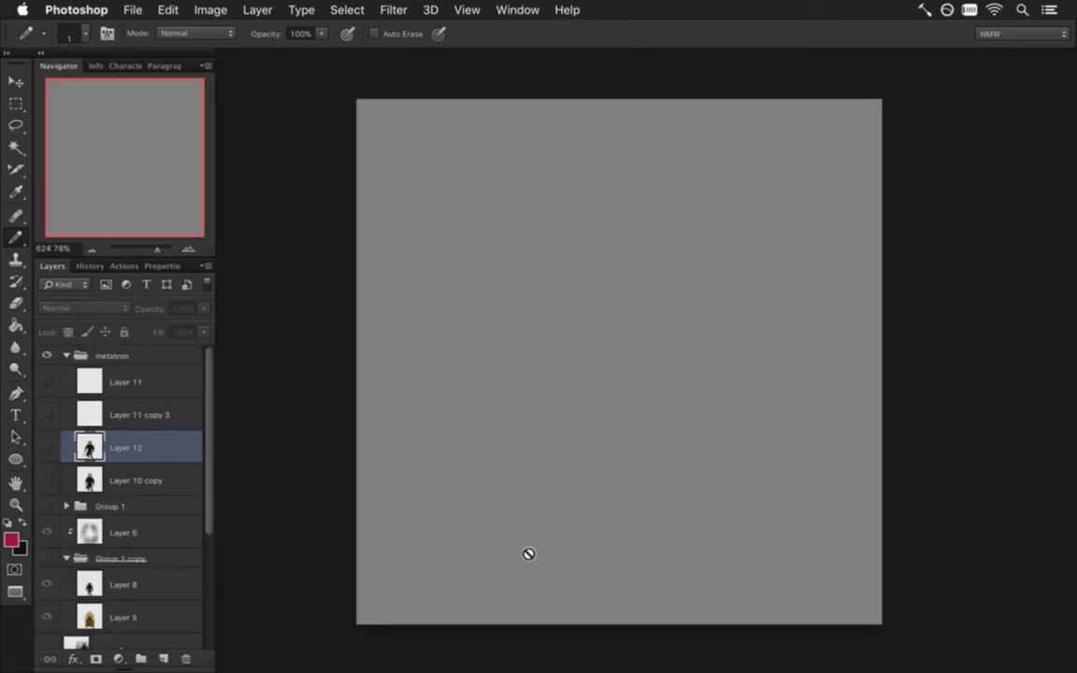
click(47, 448)
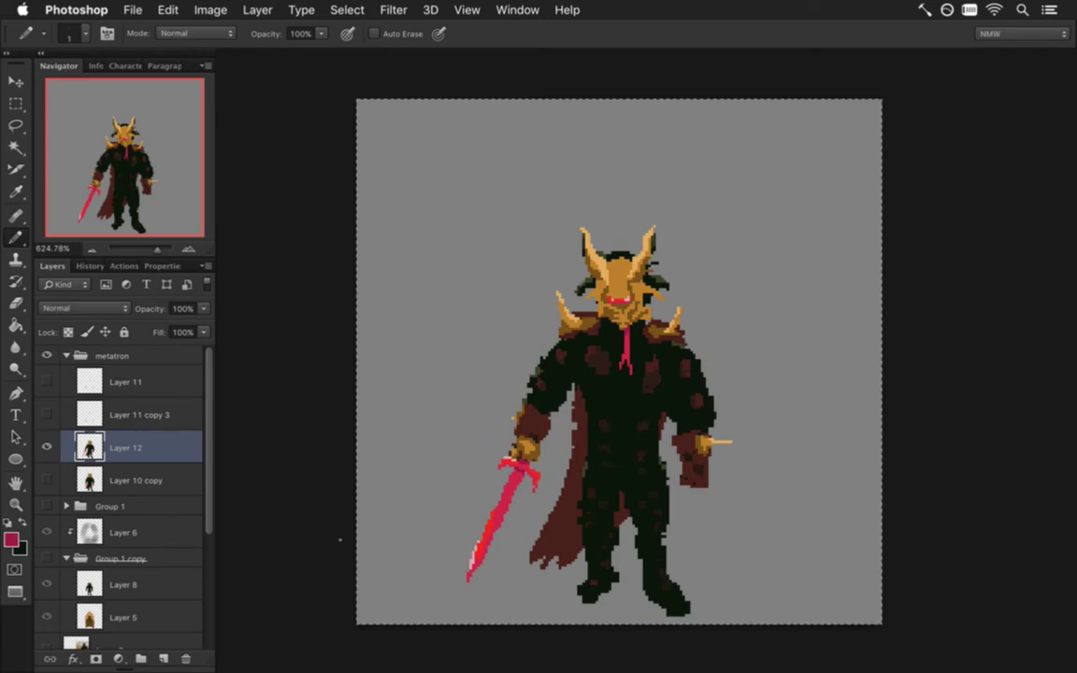
key(Tab)
key(super+Tab)
key(super+Tab)
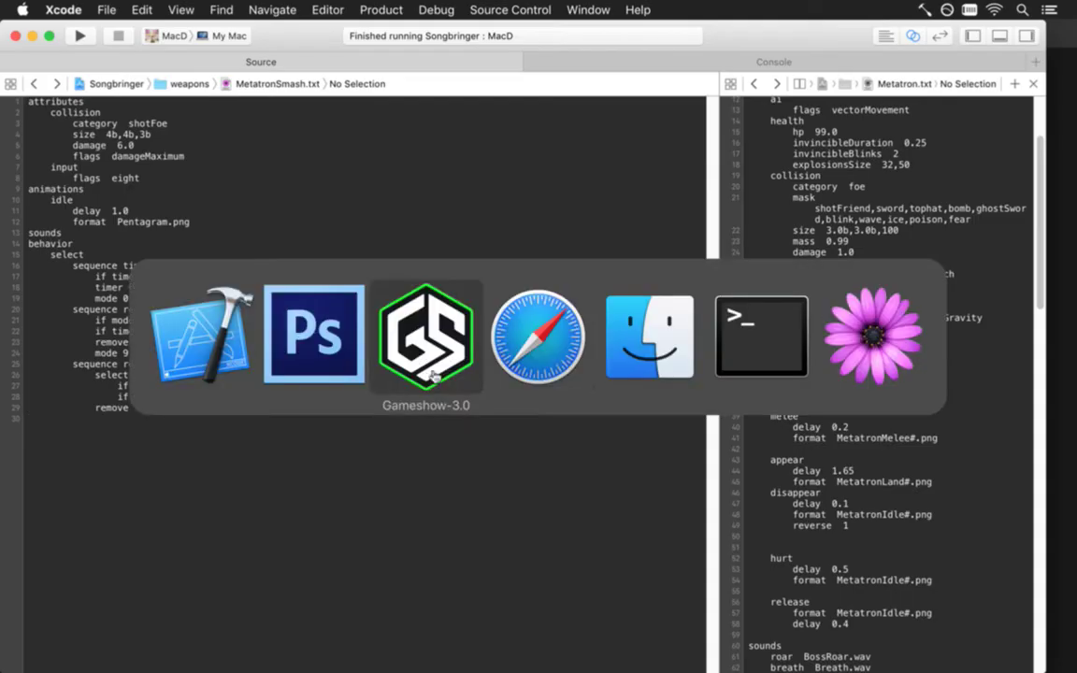
click(353, 365)
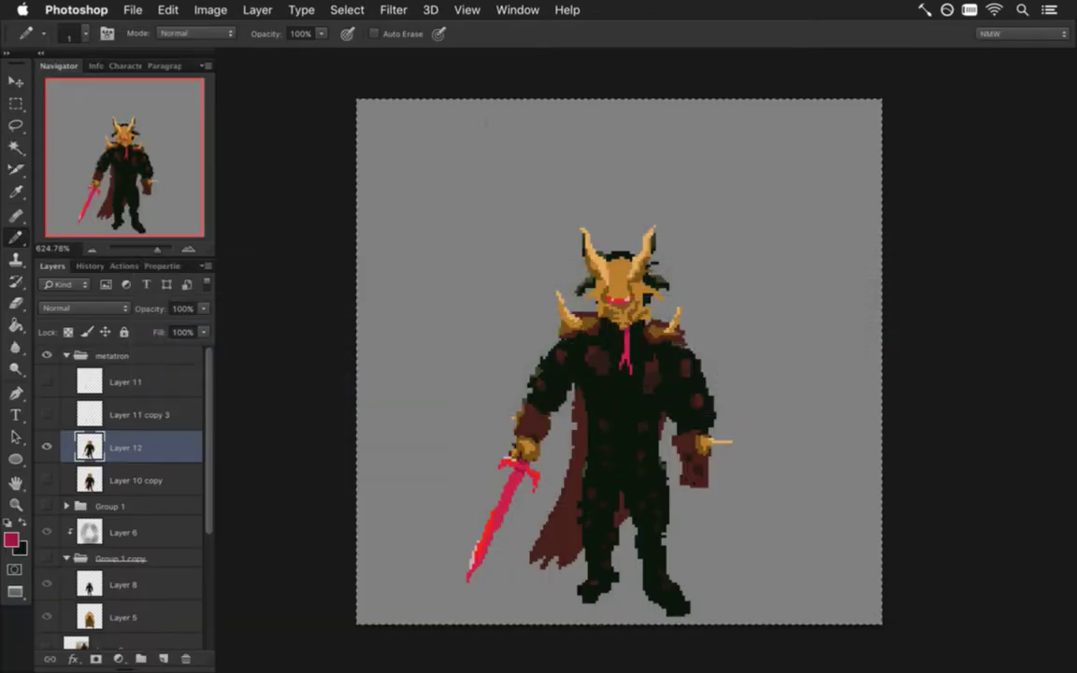
click(516, 9)
click(530, 620)
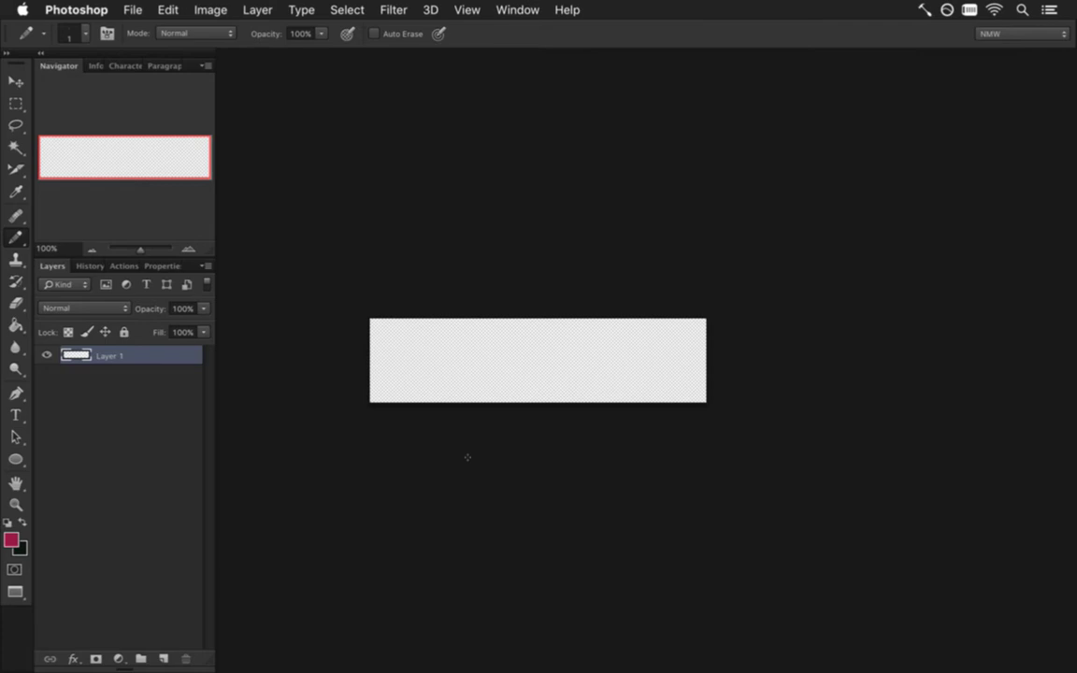
click(510, 10)
click(544, 605)
click(516, 10)
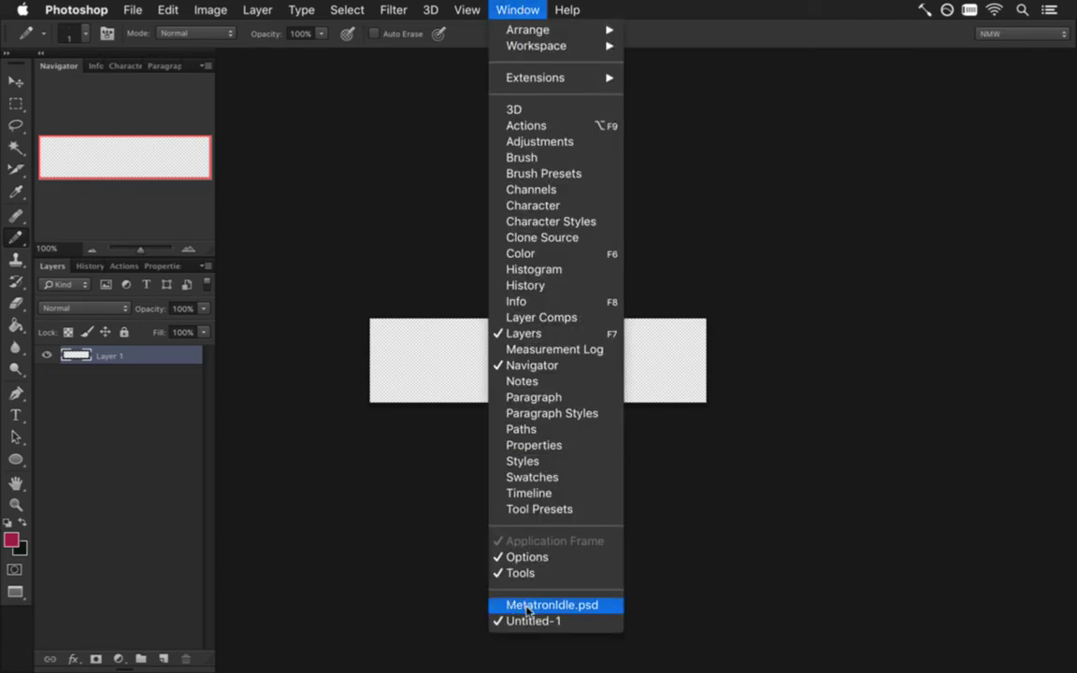
click(529, 603)
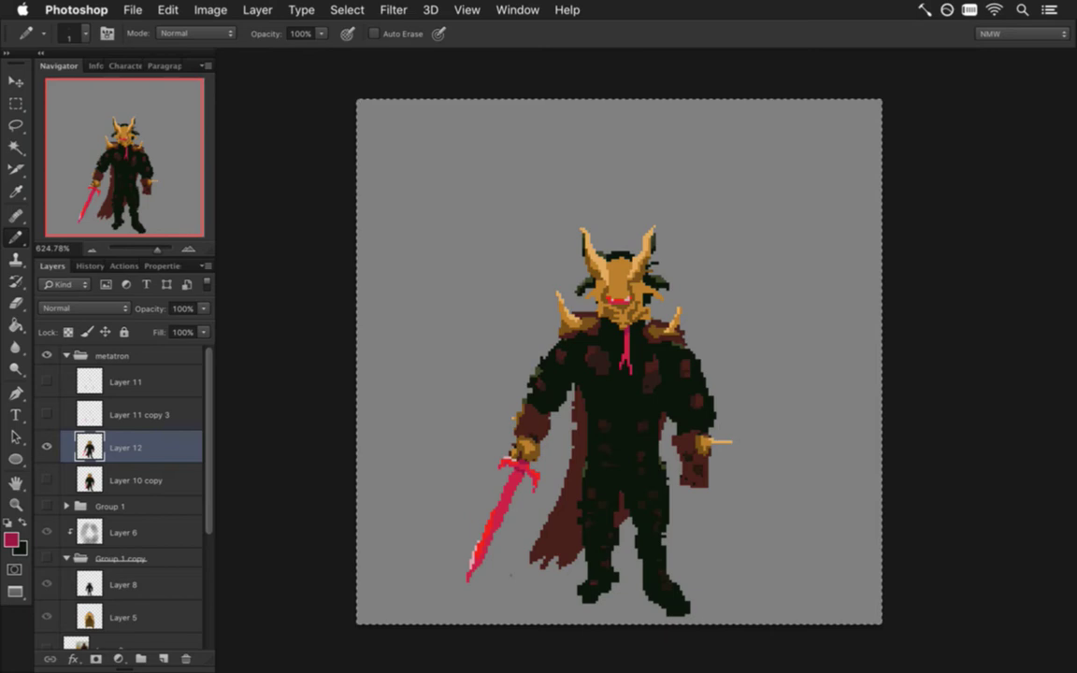
- Paste the copied Layer 12 pose into the new 800 × 200 px document and move it flush with the canvas's left edge
click(523, 10)
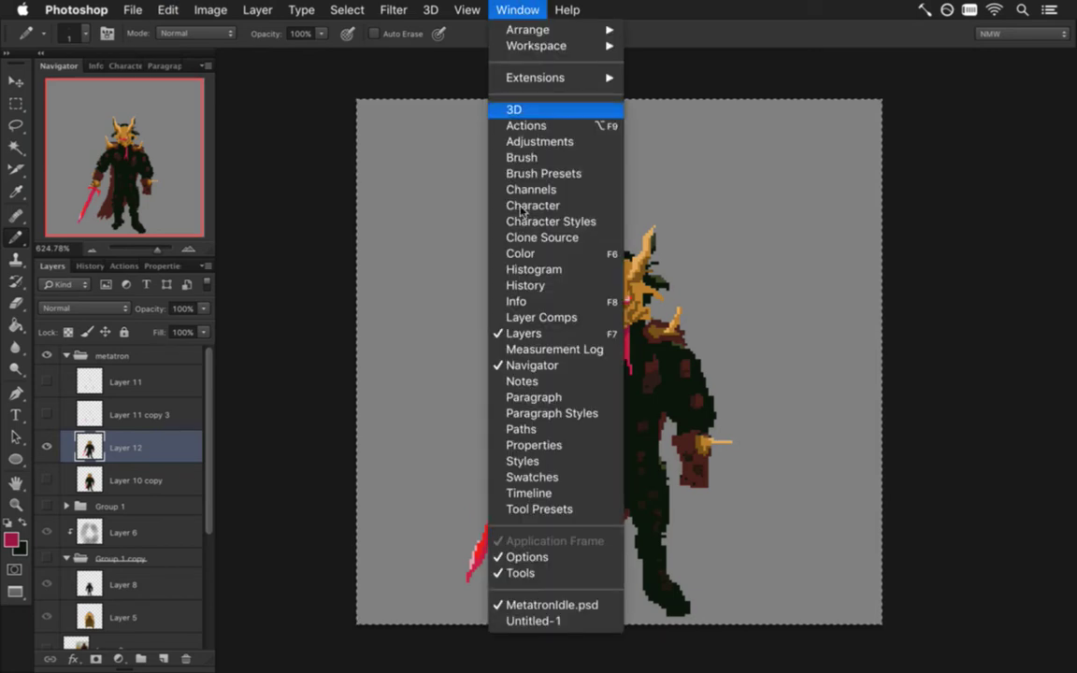
click(553, 620)
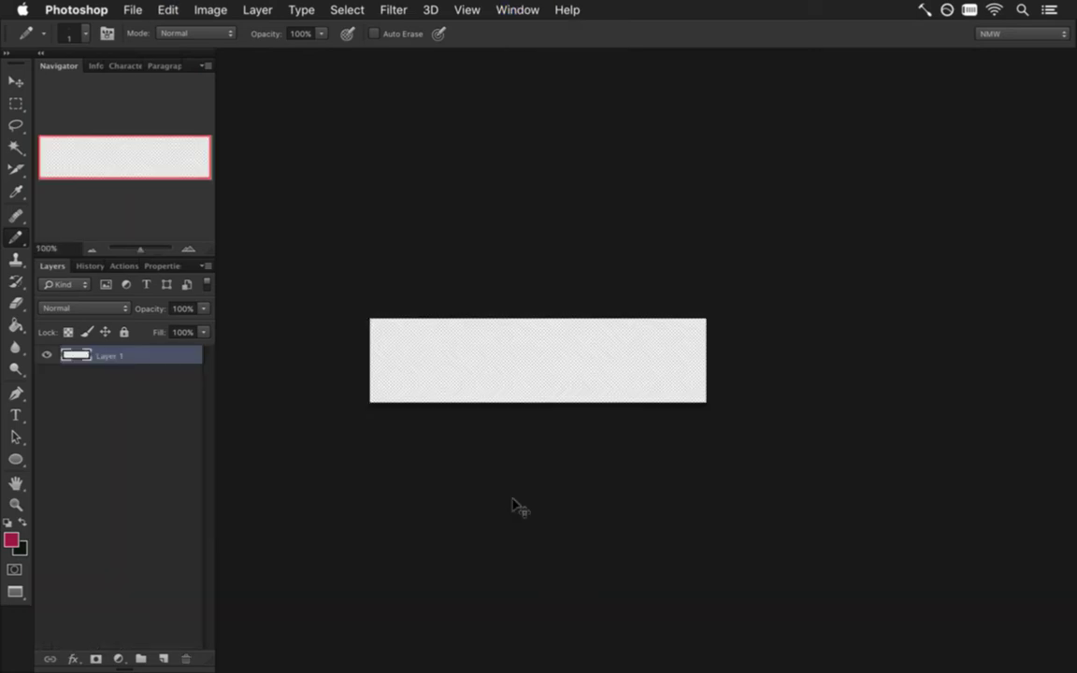
key(super+v)
key(v)
drag(561, 341, 451, 340)
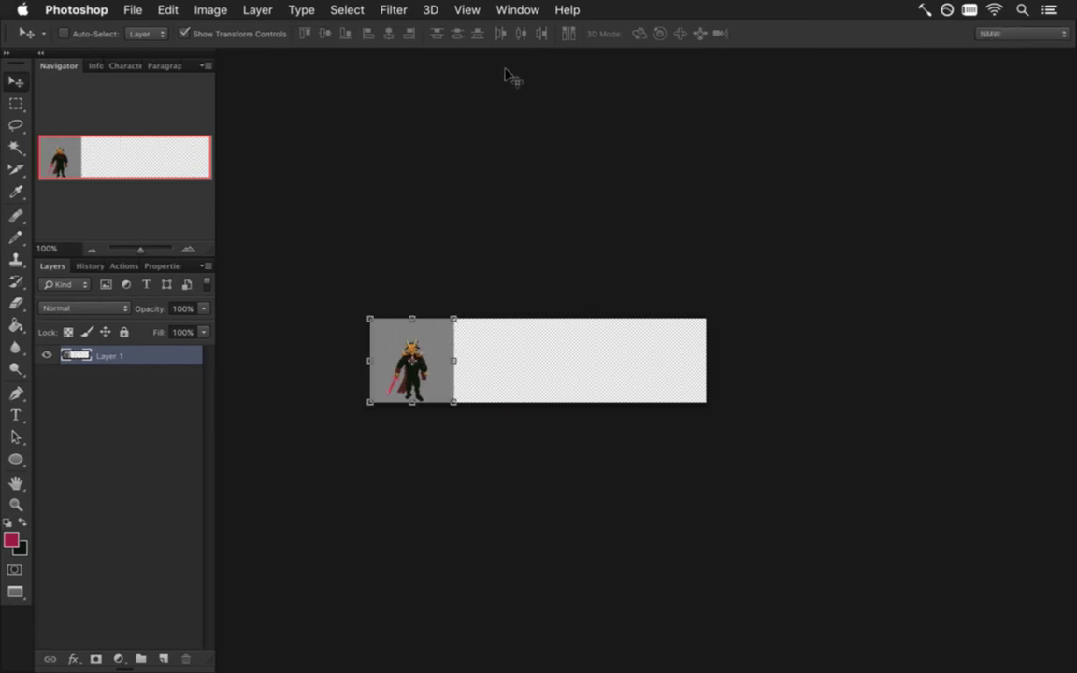
- In MetatronIdle.psd, hide Layer 12, show Layer 10 copy, and copy the merged canvas
click(515, 9)
click(559, 606)
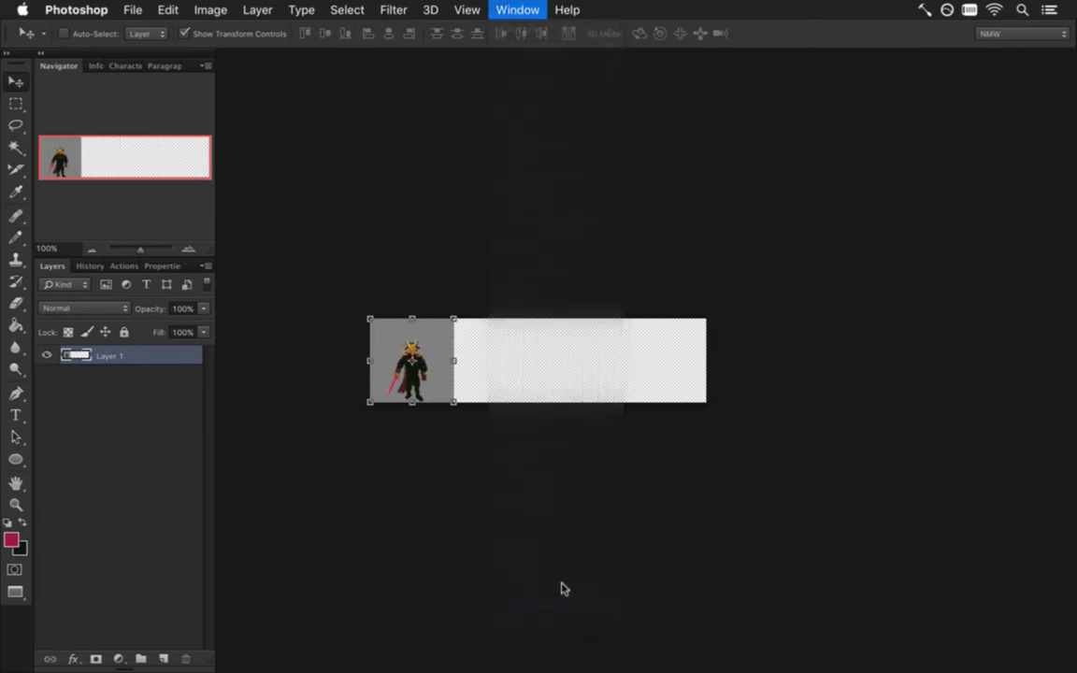
click(50, 448)
click(47, 481)
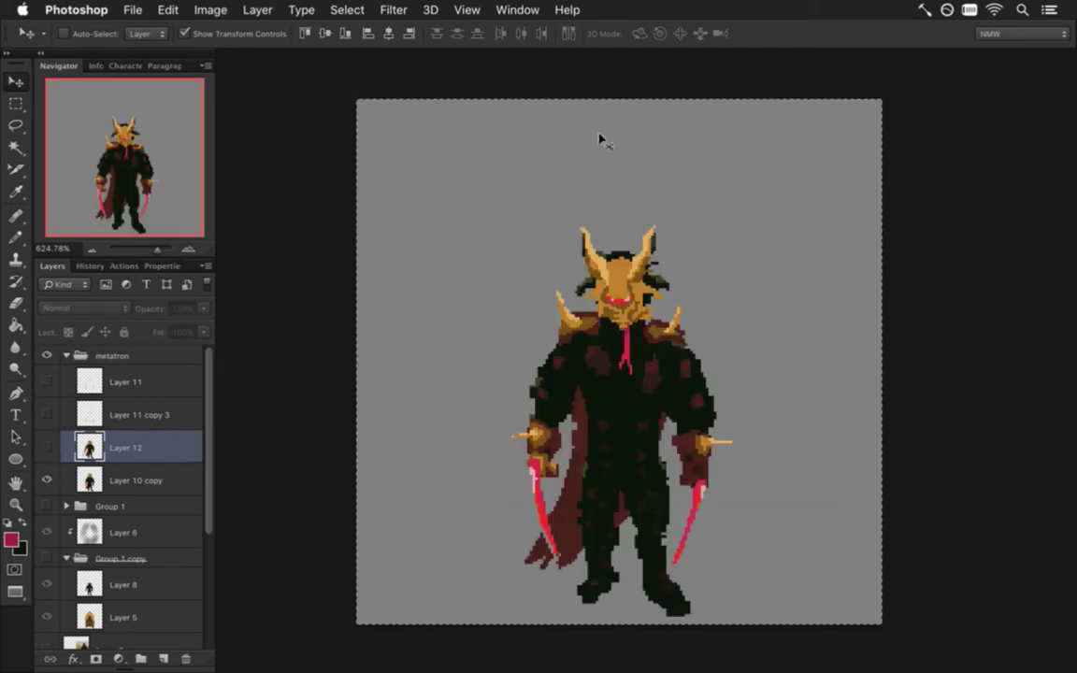
- Paste the original pose into the new wide document and place it directly beside the reposed figure for comparison
click(517, 9)
click(542, 621)
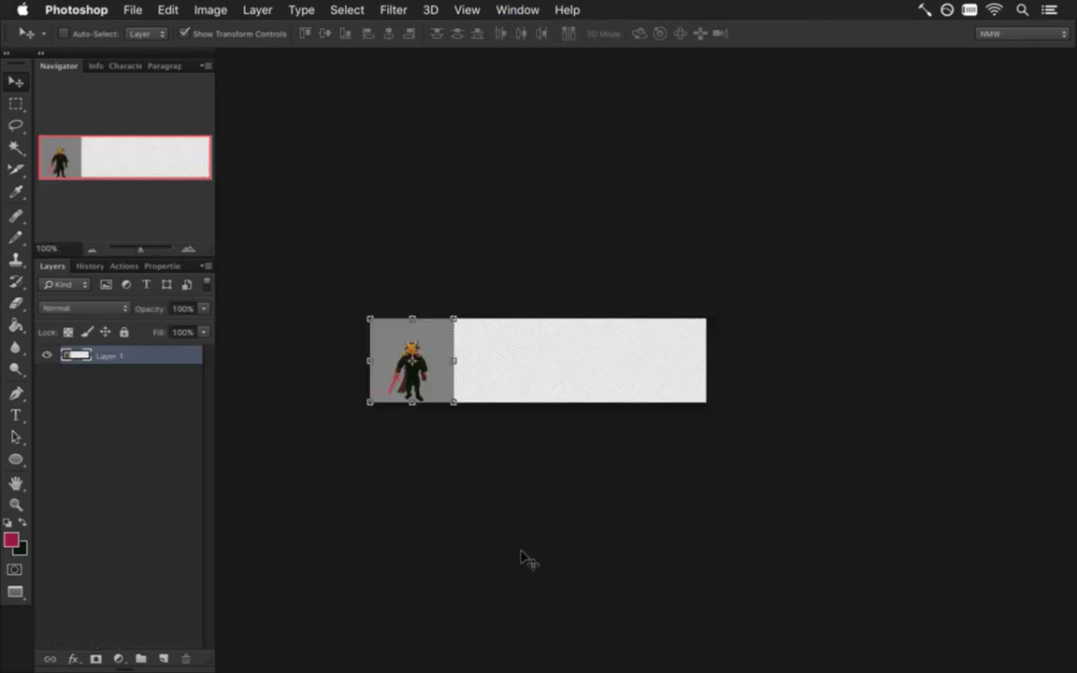
key(super+v)
drag(538, 329, 496, 329)
drag(442, 376, 494, 395)
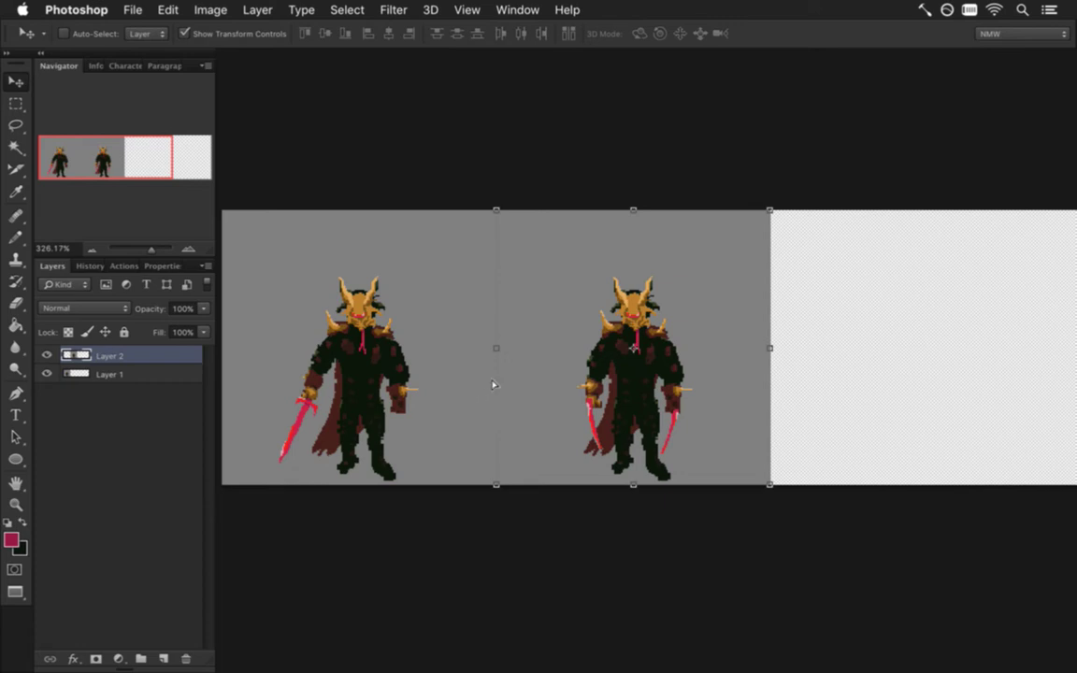
- Save the comparison document as w.psd on the Desktop in Photoshop format
key(super+shift+s)
text(w)
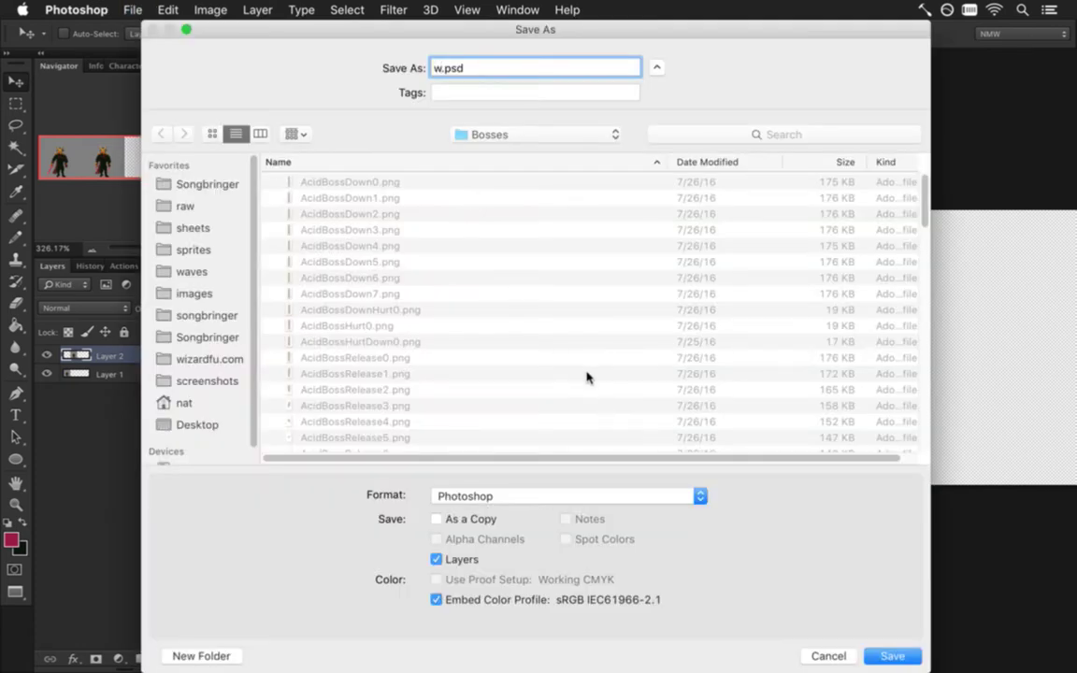
click(213, 424)
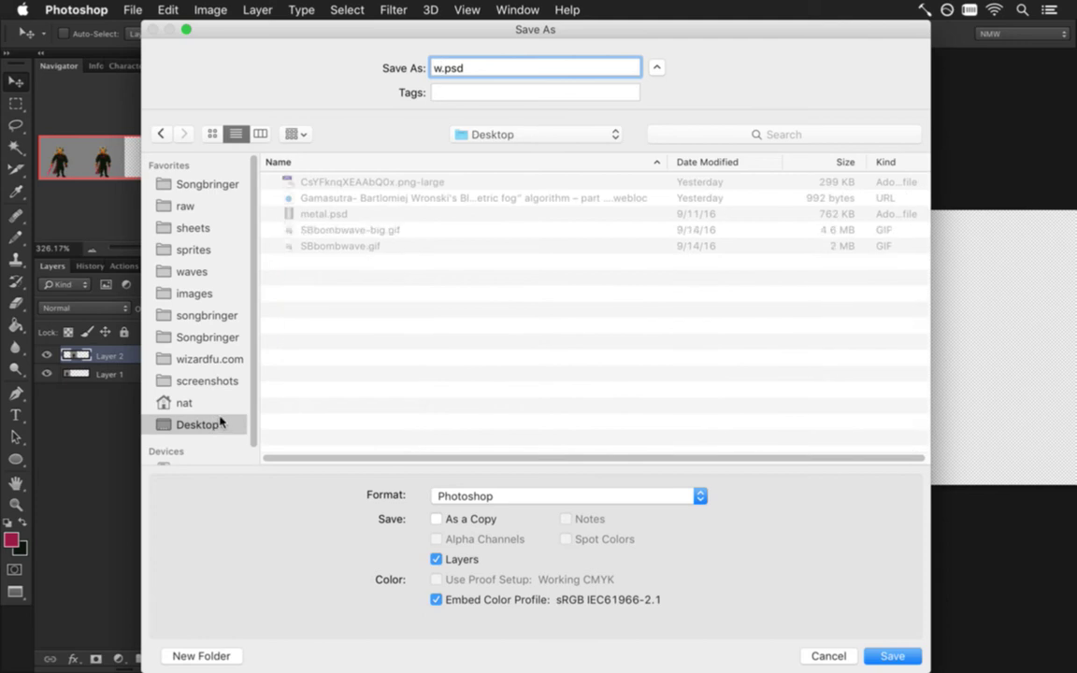
click(893, 656)
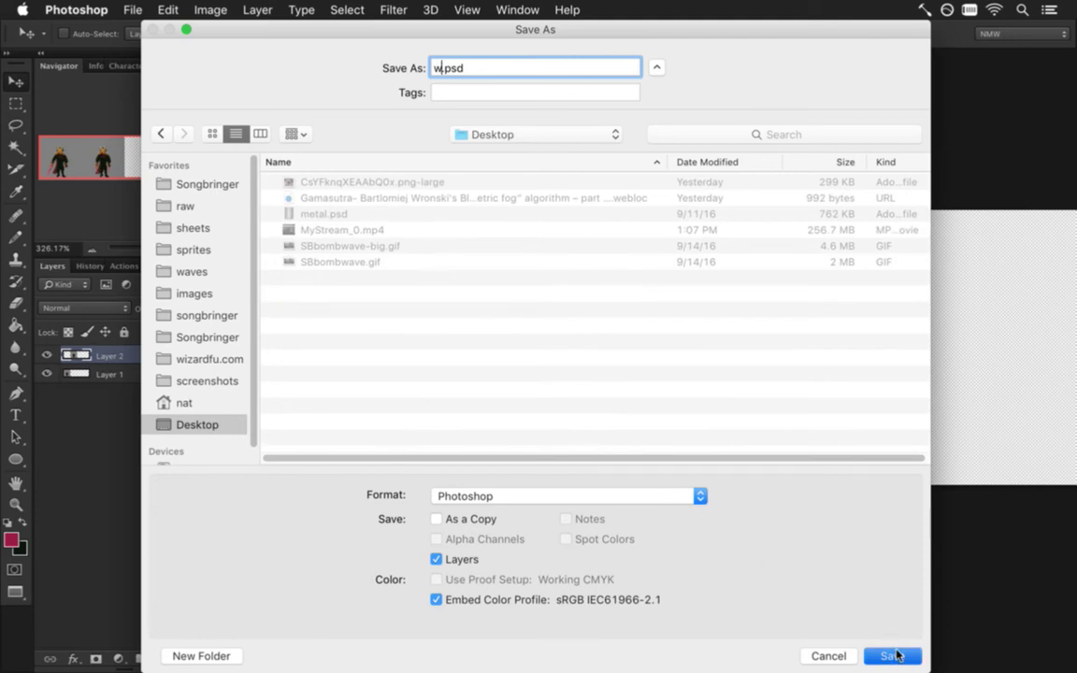
key(super+Tab)
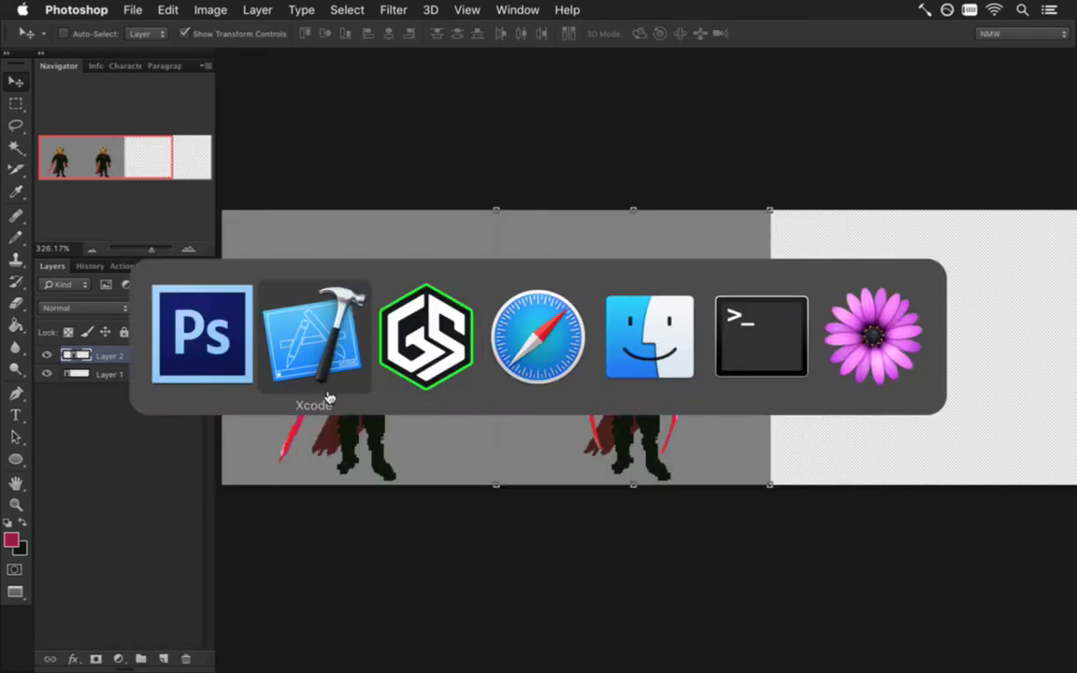
- Return to MetatronIdle.psd, deselect the canvas, and show Layer 12 in place of Layer 10 copy
click(517, 9)
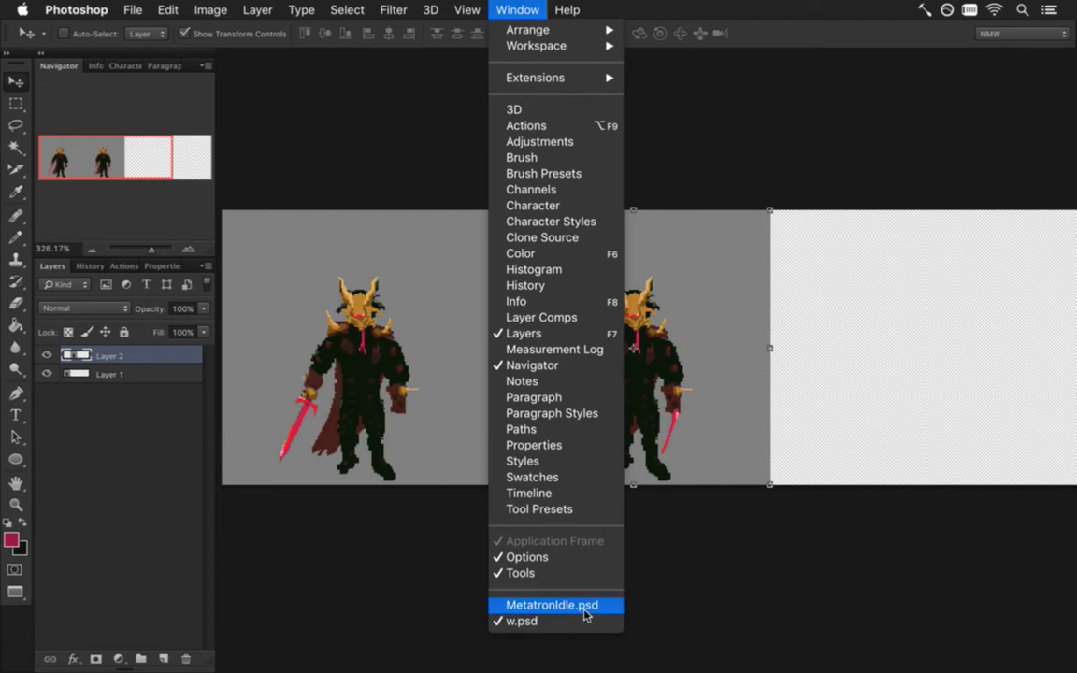
click(566, 604)
key(m)
key(super+d)
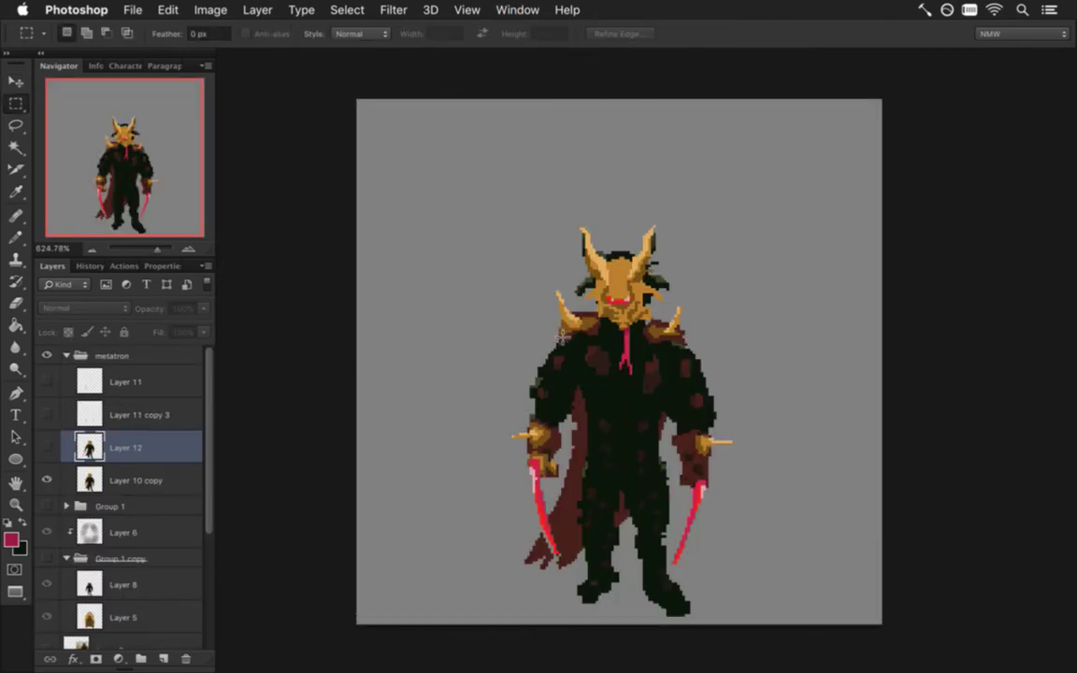
click(47, 480)
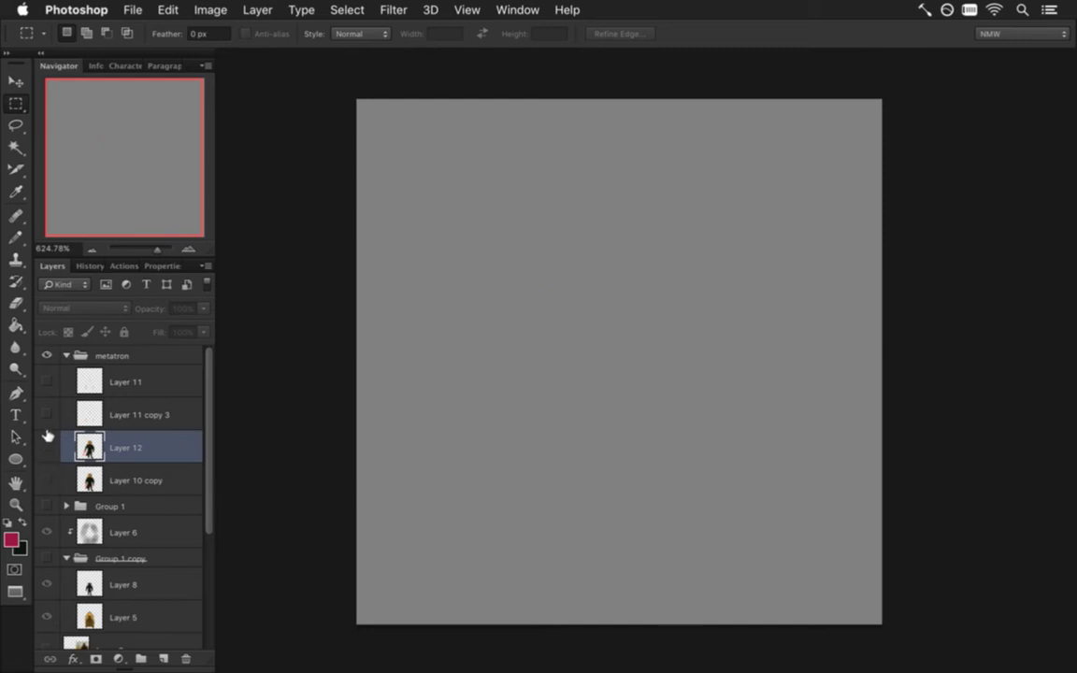
click(47, 448)
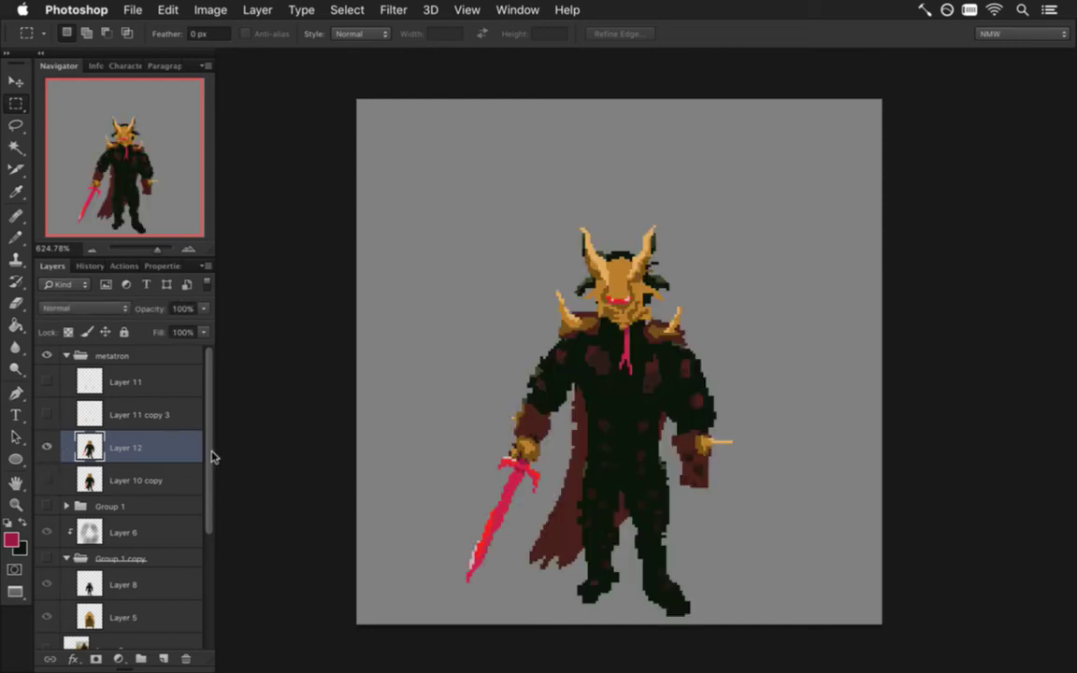
- Hide the Color Fill 1 background and export the transparent sprite for the web as MetatronIdle0.png in the Bosses folder
drag(210, 456, 210, 587)
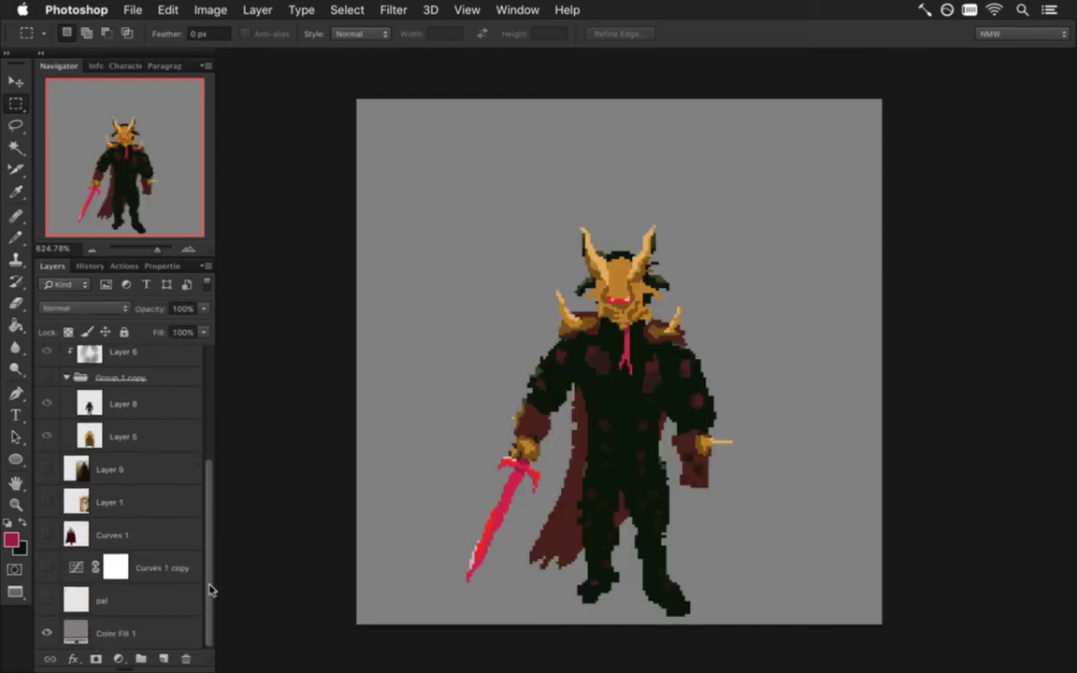
click(47, 634)
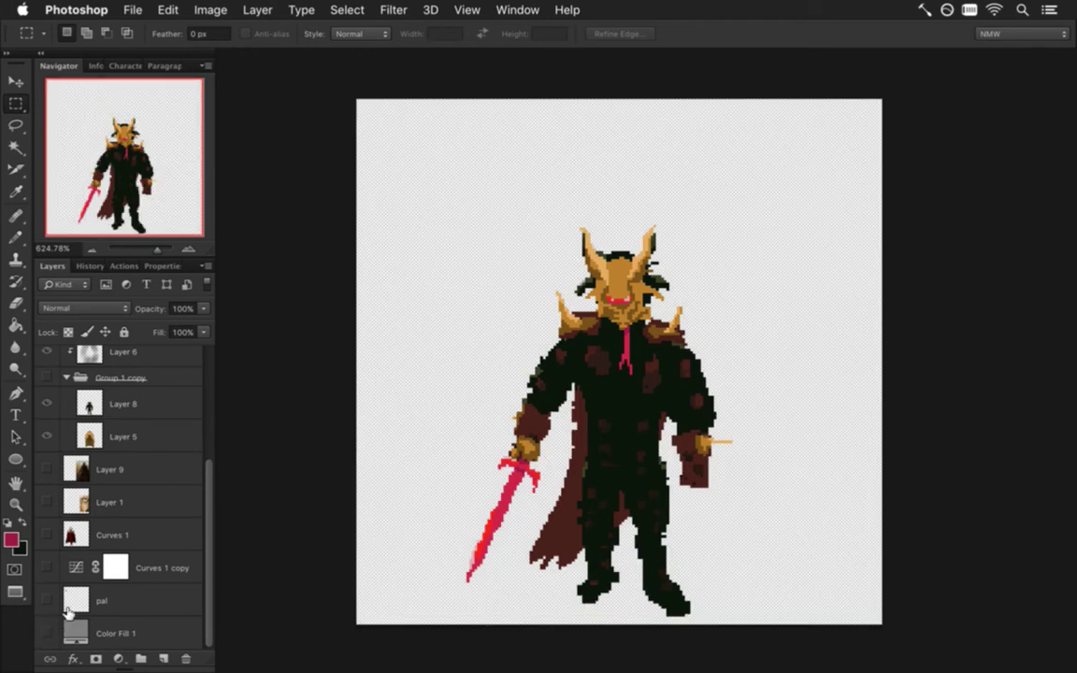
key(super+alt+shift+s)
key(Return)
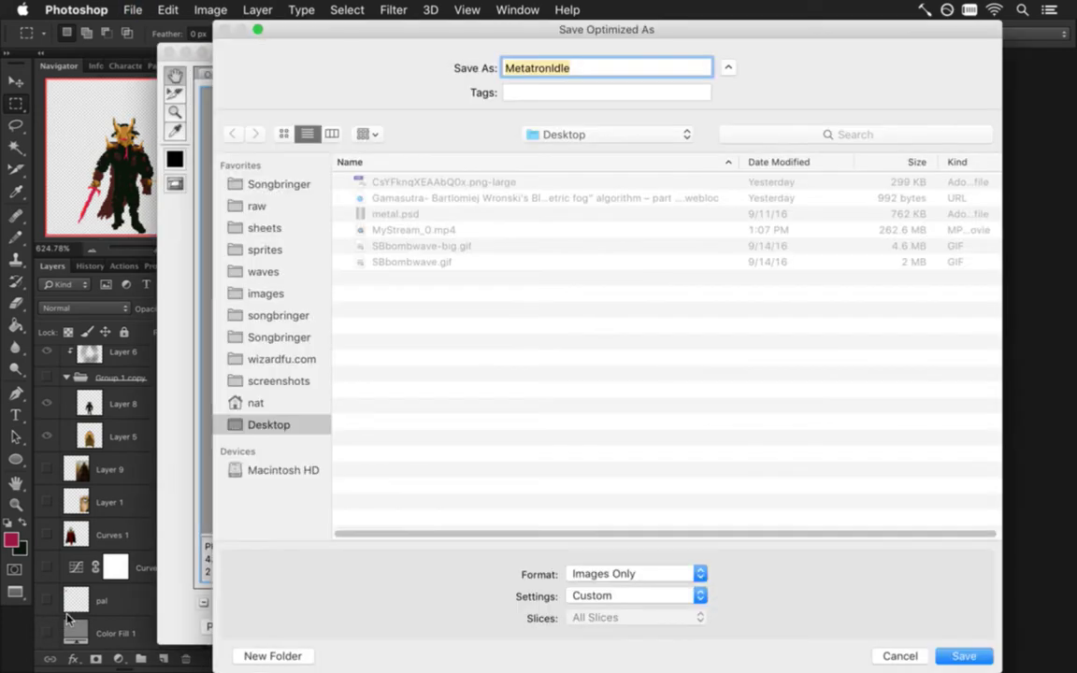
key(Right)
text(0)
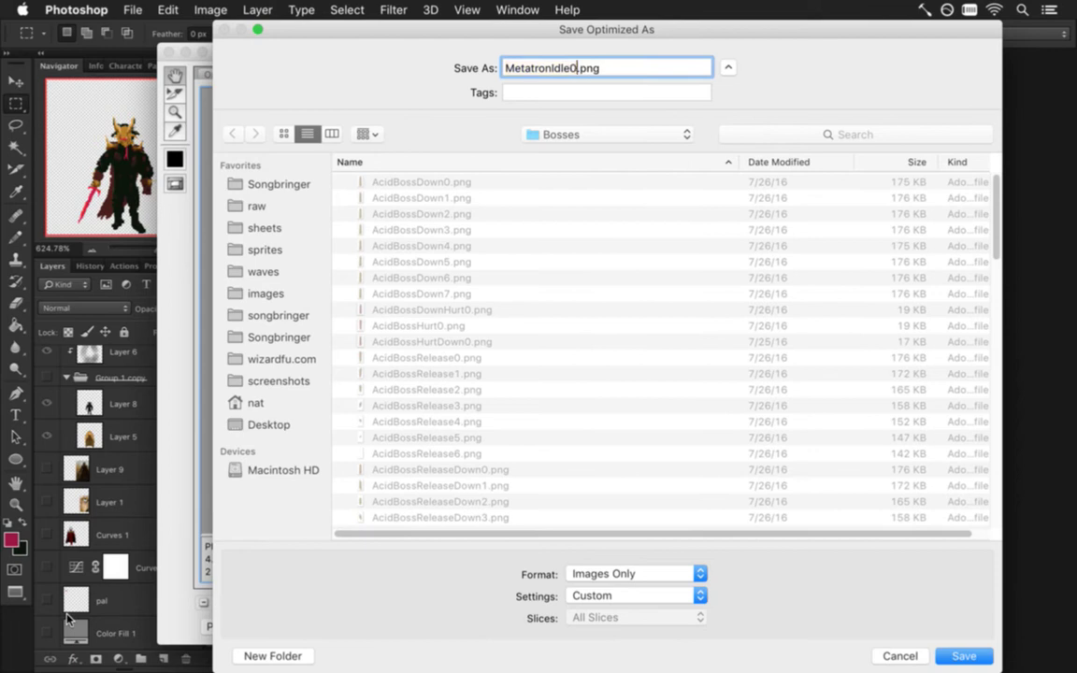
key(Return)
key(Return)
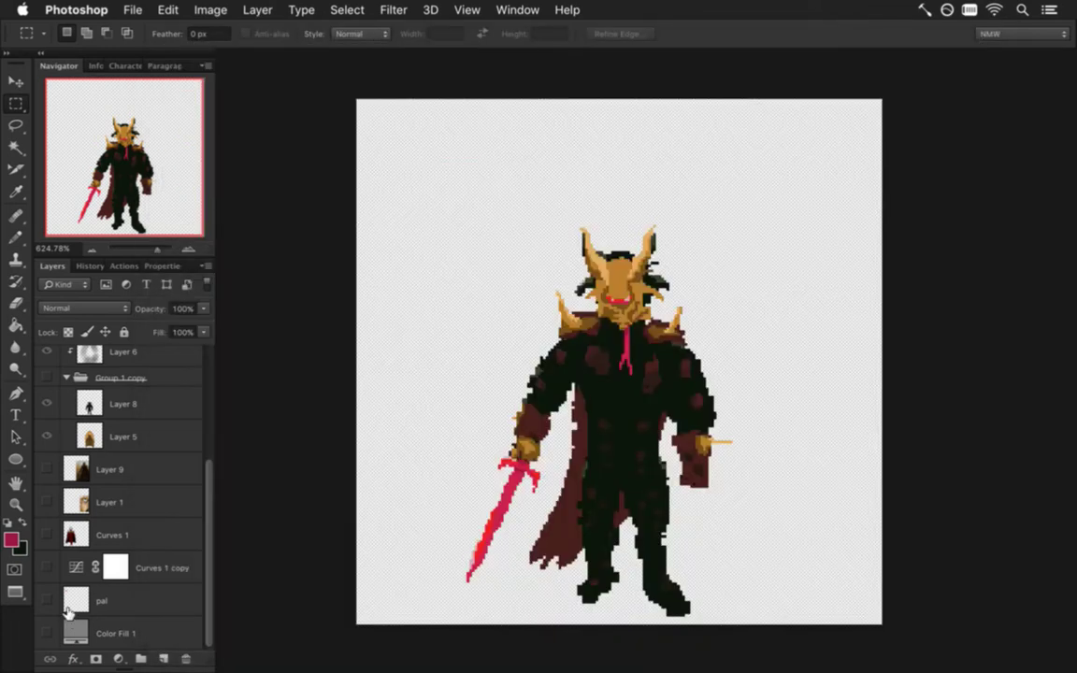
- Switch to Xcode, run Songbringer, and play the Metatron boss fight to check the new idle sprite in the game
key(super+Tab)
key(super+r)
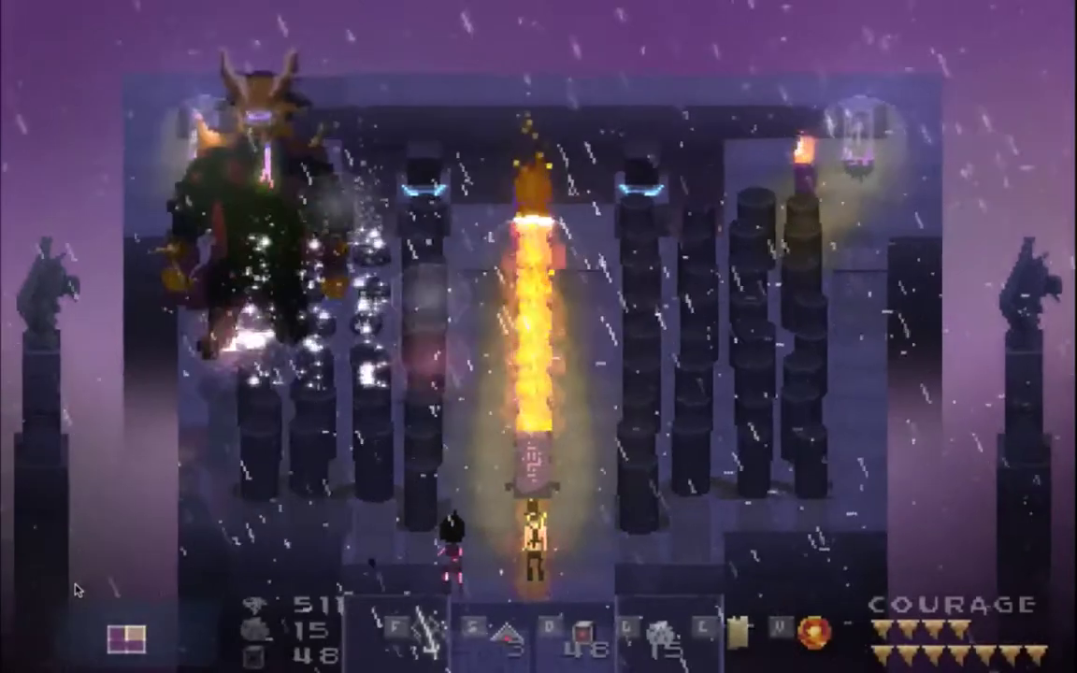
key(Up)
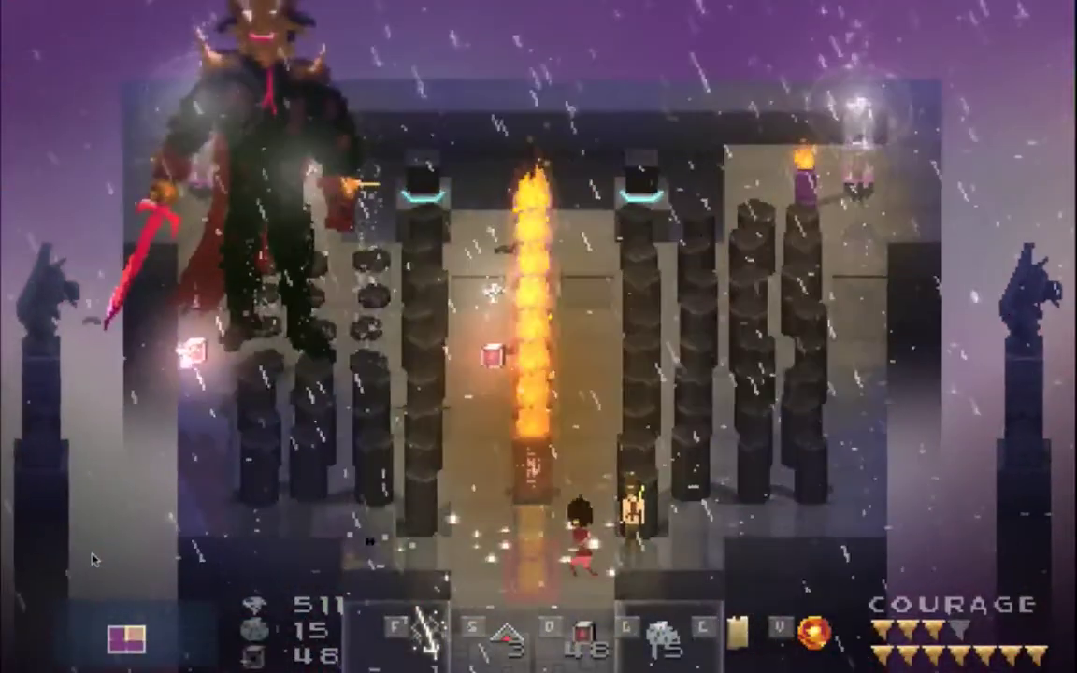
key(Left)
key(w)
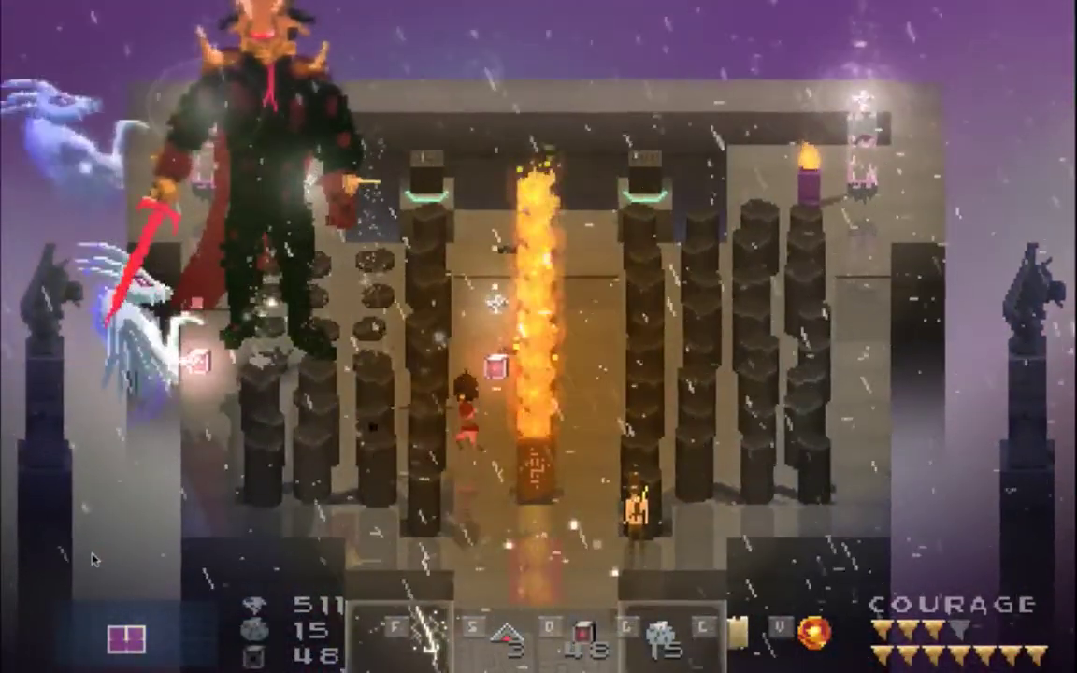
key(w)
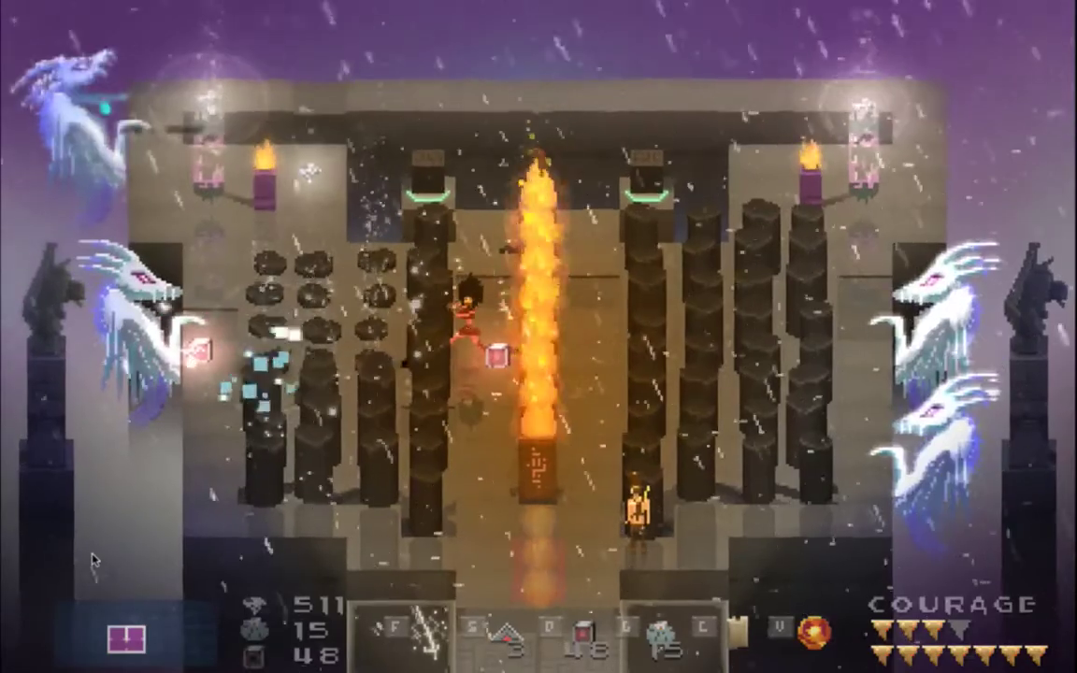
key(Up)
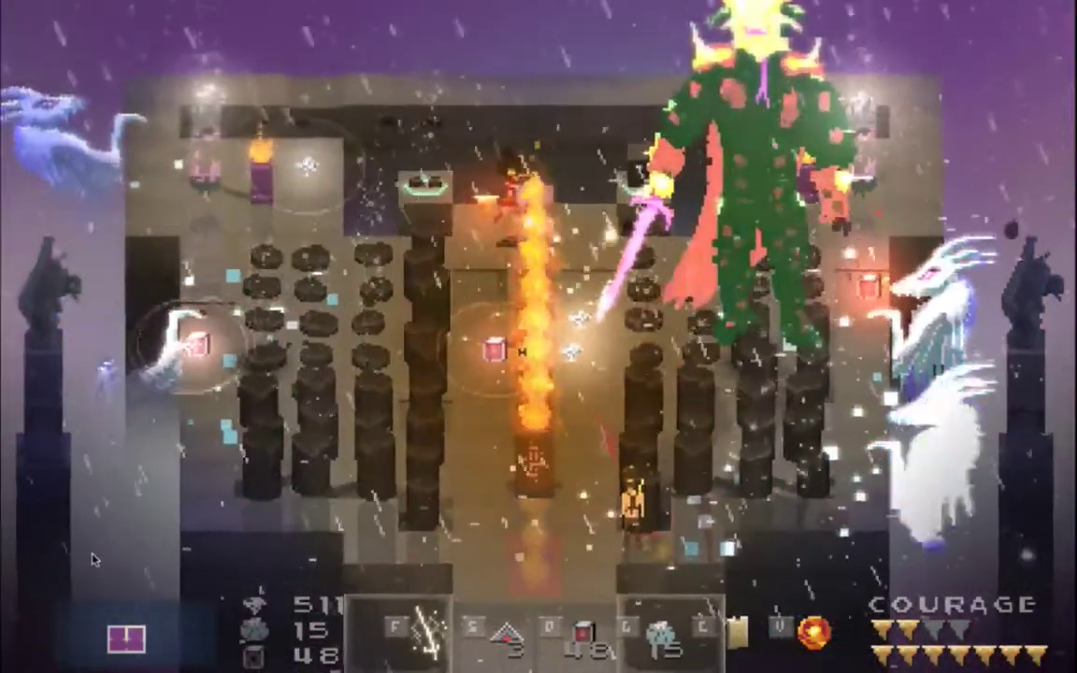
key(Right)
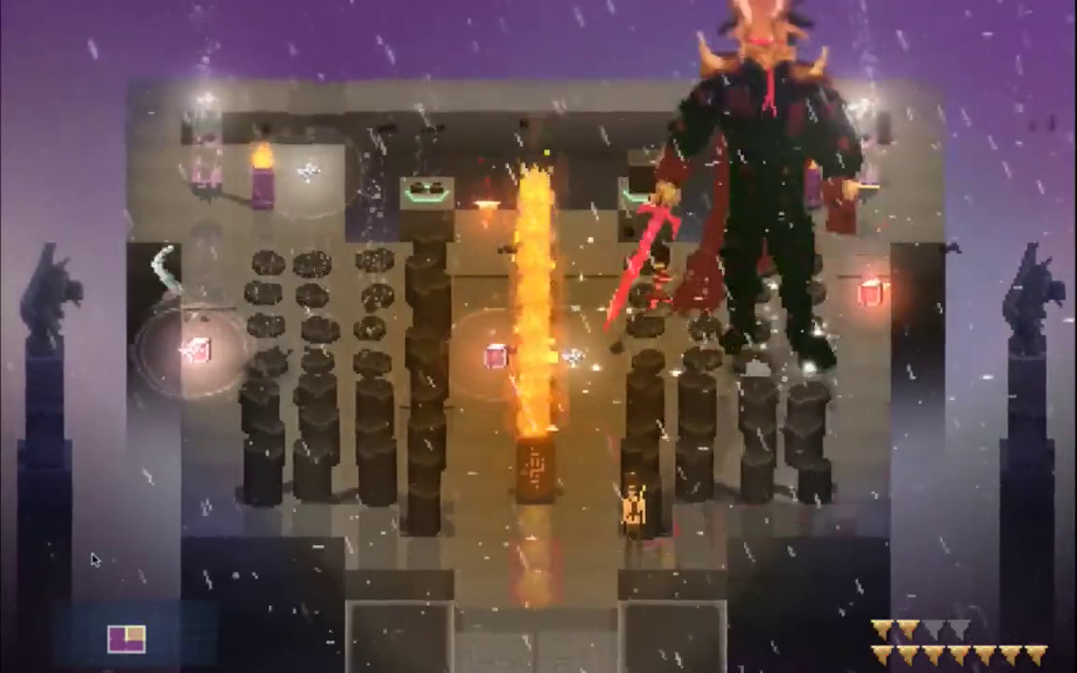
key(Left)
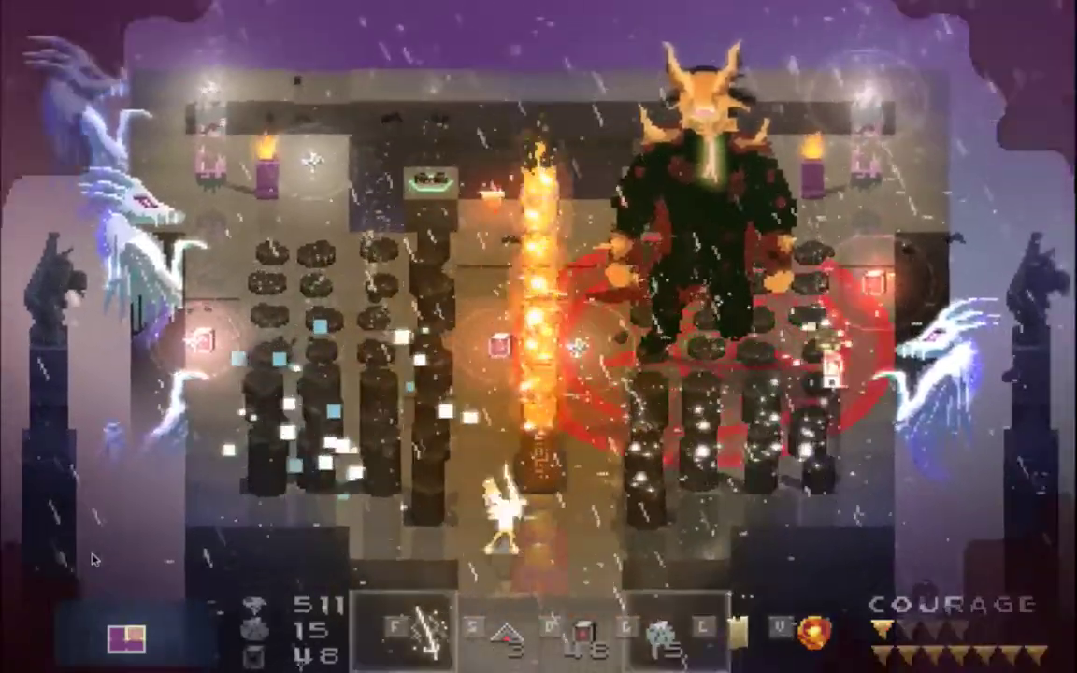
- Continue the Metatron boss fight to examine the new idle sprite in motion, and quit Songbringer
key(Right)
key(Up)
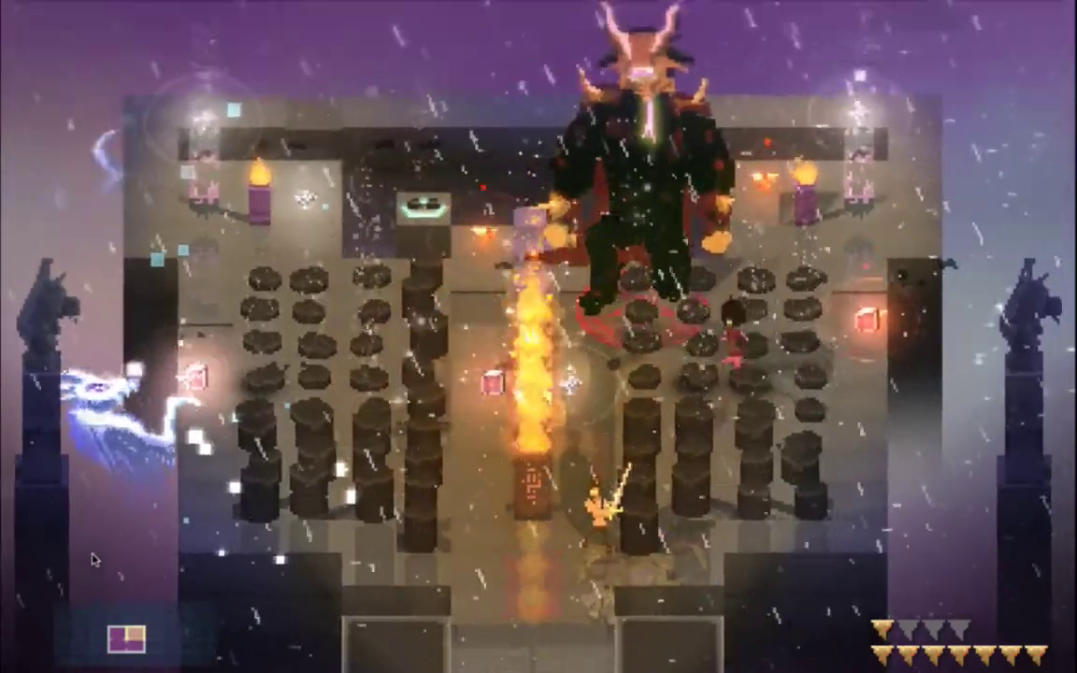
key(Left)
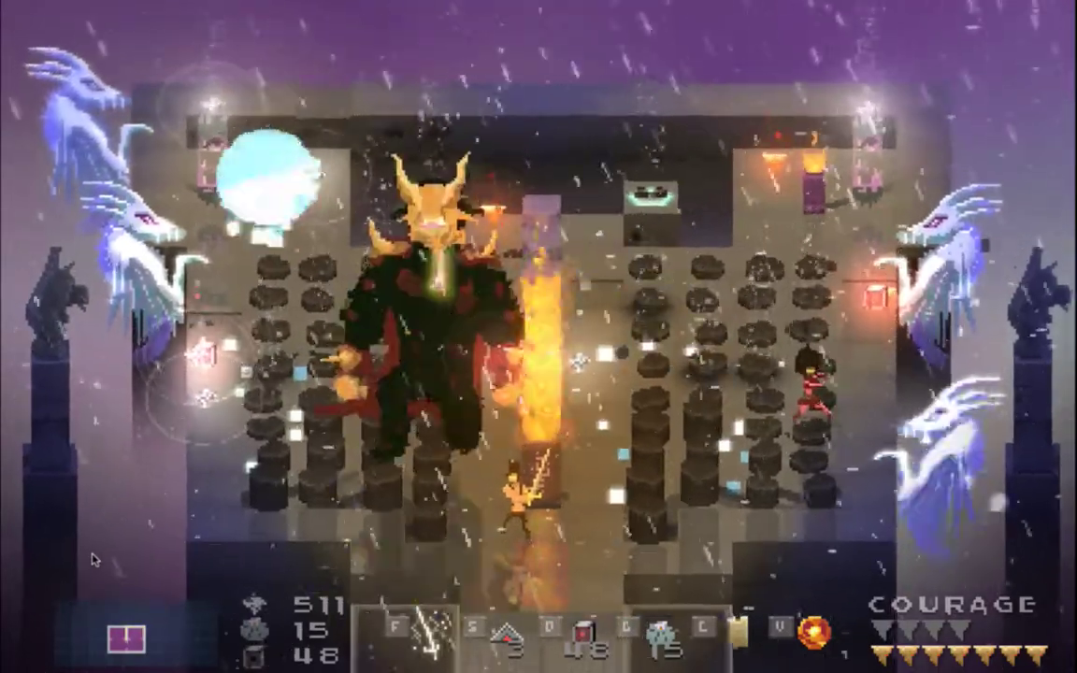
key(Right)
key(Right)
key(Up)
key(Left)
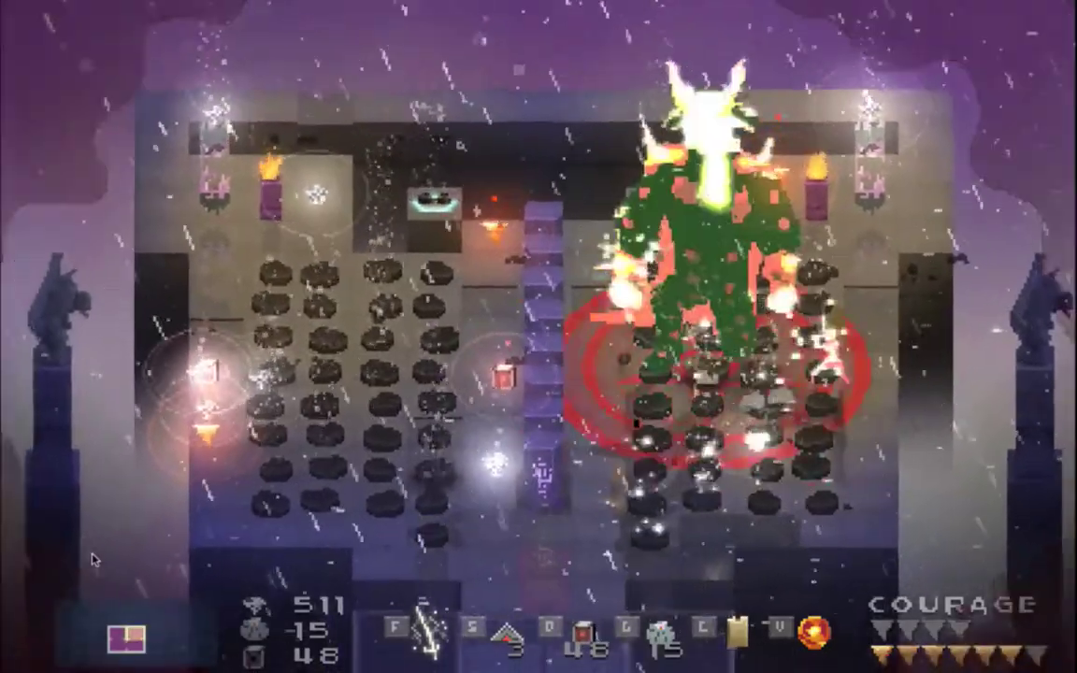
key(super+q)
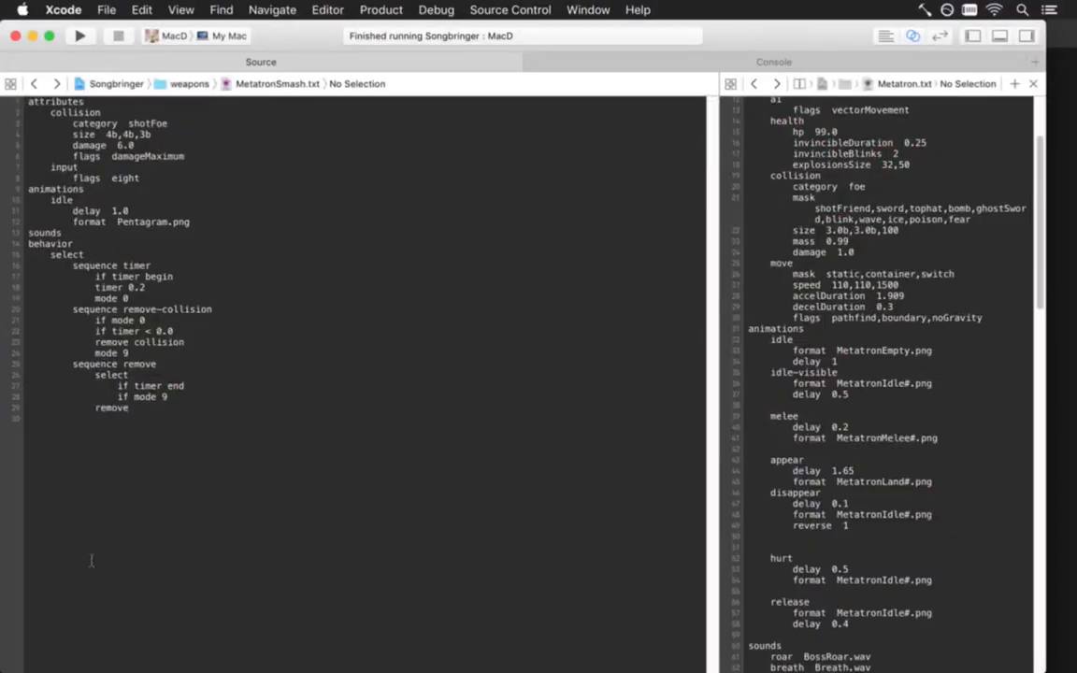
- Switch to Photoshop and compare the Layer 12 pose with Layer 10 copy by alternating their visibility, ending on Layer 12
key(super+Tab)
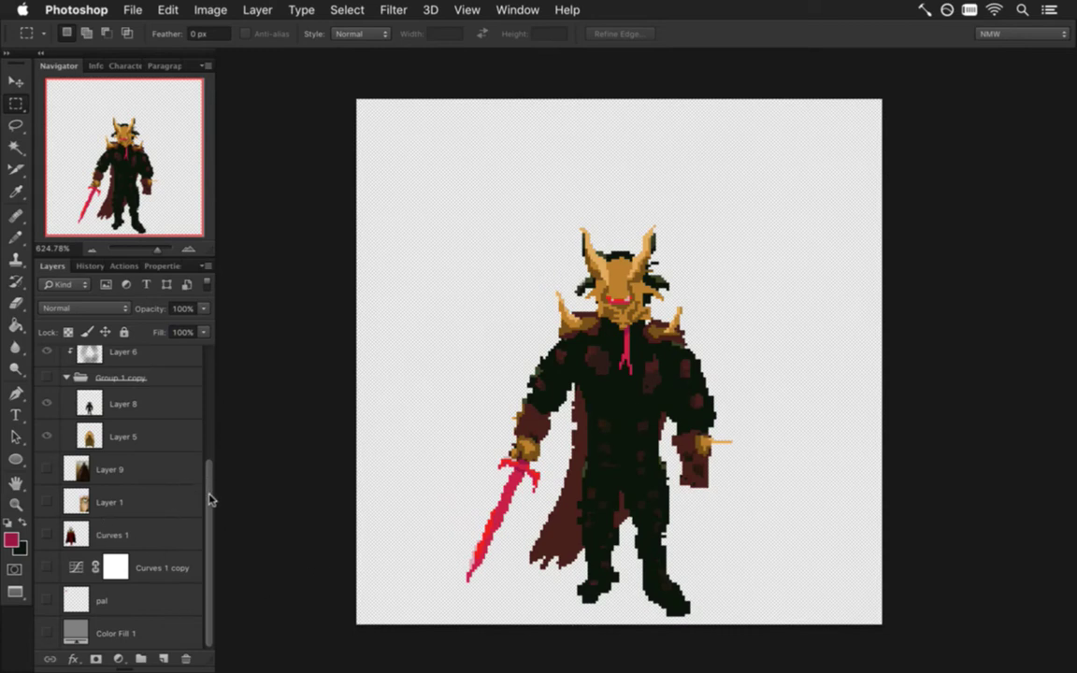
scroll(202, 439, up, 5)
click(47, 447)
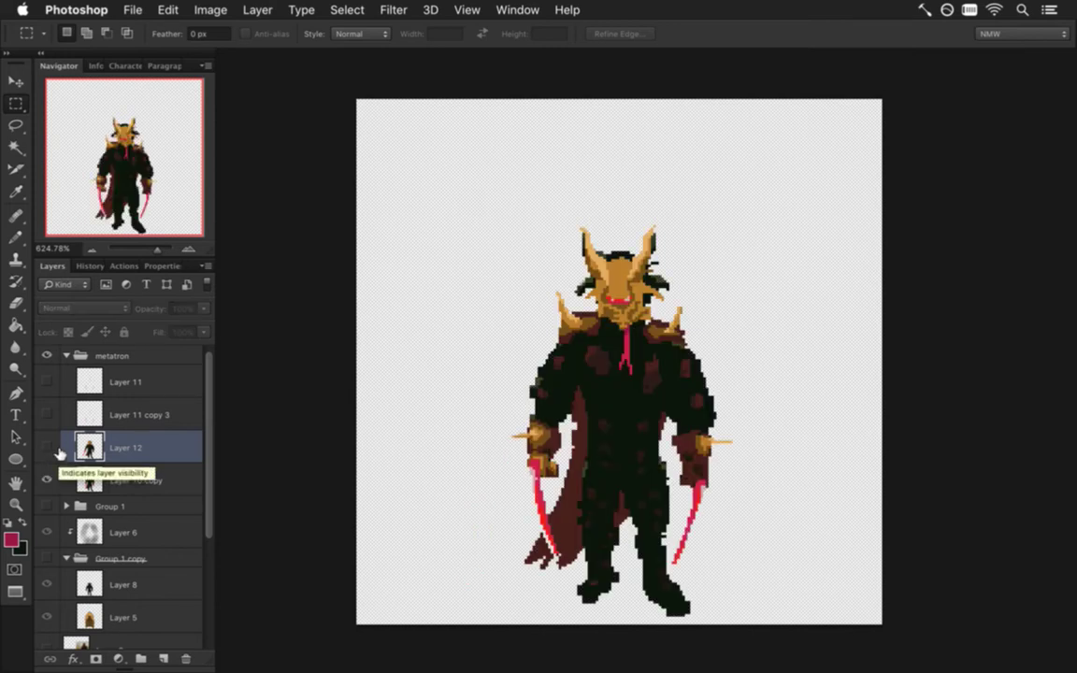
click(46, 479)
click(47, 447)
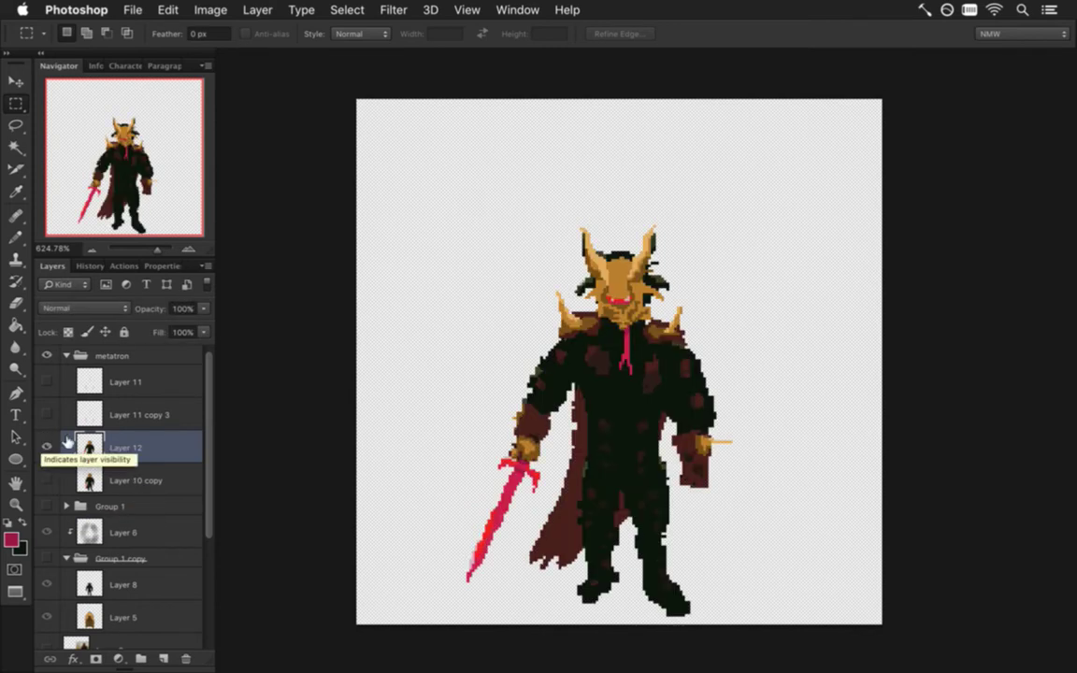
scroll(578, 455, up, 2)
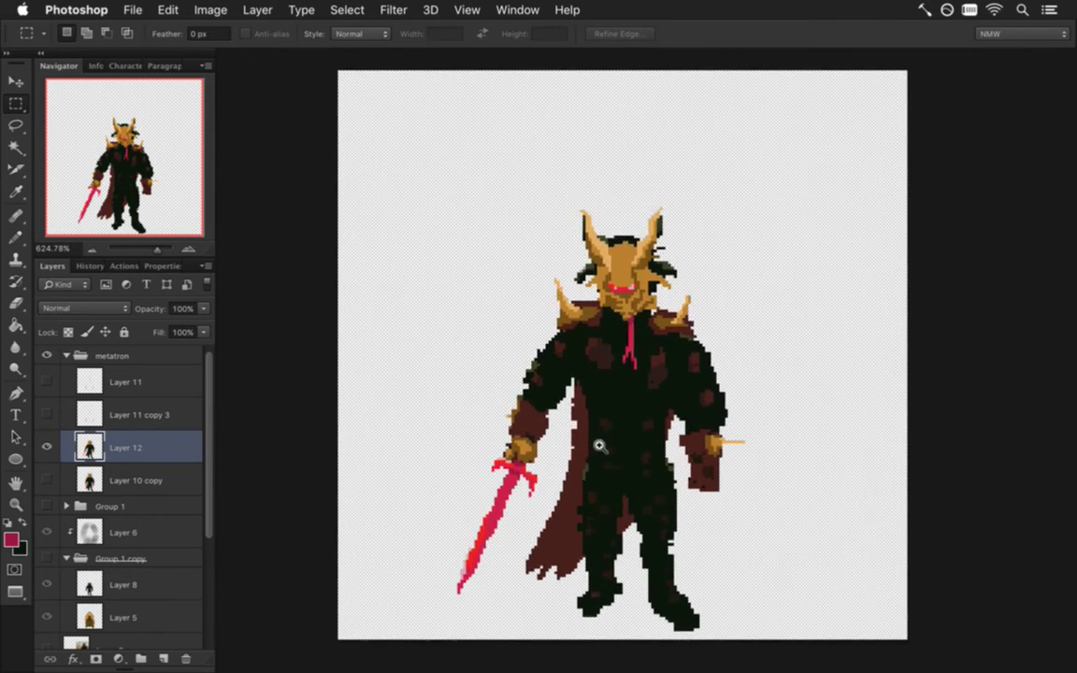
- Show the Color Fill 1 background and duplicate Layer 12, keeping only the copy visible for further edits
drag(209, 495, 183, 606)
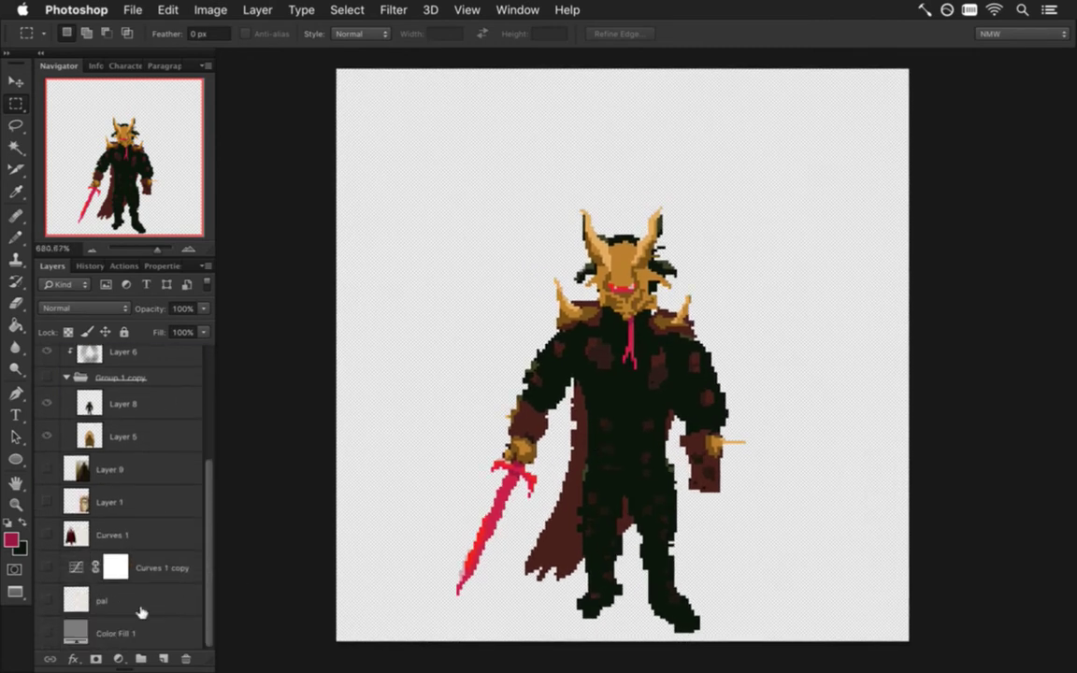
click(47, 633)
key(super+alt+shift+s)
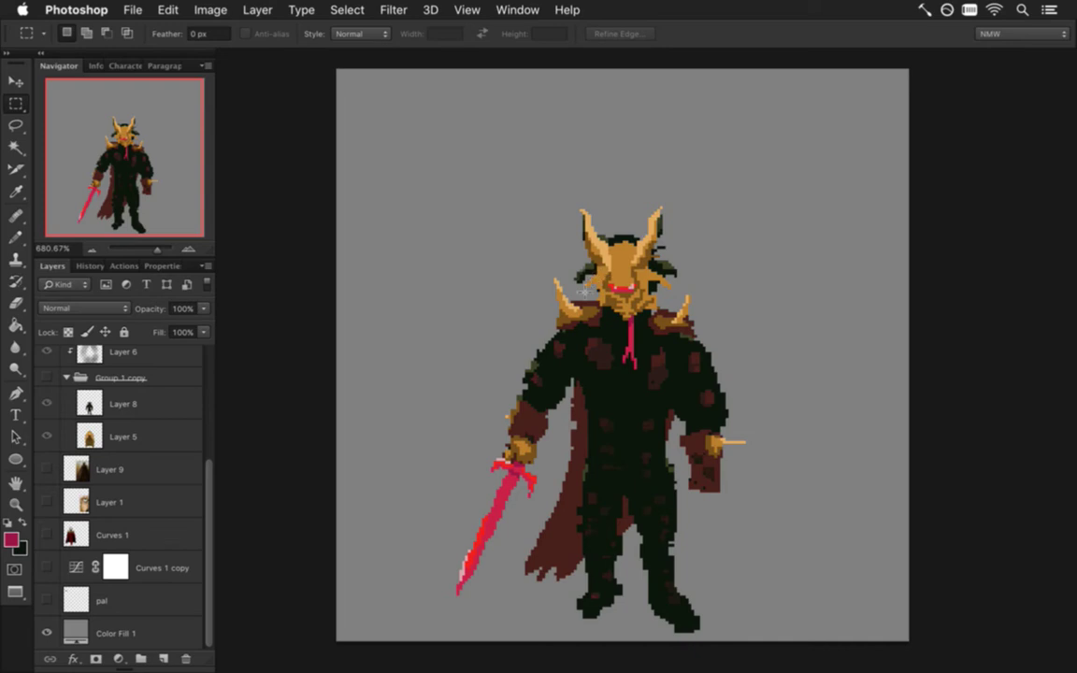
drag(205, 510, 193, 384)
click(48, 445)
click(47, 446)
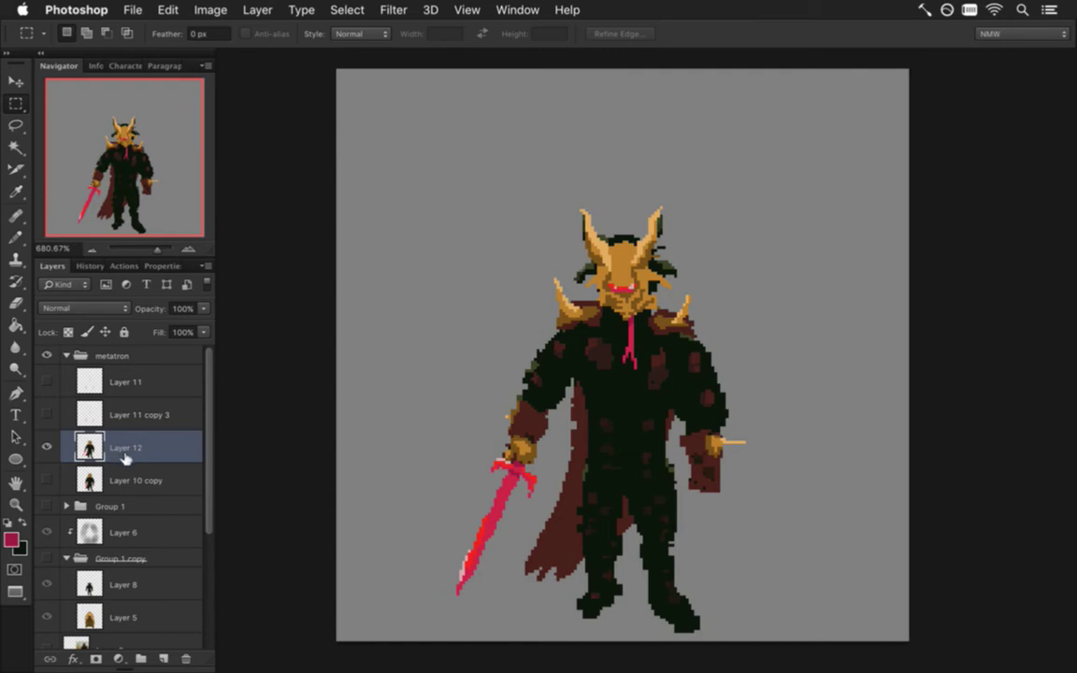
key(super+j)
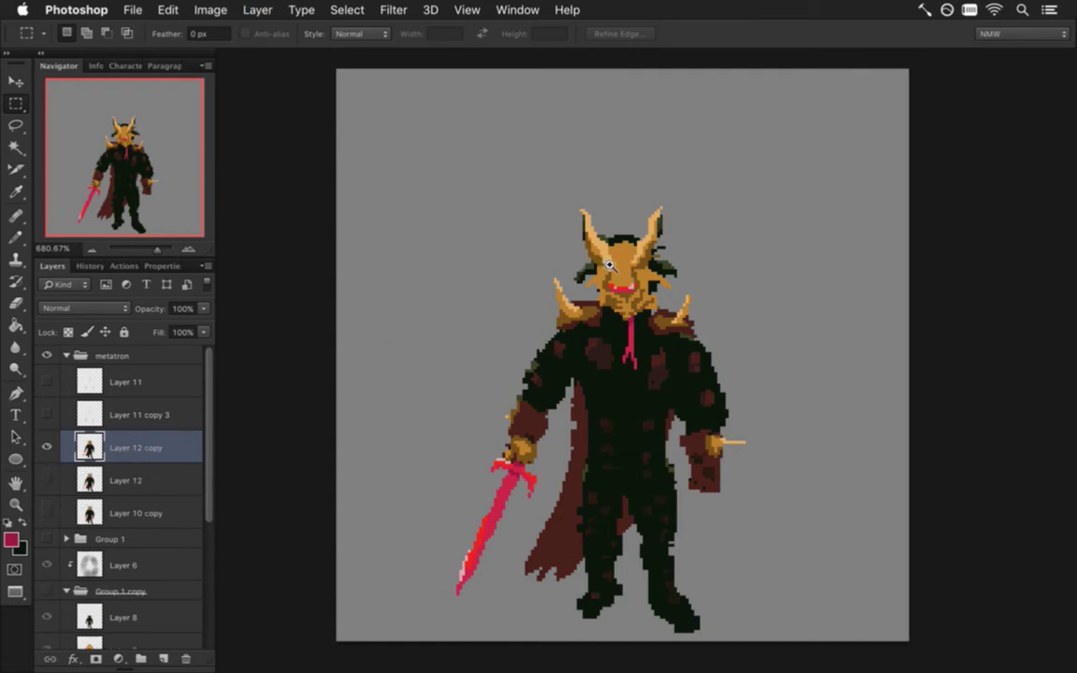
- Erase the dark hair tuft on the viewer's left side of the mask with the one-pixel Eraser on Layer 12 copy
scroll(609, 265, up, 5)
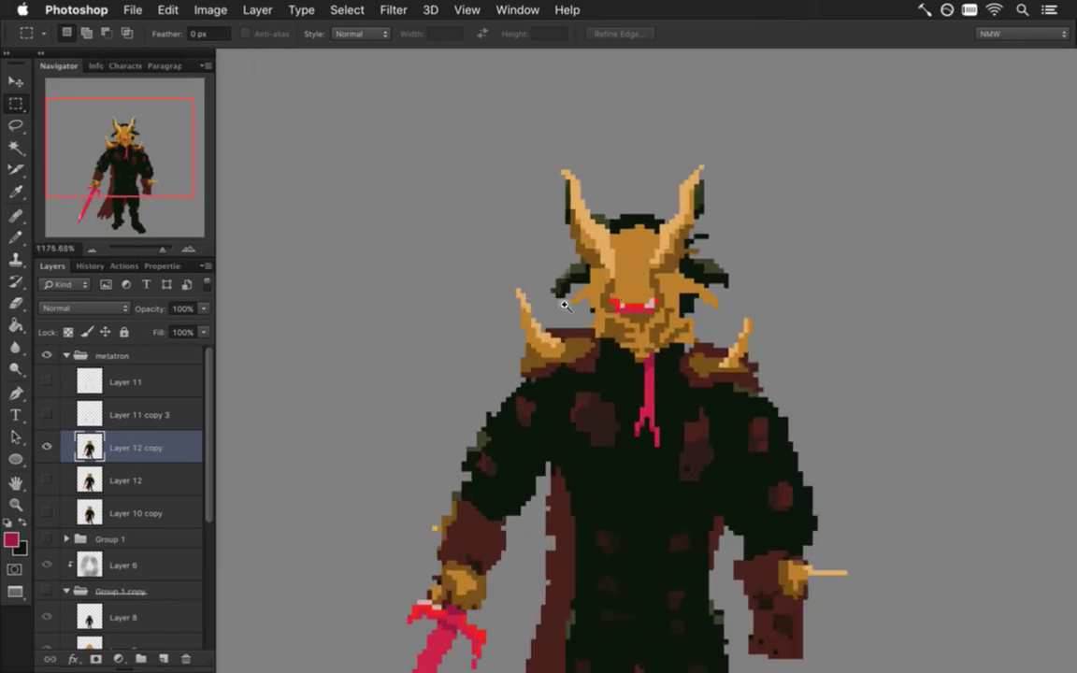
scroll(558, 304, up, 2)
key(e)
mouse_move(564, 282)
mouse_down()
mouse_move(560, 302)
mouse_move(568, 286)
mouse_up()
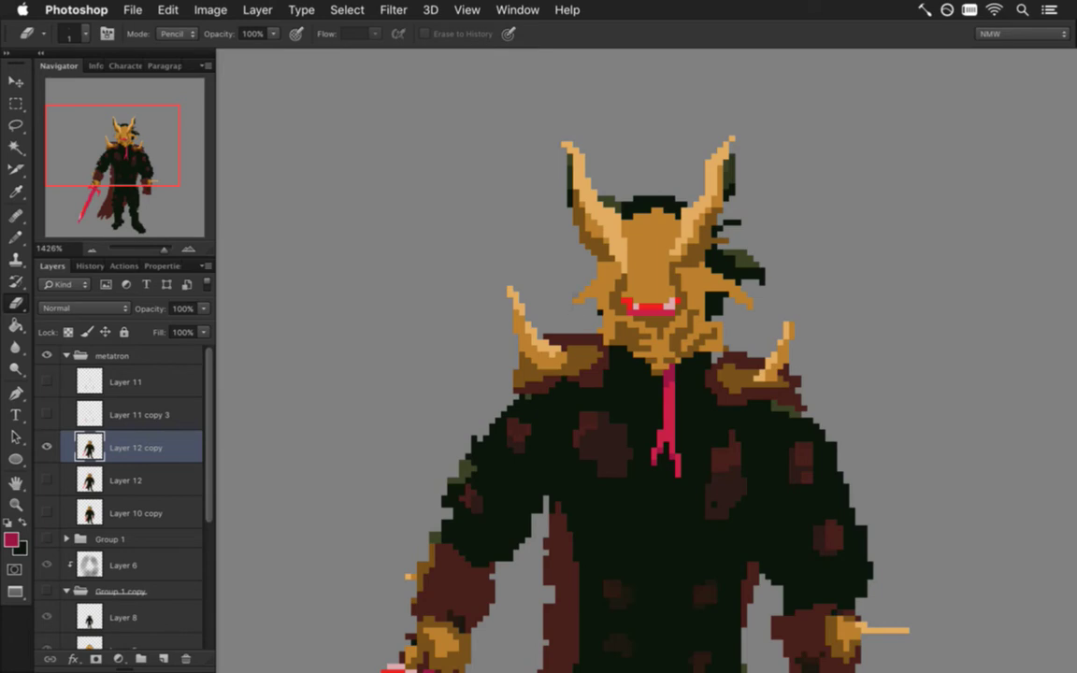
- Sample the olive green from the edge of the left horn and pencil shadow pixels beneath the left cheek spike
key(i)
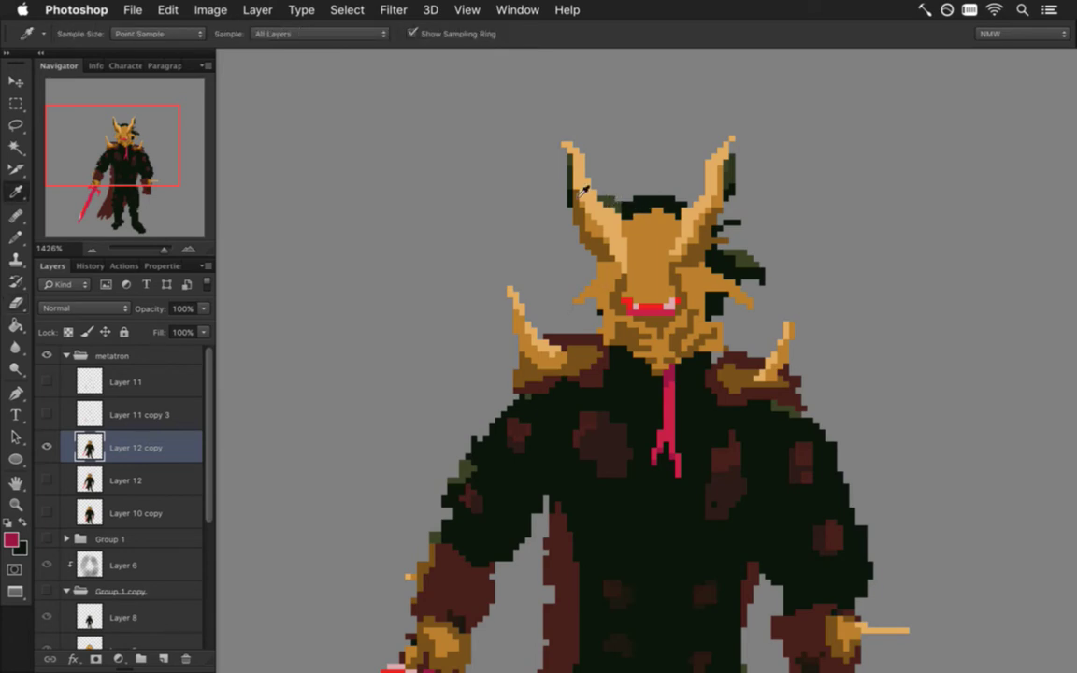
click(570, 167)
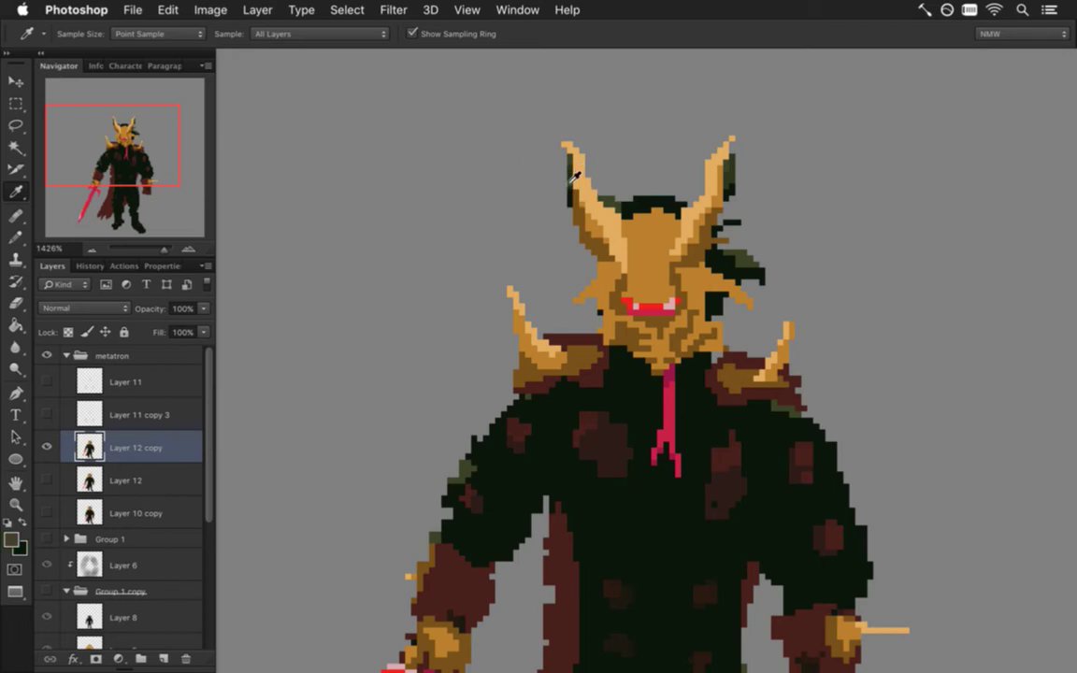
key(b)
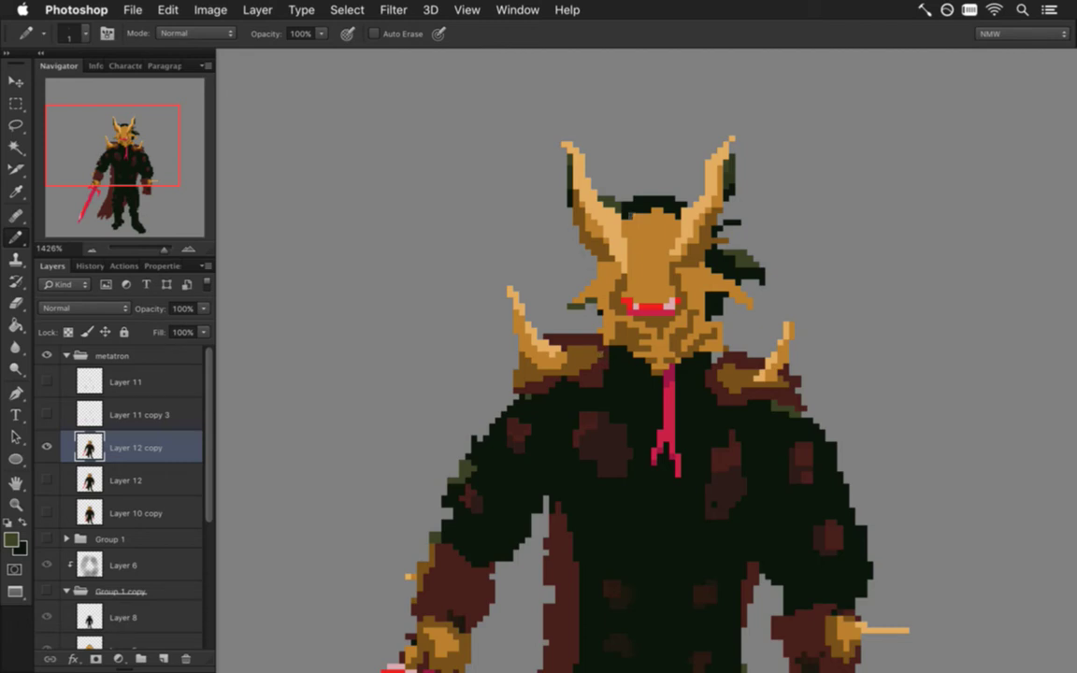
key(i)
key(e)
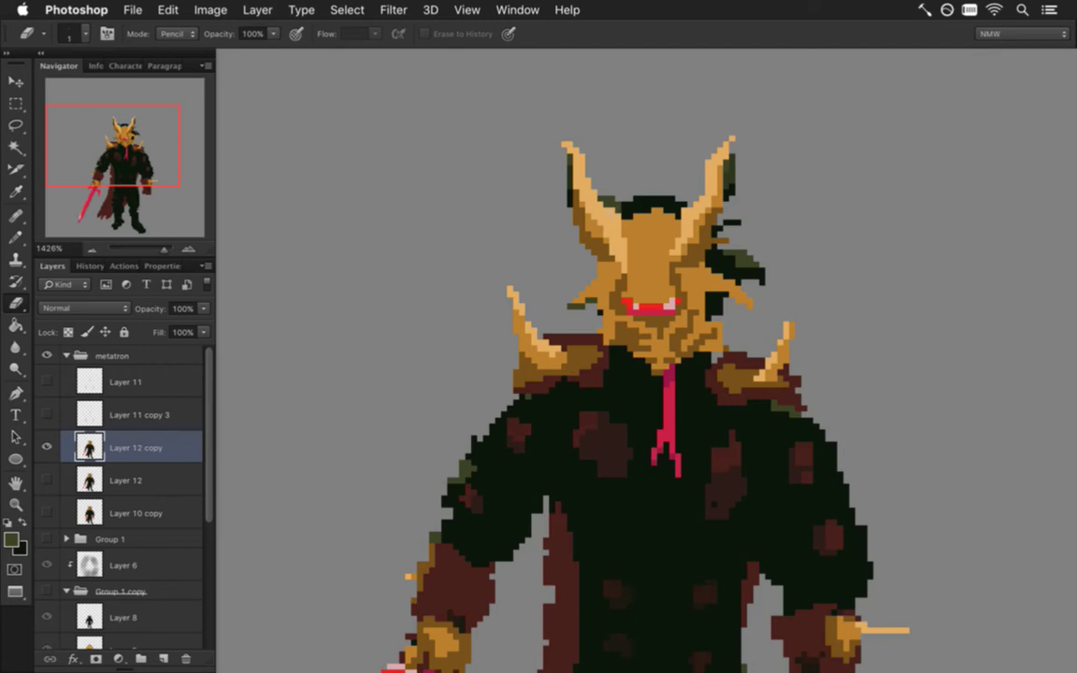
- Remove the olive patch beside the left horn and repaint the black hair atop the head in golden browns with the Pencil
key(i)
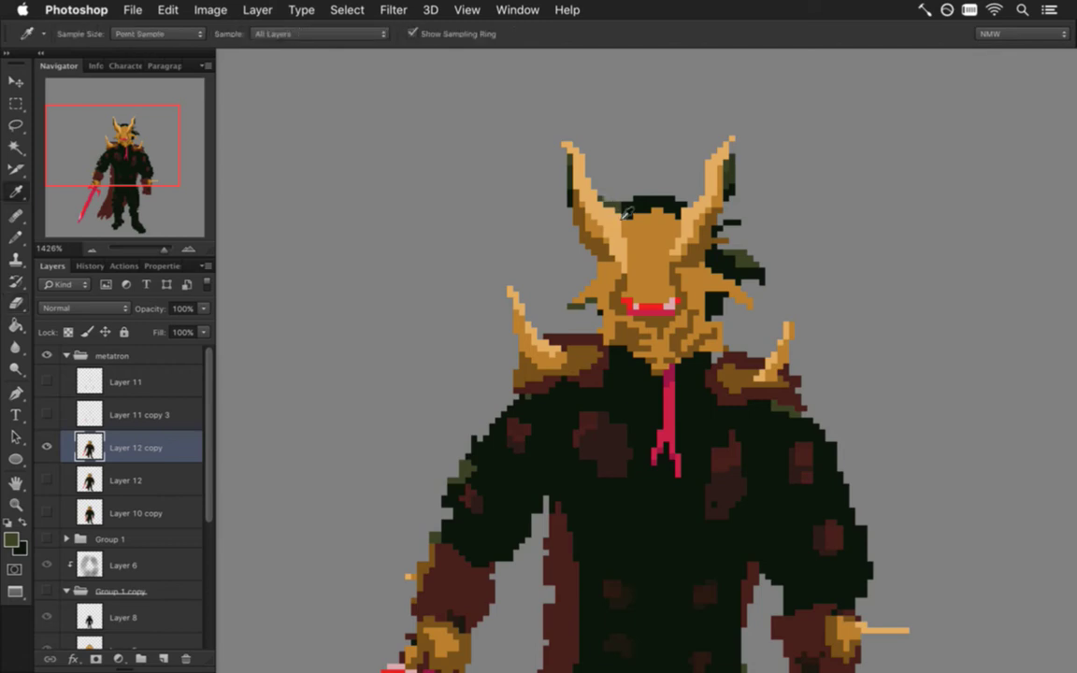
key(b)
key(5)
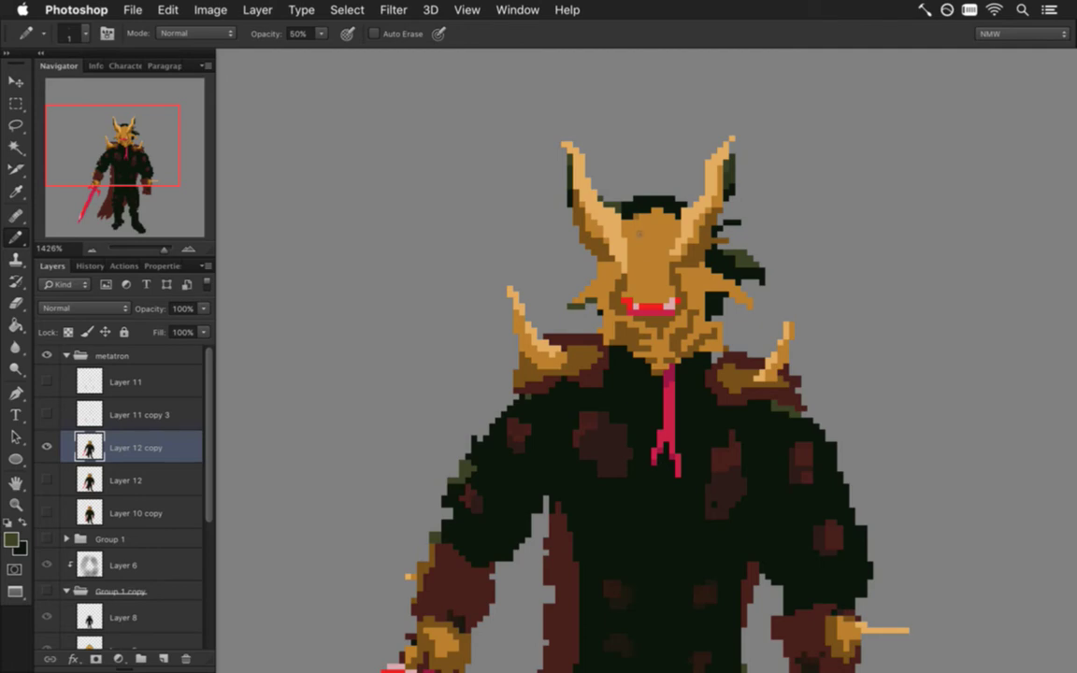
alt+click(575, 188)
alt+click(581, 201)
key(0)
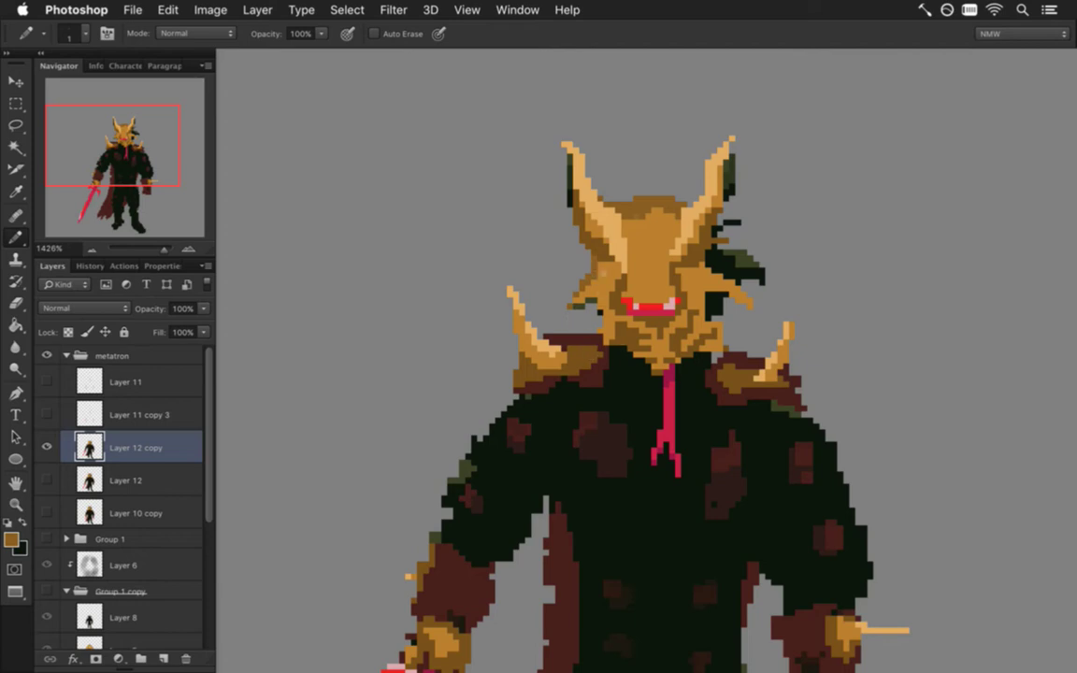
- Erase the dark hair tufts on the right side of the head and pencil dark brown along the head's edge behind the horn
alt+click(604, 269)
key(e)
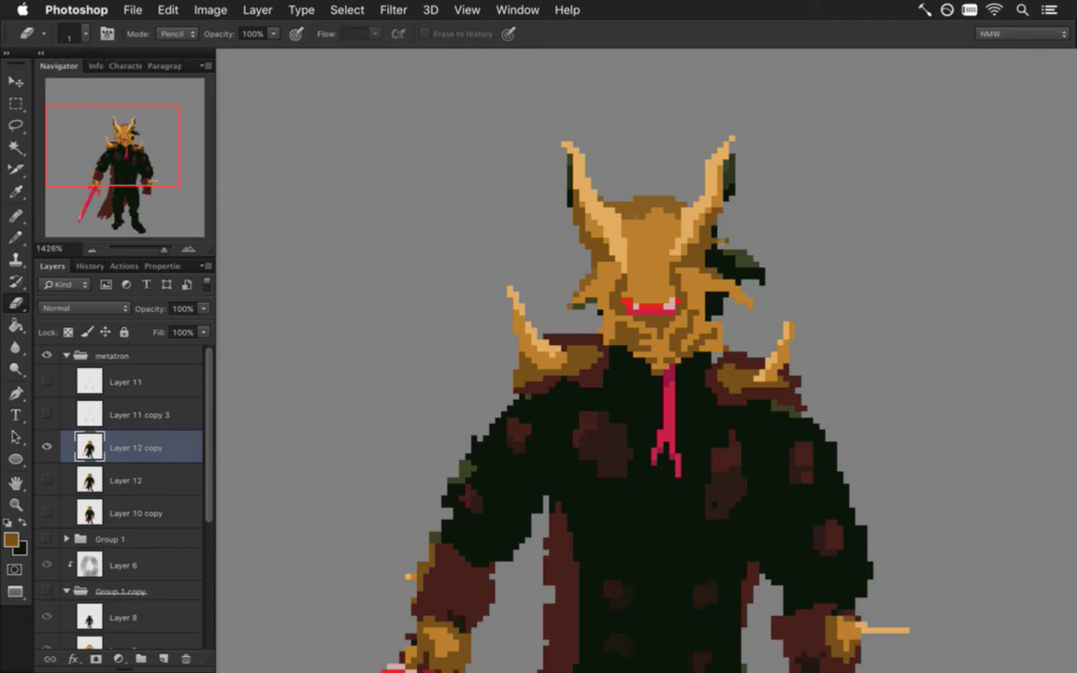
mouse_move(736, 266)
mouse_down()
mouse_move(724, 256)
mouse_move(762, 280)
mouse_move(725, 276)
mouse_move(735, 281)
mouse_move(718, 264)
mouse_up()
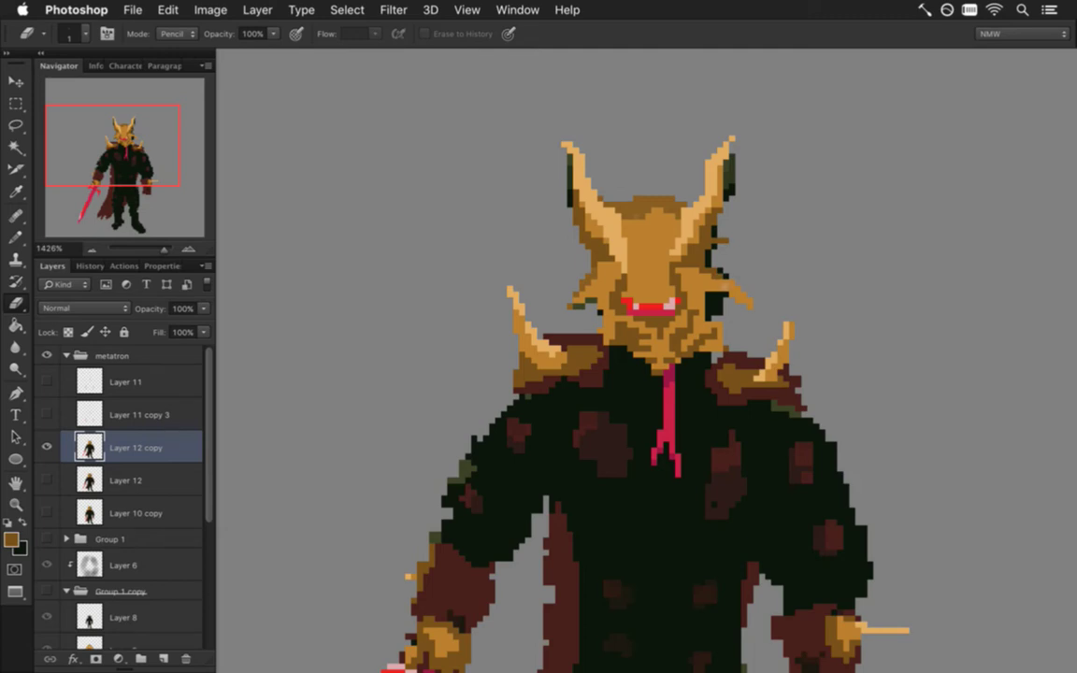
key(b)
drag(708, 265, 707, 252)
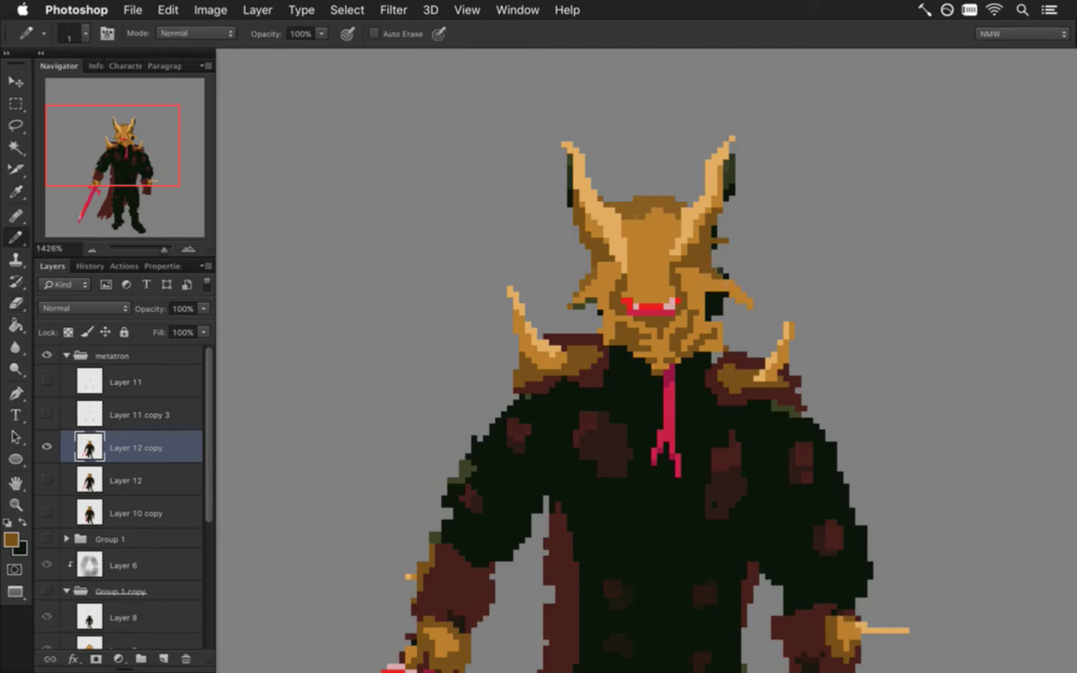
- Sample the near-black colour and pencil small shadows at the side of the head below the left horn
alt+click(540, 238)
alt+click(650, 229)
alt+click(592, 258)
click(597, 268)
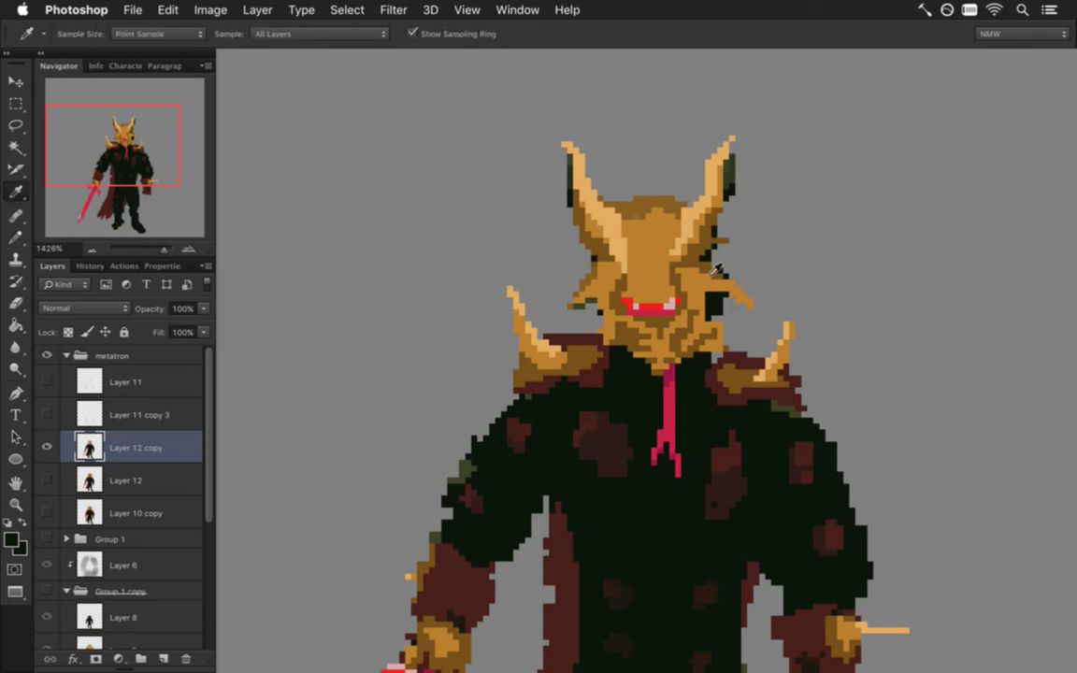
- Reshape the right cheek spike with dark brown and near-black shading, and trim its tip shorter with the Eraser
alt+click(631, 241)
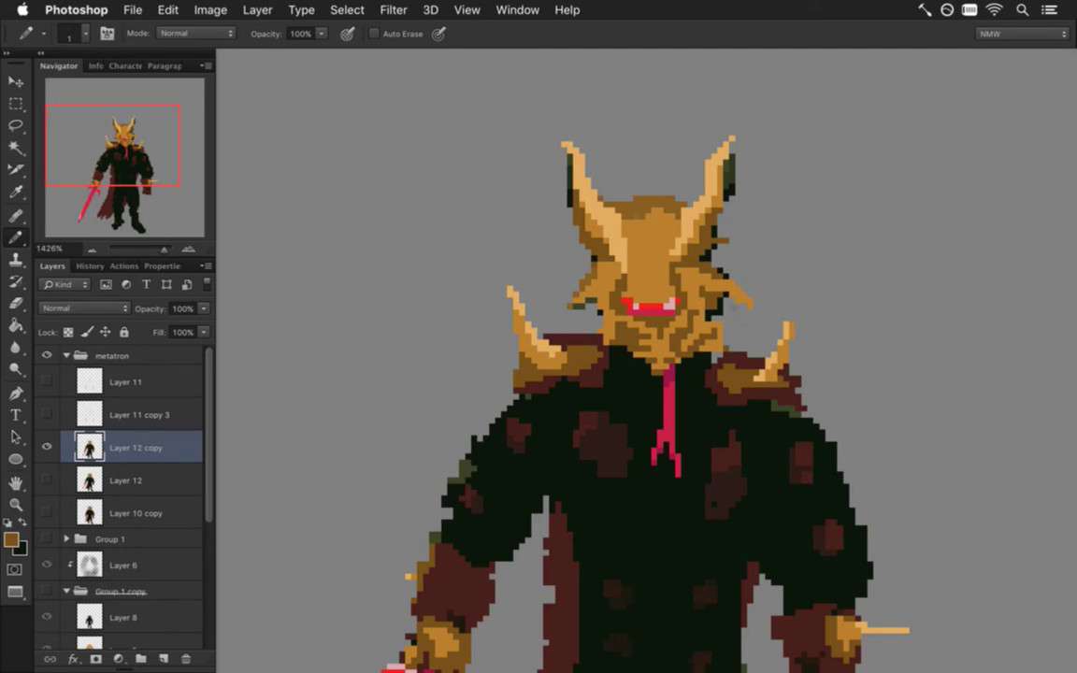
key(alt)
alt+click(725, 315)
key(e)
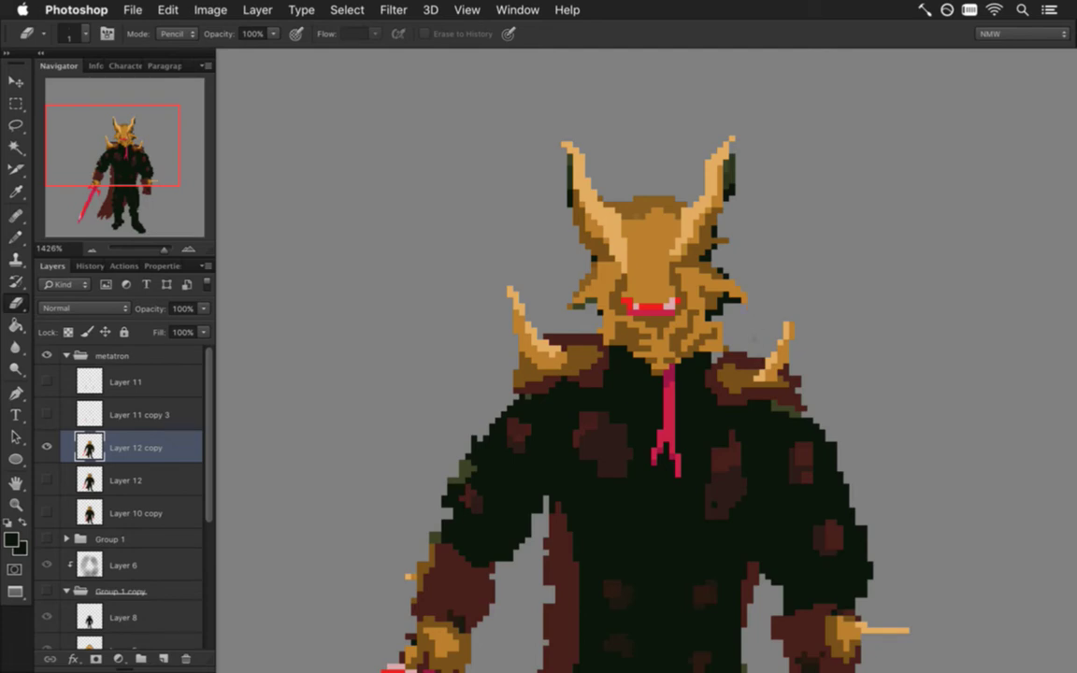
- Sample the mask's browns and pencil a pattern of short dark markings down the forehead between the horns
key(b)
alt+click(638, 262)
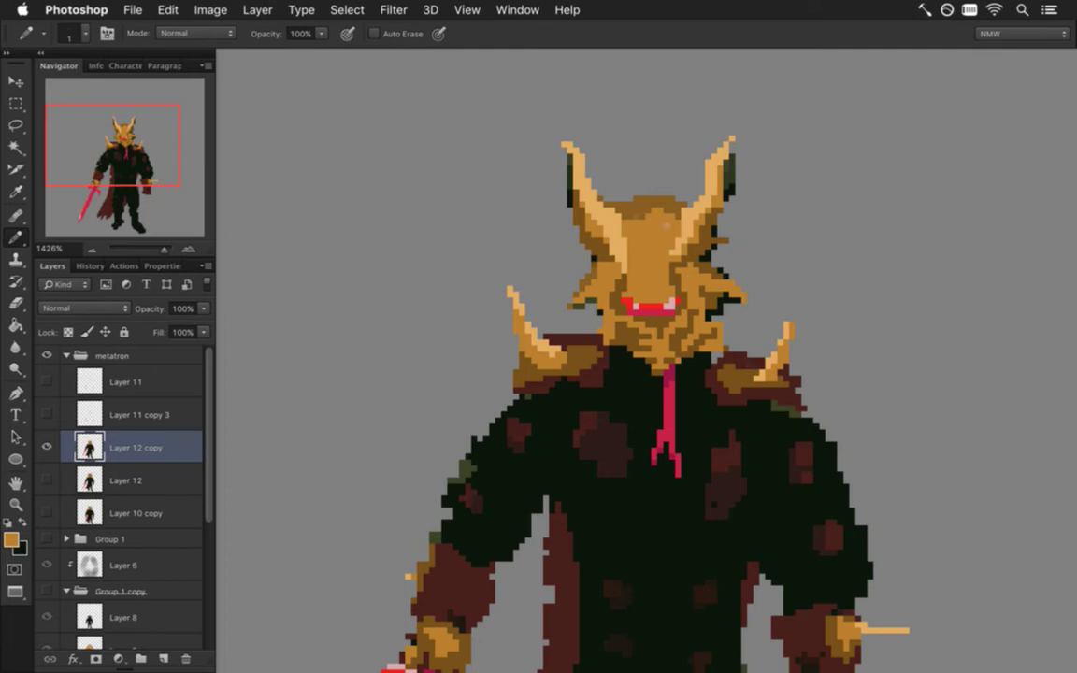
alt+click(582, 192)
click(648, 246)
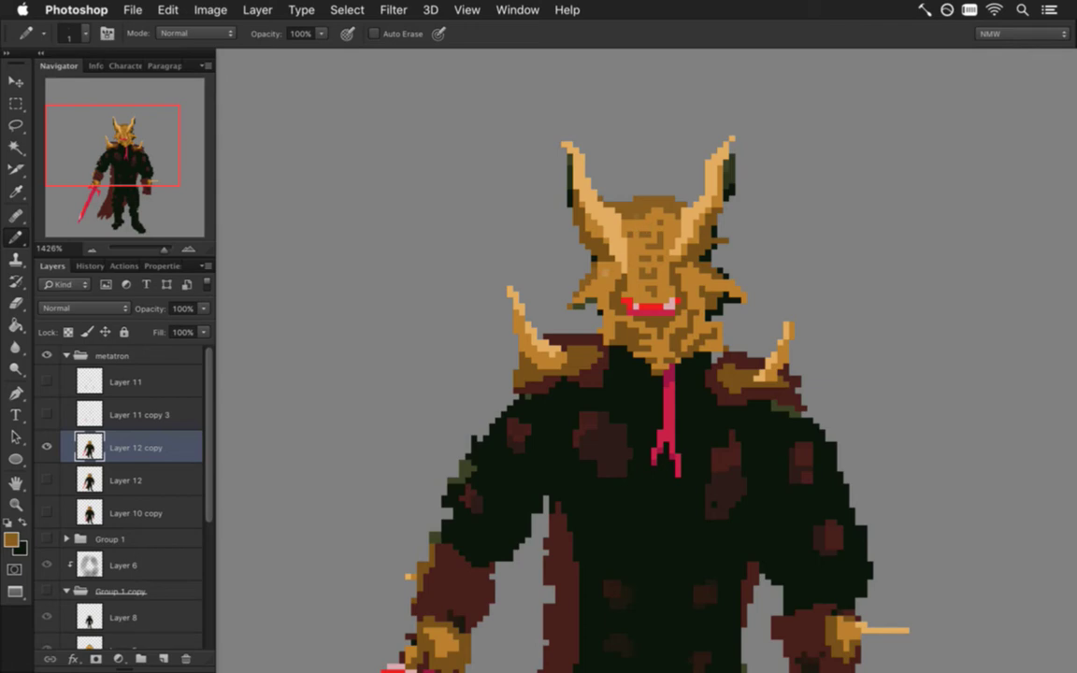
- Mix a mid-brown with the Pencil at 50% opacity and soften the forehead markings with Paint Bucket fills, undoing the unwanted fill
key(i)
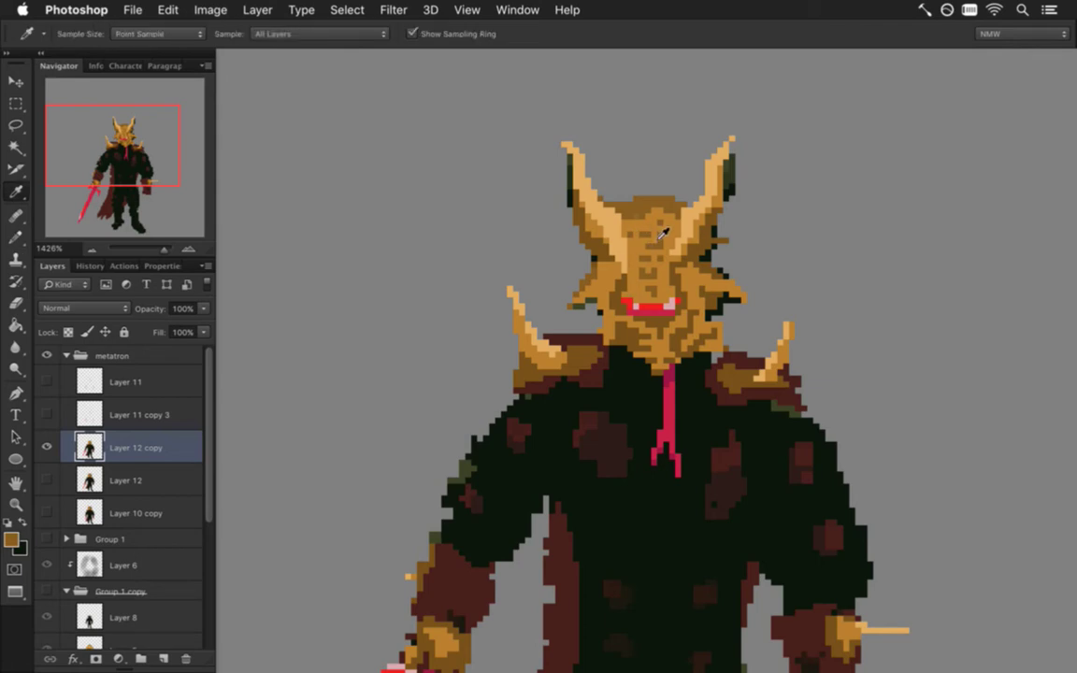
key(b)
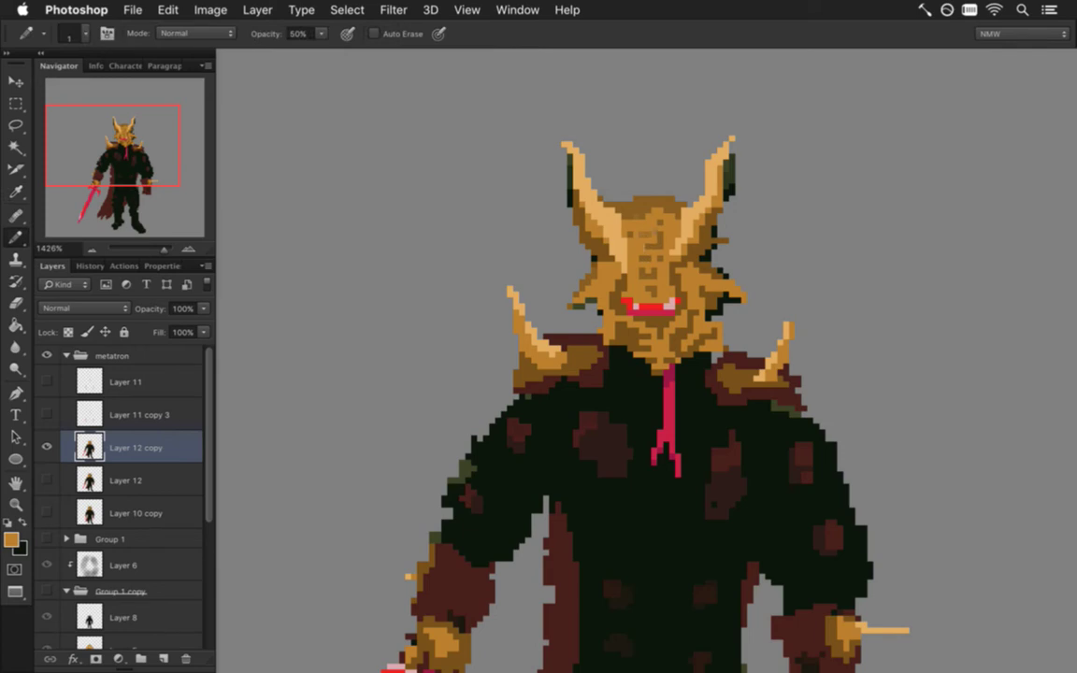
alt+click(586, 214)
key(g)
click(660, 246)
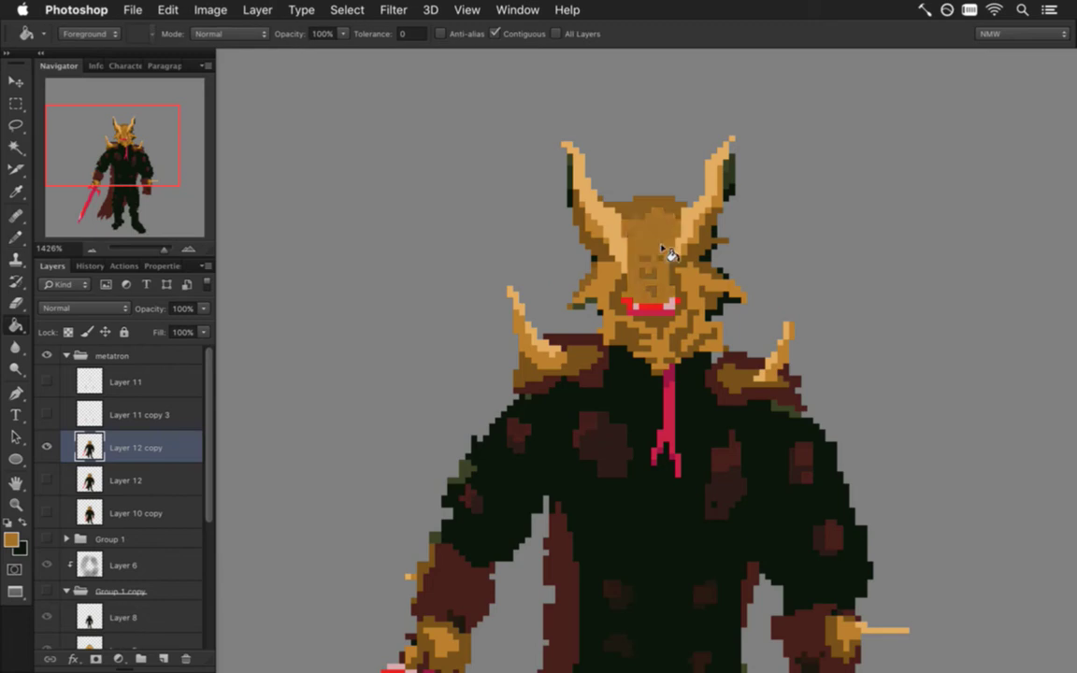
key(super+z)
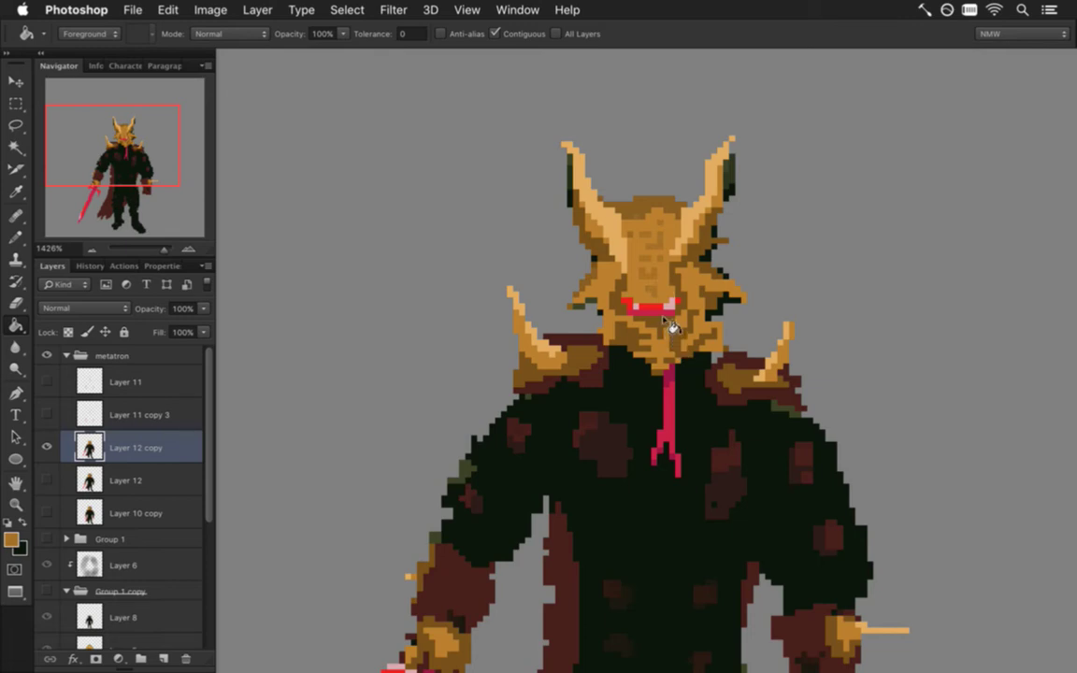
- Return the Pencil to 100% opacity and save the document, undoing the stray forehead pixel
alt+click(673, 294)
key(i)
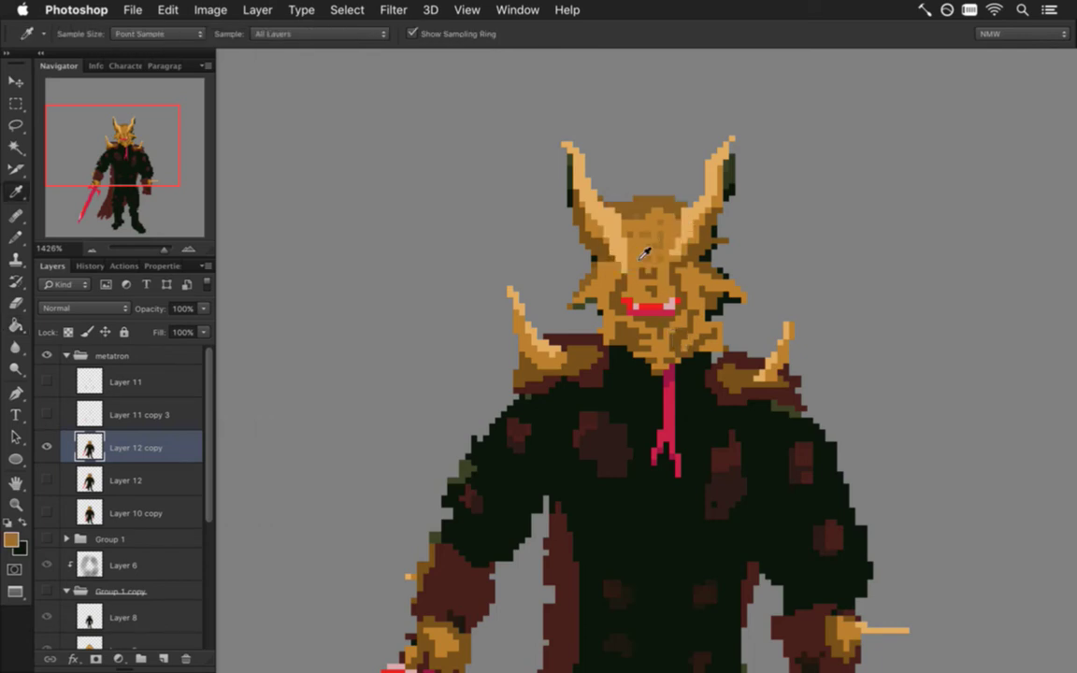
key(b)
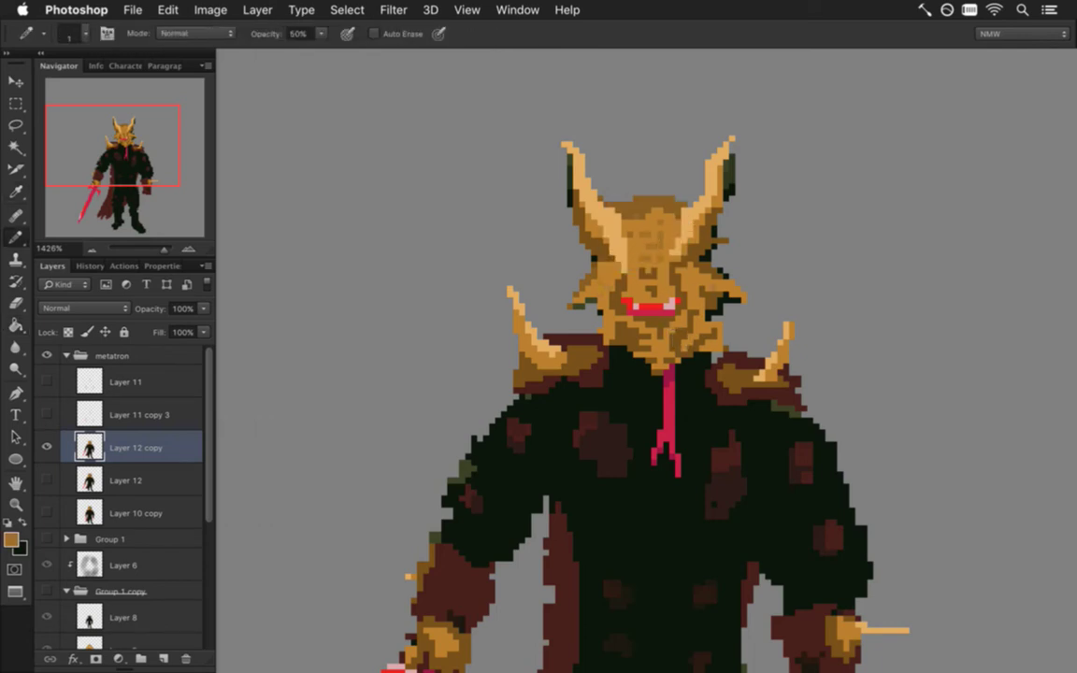
key(0)
key(super+s)
click(649, 226)
key(super+z)
- Try raising the top of the head between the horns with dark brown pencil strokes, and undo them
key(i)
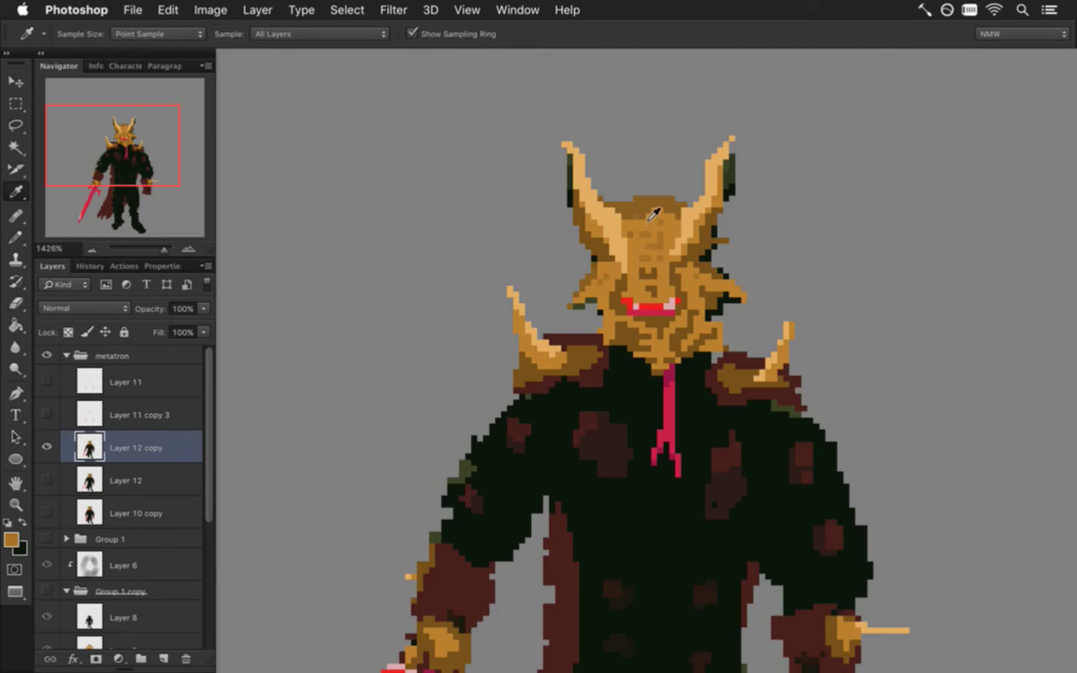
click(581, 193)
key(b)
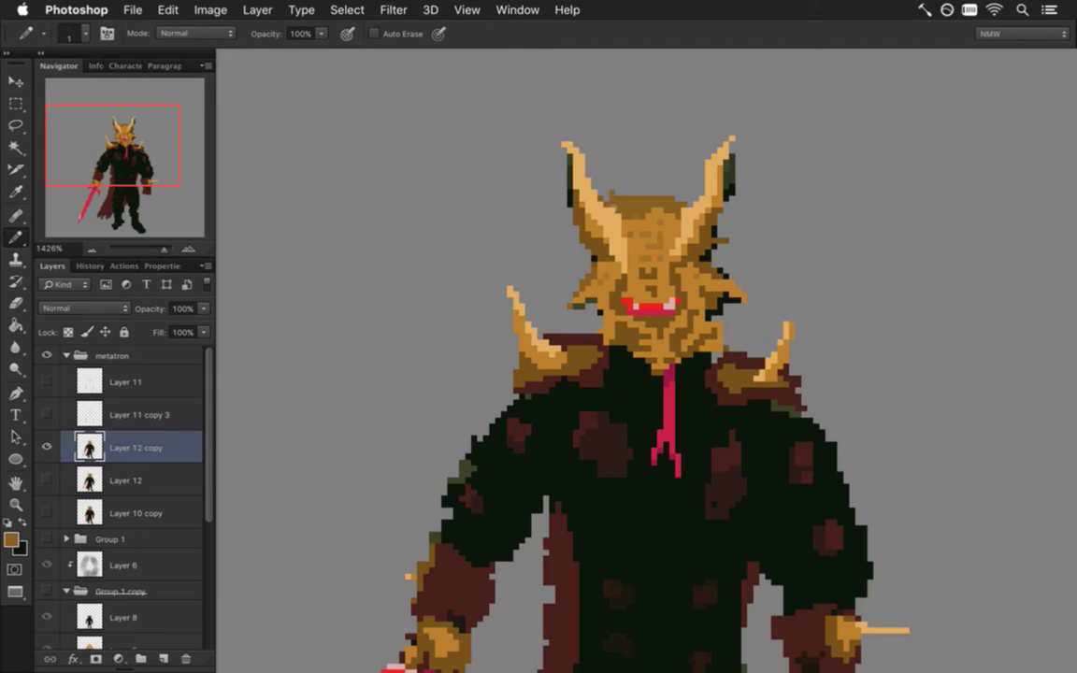
mouse_move(637, 187)
mouse_down()
mouse_move(672, 187)
mouse_move(641, 192)
mouse_up()
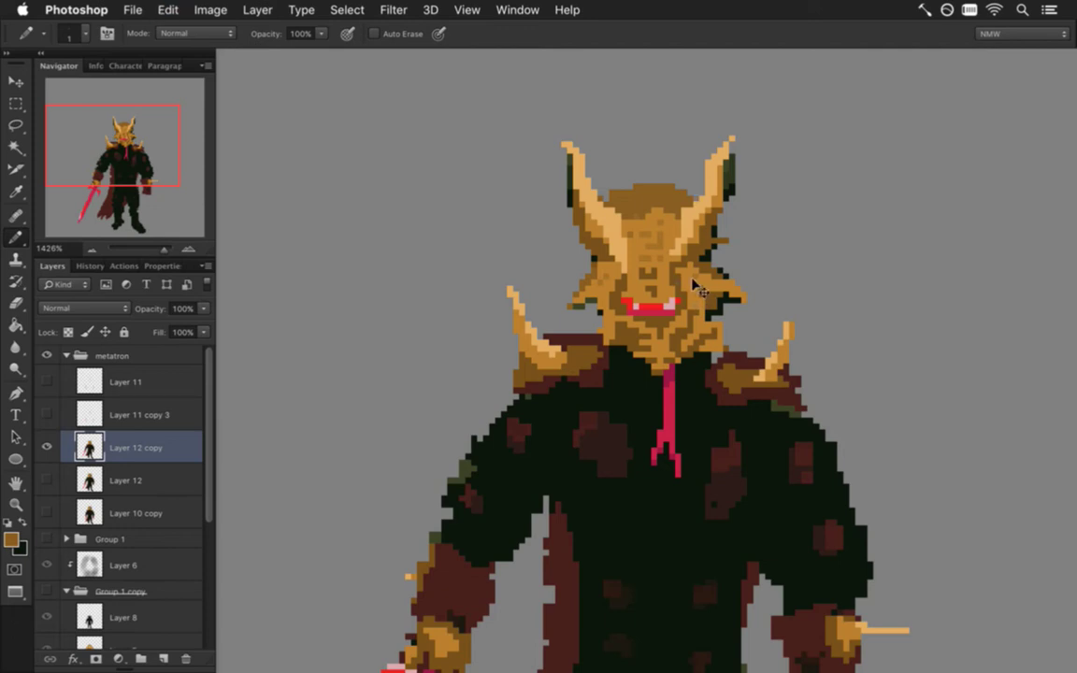
key(super+alt+z)
key(super+alt+z)
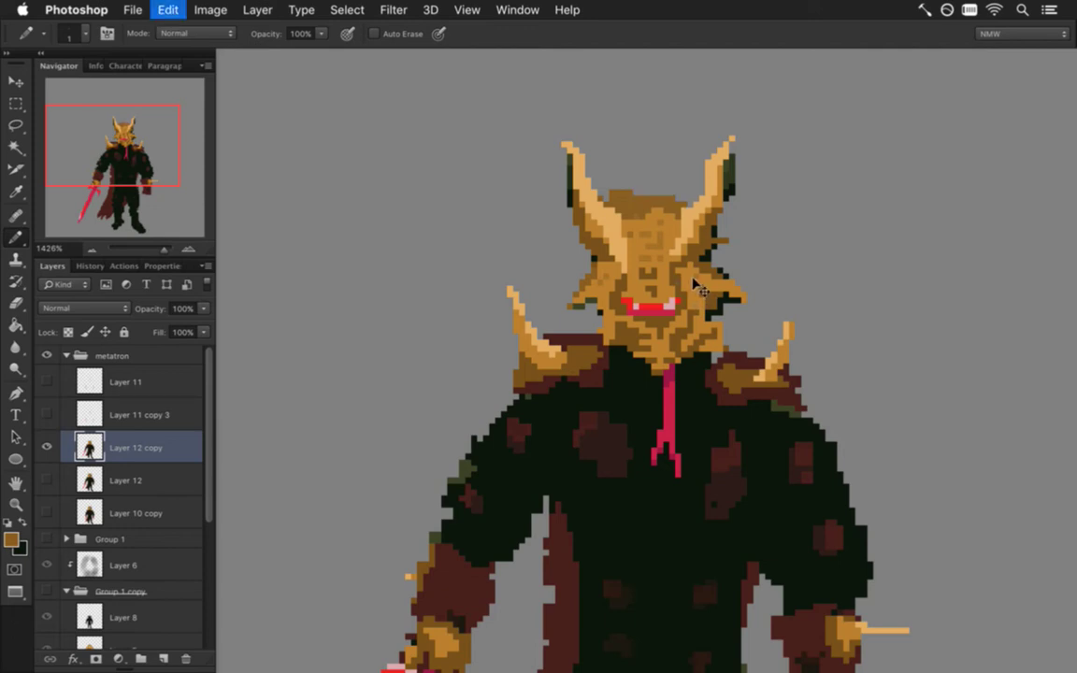
key(super+alt+z)
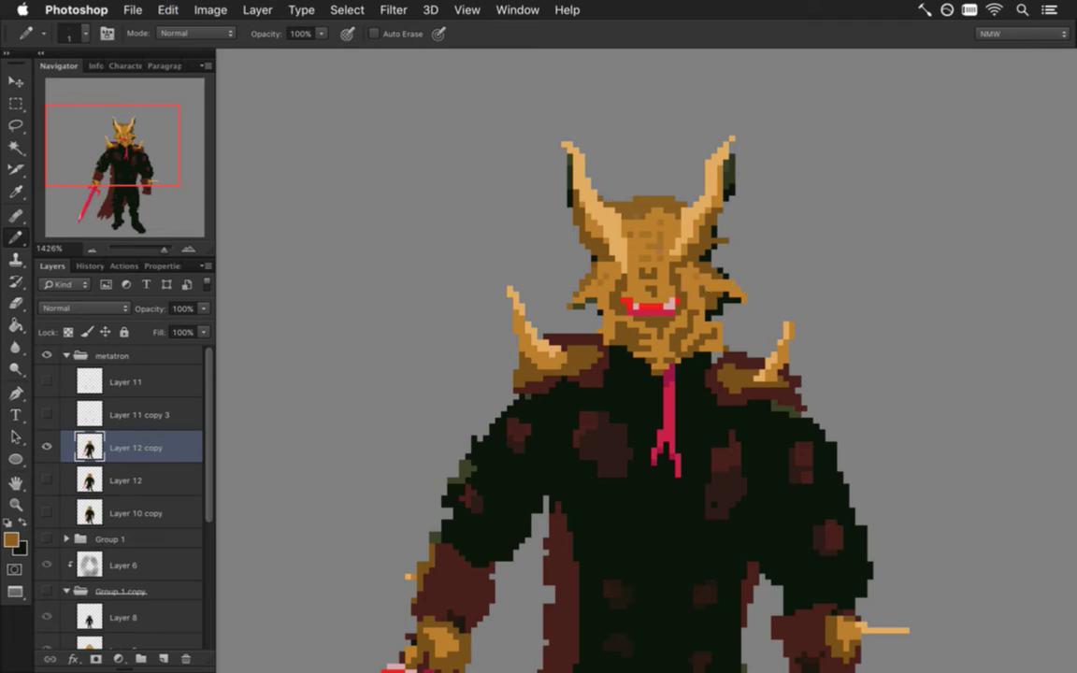
- Sample the near-black beside the horn and pencil a low rounded cap over the top of the head
key(i)
click(655, 226)
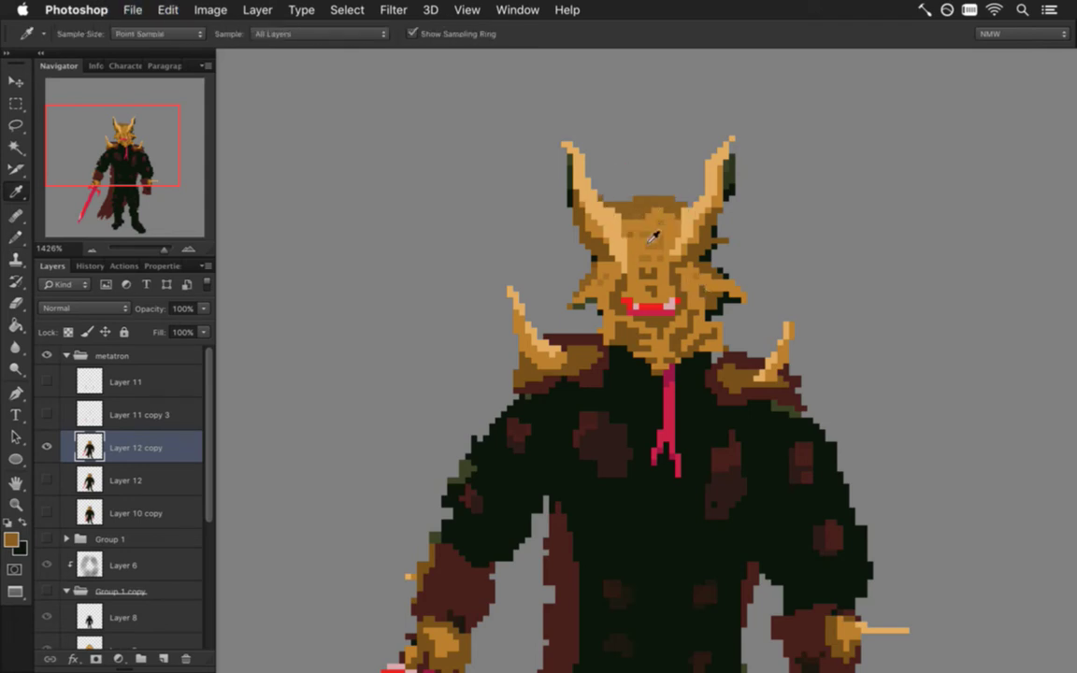
click(572, 204)
key(b)
click(611, 198)
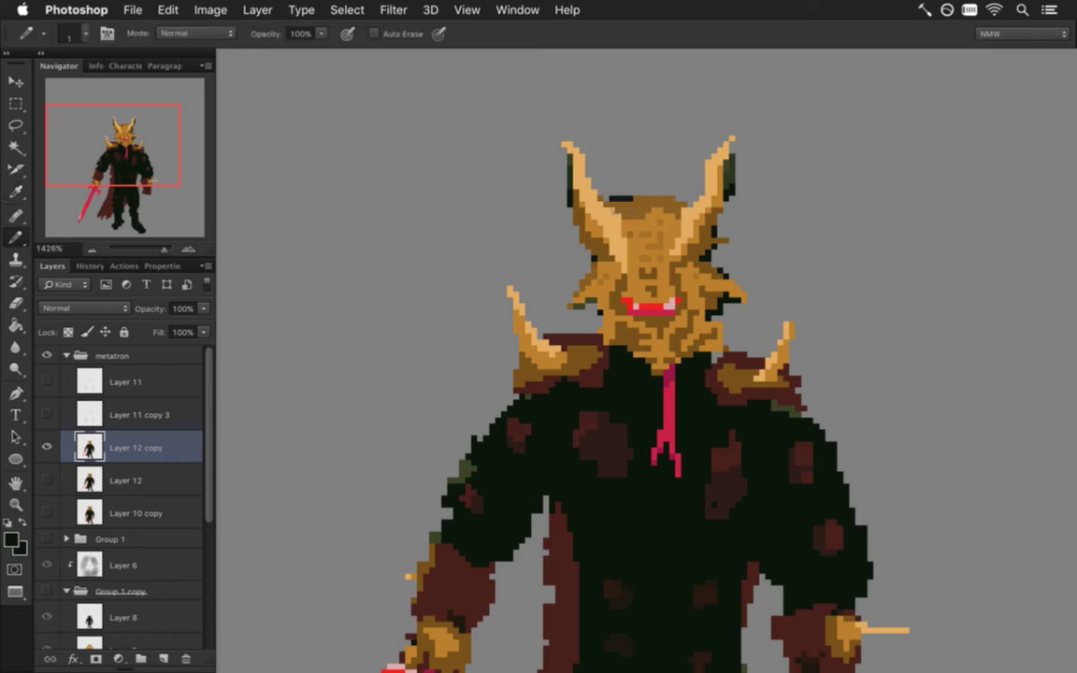
click(618, 193)
mouse_move(634, 187)
mouse_down()
mouse_move(672, 193)
mouse_move(647, 187)
mouse_up()
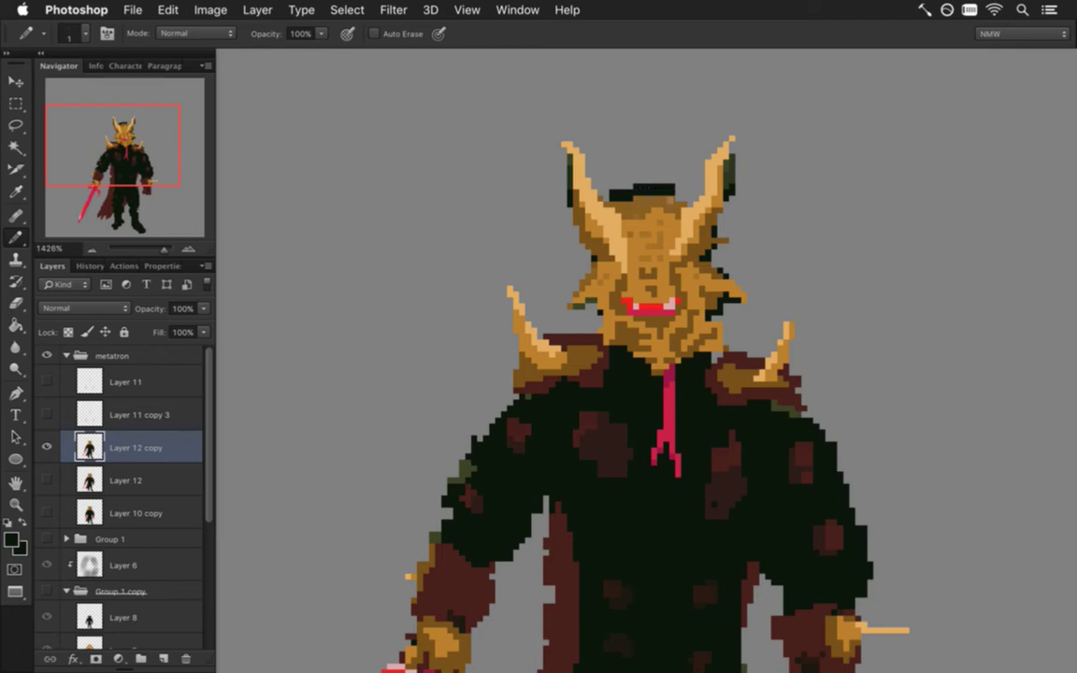
drag(677, 193, 690, 210)
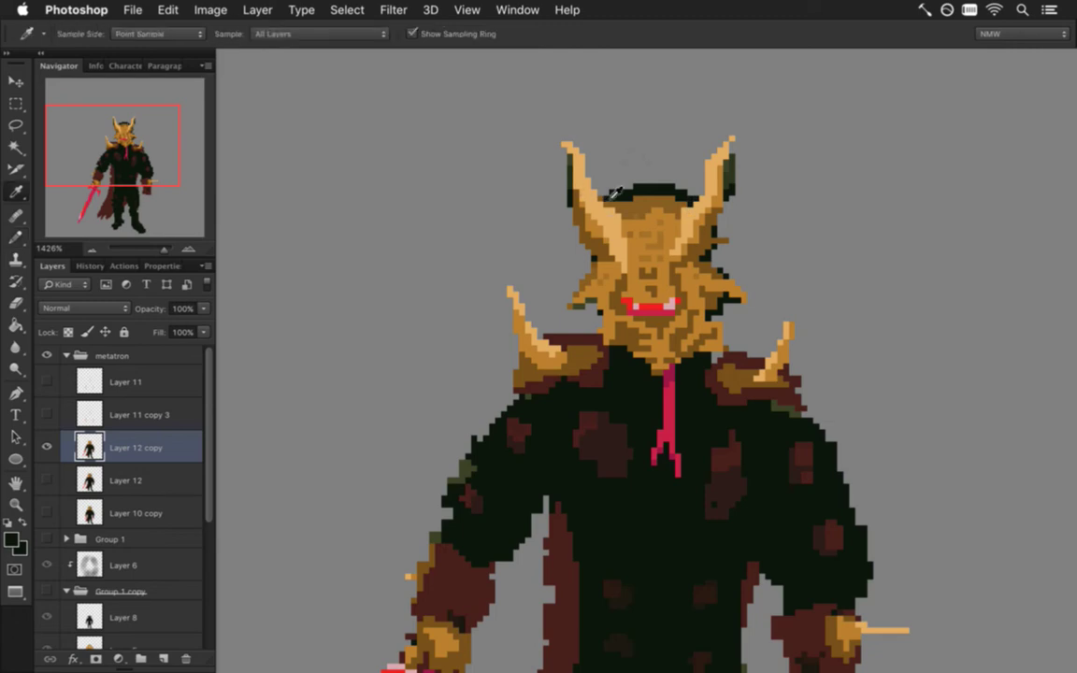
- Sample the horn shadow's dark olive and shade the inside of the black cap, undoing the extra strokes at the sides of the head
alt+click(569, 166)
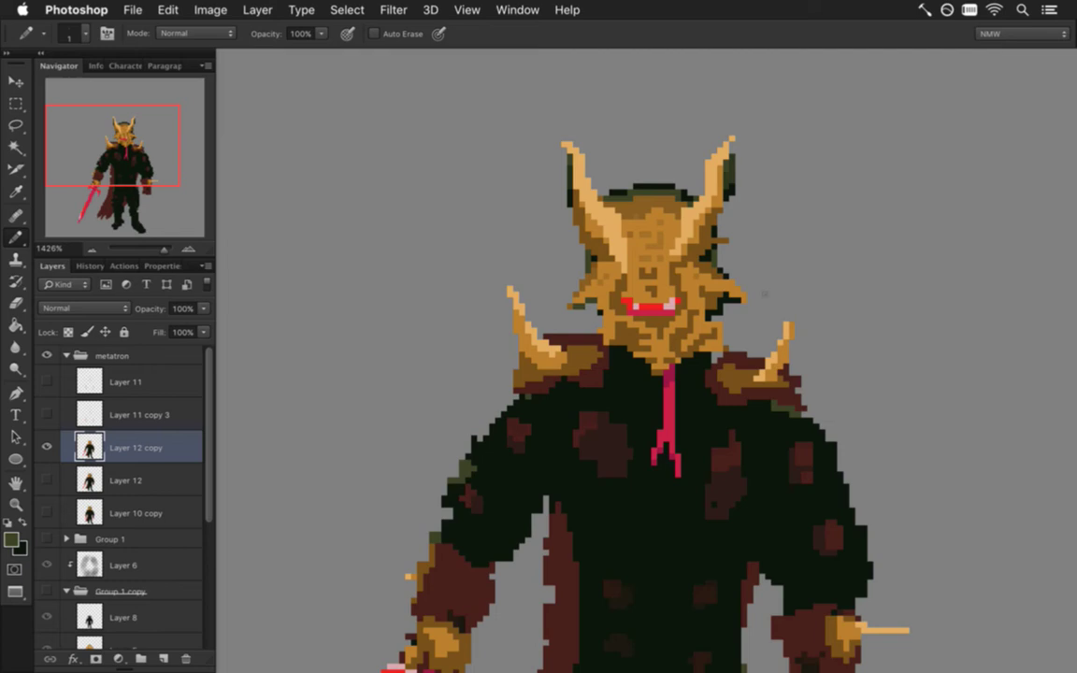
key(super+alt+z)
key(super+alt+z)
key(super+alt+z)
- Sample the sword's pale pink and pencil a scatter of highlight pixels on the middle of the blade
key(m)
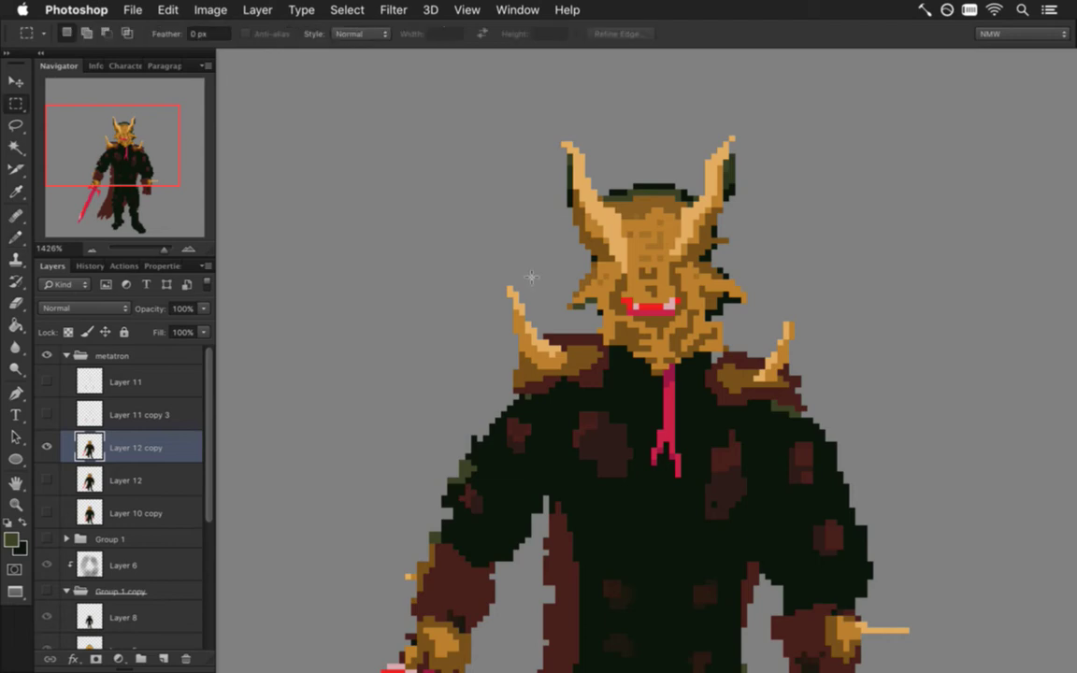
drag(546, 500, 601, 193)
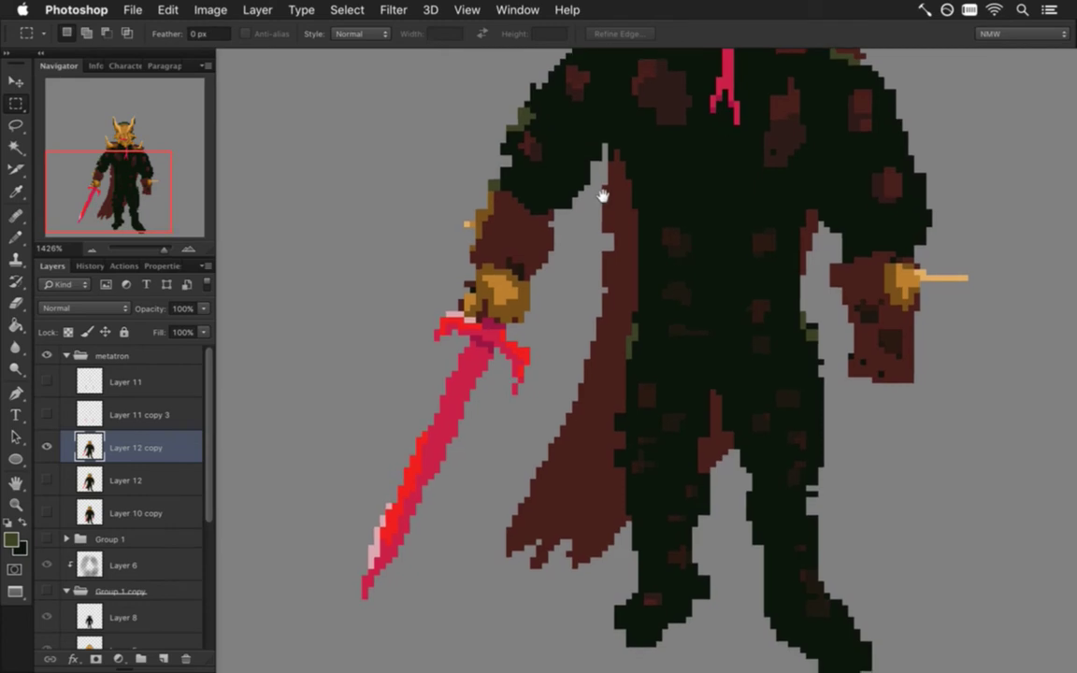
click(402, 524)
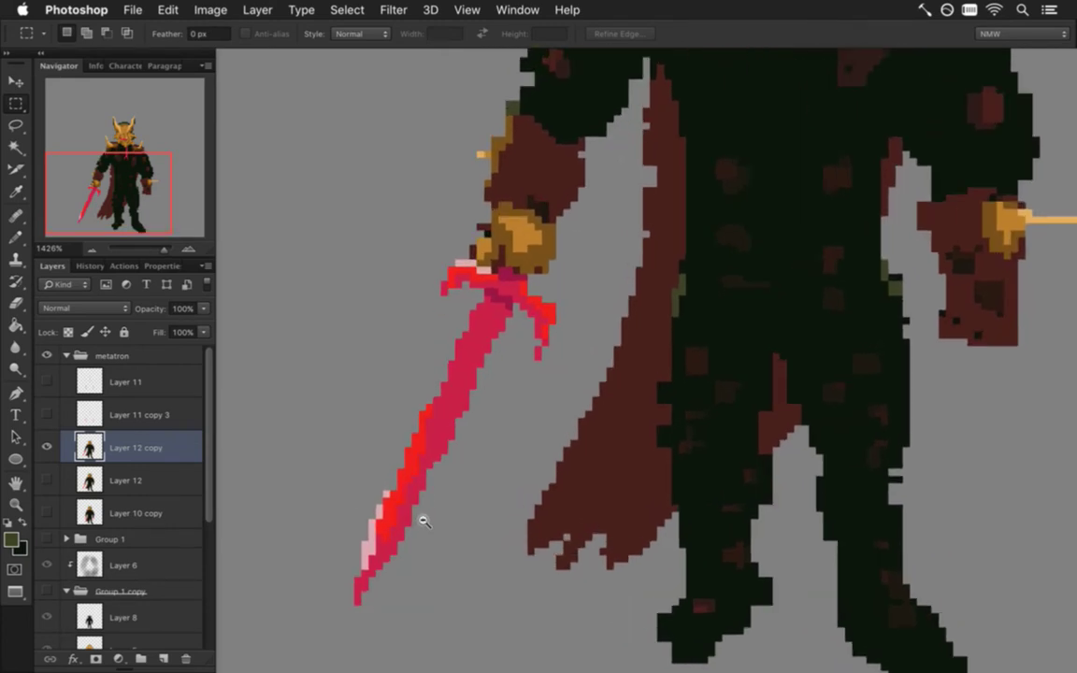
key(i)
click(357, 552)
click(473, 473)
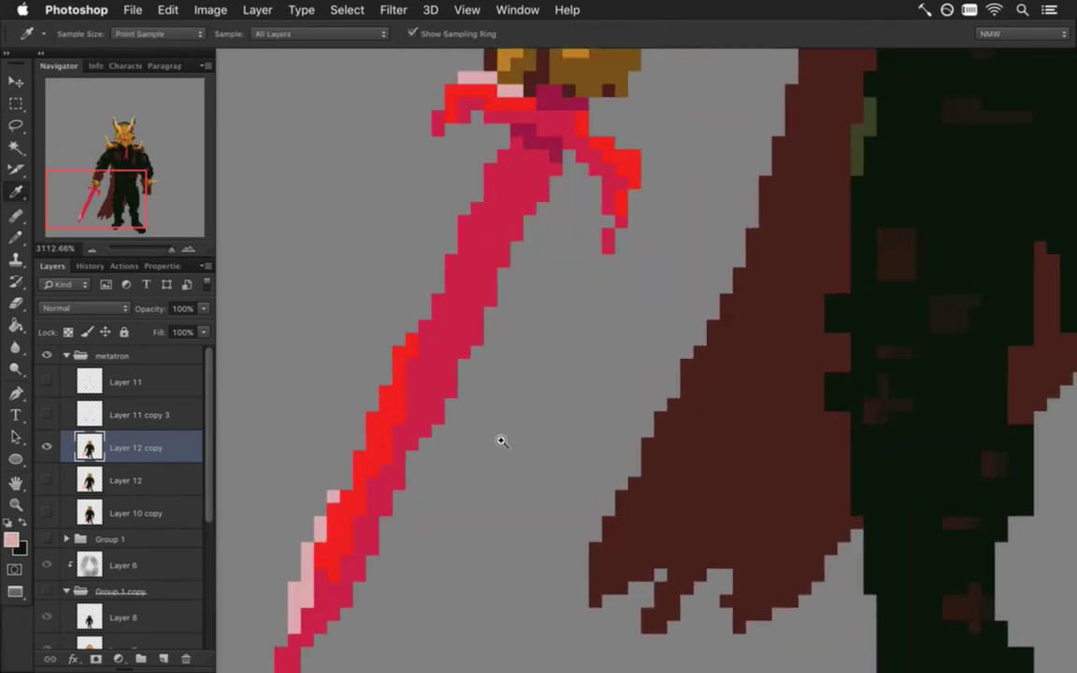
key(b)
click(411, 365)
click(438, 378)
click(438, 352)
click(450, 339)
click(450, 326)
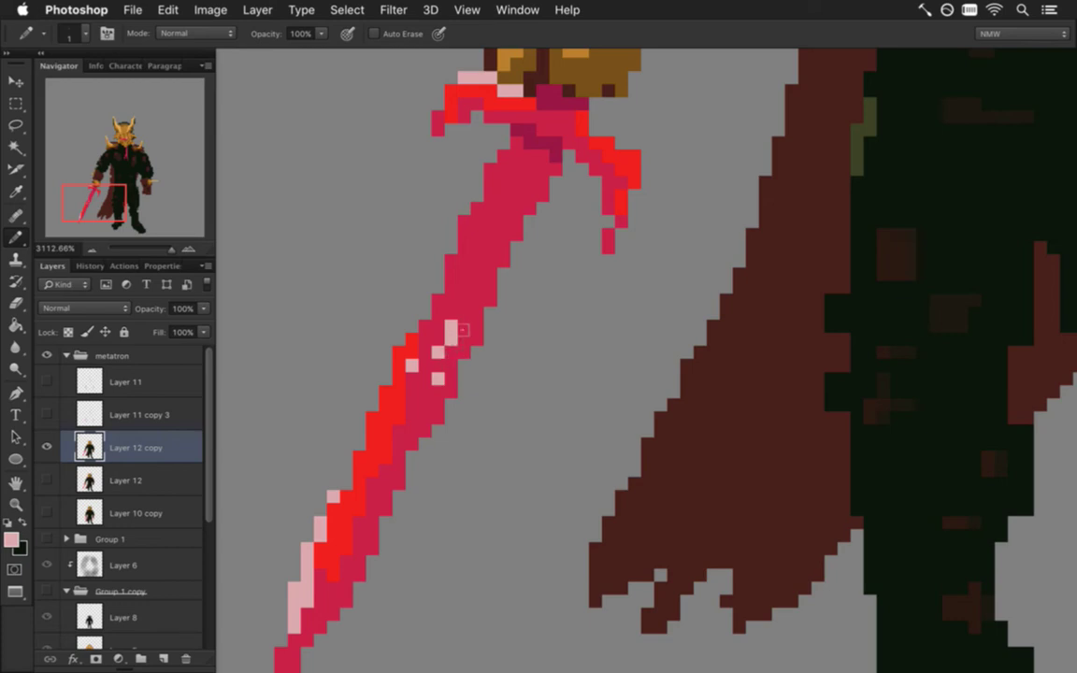
- Continue the pale pink highlight pixels up the blade toward the guard and down beside its red edge
click(464, 300)
click(464, 273)
click(477, 272)
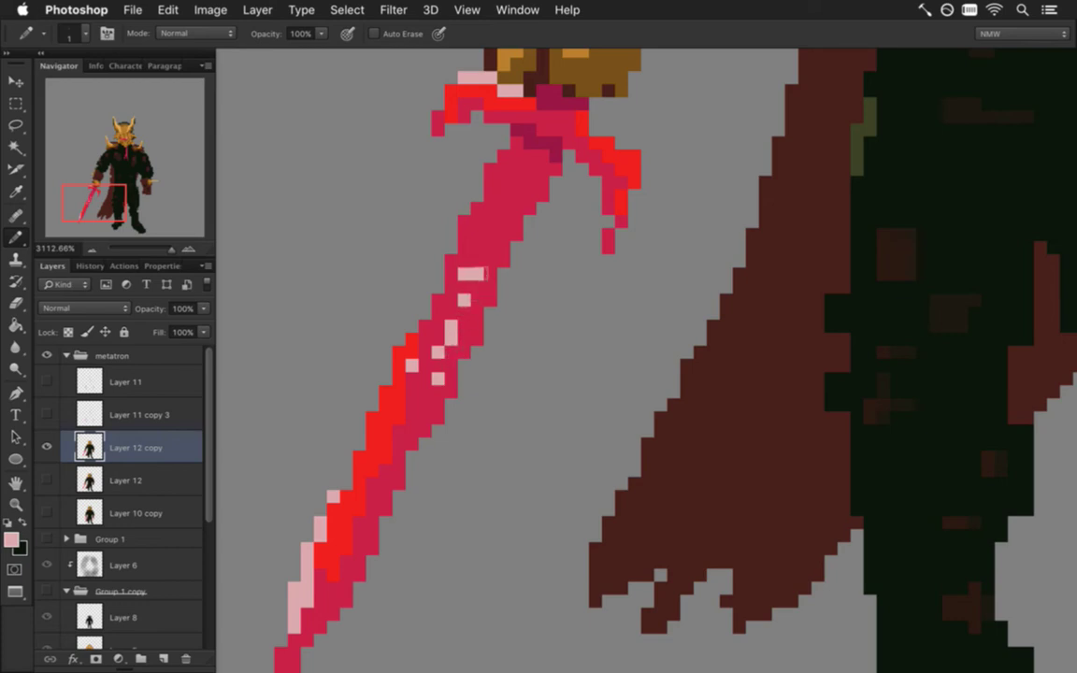
click(477, 247)
click(477, 235)
click(490, 220)
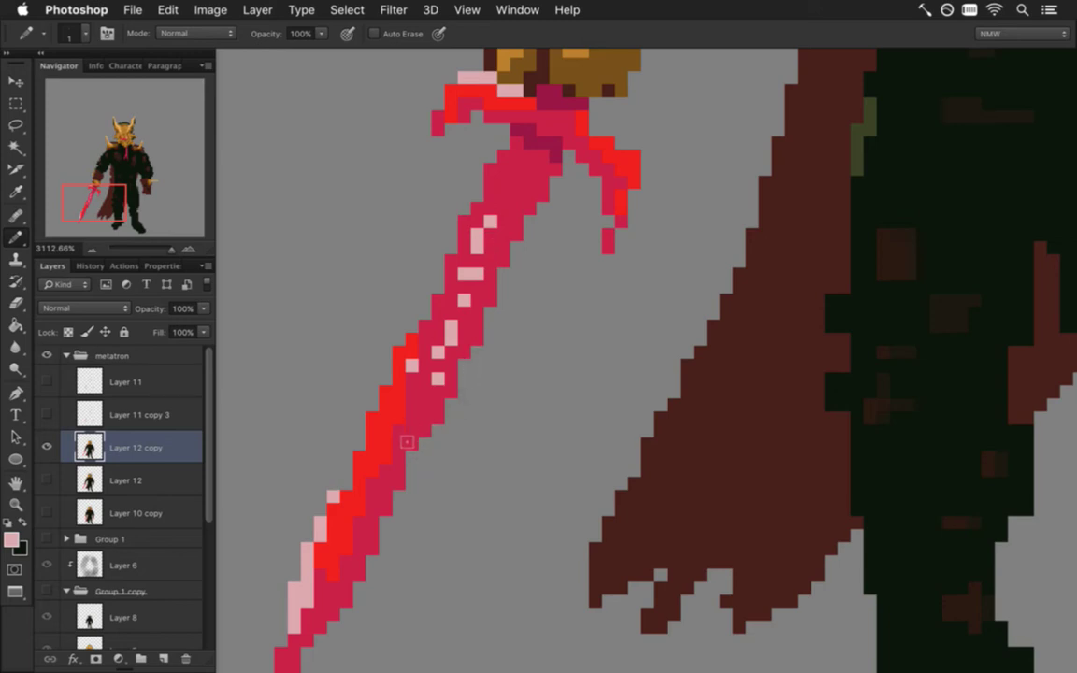
click(413, 404)
click(399, 418)
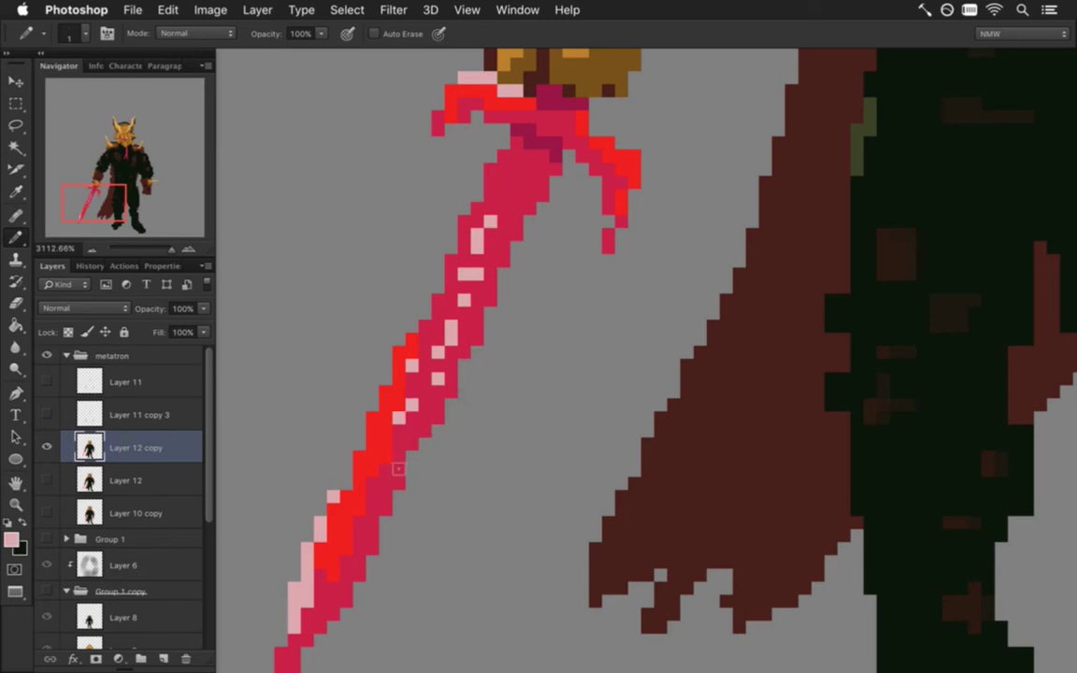
click(384, 443)
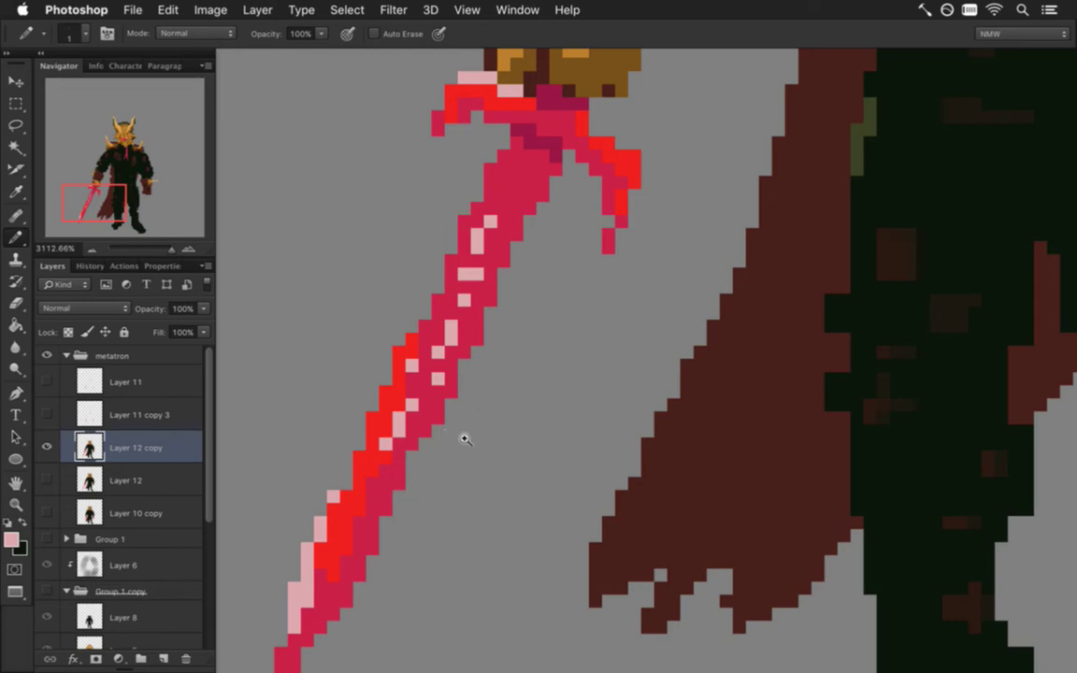
- Try two more pale pink pixels on the blade just below the guard, and undo them
click(504, 182)
click(530, 195)
key(alt+super+z)
key(alt+super+z)
- Sample the blade's crimson and paint over the vertical pair of pale pixels on the upper blade
key(i)
click(496, 253)
key(b)
click(477, 248)
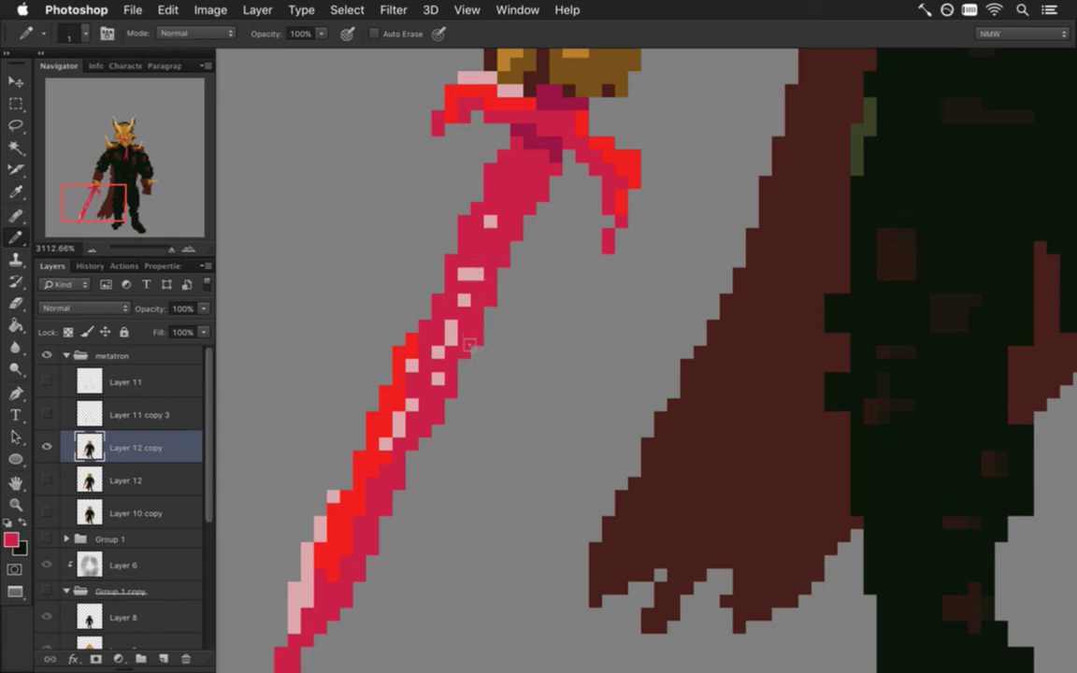
- Examine the sword's new highlights up close and against the whole figure
key(m)
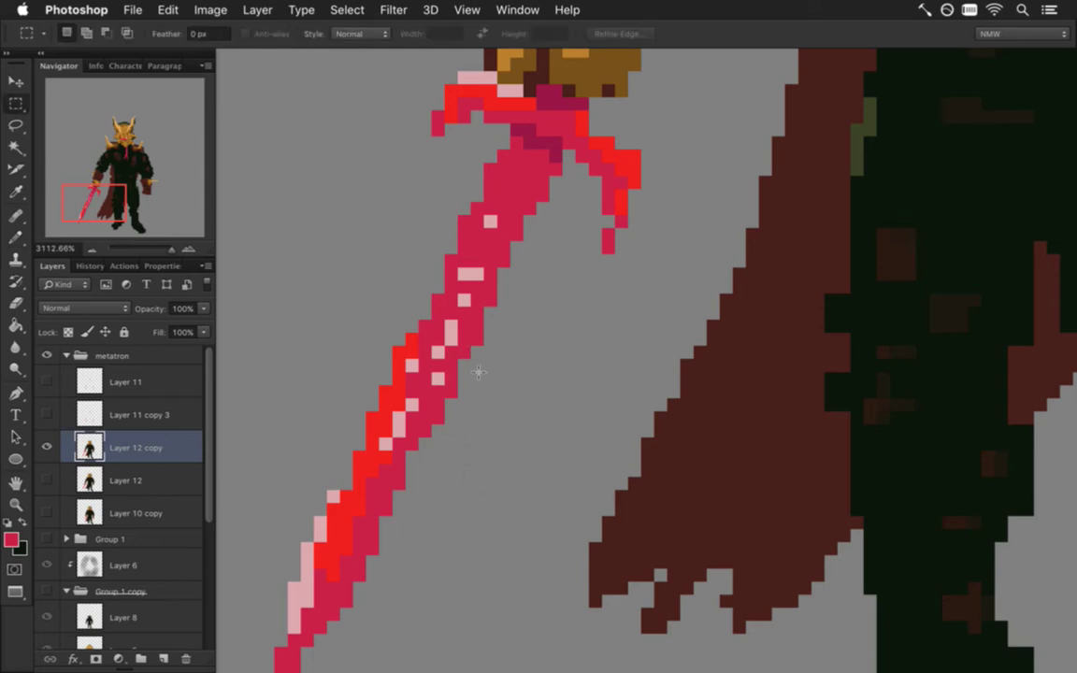
scroll(472, 439, down, 3)
drag(473, 446, 501, 414)
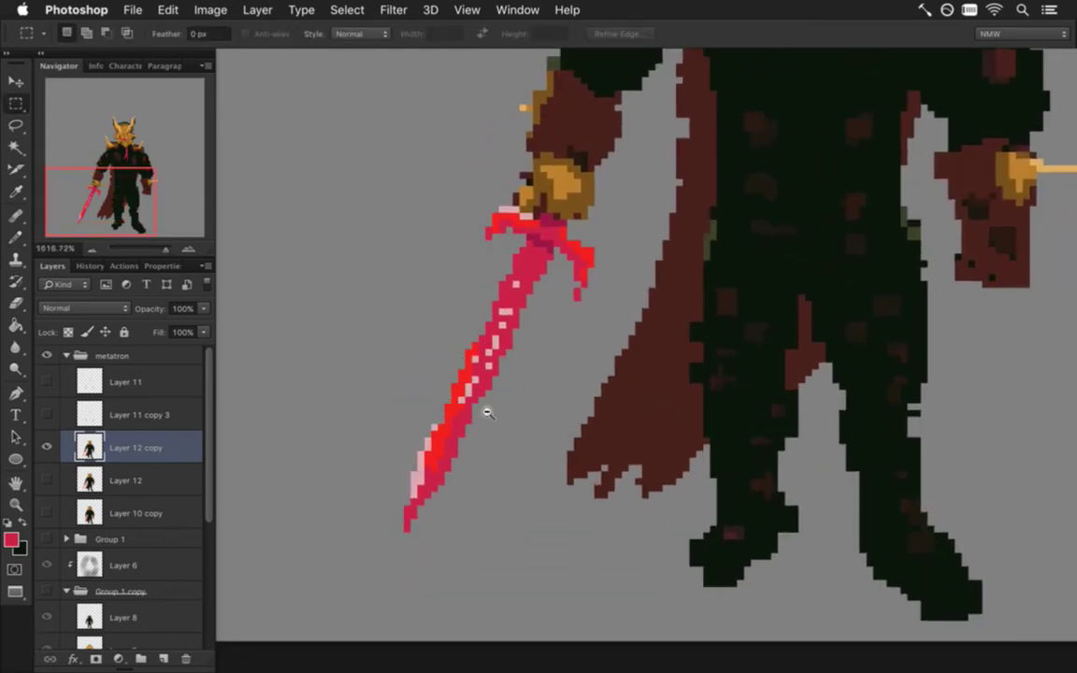
scroll(486, 416, up, 1)
scroll(501, 412, up, 1)
key(i)
key(b)
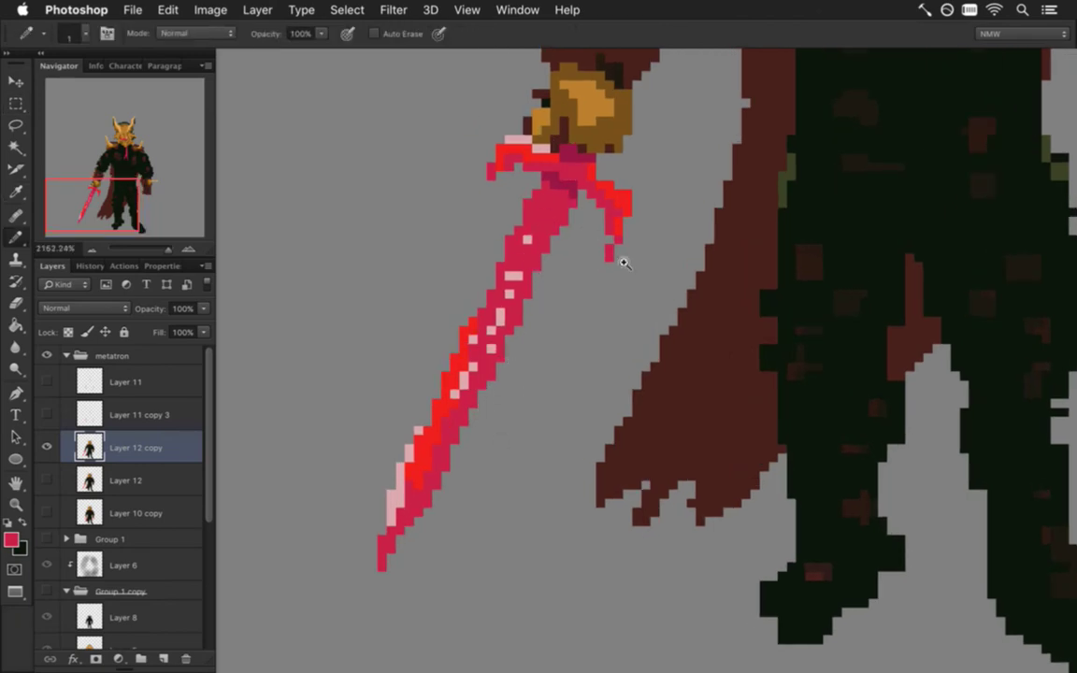
scroll(529, 303, down, 4)
scroll(517, 305, down, 5)
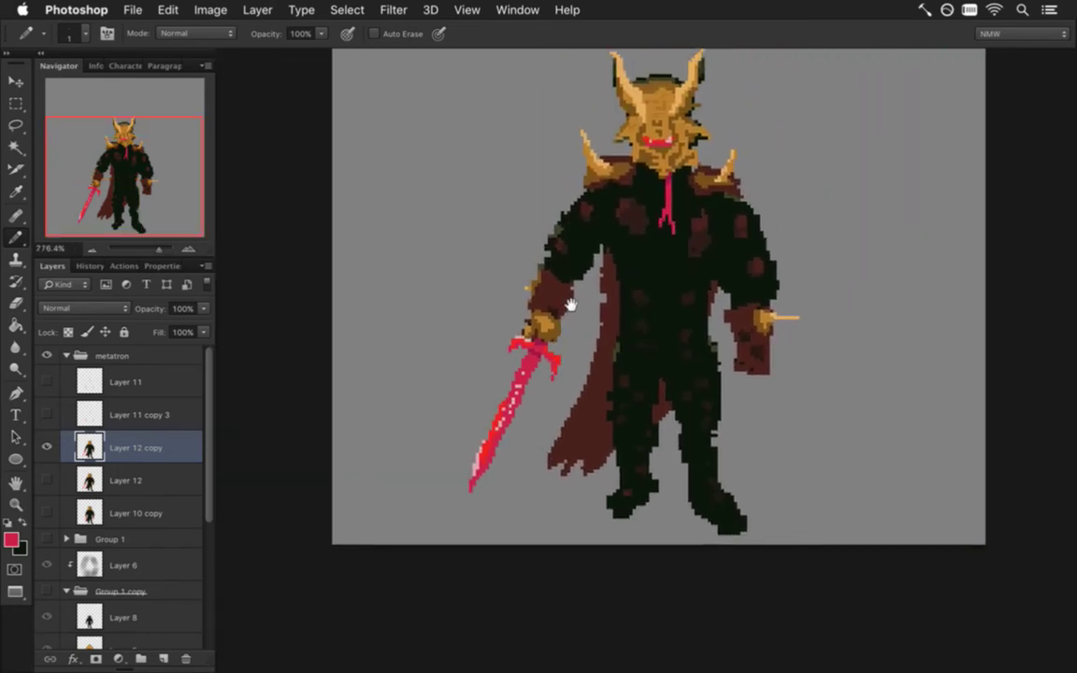
drag(568, 321, 556, 372)
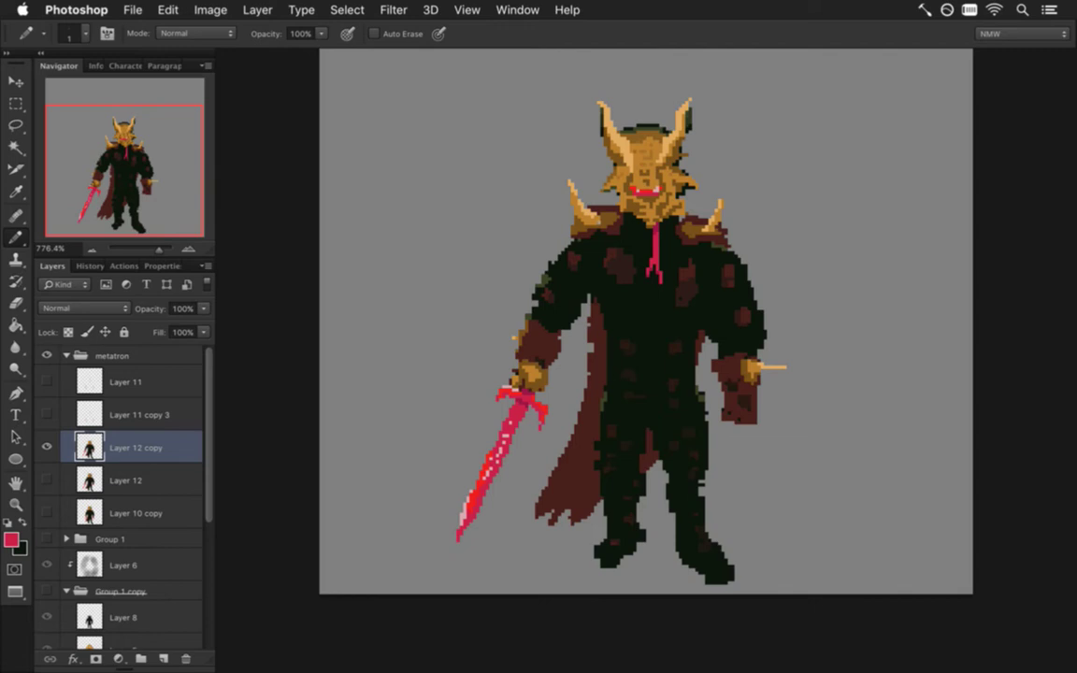
- Sample the gauntlet's dark gold and pencil a curved trim on the sleeve hanging below the hand without the sword
drag(715, 438, 757, 446)
alt+click(415, 338)
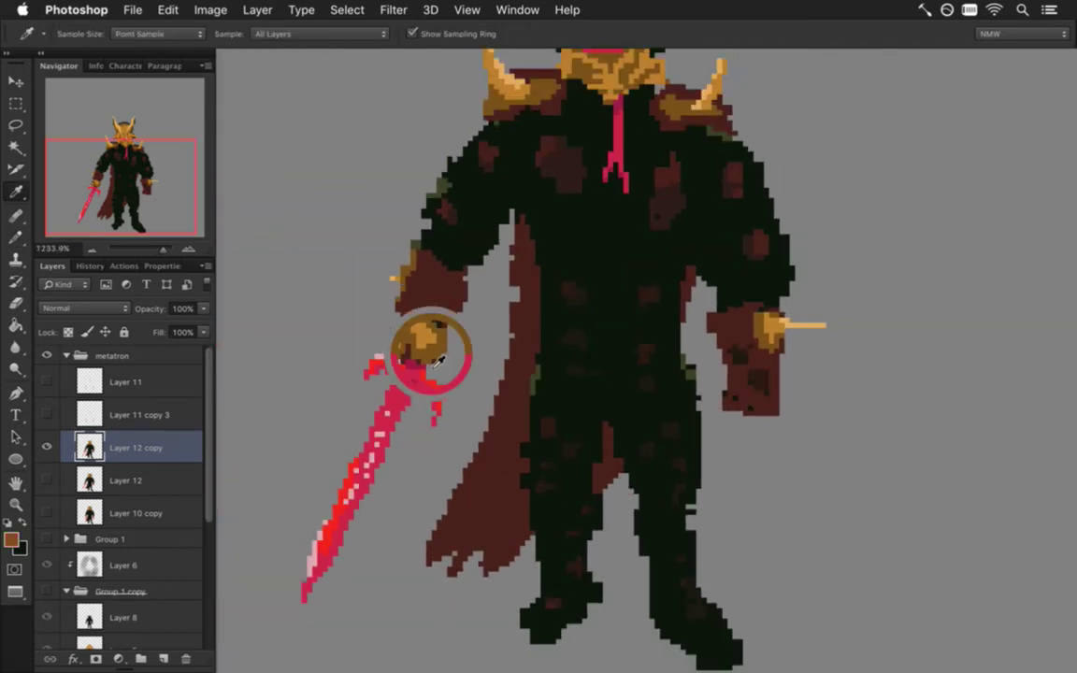
mouse_move(755, 399)
mouse_down()
mouse_move(740, 372)
mouse_move(754, 406)
mouse_up()
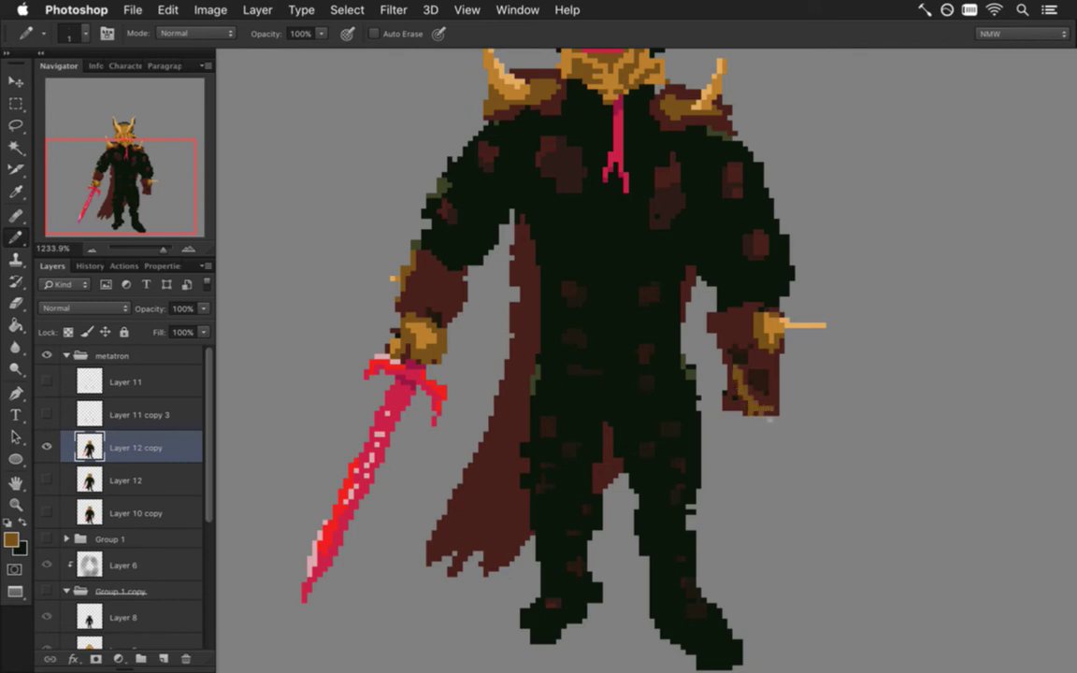
drag(734, 401, 724, 411)
- Switch to Safari, reload the Twitter notifications, and like the reply about timing affecting a game's development and reception
click(1064, 138)
key(super+r)
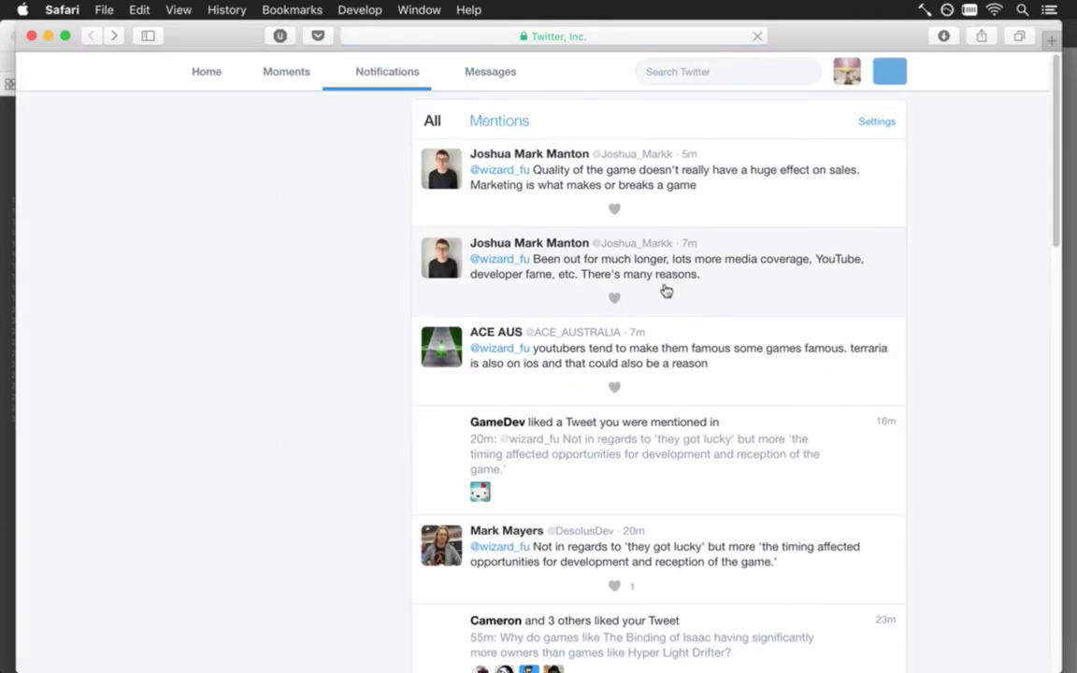
drag(1056, 192, 1054, 278)
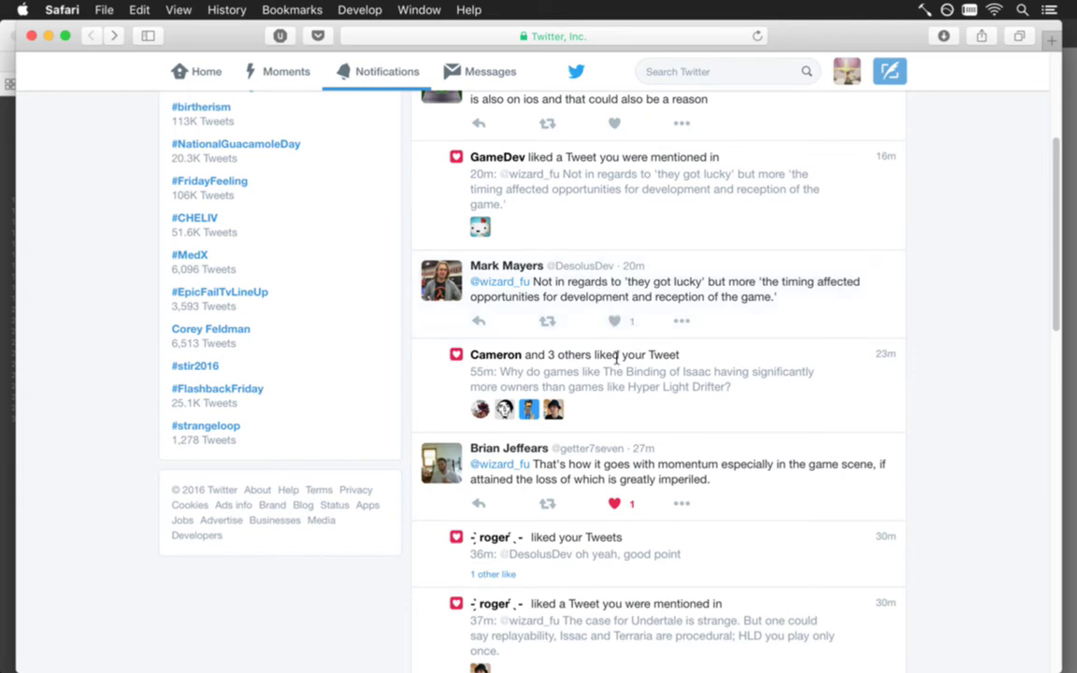
click(696, 295)
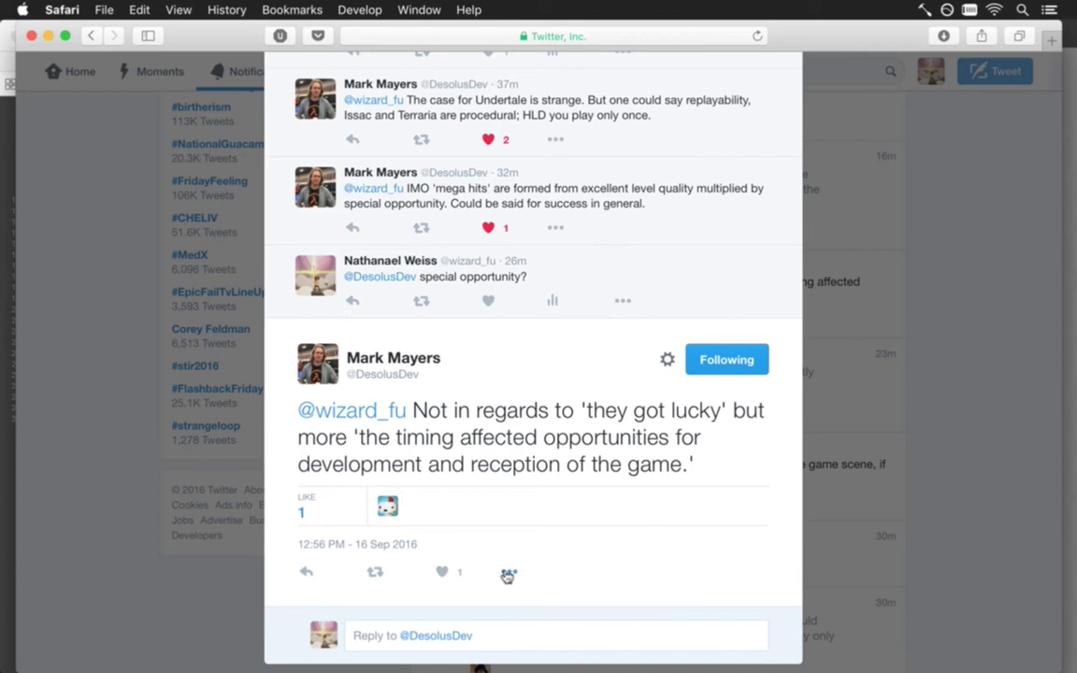
click(443, 573)
click(984, 284)
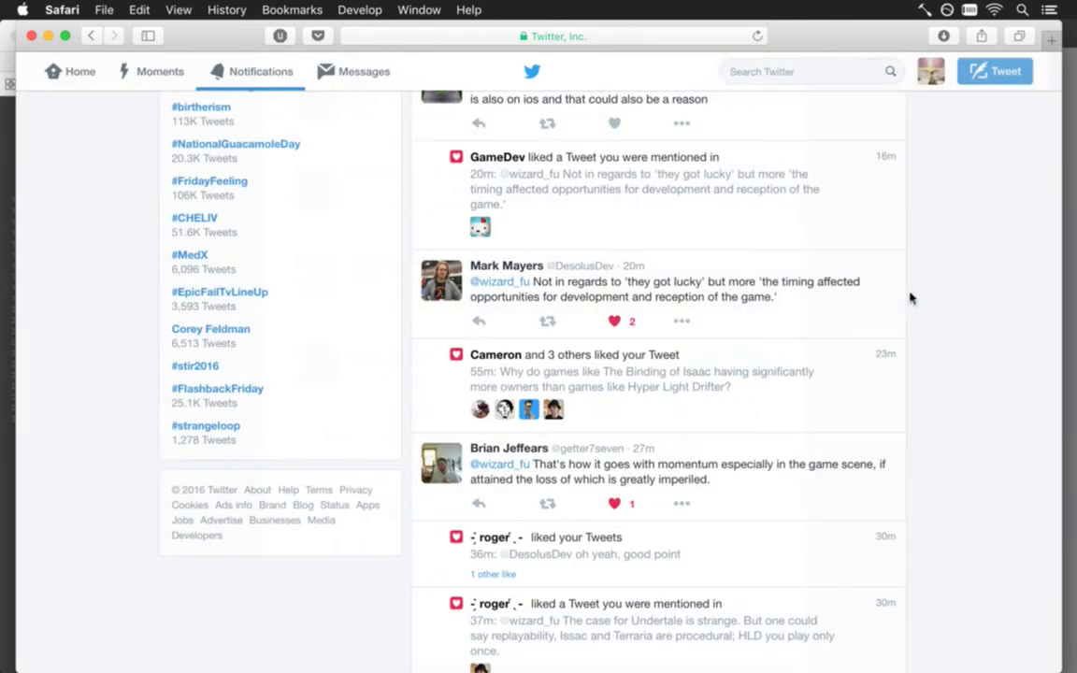
- Like the reply about YouTubers making games famous and the reply about longer release time and media coverage
drag(1059, 219, 1060, 150)
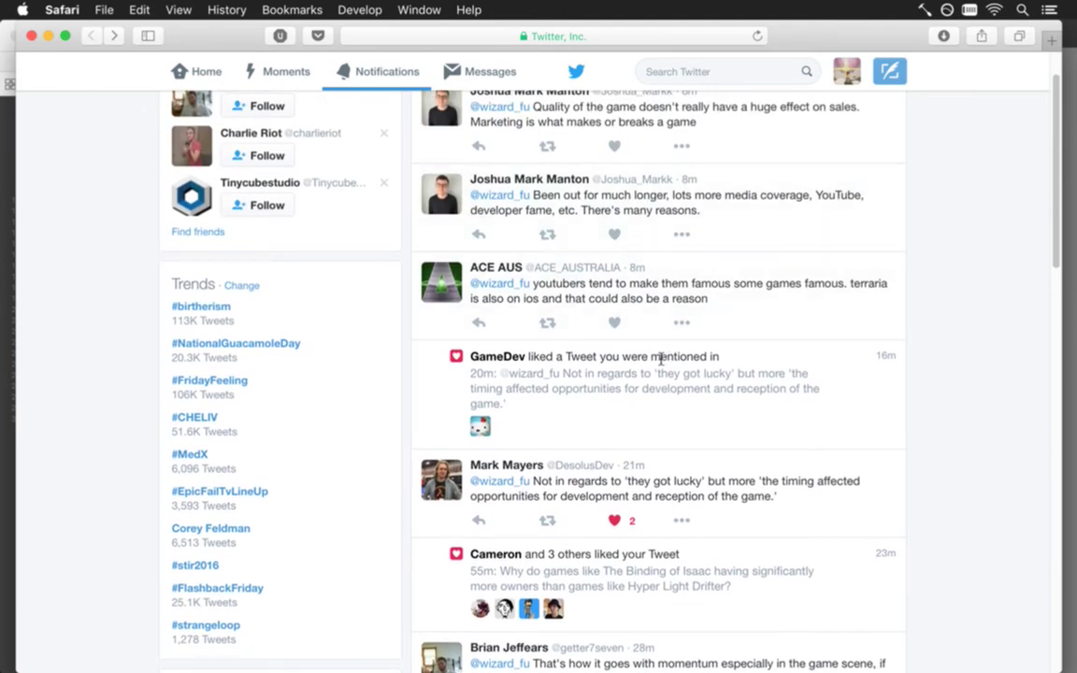
click(614, 322)
scroll(1057, 197, up, 2)
click(613, 299)
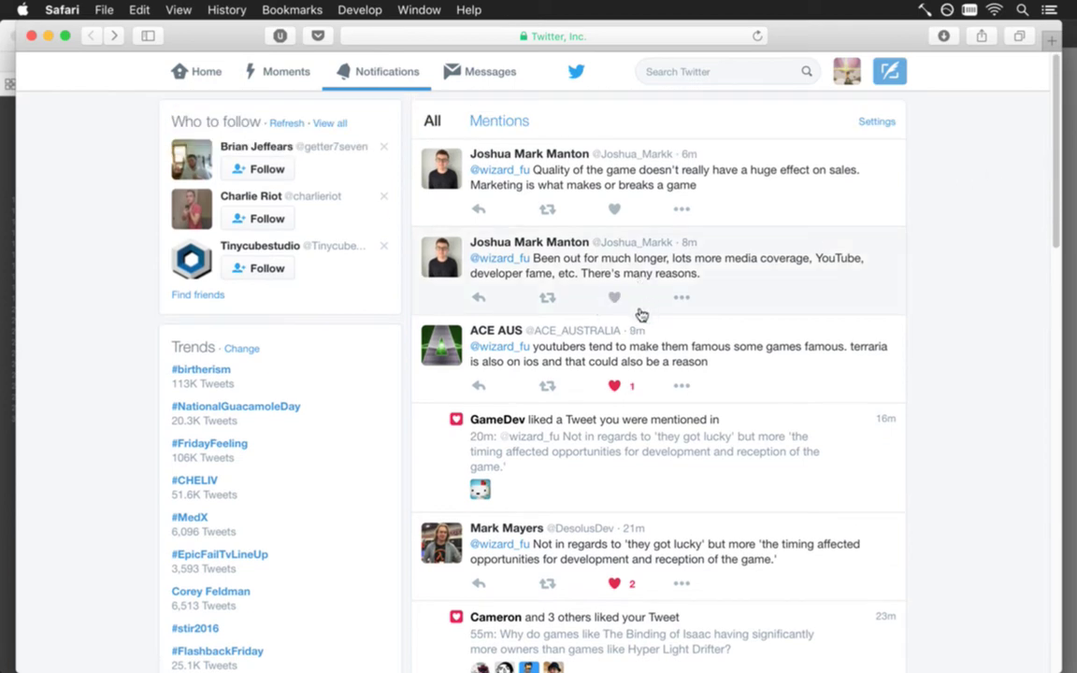
- Like the replies about longer release time and about marketing making or breaking a game, and return to the Metatron sprite in Photoshop
click(615, 298)
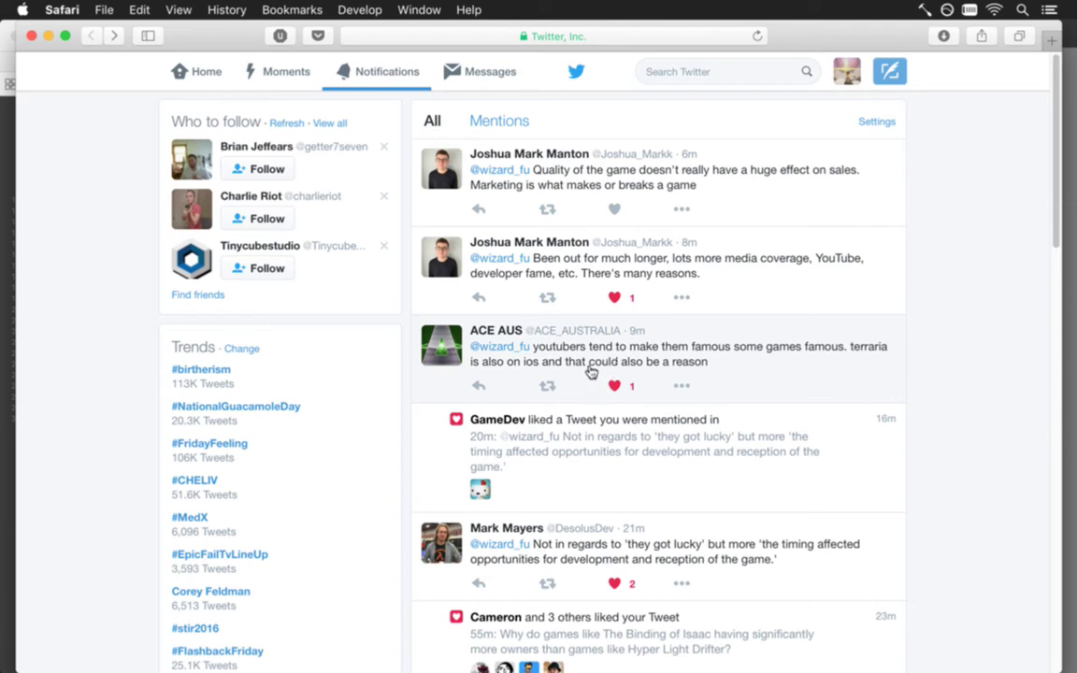
click(615, 211)
key(super+Tab)
key(super+Tab)
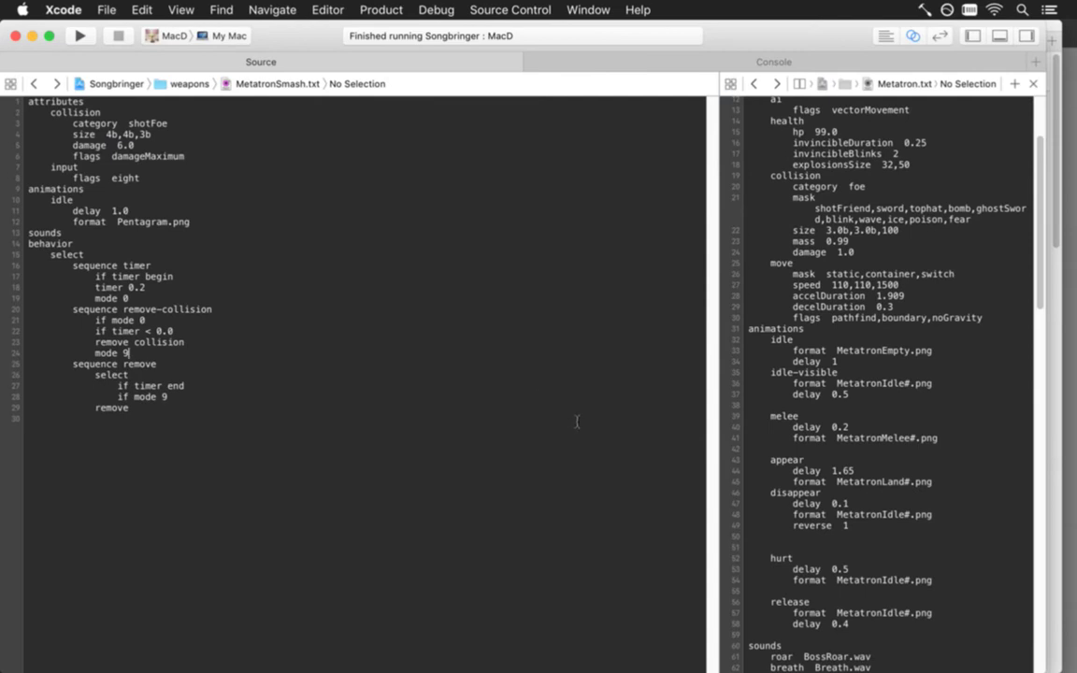
key(super+Tab)
click(428, 372)
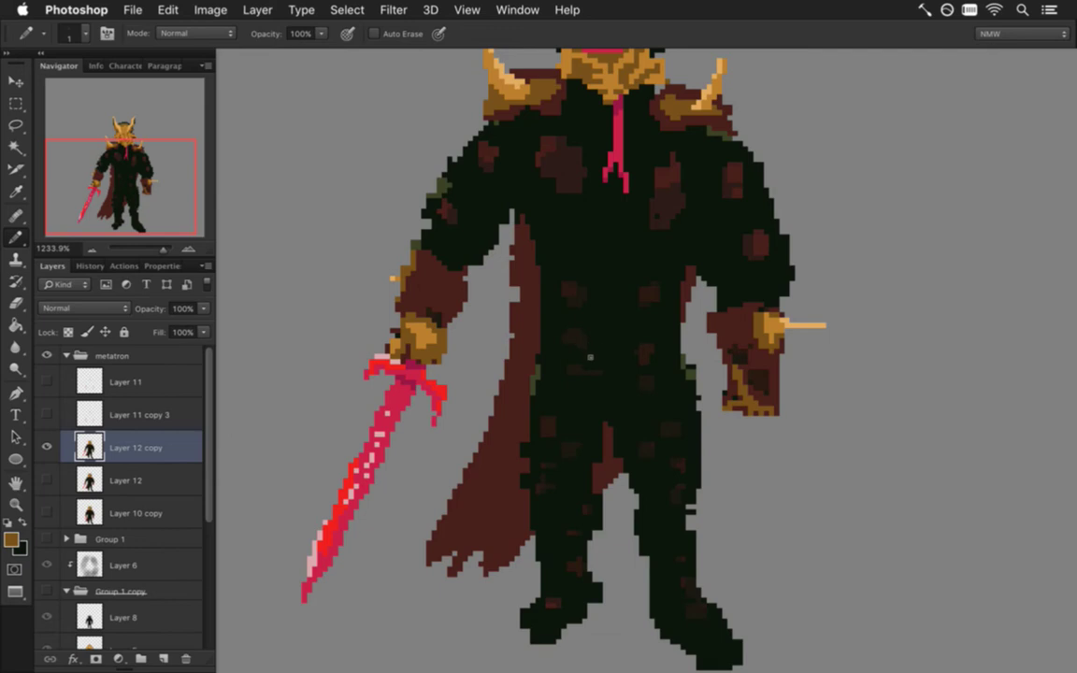
- Sample the gauntlet's dark and mid golds and pencil a gold glove with lighter highlights over the hand without the sword
scroll(591, 354, down, 3)
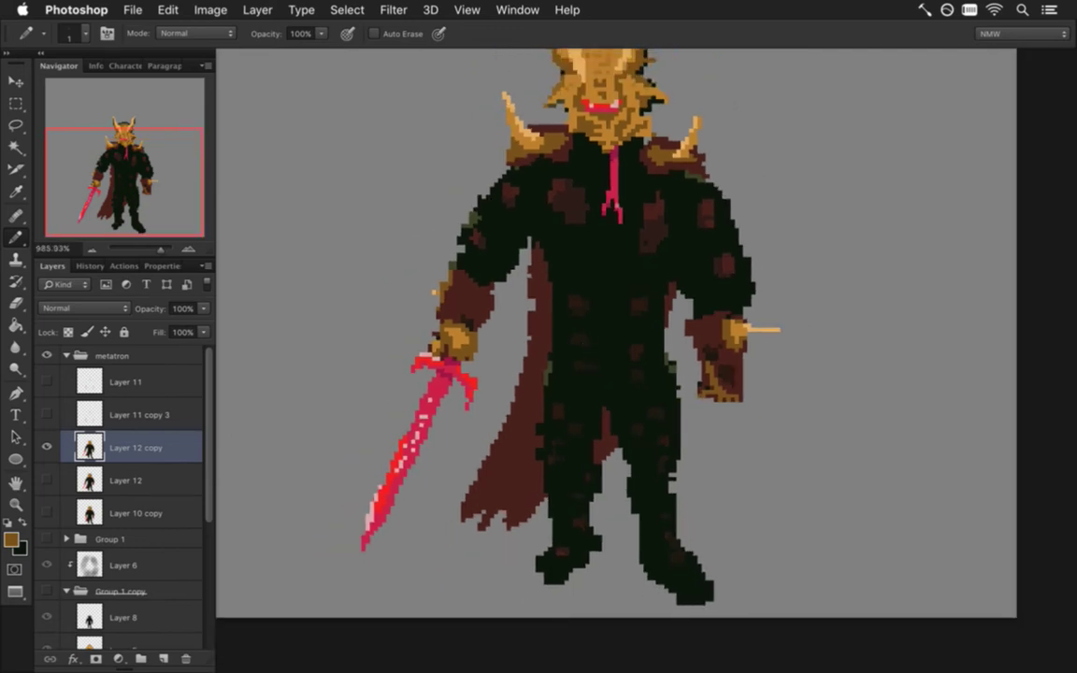
scroll(553, 337, down, 2)
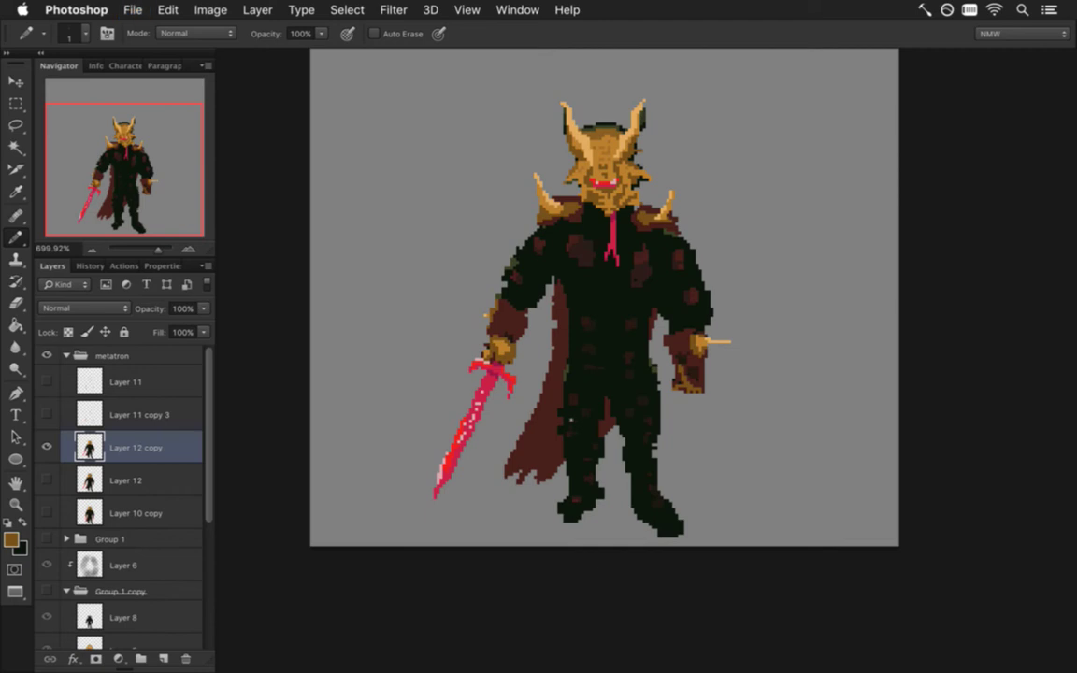
scroll(697, 384, up, 3)
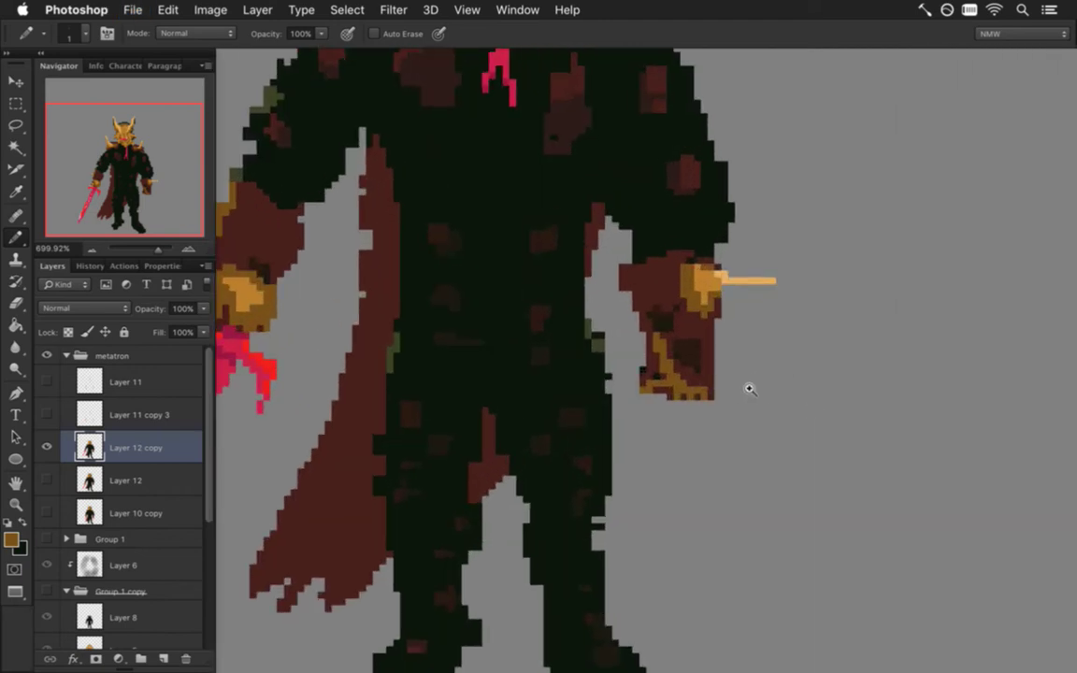
alt+click(665, 366)
mouse_move(670, 340)
mouse_down()
mouse_move(710, 359)
mouse_move(668, 361)
mouse_move(686, 381)
mouse_move(672, 382)
mouse_move(694, 394)
mouse_move(683, 368)
mouse_move(707, 373)
mouse_move(711, 396)
mouse_move(710, 296)
mouse_move(688, 388)
mouse_up()
alt+click(712, 280)
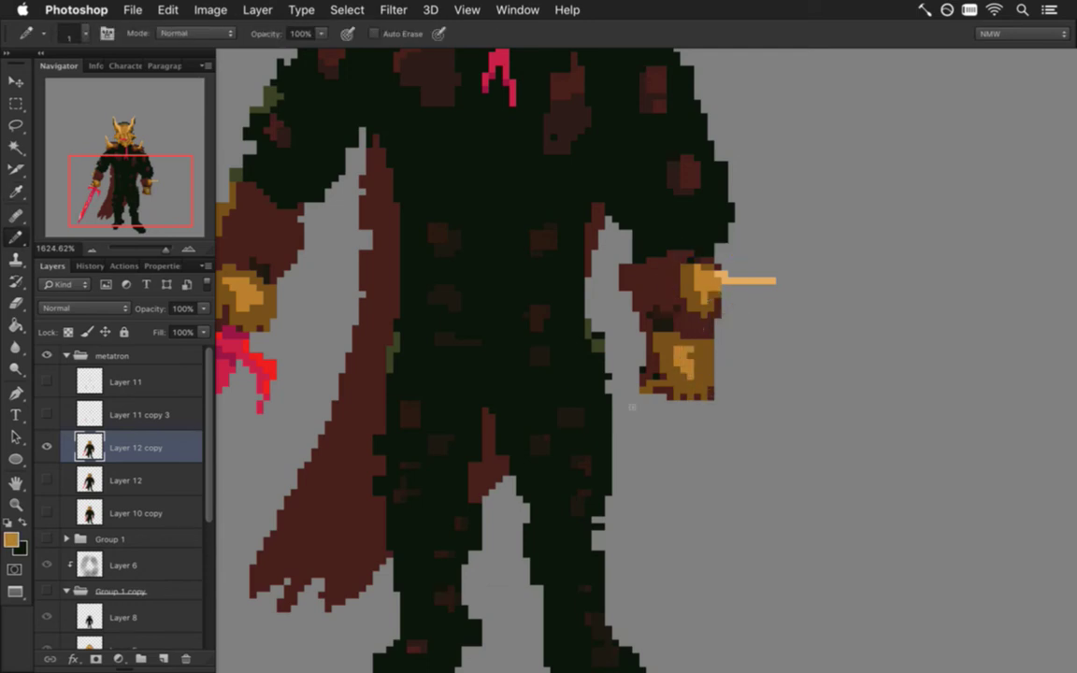
drag(569, 373, 644, 379)
drag(771, 377, 765, 381)
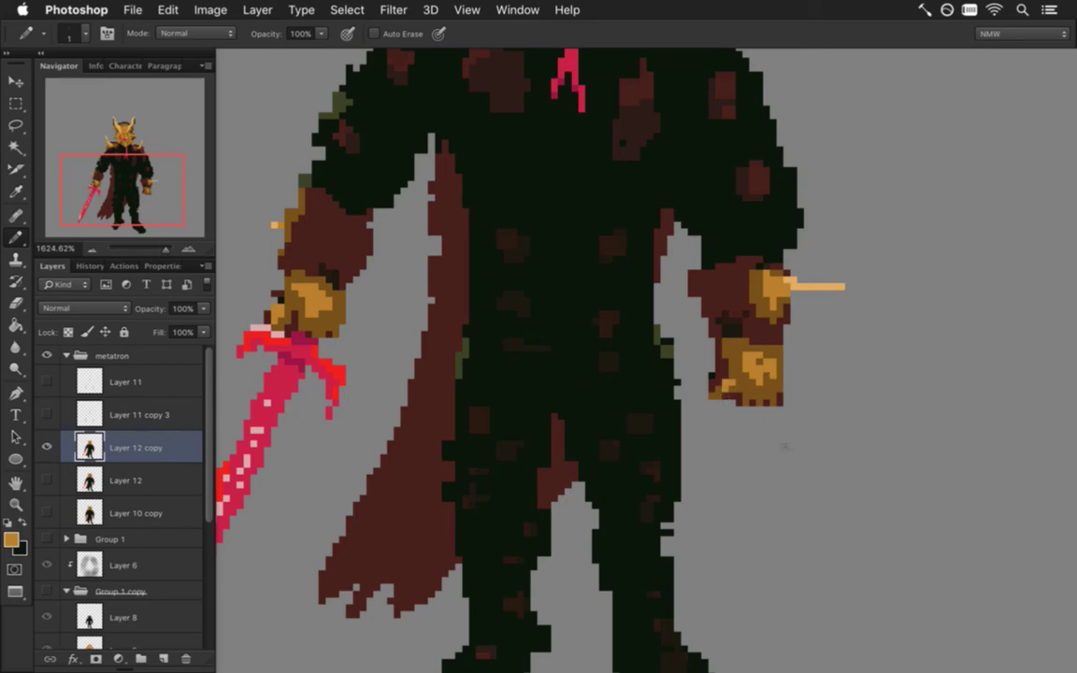
- Sample the glove's golds and pencil a dark gold plate with mid-gold highlights on the sword arm's outer cuff
alt+click(741, 372)
key(i)
click(259, 213)
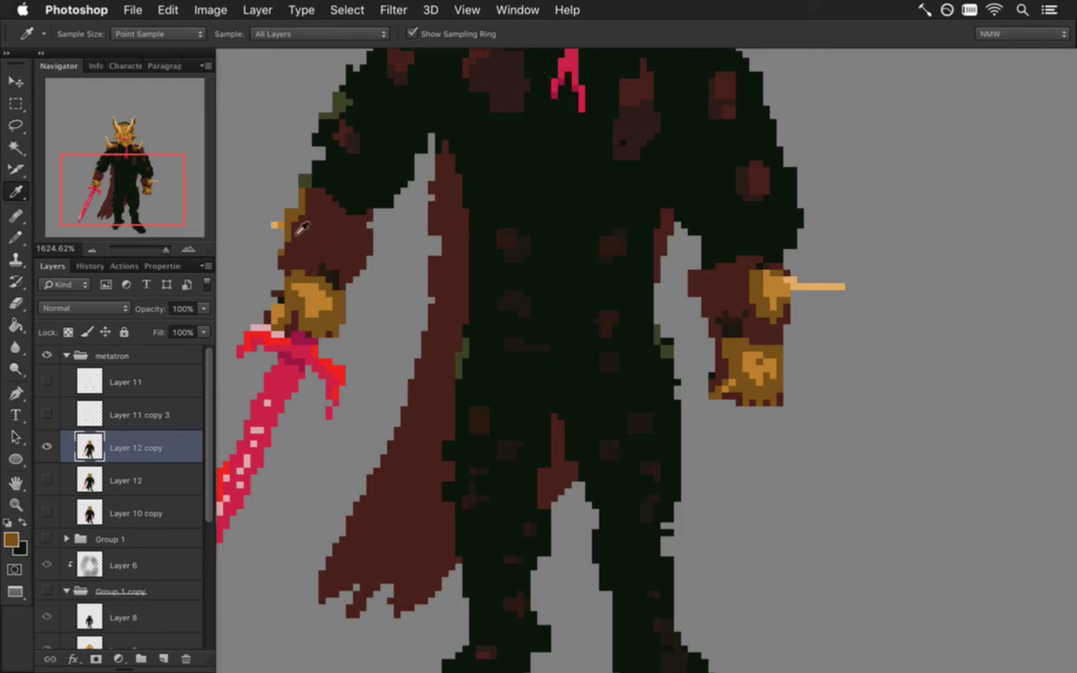
key(b)
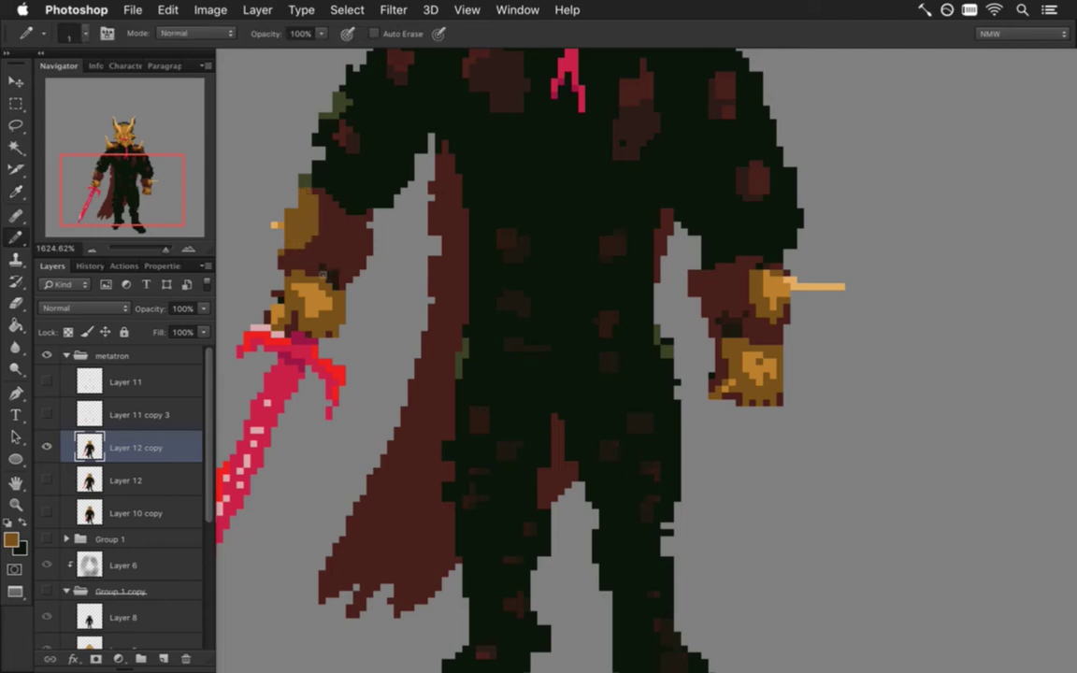
alt+click(289, 272)
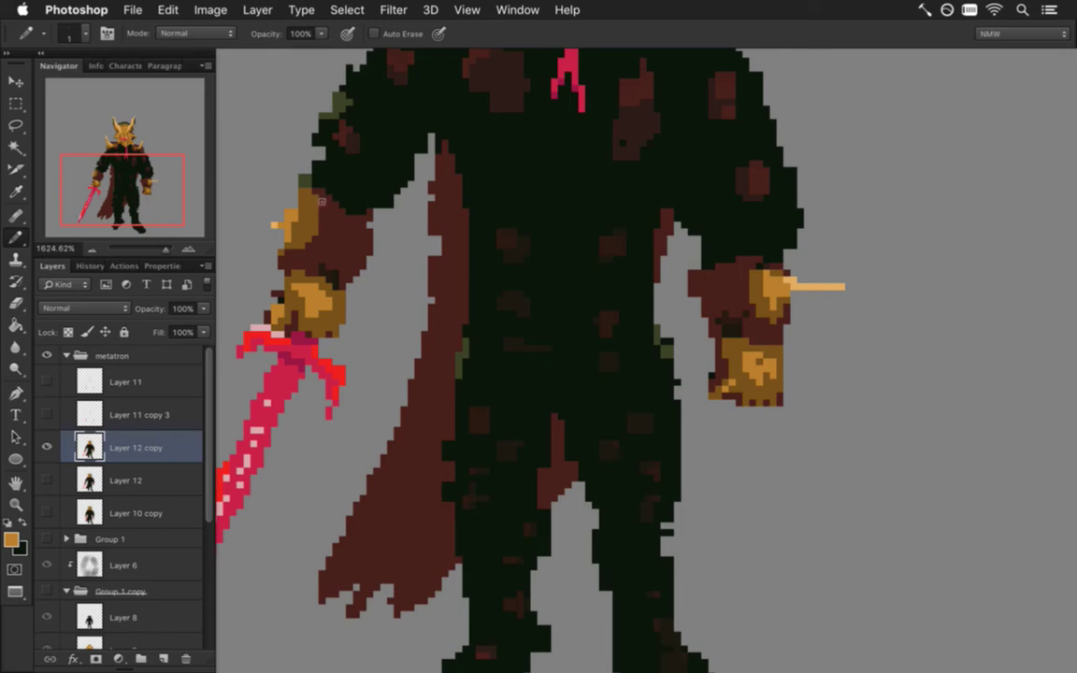
- Sample the light gold and lengthen the spike sticking out of the sword arm's cuff, keeping MetatronIdle.psd open
key(i)
click(282, 234)
key(b)
key(e)
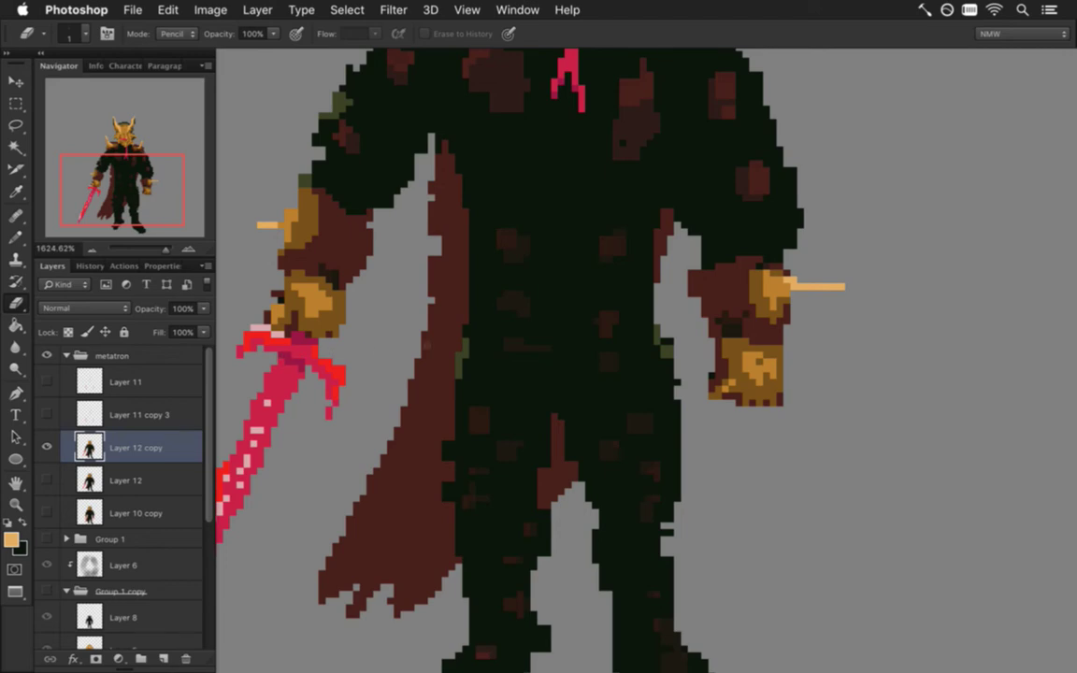
drag(517, 410, 451, 400)
drag(542, 341, 552, 351)
key(super+w)
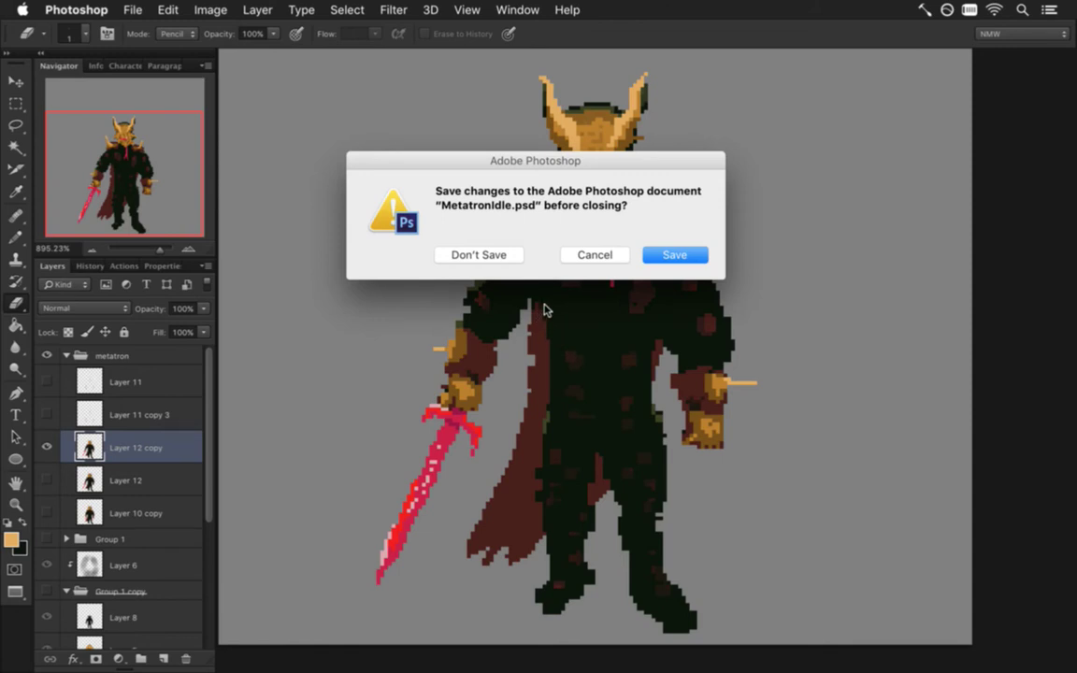
click(608, 261)
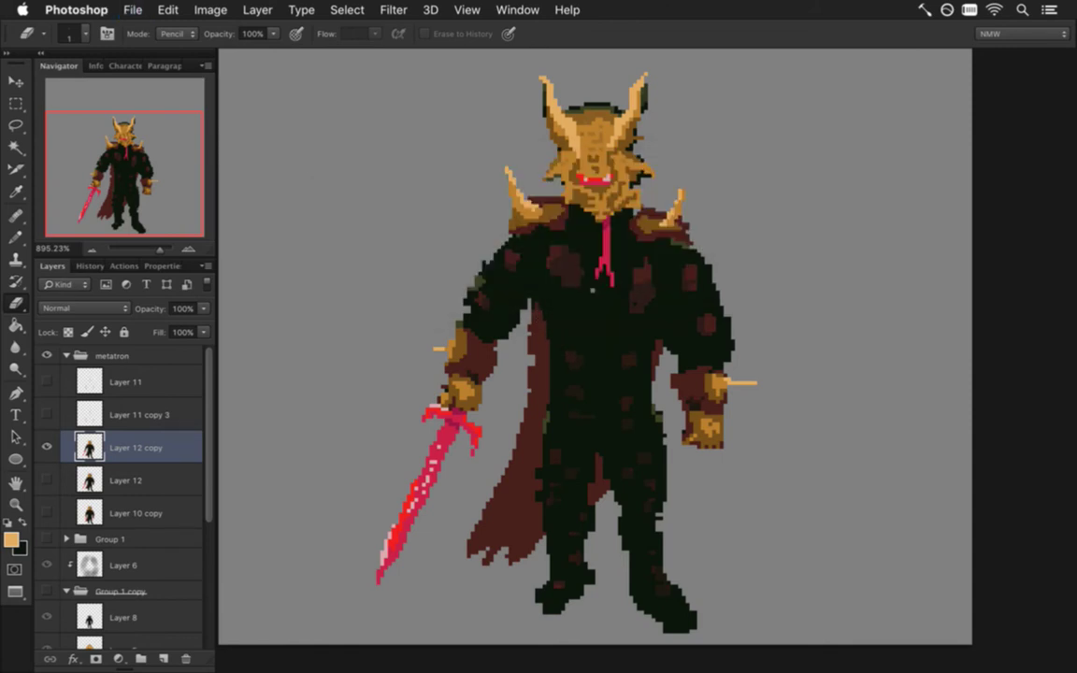
- Switch to Terminal and check the Songbringer repository's status with gs
key(super+Tab)
key(super+Tab)
key(super+Tab)
key(super+Tab)
key(super+Tab)
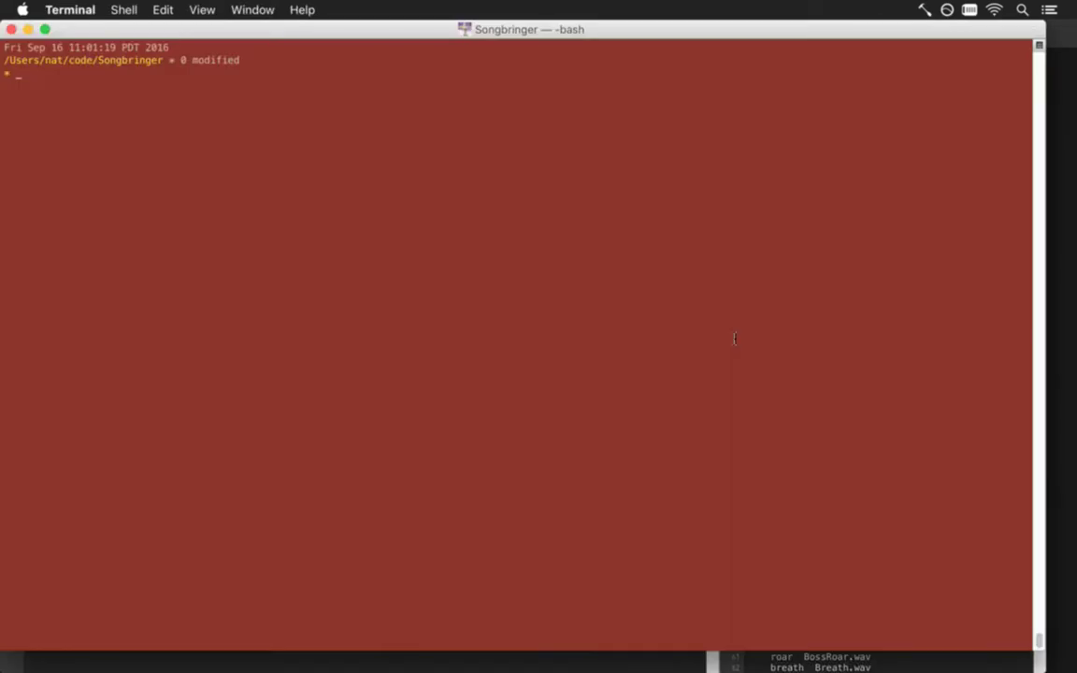
key(Return)
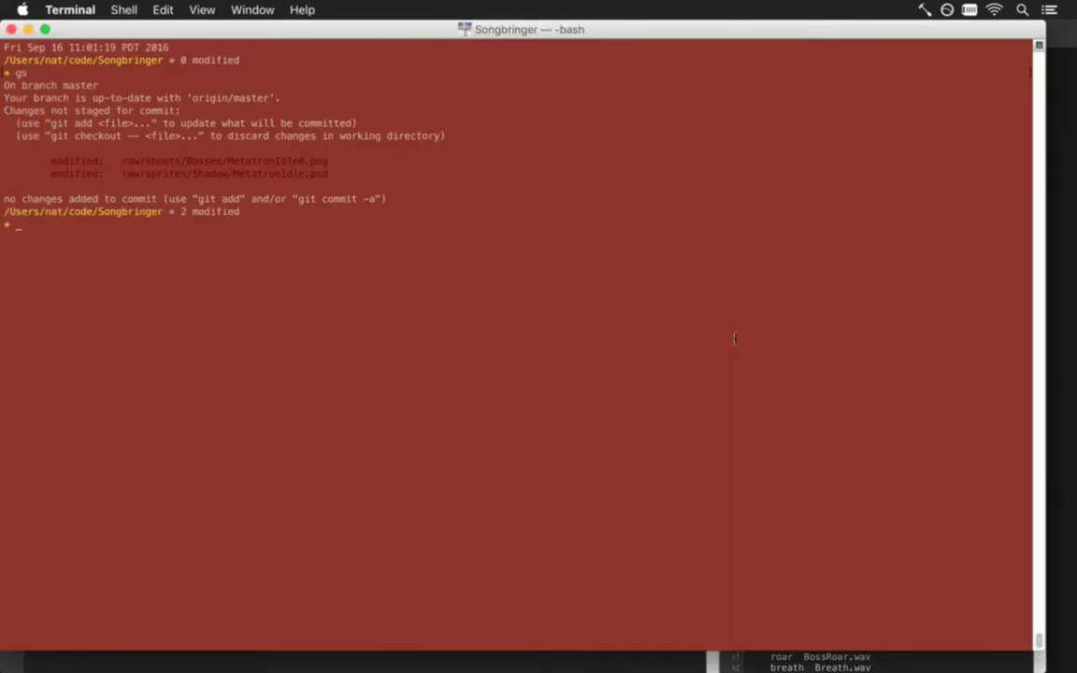
- Commit the modified Metatron files with gc, using "." as the commit message
text(dal)
key(BackSpace)
key(BackSpace)
key(BackSpace)
key(BackSpace)
key(BackSpace)
key(BackSpace)
key(BackSpace)
key(BackSpace)
key(BackSpace)
text(gc)
key(Return)
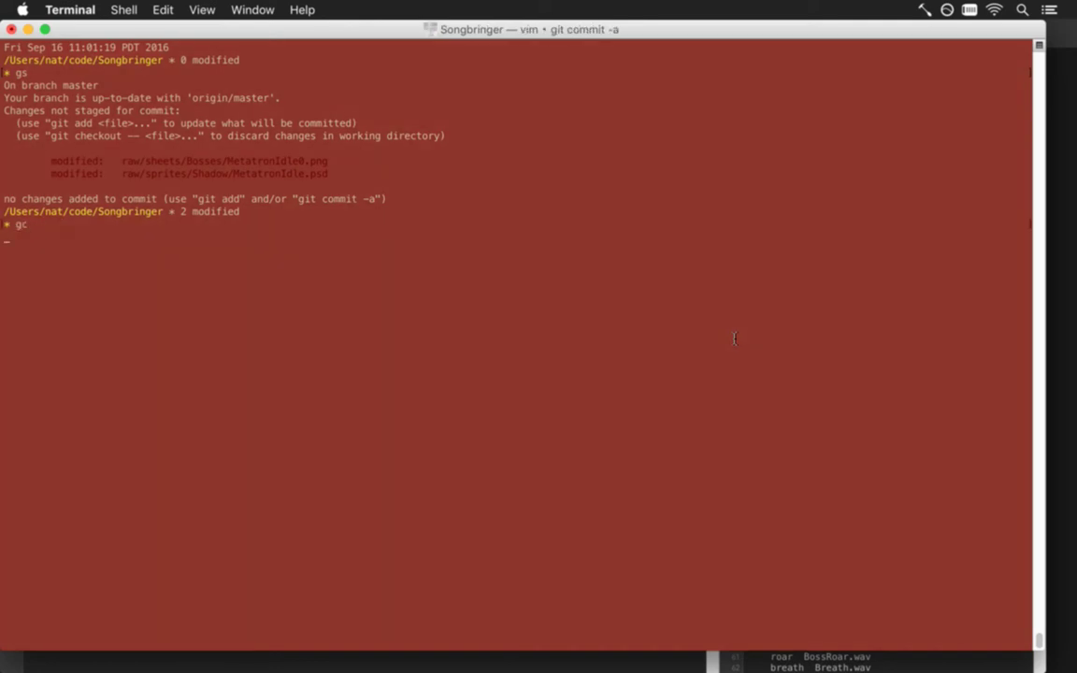
text(.)
key(Escape)
text(:wq)
key(Return)
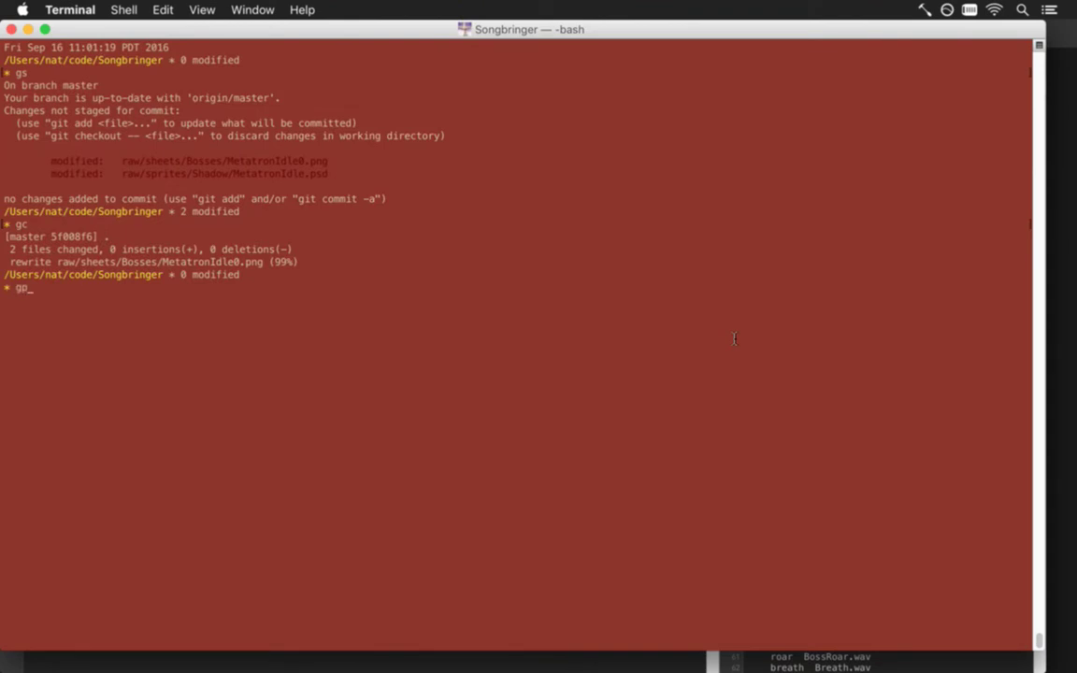
- Push the commit with gp and switch back to Photoshop
text(gp)
key(Return)
key(super+Tab)
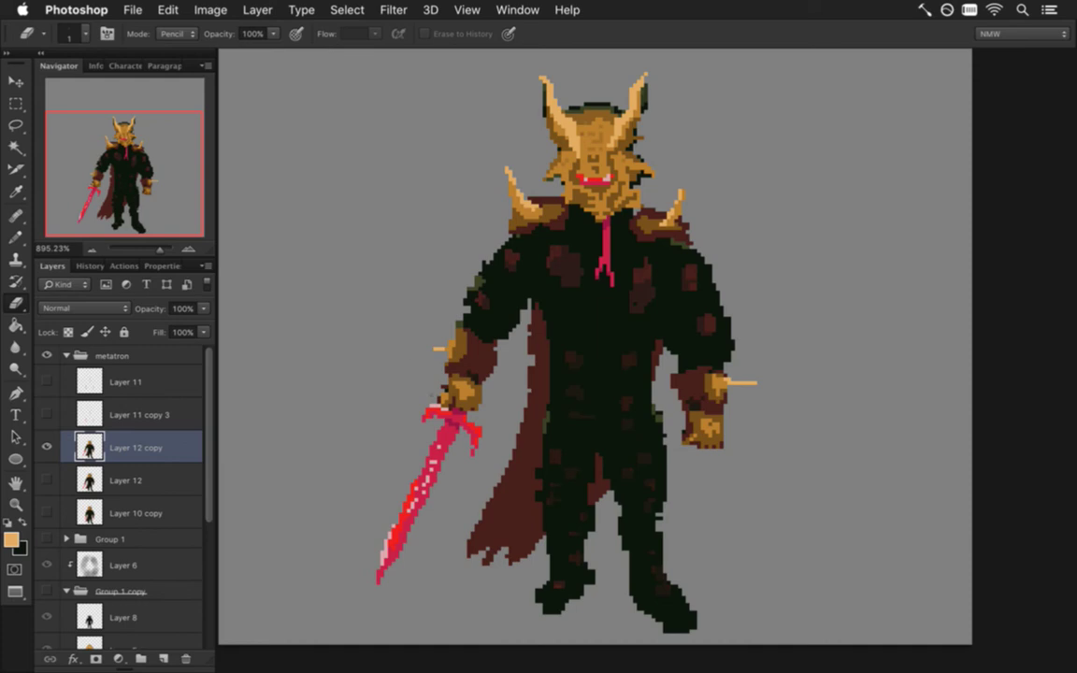
- Sample the sword's crimson and pencil the letters "BRB" on the empty background beside the figure's head
key(i)
click(411, 407)
key(b)
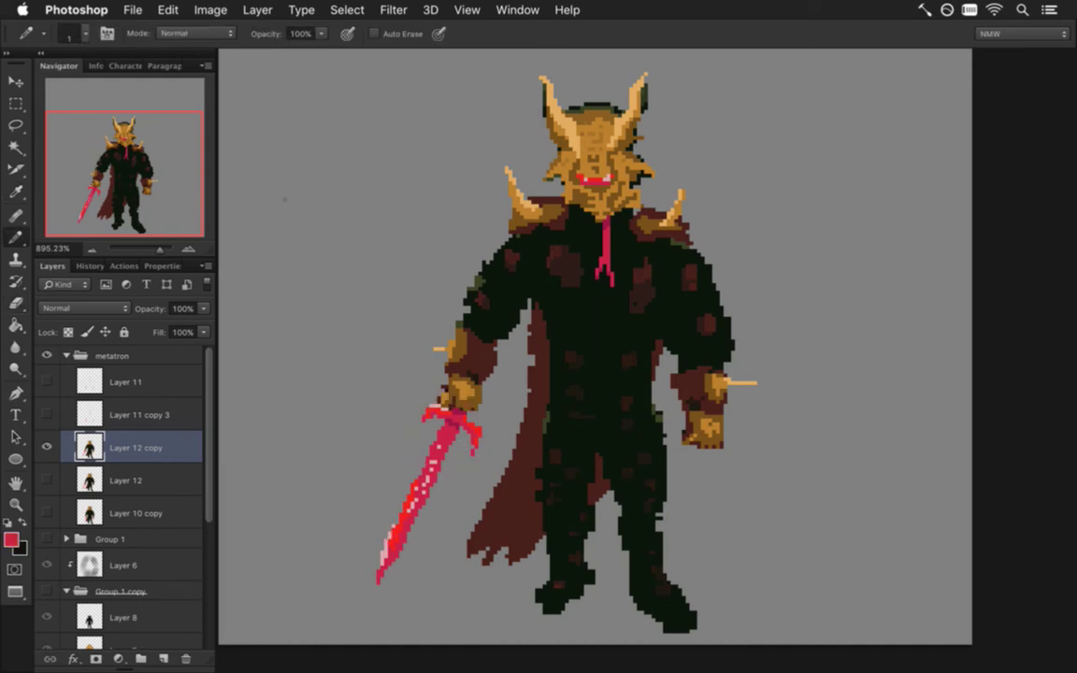
mouse_move(287, 150)
mouse_down()
mouse_move(306, 266)
mouse_move(333, 166)
mouse_move(304, 215)
mouse_move(345, 210)
mouse_move(303, 271)
mouse_up()
drag(363, 153, 365, 221)
mouse_move(362, 139)
mouse_down()
mouse_move(370, 218)
mouse_move(384, 166)
mouse_move(371, 168)
mouse_move(416, 211)
mouse_up()
drag(428, 127, 440, 187)
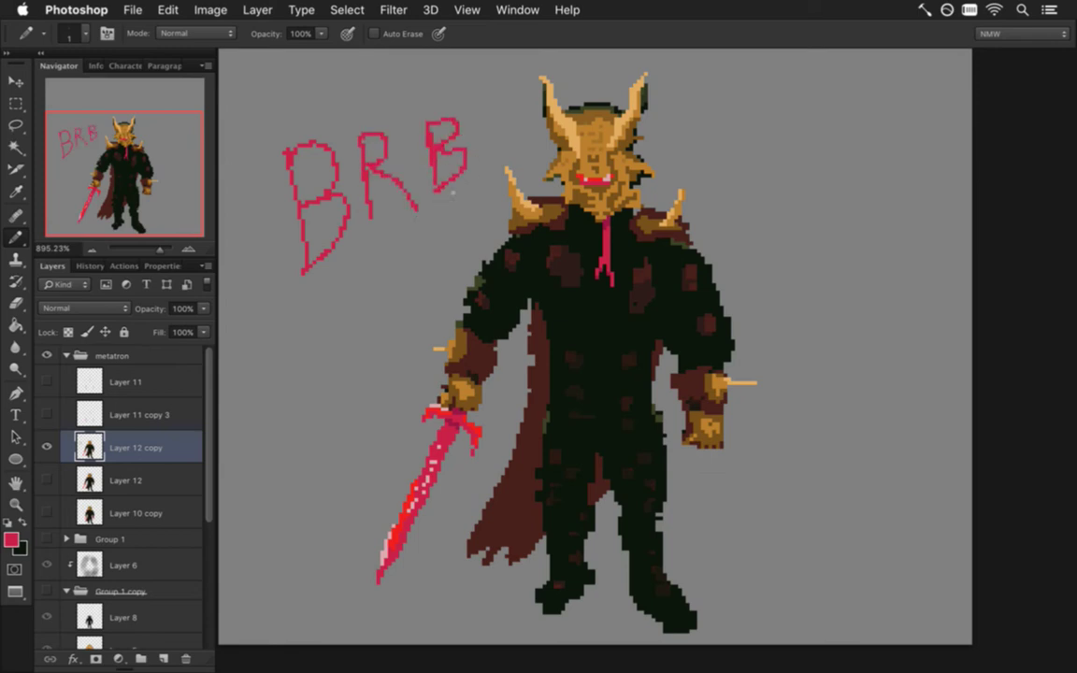
drag(480, 78, 486, 133)
drag(481, 157, 490, 146)
- Undo all the strokes of the "BRB" lettering
key(super+alt+z)
key(super+alt+z)
key(super+alt+z)
key(super+alt+z)
key(super+alt+z)
key(super+alt+z)
key(super+alt+z)
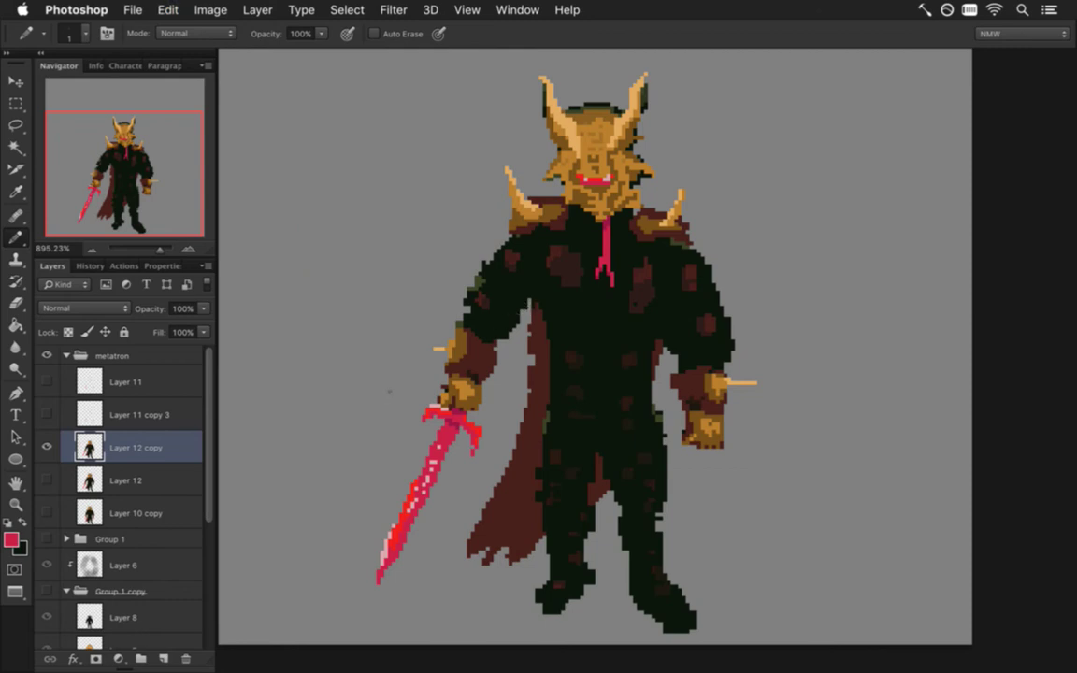
- Sample the orange-gold from the sword hand and pencil a few pixels onto the fist's edge facing the cape
scroll(481, 409, up, 3)
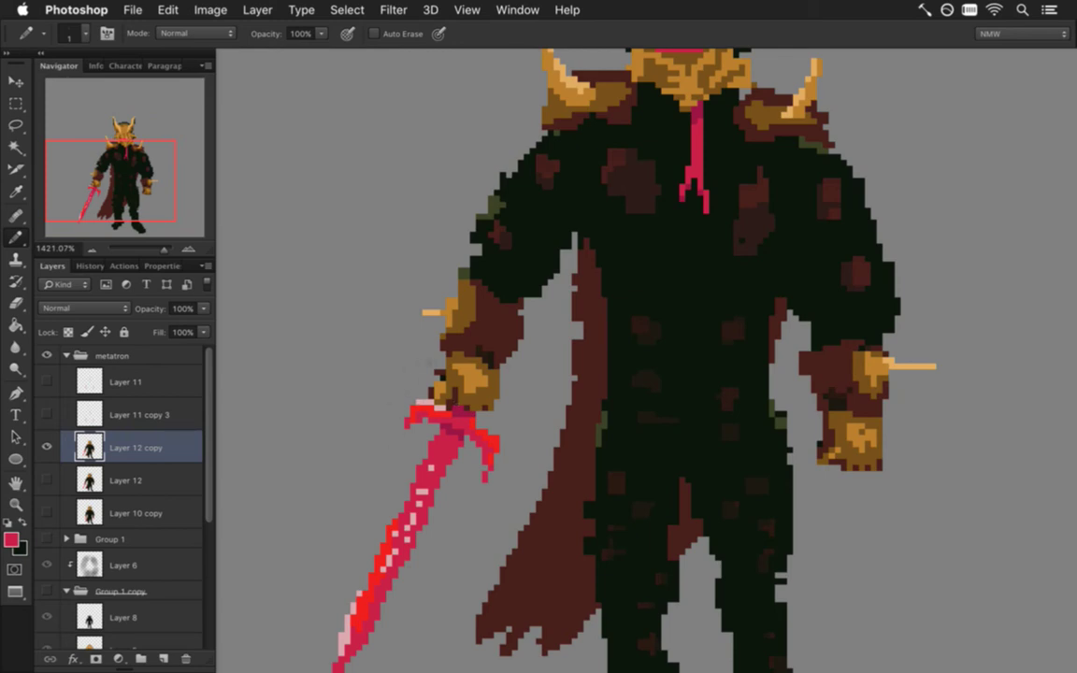
key(i)
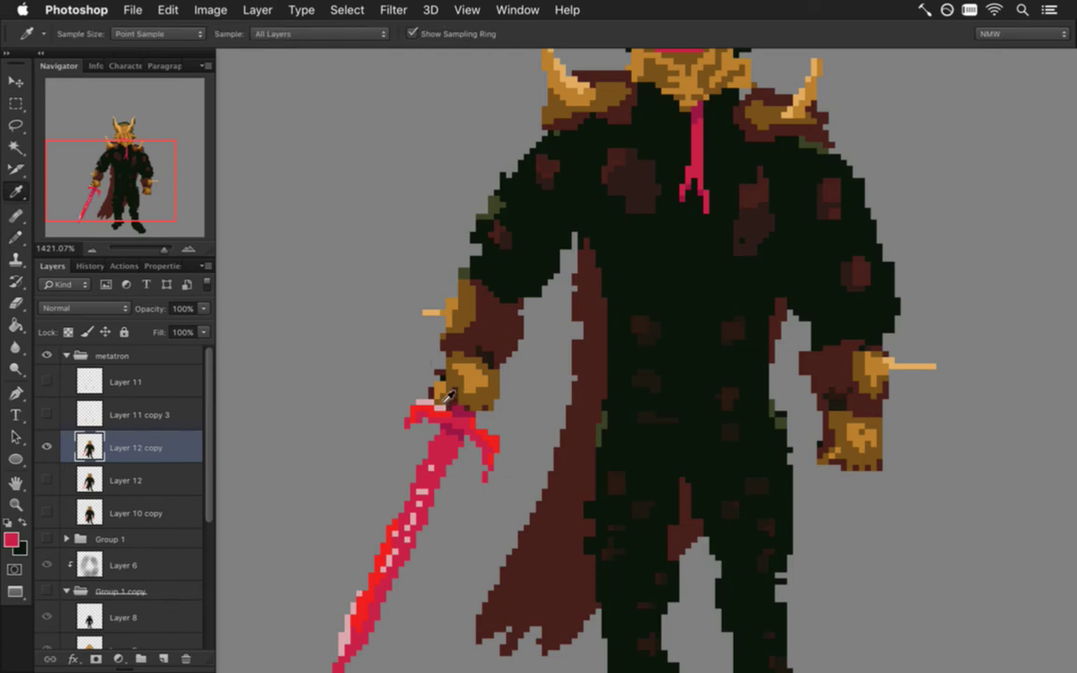
click(445, 399)
key(b)
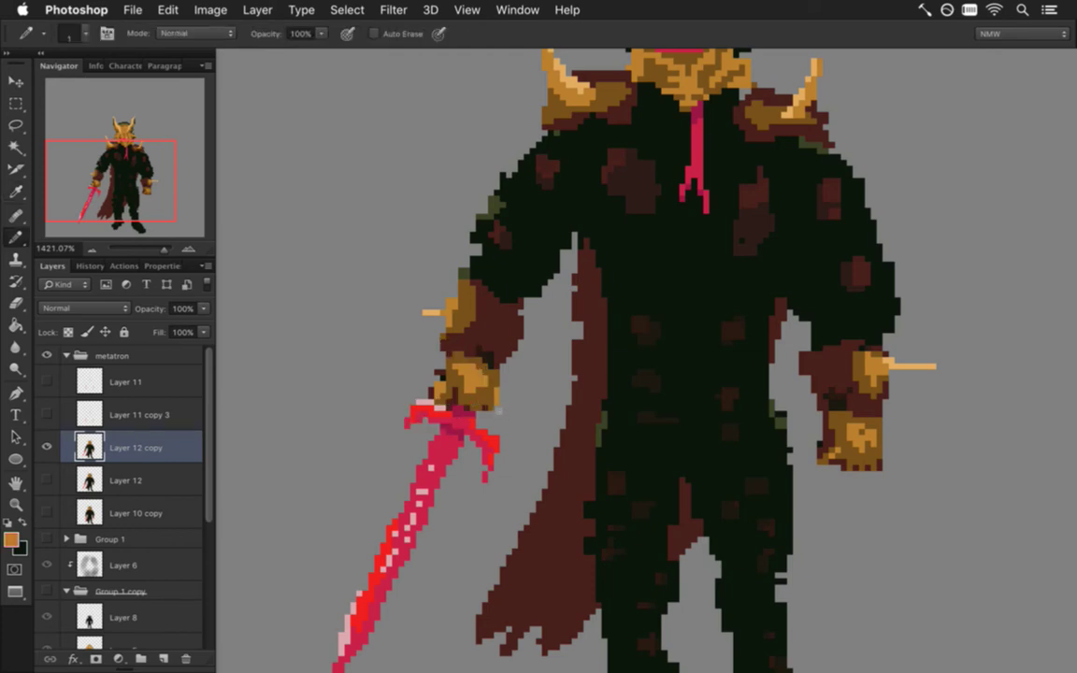
- Sample dark gold and reddish brown from the sword hand and pencil over the dark pixels on its outer fingers
key(i)
click(441, 372)
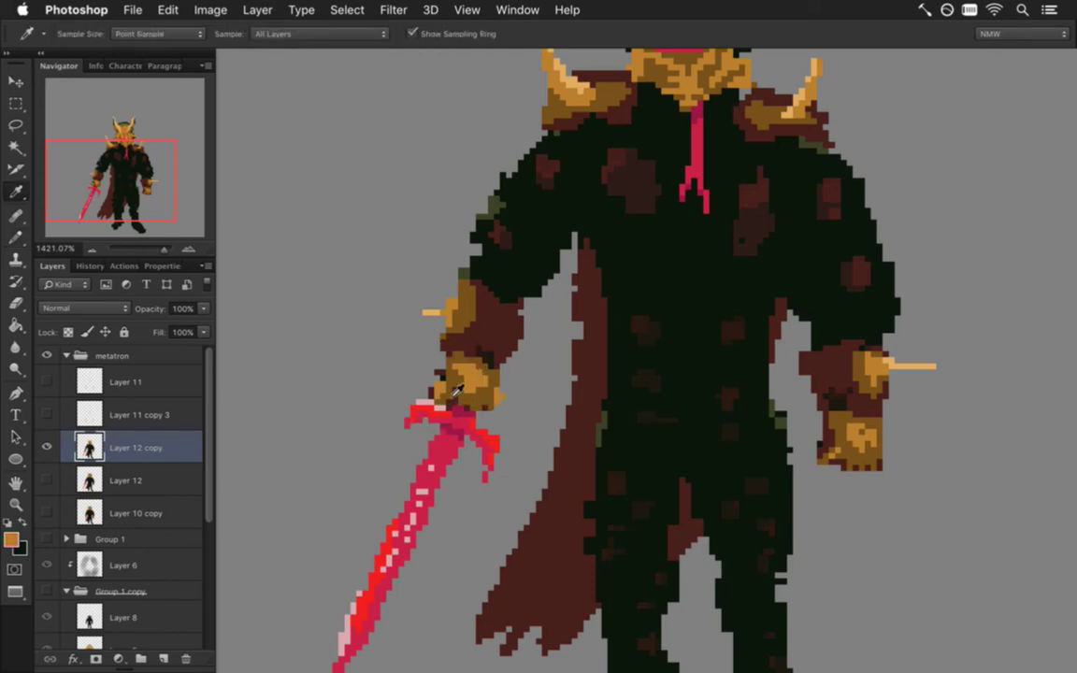
key(b)
key(i)
click(428, 389)
key(b)
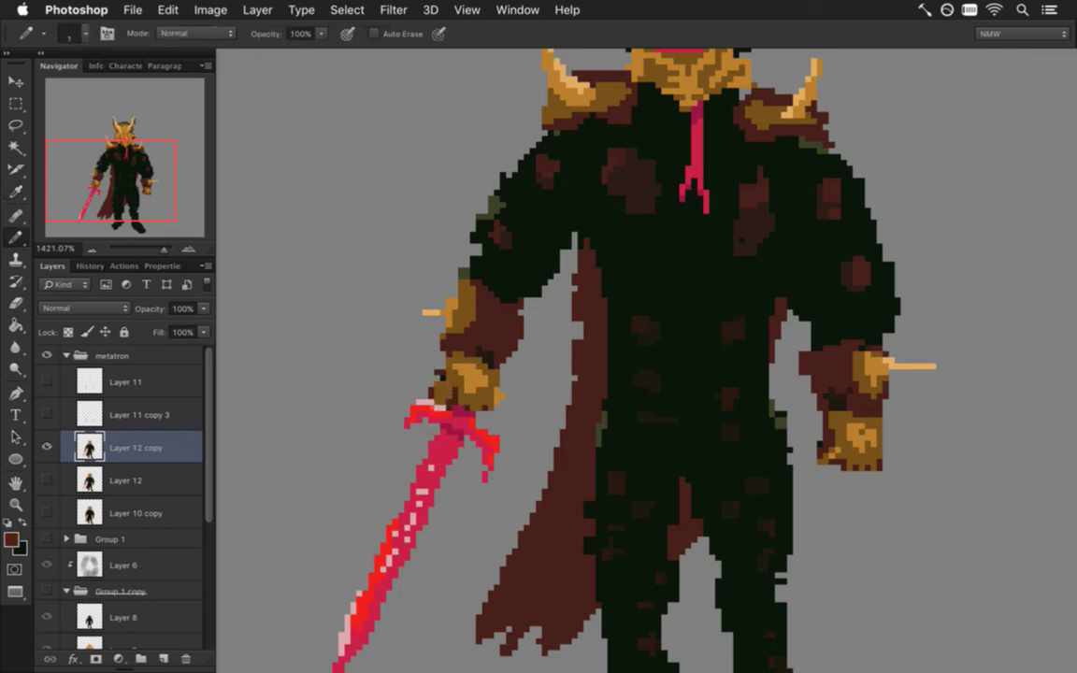
- Retouch the sword hand's fingers above the hilt with the sampled dark gold and clean up their outline with the Eraser
alt+click(451, 391)
key(e)
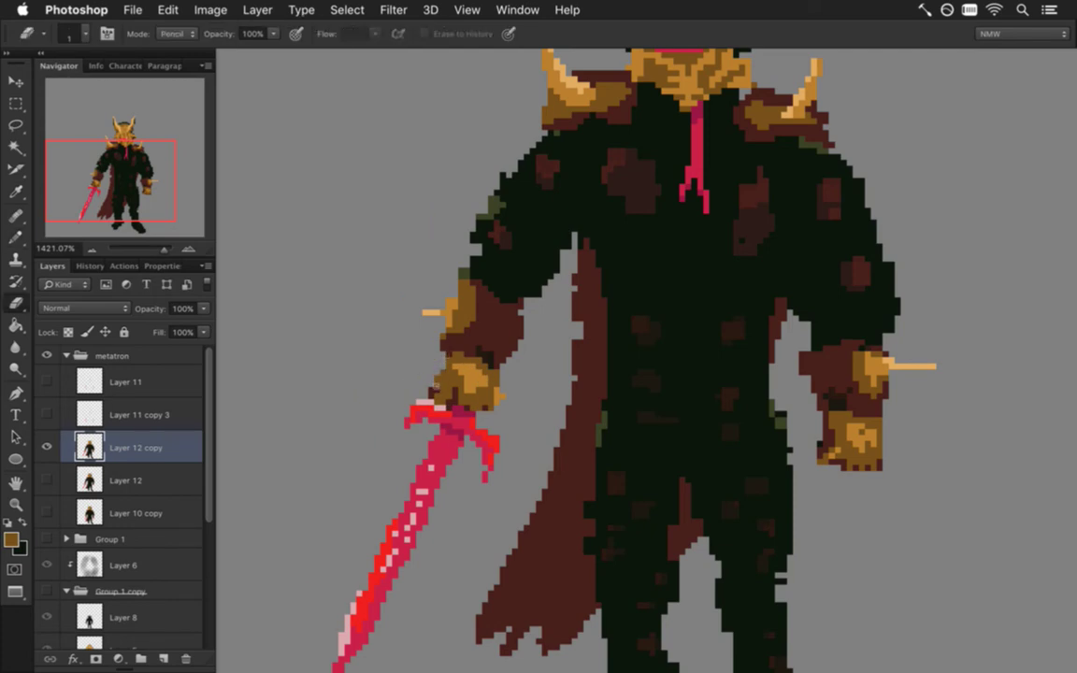
key(i)
click(455, 402)
key(b)
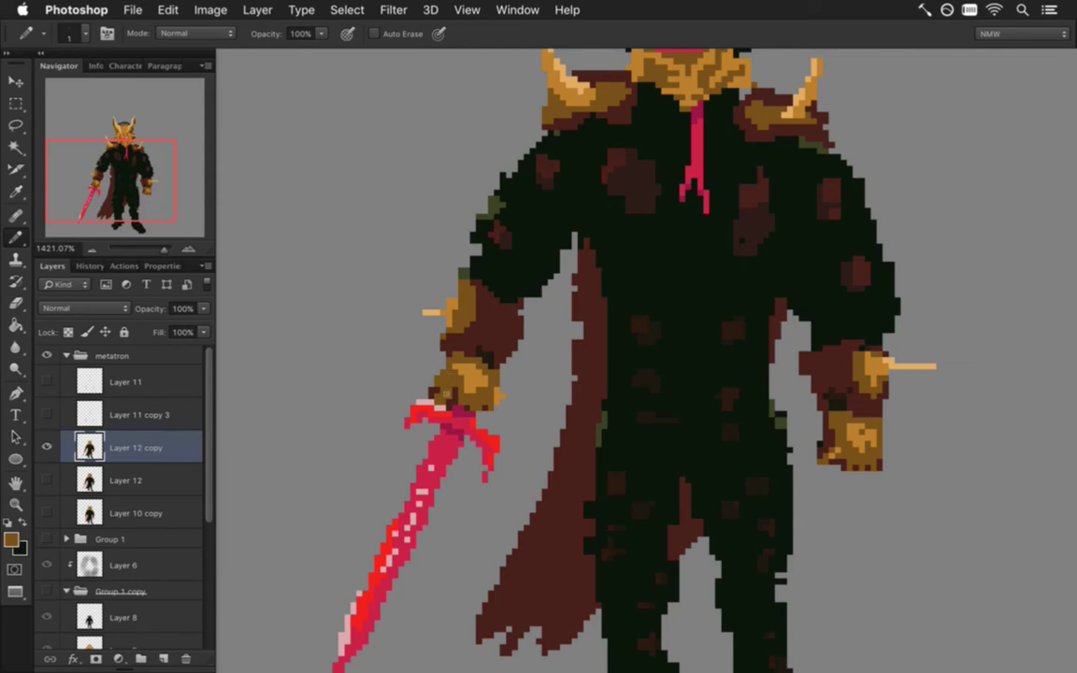
key(e)
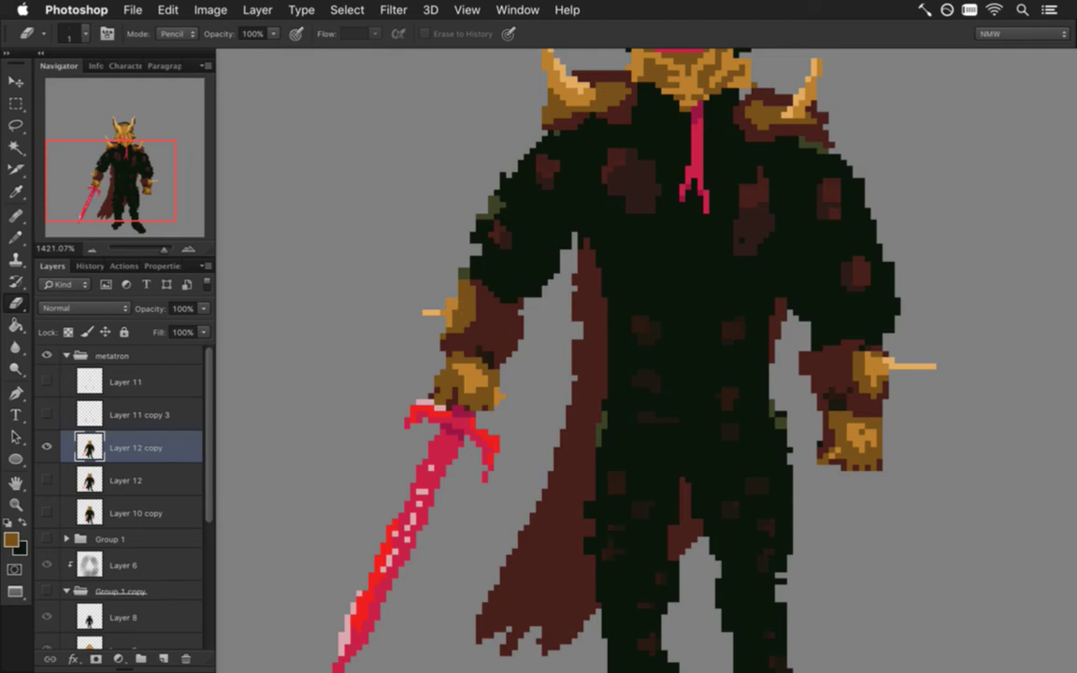
- Add a new empty layer directly above Layer 12, beneath Layer 12 copy
key(m)
key(super+0)
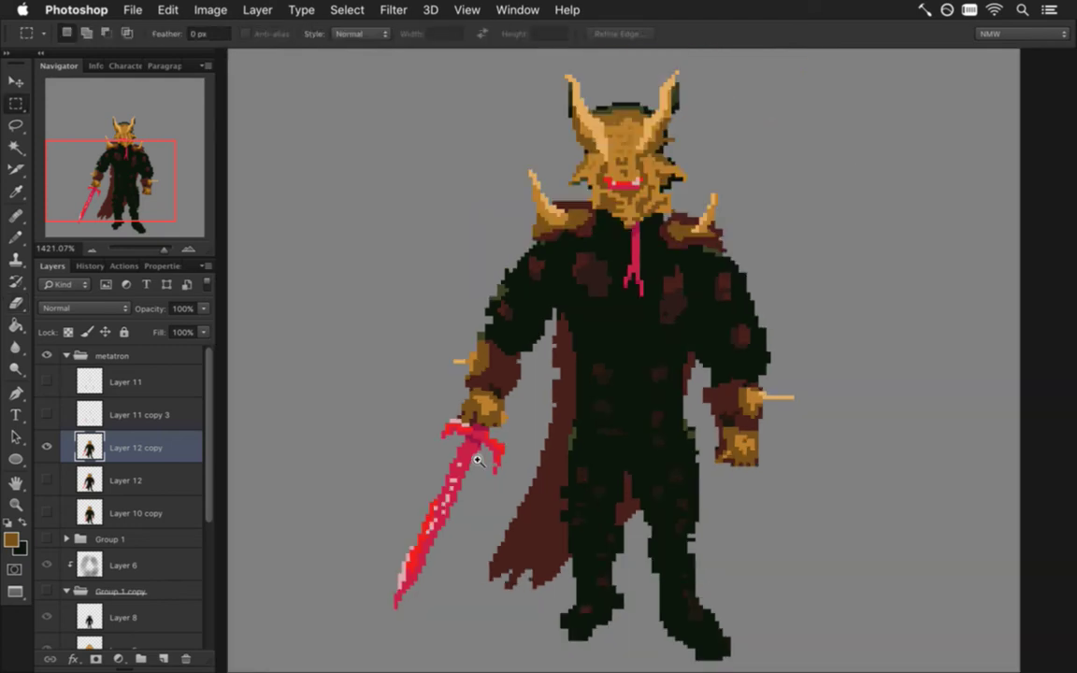
key(super+0)
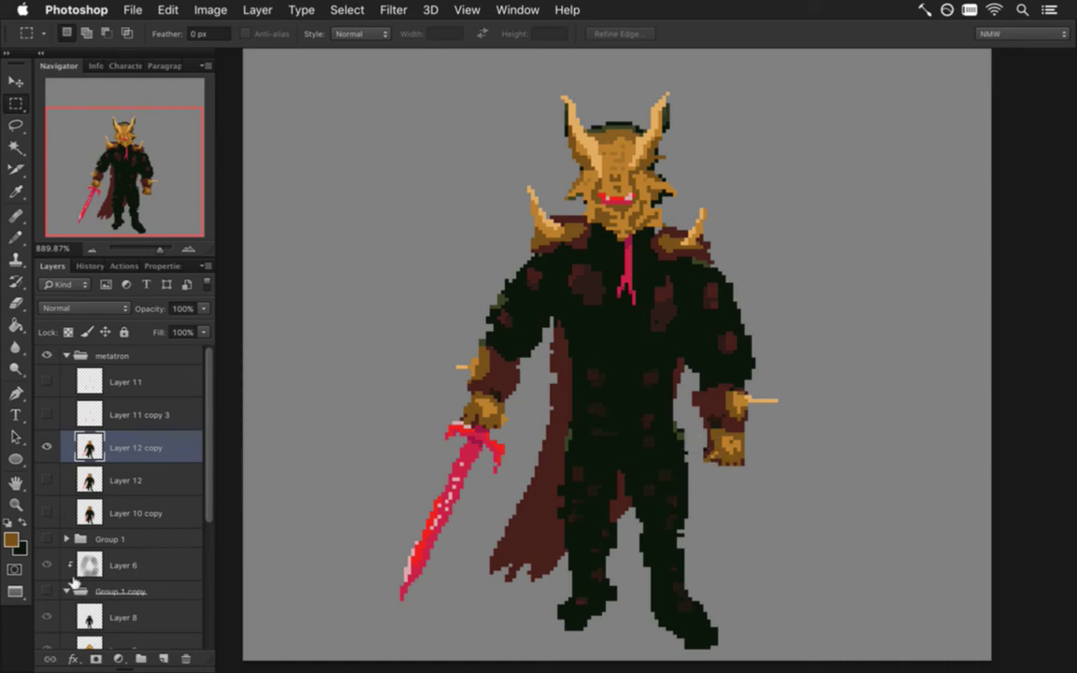
click(117, 483)
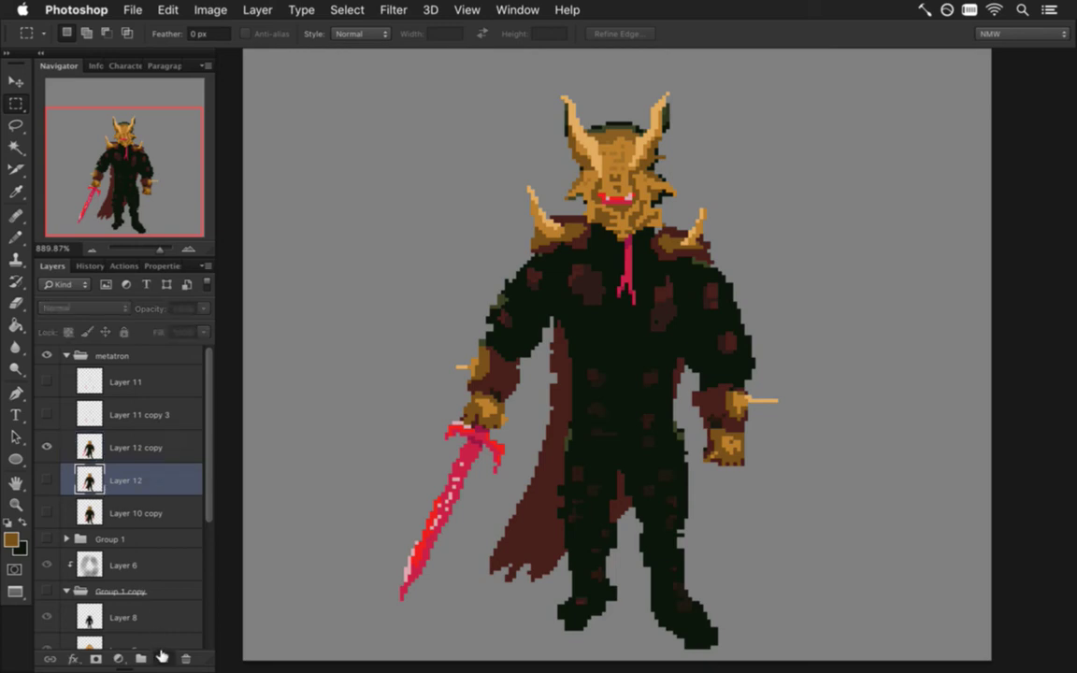
click(162, 657)
- Sample the sword's pale pink highlight and paint a rounded blob behind the hand without the sword using a size 10 pencil
key(i)
click(486, 440)
key(b)
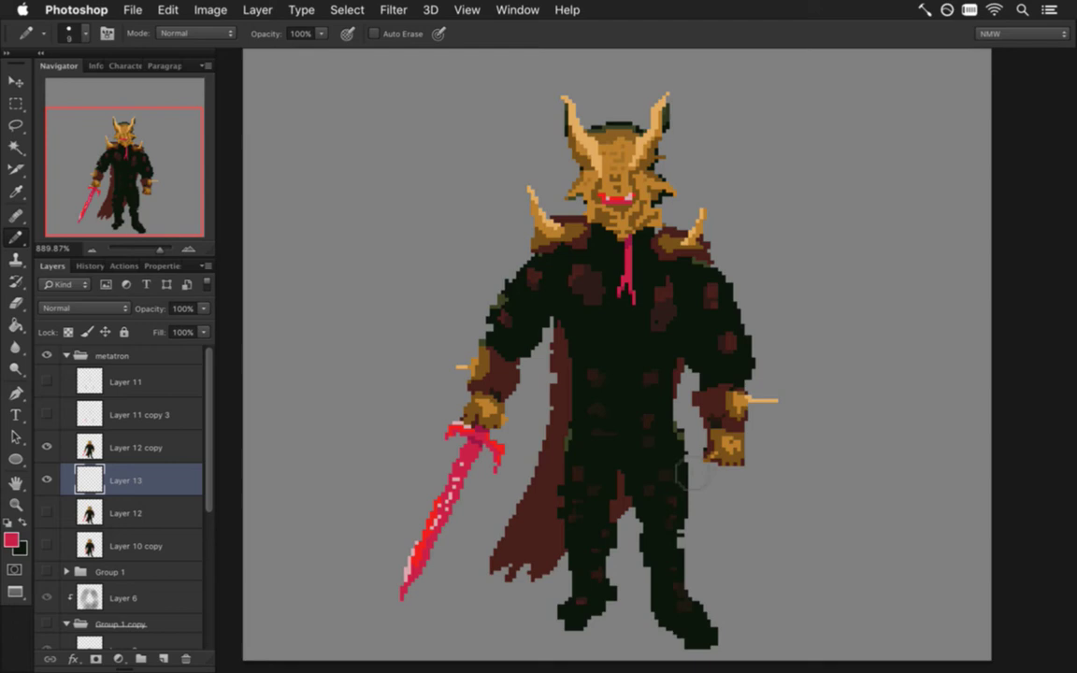
key(i)
click(408, 567)
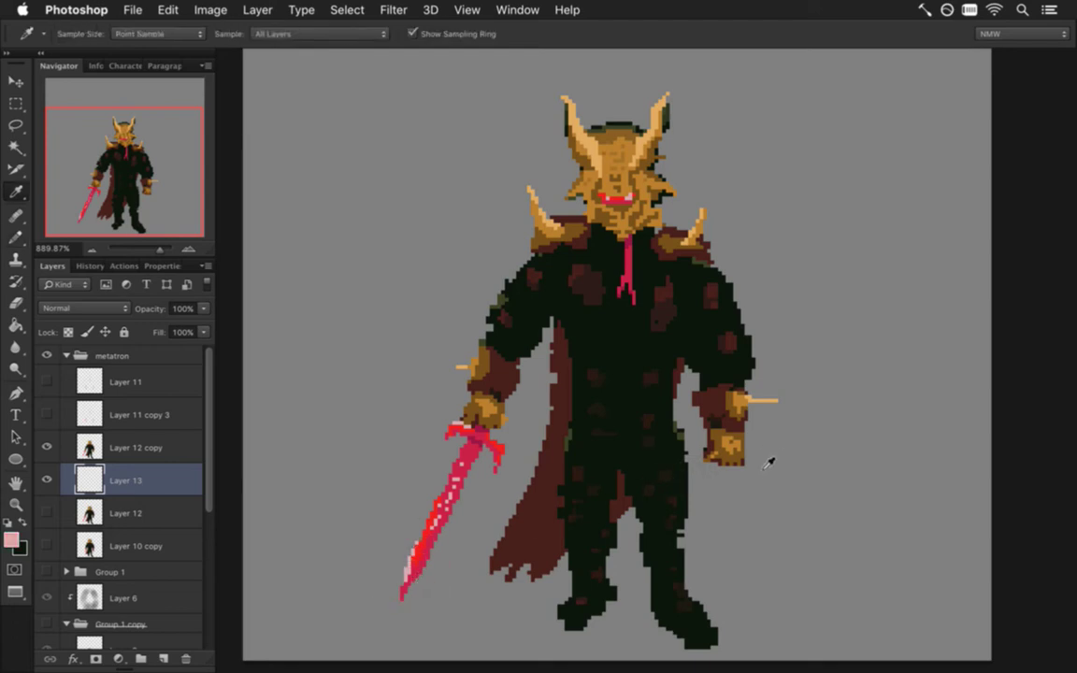
key(b)
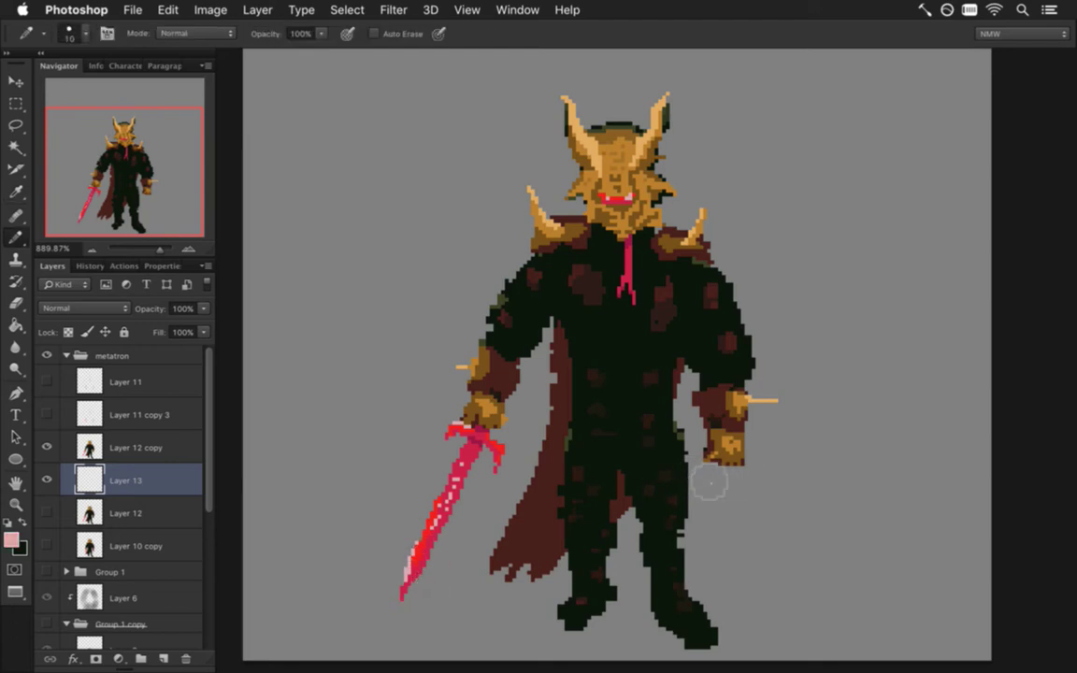
drag(703, 465, 701, 450)
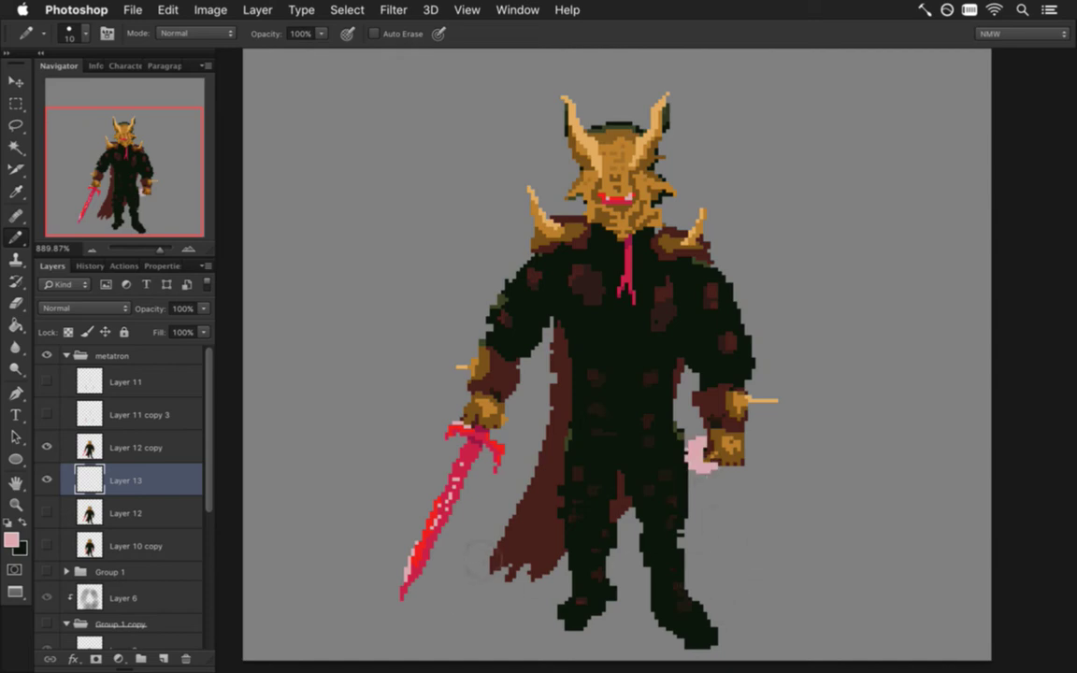
- Paint a dark crimson orb behind the empty fist on Layer 13, using a colour sampled from the sword and a 16 px pencil
key(i)
click(476, 462)
click(474, 446)
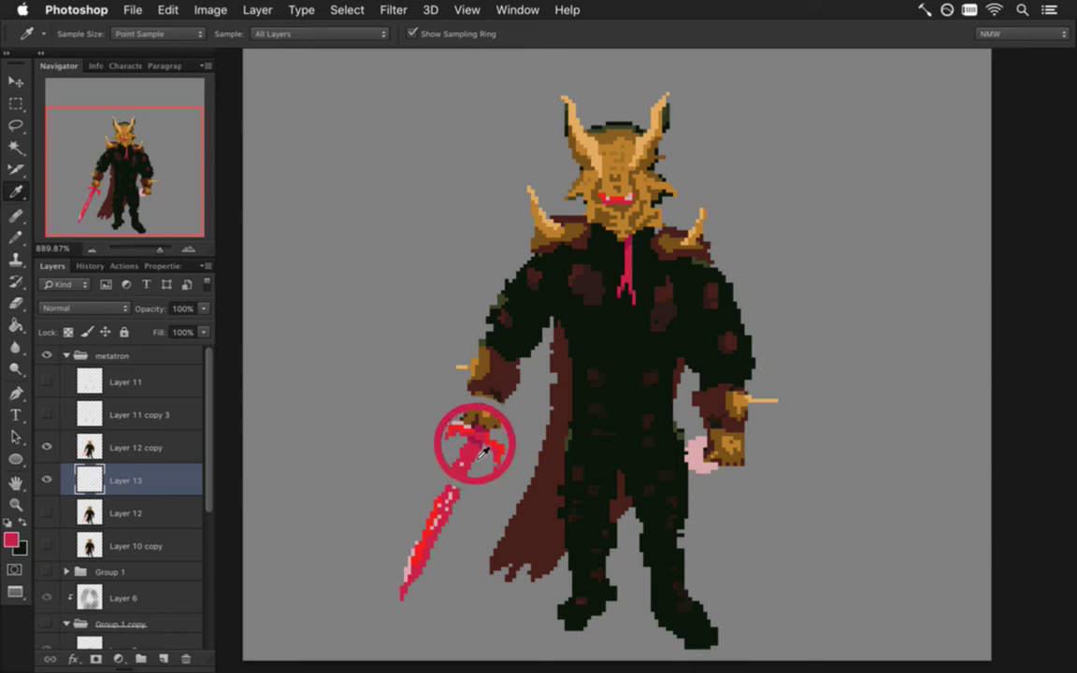
key(b)
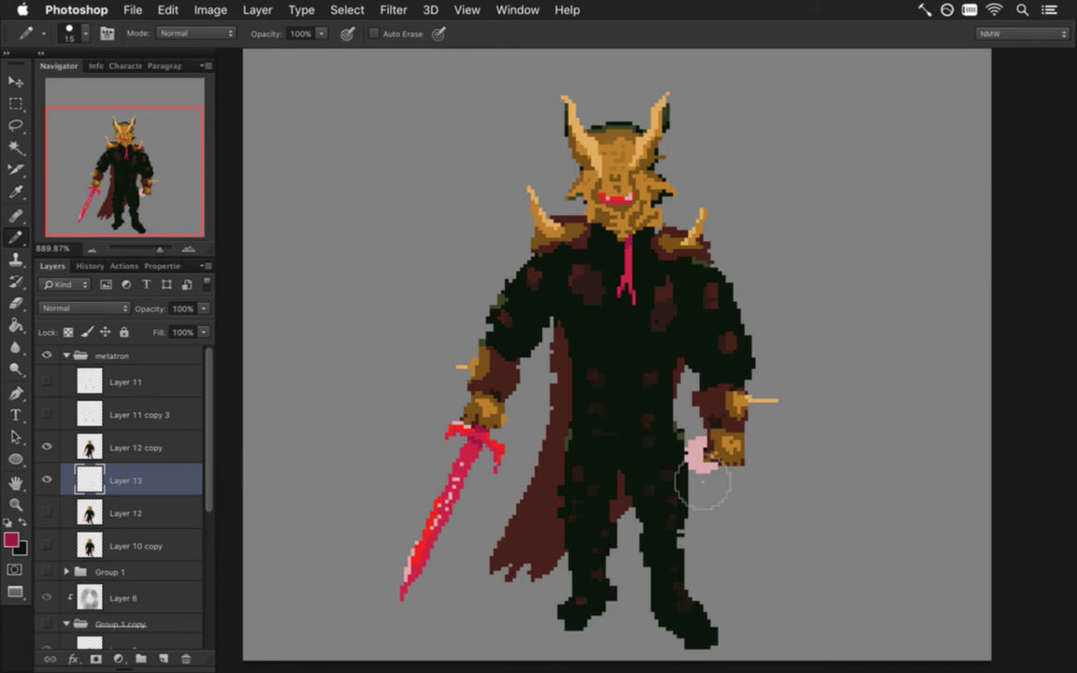
key(bracketleft)
click(82, 34)
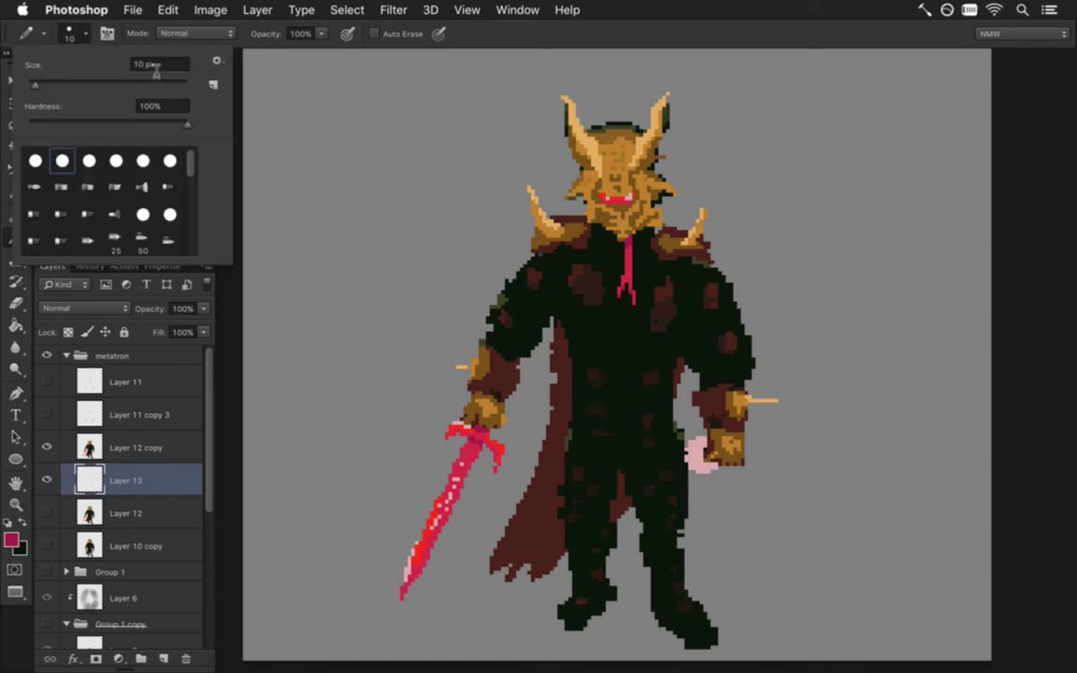
click(140, 63)
text(16)
key(Return)
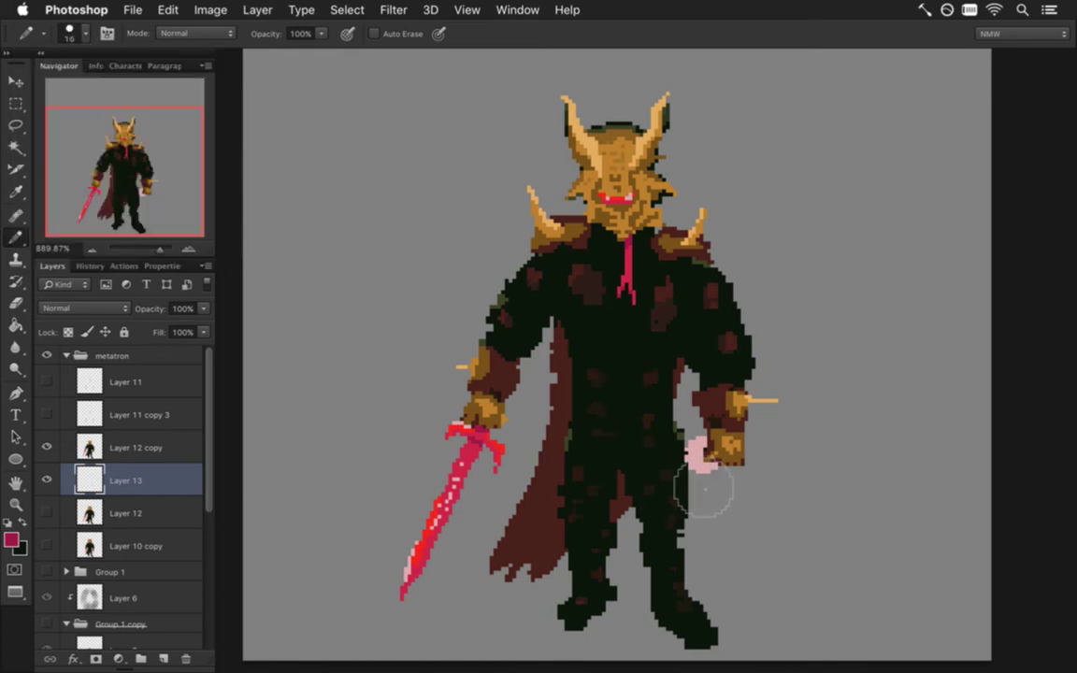
drag(703, 492, 699, 477)
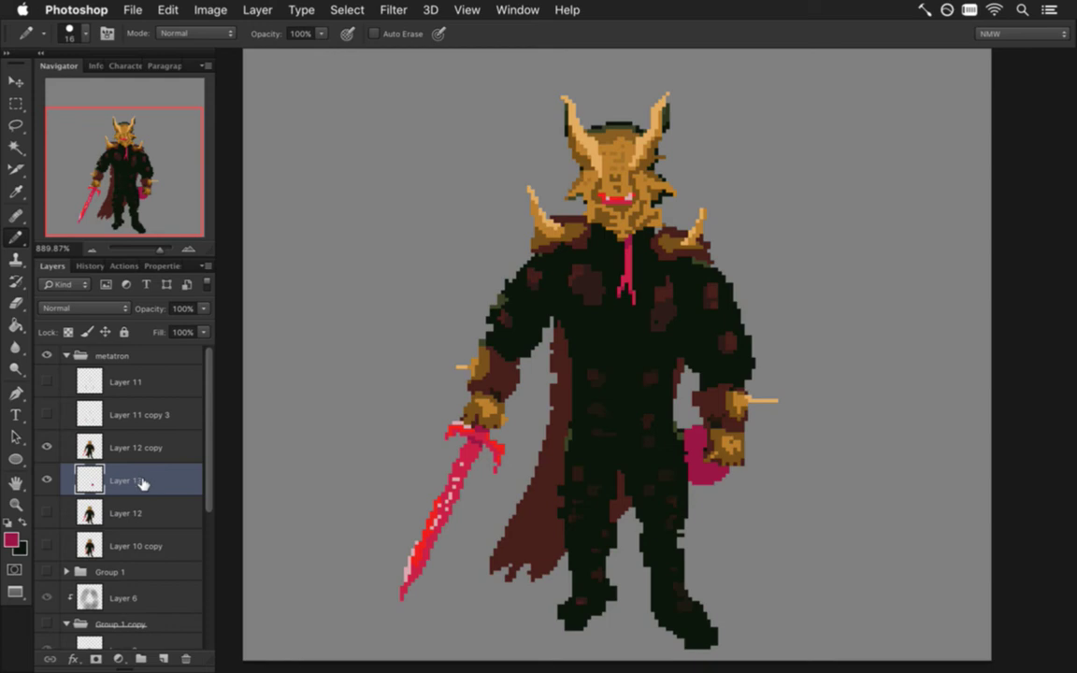
- Add a lighter pinkish-red disc inside the crimson orb with a 14 px pencil, sampling the colour from the sword
key(i)
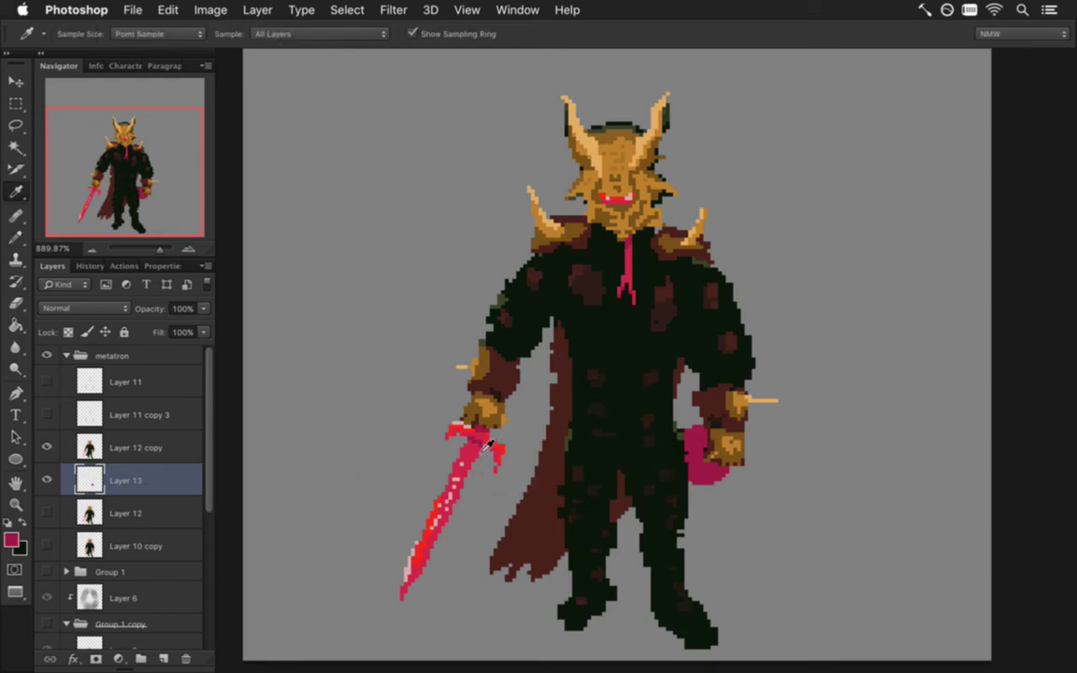
key(b)
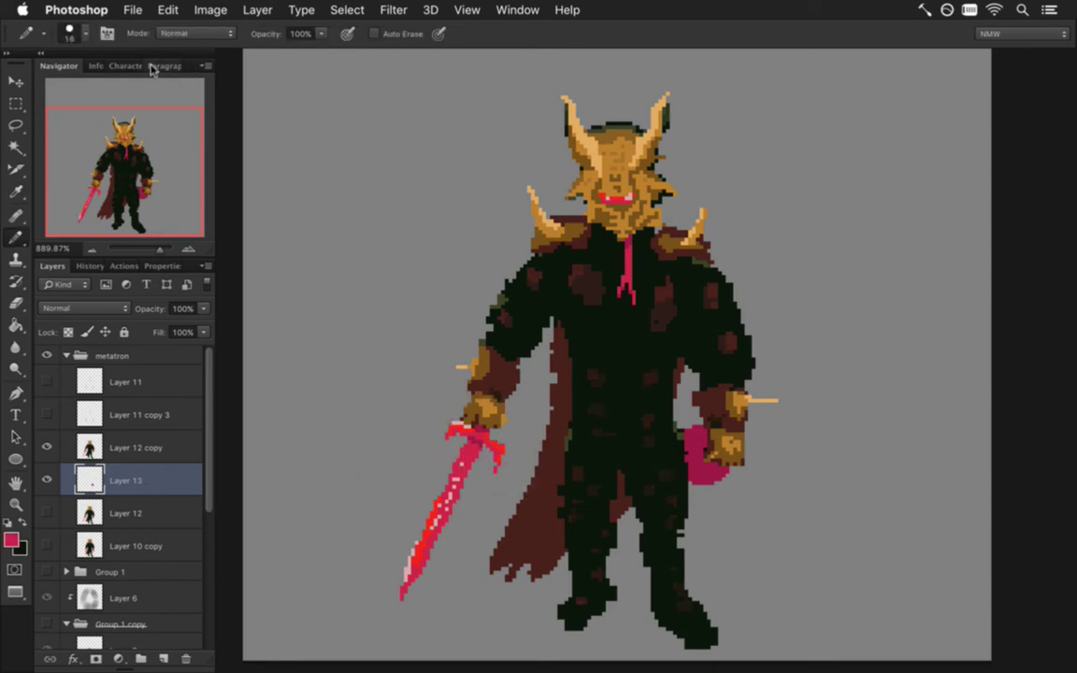
click(85, 34)
click(149, 62)
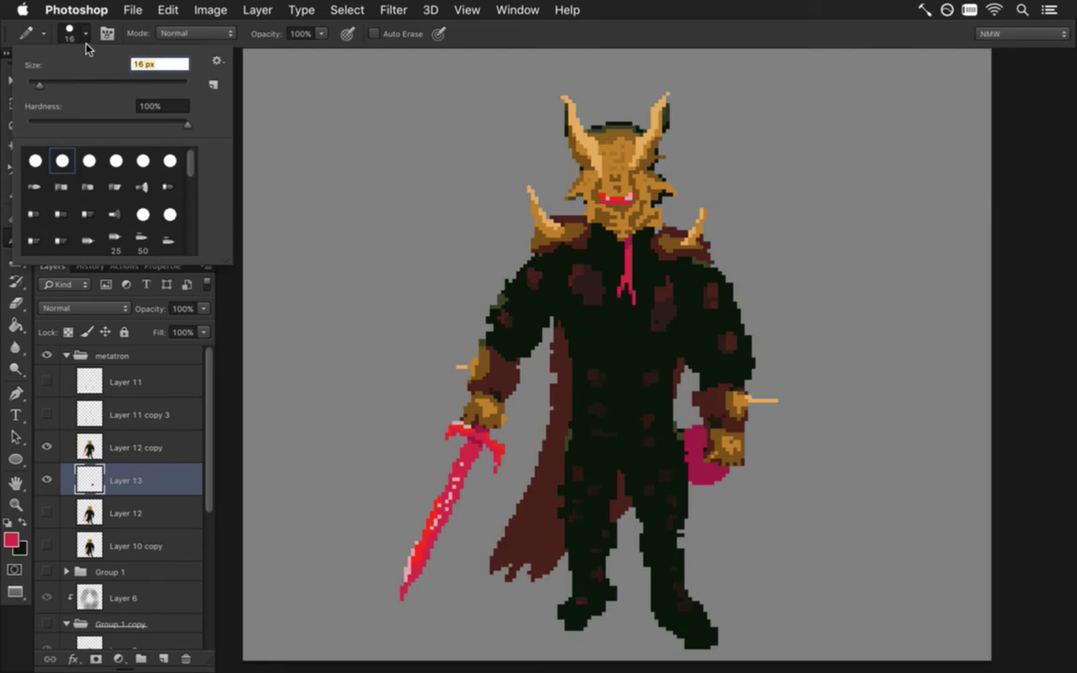
text(14)
key(Return)
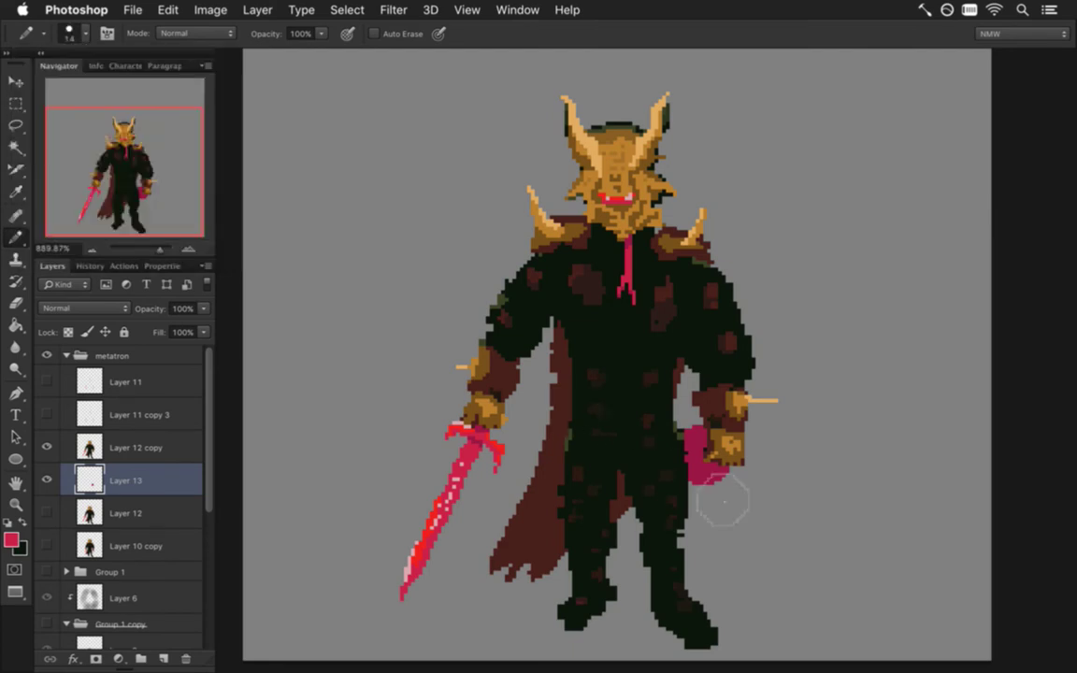
click(707, 460)
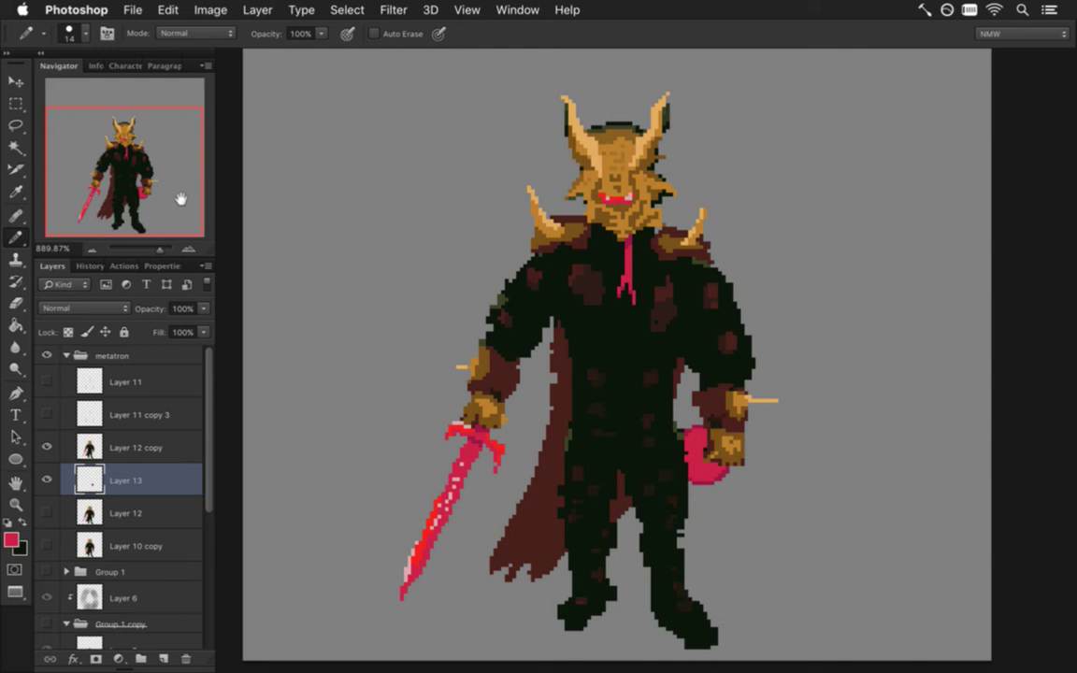
- Fill the orb's inner area with bright red sampled from the sword guard, using a 12 px pencil
key(i)
click(495, 446)
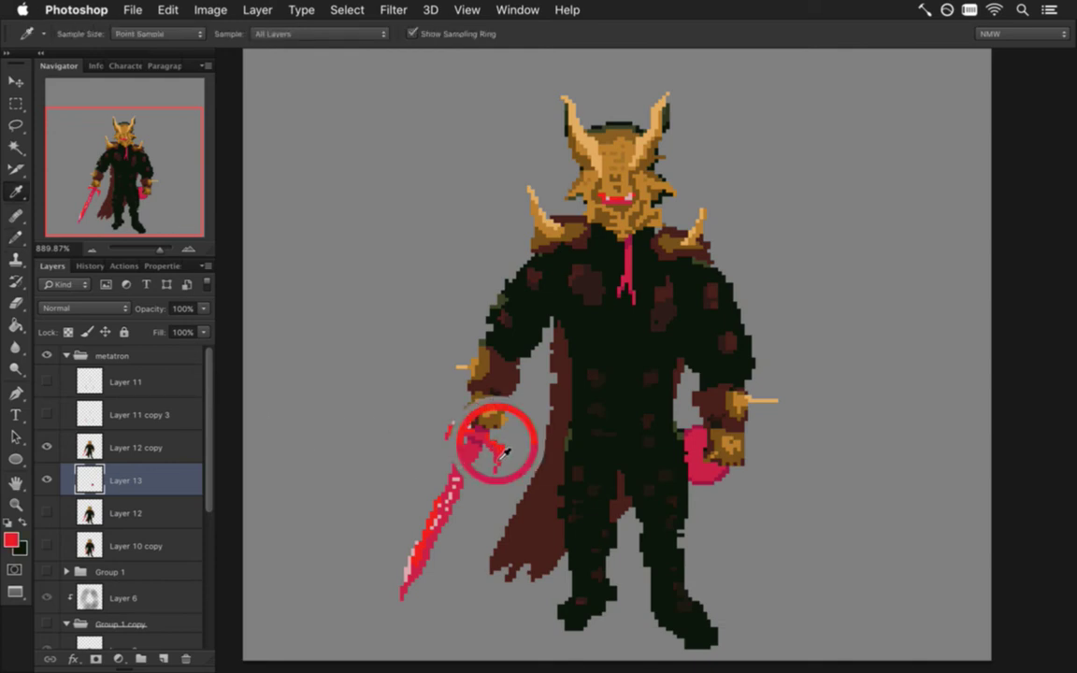
key(b)
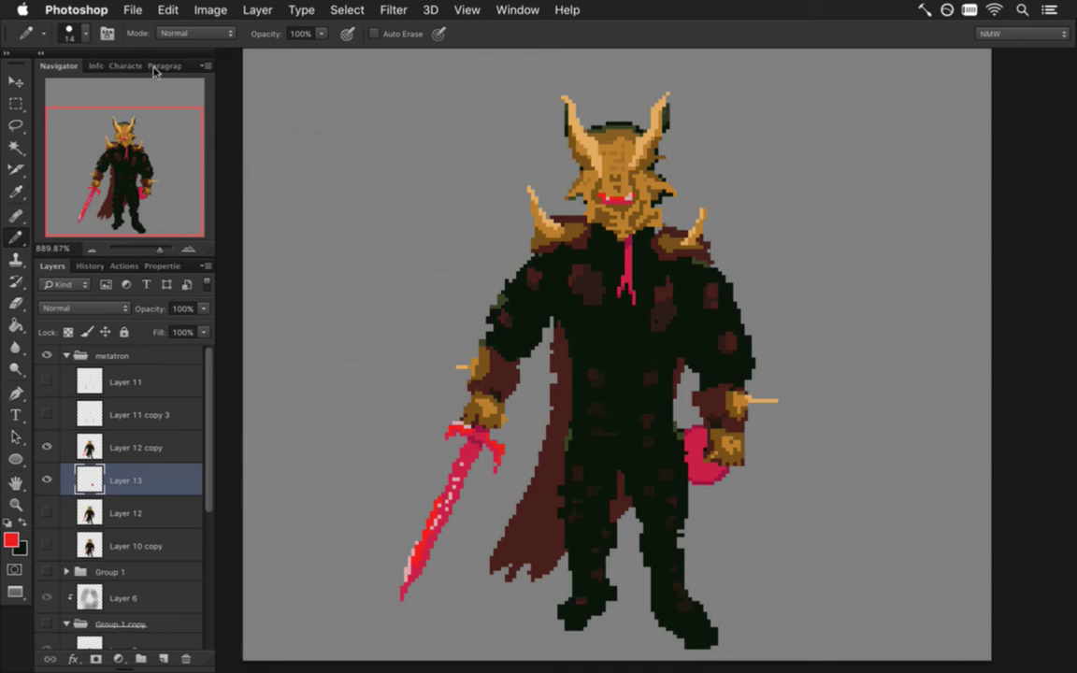
click(85, 33)
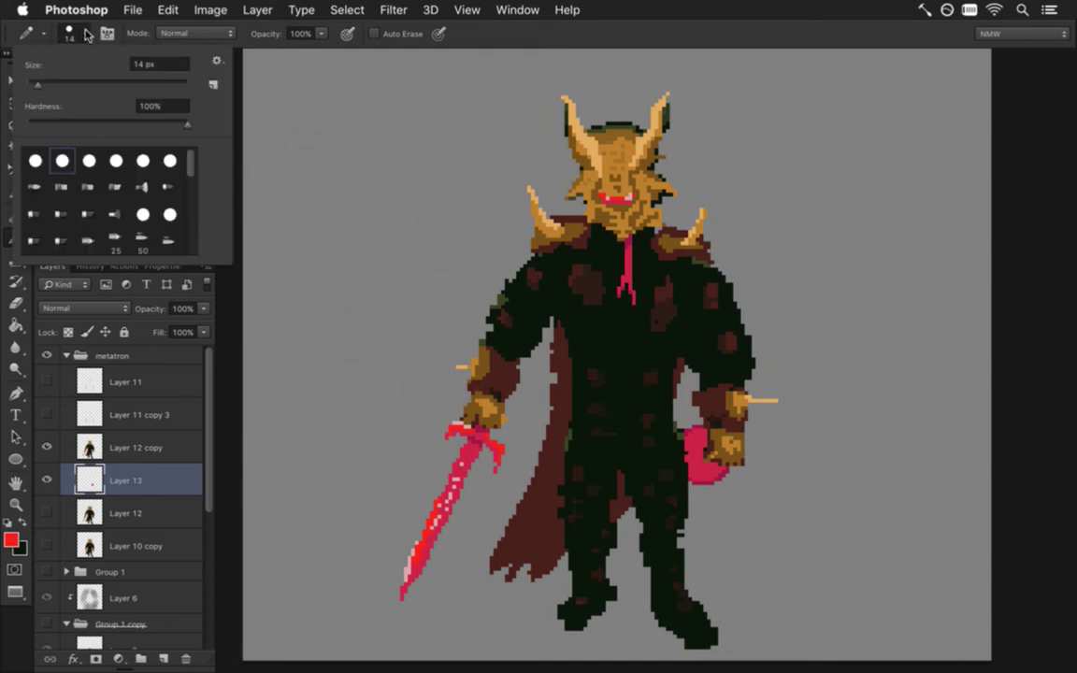
click(140, 61)
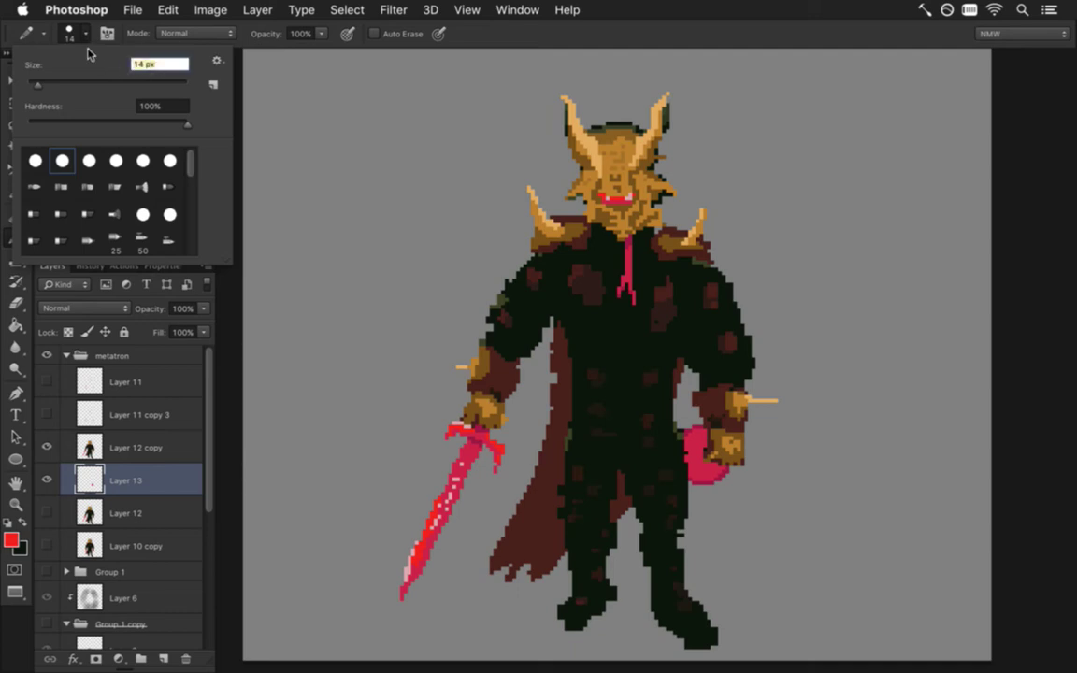
text(12)
key(Return)
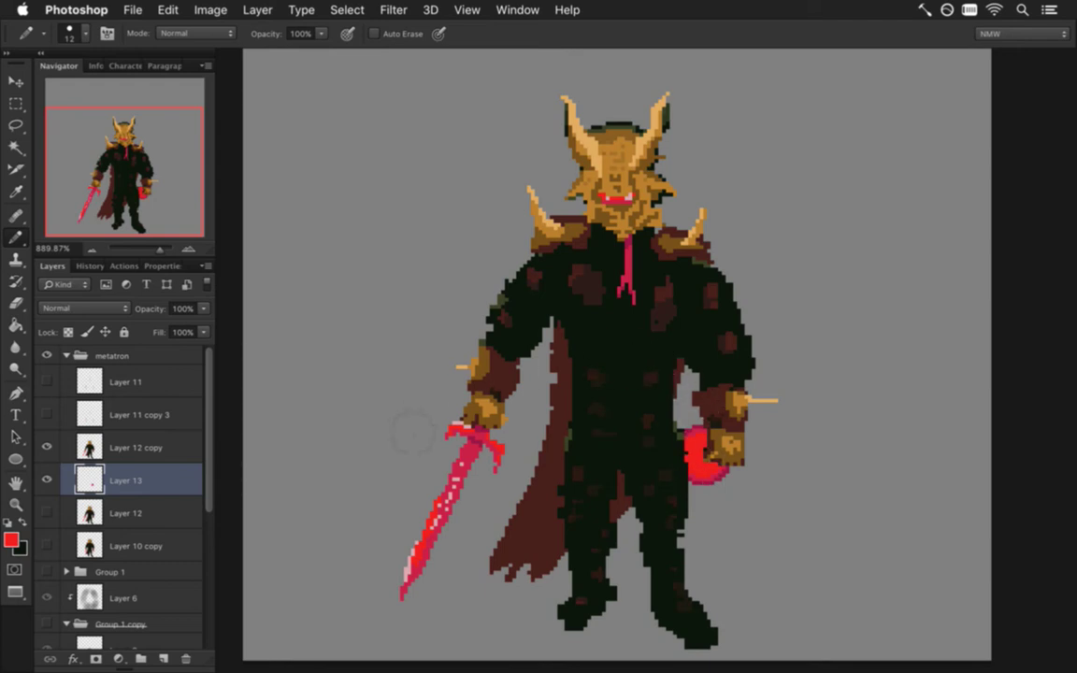
- Paint the orb's glowing centre in pale pink sampled from the sword tip, using a 10 px pencil
key(i)
click(411, 575)
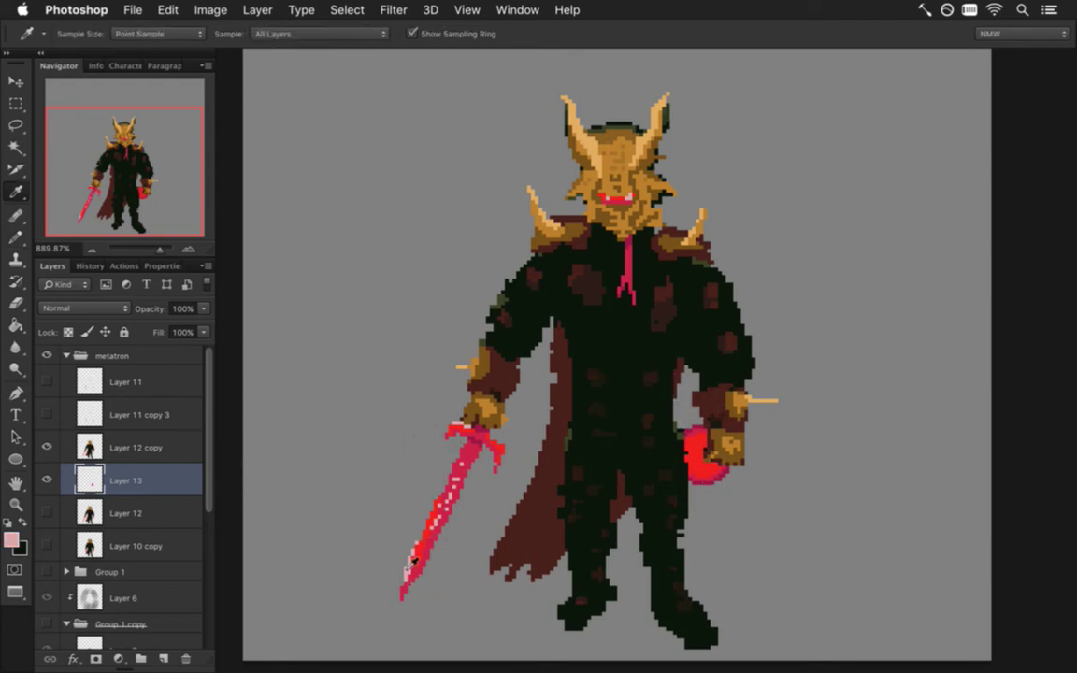
key(b)
click(84, 34)
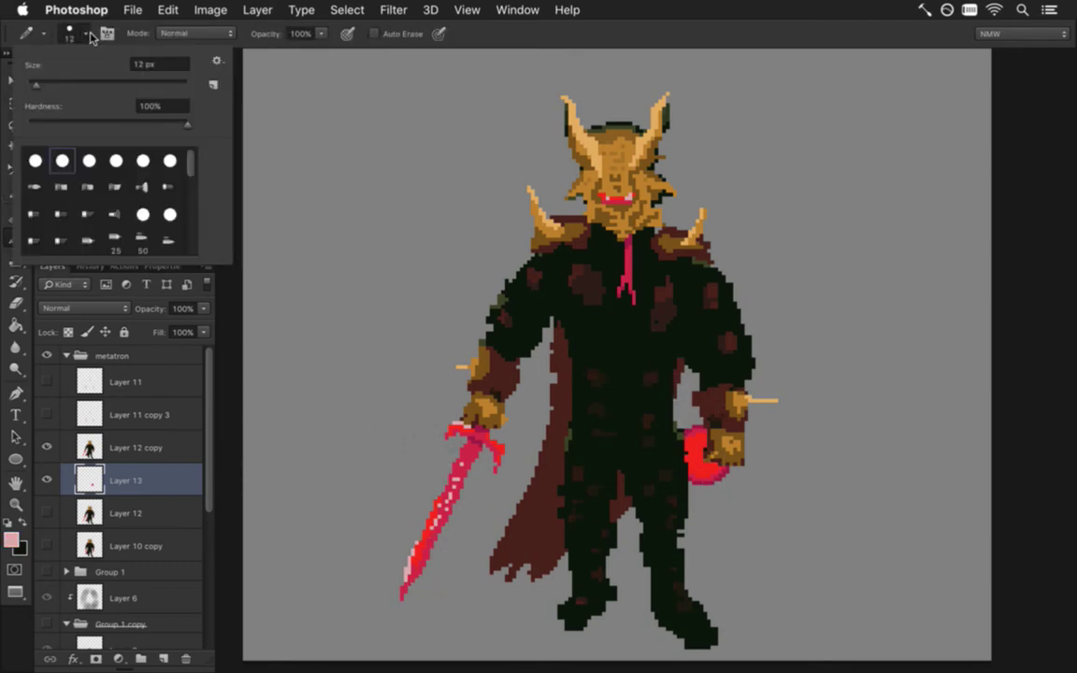
click(158, 65)
drag(158, 71, 80, 47)
text(10)
key(Return)
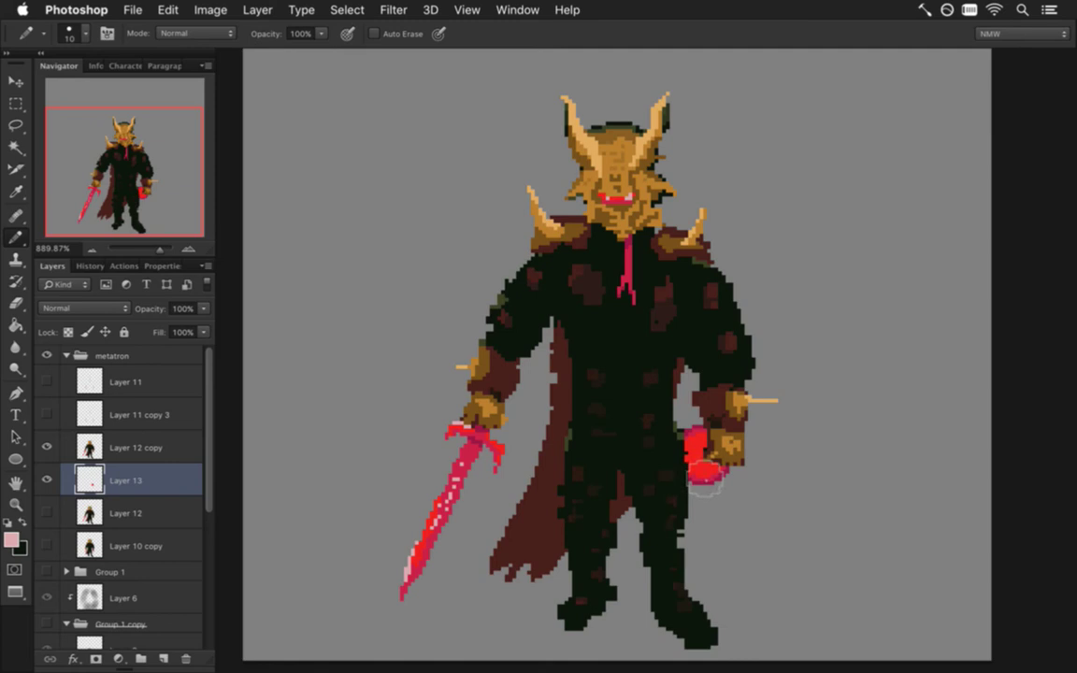
click(702, 456)
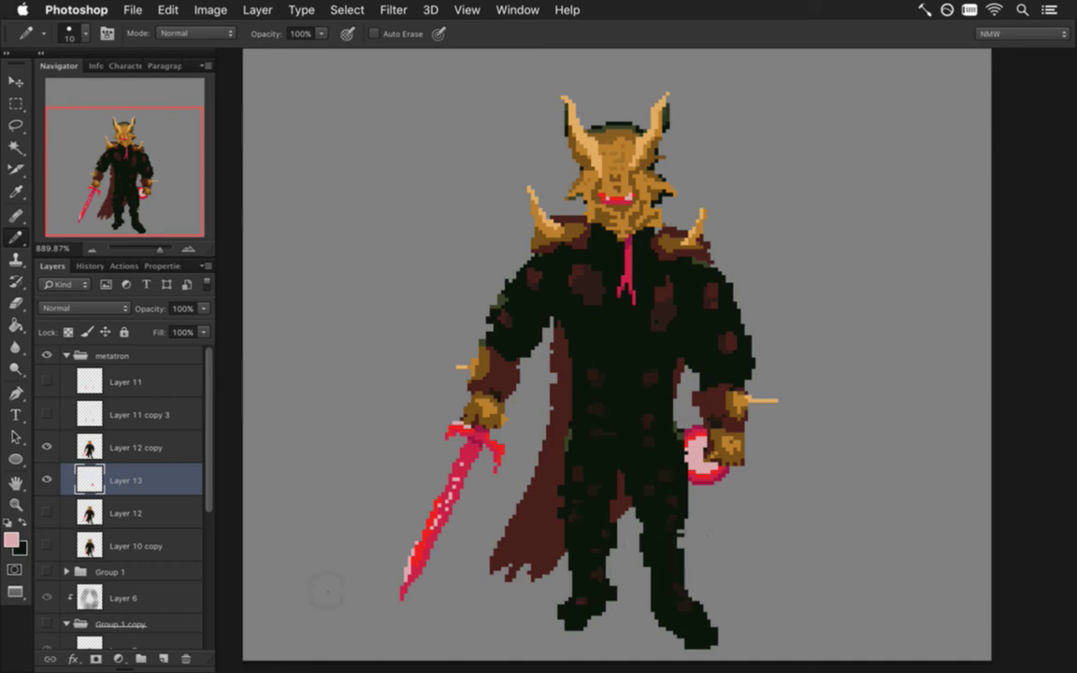
- Duplicate the orb layer above Layer 12 copy and delete the part of the duplicate that overlaps the hand, keeping the part over the leg
key(super+j)
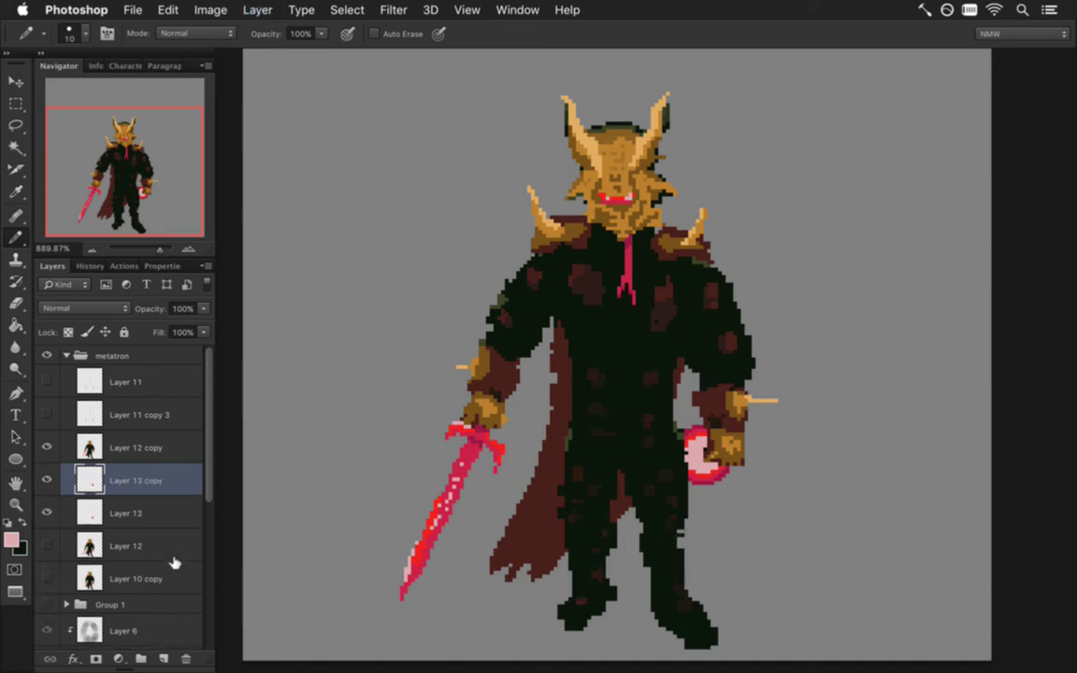
drag(103, 472, 94, 430)
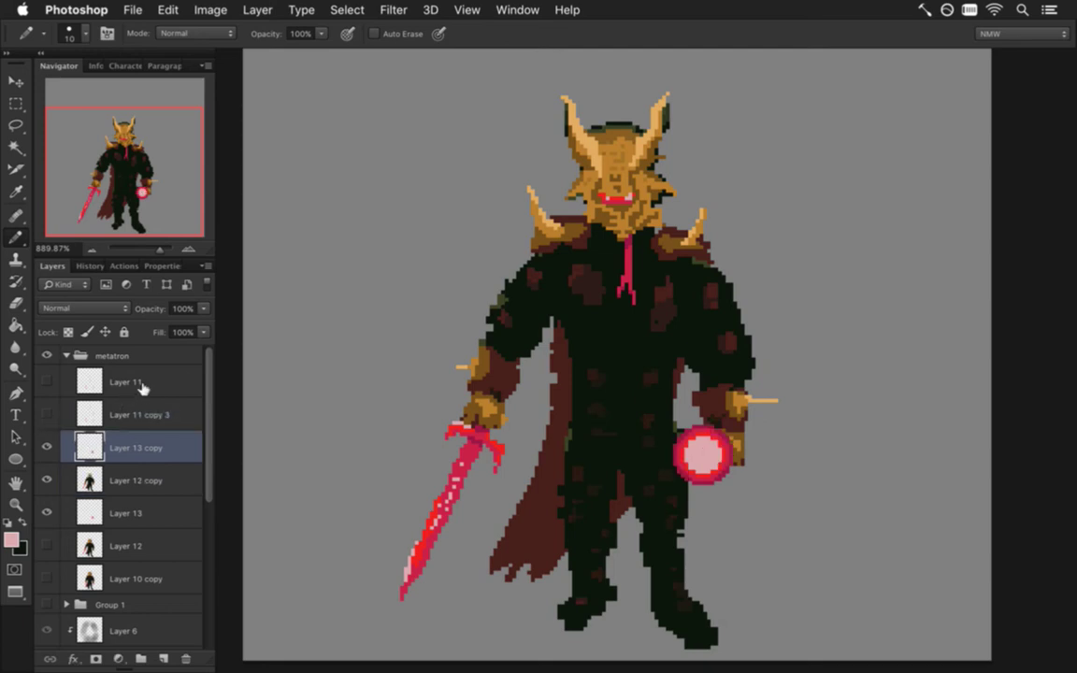
super+click(90, 479)
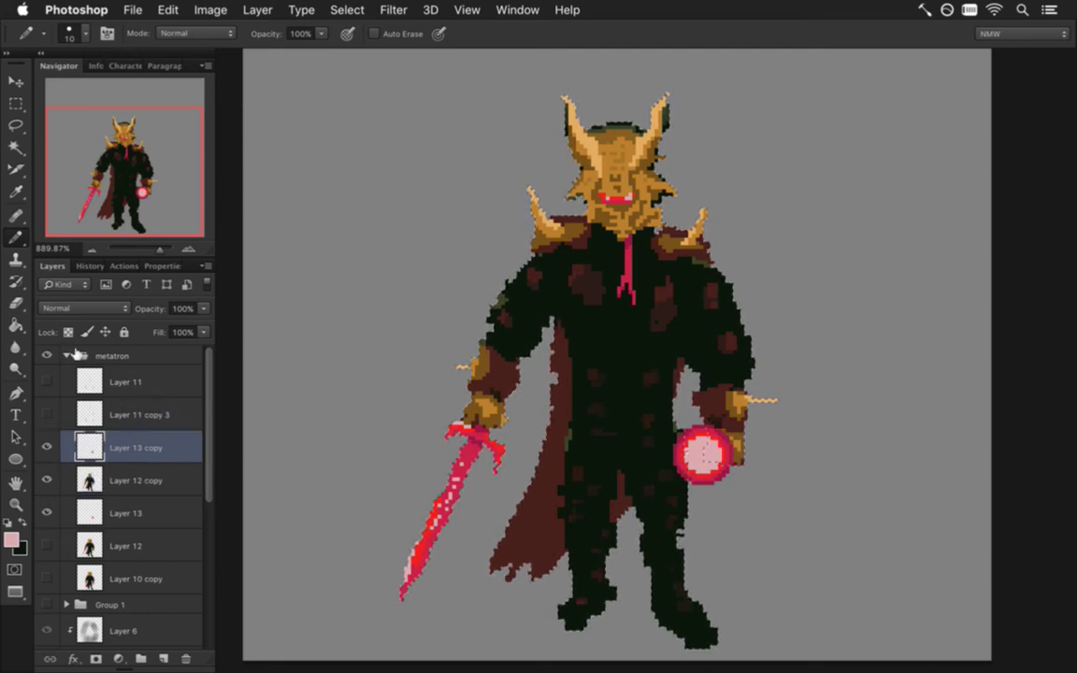
click(15, 103)
drag(633, 417, 687, 507)
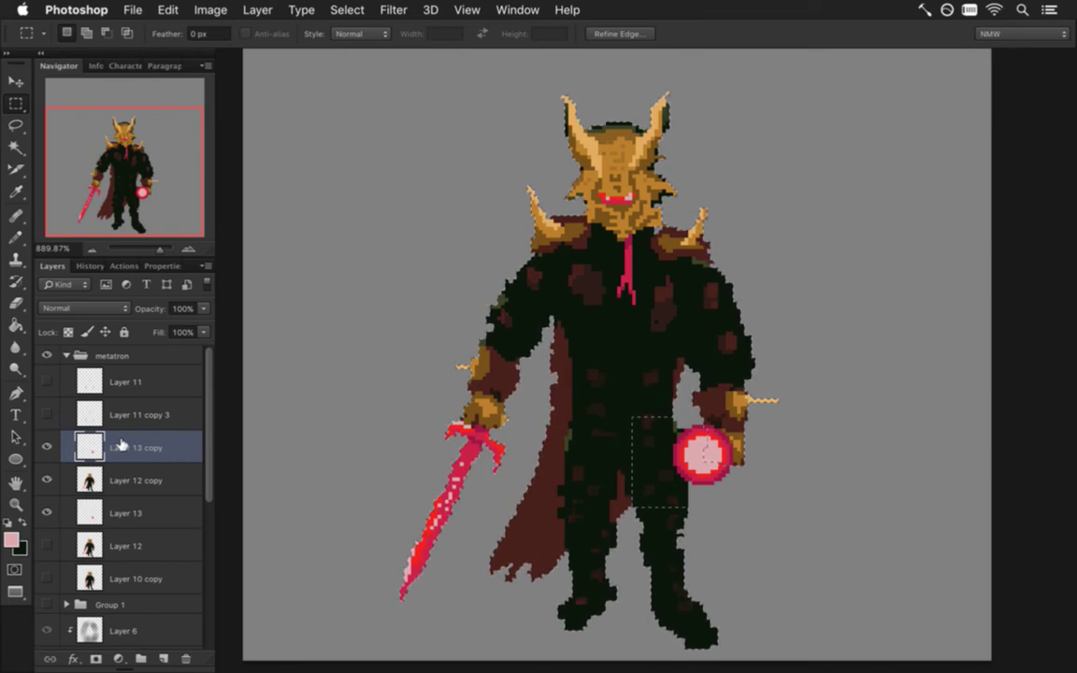
key(Delete)
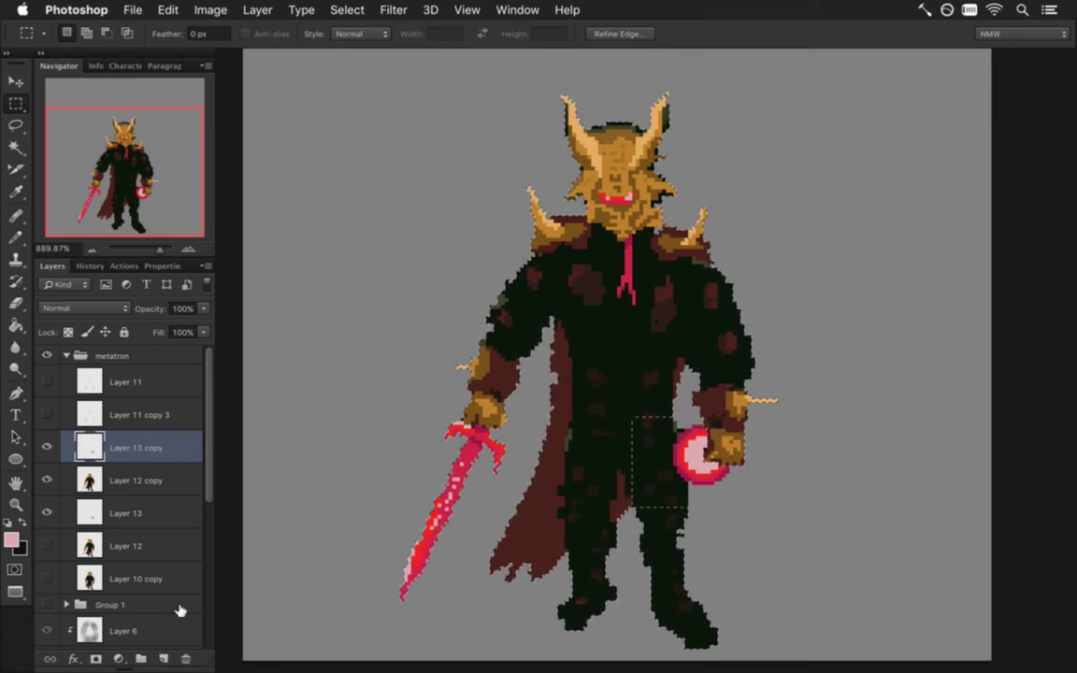
click(749, 539)
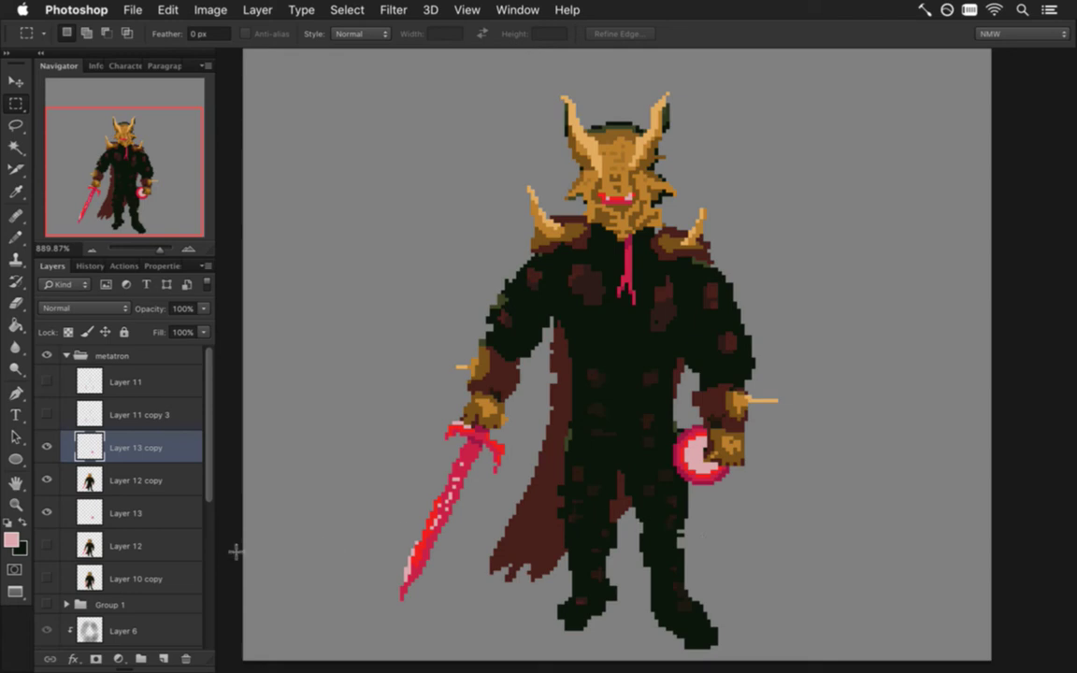
- Nudge the duplicated orb three pixels right and one pixel up
key(v)
key(Right)
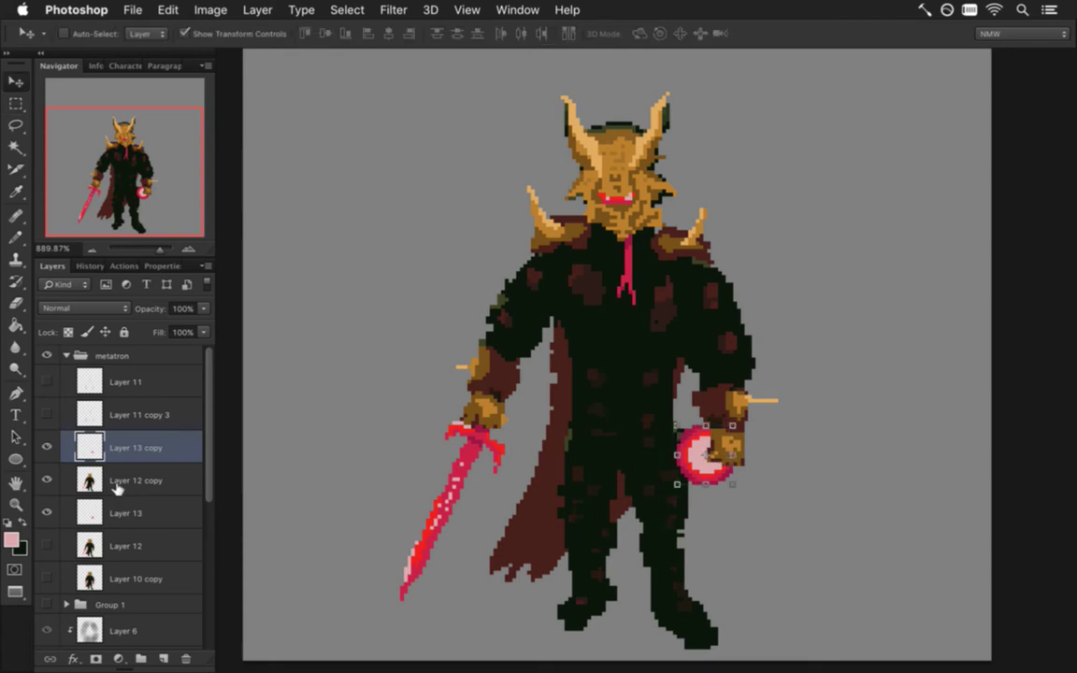
key(Right)
key(Up)
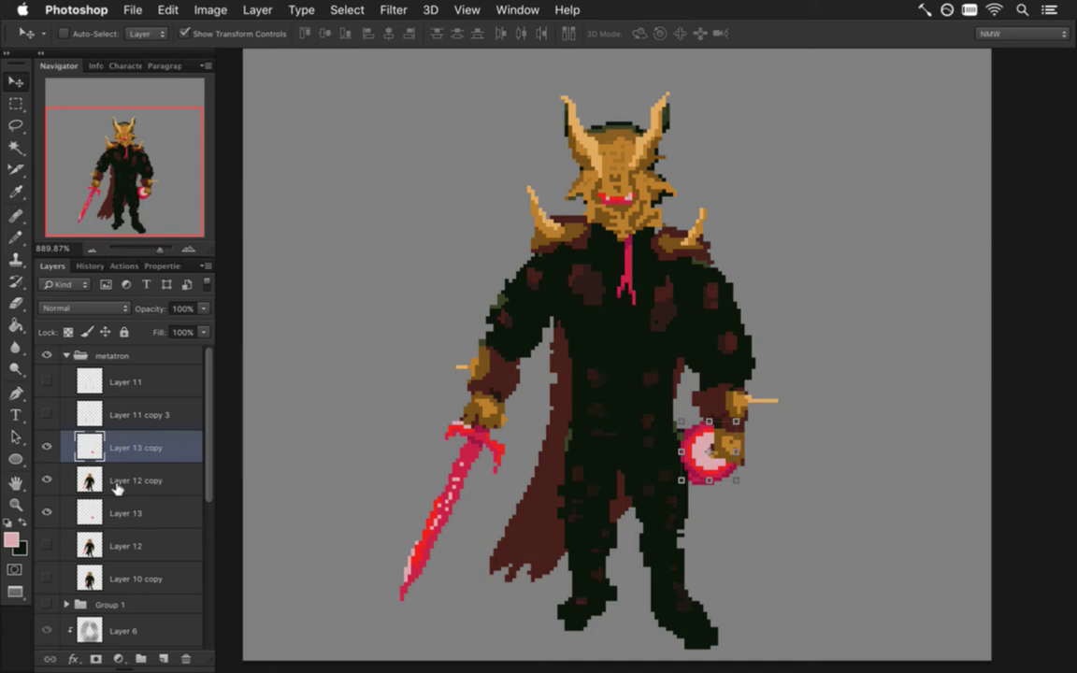
key(Right)
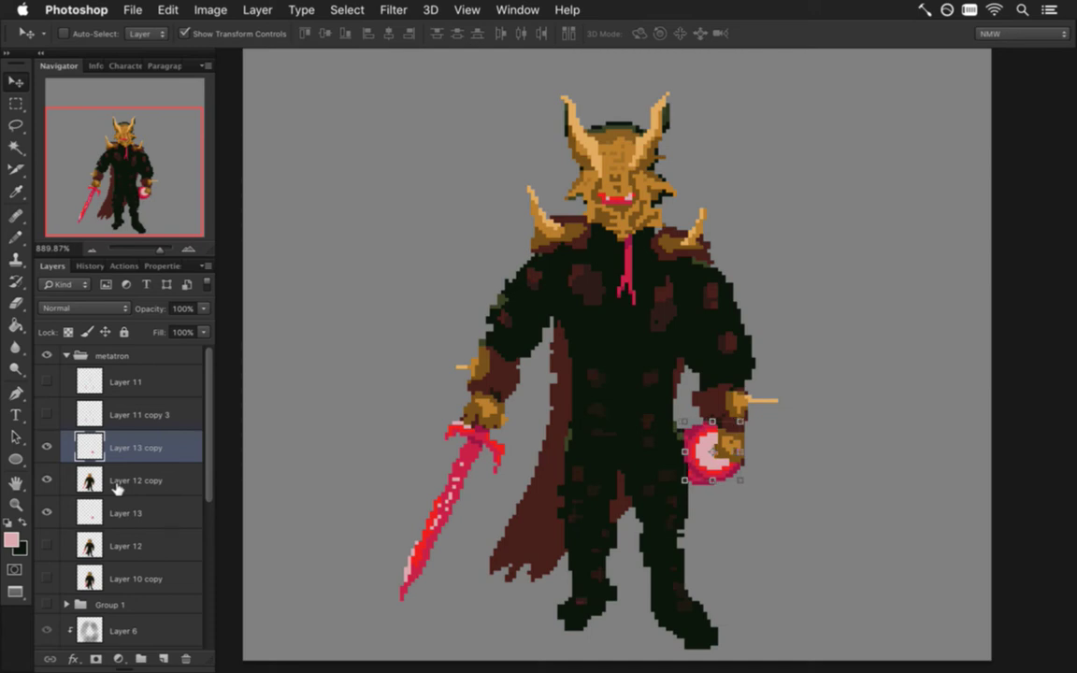
- Hide Layer 13 and delete the area of the shifted orb copy overlapping the hand, leaving out the leg area
key(m)
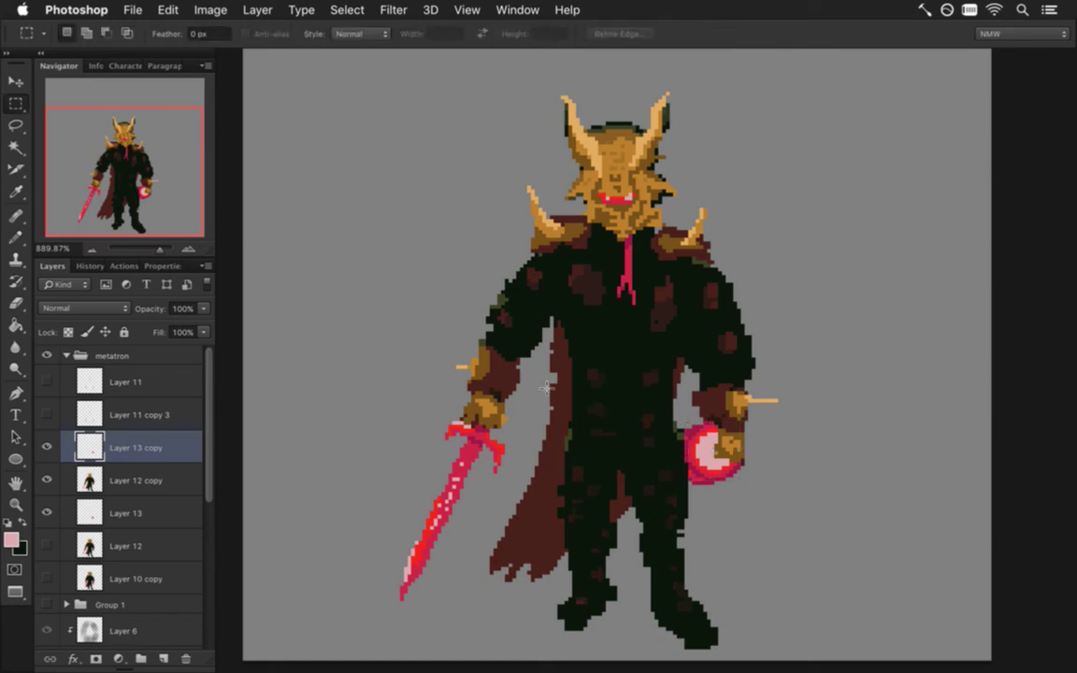
super+click(89, 478)
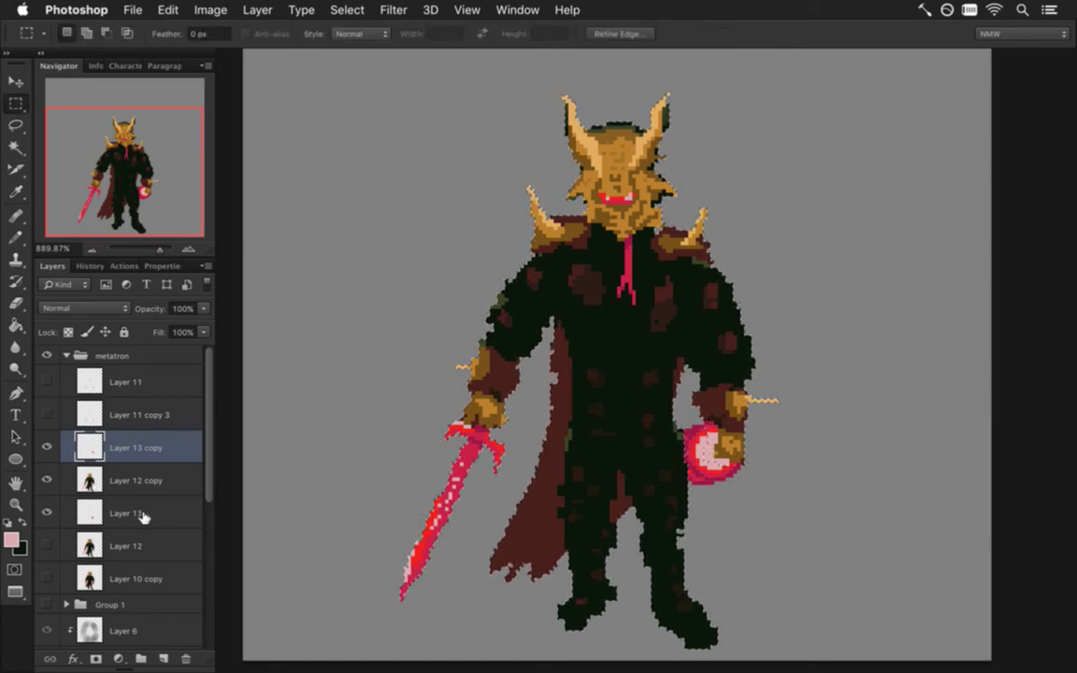
click(47, 513)
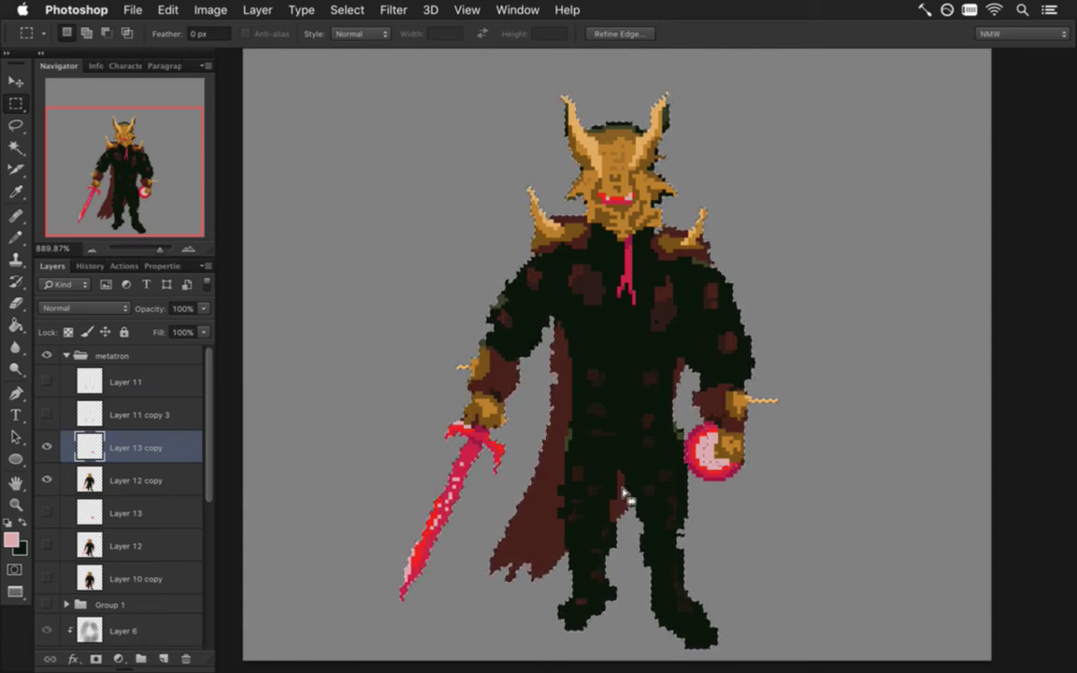
drag(680, 433, 658, 493)
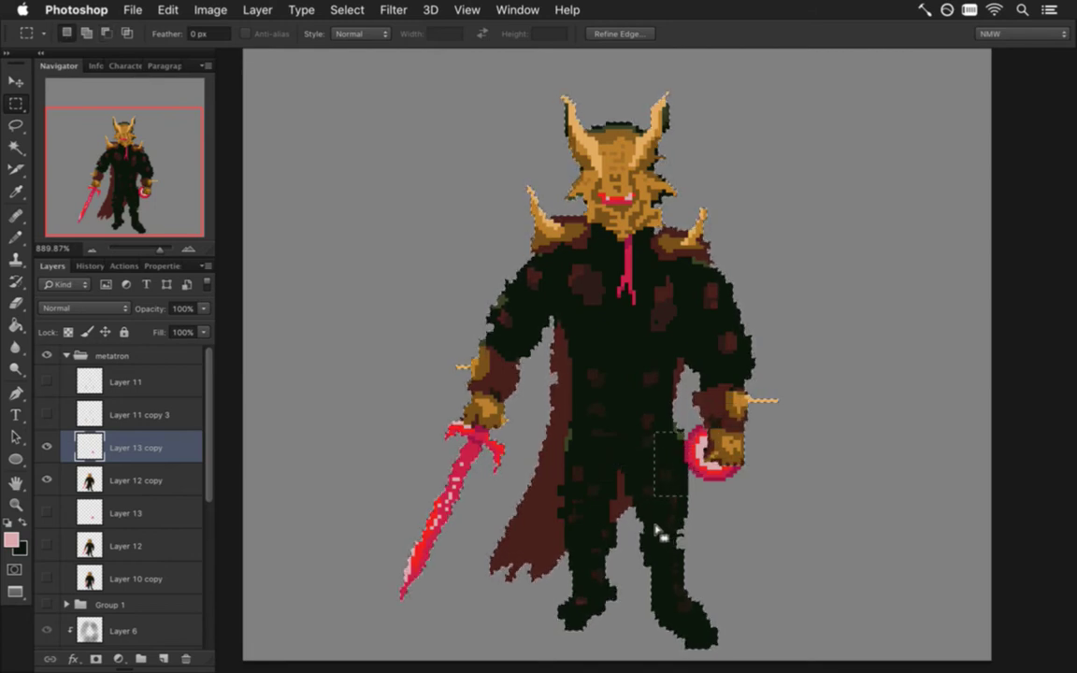
click(695, 534)
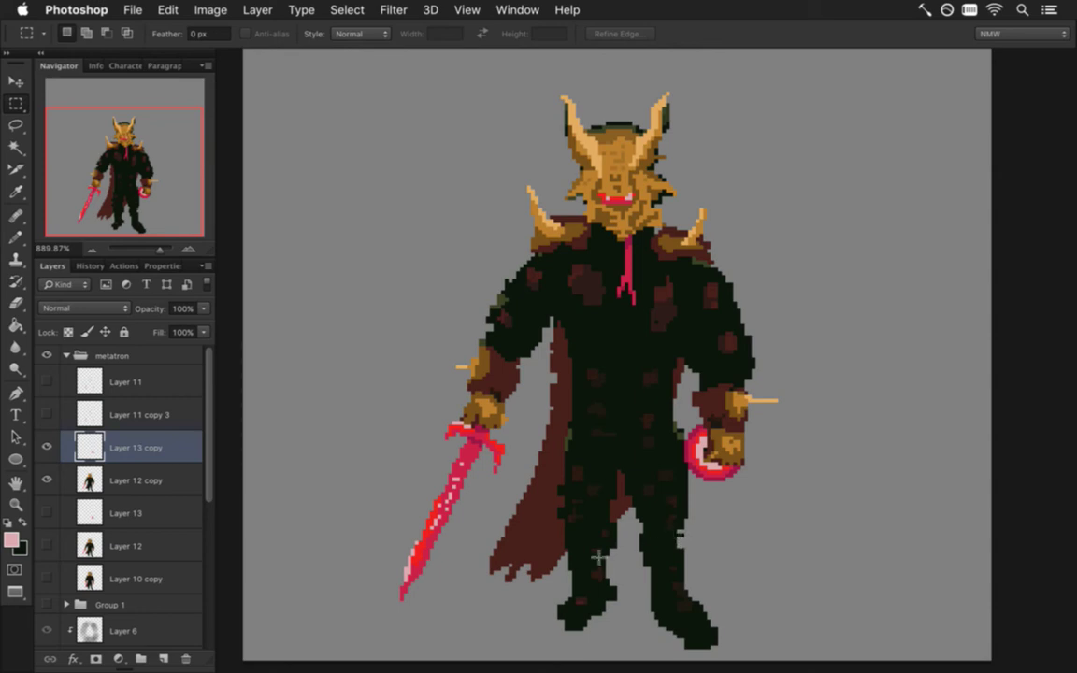
- Save the document, duplicate Layer 13 copy, and make the lower of the two orb layers active
key(super+s)
key(super+j)
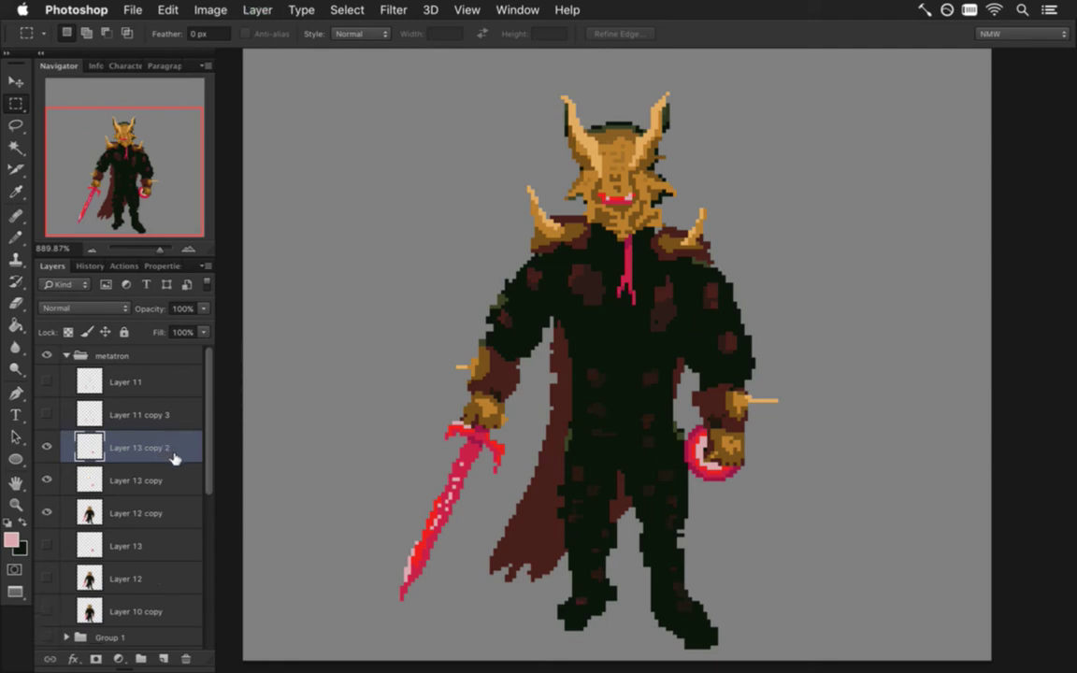
click(103, 480)
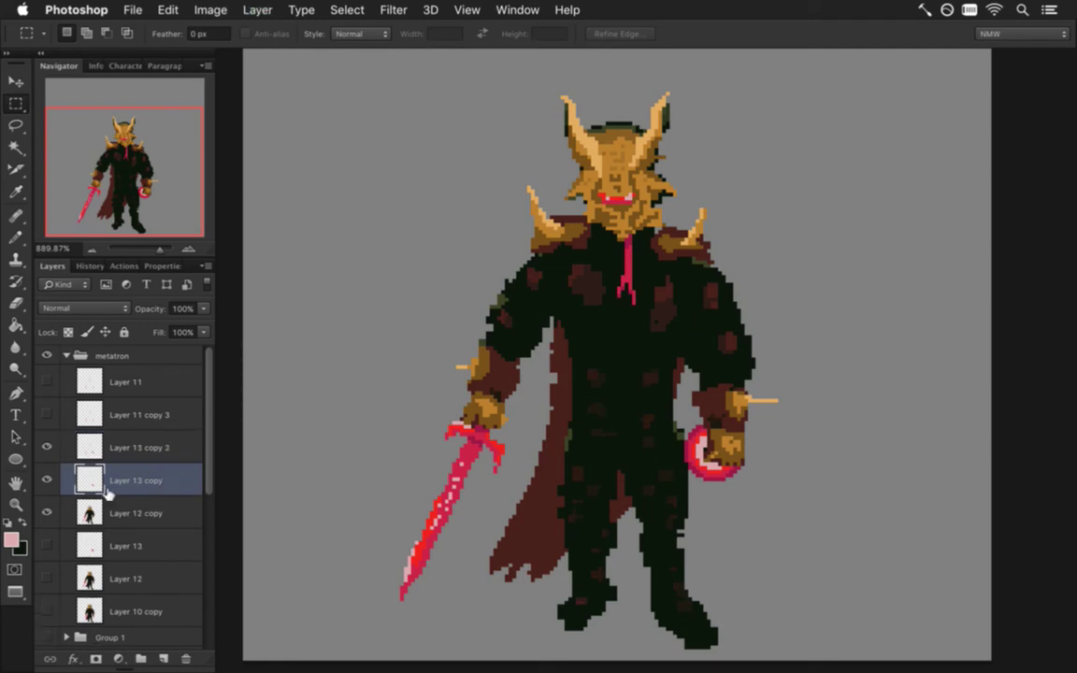
- Duplicate the Layer 12 copy character layer directly beneath Layer 13 copy
shift+click(109, 513)
right_click(165, 515)
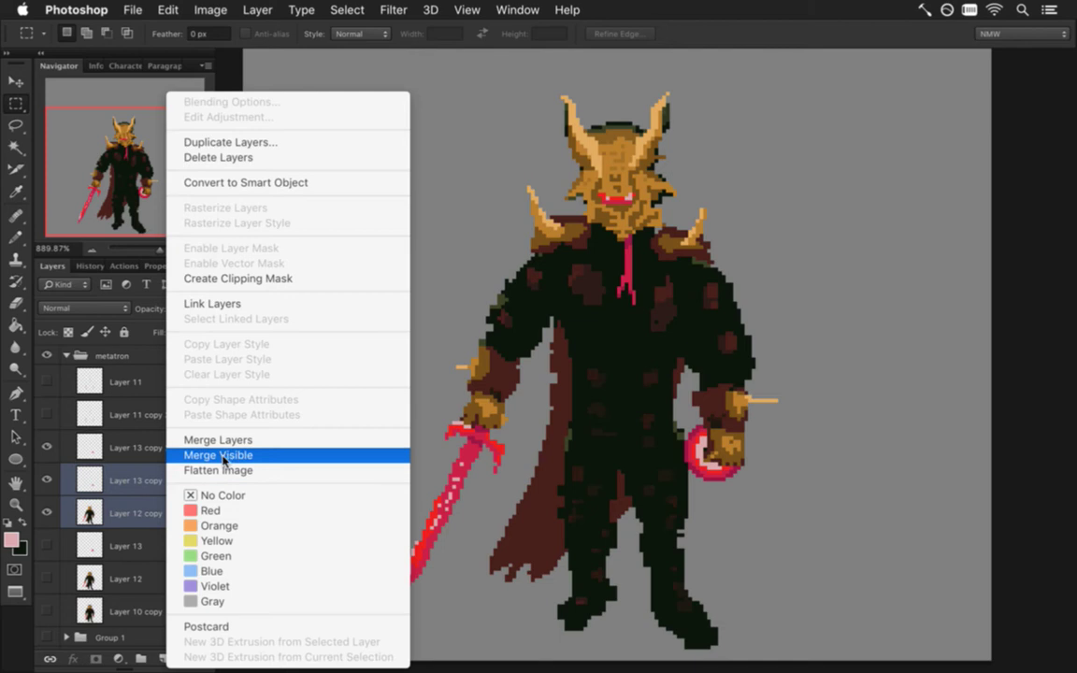
click(120, 512)
click(101, 509)
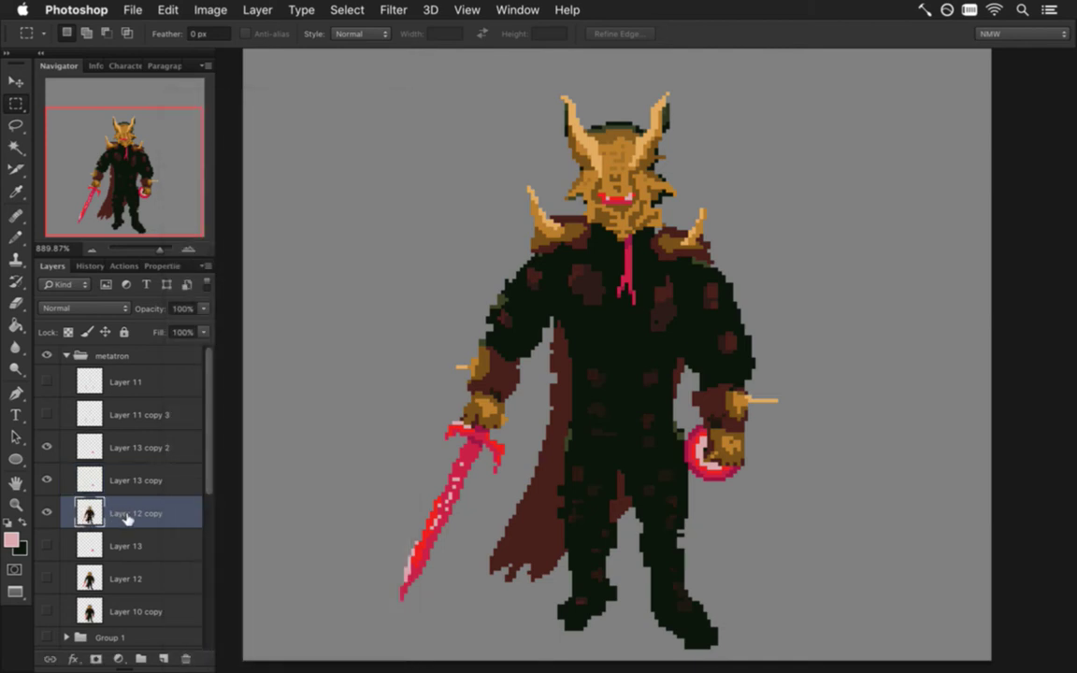
key(super+j)
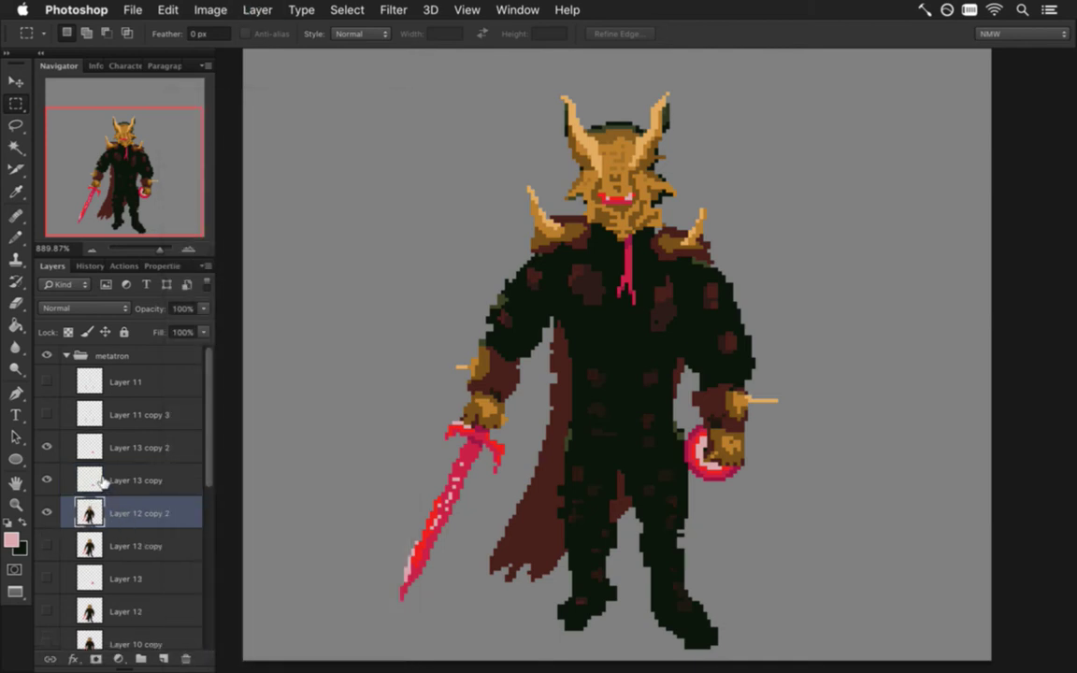
- Hide Layer 13 copy 2 and merge Layer 13 copy with the duplicated character layer beneath it
shift+click(112, 479)
click(47, 447)
click(47, 479)
click(47, 480)
right_click(99, 478)
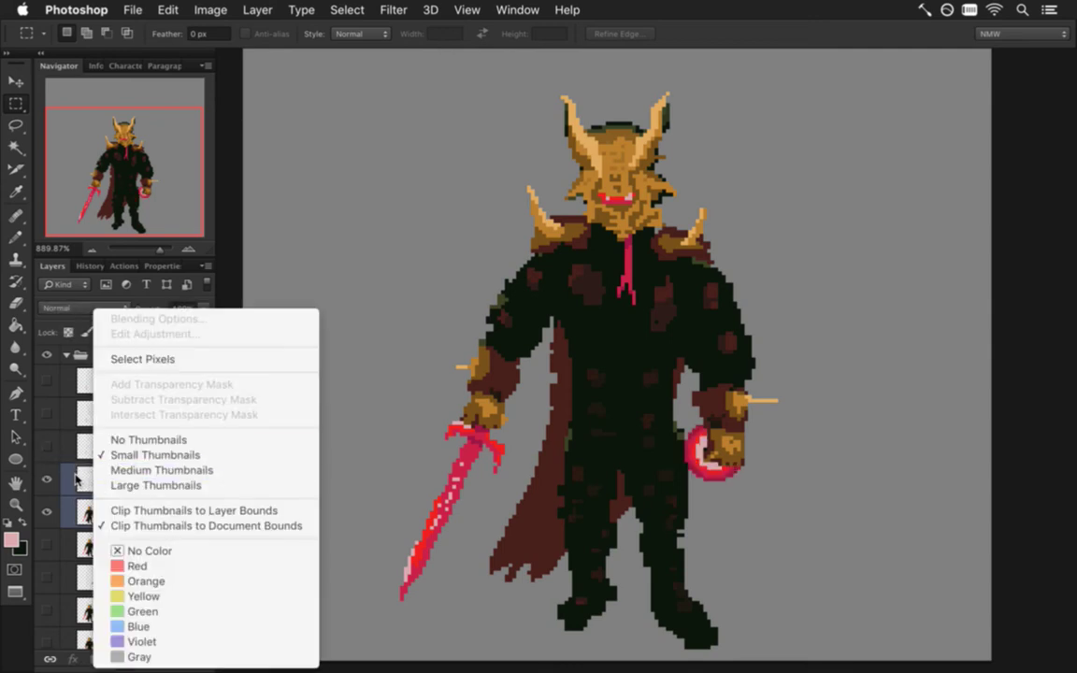
click(75, 475)
right_click(189, 476)
click(238, 440)
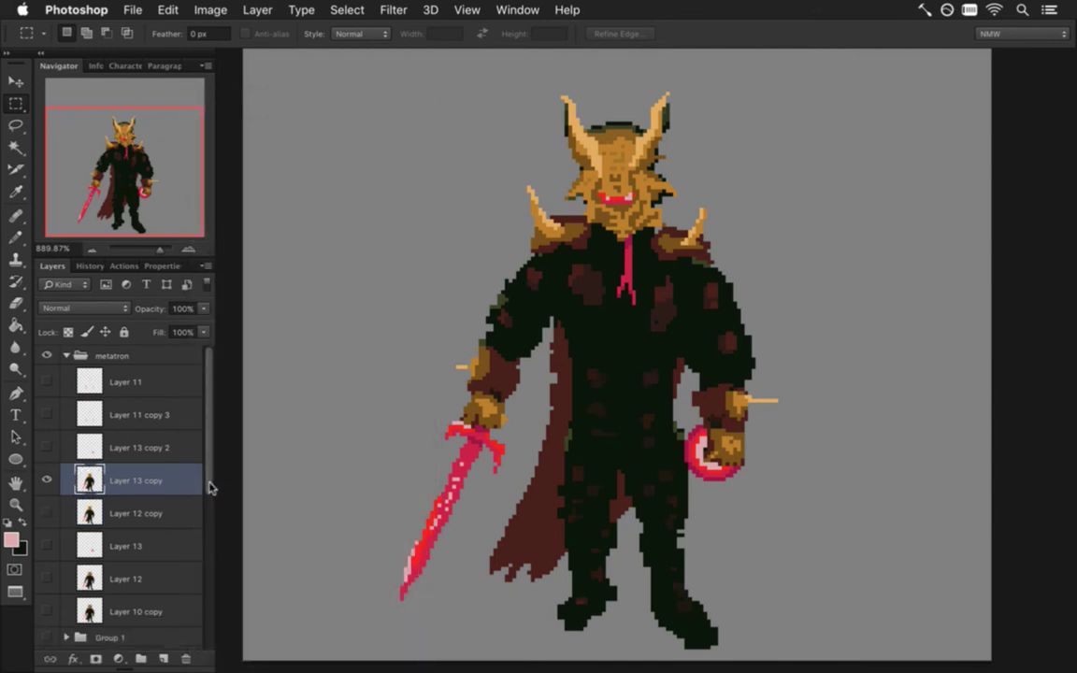
- Toggle the visibility of Layer 13 copy 2 to compare the orb with and without it, leaving the layer hidden
click(120, 447)
click(47, 443)
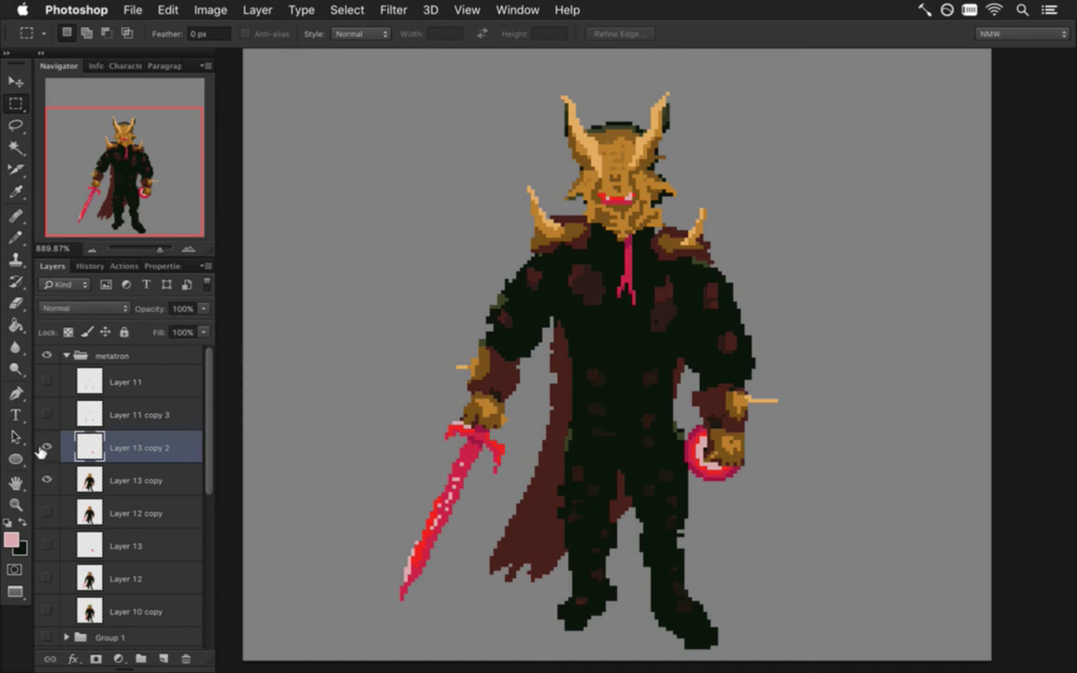
click(47, 445)
click(47, 445)
click(47, 446)
- Show Layer 13 and nudge its orb three pixels right and one pixel up
click(46, 545)
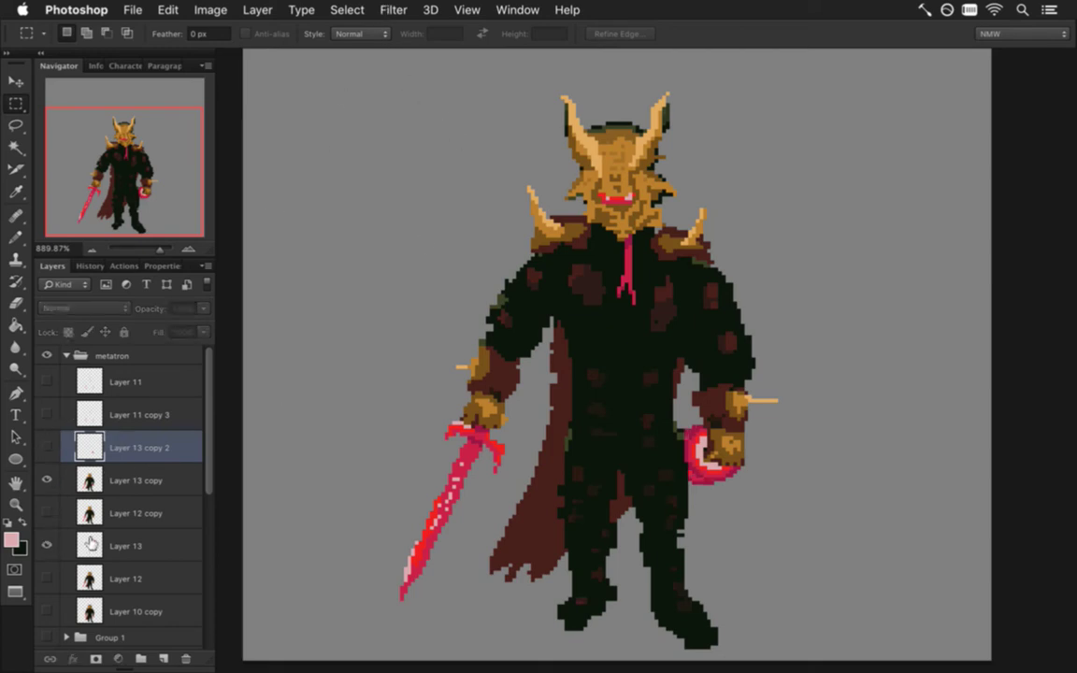
click(103, 544)
key(v)
key(Right)
key(Right)
key(Right)
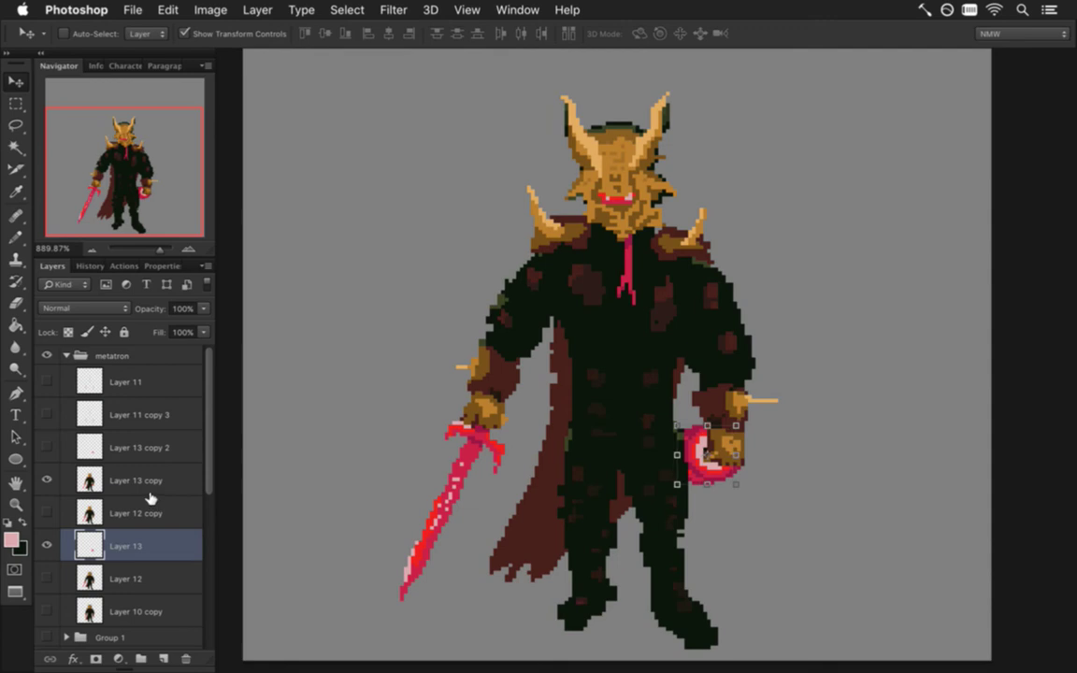
key(Up)
key(m)
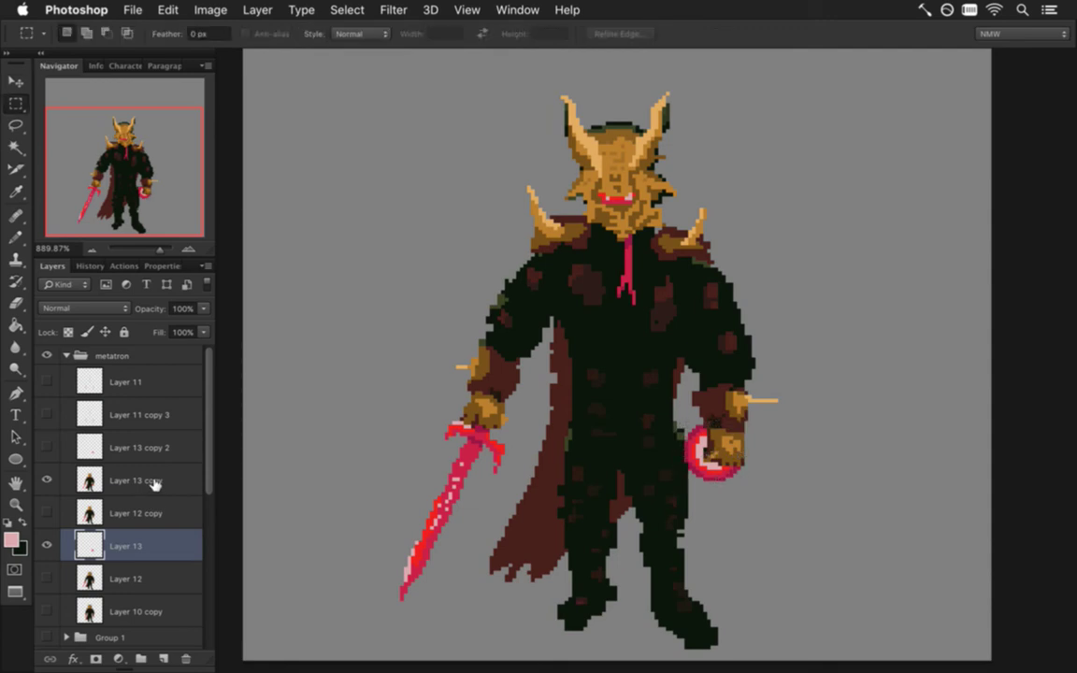
- Move Layer 13 above Layer 12 copy and hide it, showing and activating Layer 13 copy 2 instead
drag(89, 544, 103, 520)
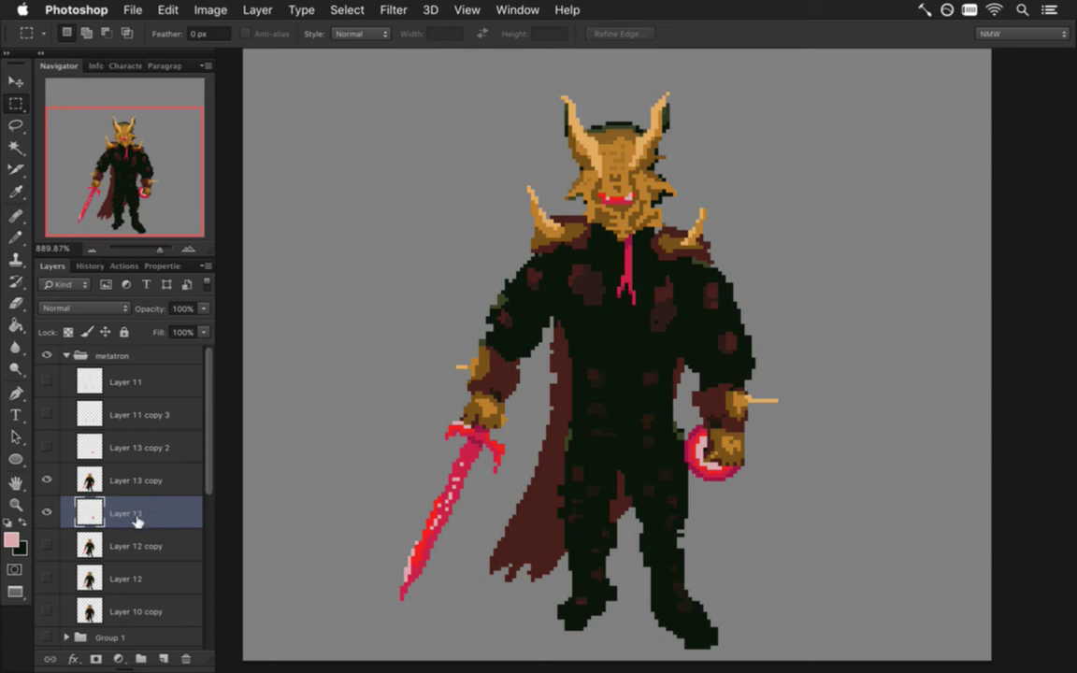
click(47, 512)
click(48, 448)
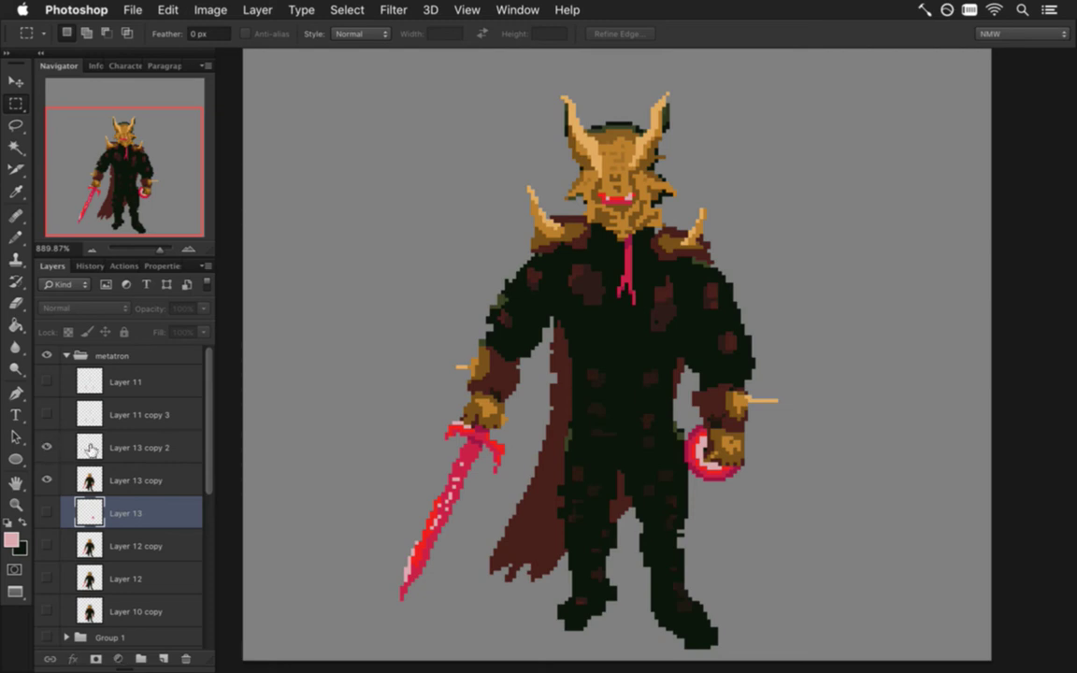
click(94, 448)
key(v)
key(m)
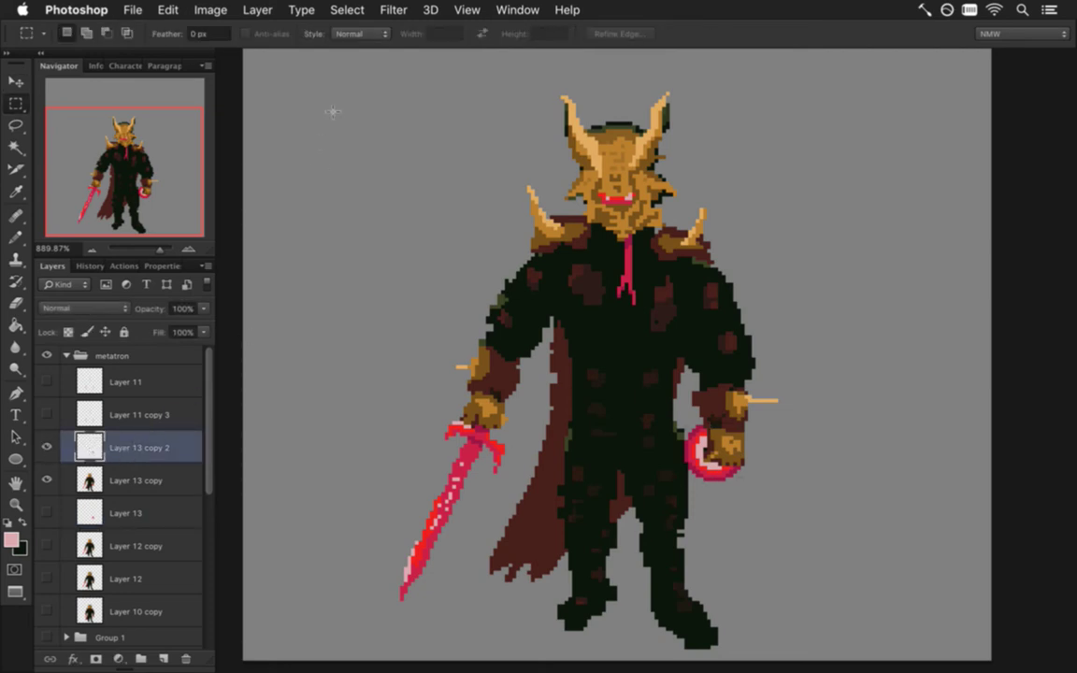
click(346, 9)
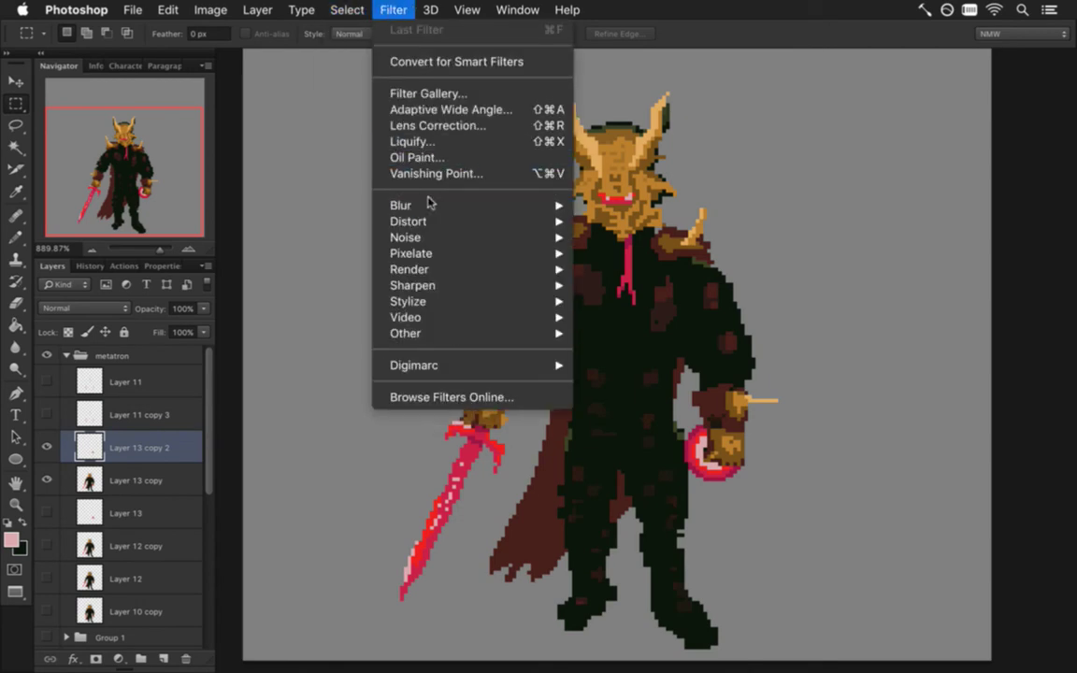
mouse_move(428, 205)
click(617, 348)
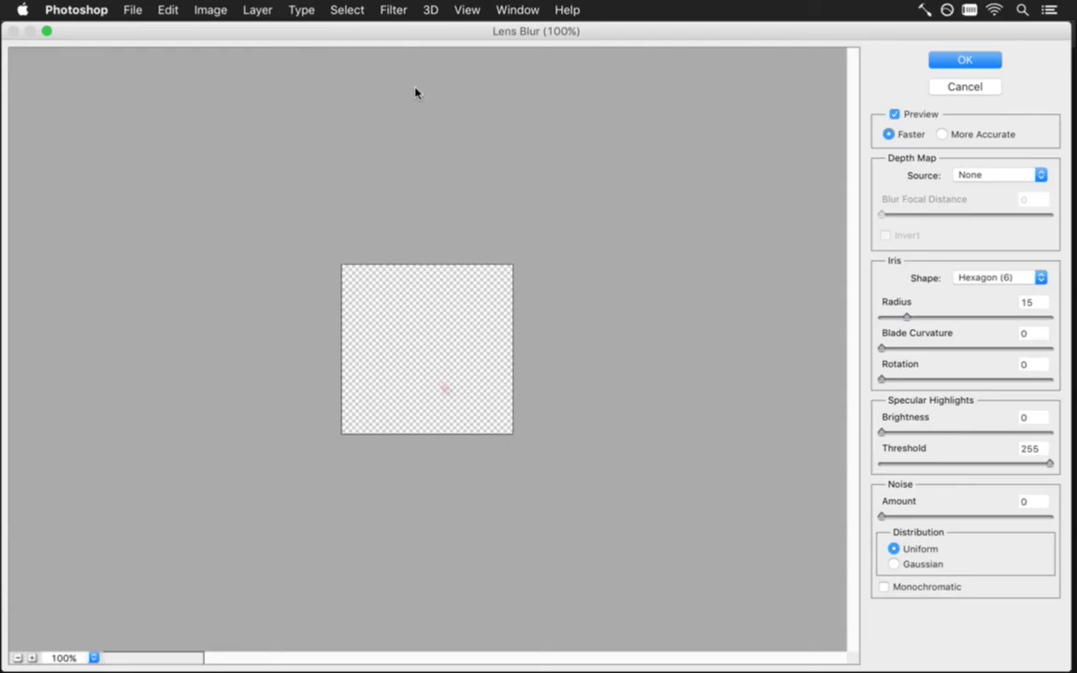
key(Escape)
- Apply a Gaussian Blur with a 2.2-pixel radius to the orb on Layer 13 copy 2
click(393, 9)
mouse_move(428, 205)
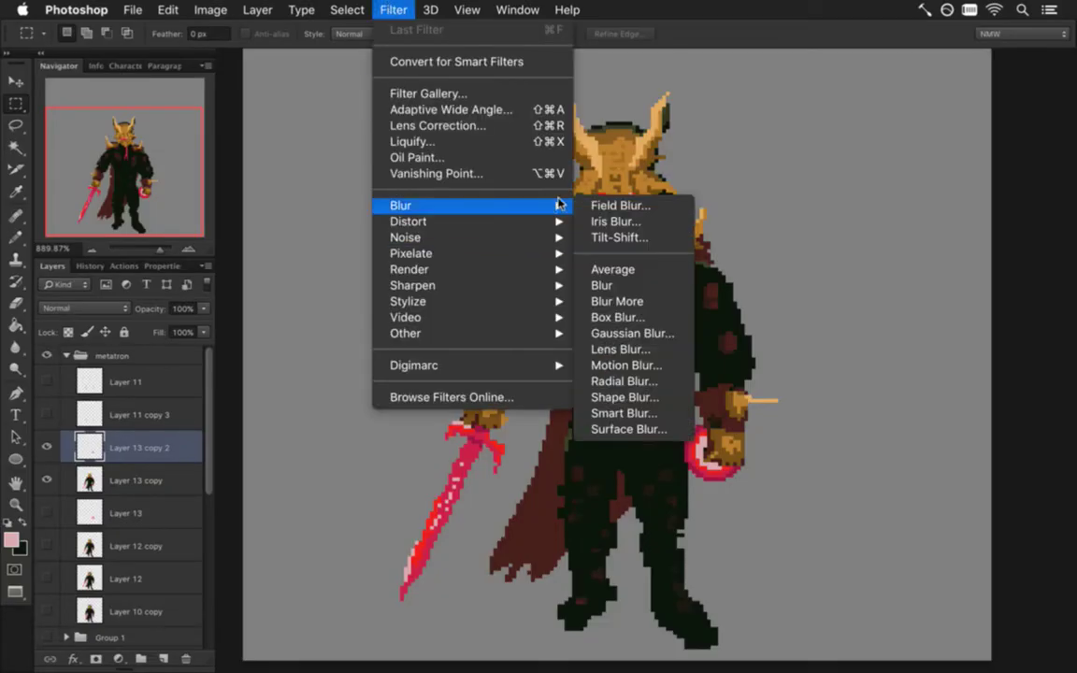
click(632, 334)
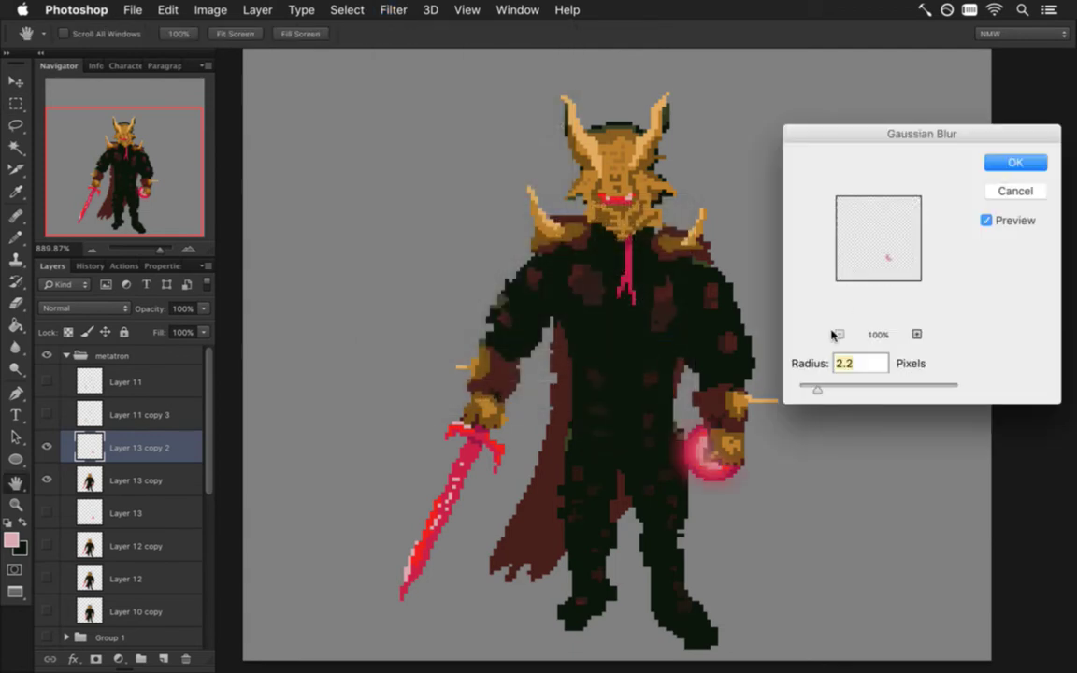
click(995, 163)
key(m)
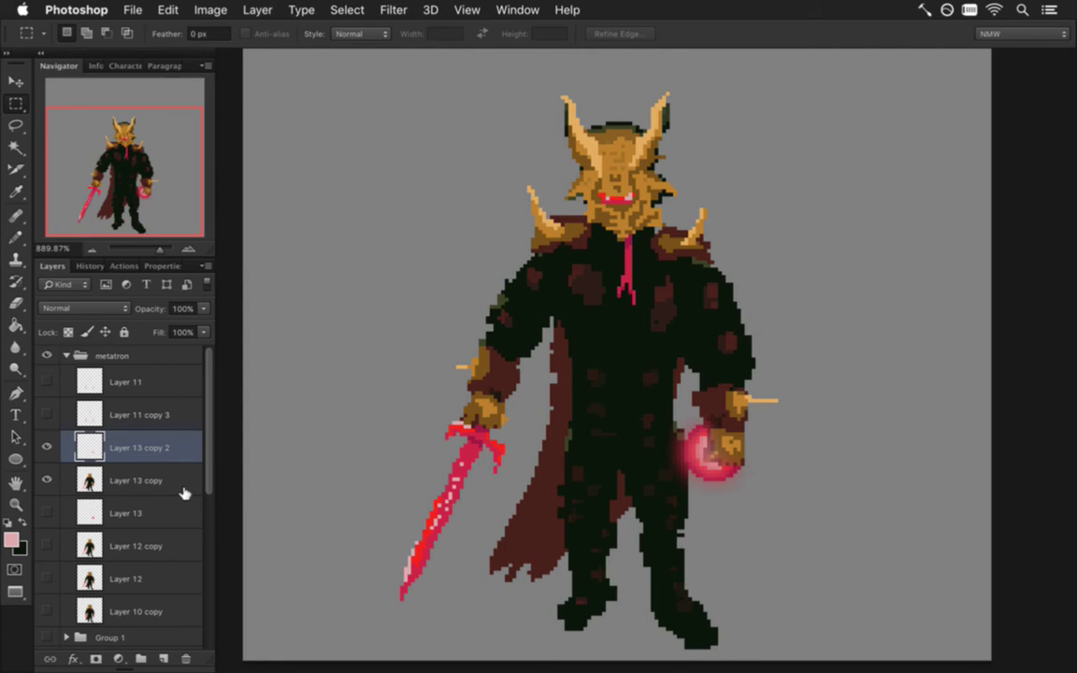
- Set the blend mode of the blurred Layer 13 copy 2 to Divide
click(128, 412)
click(141, 382)
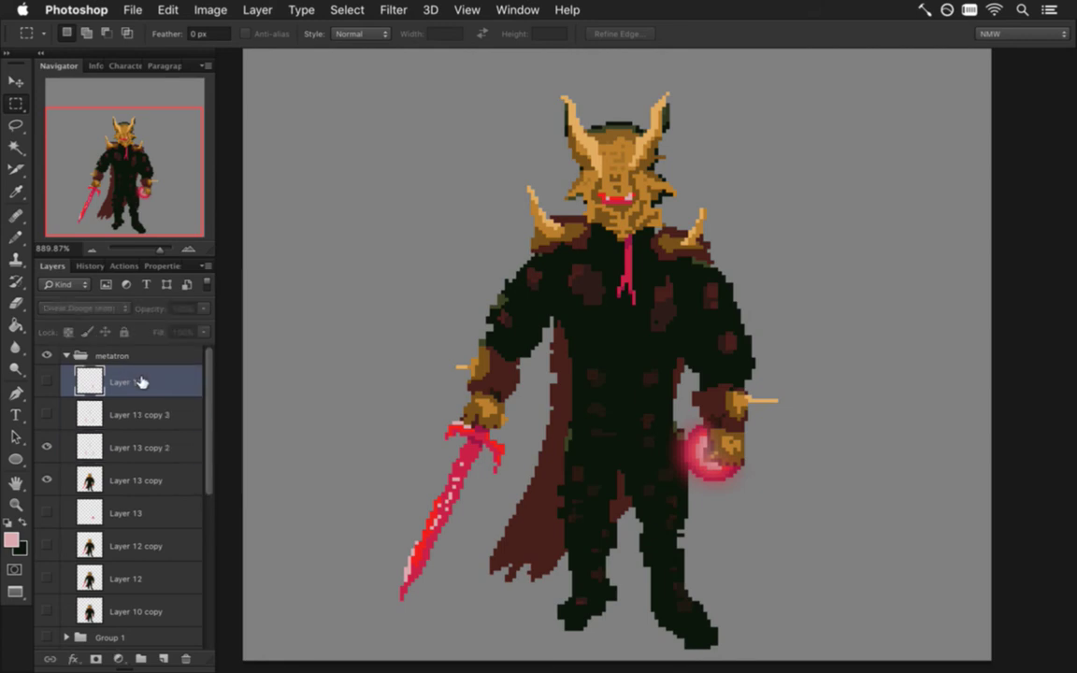
click(140, 447)
click(119, 310)
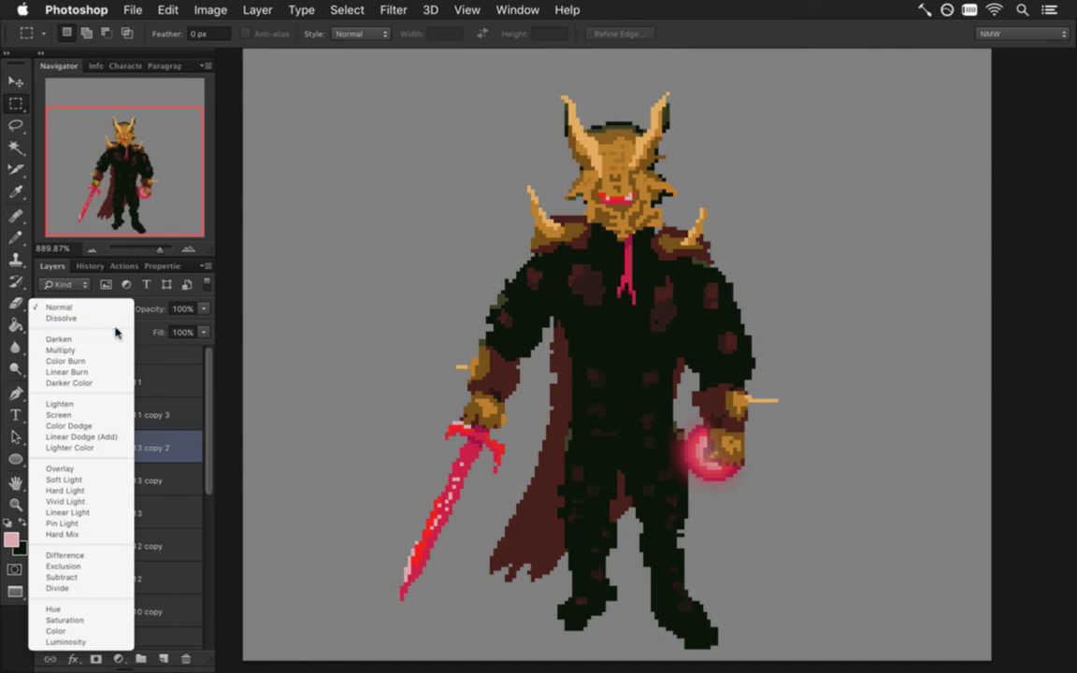
click(70, 588)
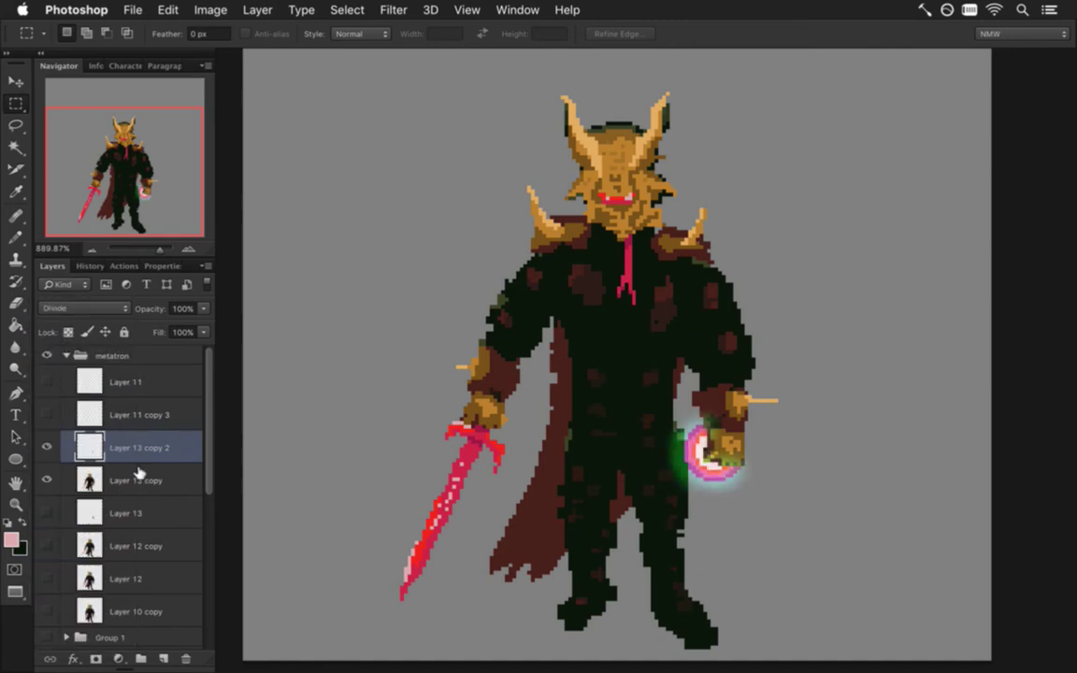
- Duplicate the blurred orb layer and set the duplicate's blend mode to Linear Dodge (Add)
key(super+j)
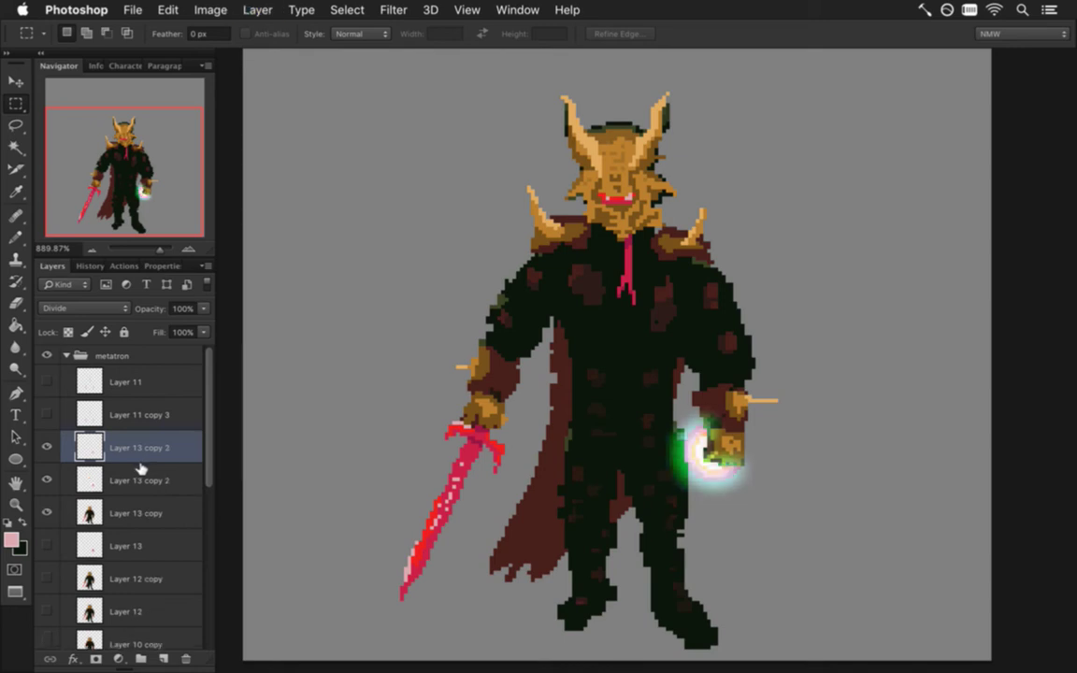
click(103, 310)
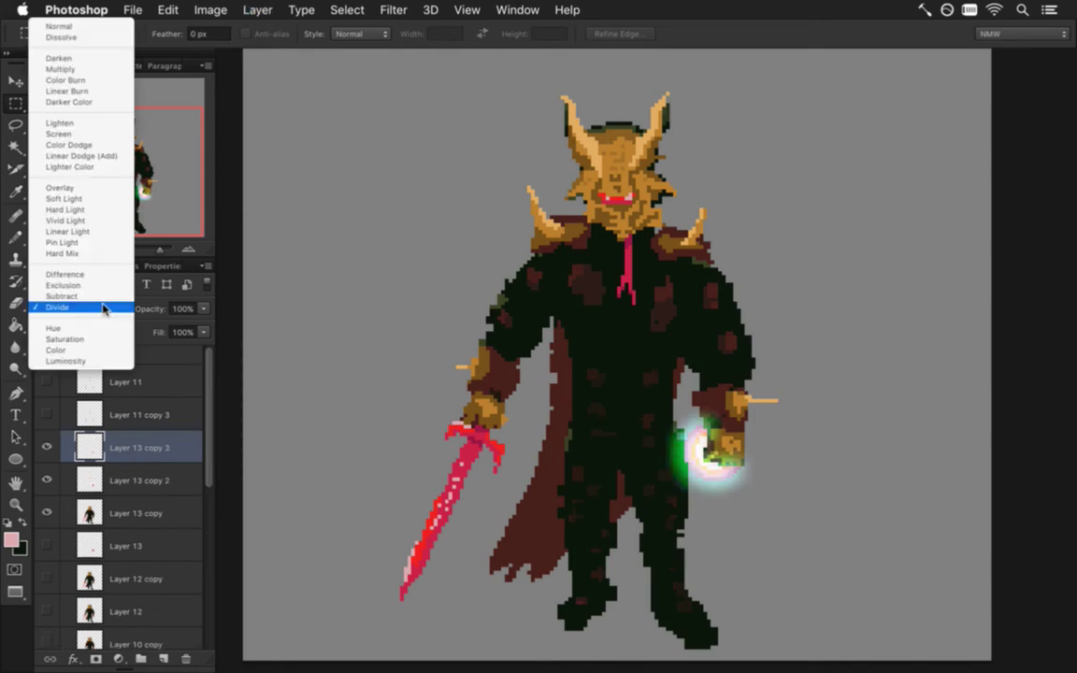
click(107, 157)
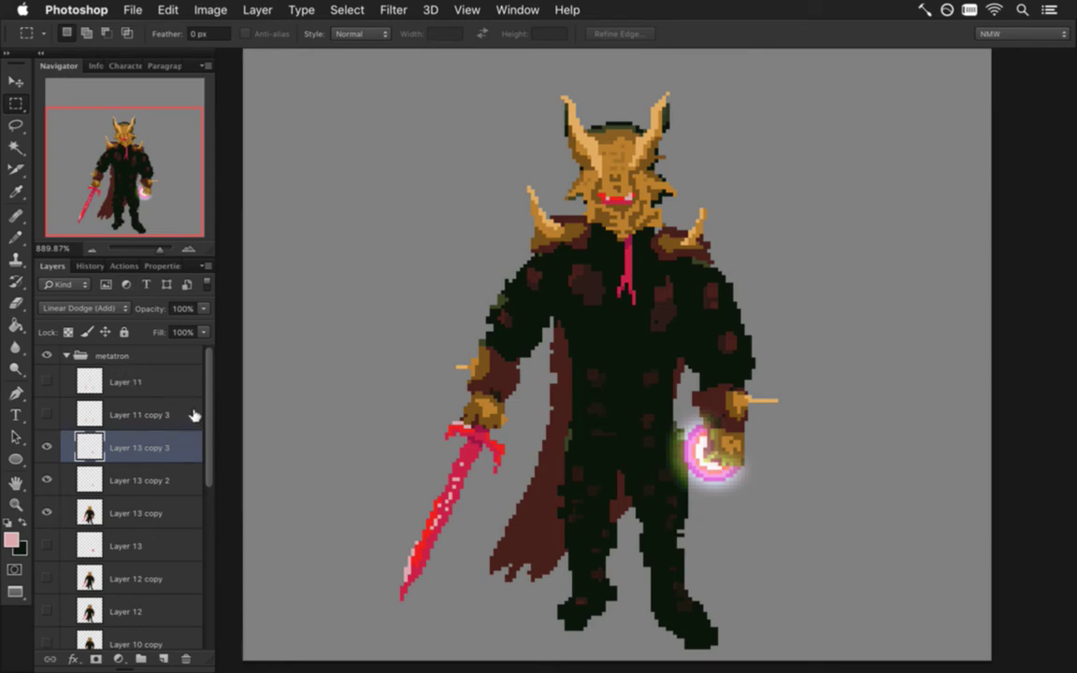
- Delete both blurred orb layers, Layer 13 copy 3 and Layer 13 copy 2
click(188, 657)
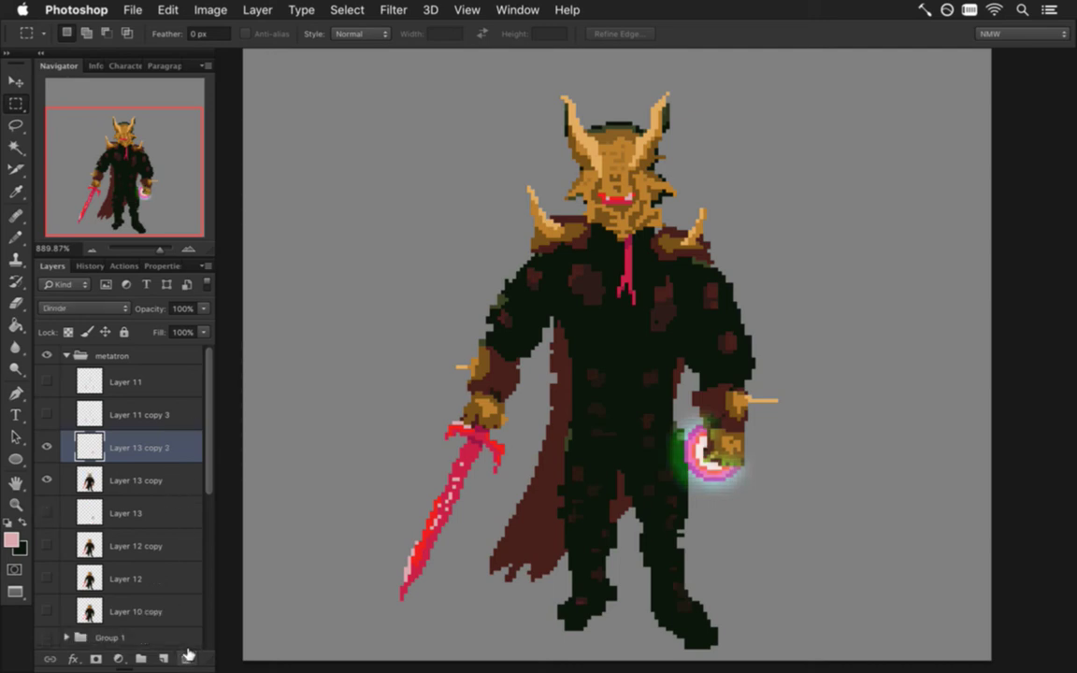
click(188, 657)
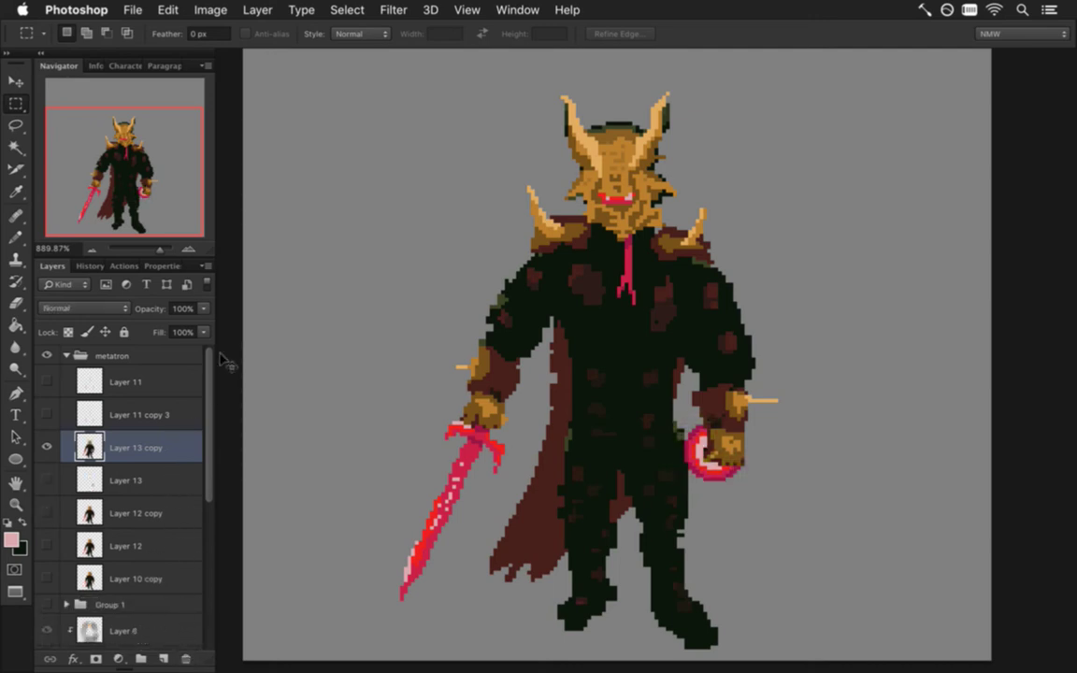
- Select the red and pink pixels of the sword, orb, mouth and tongue with the Magic Wand and copy them to a new layer
click(16, 146)
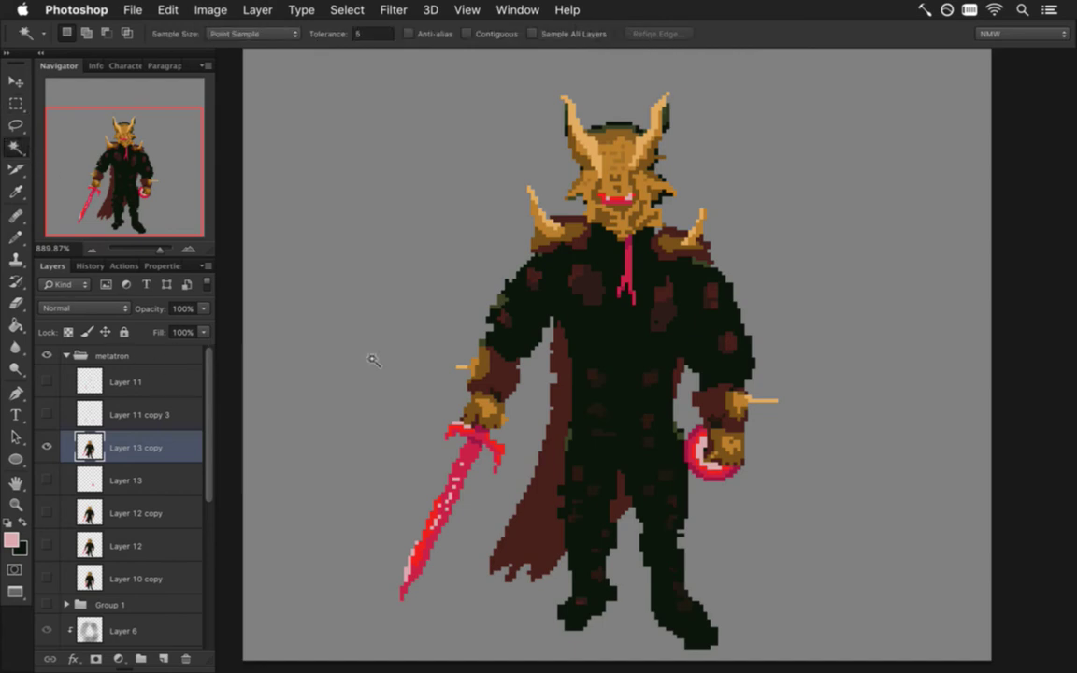
click(470, 461)
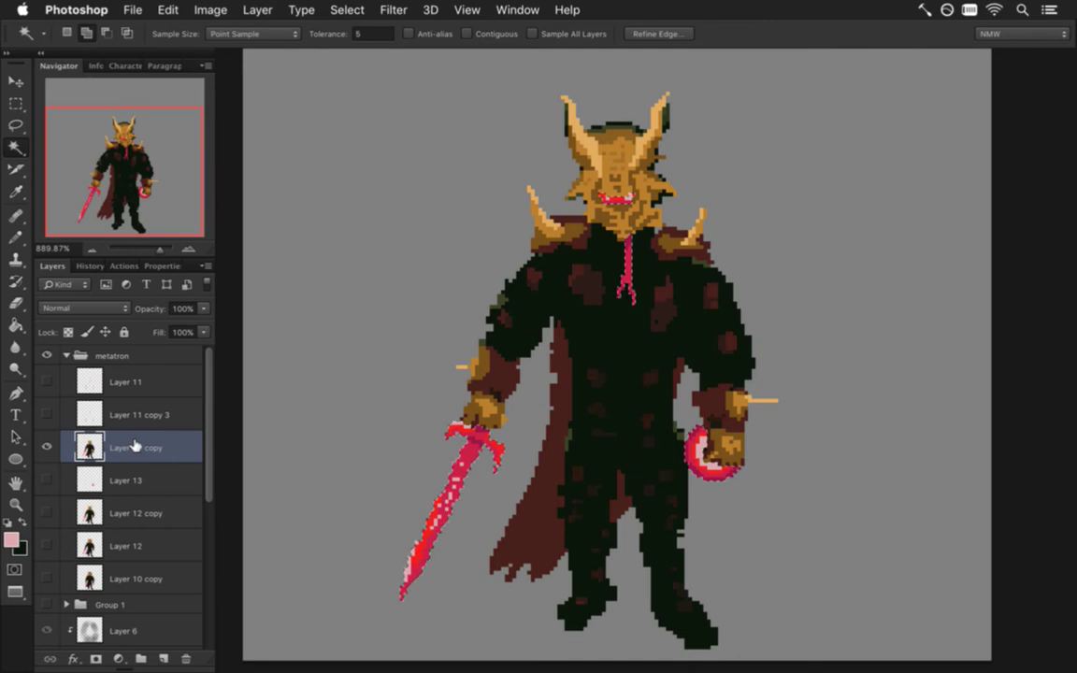
key(super+j)
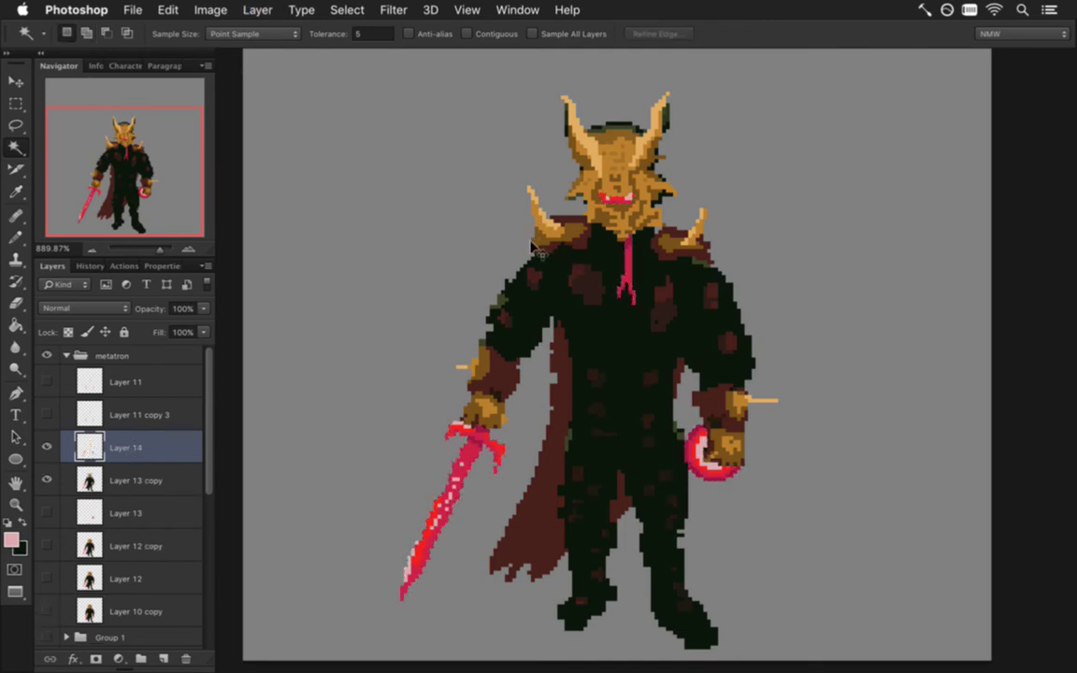
- Reapply the last Gaussian Blur to the copied red pixels on Layer 14
key(super+j)
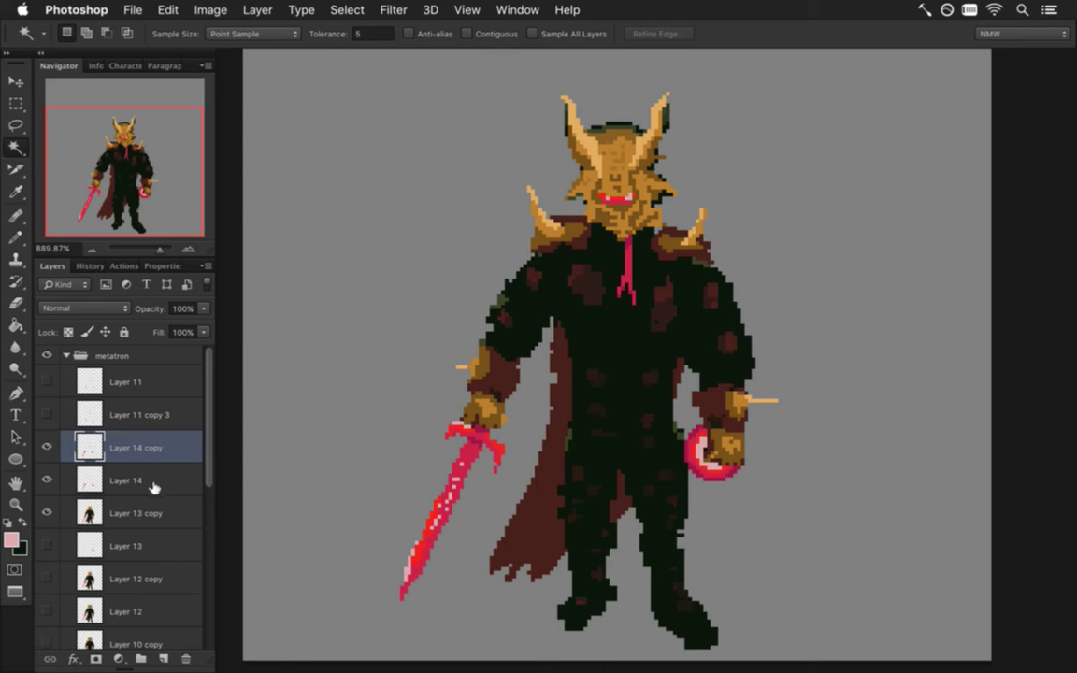
key(super+z)
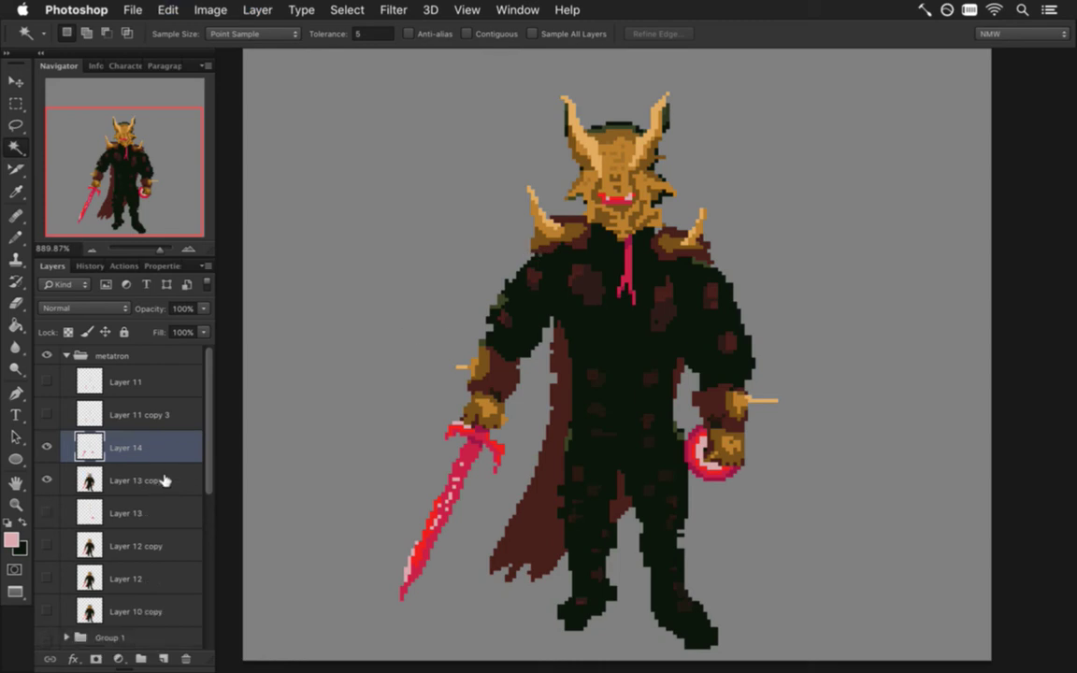
click(392, 11)
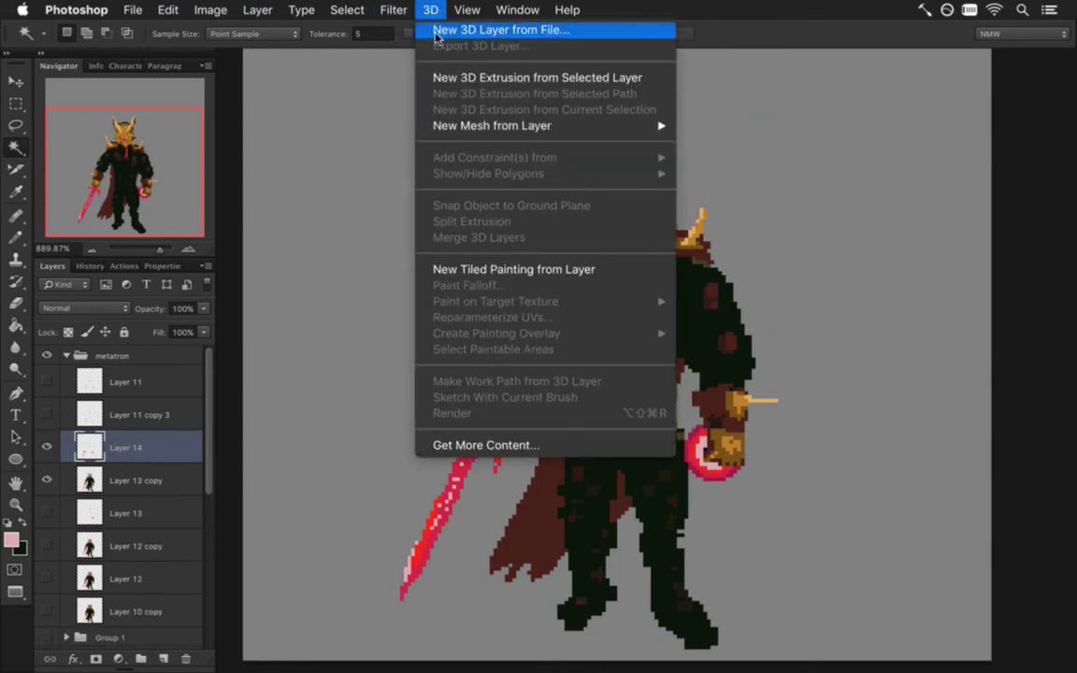
click(408, 30)
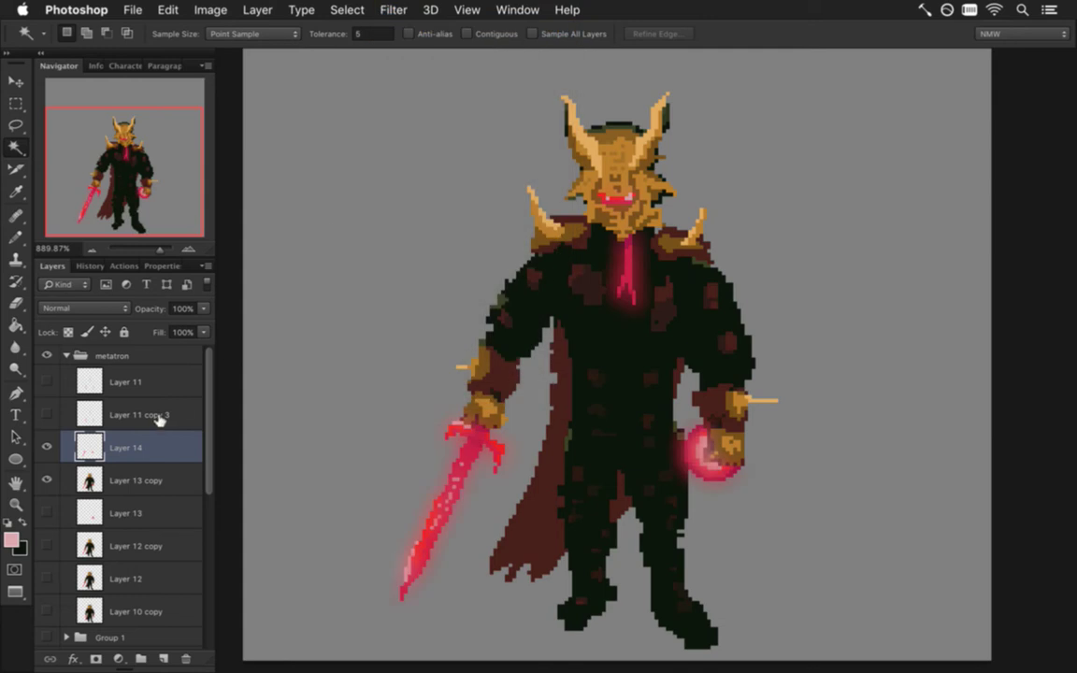
- Set the blurred Layer 14 to the Divide blend mode and duplicate it
click(105, 309)
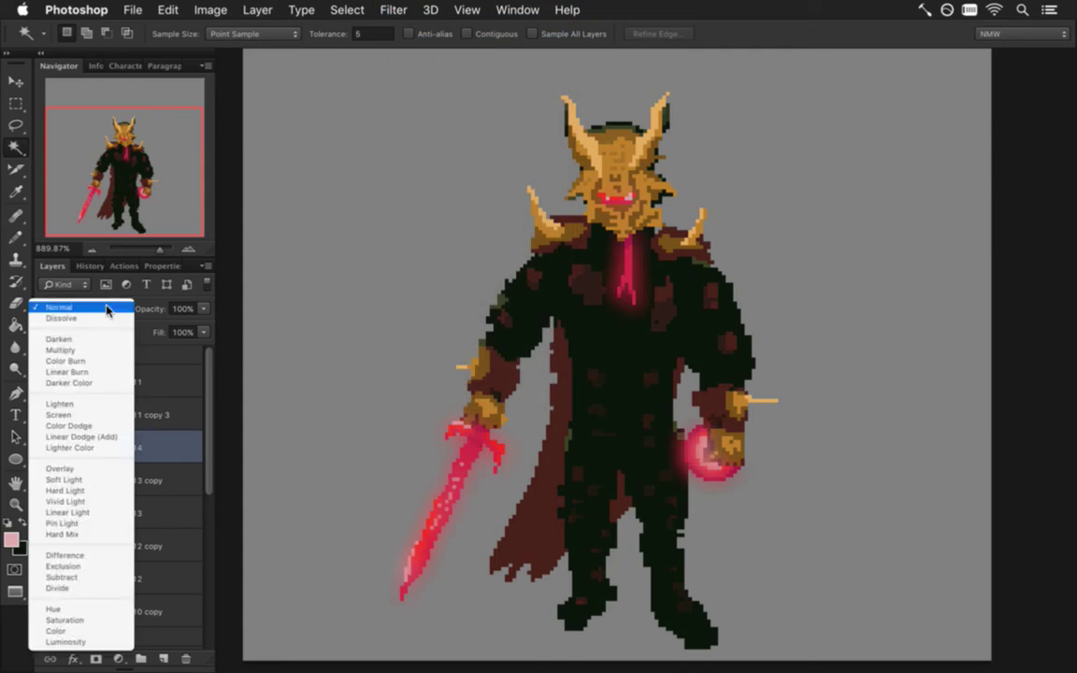
click(97, 588)
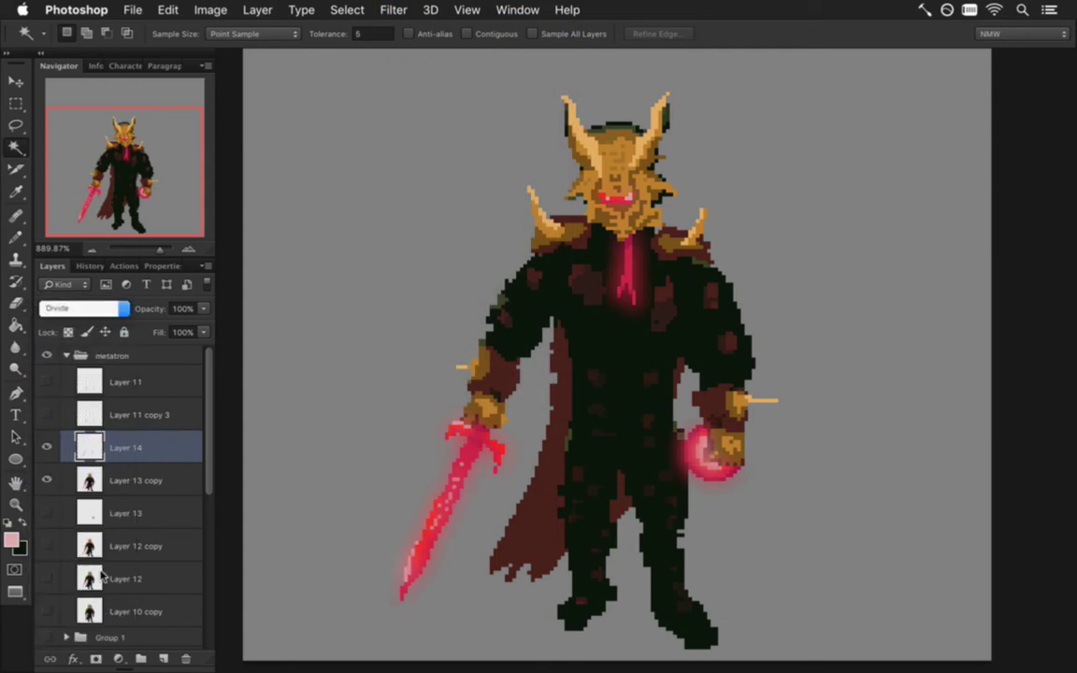
key(super+j)
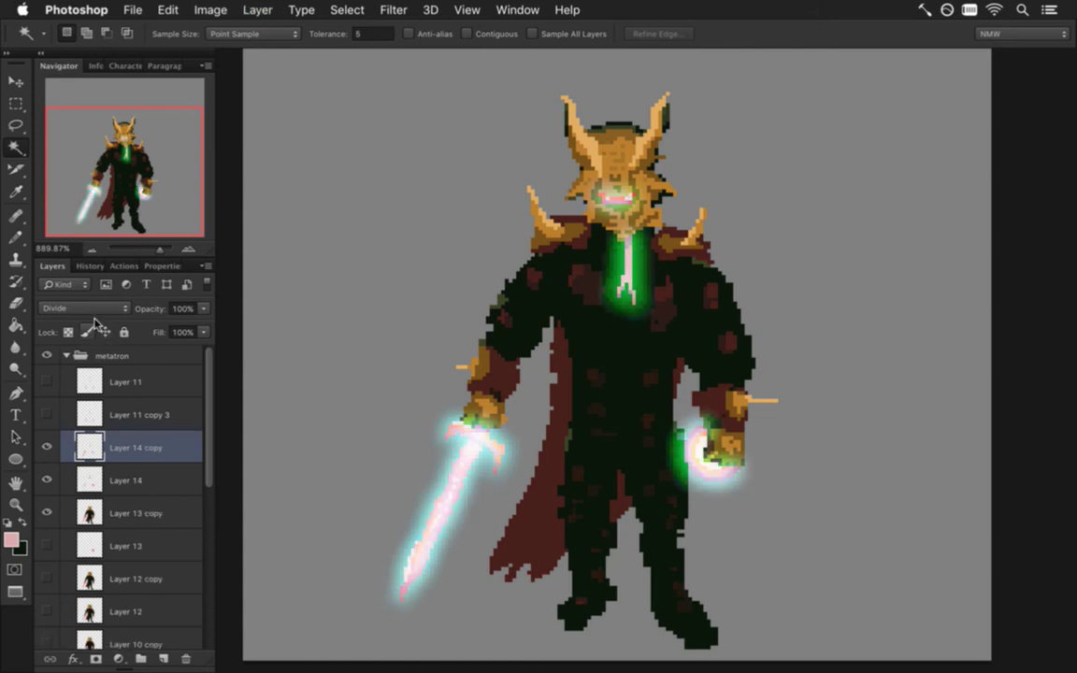
- Change the blend mode of Layer 14 copy to Linear Dodge (Add) and select Layer 14
click(86, 308)
click(104, 155)
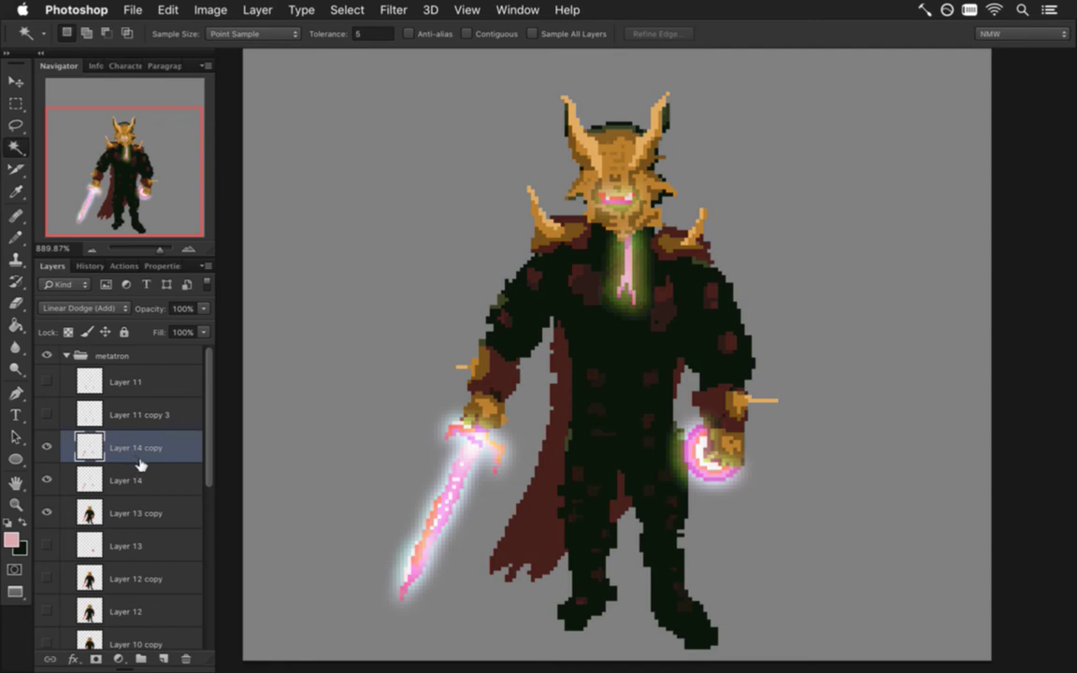
click(138, 415)
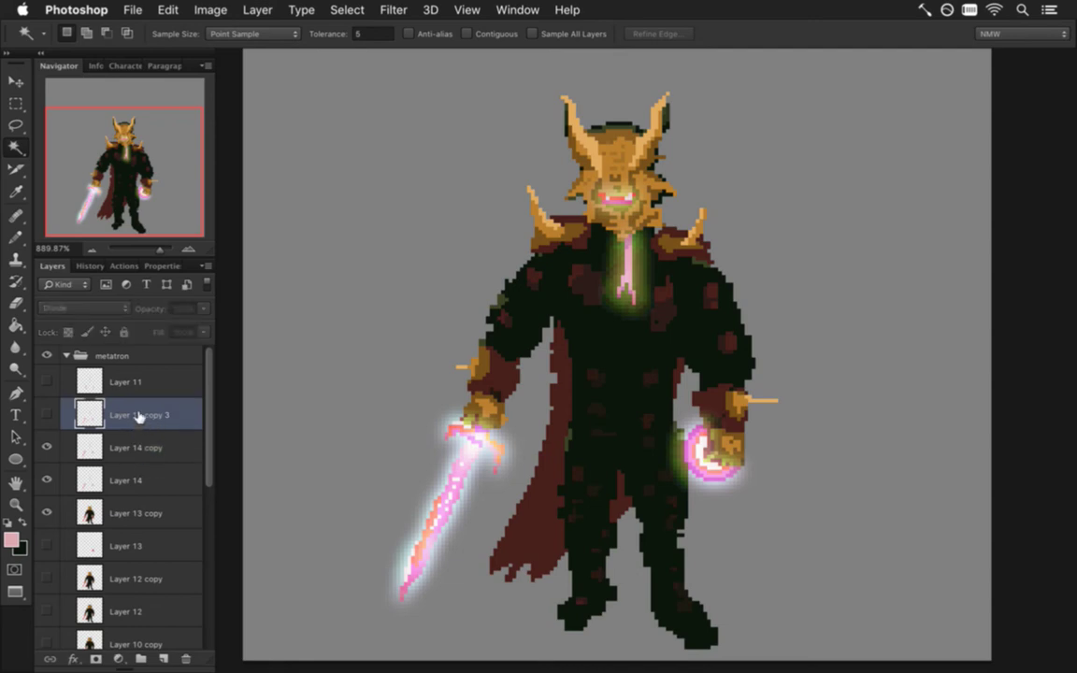
click(138, 381)
click(145, 412)
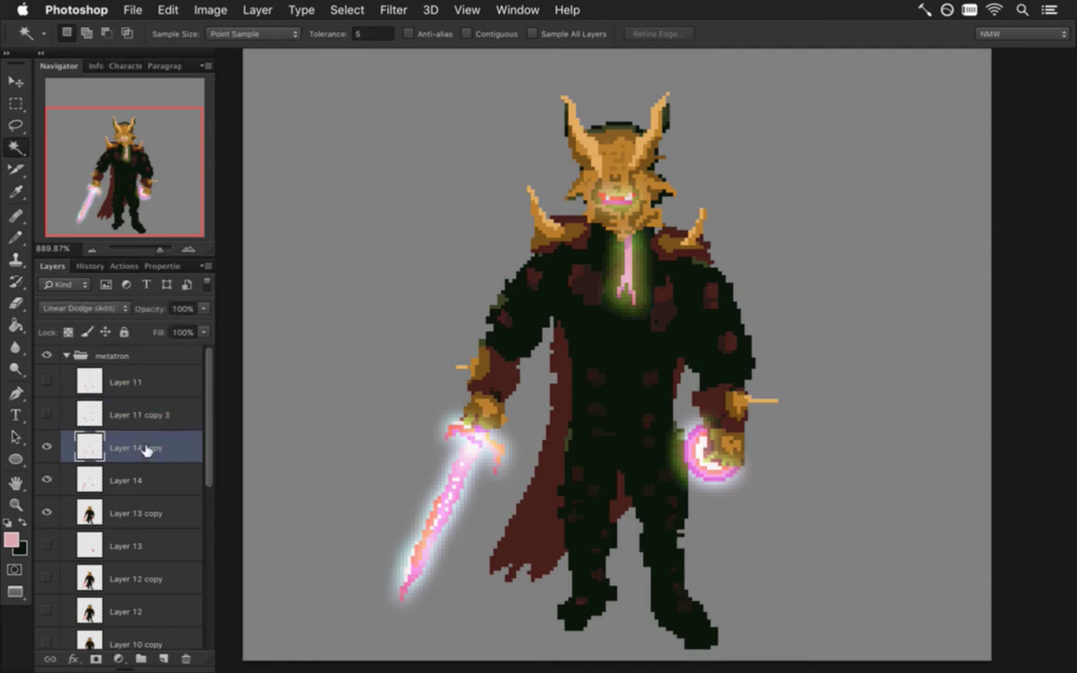
click(147, 477)
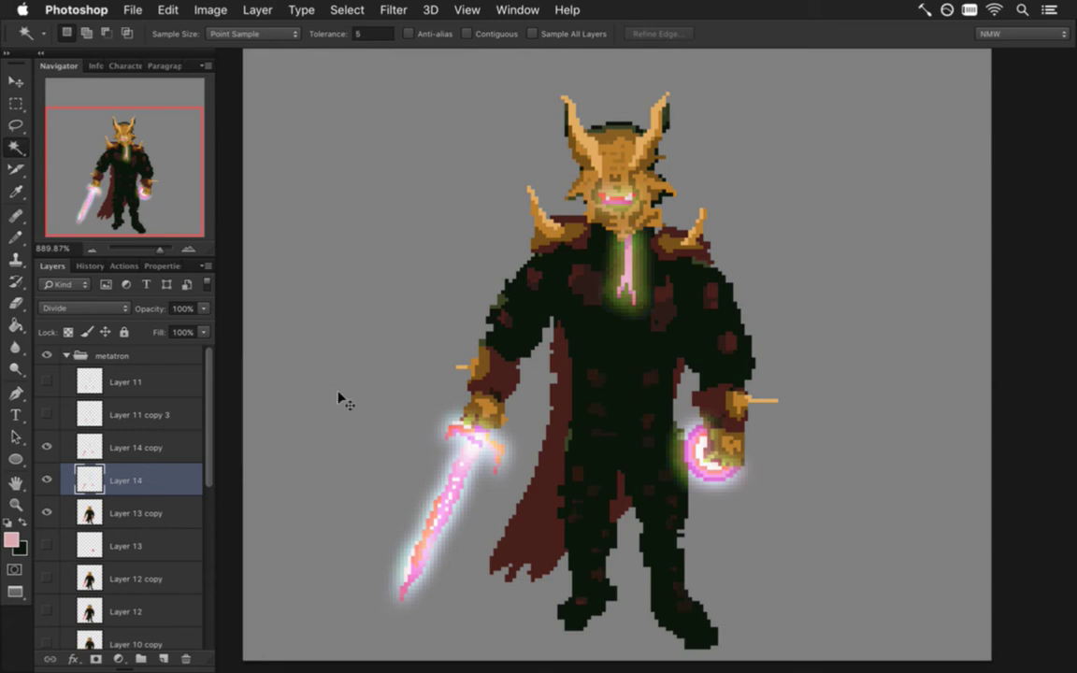
- Copy the whole visible canvas and paste it into w.psd as the third frame beside the two earlier character versions
drag(335, 404, 320, 403)
drag(344, 310, 356, 335)
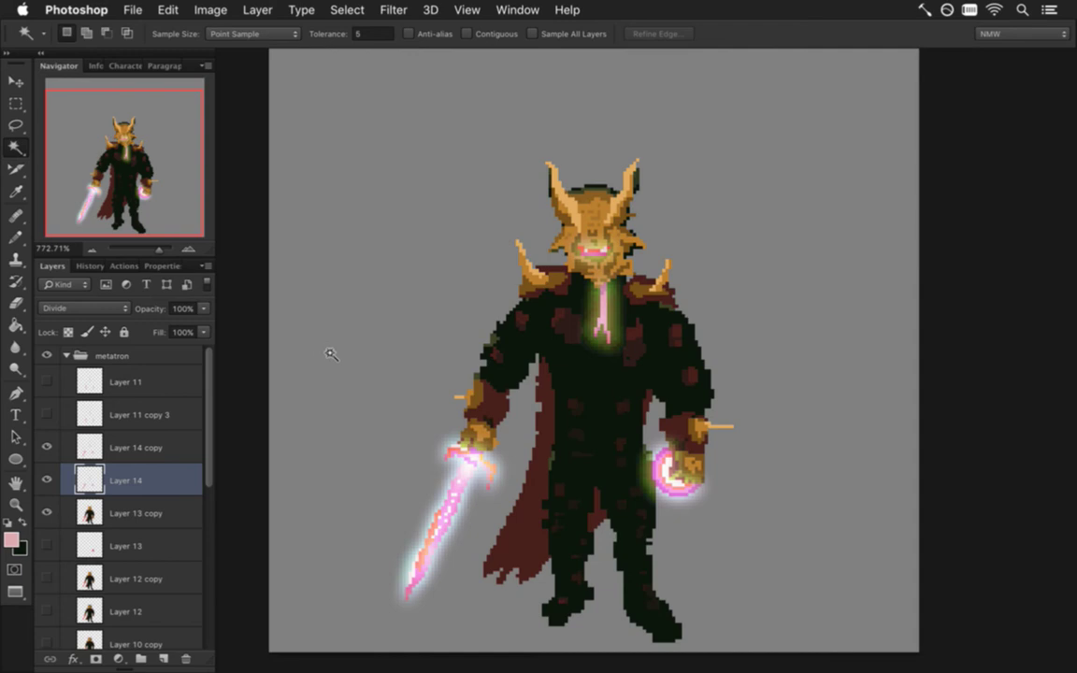
key(super+a)
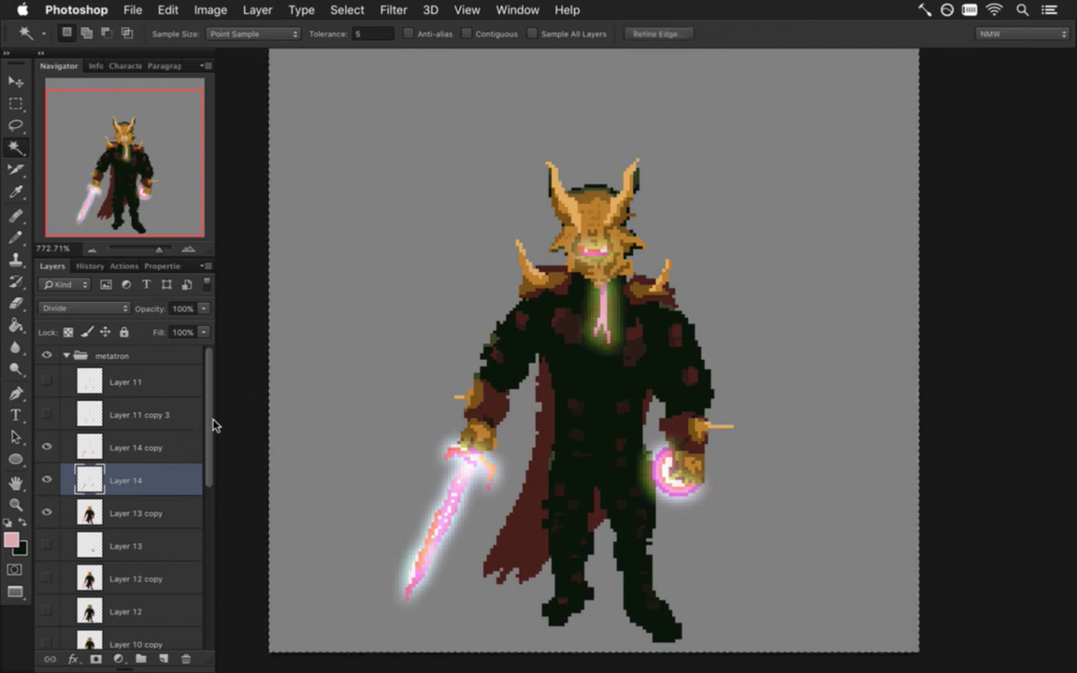
click(526, 8)
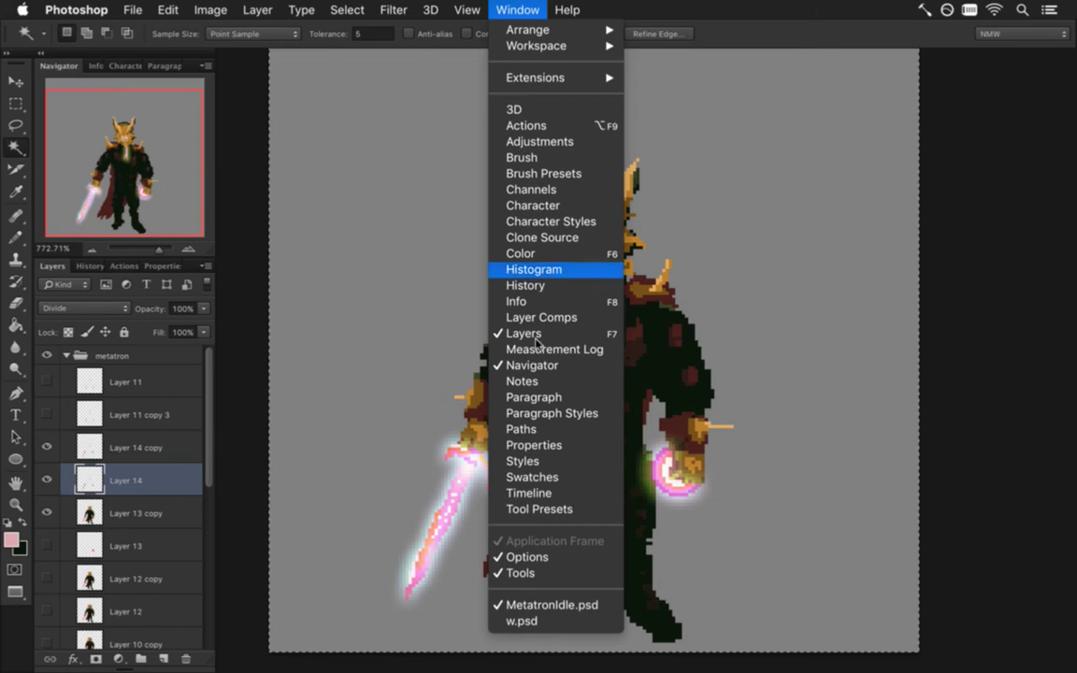
click(539, 622)
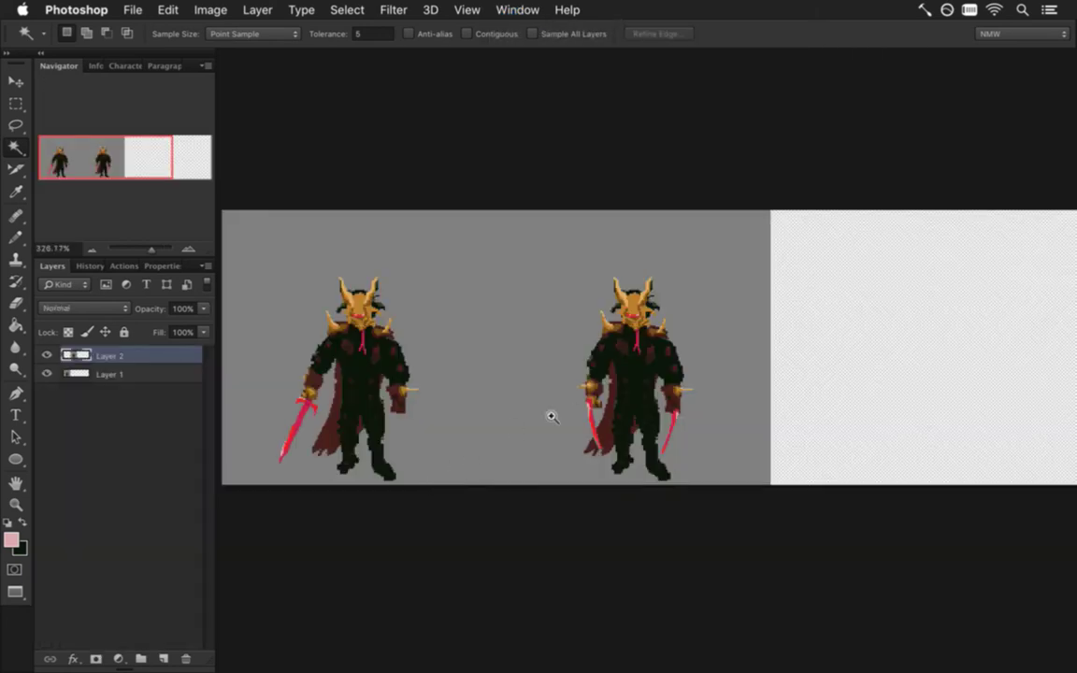
scroll(551, 416, down, 3)
drag(656, 394, 853, 336)
key(super+v)
key(v)
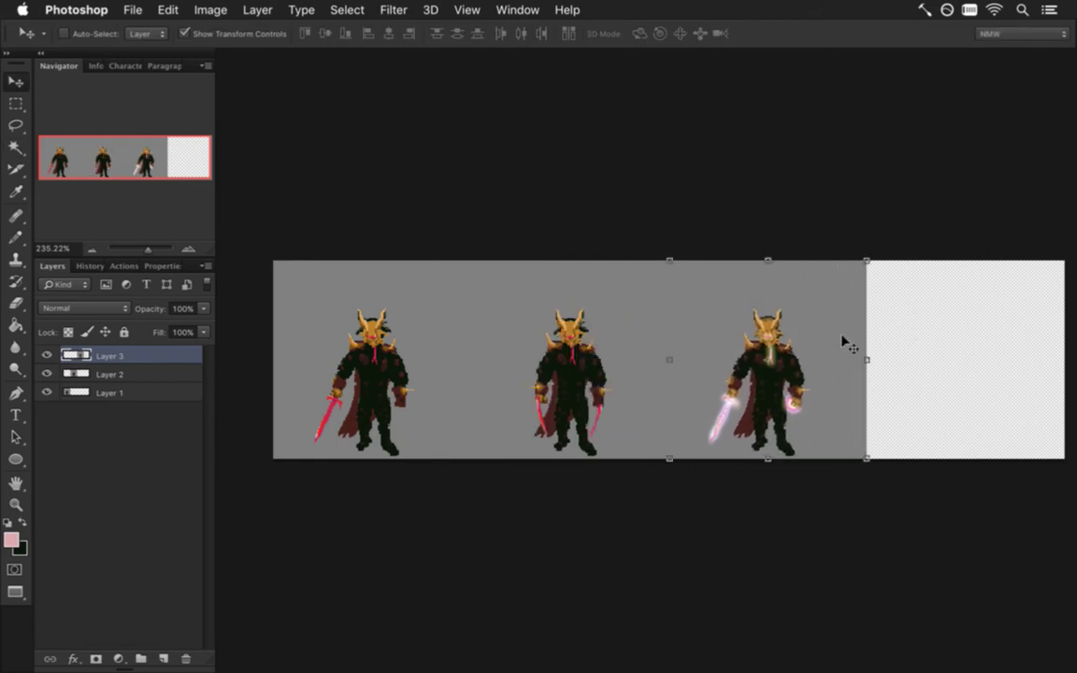
key(m)
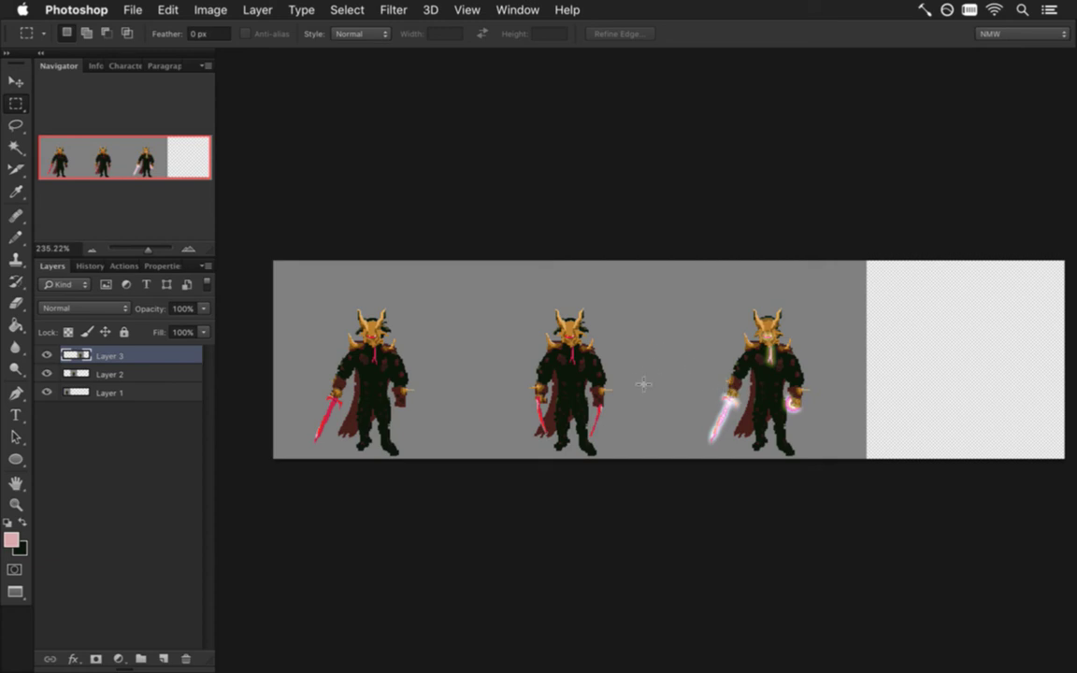
- Switch to Terminal and check the Songbringer repository's status with the gs command
key(super+Tab)
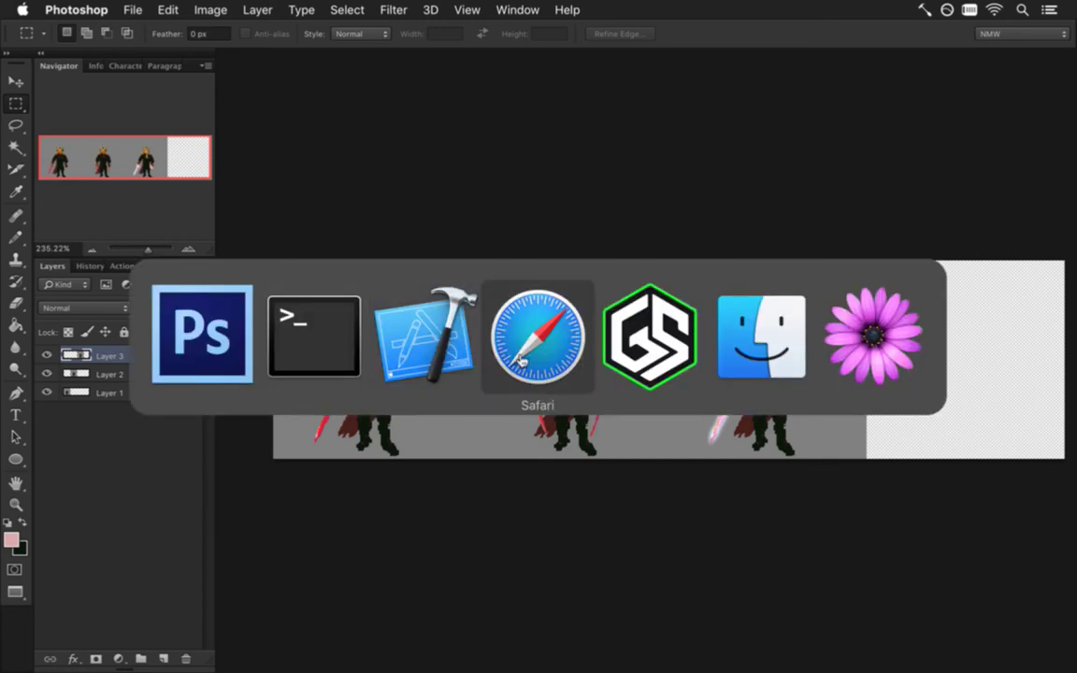
click(314, 361)
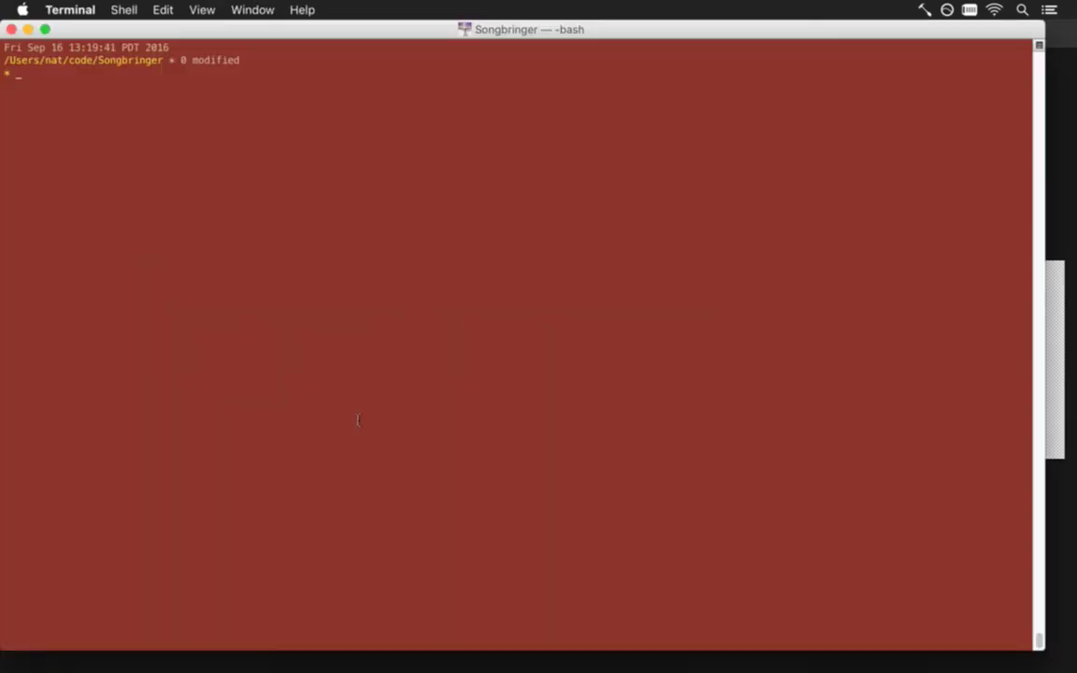
text(gs)
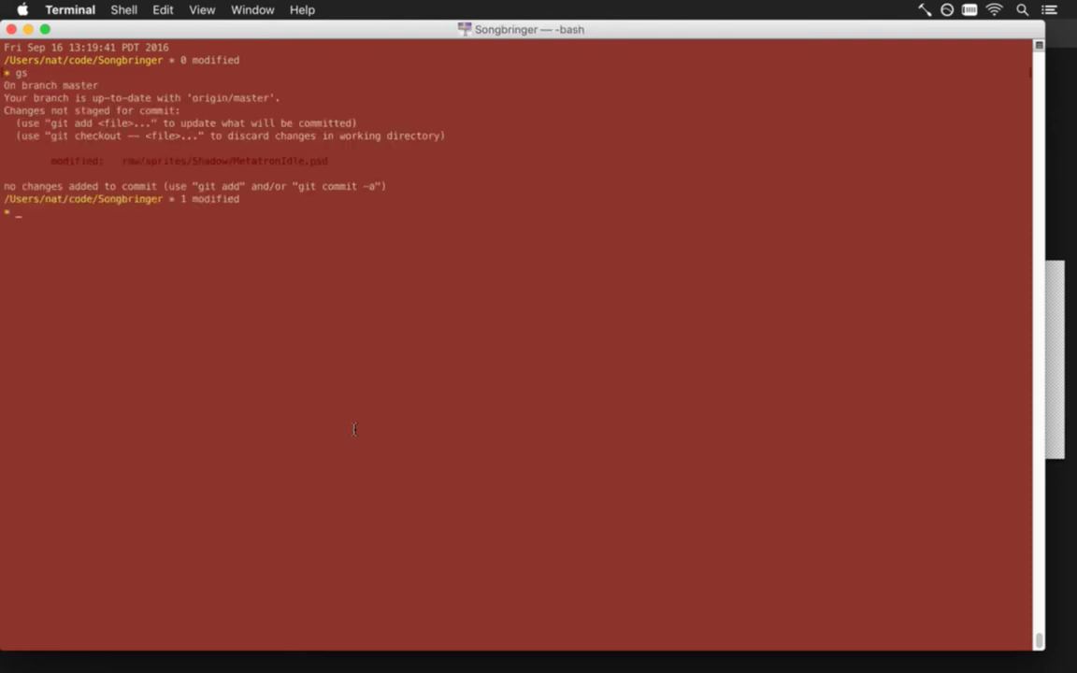
- Start a commit of the modified MetatronIdle.psd with the c command, and save and close the commit message with :wq
text(c)
key(Return)
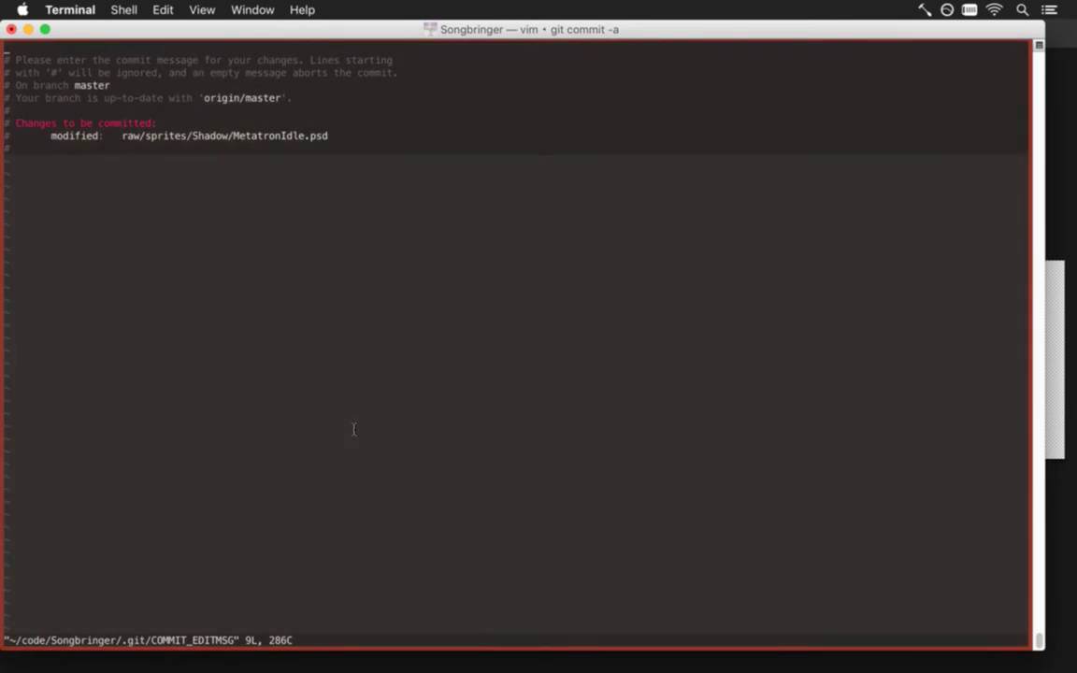
key(i)
key(Escape)
text(:wq)
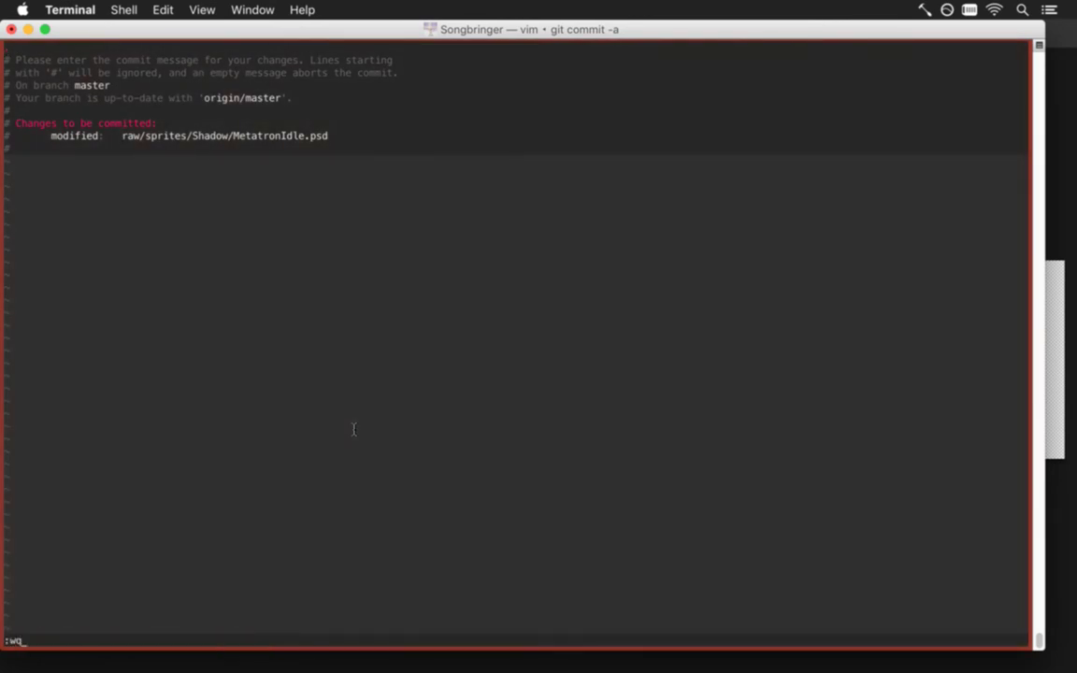
key(Return)
text(g)
- Switch back to Photoshop and bring up the MetatronIdle.psd document
key(super+Tab)
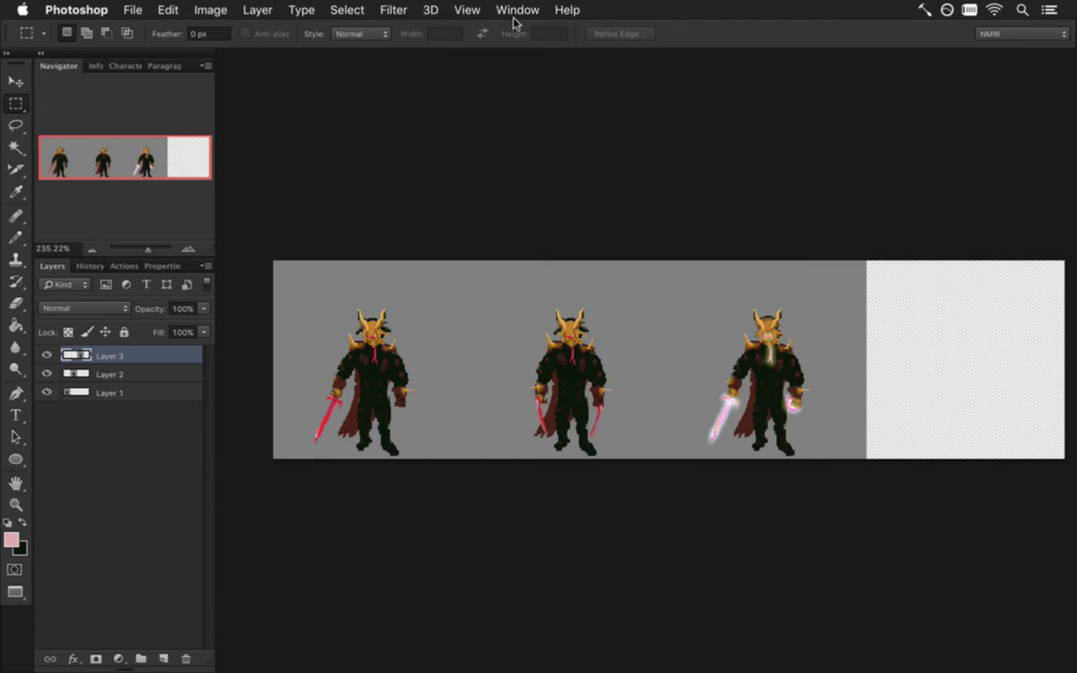
click(517, 10)
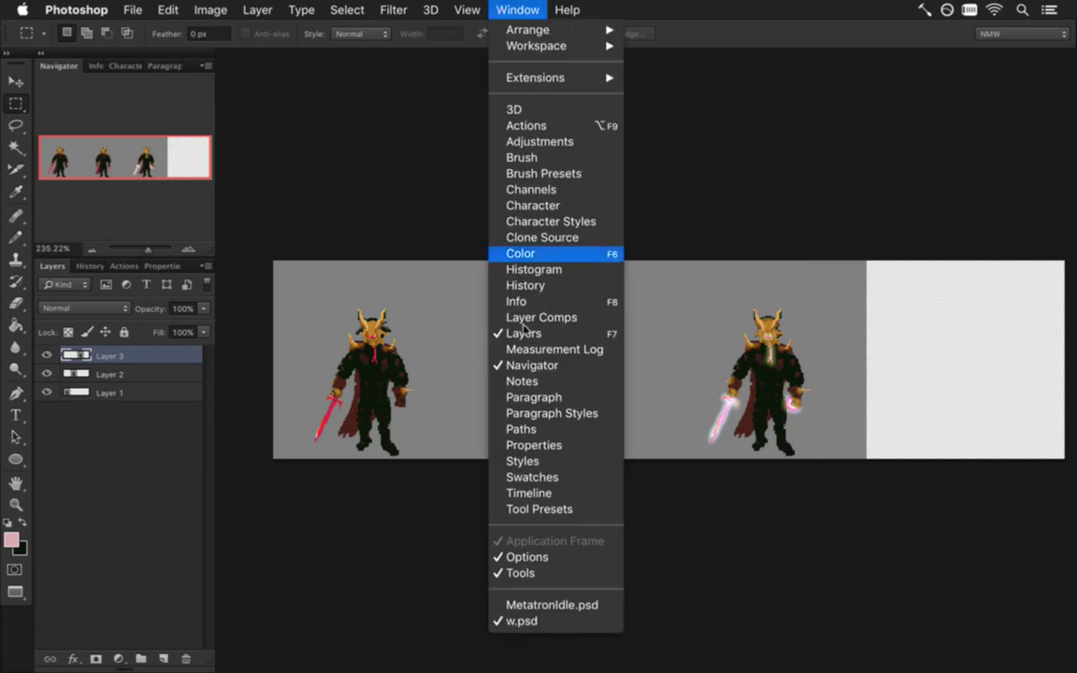
click(561, 606)
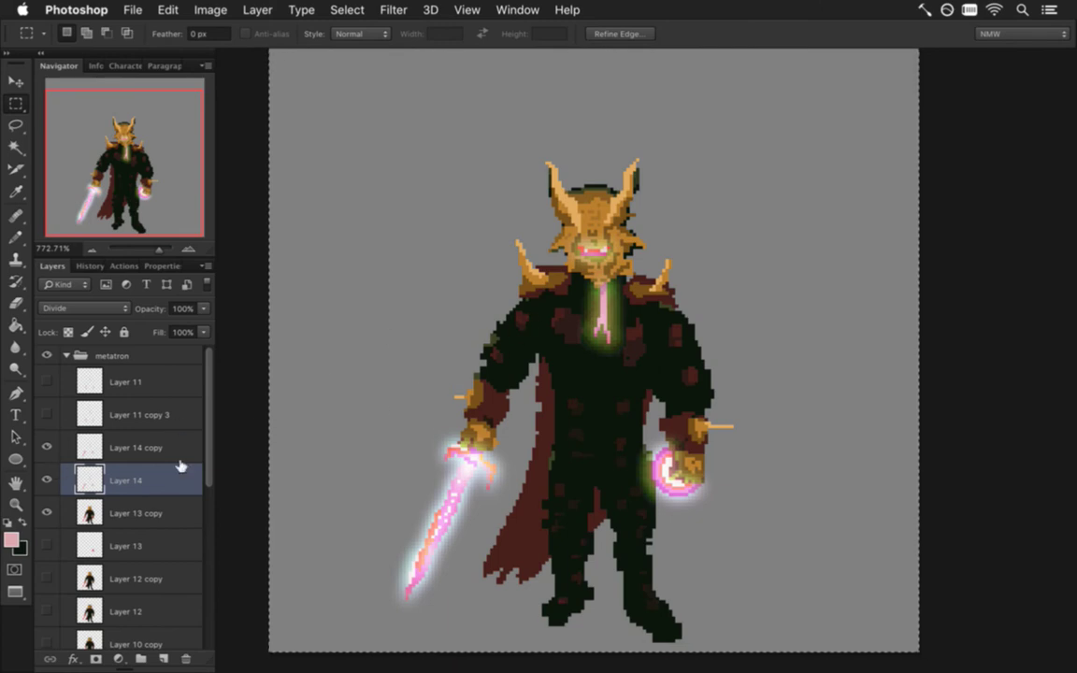
- Select Layer 13 copy, sample the sword's crimson with both glow layers hidden, and show Layer 14 and Layer 14 copy again
key(alt+bracketleft)
click(47, 480)
click(46, 447)
key(i)
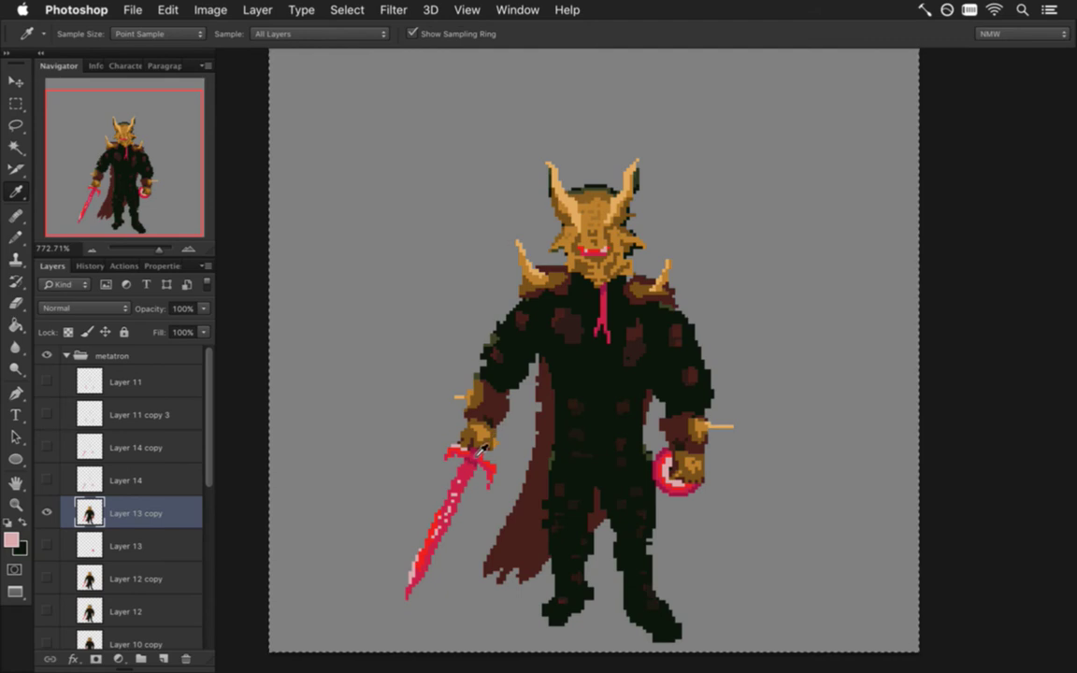
click(494, 467)
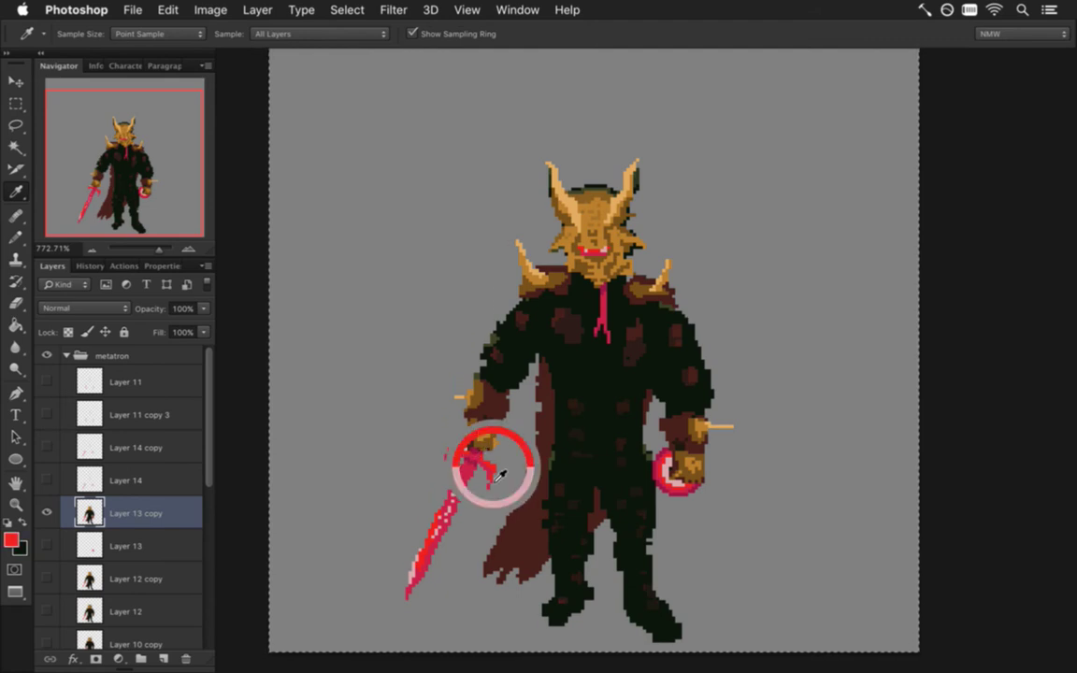
drag(495, 481, 472, 473)
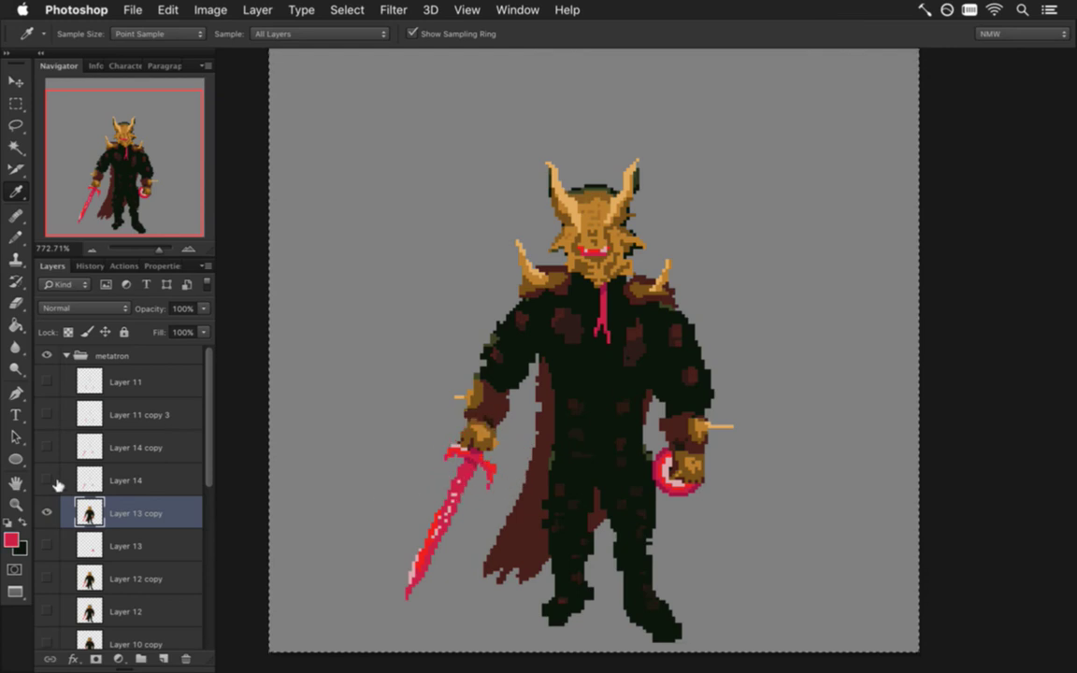
drag(47, 480, 47, 448)
- Set the Pencil size to 1 px and copy the character on Layer 13 copy to a new layer
scroll(509, 370, up, 1)
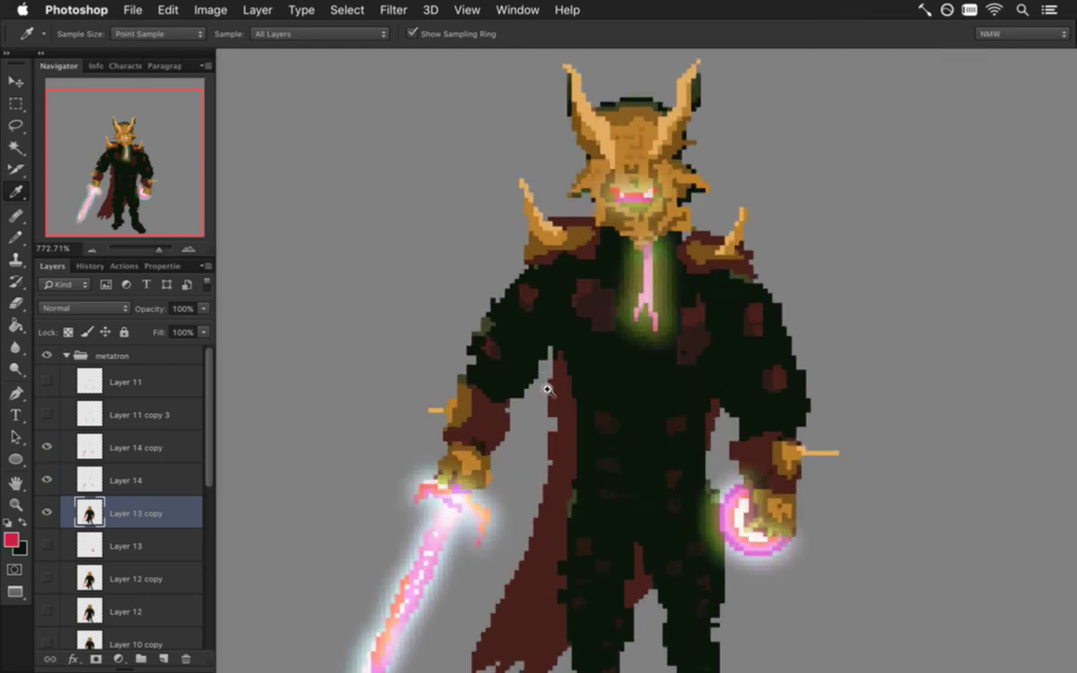
scroll(547, 388, up, 2)
key(b)
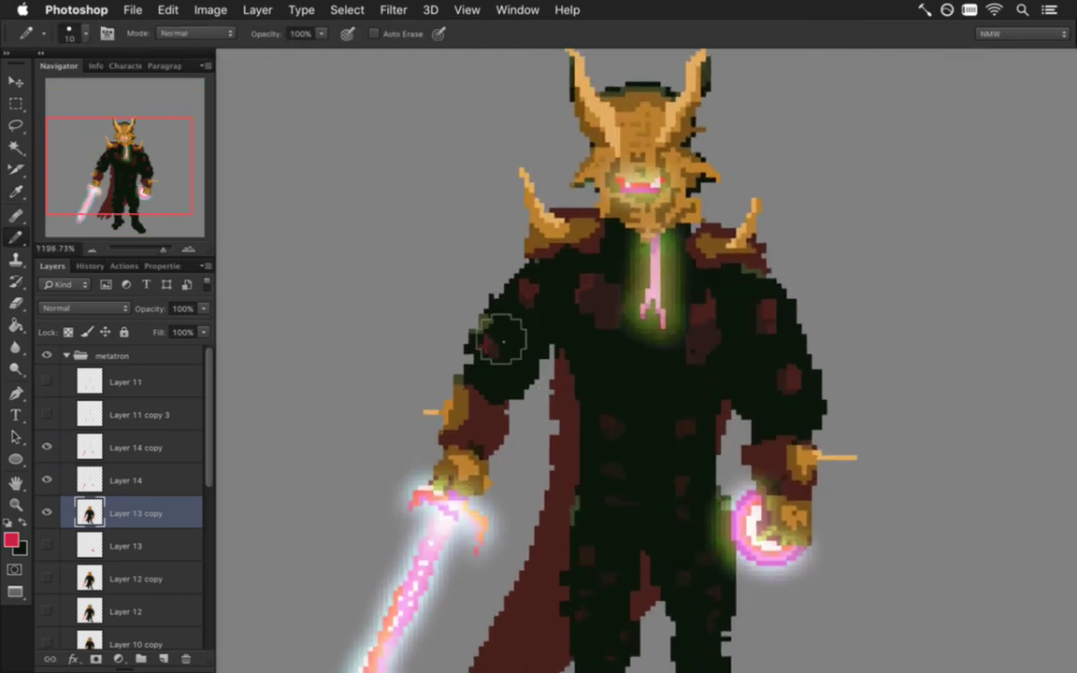
key(bracketleft)
key(bracketleft)
key(bracketleft)
key(bracketleft)
key(bracketleft)
key(bracketleft)
key(bracketleft)
key(bracketleft)
key(bracketleft)
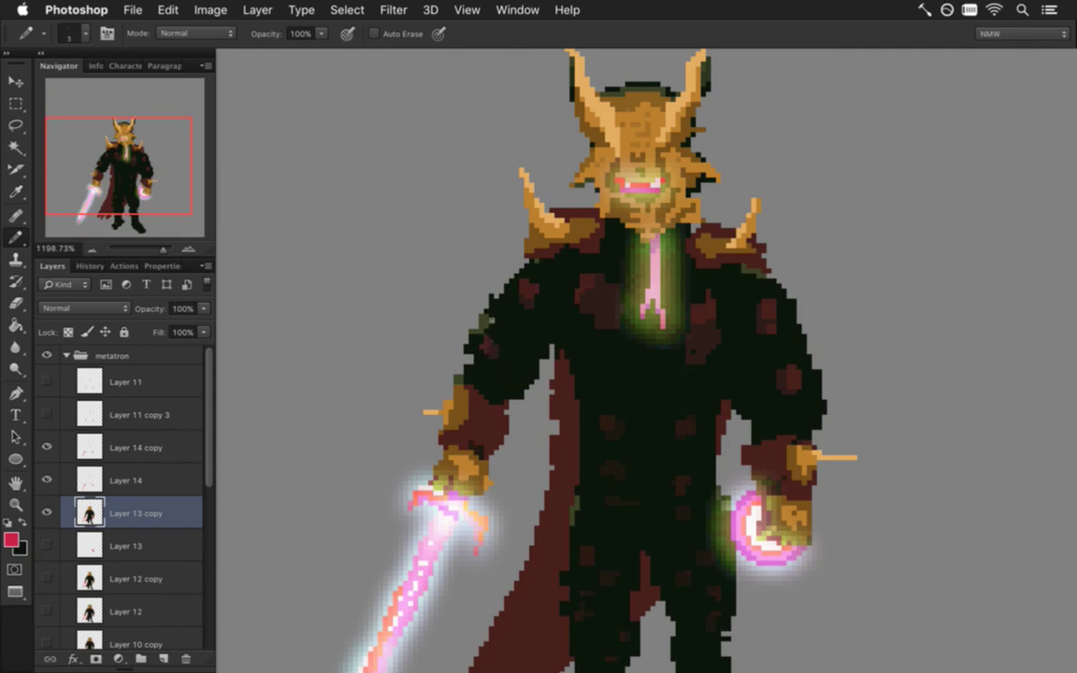
key(super+alt+shift+e)
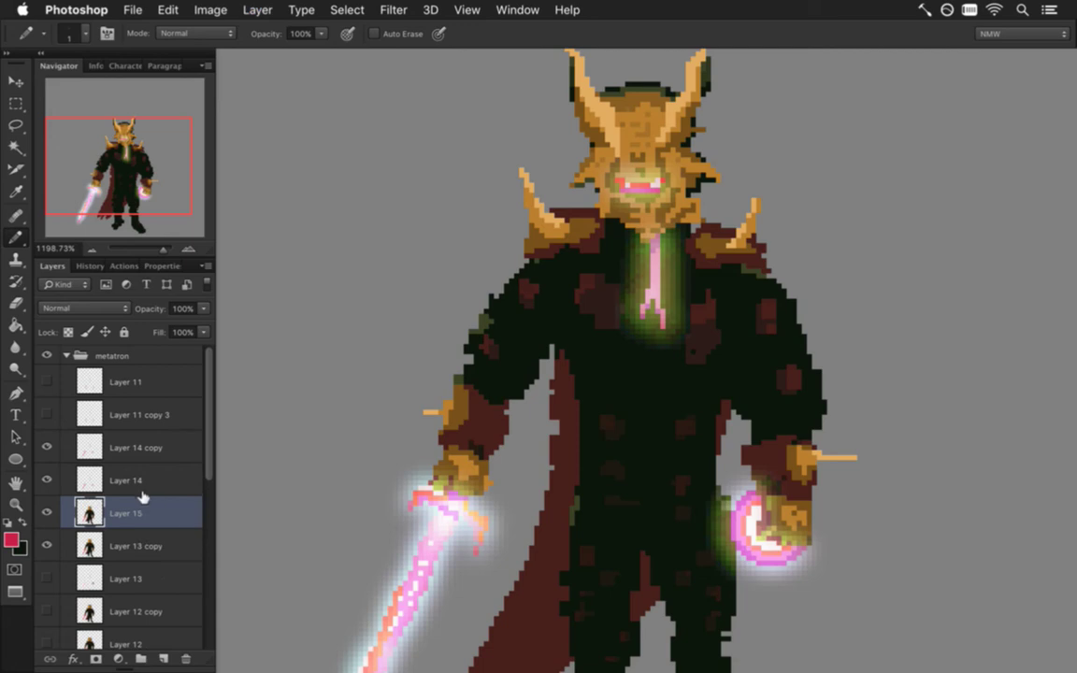
mouse_move(490, 306)
mouse_down()
mouse_move(514, 302)
mouse_move(522, 280)
mouse_up()
key(alt+super+z)
key(alt+super+z)
key(alt+super+z)
- Draw jagged crimson pixel markings and dots down the sword arm from the shoulder to above the cuff
mouse_move(489, 306)
mouse_down()
mouse_move(501, 314)
mouse_move(516, 293)
mouse_up()
click(537, 272)
click(547, 276)
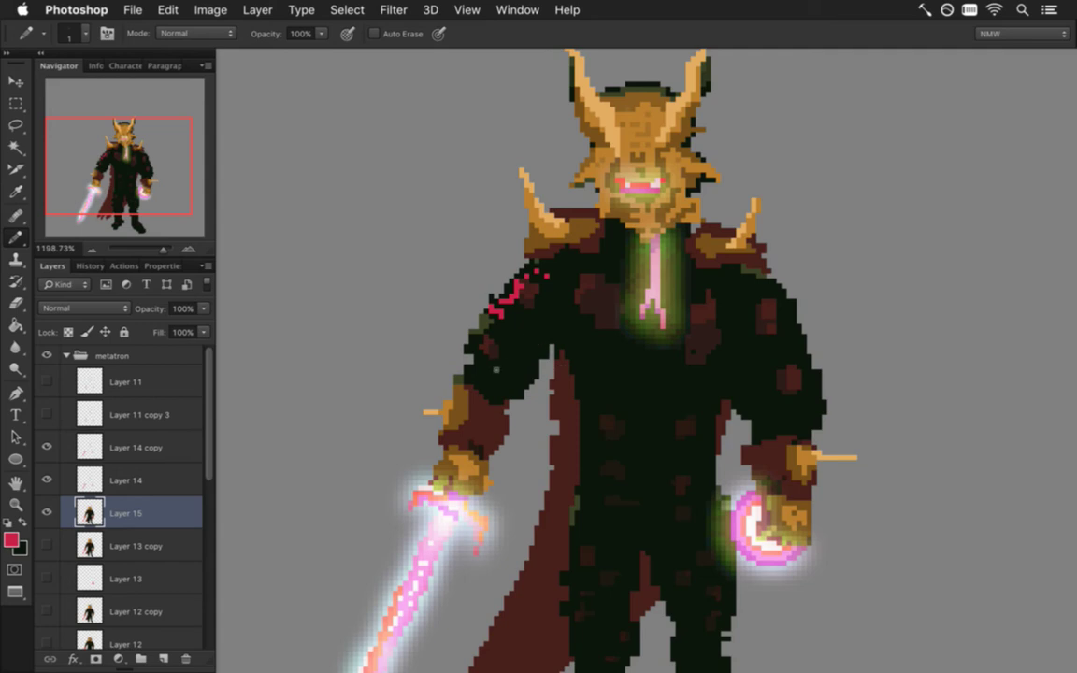
drag(501, 321, 506, 345)
drag(513, 361, 497, 363)
key(super+z)
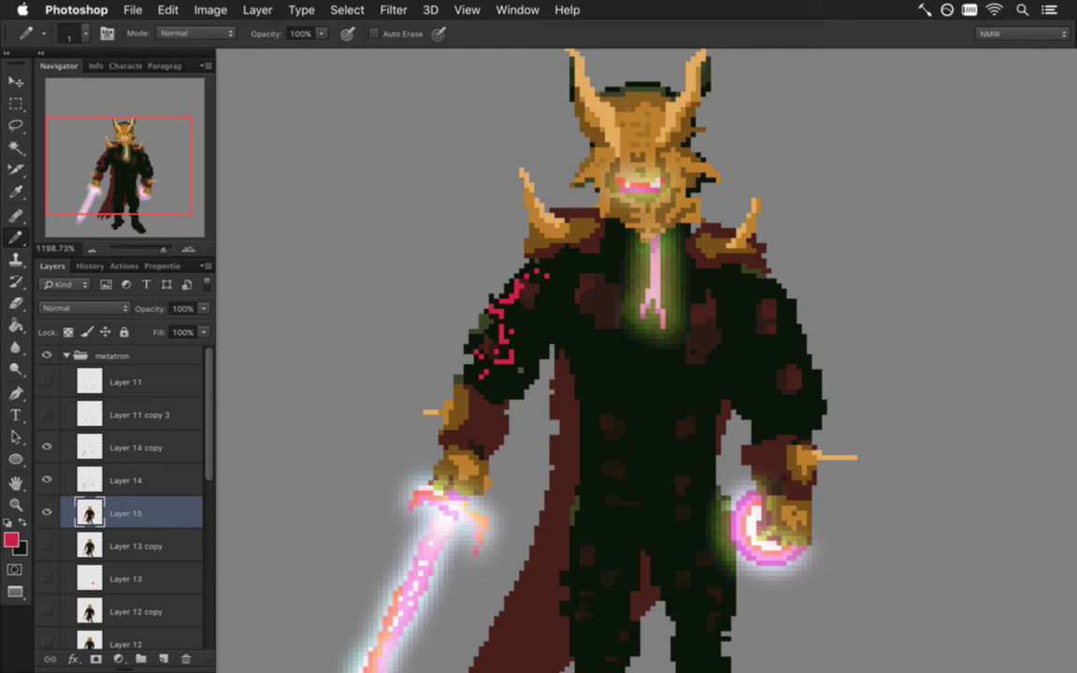
- Hide both glow layers, sample the sword's darker crimson as the foreground colour, and show the layers again
click(47, 447)
click(47, 479)
key(i)
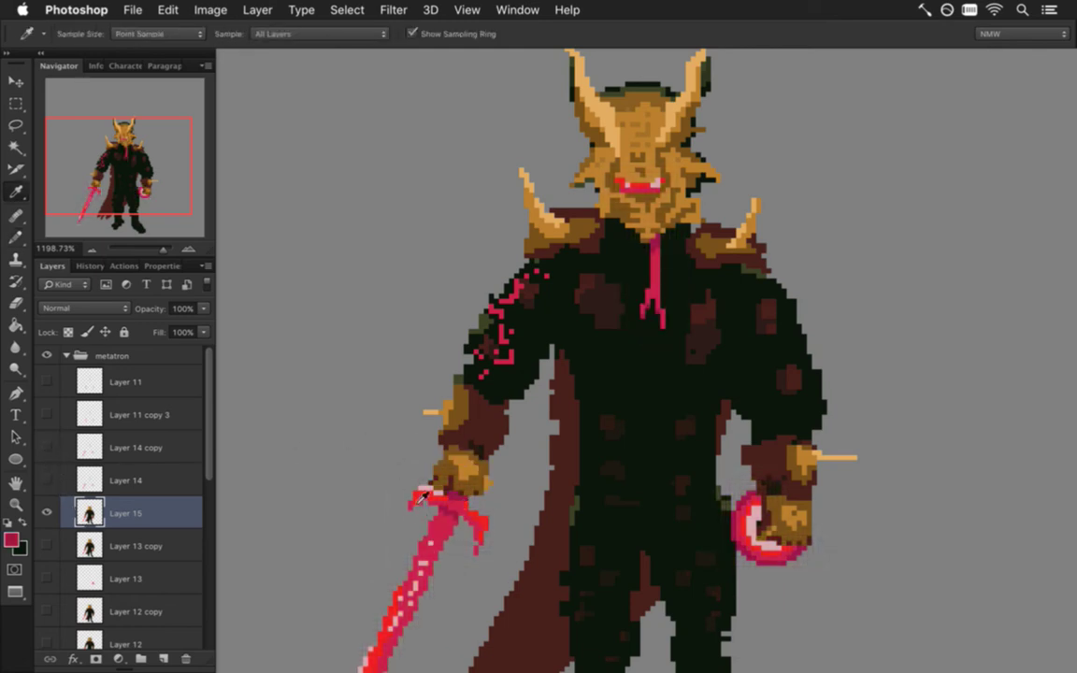
click(47, 480)
click(47, 446)
key(b)
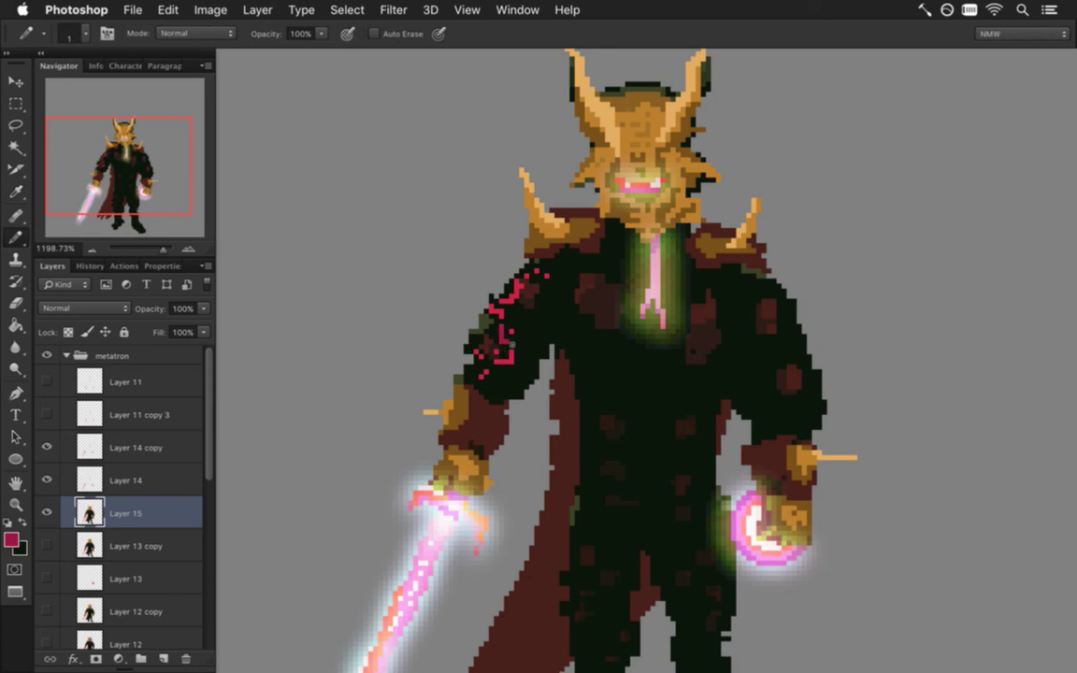
- Fill the lower sword-arm markings with the darker crimson and paint out their horizontal stroke with a sampled sleeve colour
key(g)
click(499, 346)
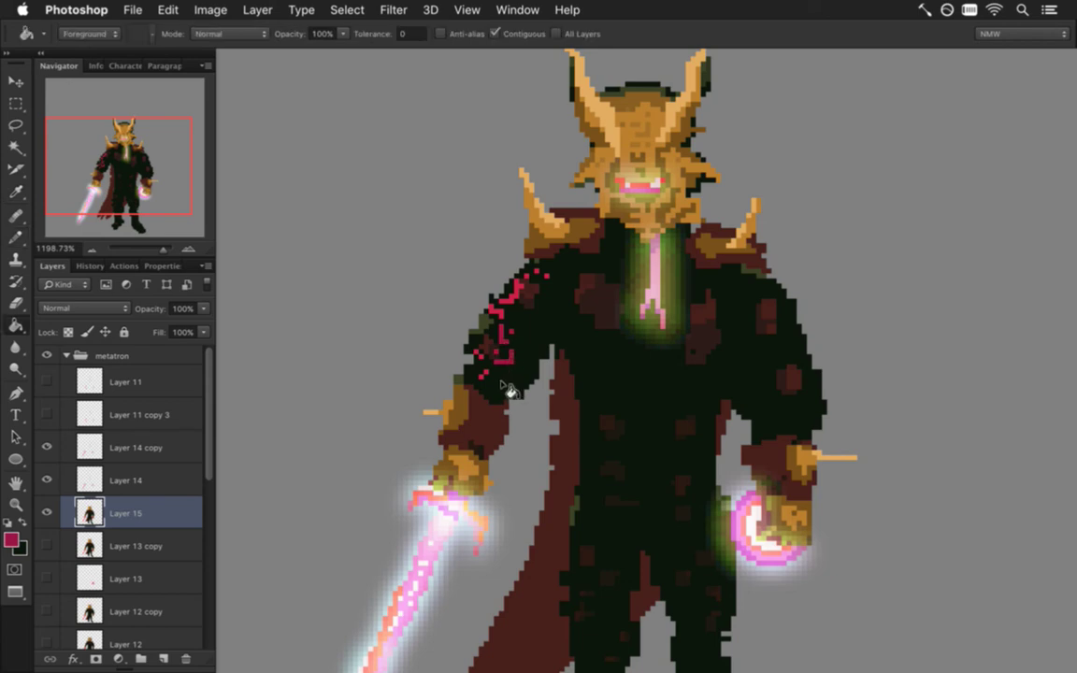
click(491, 363)
alt+click(480, 337)
click(508, 360)
key(i)
key(super+z)
key(g)
click(512, 361)
- Sample the brighter crimson from the arm markings and draw two mirrored slanted strokes across the character's waist
key(i)
click(524, 297)
key(b)
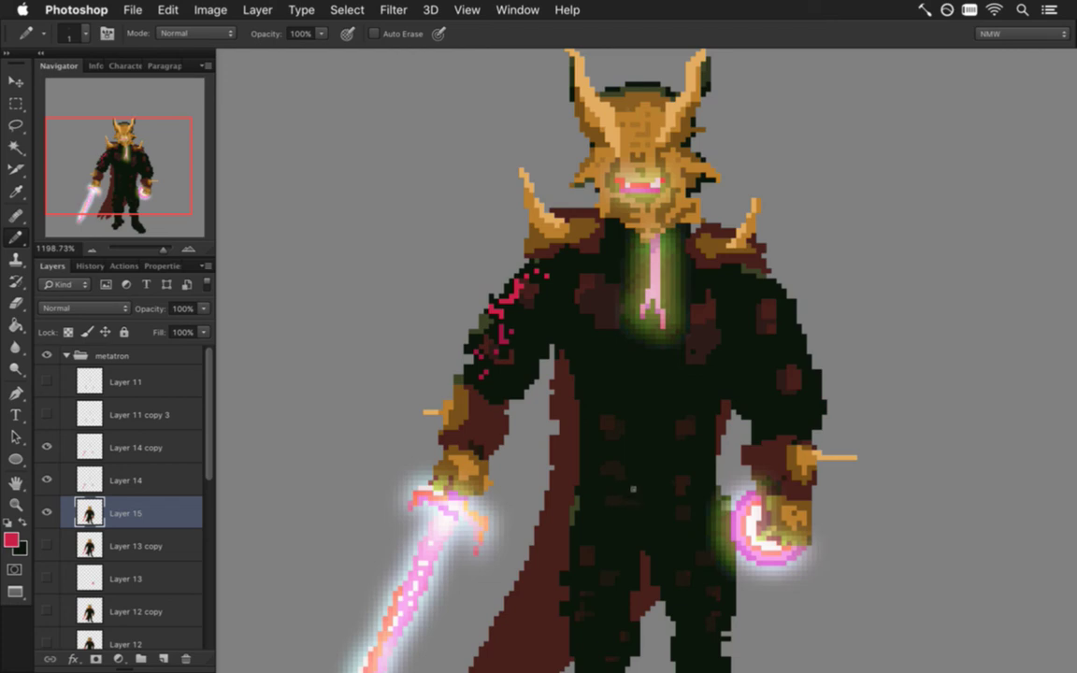
mouse_move(670, 538)
mouse_down()
mouse_move(625, 412)
mouse_move(625, 421)
mouse_up()
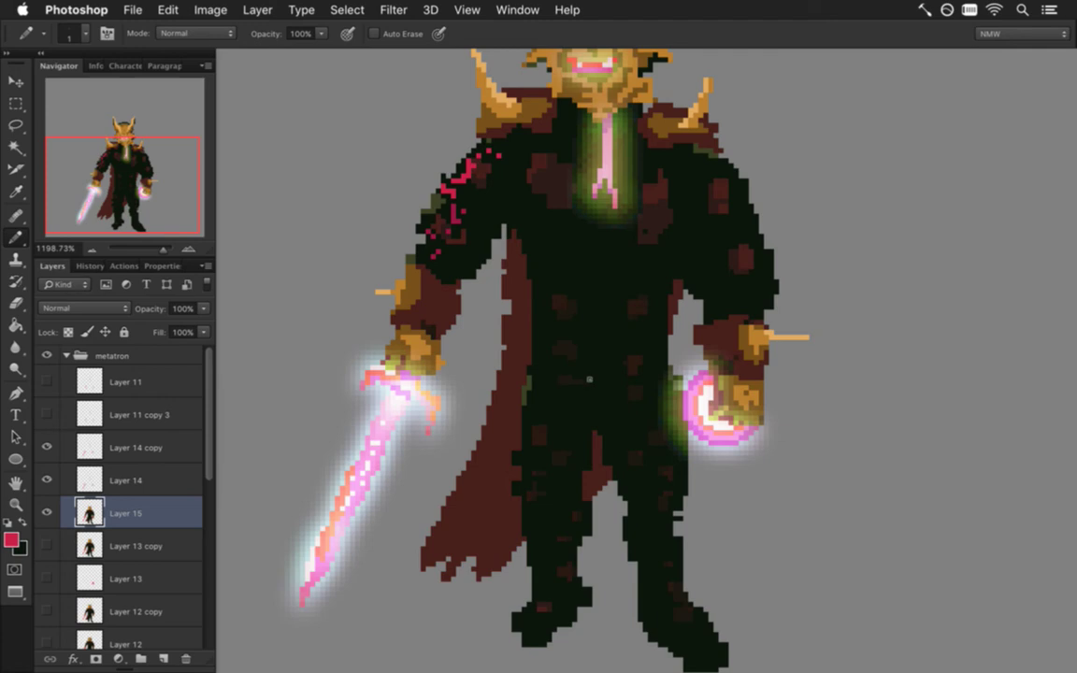
mouse_move(568, 379)
mouse_down()
mouse_move(589, 369)
mouse_move(635, 379)
mouse_up()
drag(564, 359, 586, 347)
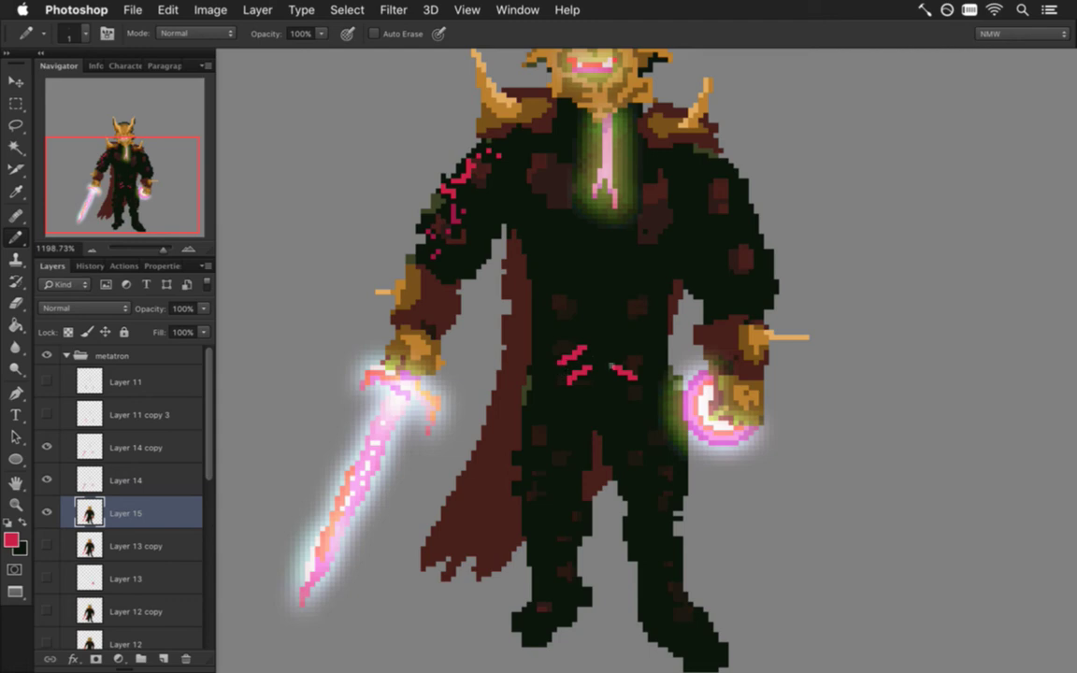
drag(616, 349, 639, 359)
key(super+z)
key(super+z)
- Sample the darker crimson from the arm markings and fill parts of the two waist strokes with it
key(i)
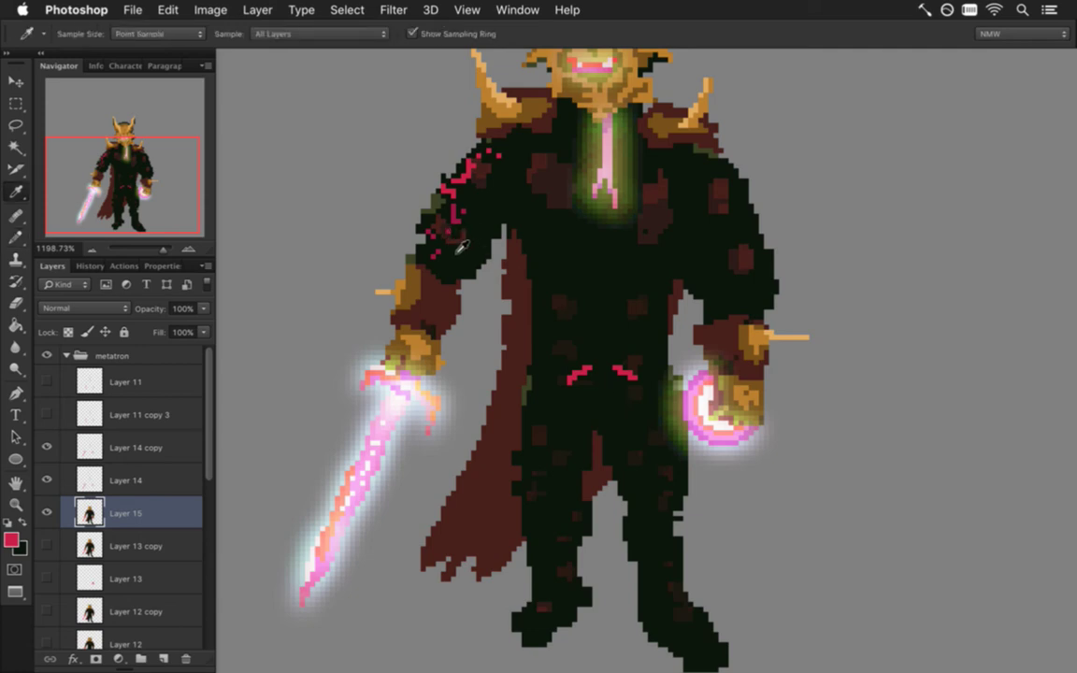
key(g)
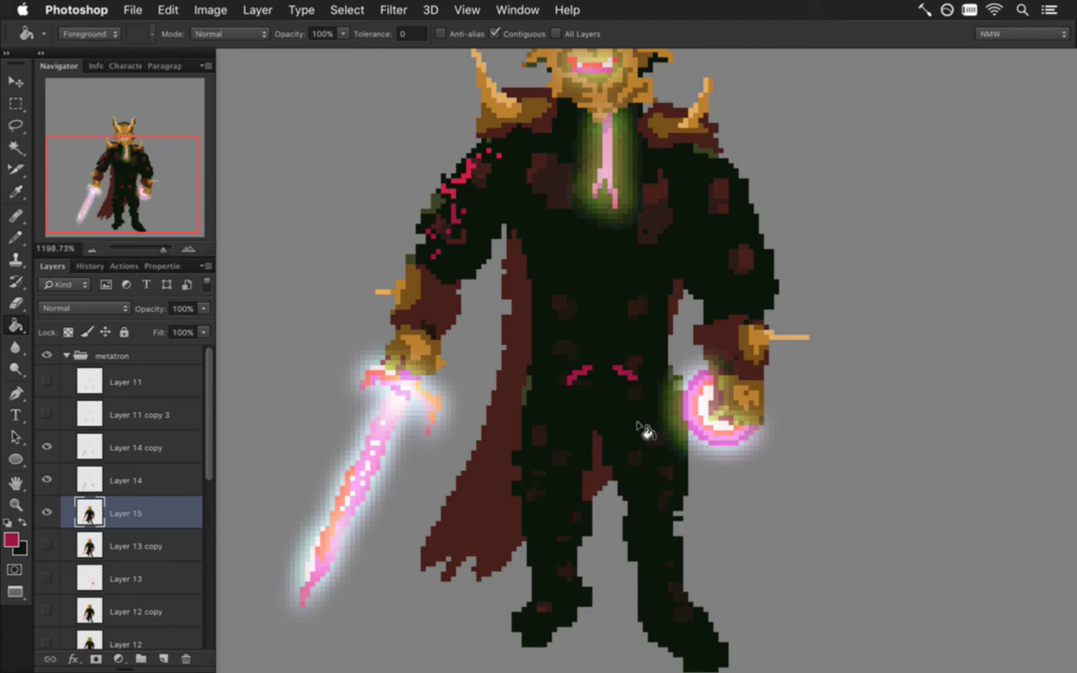
- Undo the two mirrored crimson strokes and their darker fills on the character's waist
key(alt+super+z)
key(alt+super+z)
key(alt+super+z)
key(alt+super+z)
- Sample a dark red from the sword-arm sleeve and draw a small angular emblem at the centre of the waist
key(i)
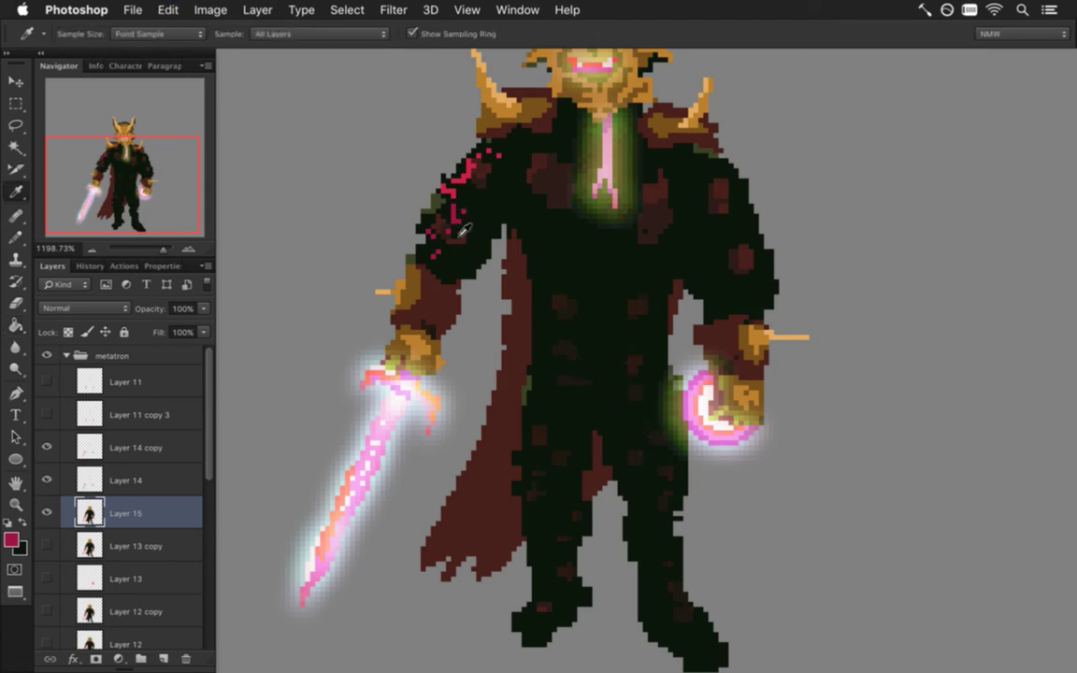
click(419, 229)
click(420, 229)
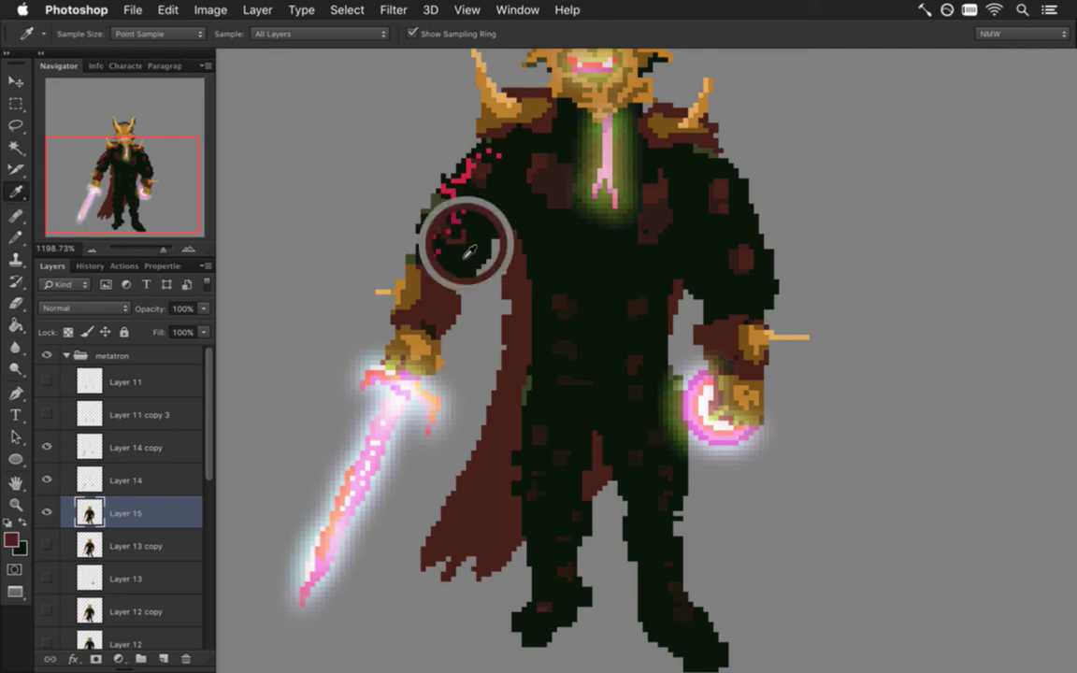
key(b)
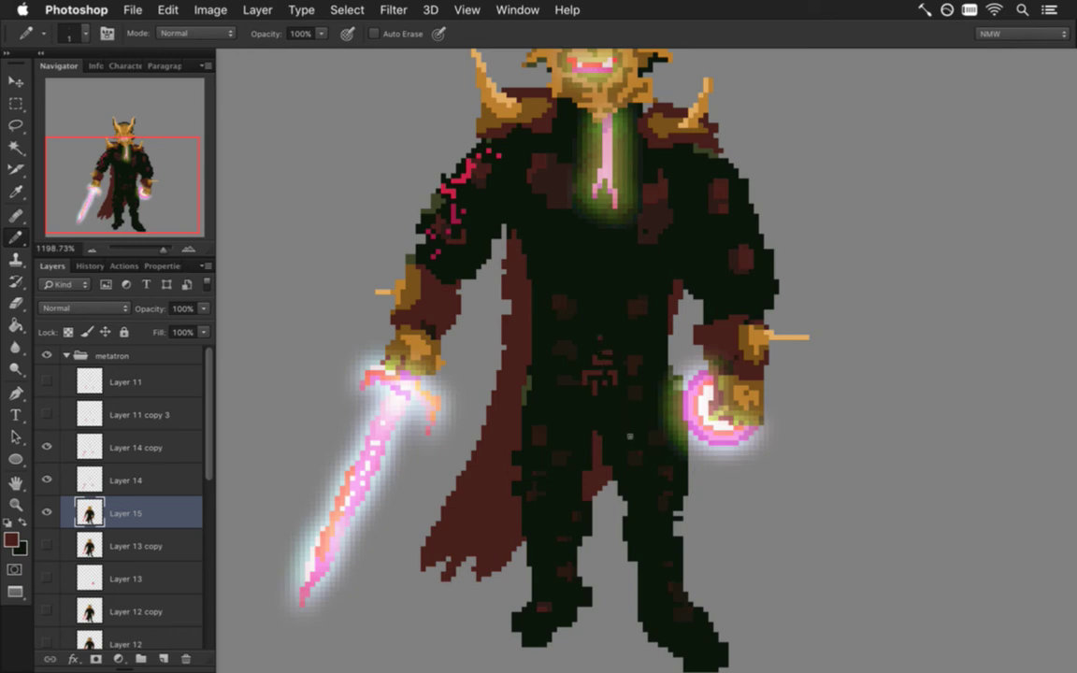
- Sample a darker maroon from the sword-arm sleeve and shade parts of the waist emblem with it
key(i)
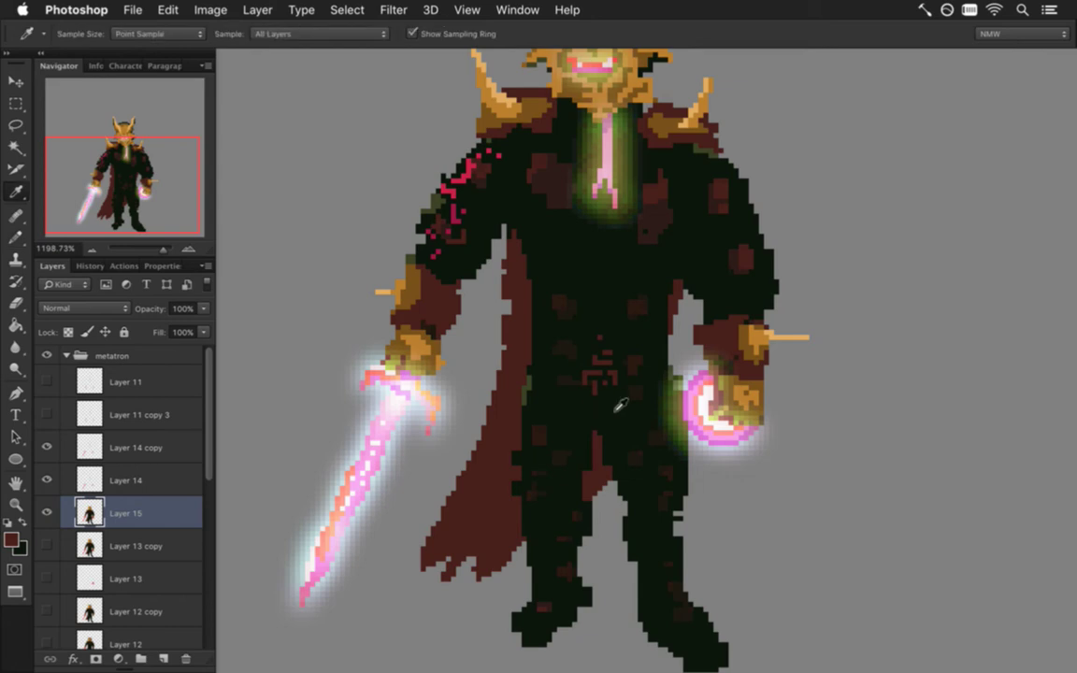
click(403, 214)
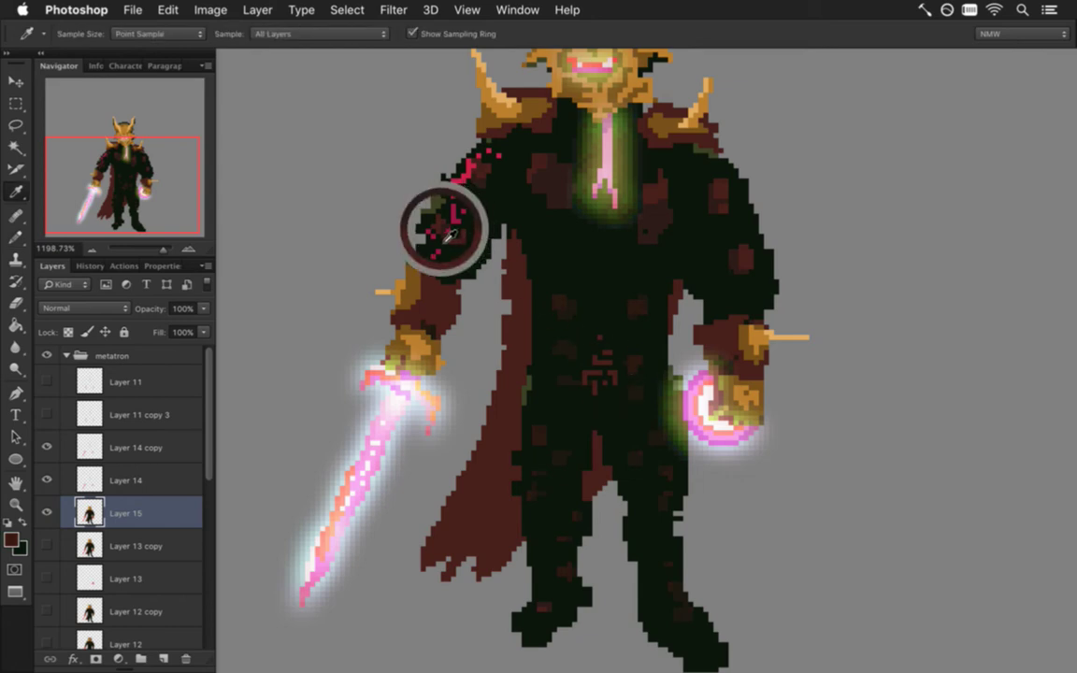
key(b)
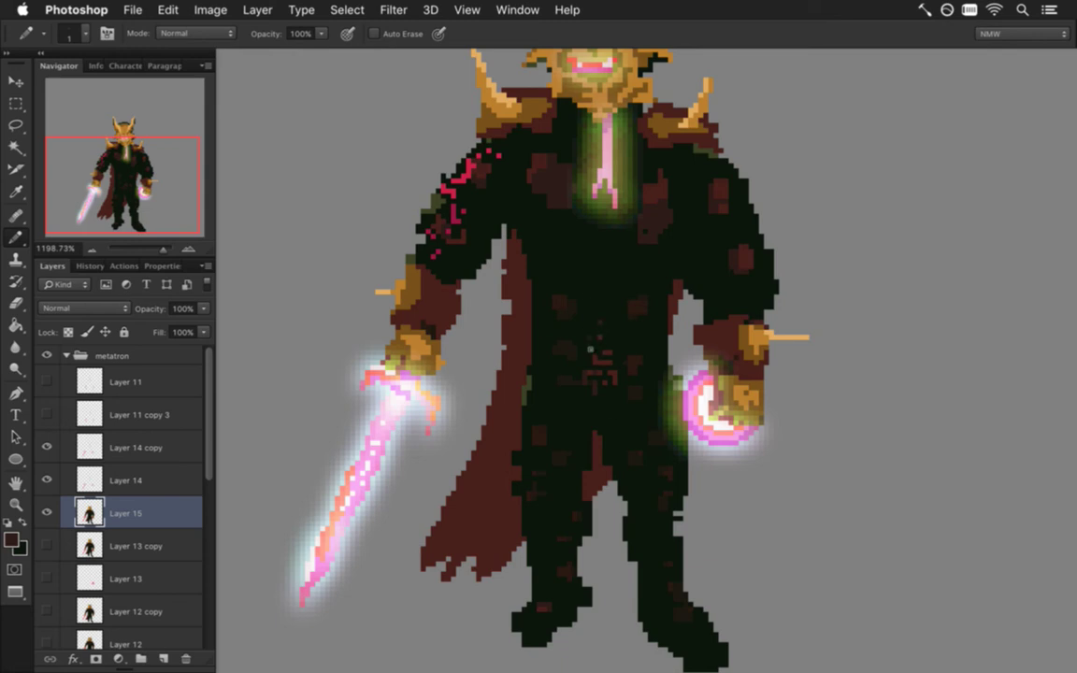
- Sample the suit's near-black and paint out the pixels above and below the waist emblem with a 3 px pencil
alt+click(530, 308)
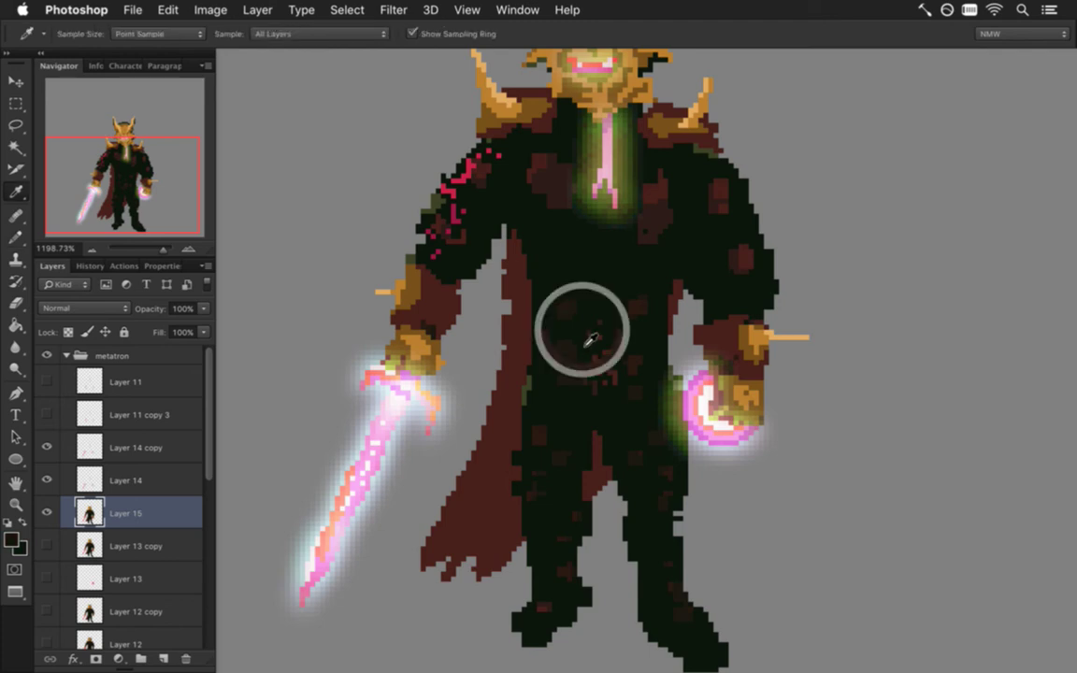
key(bracketright)
key(bracketright)
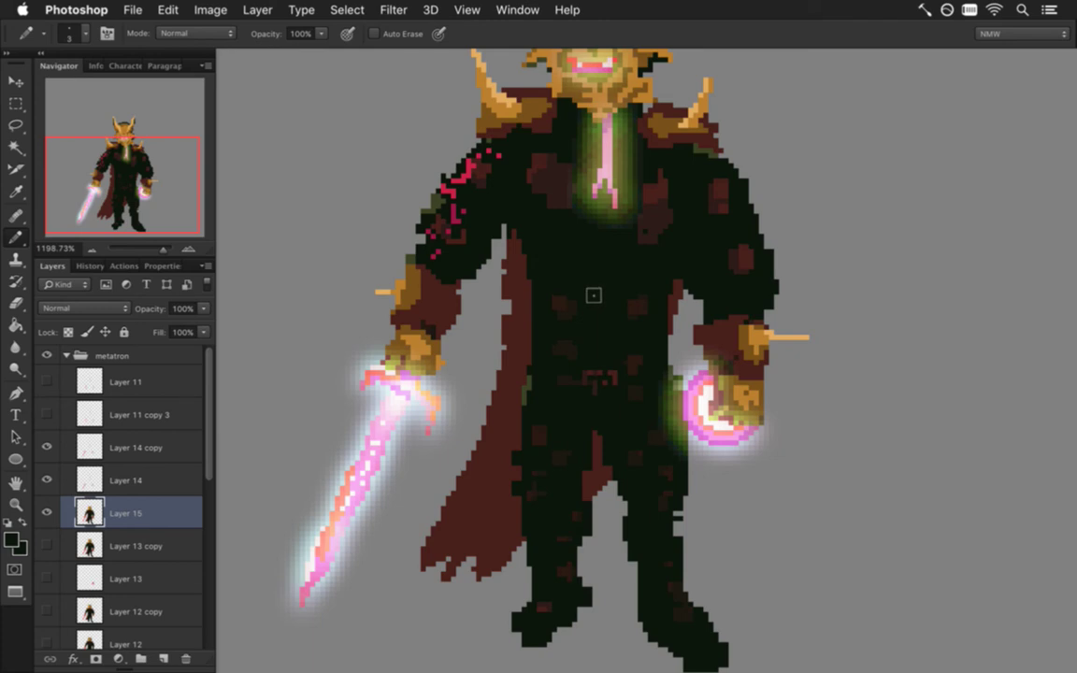
- Retouch the remaining waist marking in a sampled dark maroon with a 1 px pencil and save the document
alt+click(580, 375)
key(bracketleft)
key(bracketleft)
key(super+s)
scroll(591, 433, down, 3)
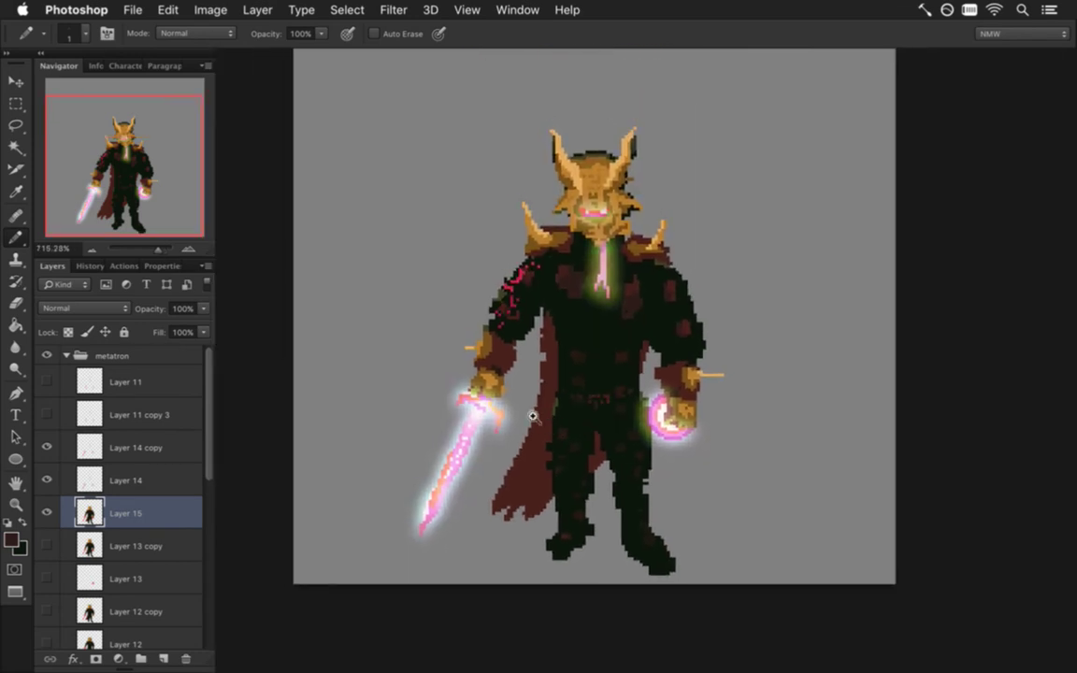
- Hide the Color Fill 1 background and export the sprite as a transparent PNG-24, replacing MetatronIdle0.png in the Bosses folder
drag(209, 452, 180, 624)
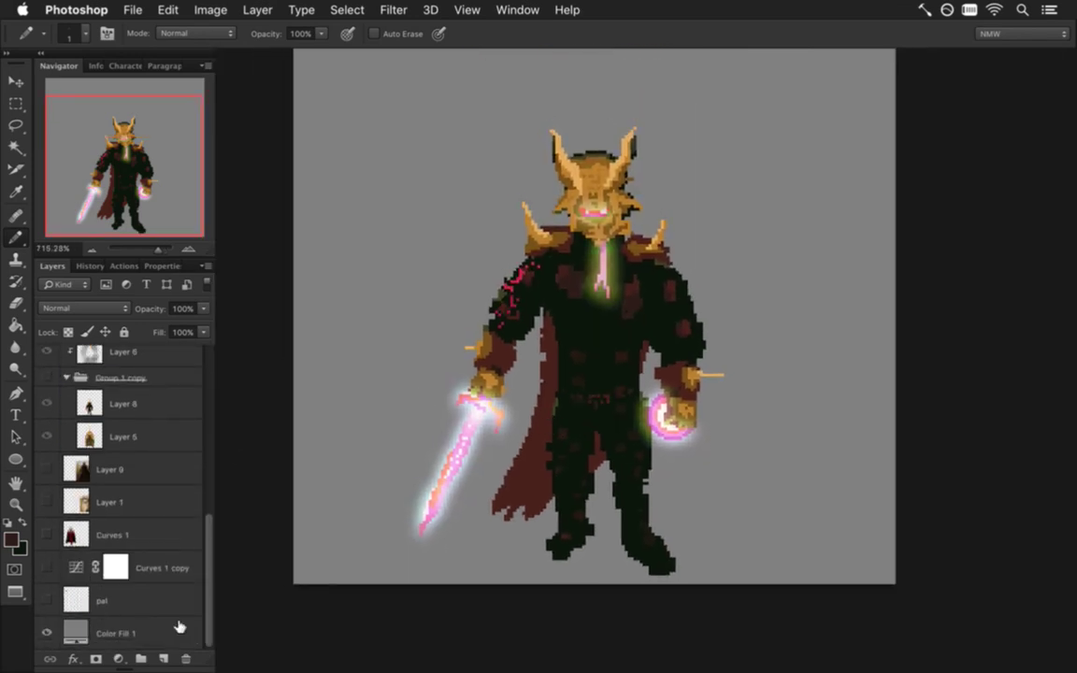
click(49, 634)
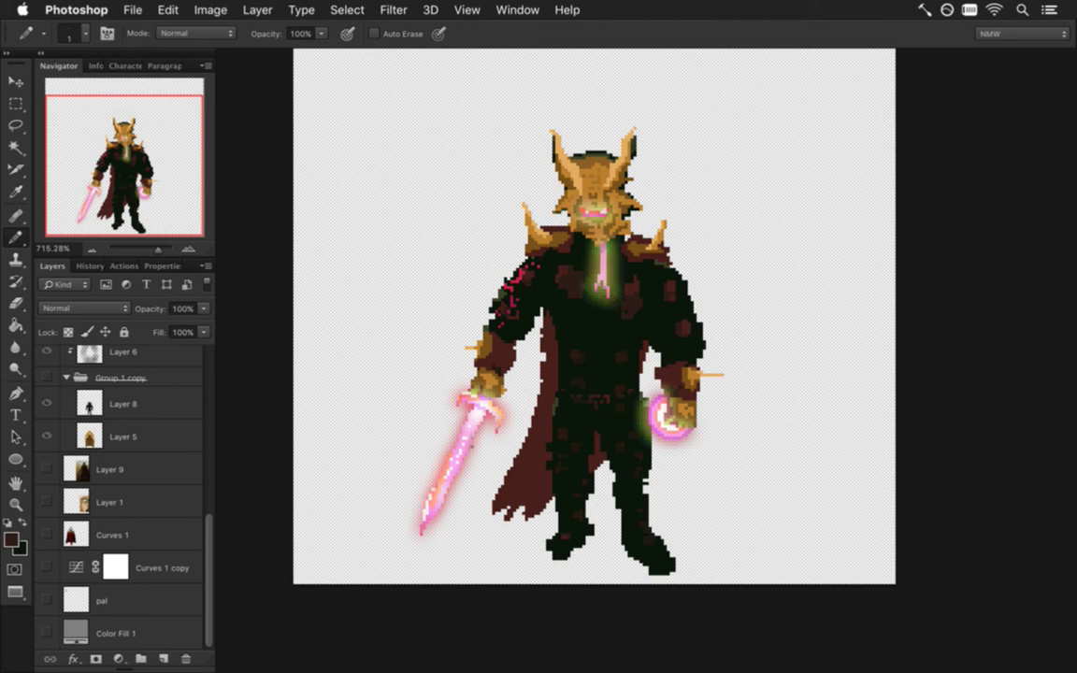
key(super+alt+shift+s)
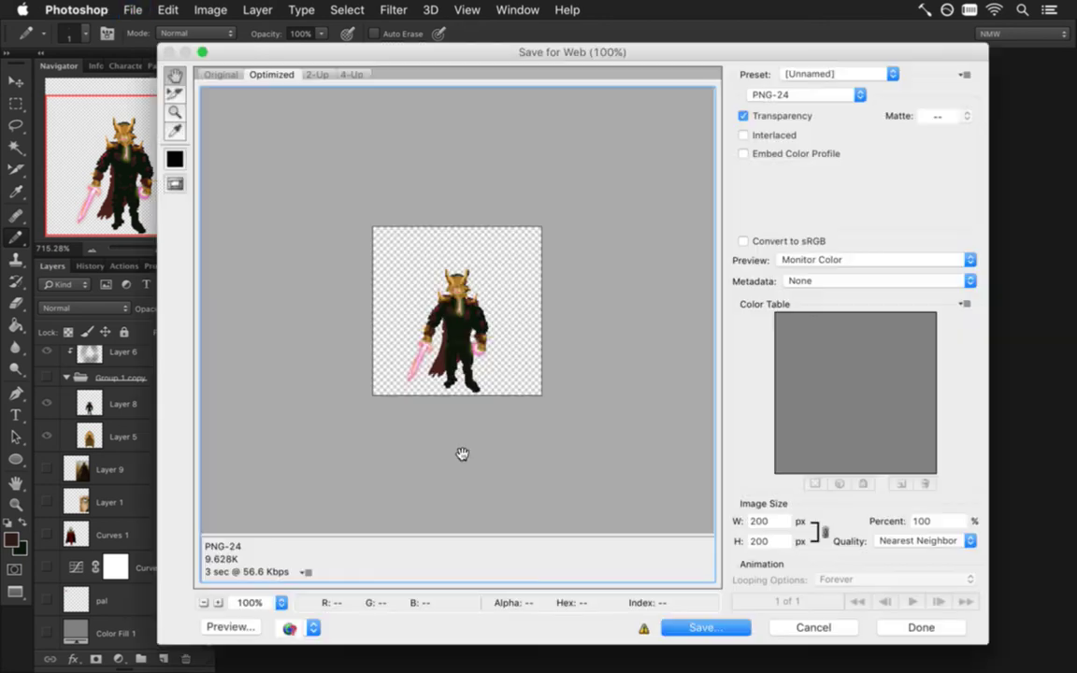
key(Return)
key(Right)
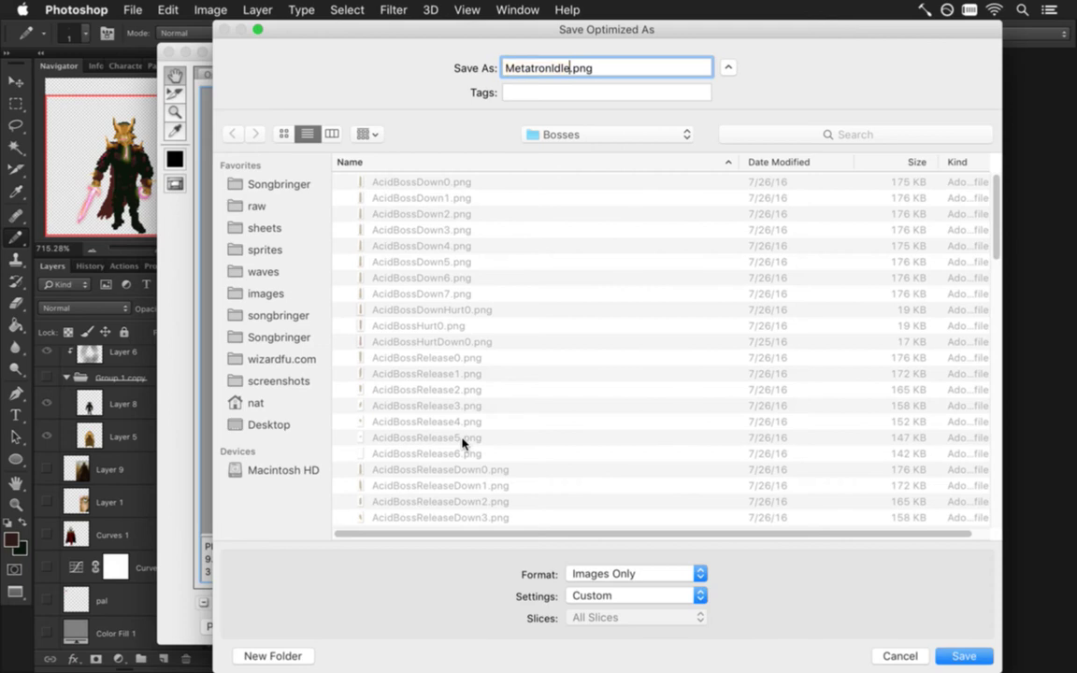
text(0)
key(Return)
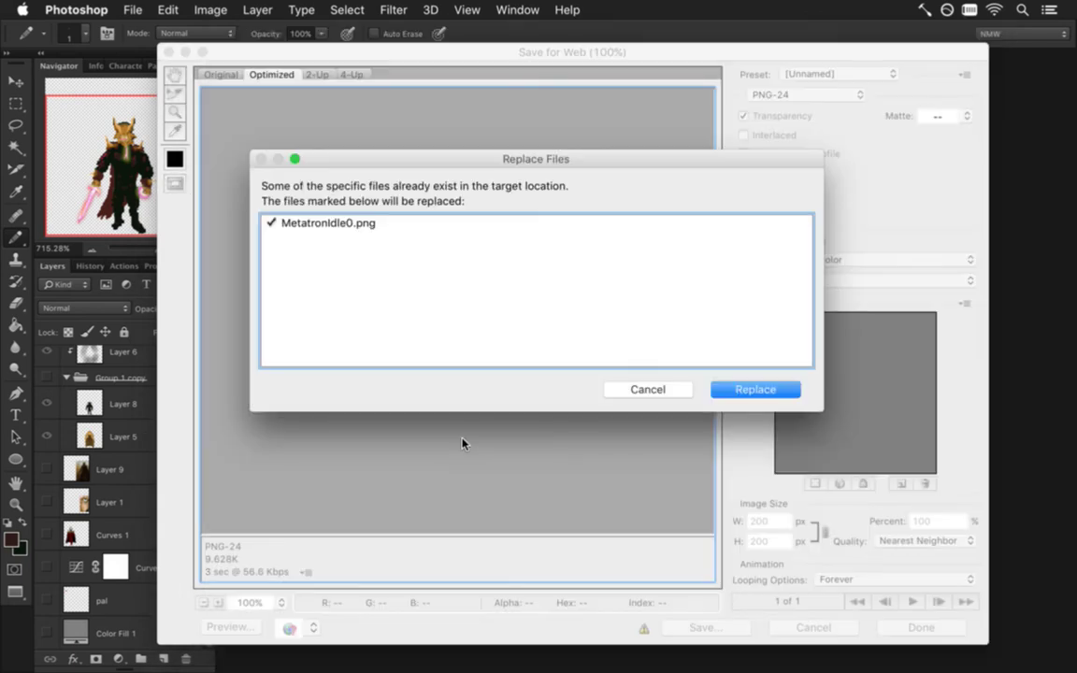
click(761, 391)
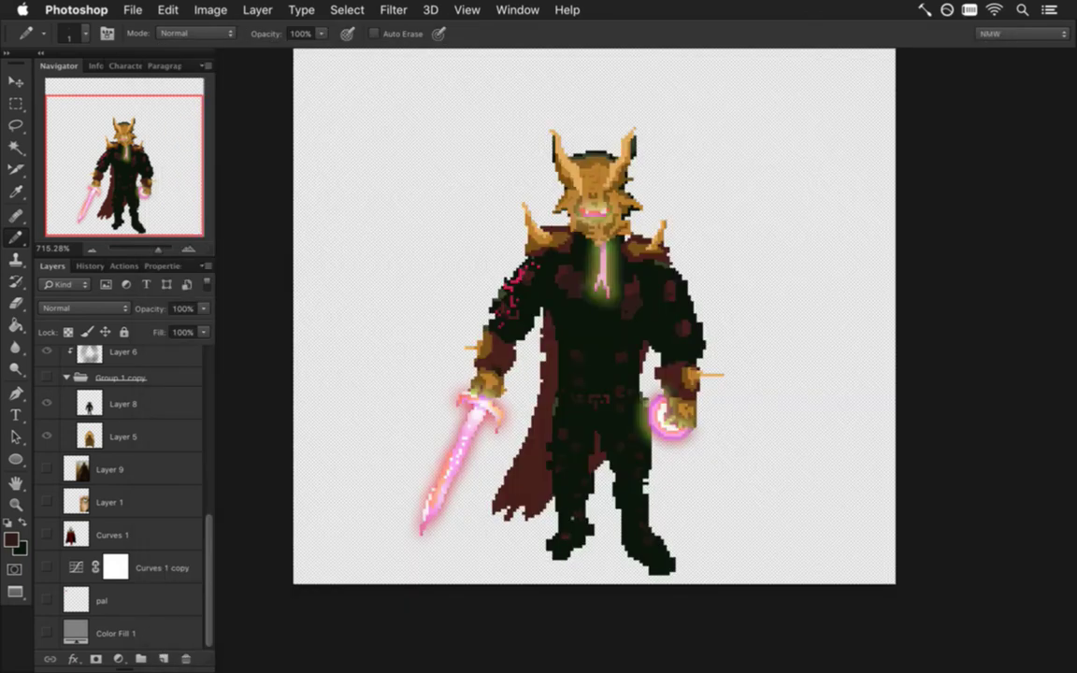
- Switch to Xcode and run the Songbringer project to load the updated boss sprite
key(super+Tab)
key(super+Tab)
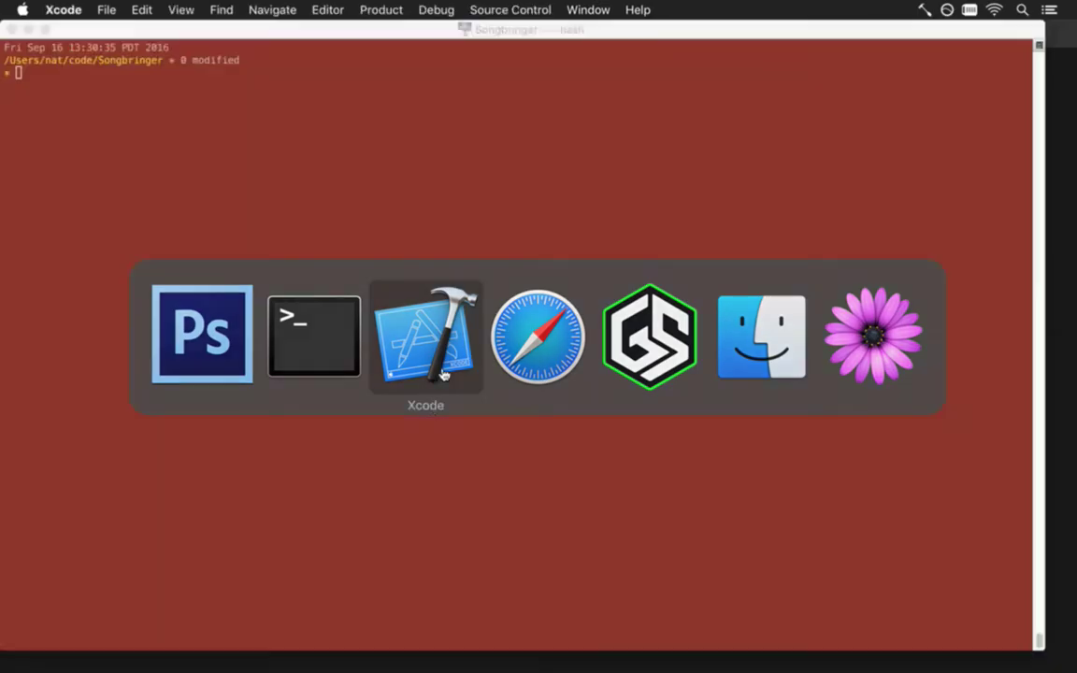
key(super+r)
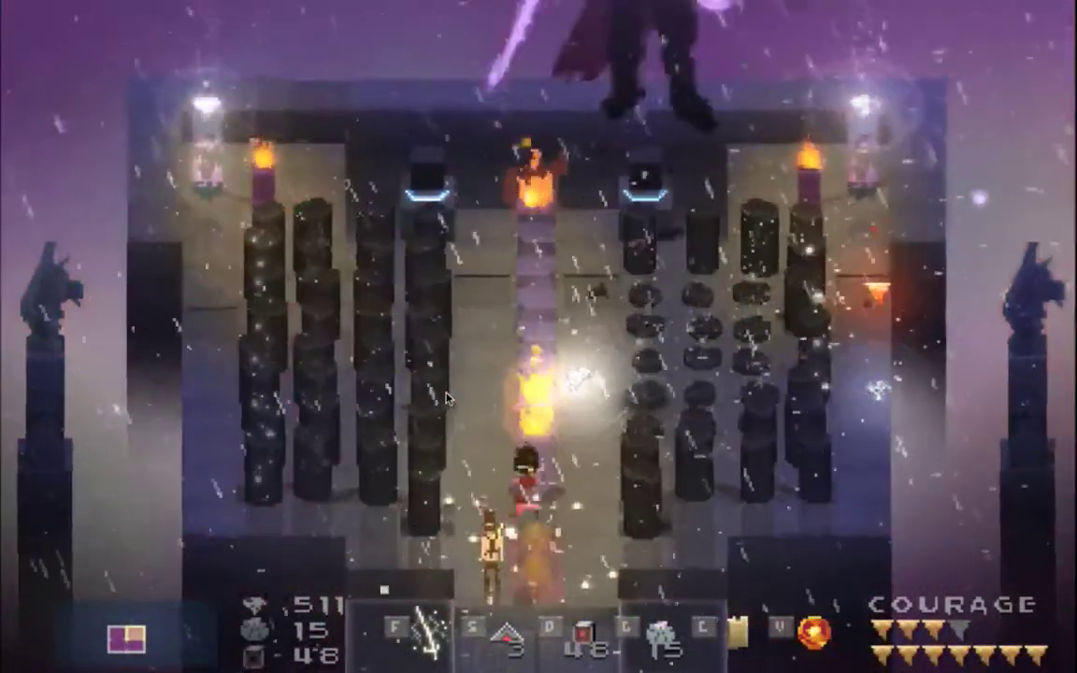
- Play through the boss fight to examine the updated Metatron sprite in the game, and quit it
key(Right)
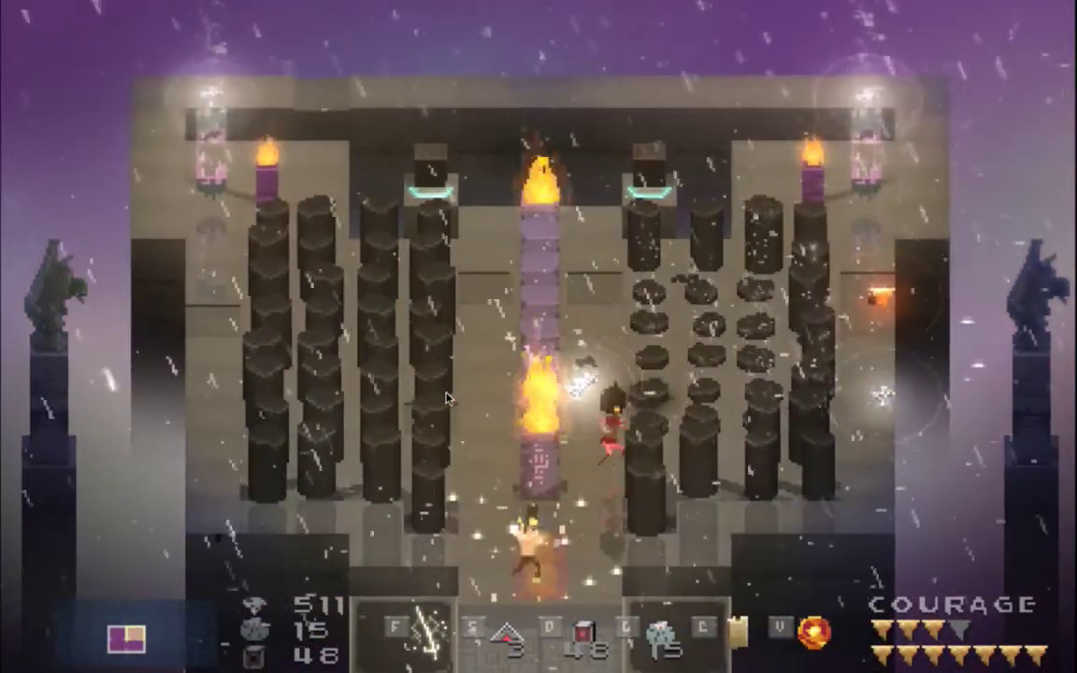
key(Up)
key(Left)
key(Left)
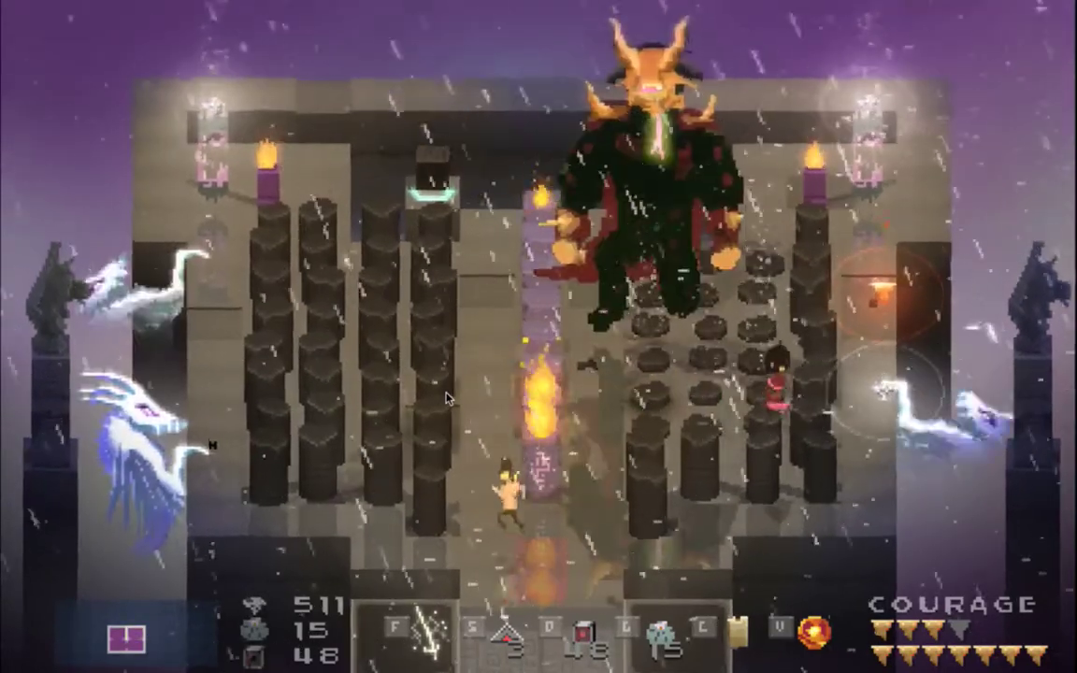
key(Up)
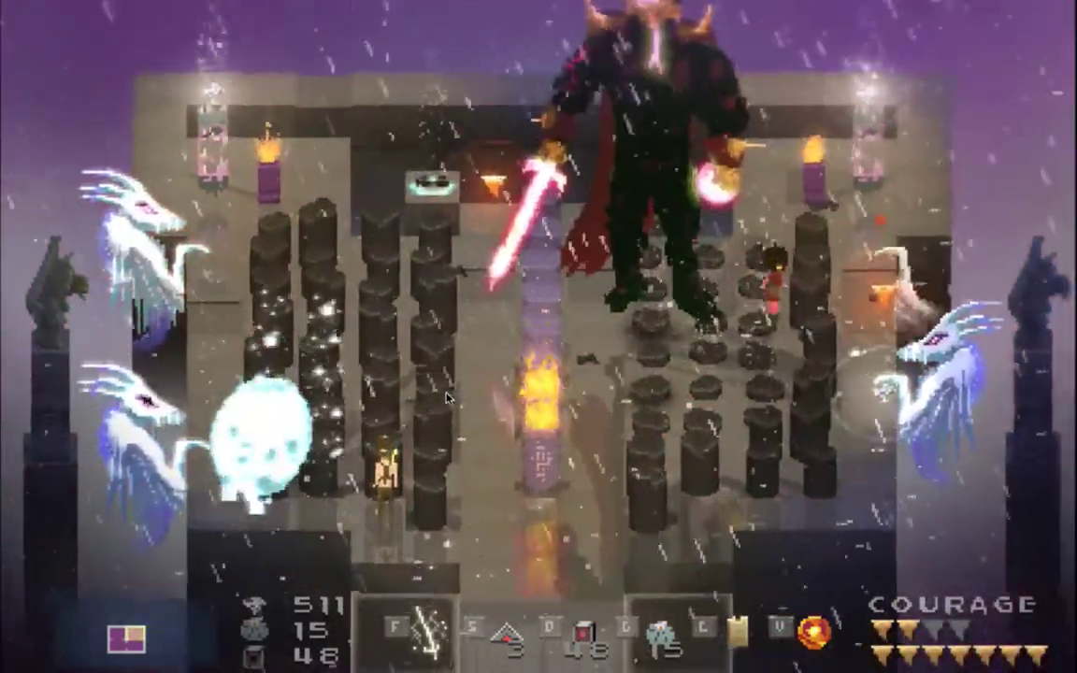
key(Down)
key(Left)
key(Right)
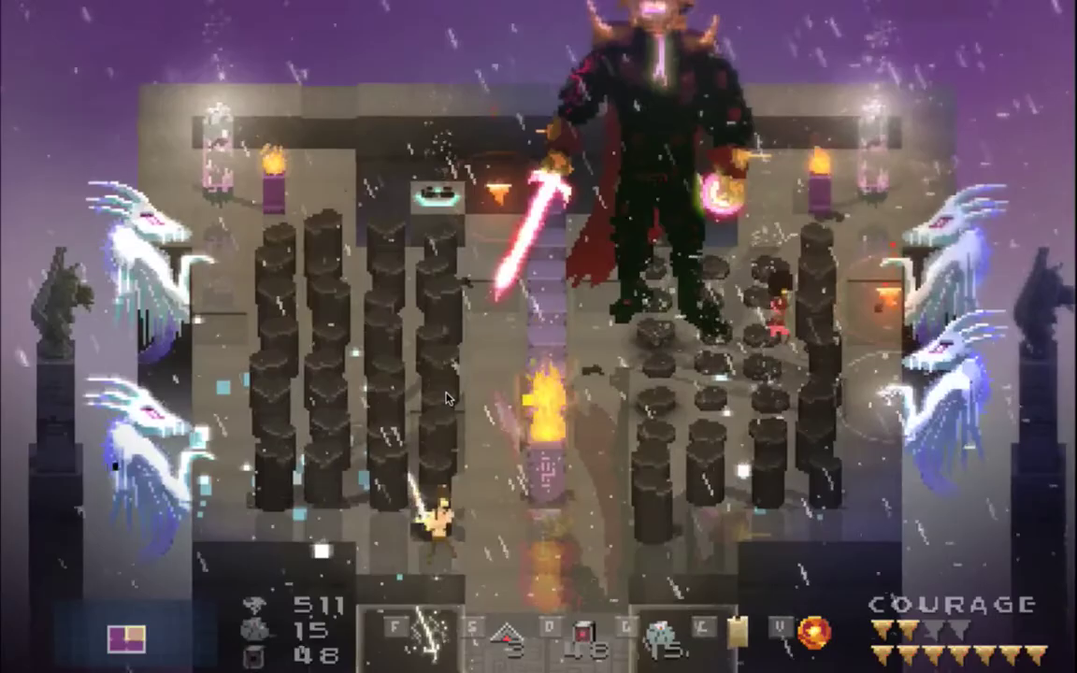
key(Left)
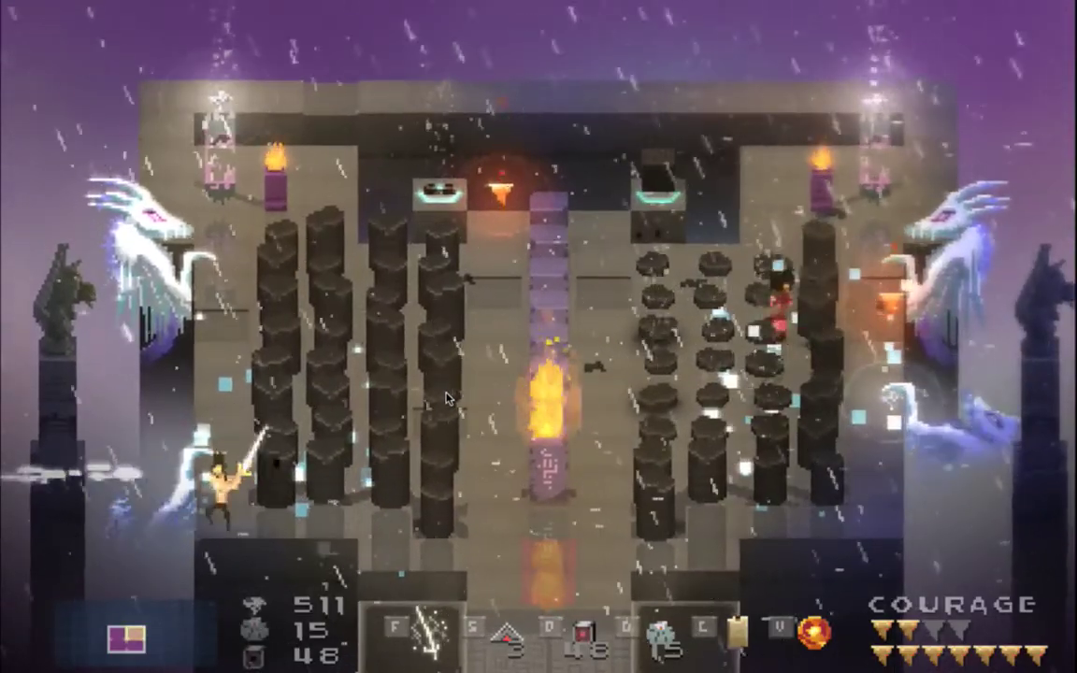
key(Right)
key(Down)
key(s)
key(Left)
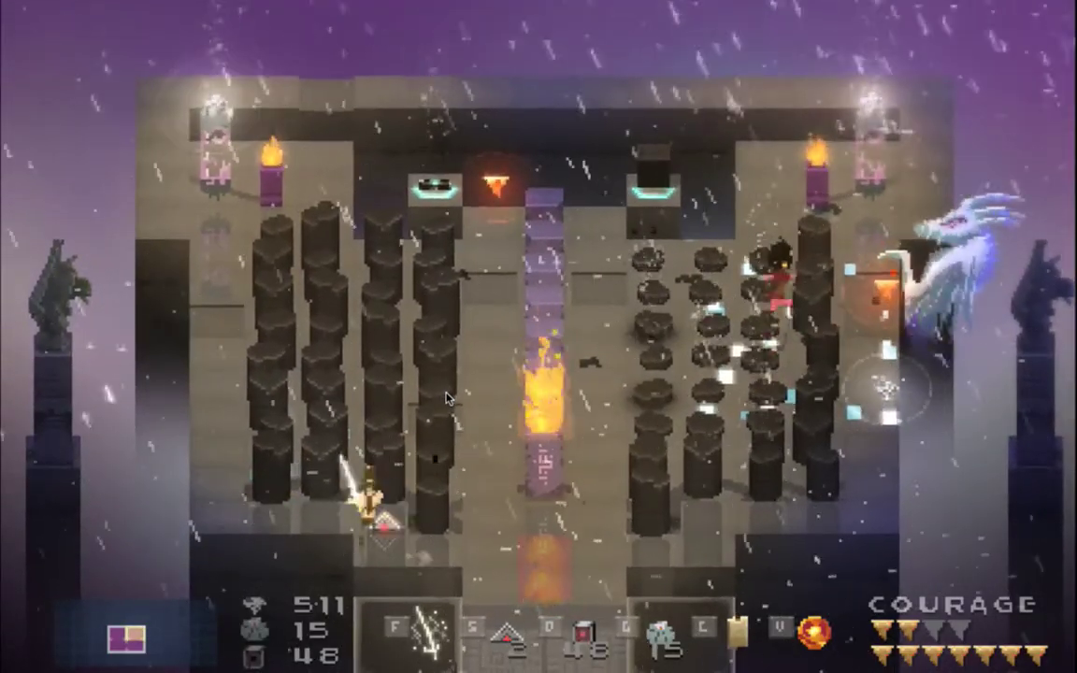
key(Right)
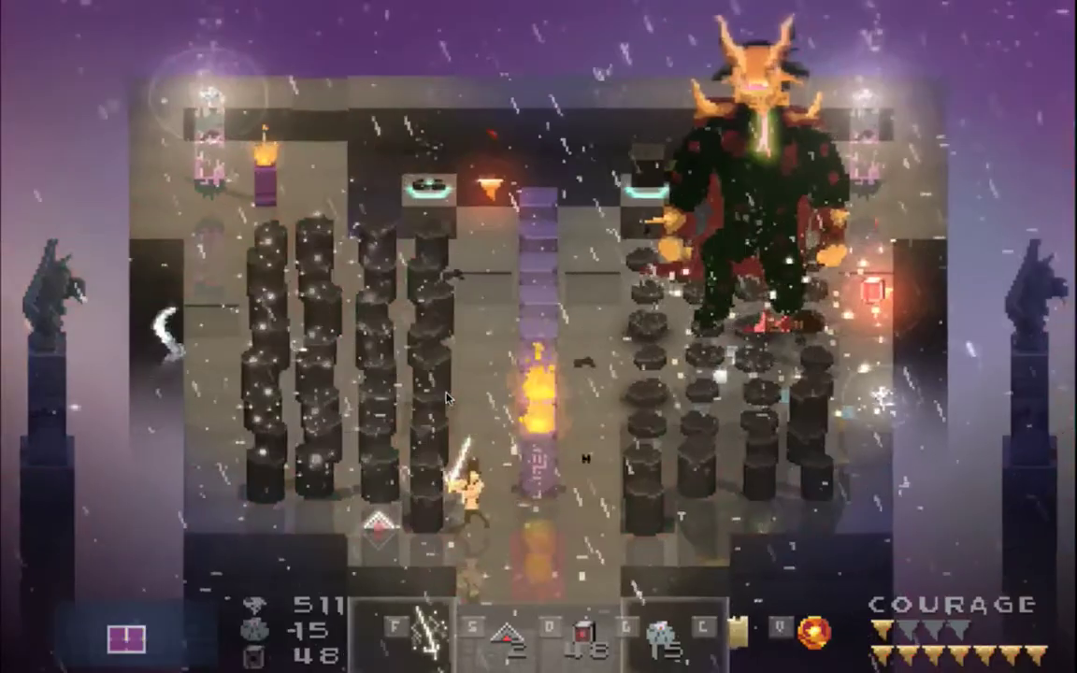
key(Right)
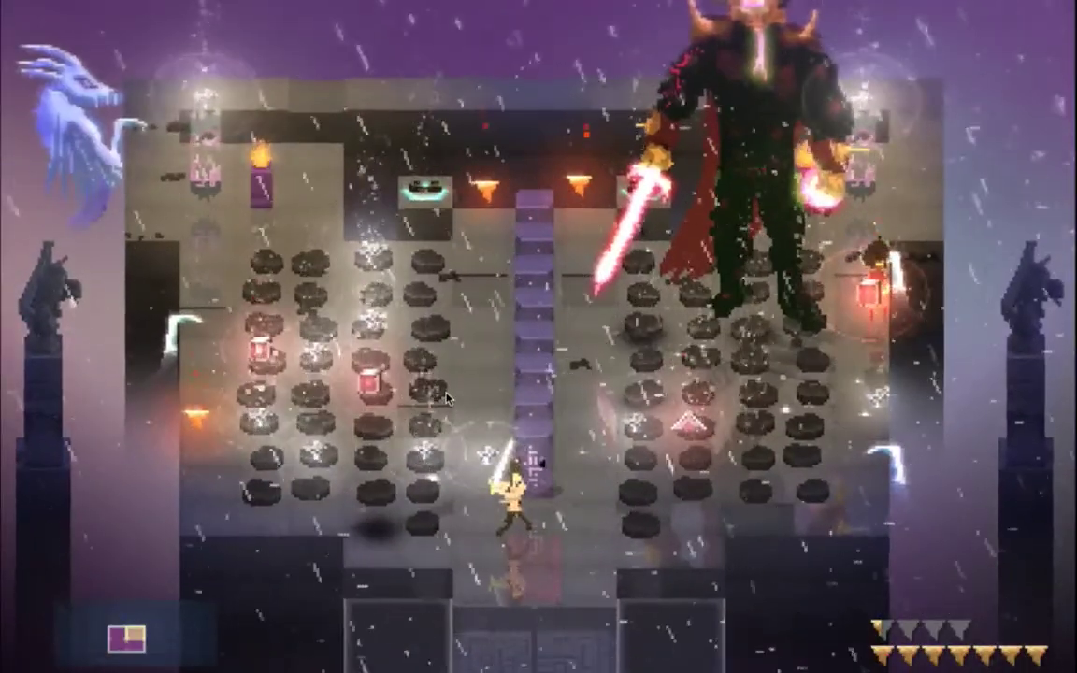
key(super+q)
- Run Songbringer again to view the start of the boss room, and quit the game
key(super+r)
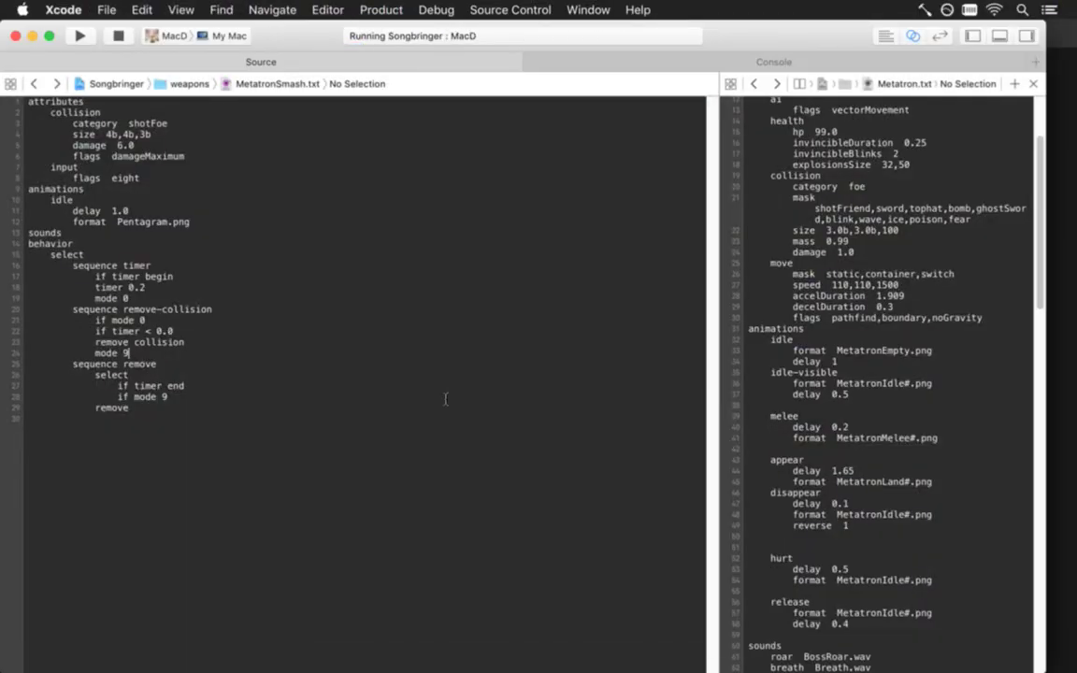
key(super+r)
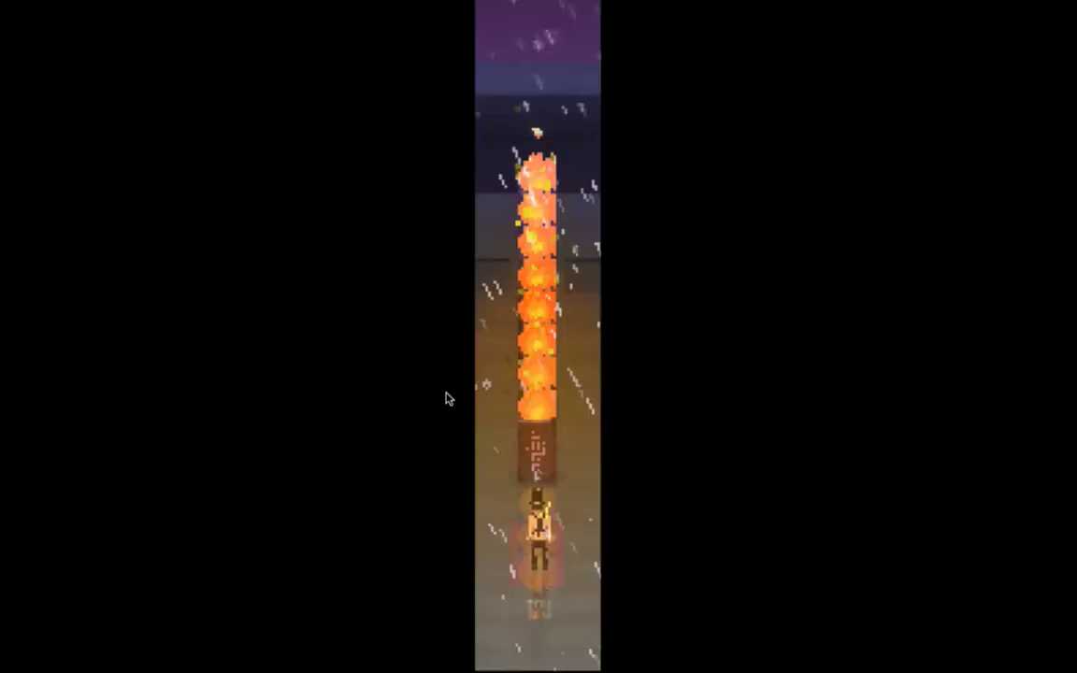
key(super+q)
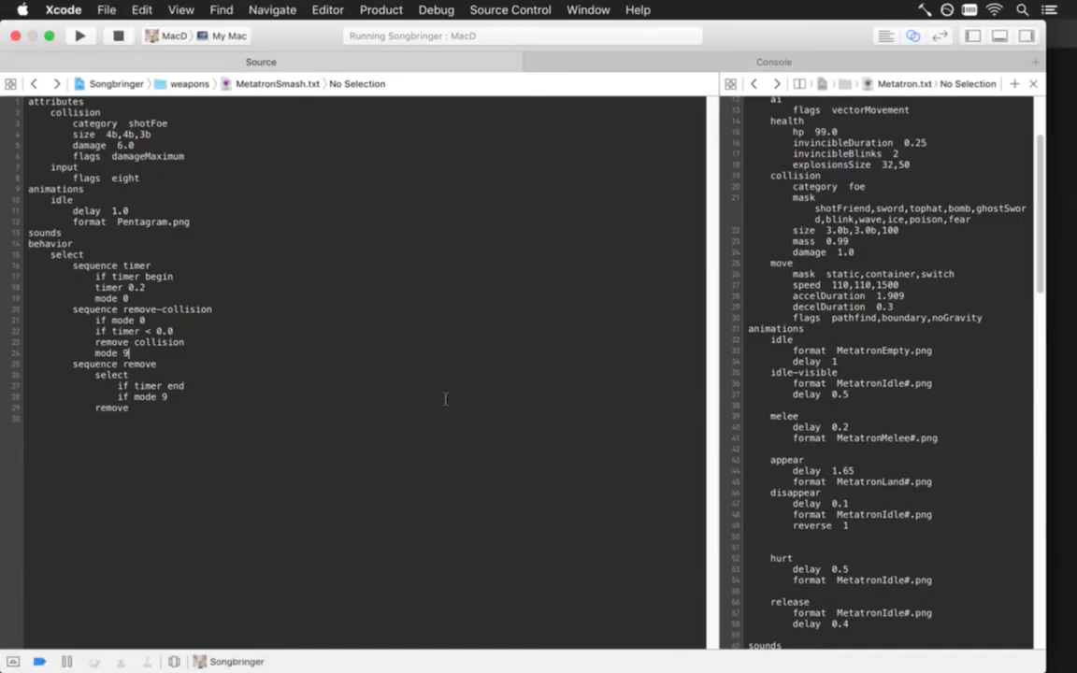
- Find and open the createNamedPlaces function in Area.cpp to view its place-naming rules
key(ctrl+super+Left)
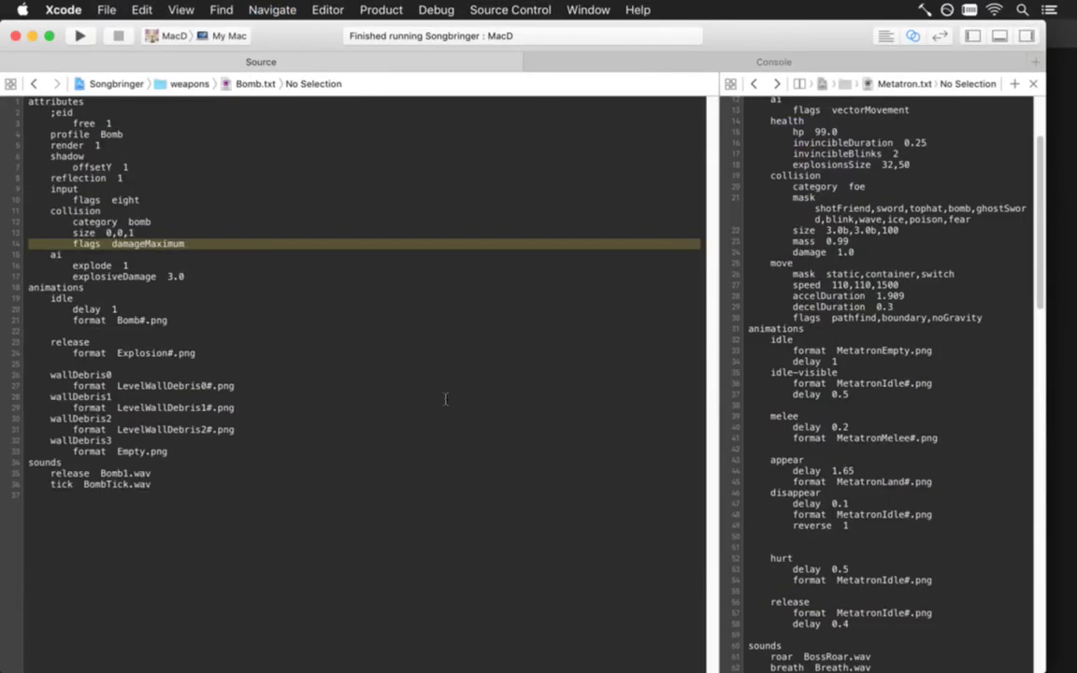
key(ctrl+super+Right)
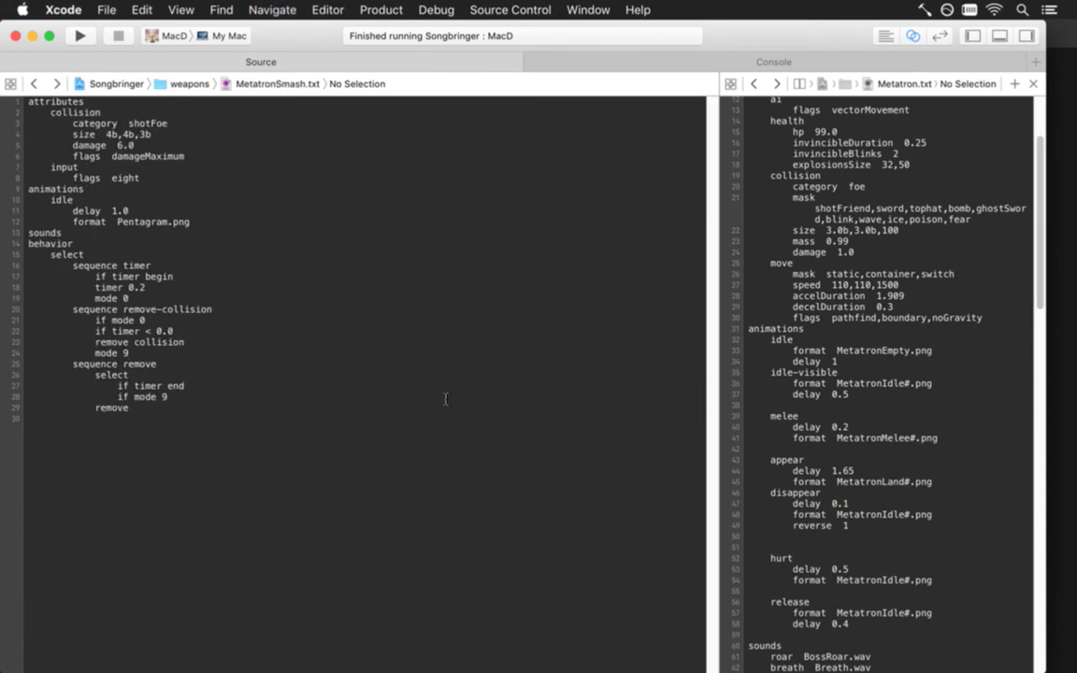
key(shift+super+o)
text(c)
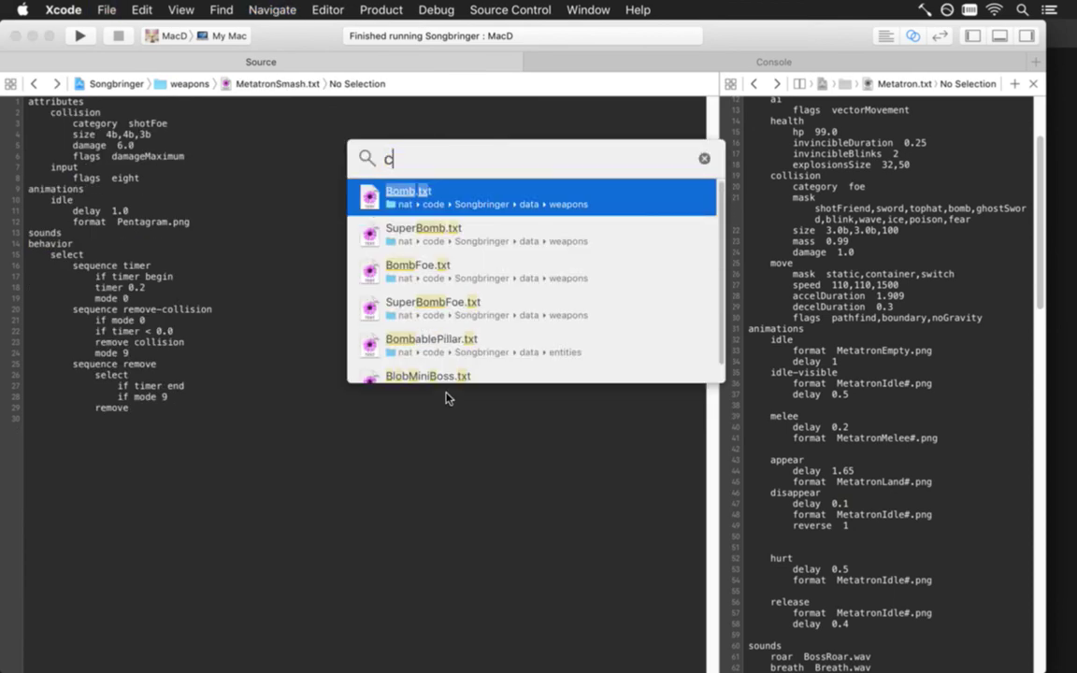
text(renamedpl)
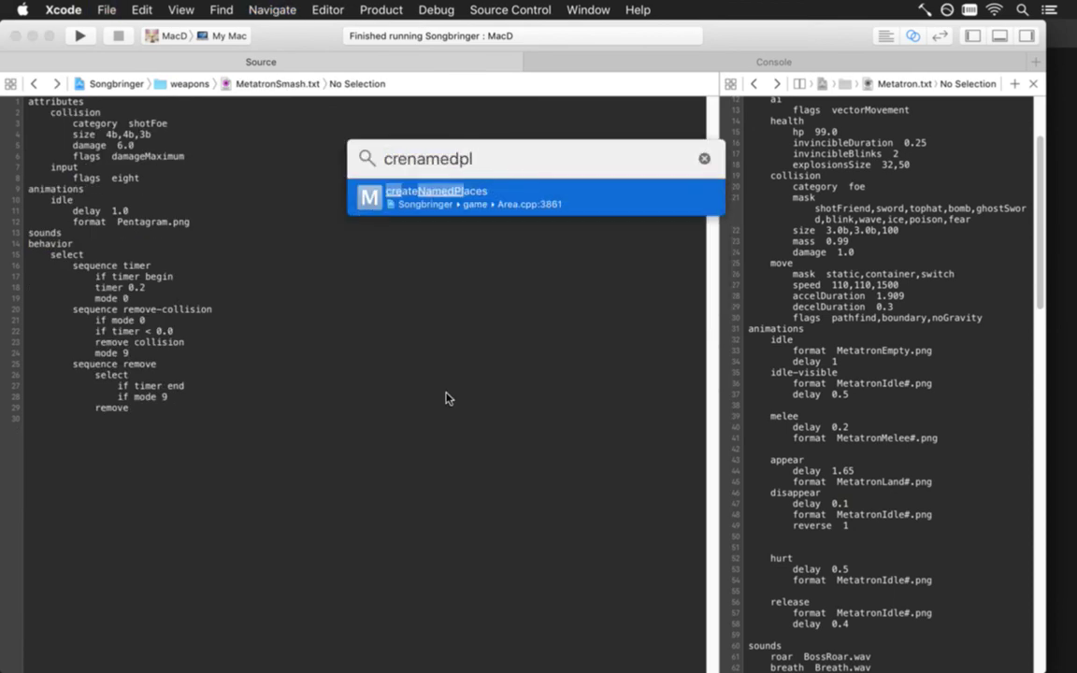
key(Return)
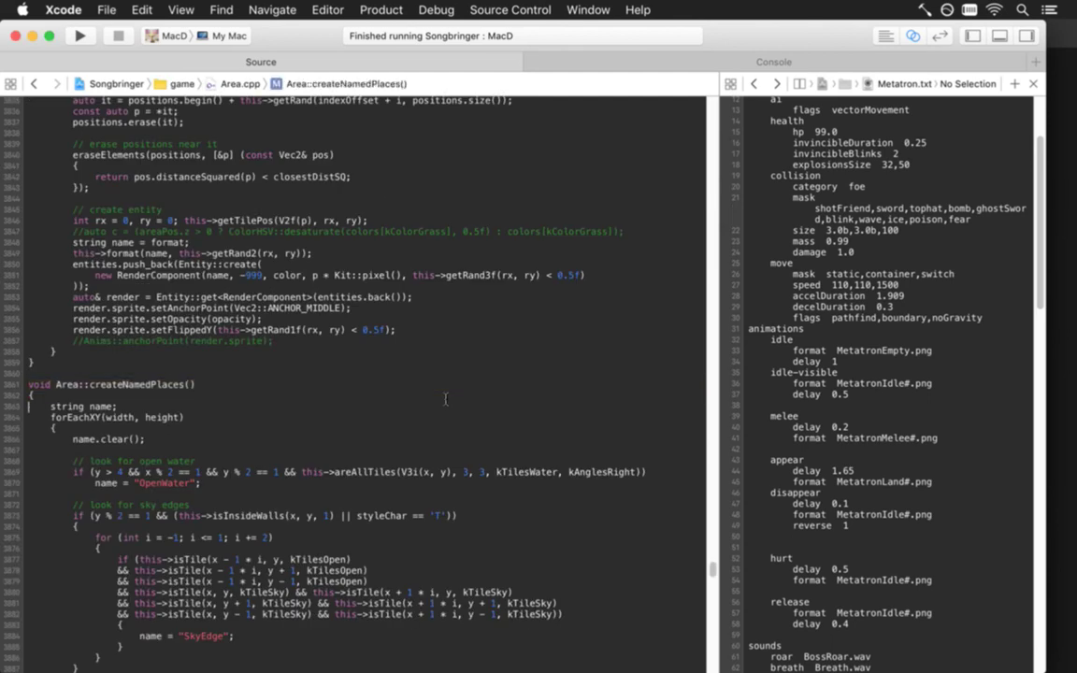
scroll(445, 399, down, 10)
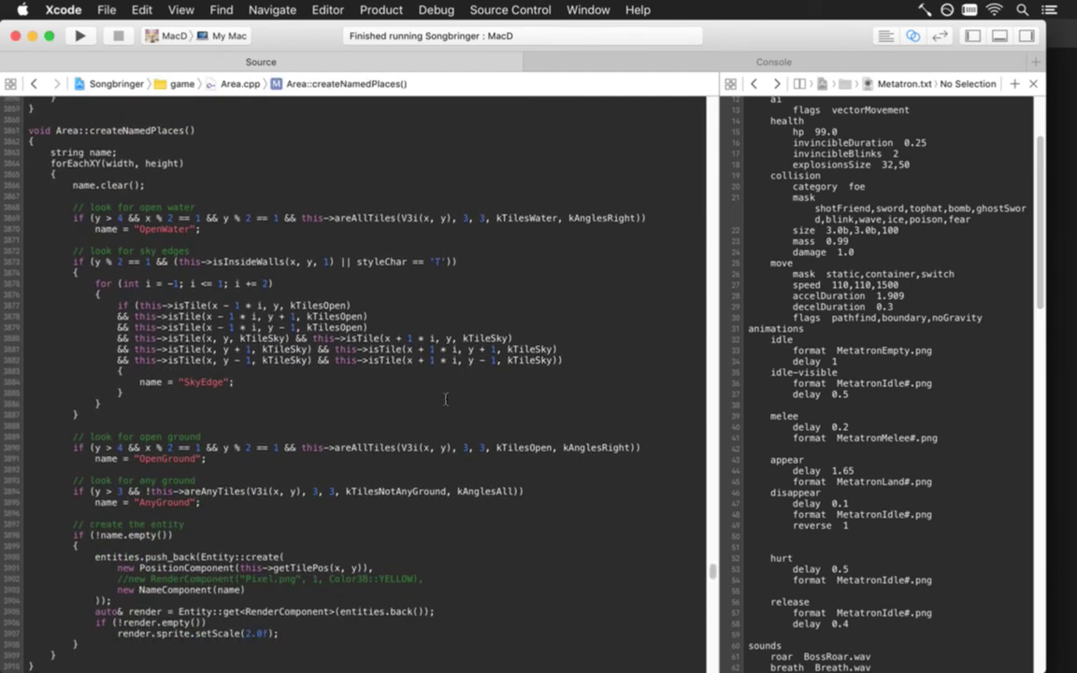
- Add the condition y < h2 + h4 to the any-ground rule in createNamedPlaces and save Area.cpp
key(Up)
key(Up)
key(Up)
key(Up)
key(Up)
key(Up)
key(Up)
key(Up)
key(Up)
key(Up)
key(Up)
key(Up)
key(Up)
key(Up)
key(Up)
key(Up)
key(Up)
key(Up)
key(Up)
key(Up)
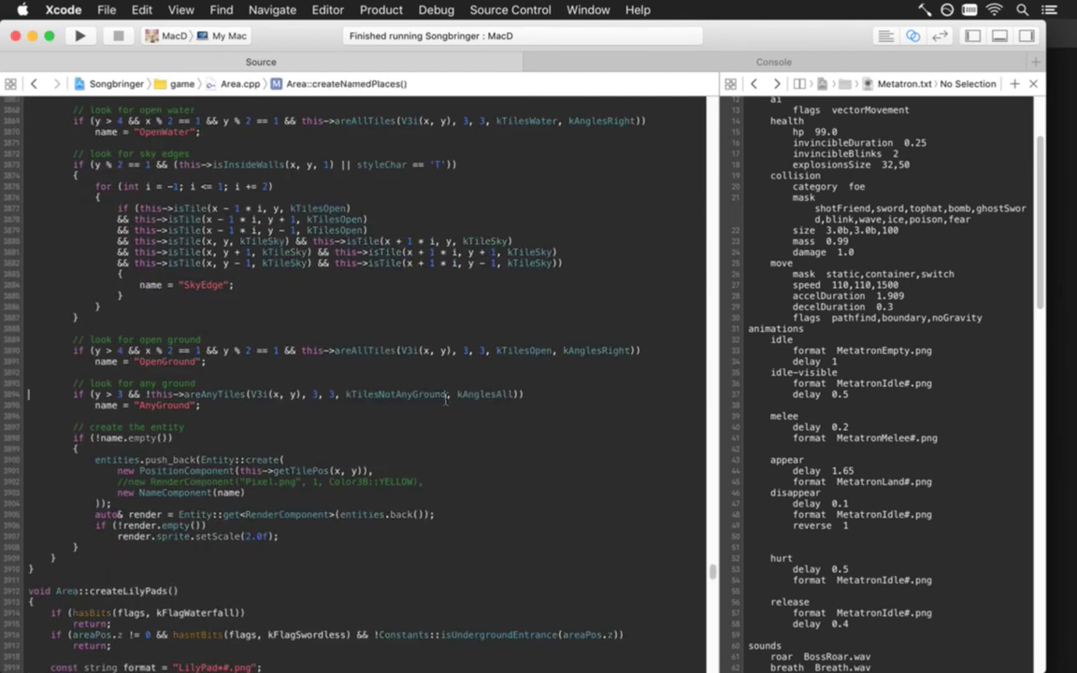
text(&& y <)
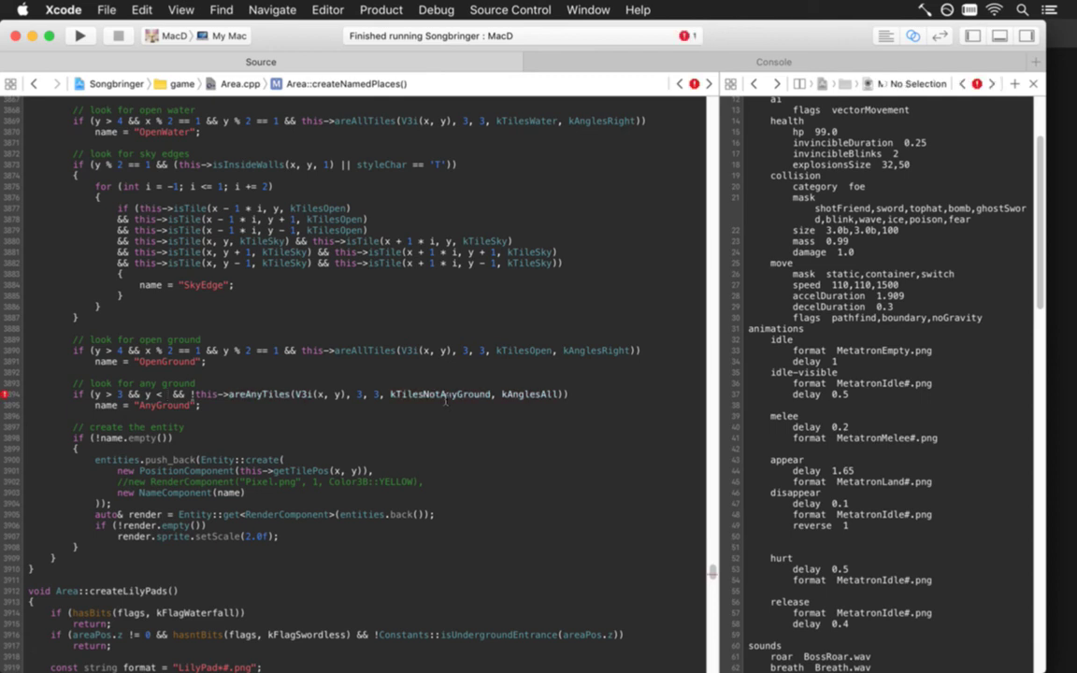
text(w2)
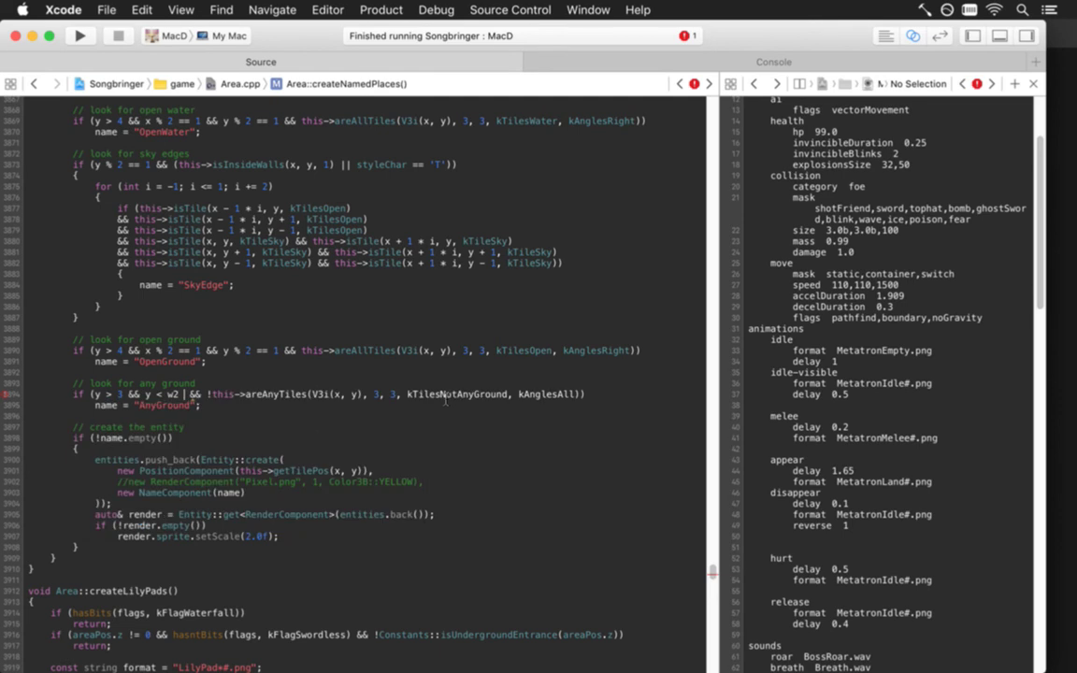
key(BackSpace)
key(BackSpace)
key(BackSpace)
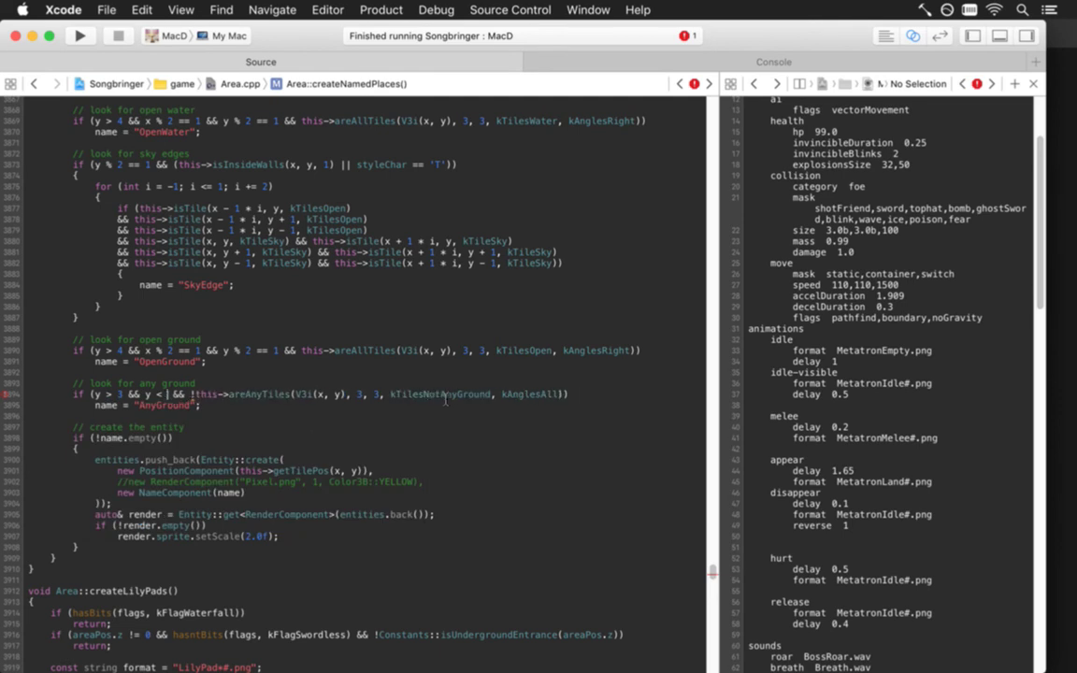
text(h2 + h4)
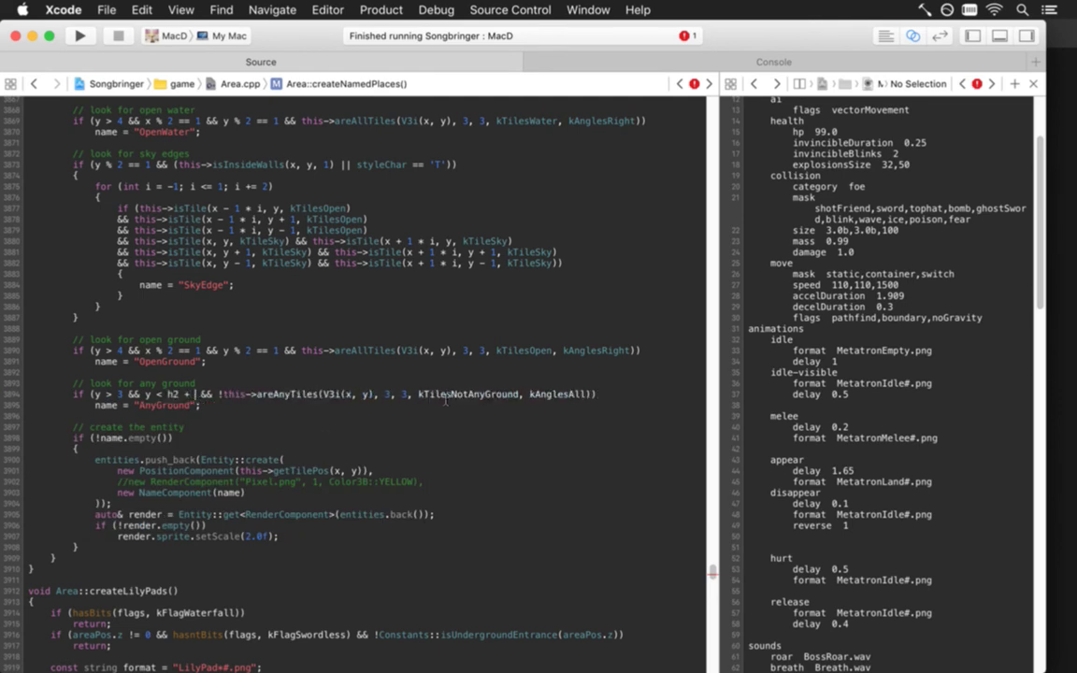
key(super+s)
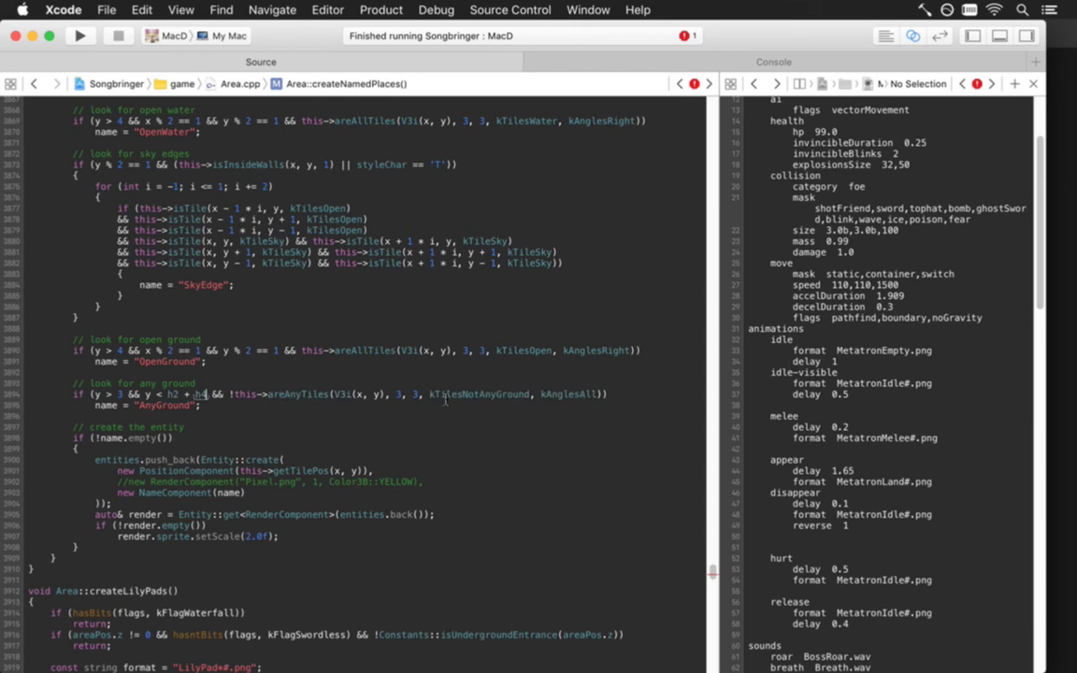
- Run Songbringer, play the boss fight to check where Metatron lands with the new height limit, and quit the game
key(super+r)
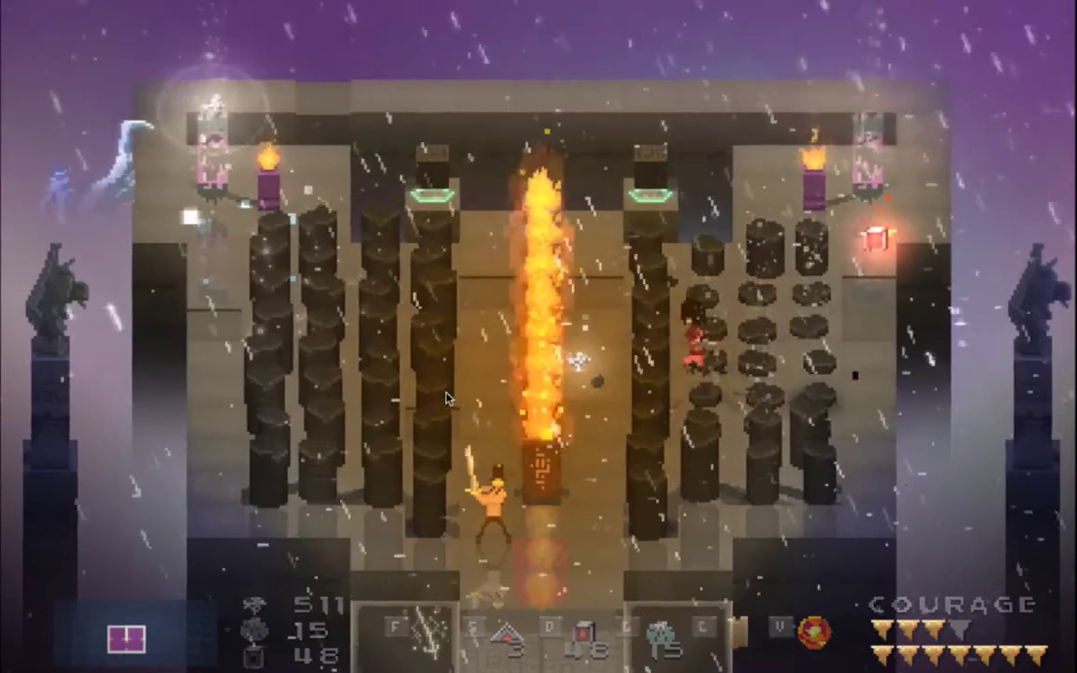
key(Right)
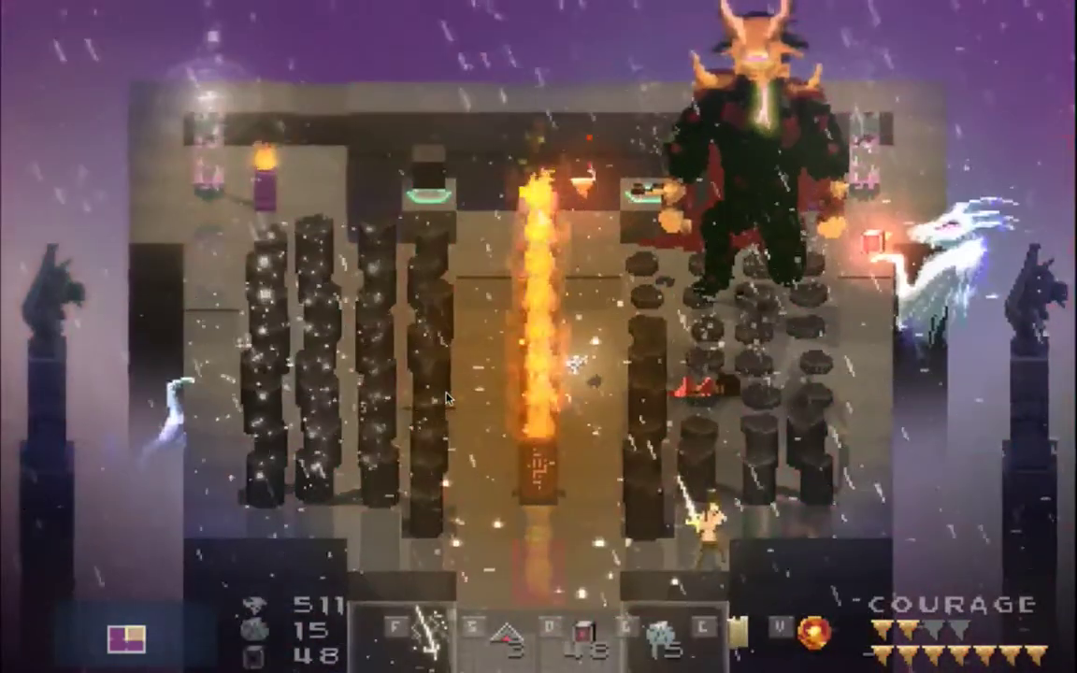
key(Left)
key(Up)
key(Up)
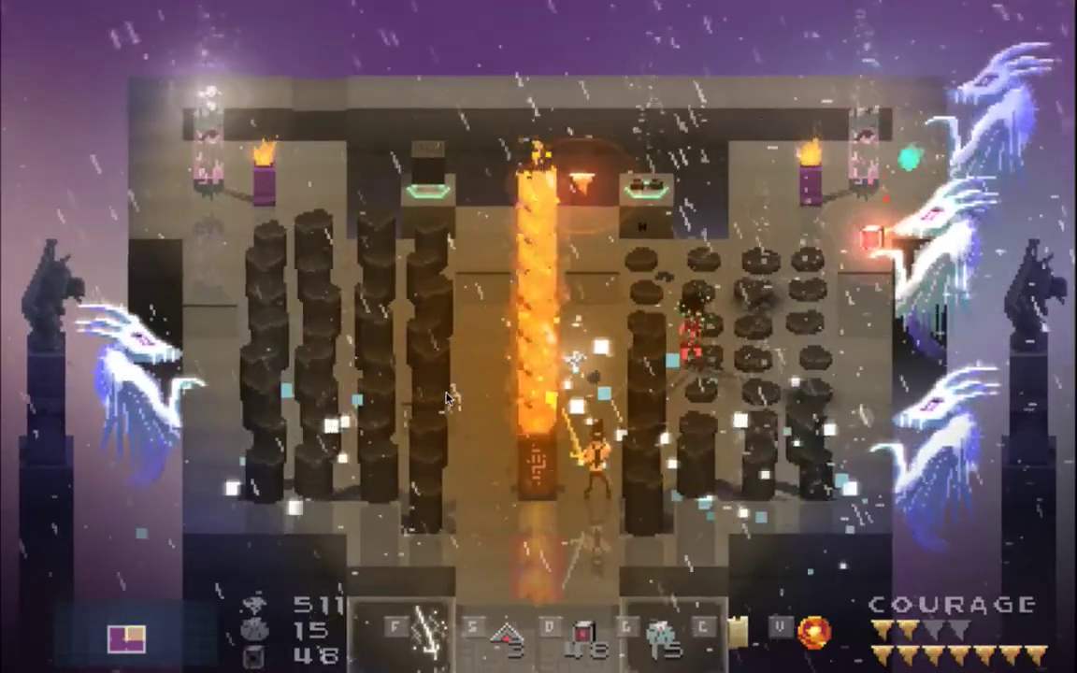
key(super+q)
- Uncomment the yellow Pixel.png RenderComponent line so named places are marked, run the game to view the markers, and quit it
key(Up)
key(super+slash)
key(super+r)
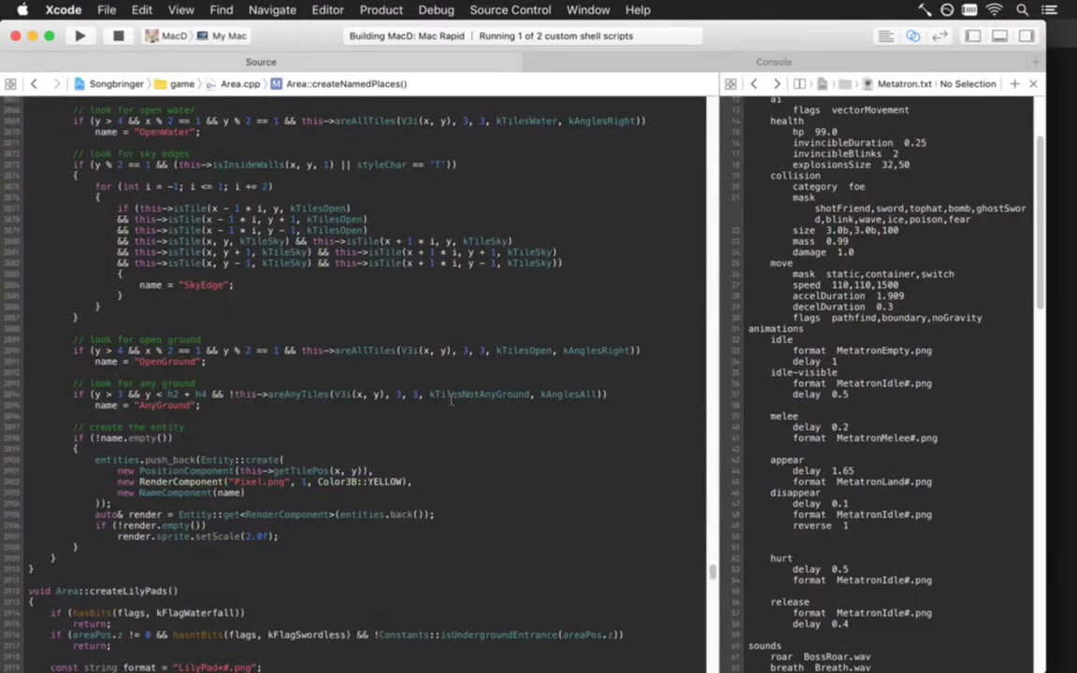
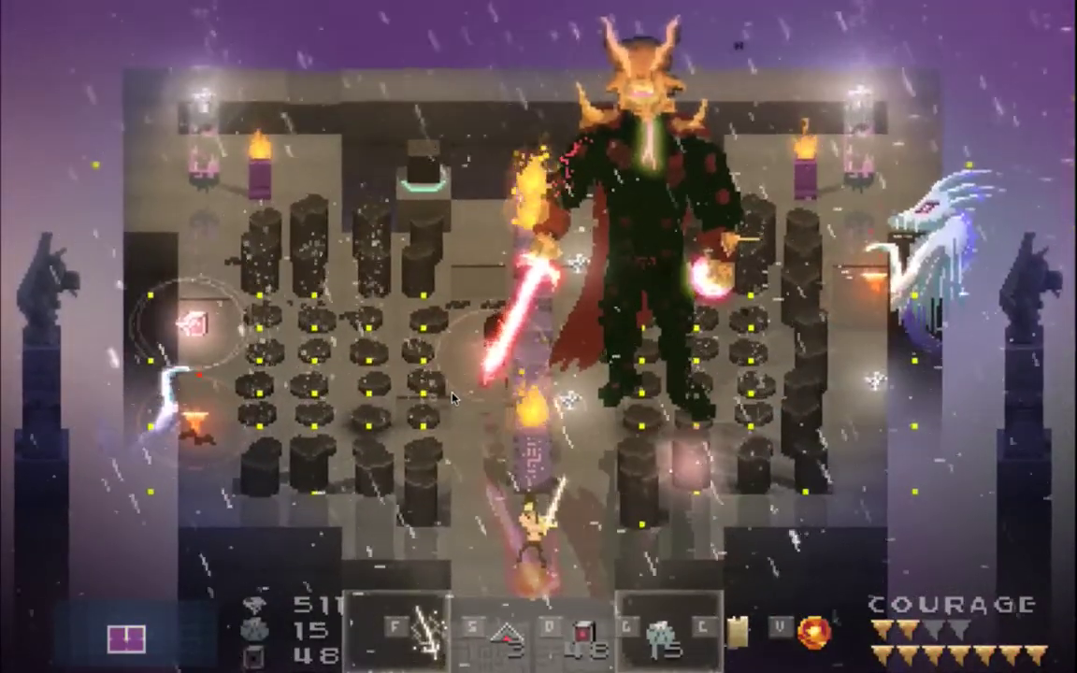
key(super+q)
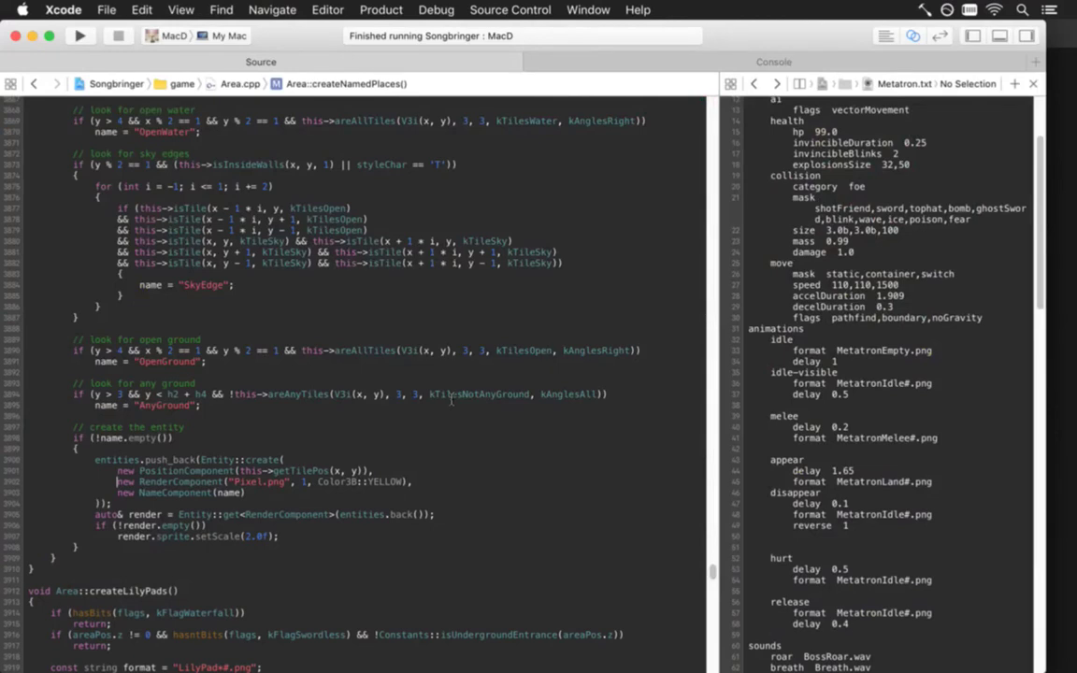
- Change the any-ground rule's upper y limit to h2 + 3 and save the file
key(Up)
key(BackSpace)
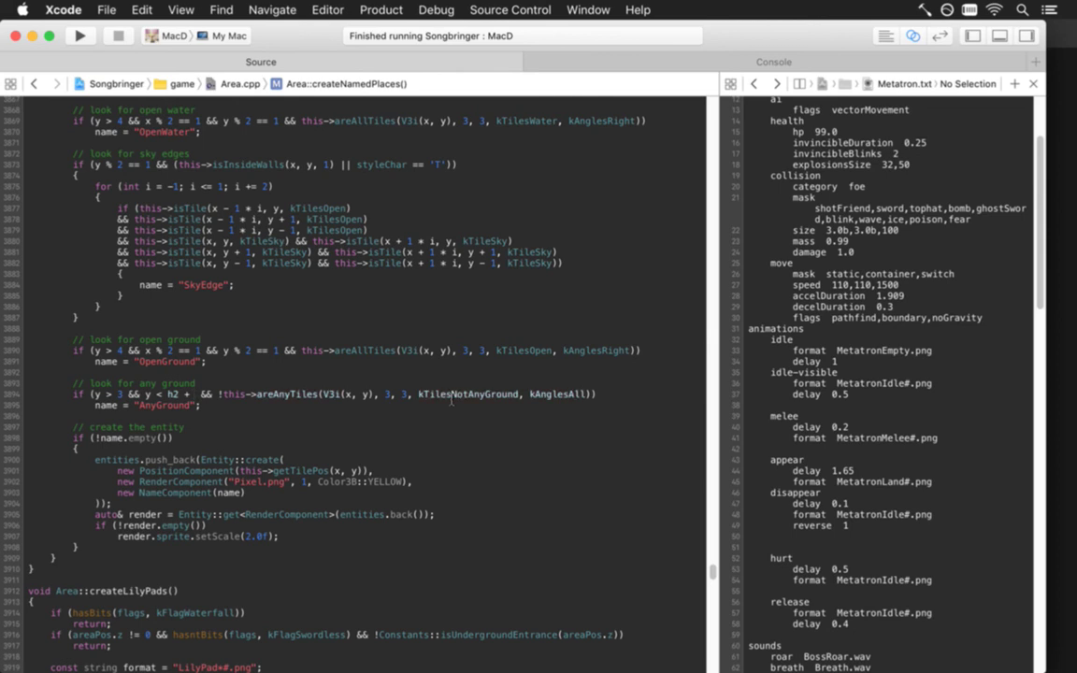
text(4)
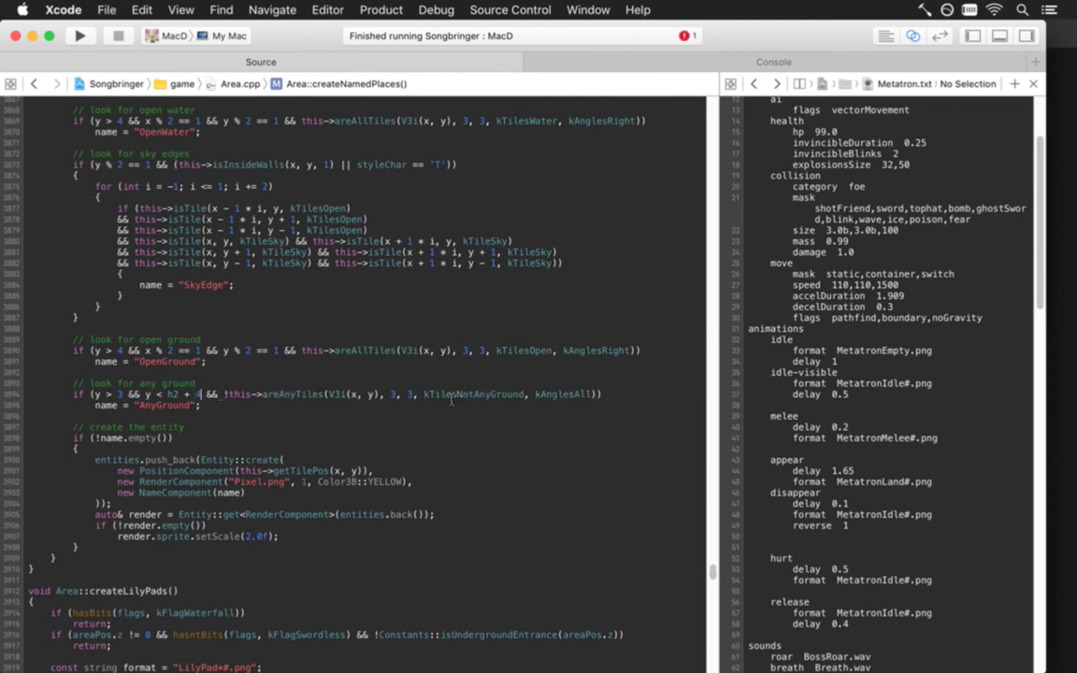
text(3)
key(super+s)
- Run the game, examine the yellow place markers and Metatron's landings in the boss room, and quit it
key(super+r)
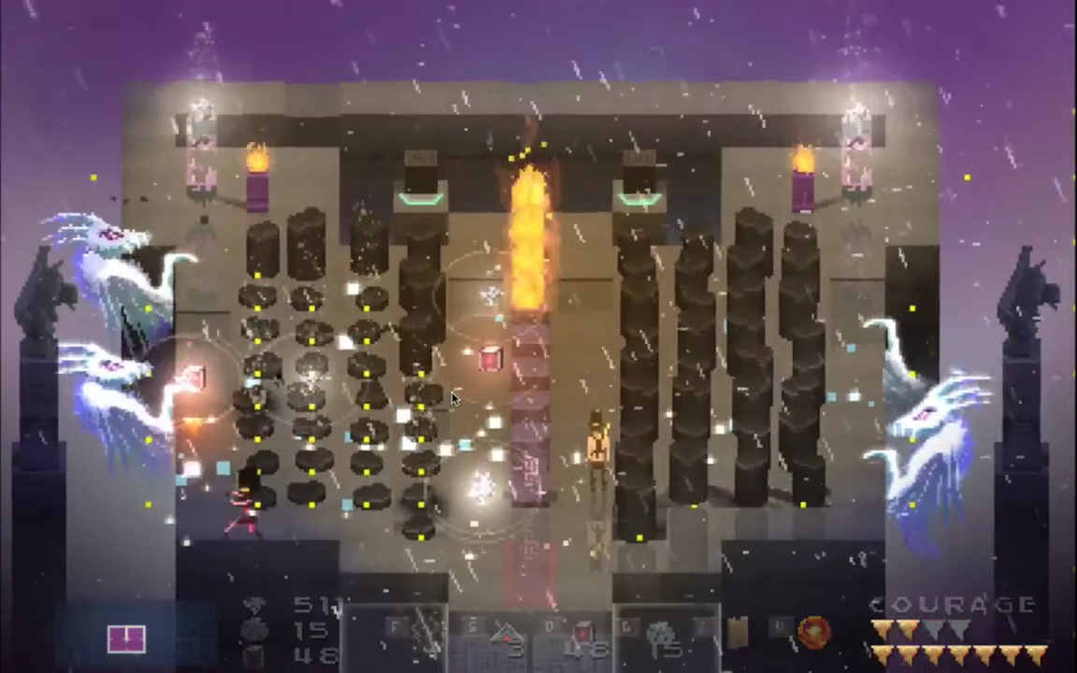
key(Right)
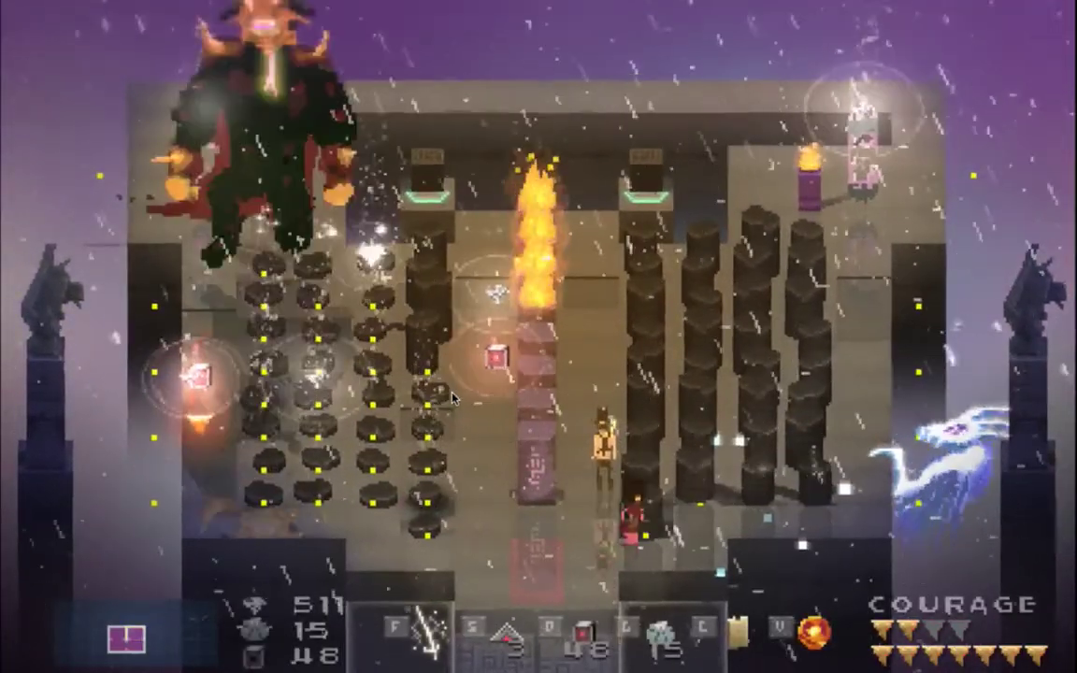
key(Right)
key(Up)
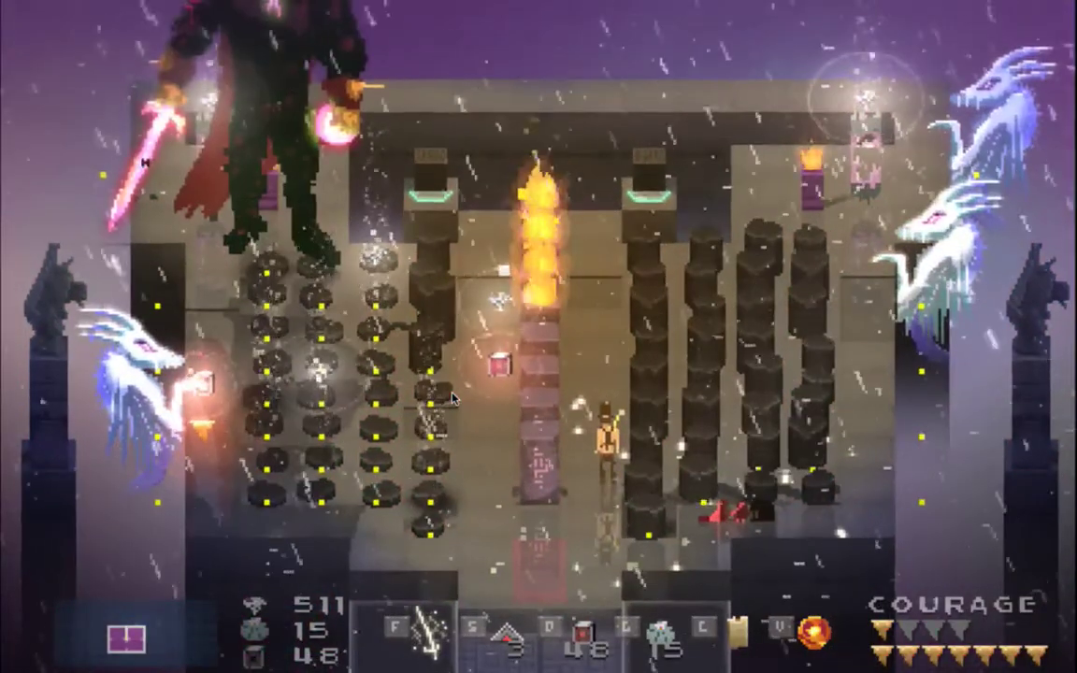
key(super+q)
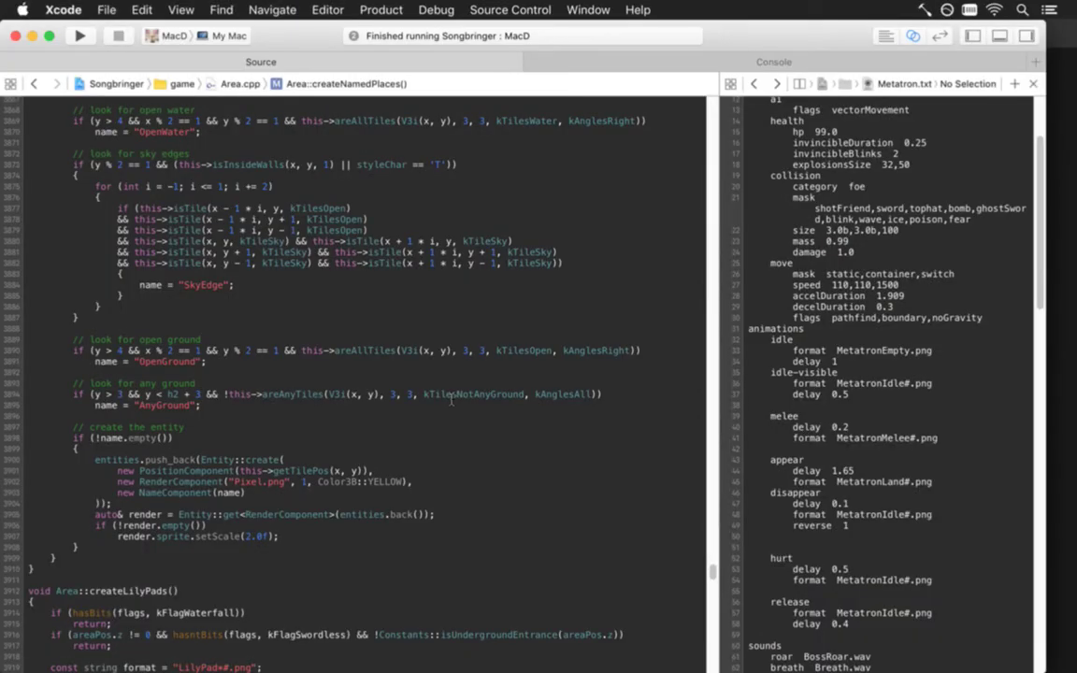
- Set the any-ground rule's upper y limit to h2 + 2, run the game to check the marked area, and quit it
key(super+r)
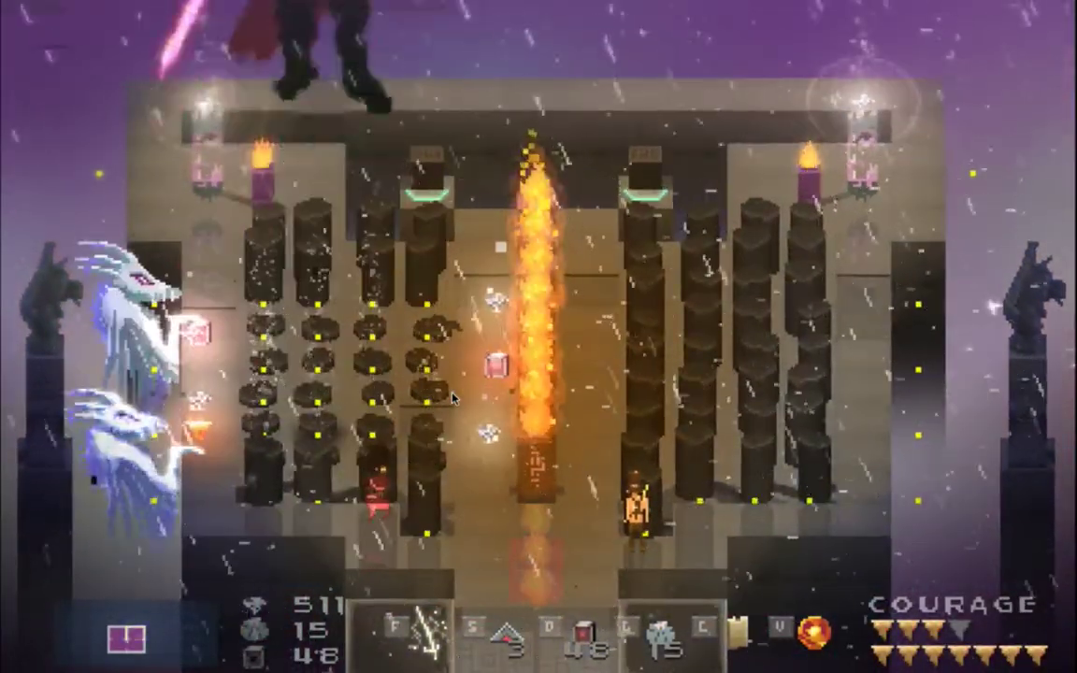
key(super+q)
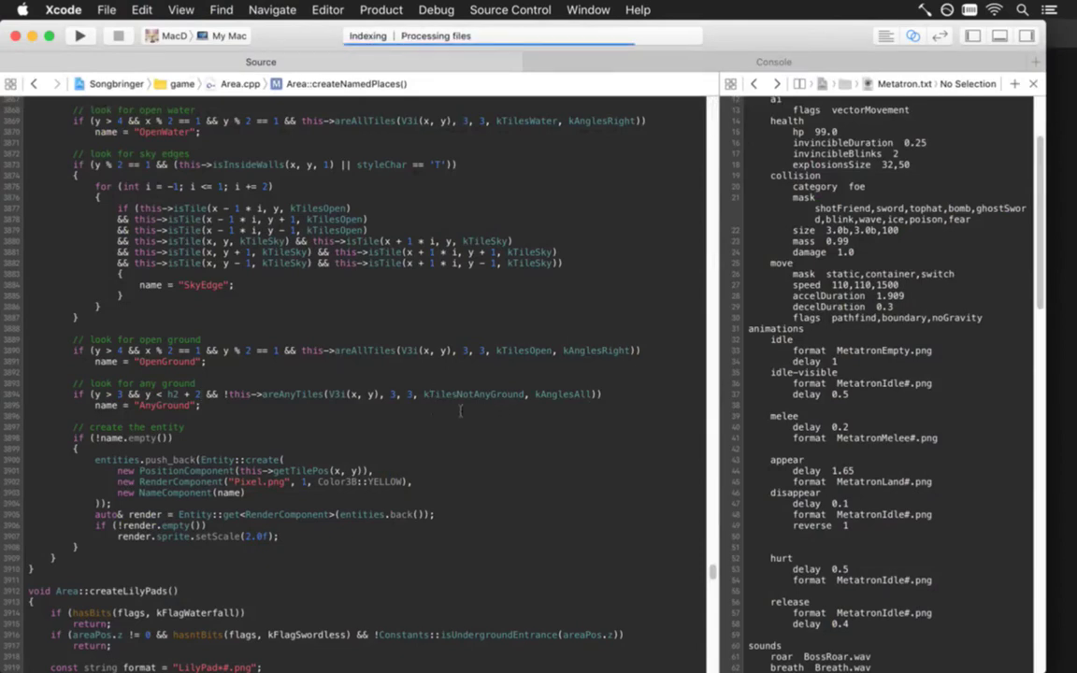
- Replace kTilesNotAnyGround with kTilesMetatronLanding in the any-ground rule's areAnyTiles call
drag(457, 393, 525, 395)
text(Metatron)
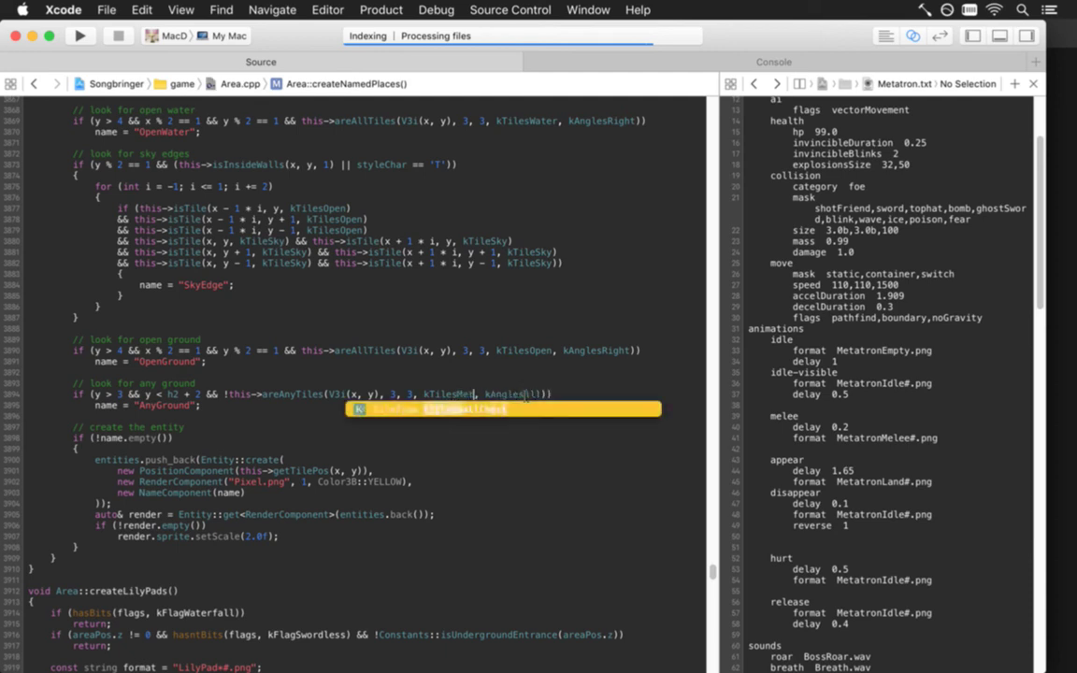
text(Landing)
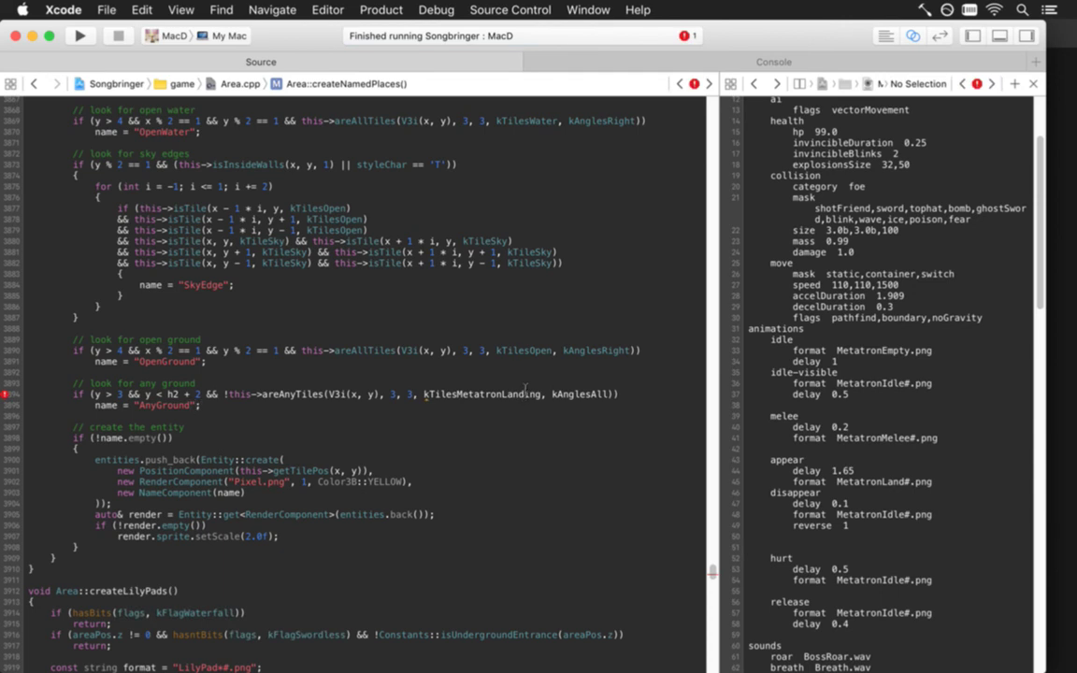
- Copy MetatronLanding from the tile list name and use it to replace the place name "AnyGround"
drag(456, 394, 538, 398)
key(super+c)
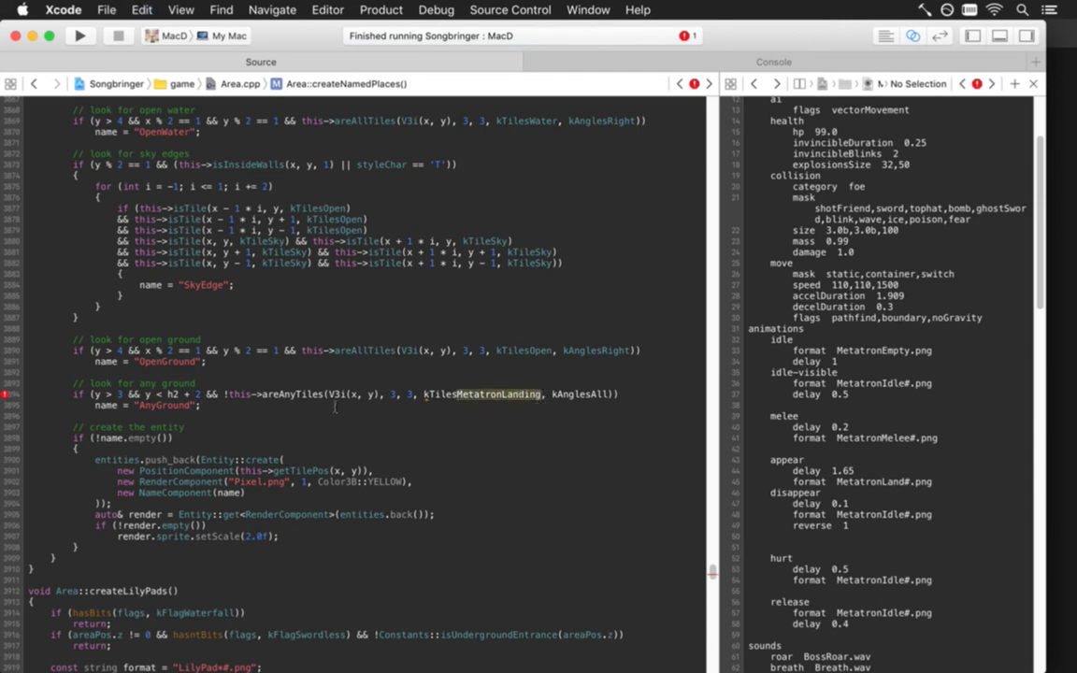
click(259, 408)
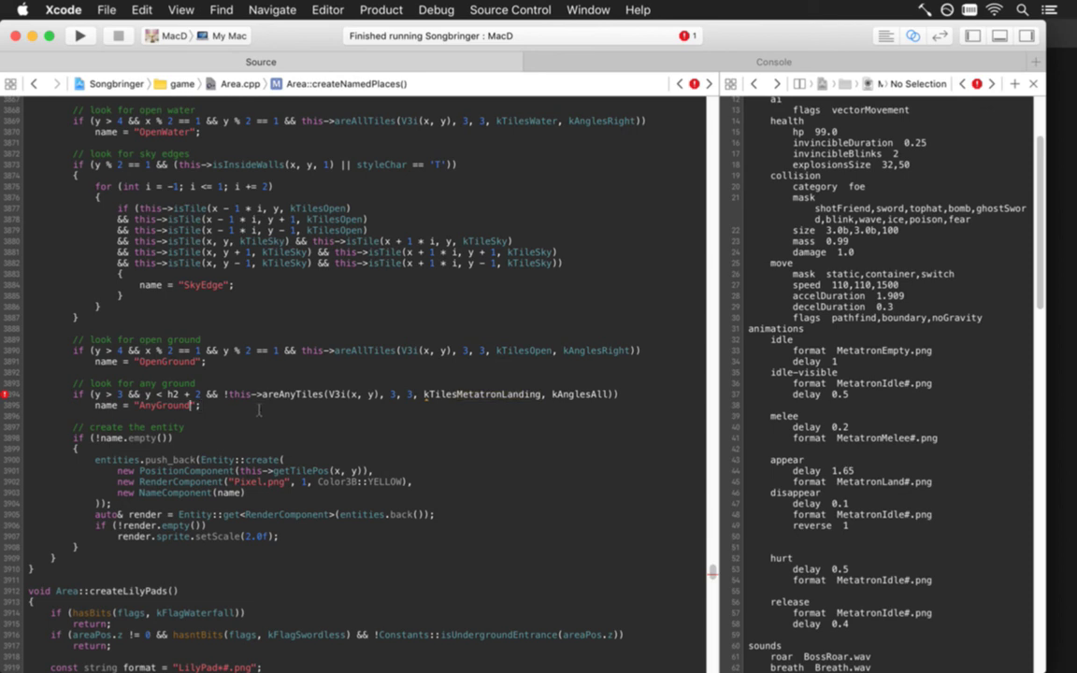
key(BackSpace)
key(BackSpace)
key(BackSpace)
key(BackSpace)
key(BackSpace)
key(BackSpace)
key(BackSpace)
key(BackSpace)
key(BackSpace)
key(super+v)
- Change the comment above the rule to "look for metatron landing"
key(BackSpace)
key(BackSpace)
key(BackSpace)
key(BackSpace)
key(BackSpace)
key(BackSpace)
key(BackSpace)
text(metatron landing)
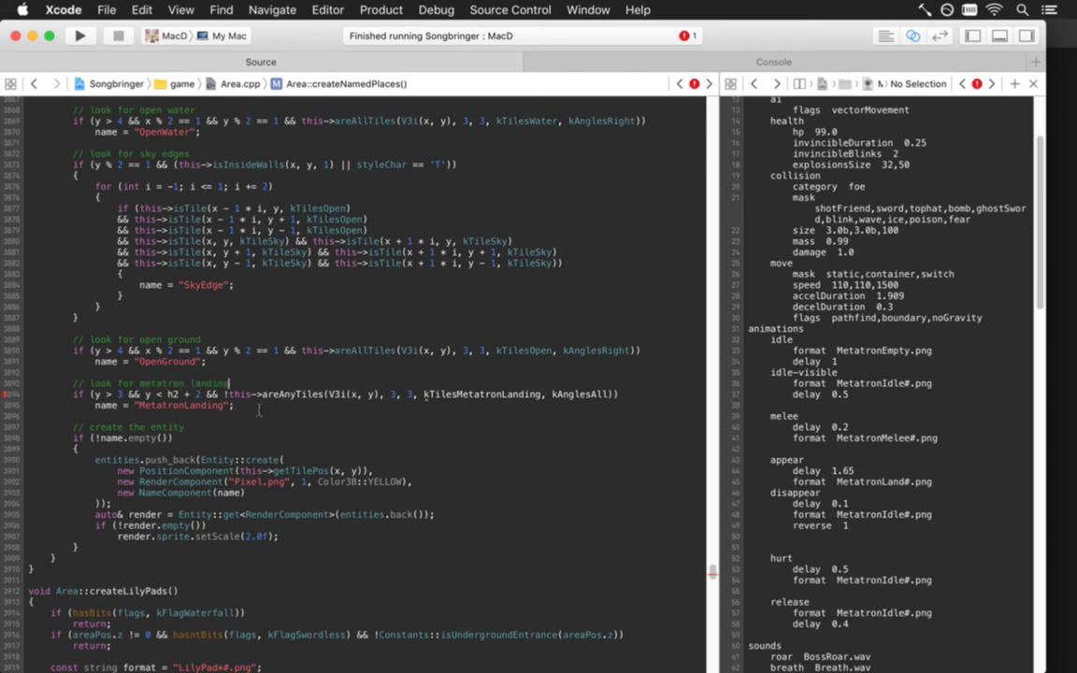
- Rename the kTilesNotAnyGround constant near the start of Area.cpp to kTilesMetatronLanding and run the project
key(super+Up)
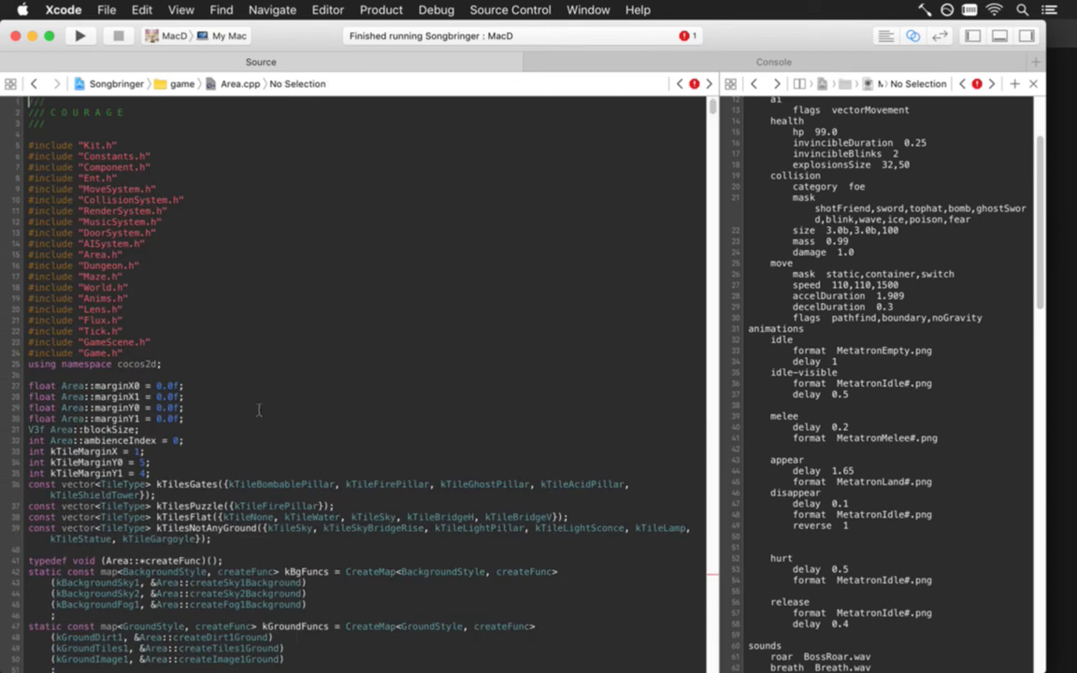
key(Up)
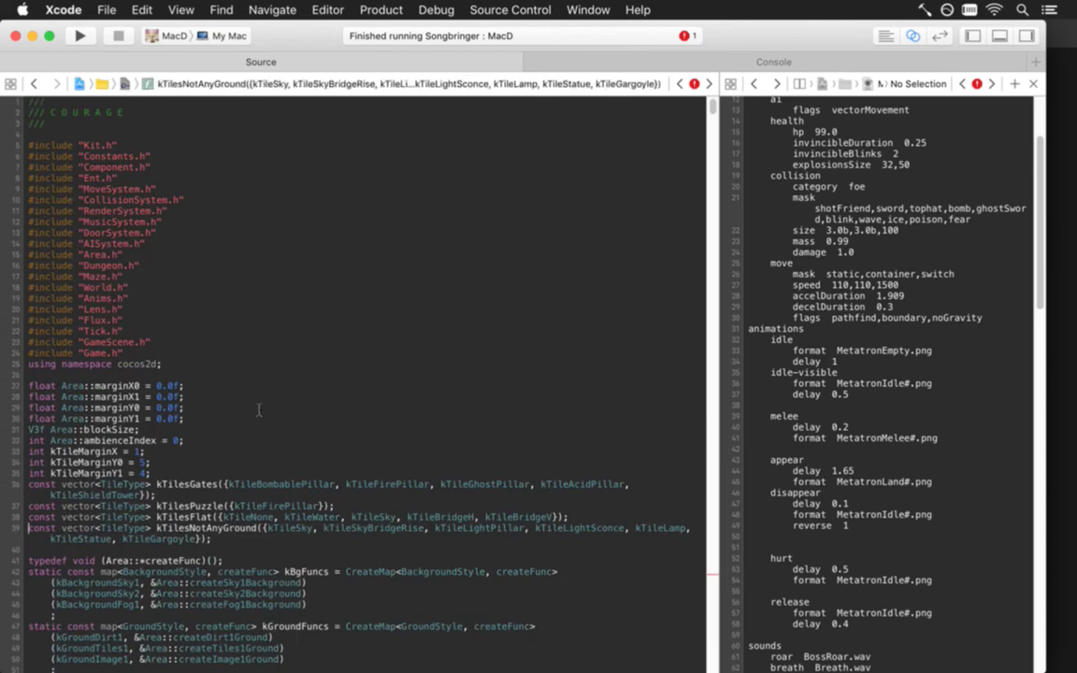
key(Left)
key(Delete)
key(Delete)
key(Delete)
key(Delete)
key(Delete)
key(Delete)
key(Delete)
key(Delete)
key(Delete)
key(Delete)
key(Delete)
key(Delete)
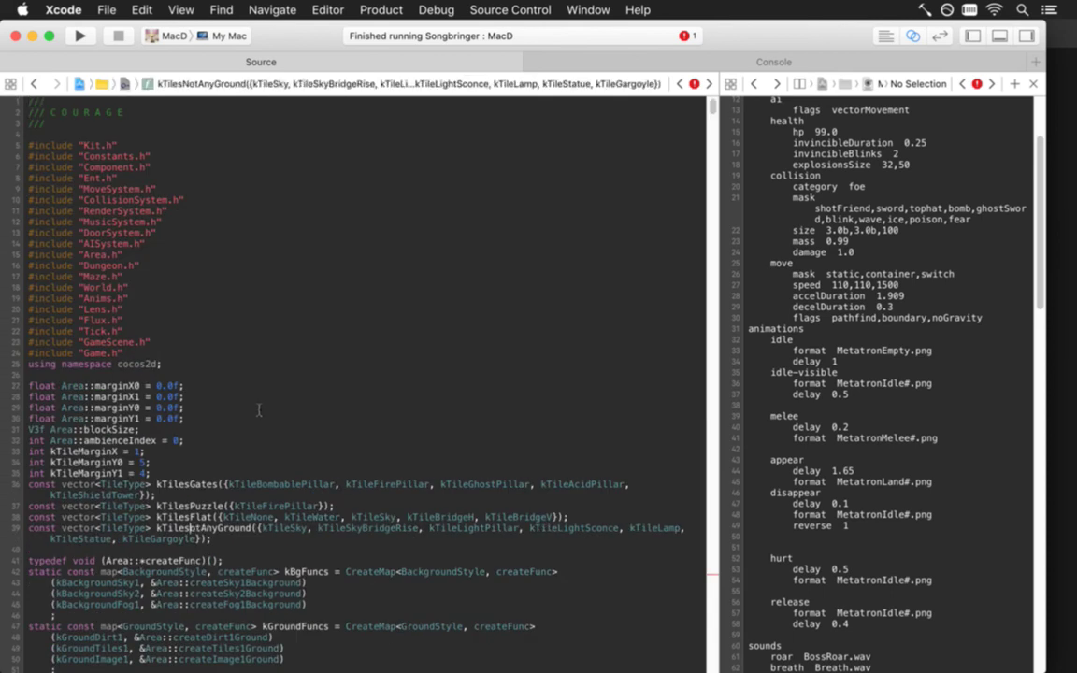
key(super+v)
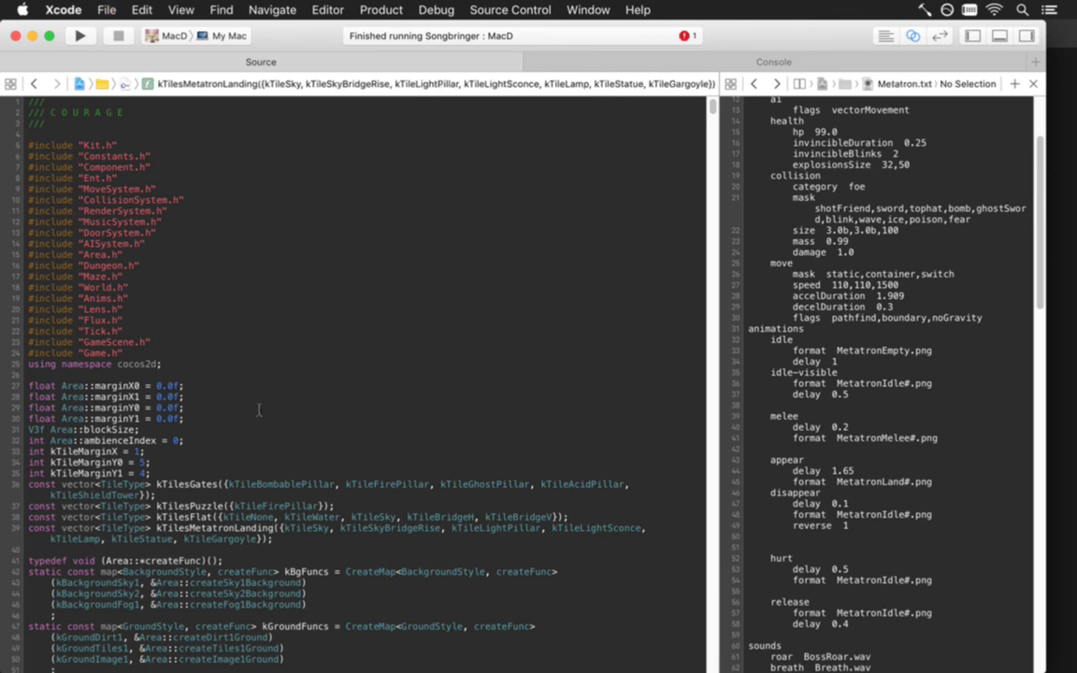
key(super+r)
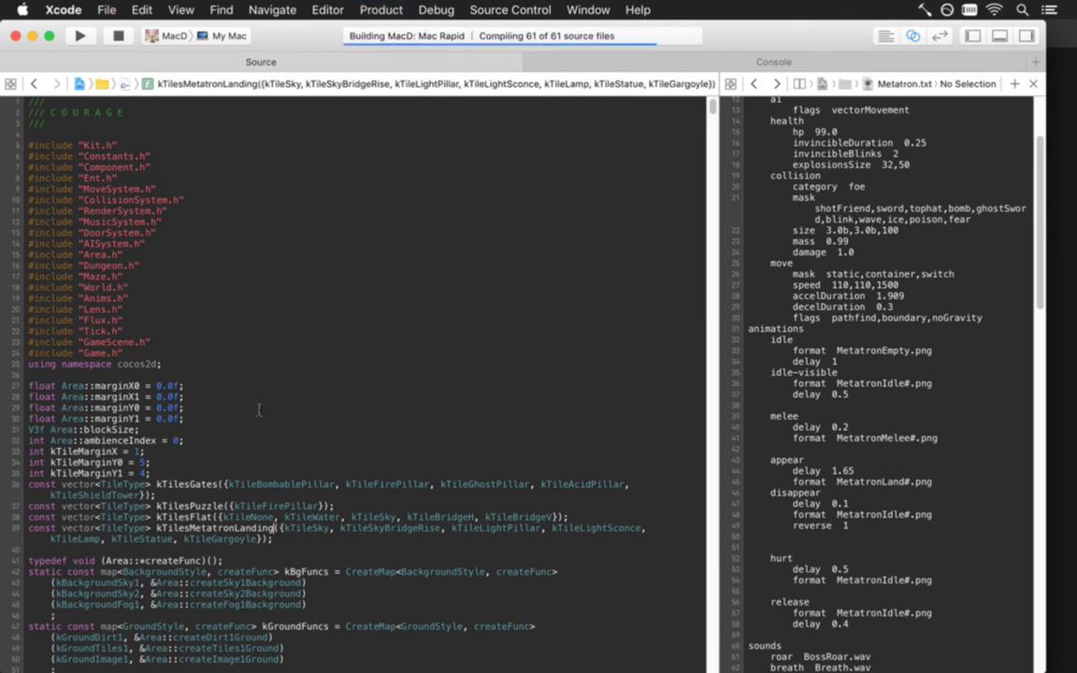
- In Metatron.txt, change the reappear sequence's jump target from AnyGround to MetatronLanding
key(super+alt+grave)
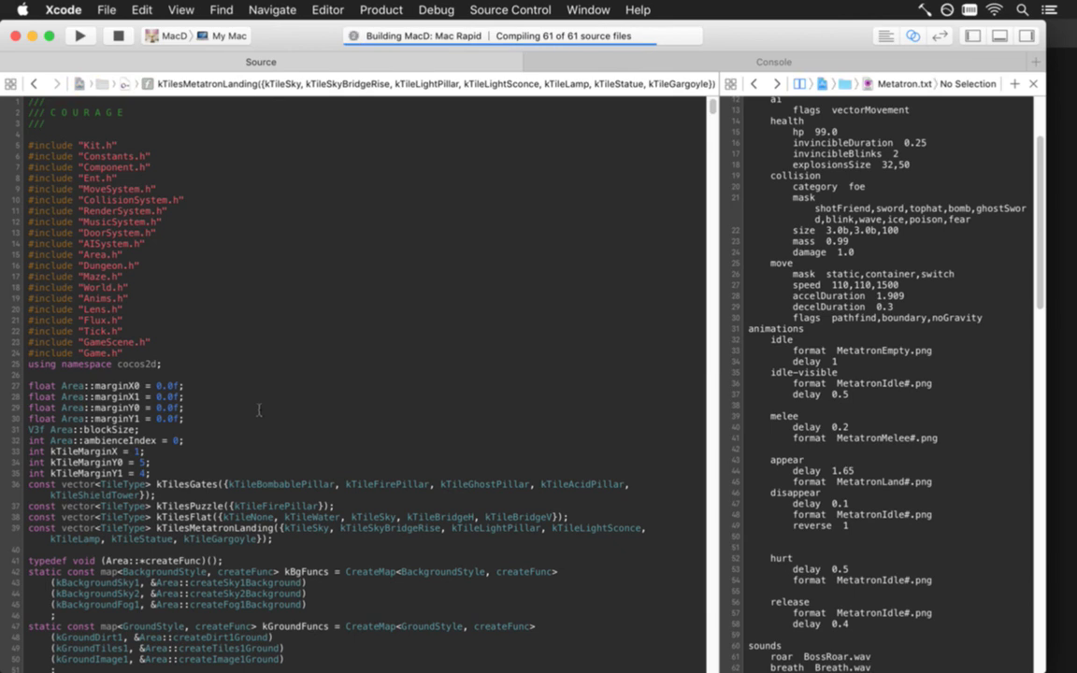
key(Down)
key(Down)
key(Down)
key(Down)
key(Down)
key(Down)
key(Down)
key(Down)
key(Down)
key(Down)
key(Down)
key(Down)
key(Down)
key(Down)
key(Down)
key(Down)
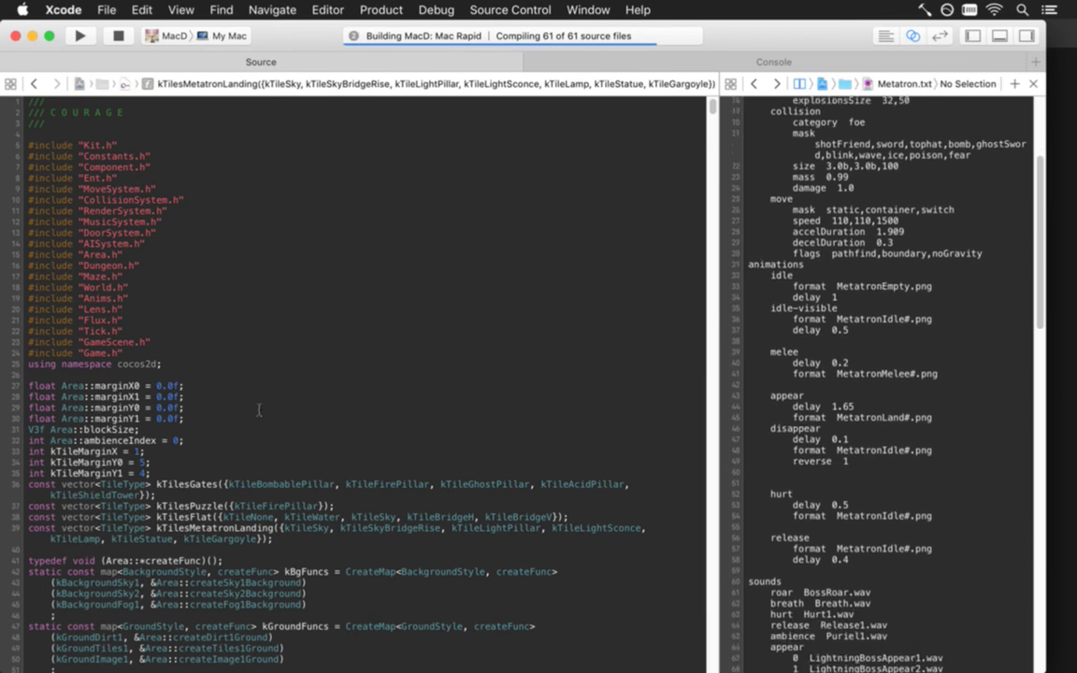
key(super+Down)
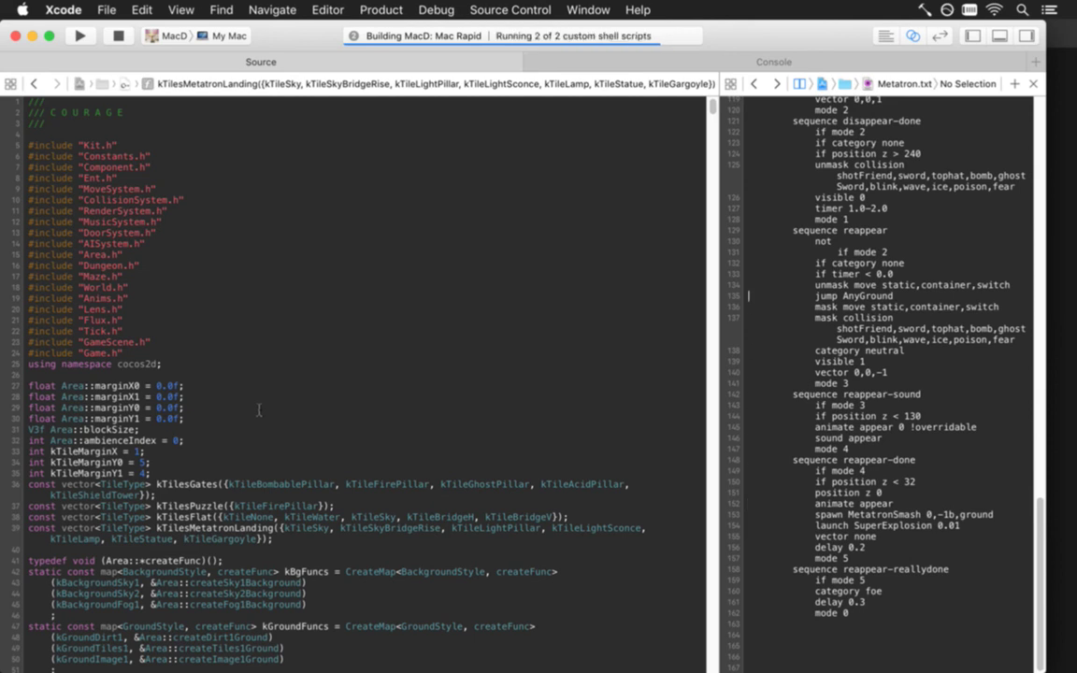
key(BackSpace)
key(BackSpace)
key(BackSpace)
key(BackSpace)
key(BackSpace)
key(BackSpace)
key(BackSpace)
key(BackSpace)
key(BackSpace)
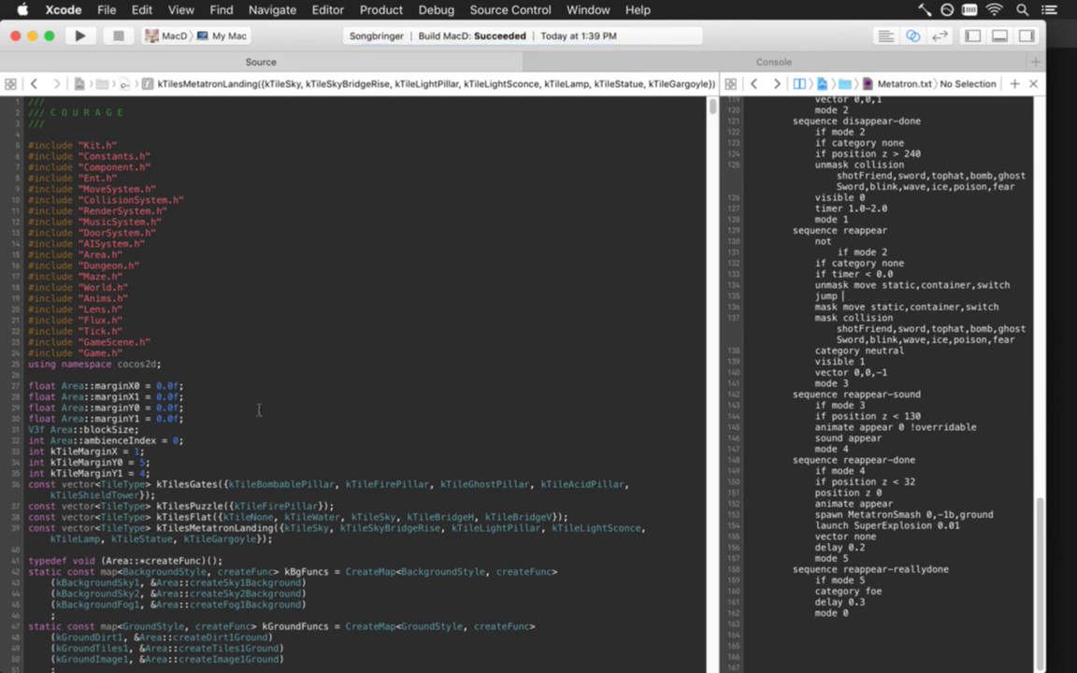
text(MetatronLanding)
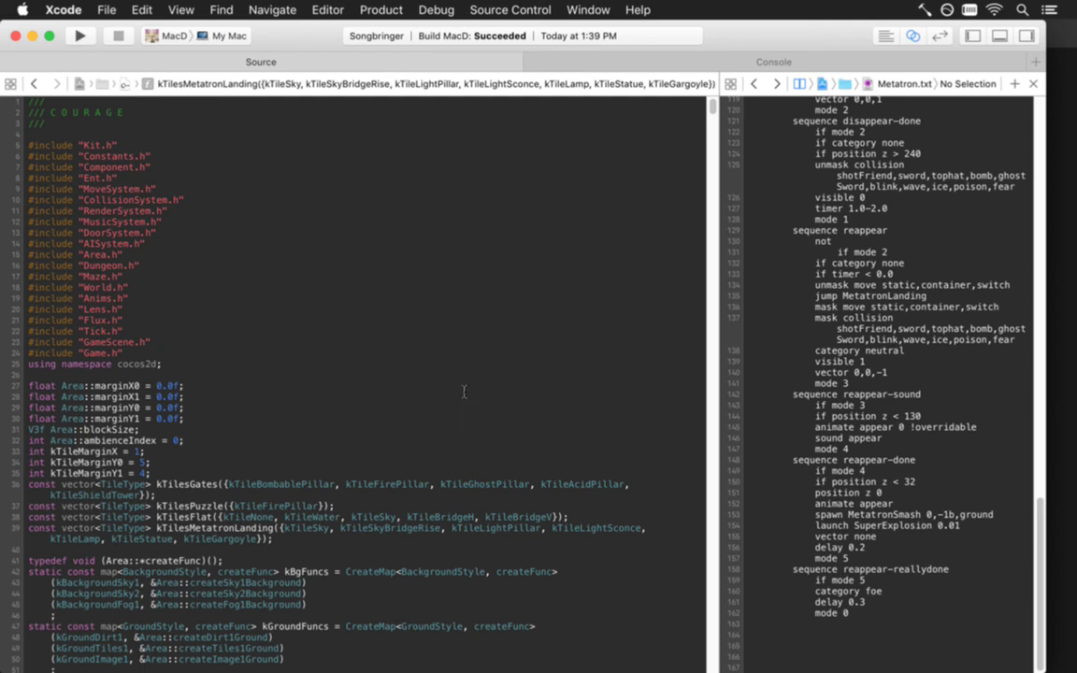
- Switch to Twitter in Safari, load the new notifications and like the thank-you reply about a similar holistic approach
key(super+Tab)
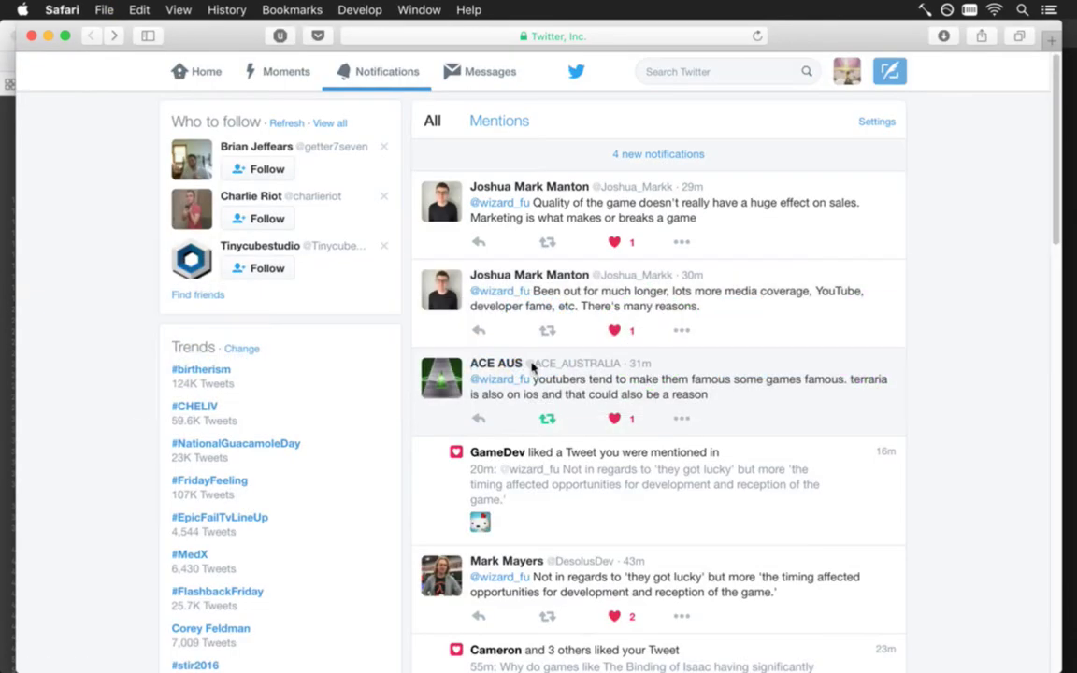
click(628, 45)
click(519, 292)
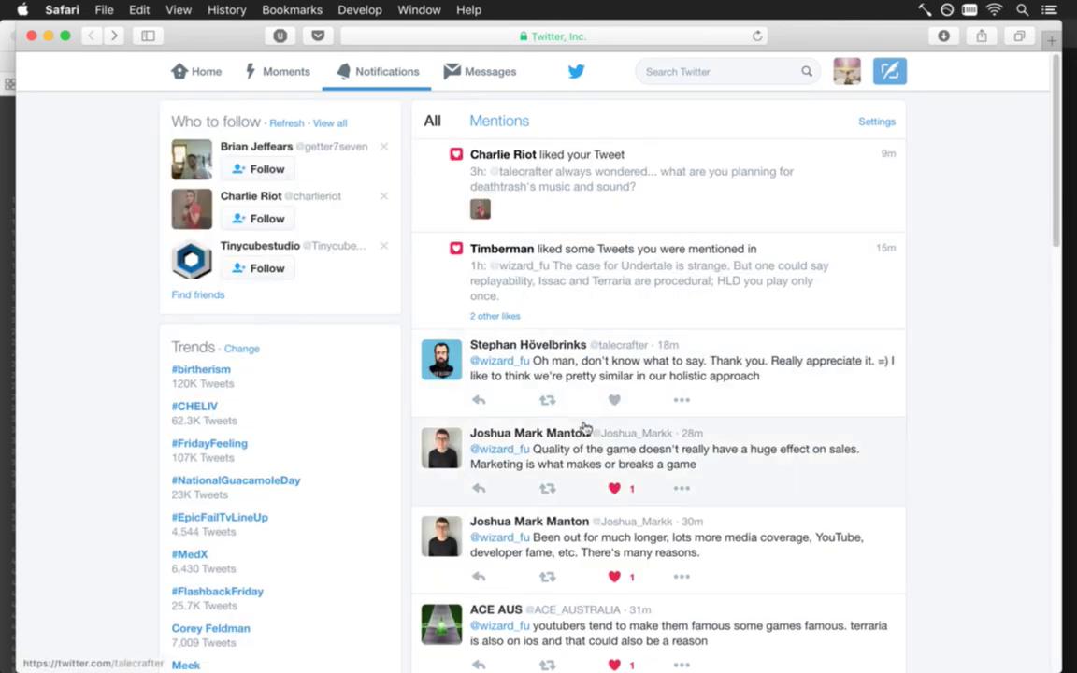
mouse_move(589, 435)
click(614, 401)
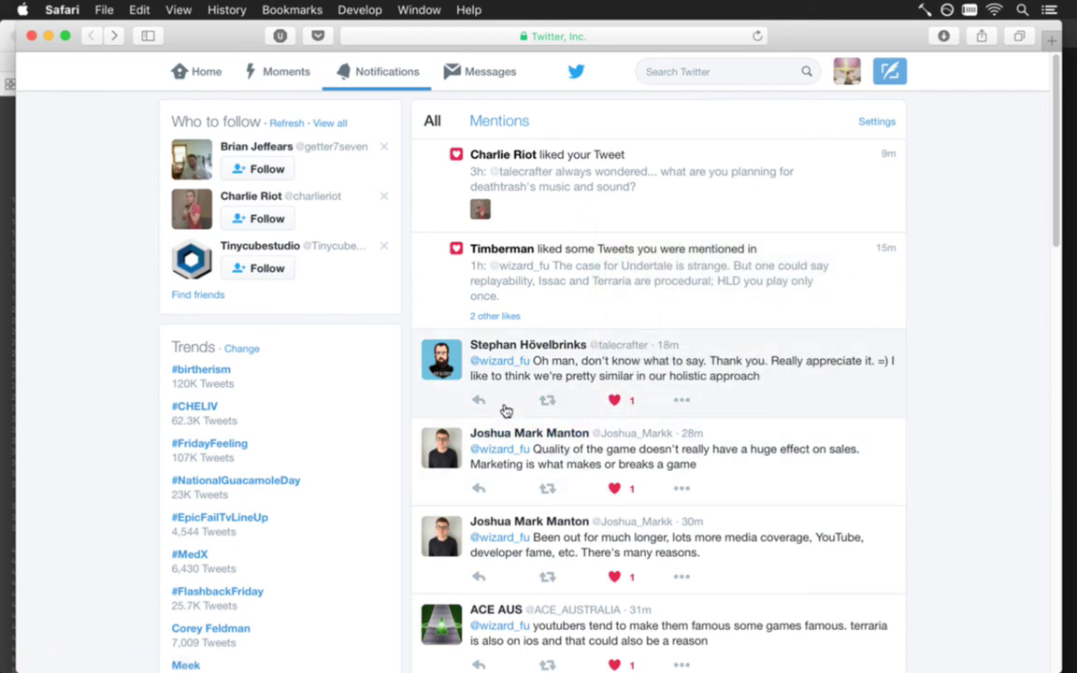
- Send "+++" as a reply to the liked thank-you tweet and hide Safari
click(479, 402)
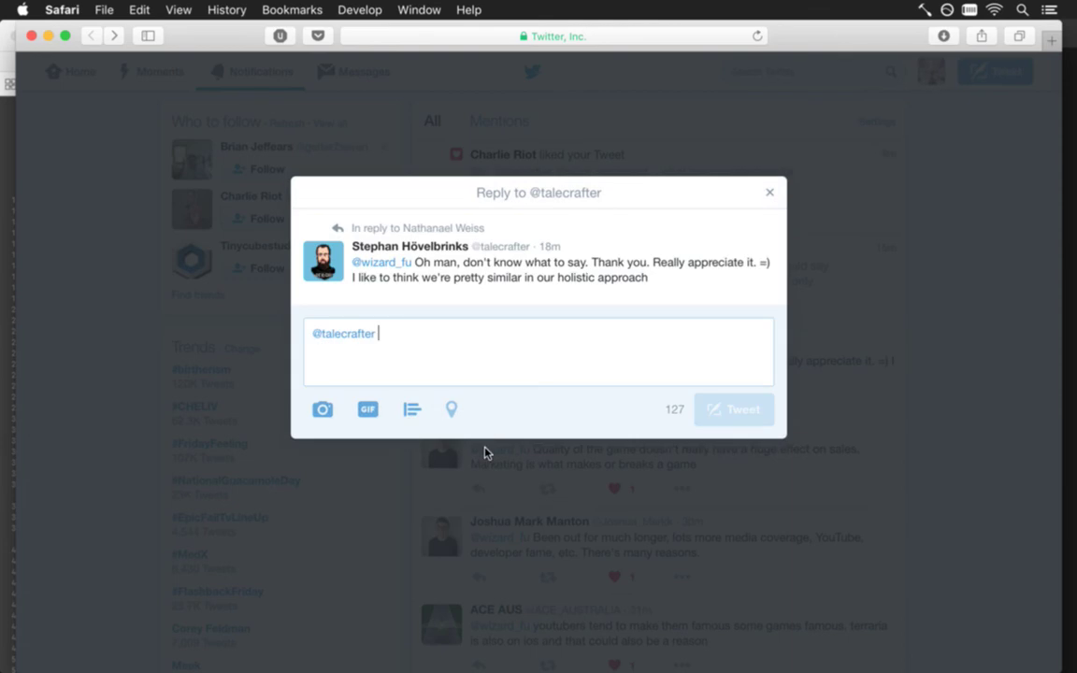
text(+++)
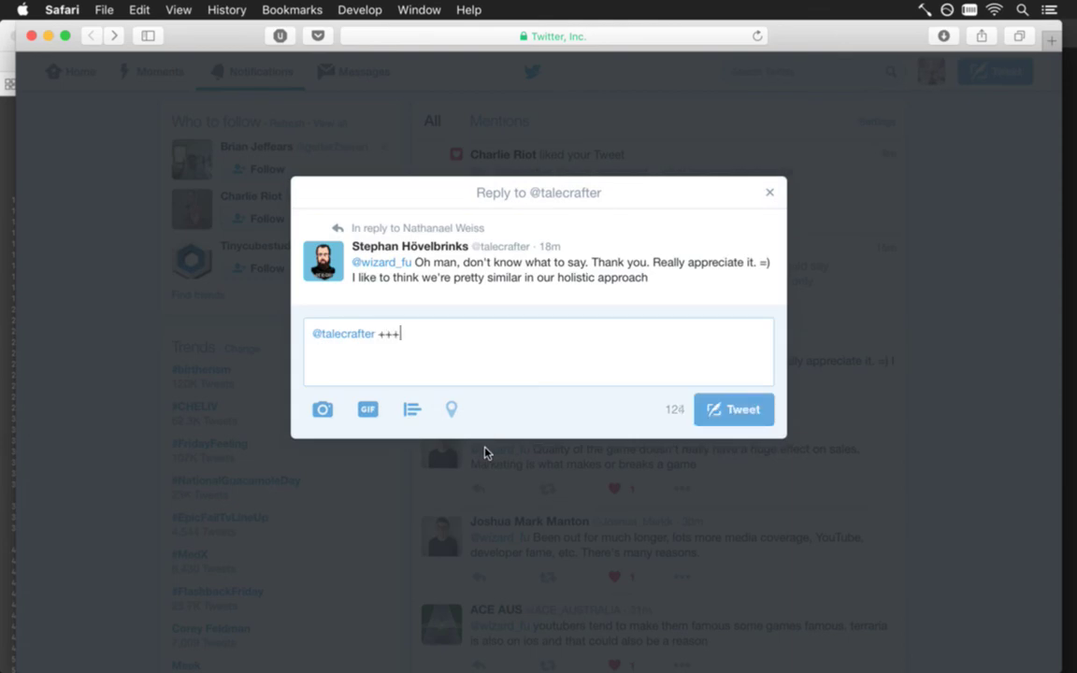
click(736, 427)
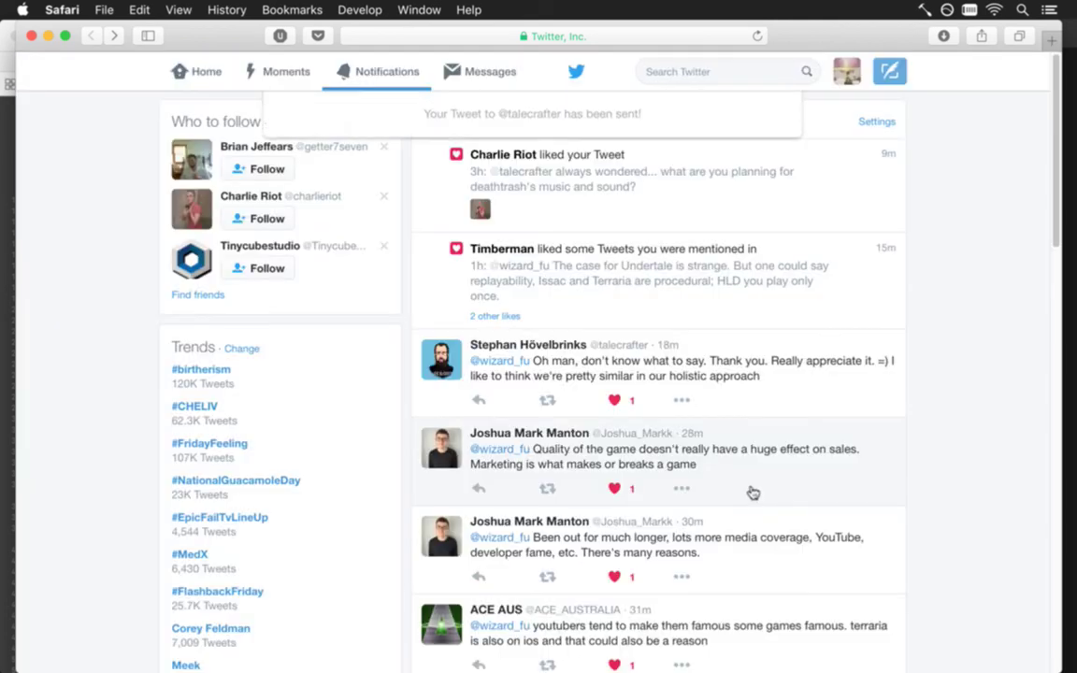
key(super+h)
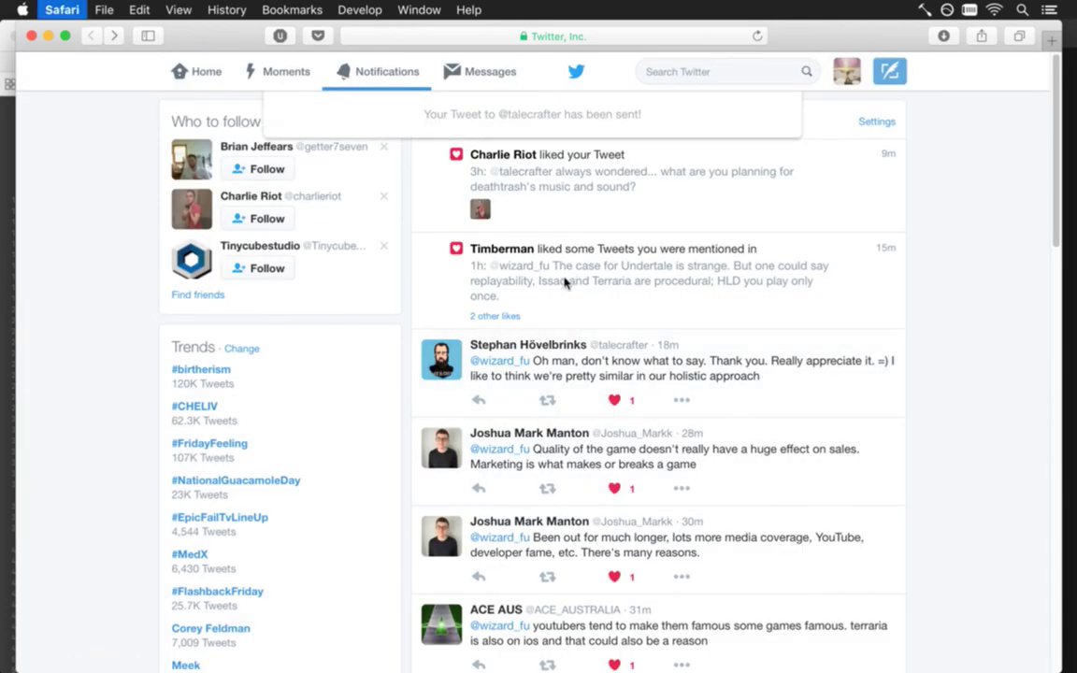
- Run the project from Xcode and play the Metatron fight to check where the boss lands
key(super+Tab)
key(super+shift+Tab)
key(super+shift+Tab)
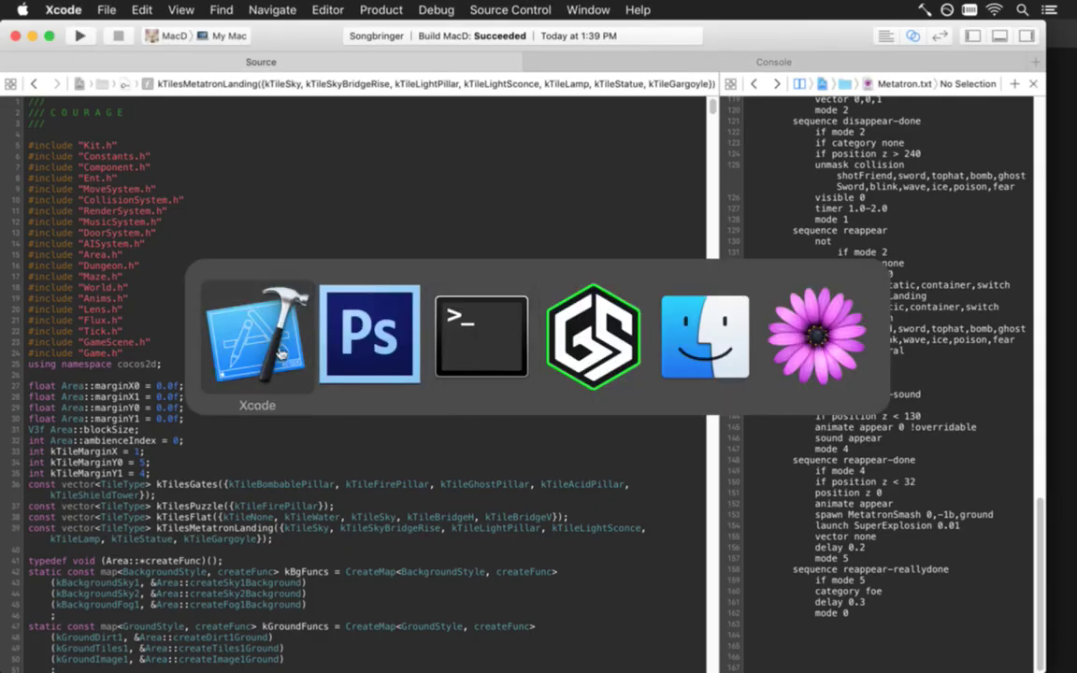
key(super+r)
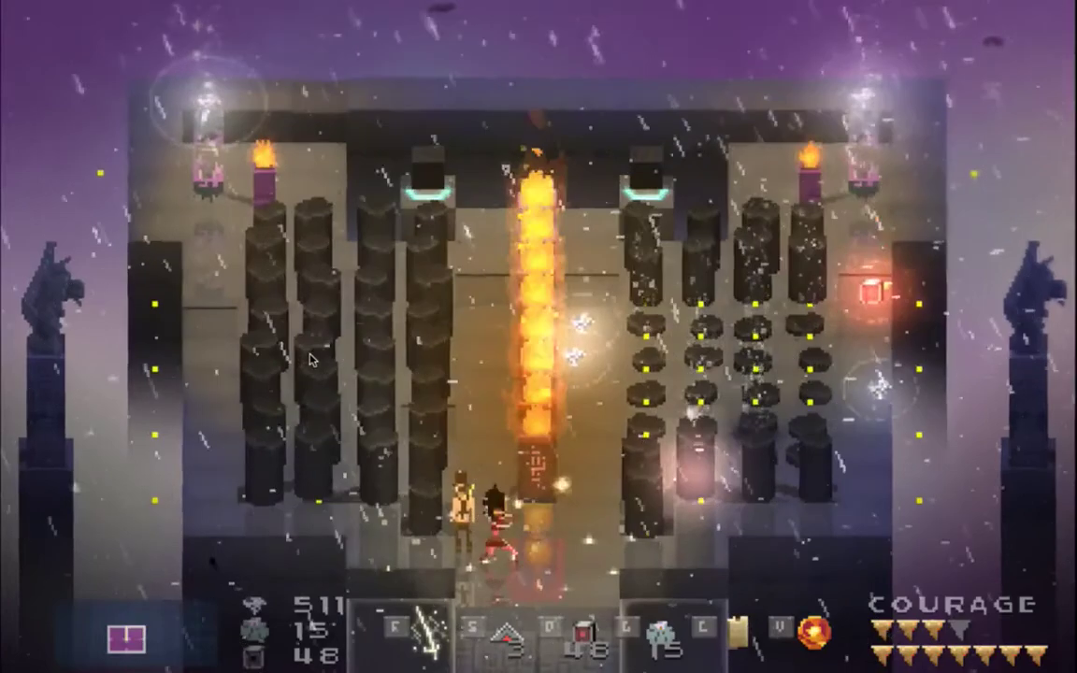
key(Right)
key(Up)
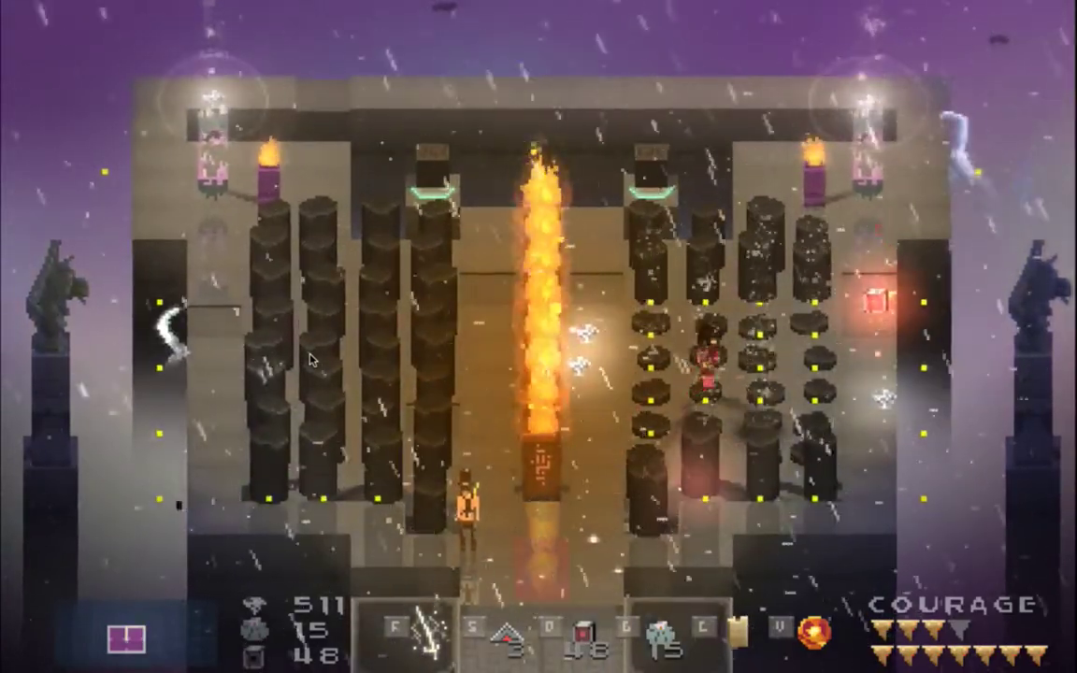
key(Right)
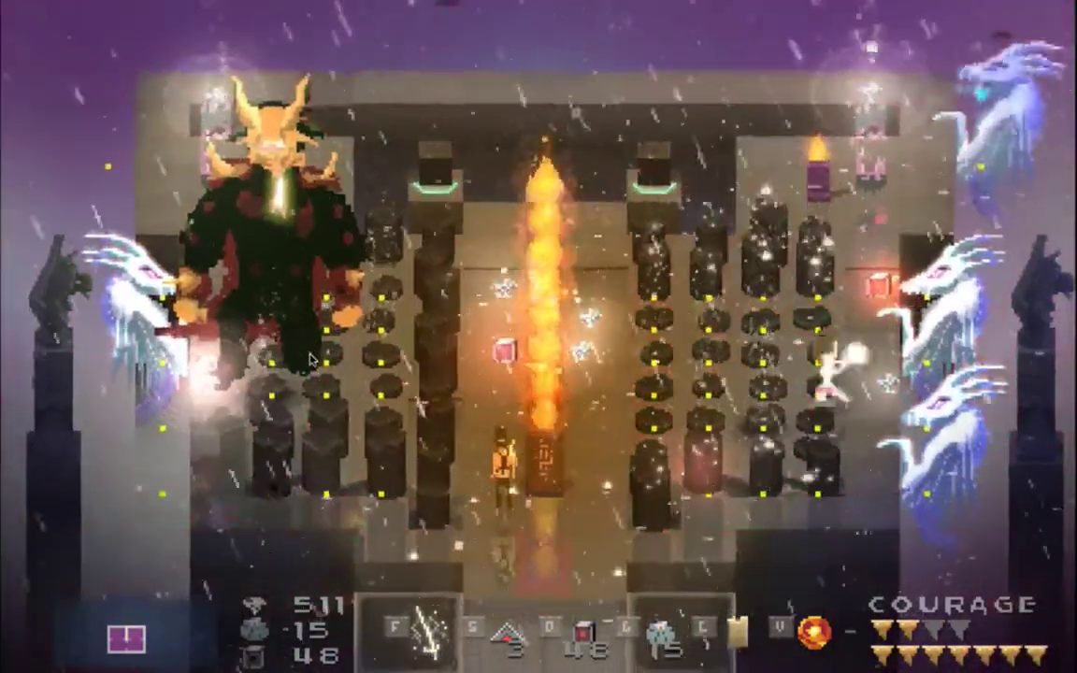
key(Up)
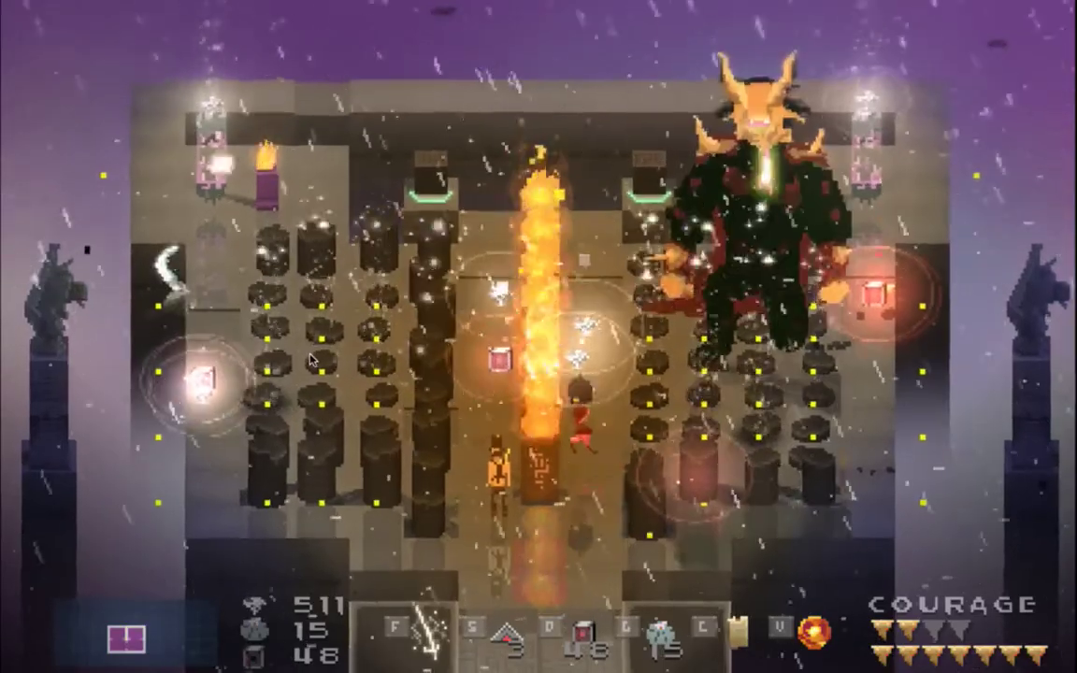
key(Up)
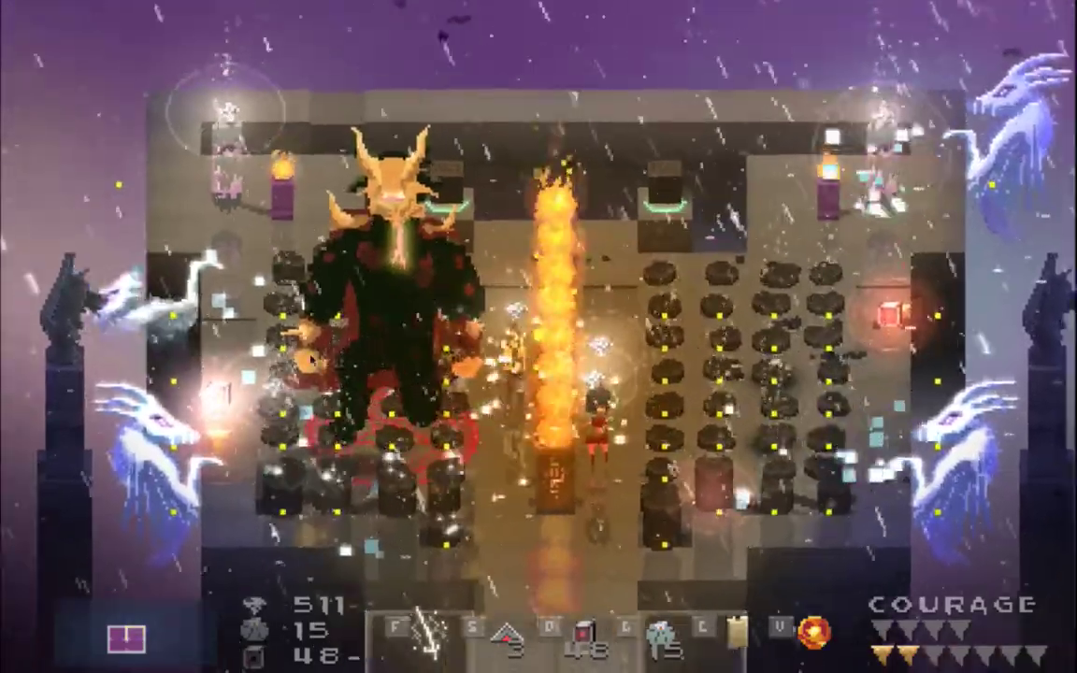
key(w)
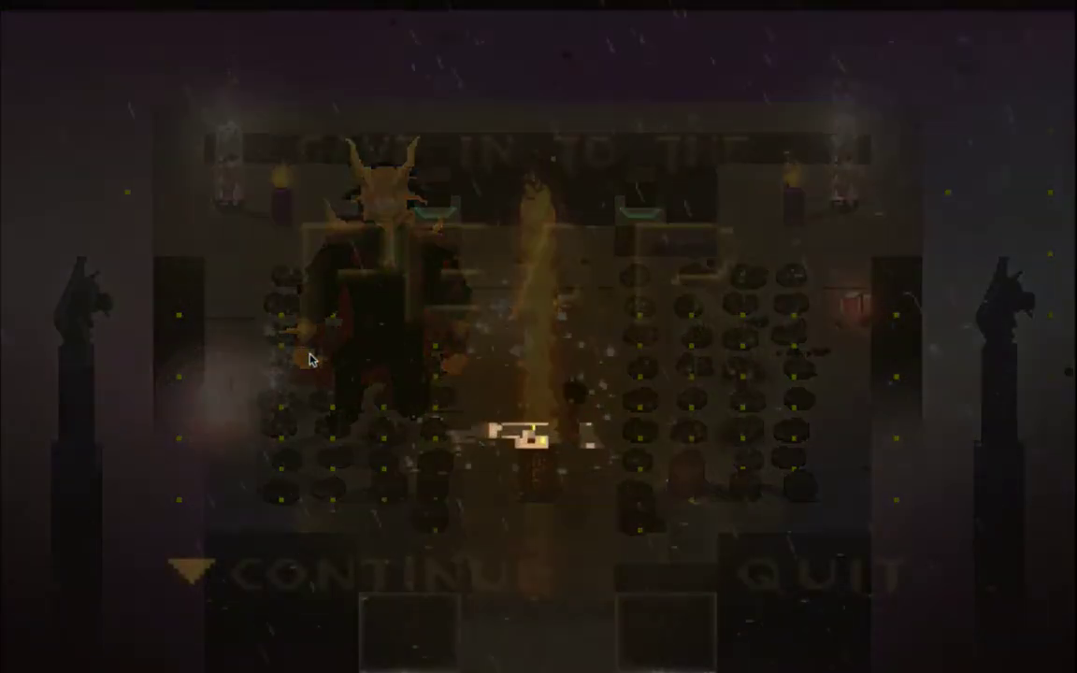
- Continue after the game over and replay the Metatron fight, moving the hero around to watch further boss landings
key(Return)
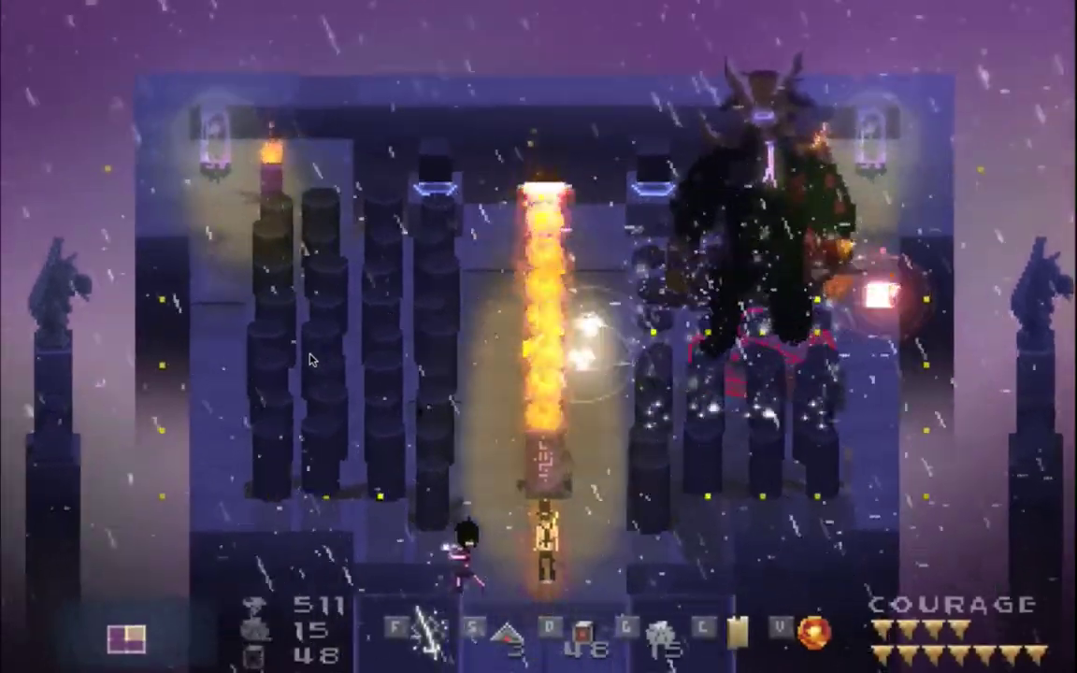
key(Left)
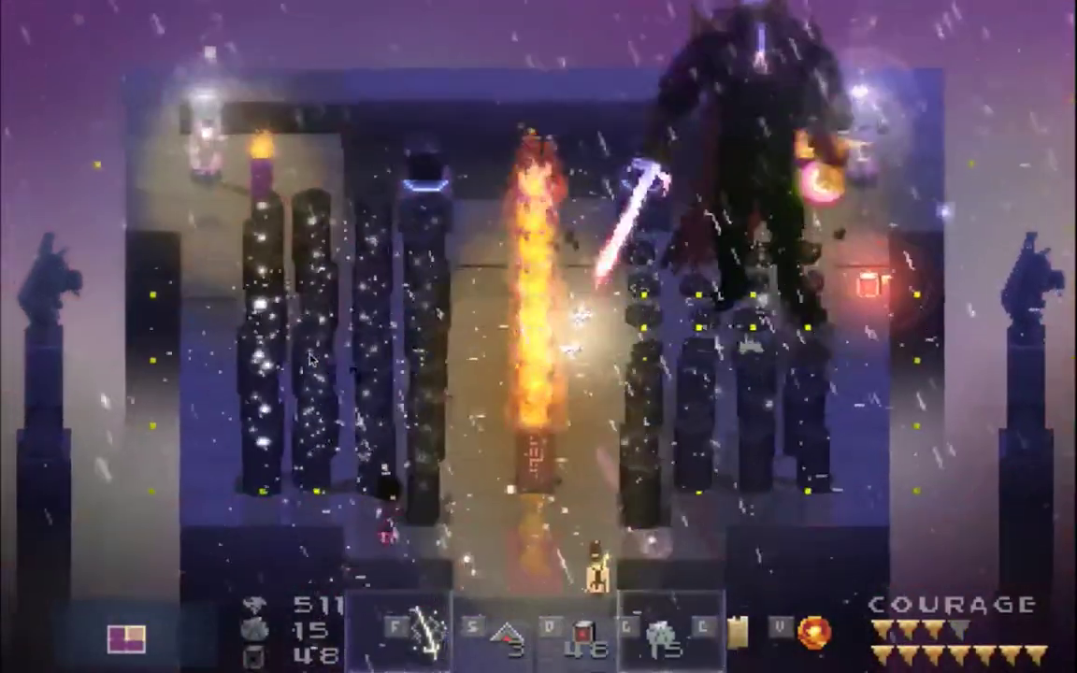
key(Up)
key(Right)
key(Right)
key(Up)
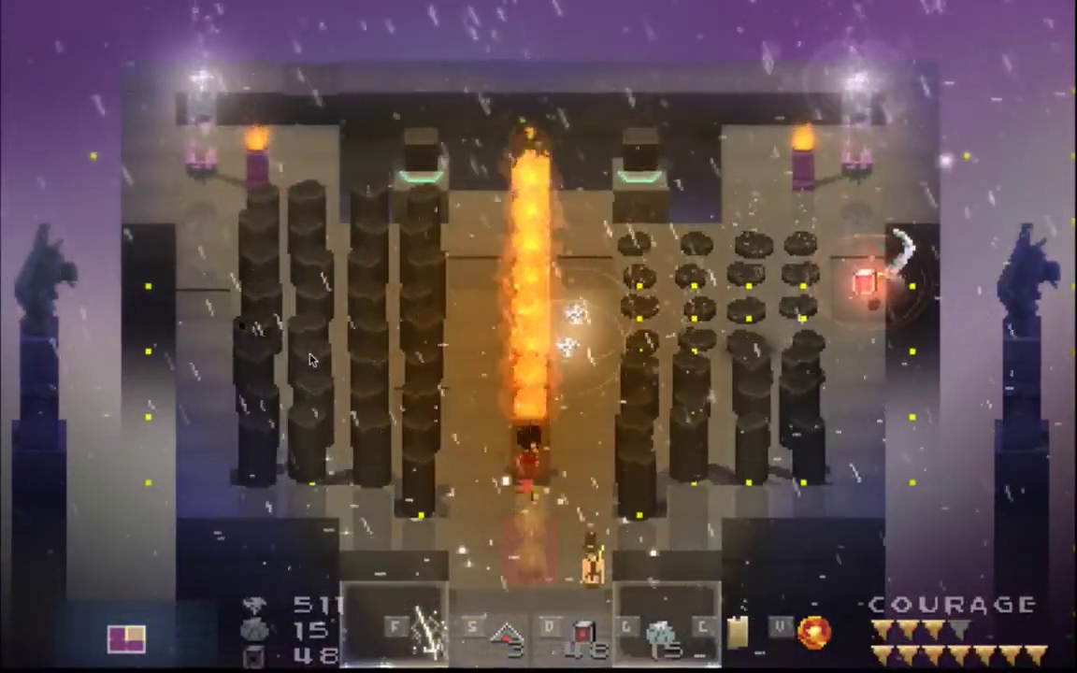
key(w)
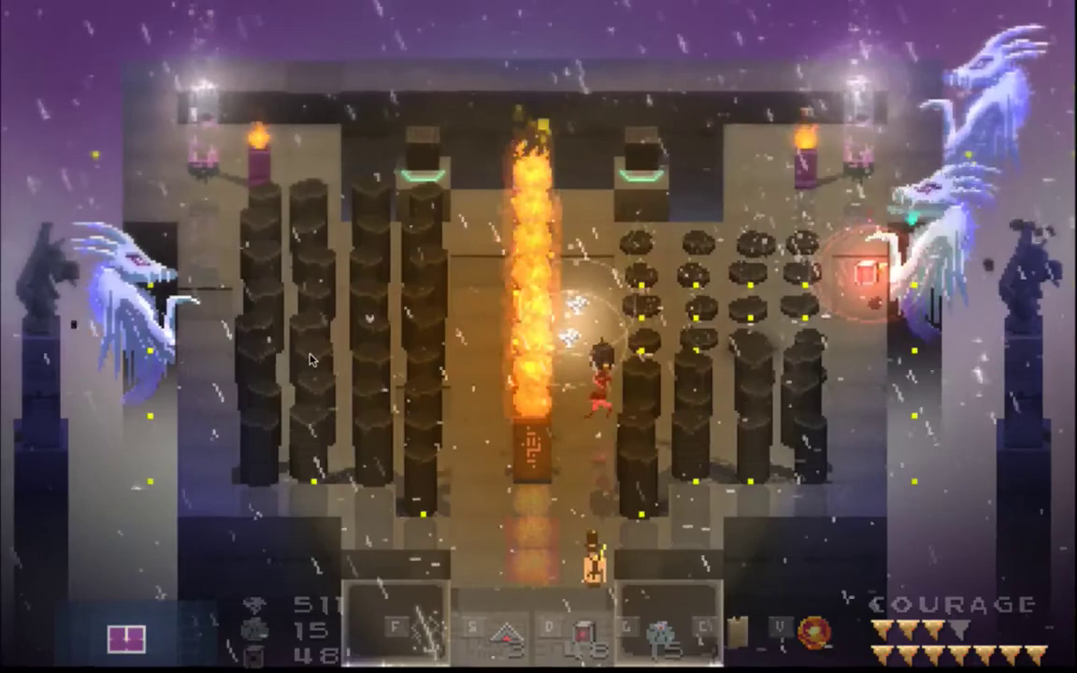
key(Right)
key(Left)
key(Up)
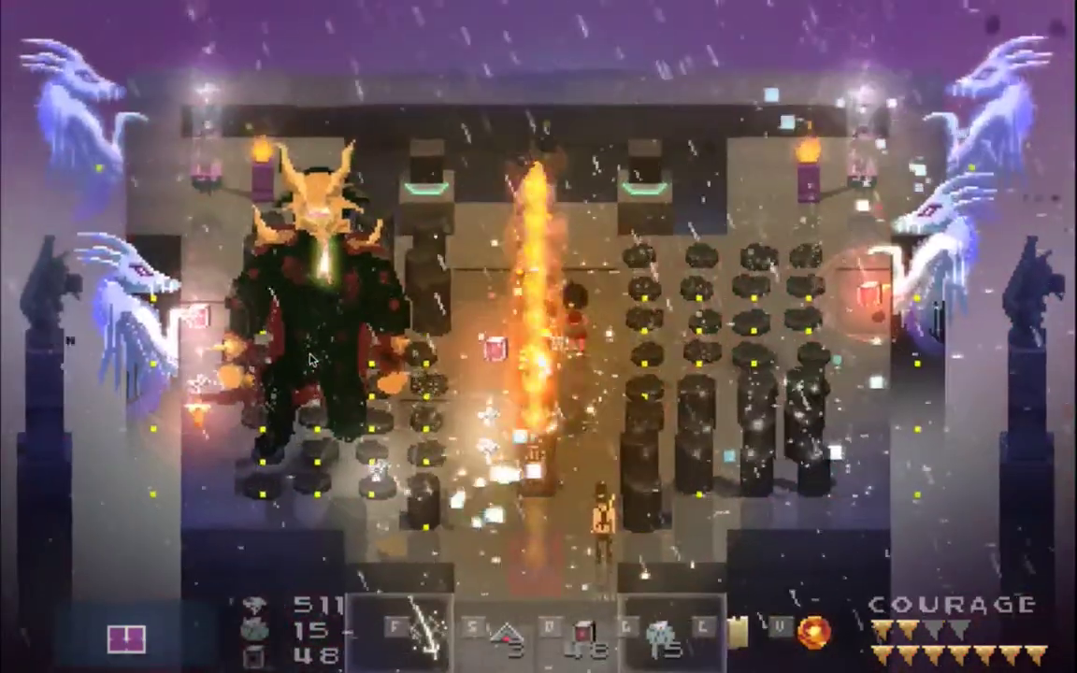
key(Down)
key(Down)
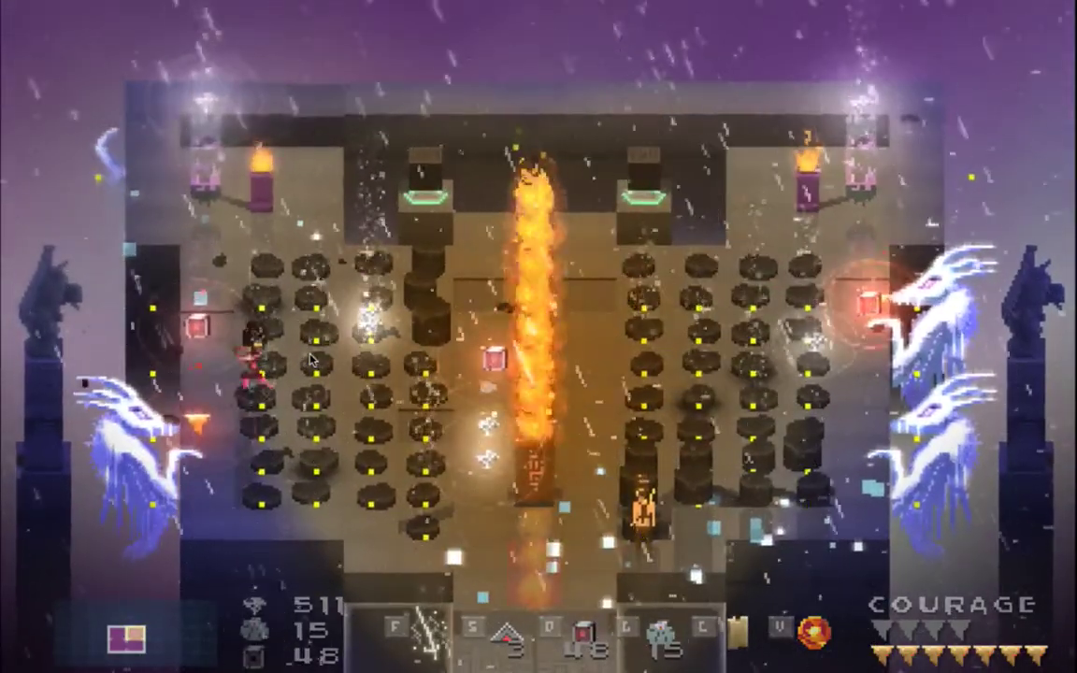
- Toggle the debug overlay during the fight to examine the boss's landing position against the tiles, and quit the game
key(Right)
key(Left)
key(F3)
key(Right)
key(Down)
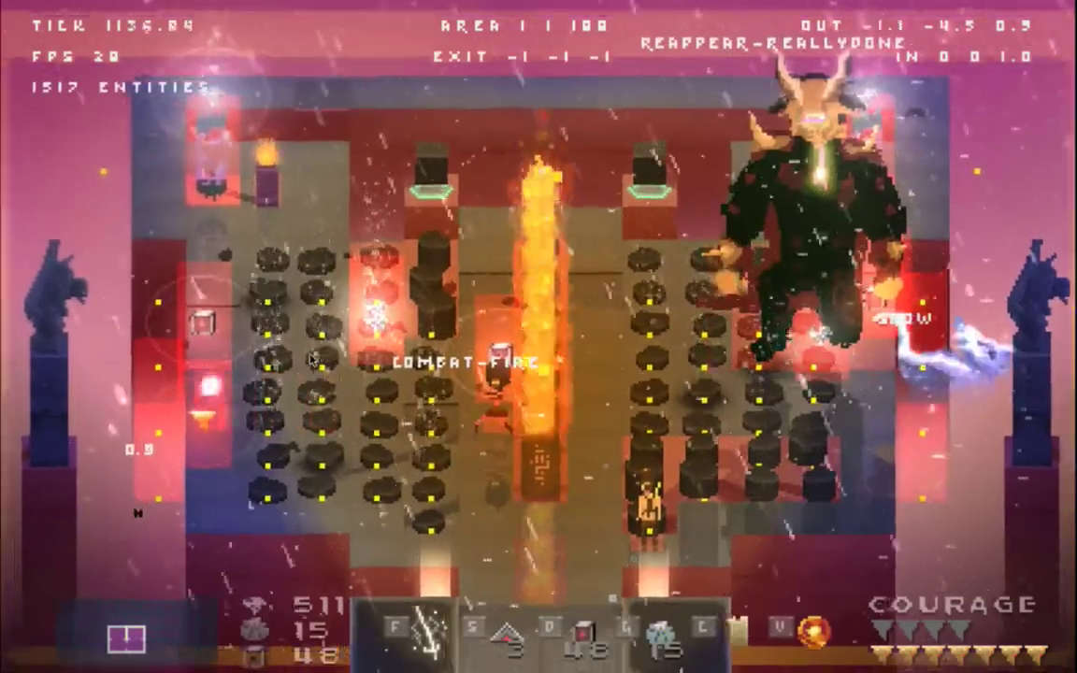
key(F3)
key(Left)
key(F3)
key(Down)
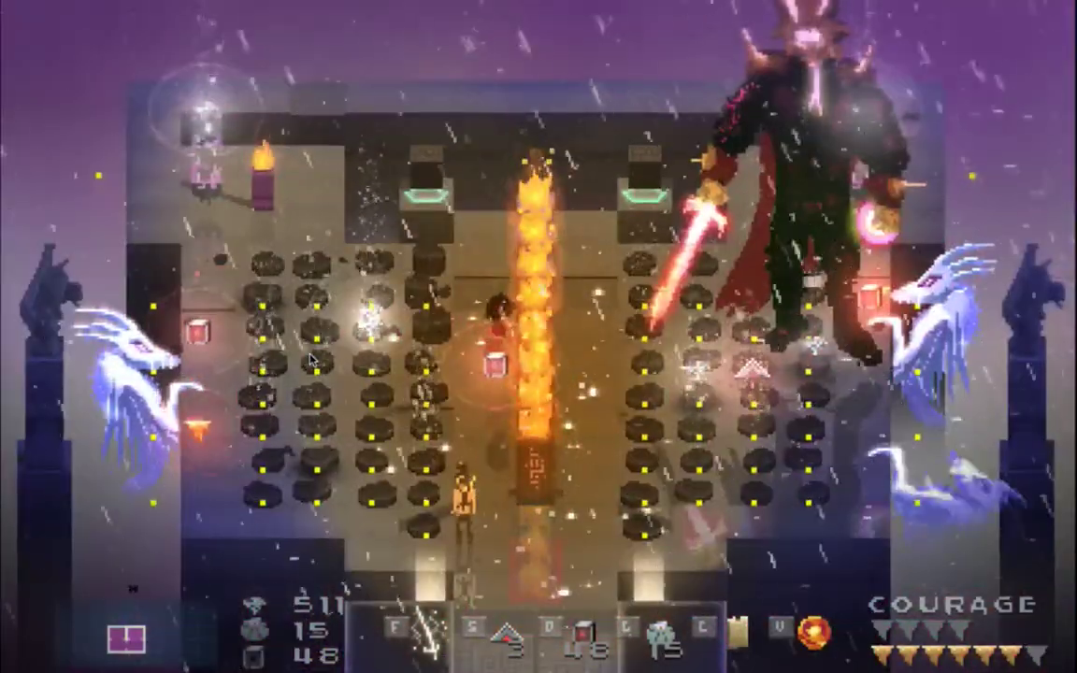
key(Left)
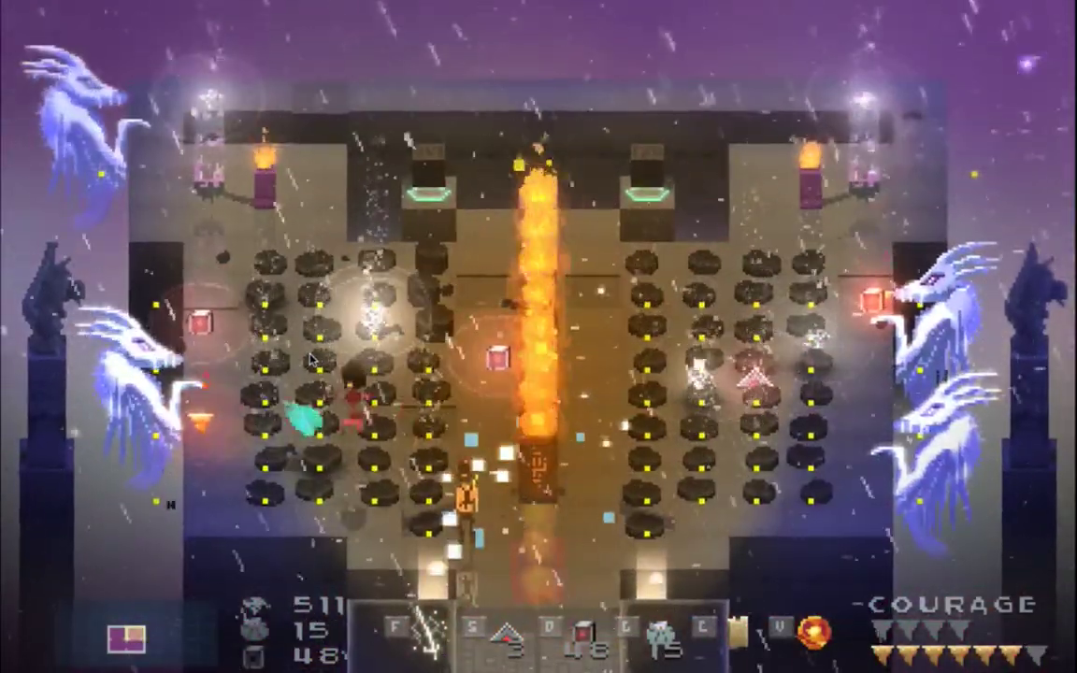
key(Up)
key(super+q)
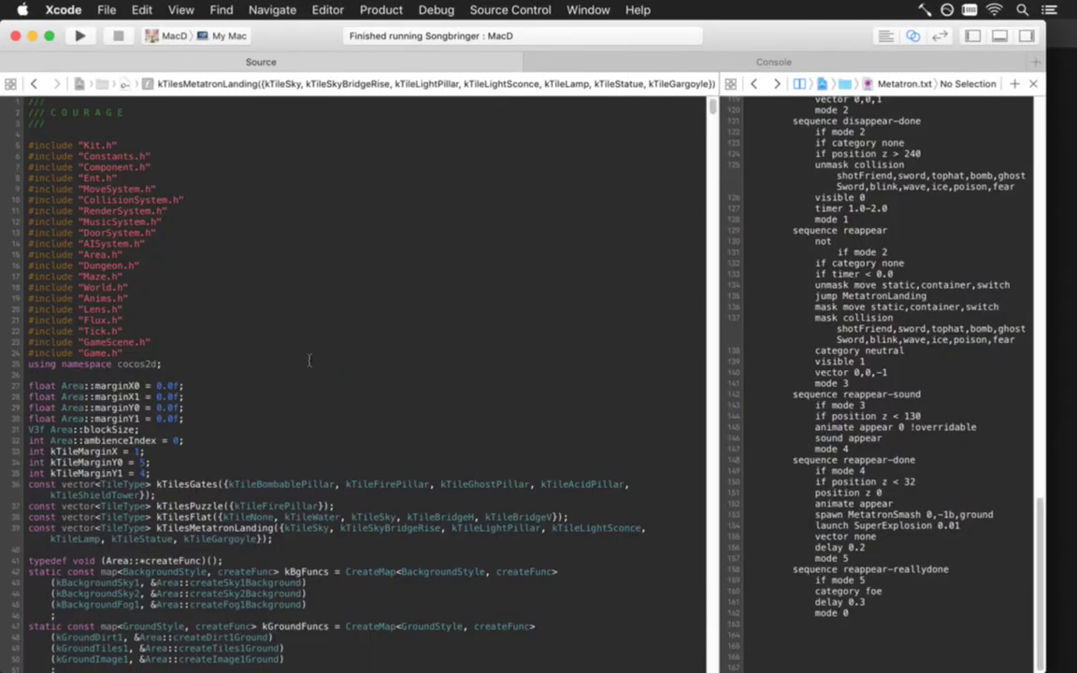
- In Terminal, list the modified files with gs and review the code changes with d
key(super+Tab)
key(super+Tab)
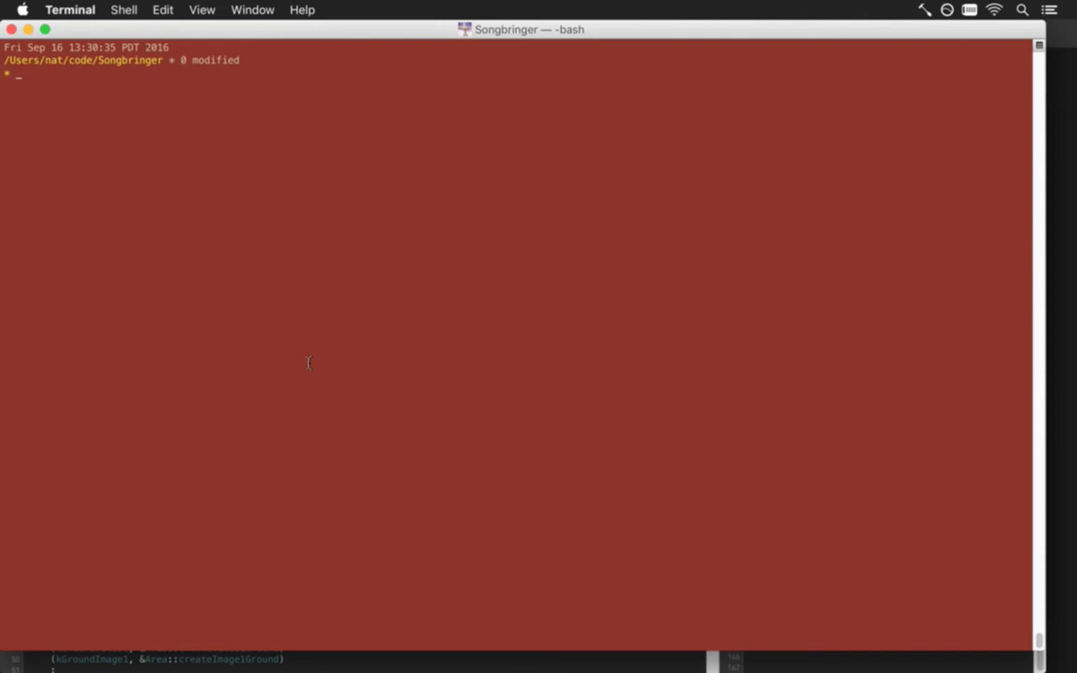
text(gs)
key(Return)
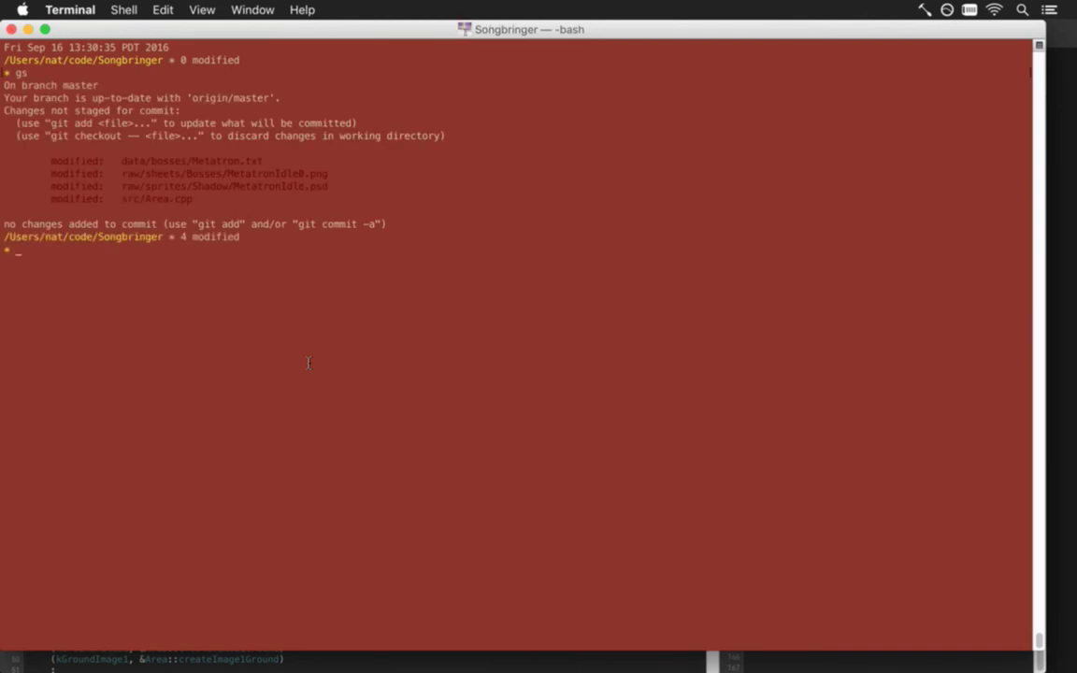
text(d)
key(Return)
scroll(308, 363, down, 3)
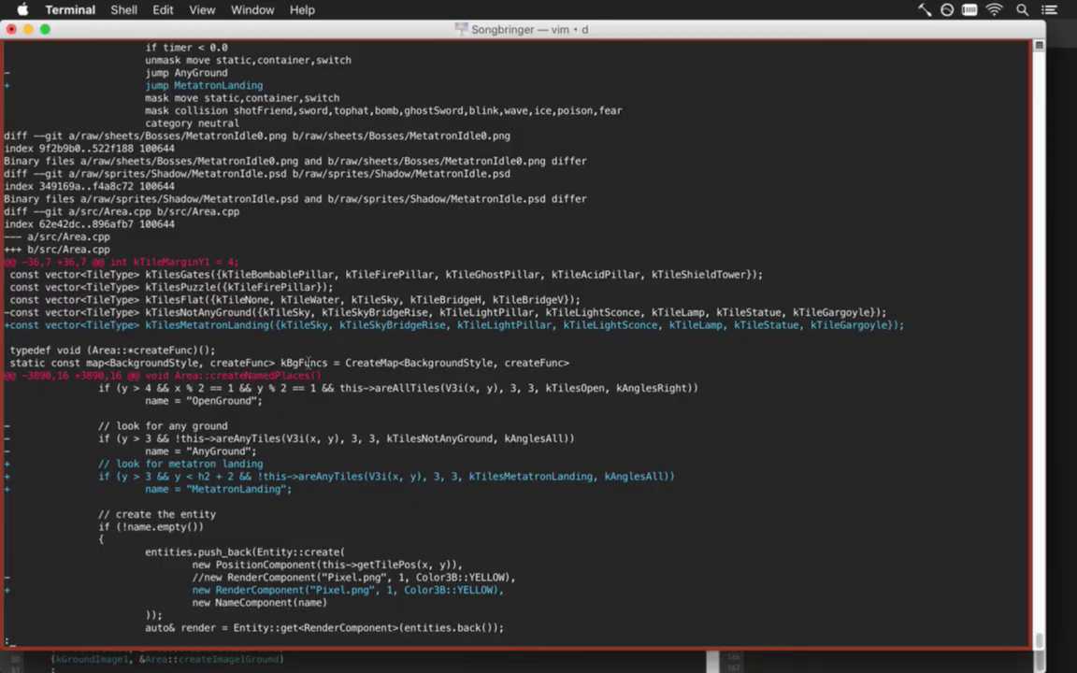
- Return to Xcode and open the createNamedPlaces function in Area.cpp by searching for "crenamedpl"
key(super+Tab)
key(ctrl+super+Left)
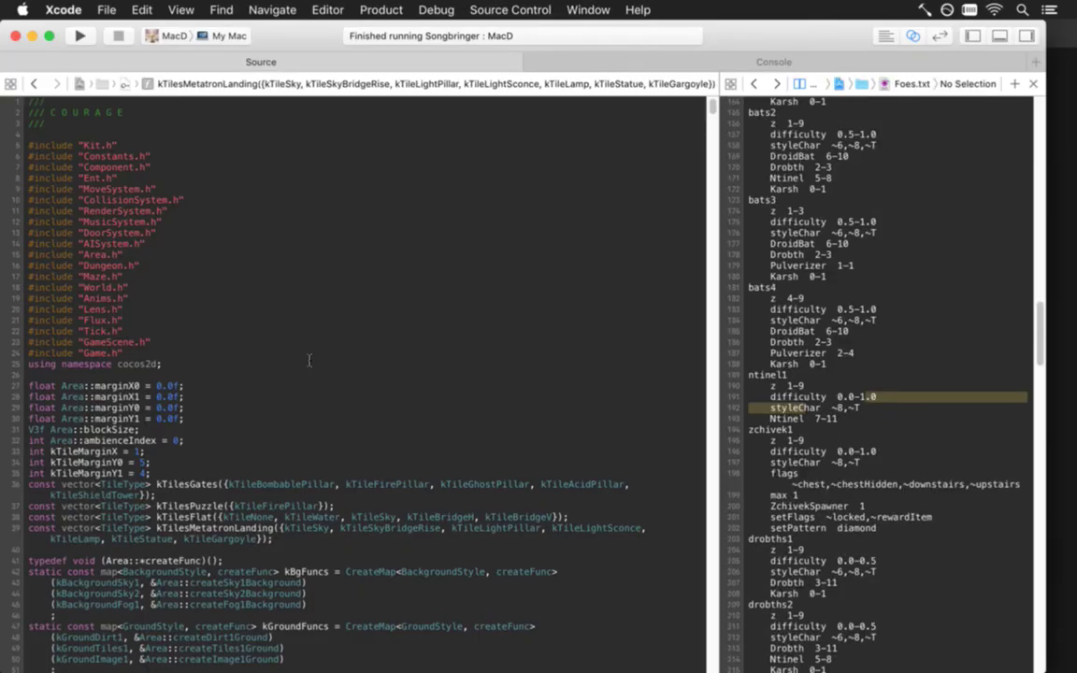
key(ctrl+super+Right)
key(alt+super+period)
key(ctrl+super+Left)
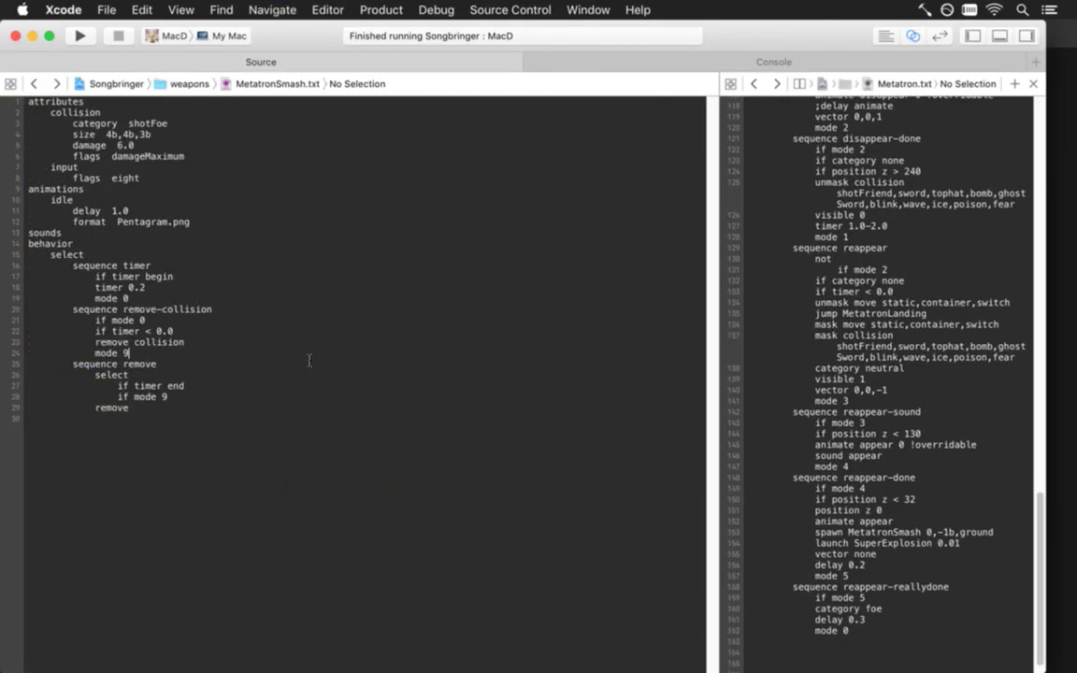
key(ctrl+super+Right)
key(shift+super+o)
text(crenamedpl)
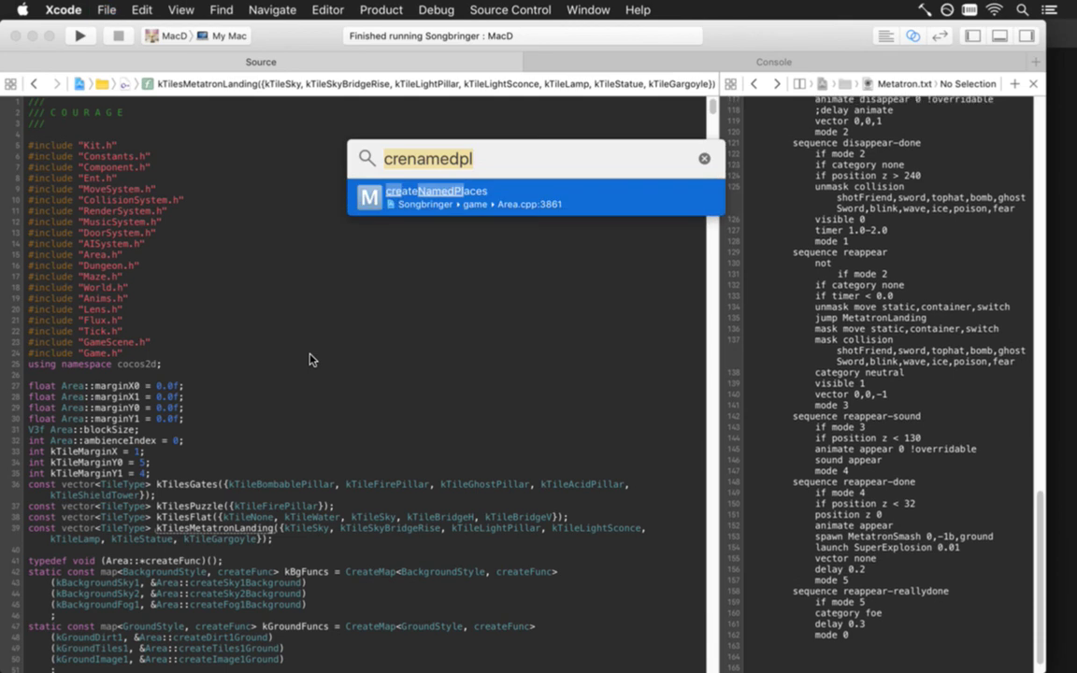
key(Return)
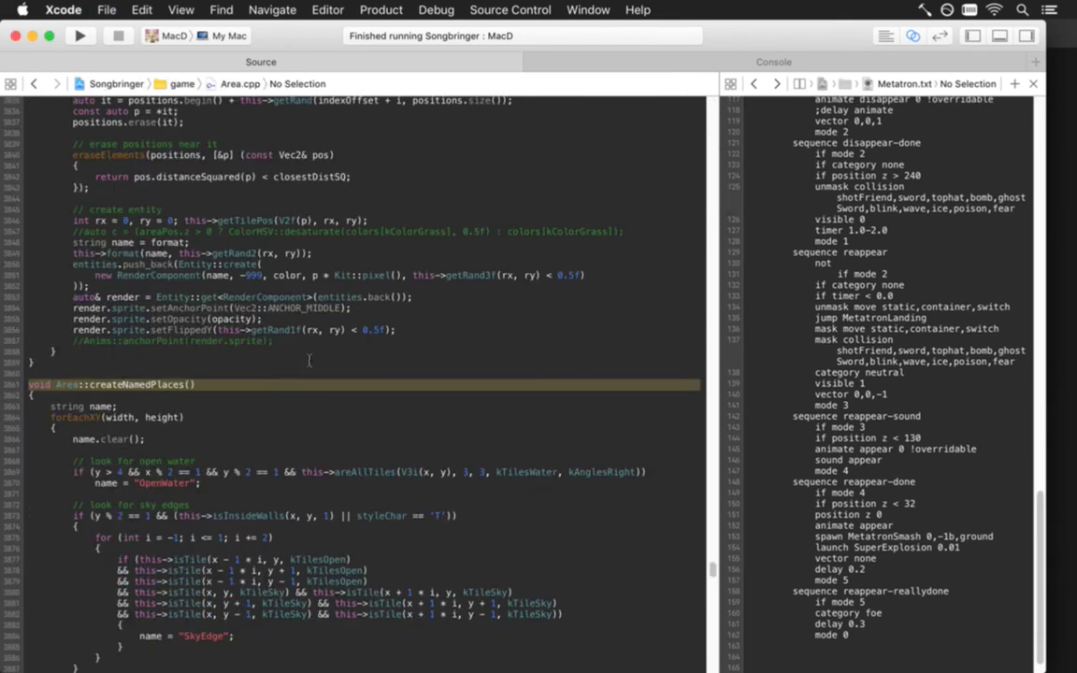
- Comment out the yellow Pixel.png RenderComponent line in the named-place entity creation and run the project
key(Up)
key(Up)
key(Up)
key(Up)
key(Up)
key(Up)
key(Up)
key(Up)
key(Up)
key(Up)
key(Up)
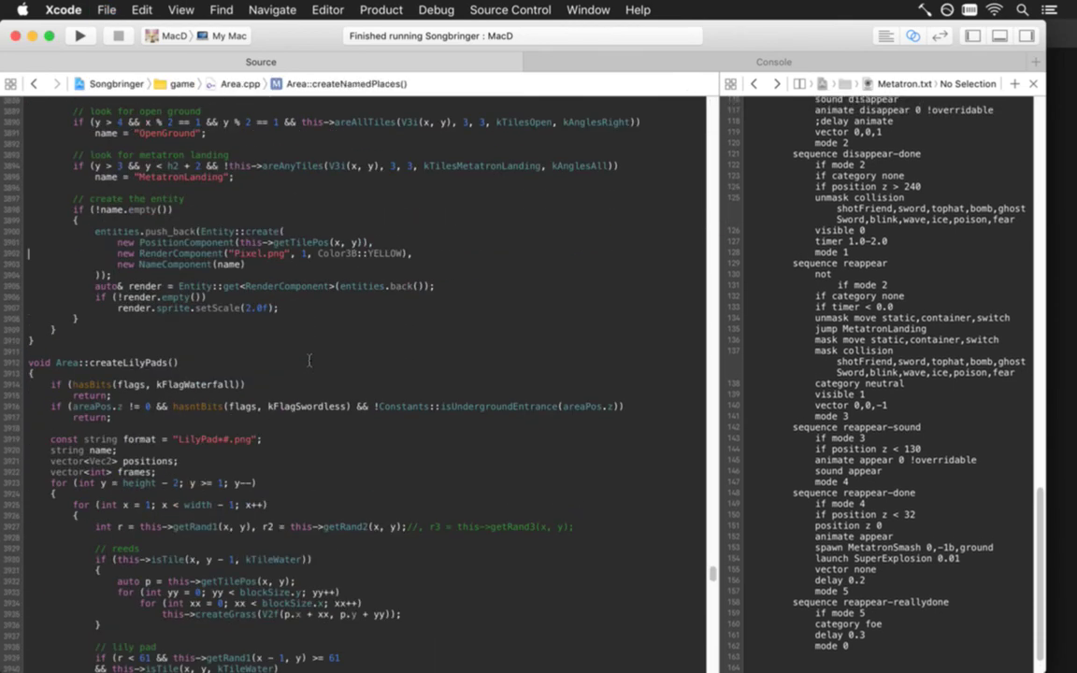
key(Right)
key(Right)
key(super+slash)
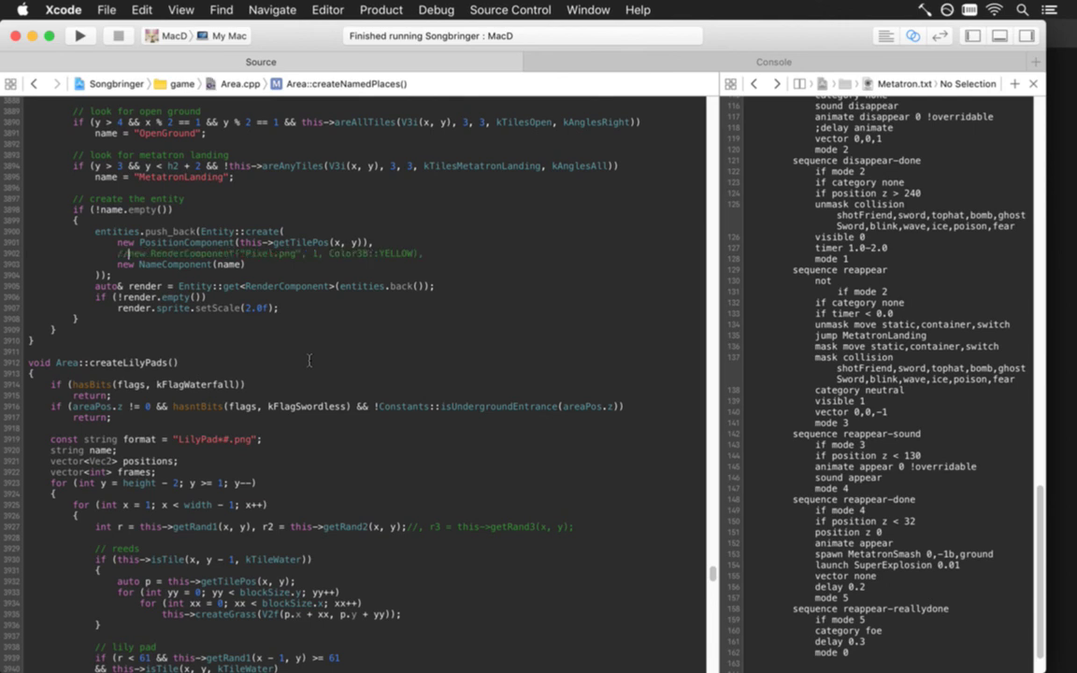
key(super+r)
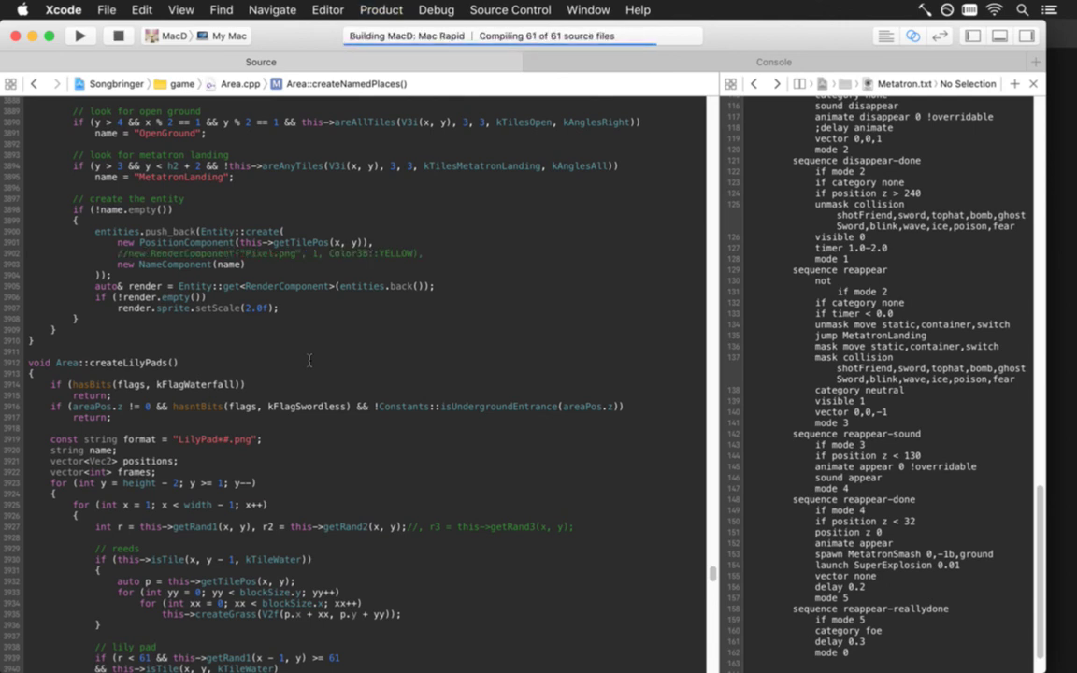
- Switch to Terminal, close the outdated diff, regenerate it with d to review the current code changes, and close it
key(super+Tab)
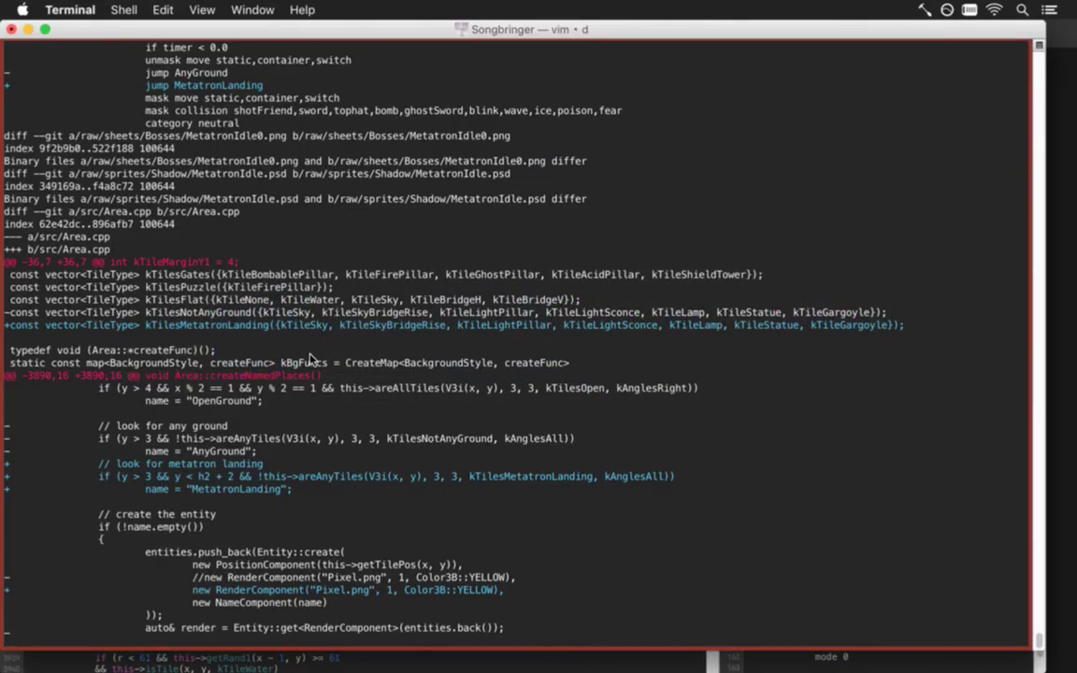
text(:)
key(Return)
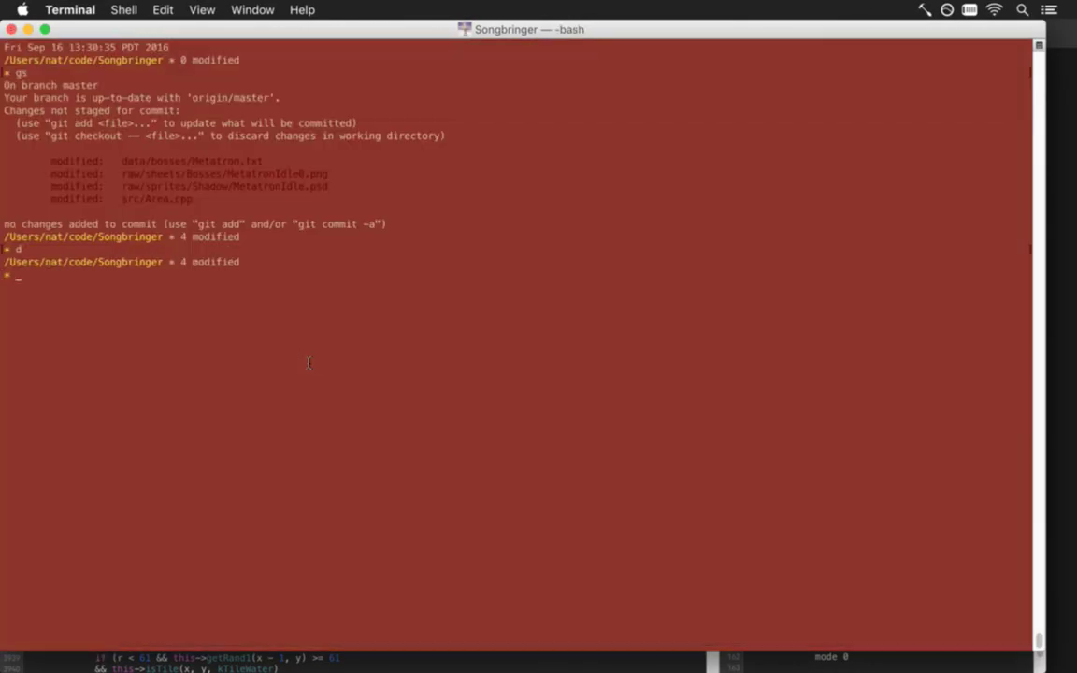
text(d)
key(Return)
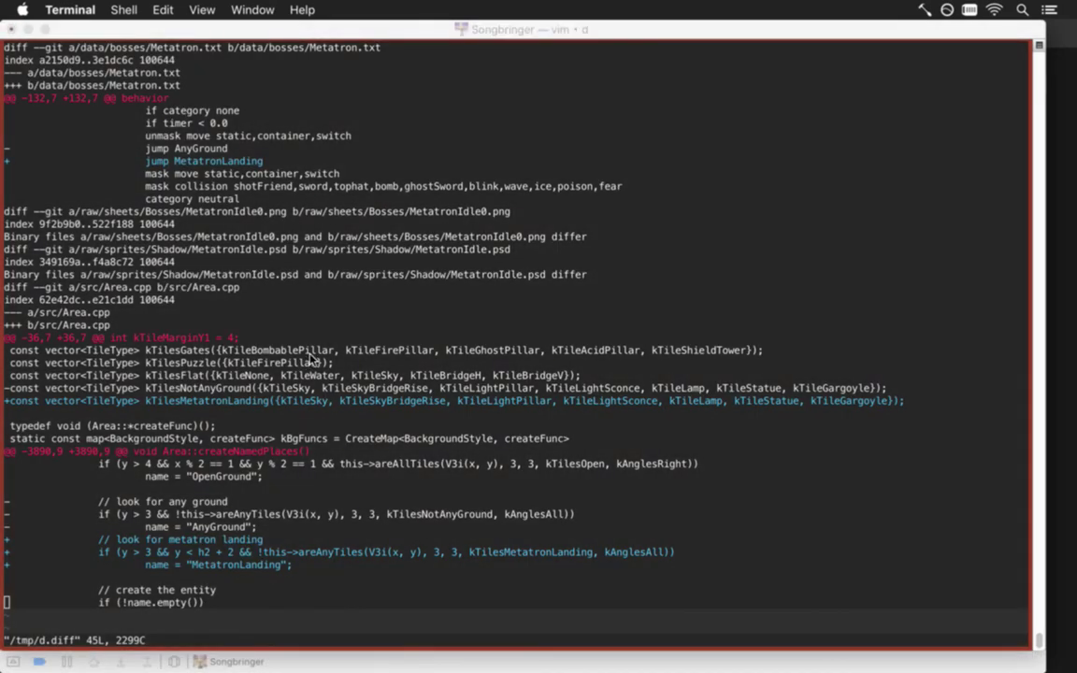
text(:q)
key(Return)
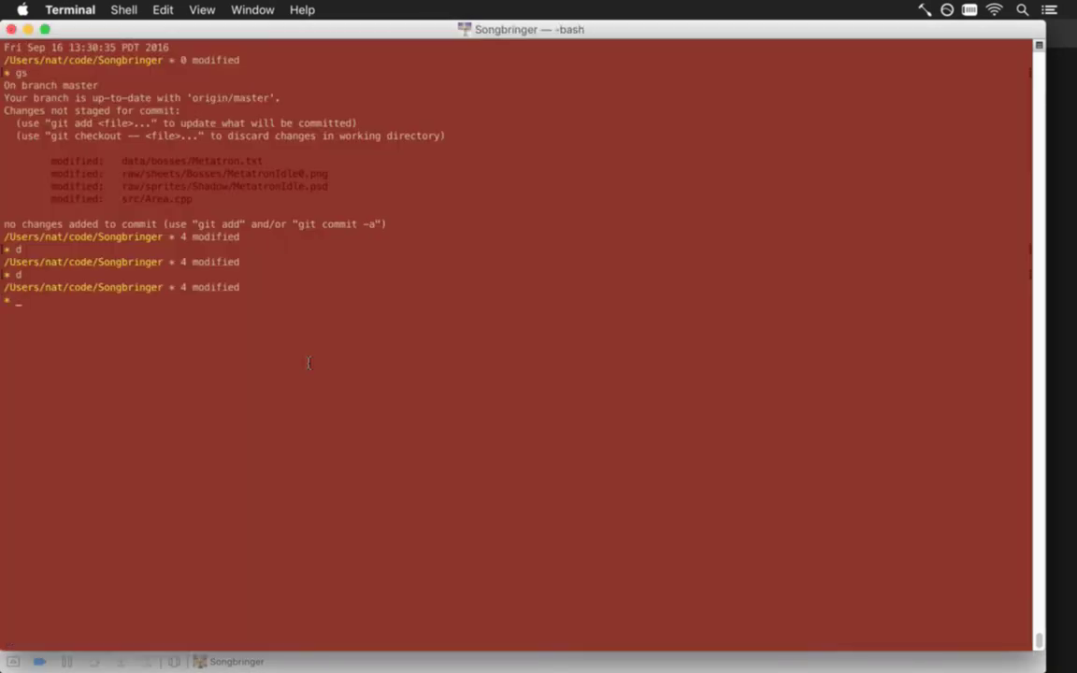
- Commit all modified files using gc with the message "metatronlanding" and push the commit with gp
text(ci)
key(Return)
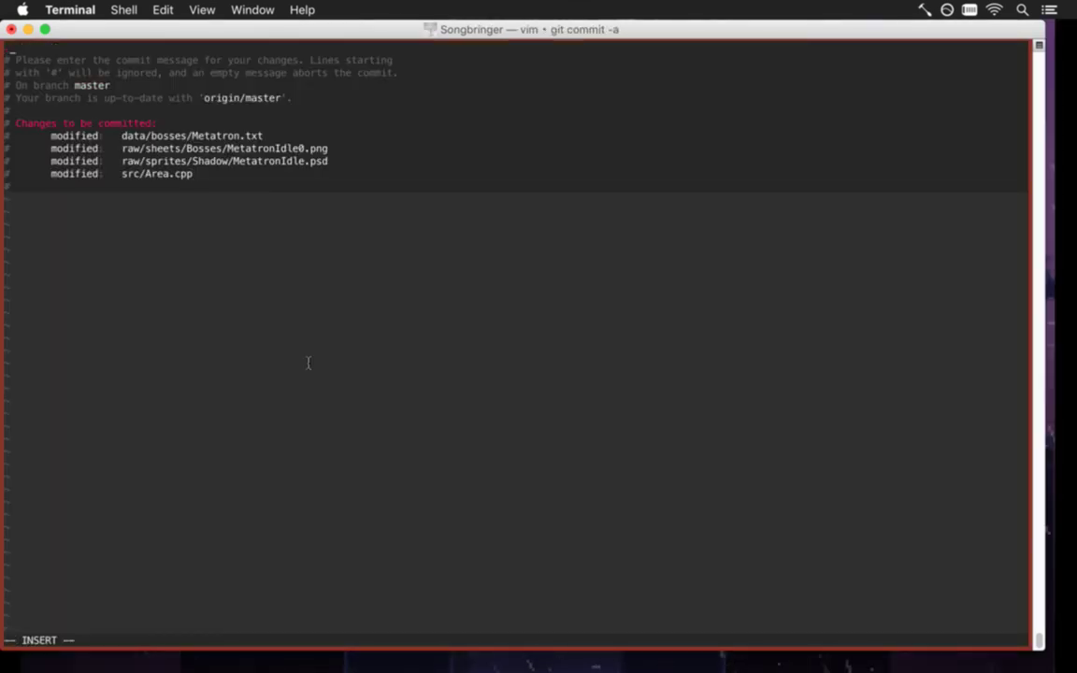
text(betttronland)
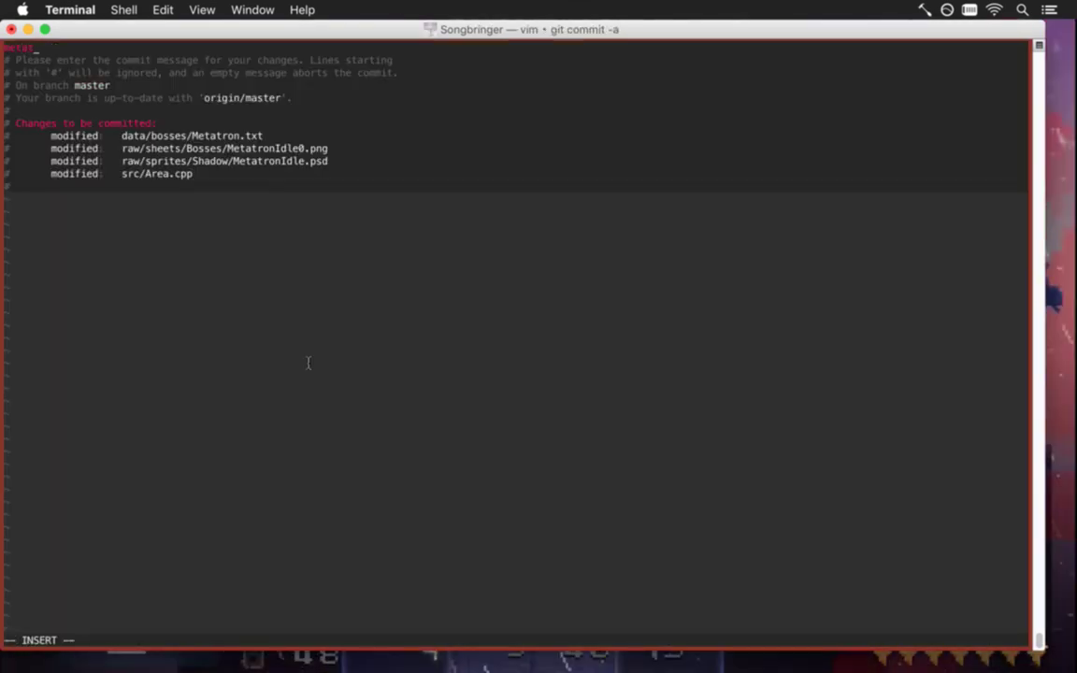
text(ing)
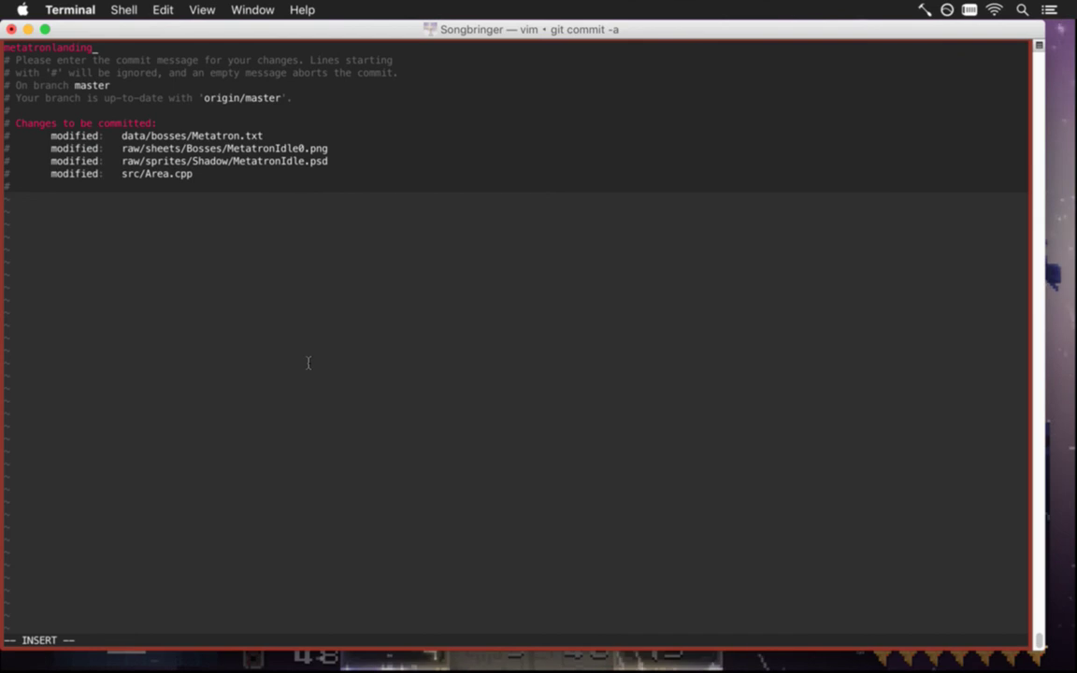
key(Escape)
text(:wq)
key(Return)
text(gp)
key(Return)
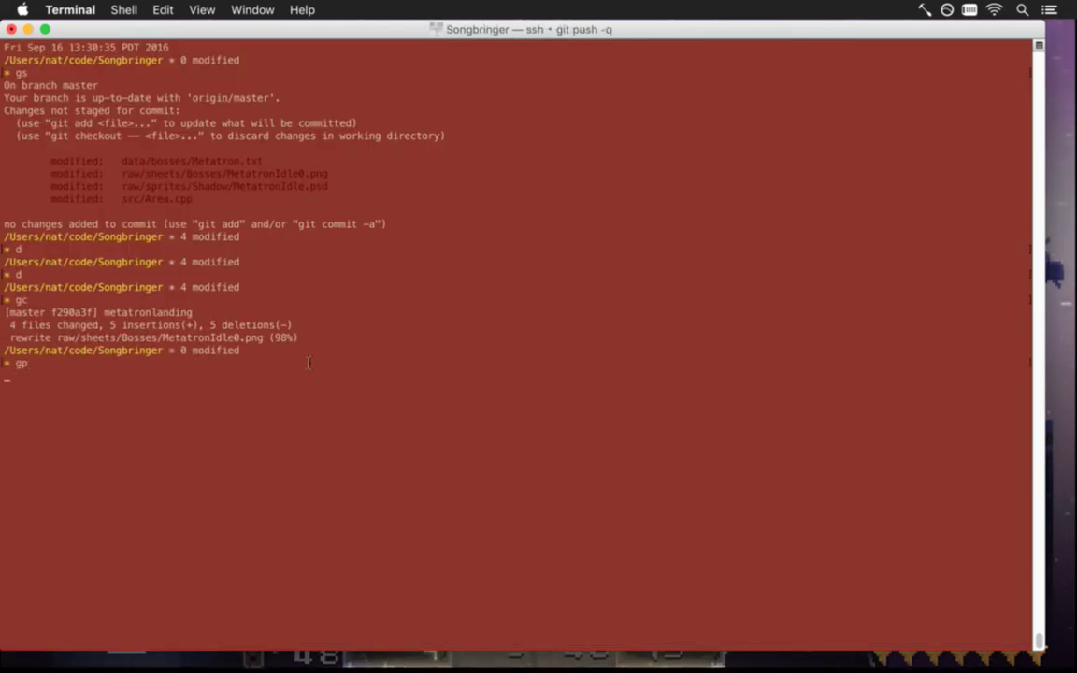
- Switch to the running game, fight the Metatron boss to check its landings without the yellow place markers, and quit the game
click(311, 362)
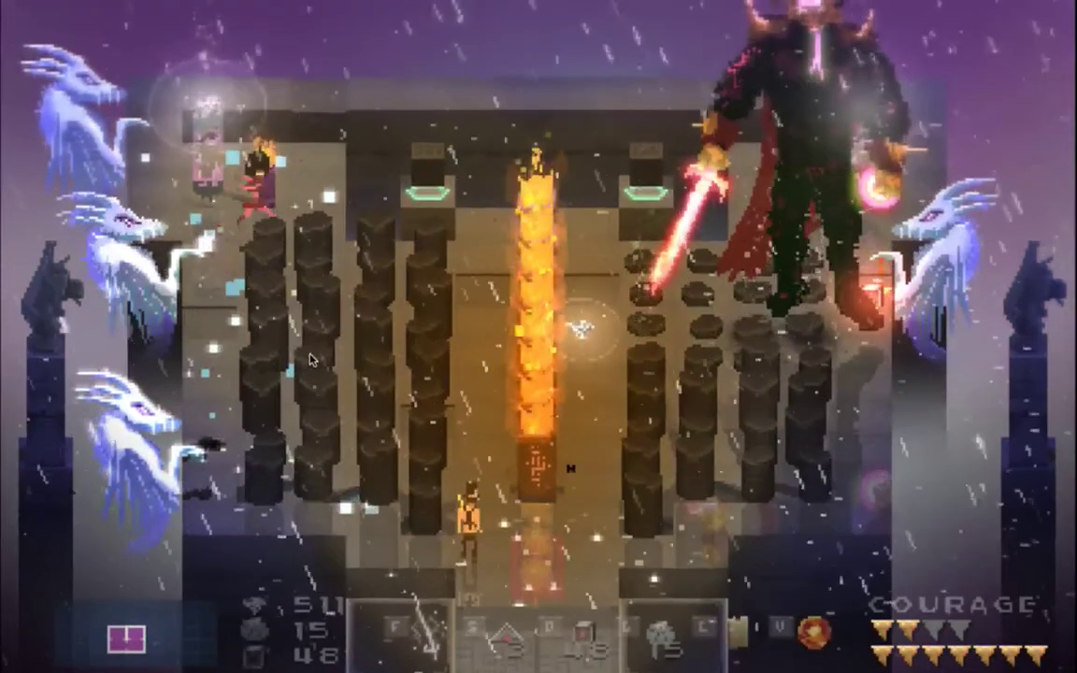
key(Right)
key(Down)
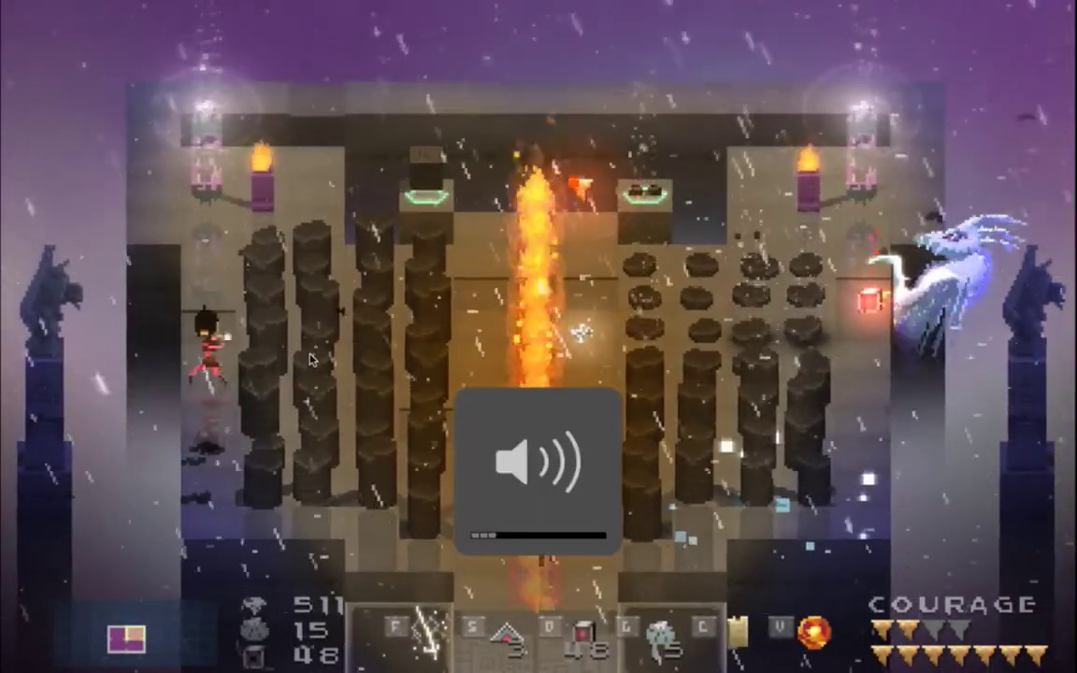
key(Down)
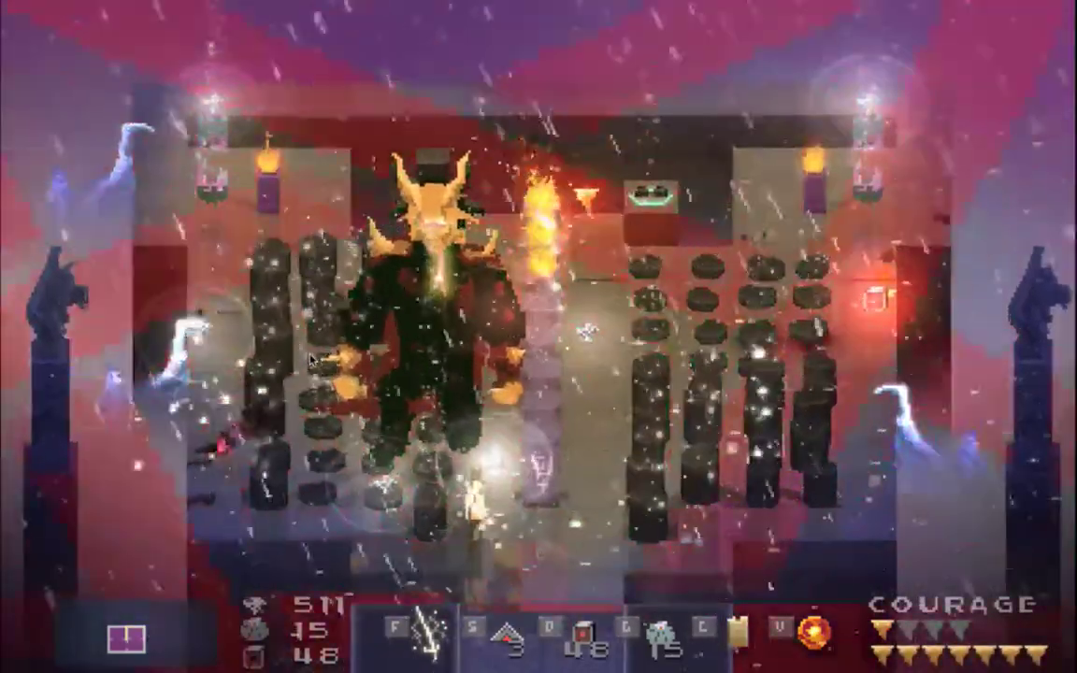
key(Up)
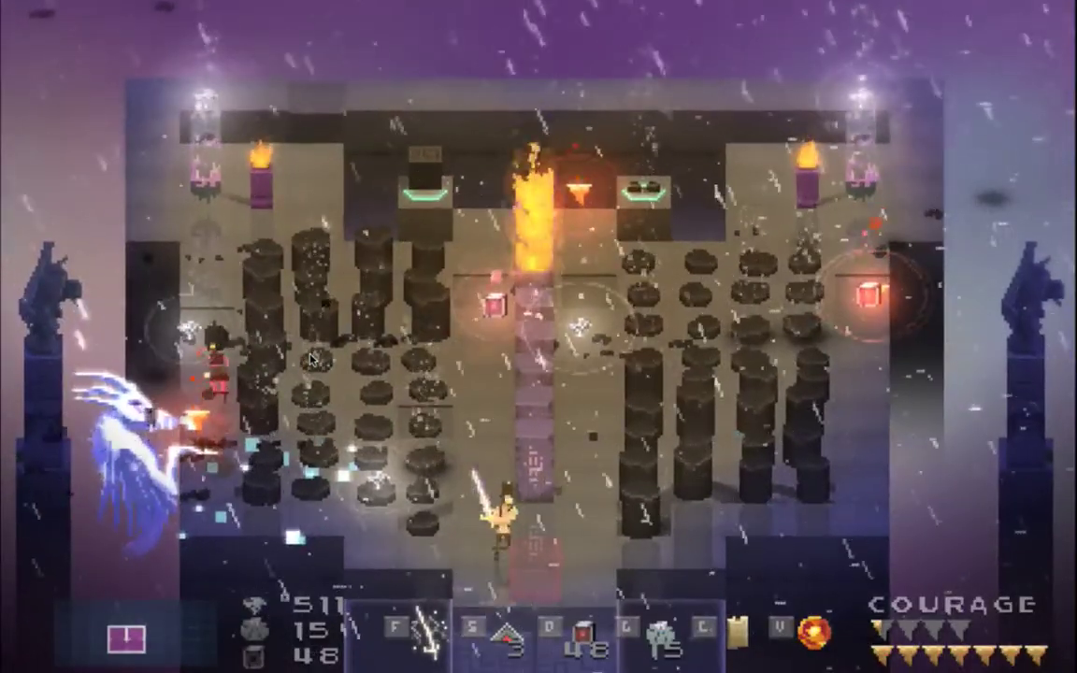
key(Right)
key(f)
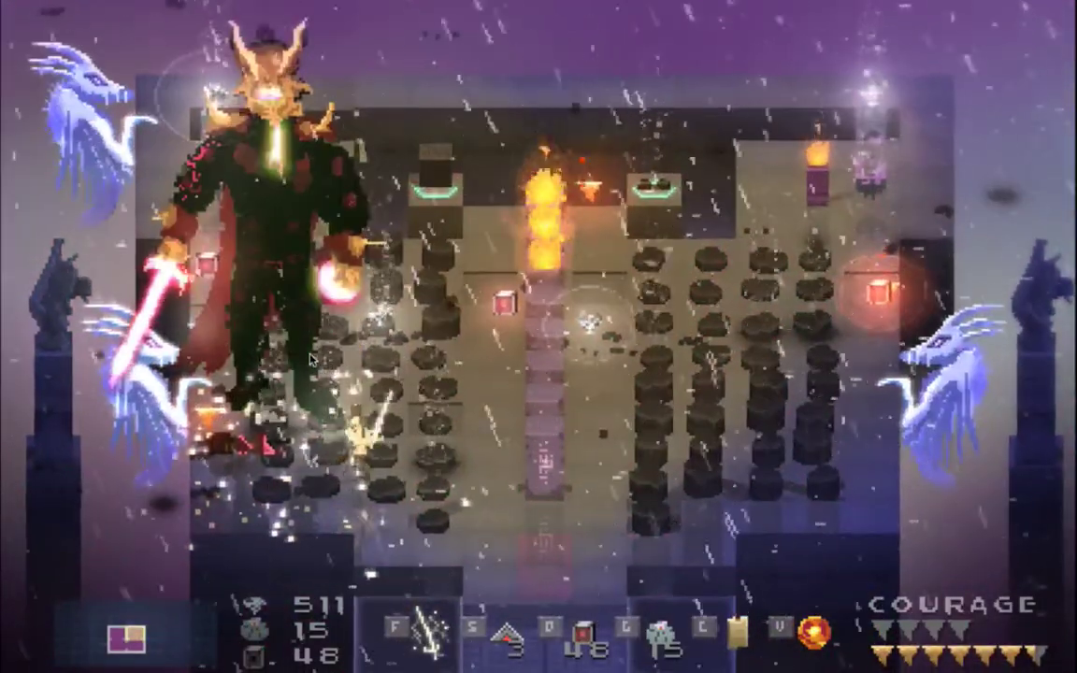
key(f)
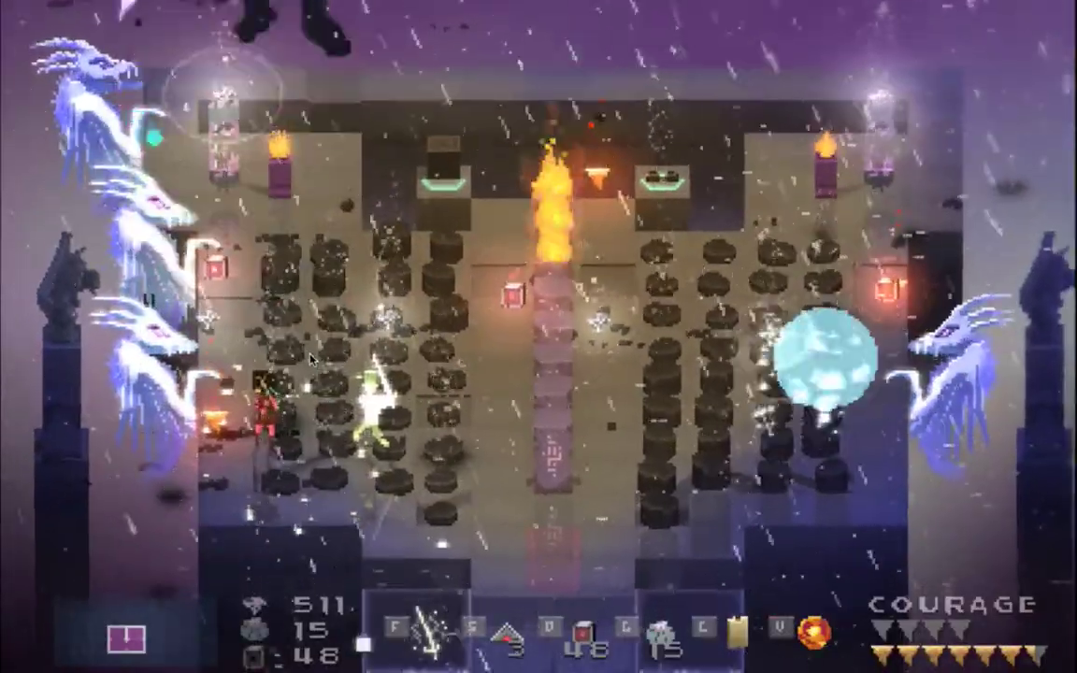
key(Right)
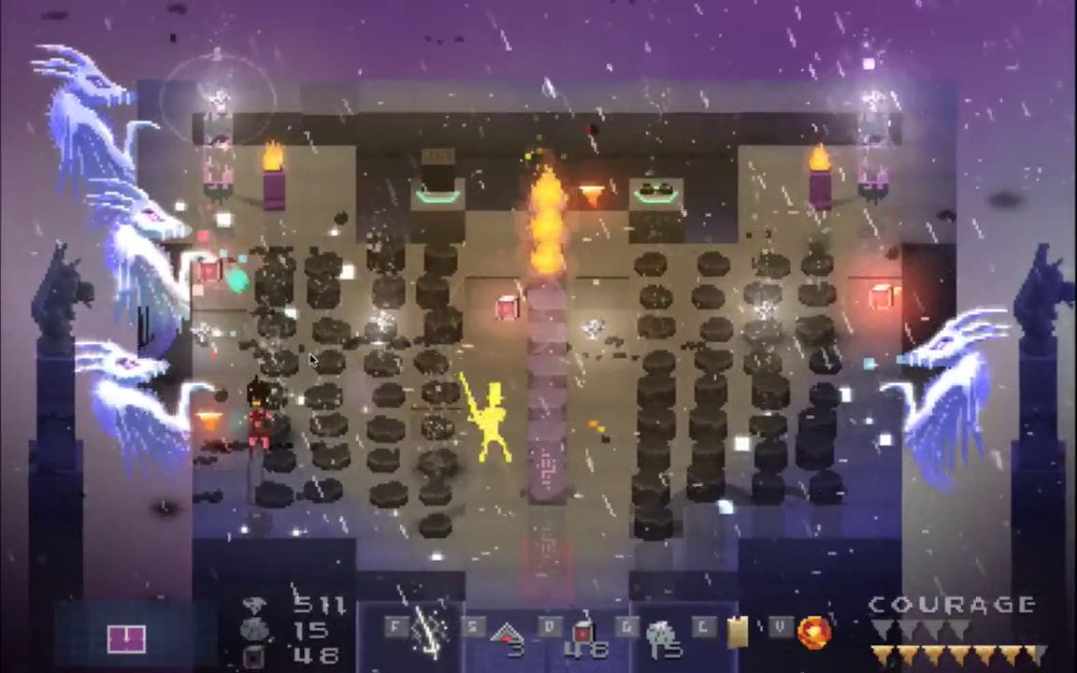
key(Up)
key(f)
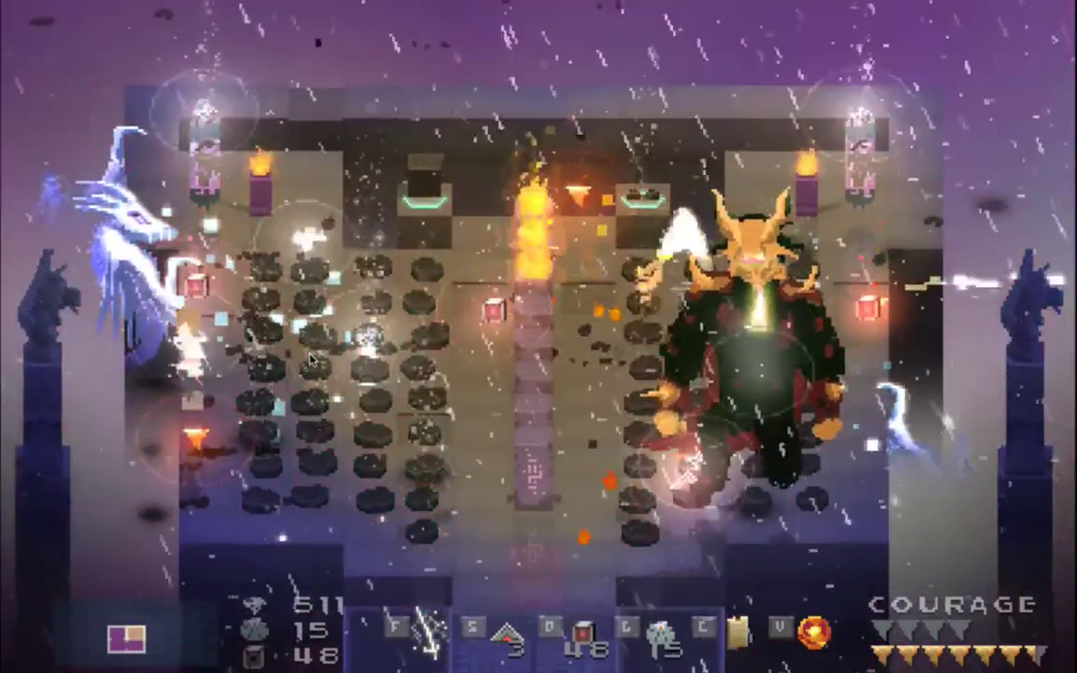
key(Right)
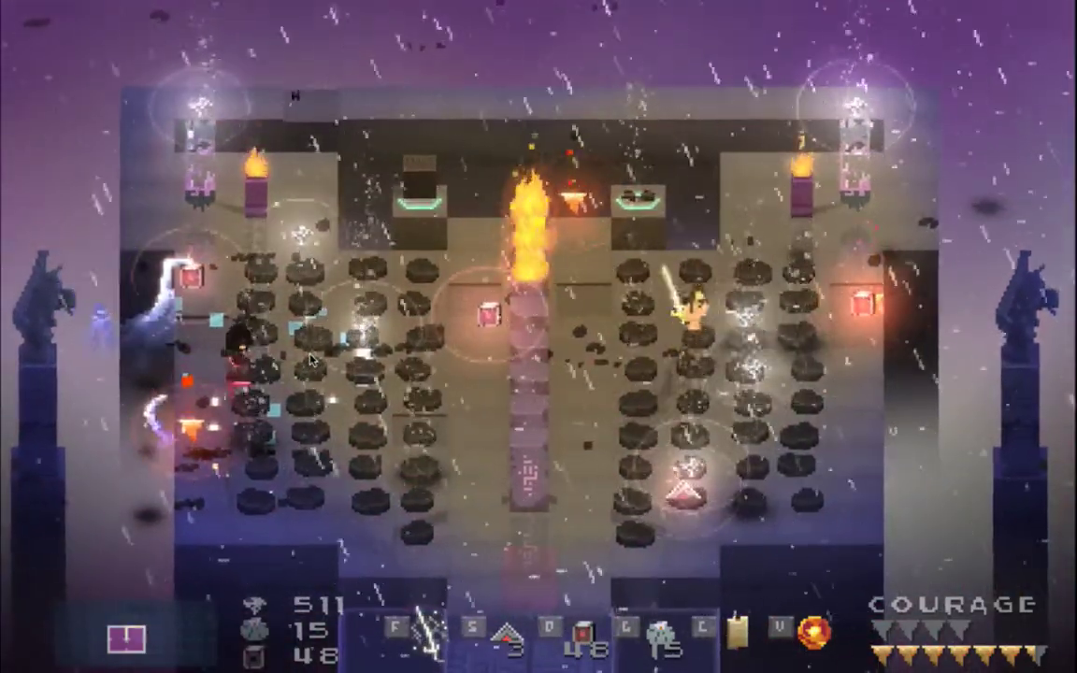
key(Left)
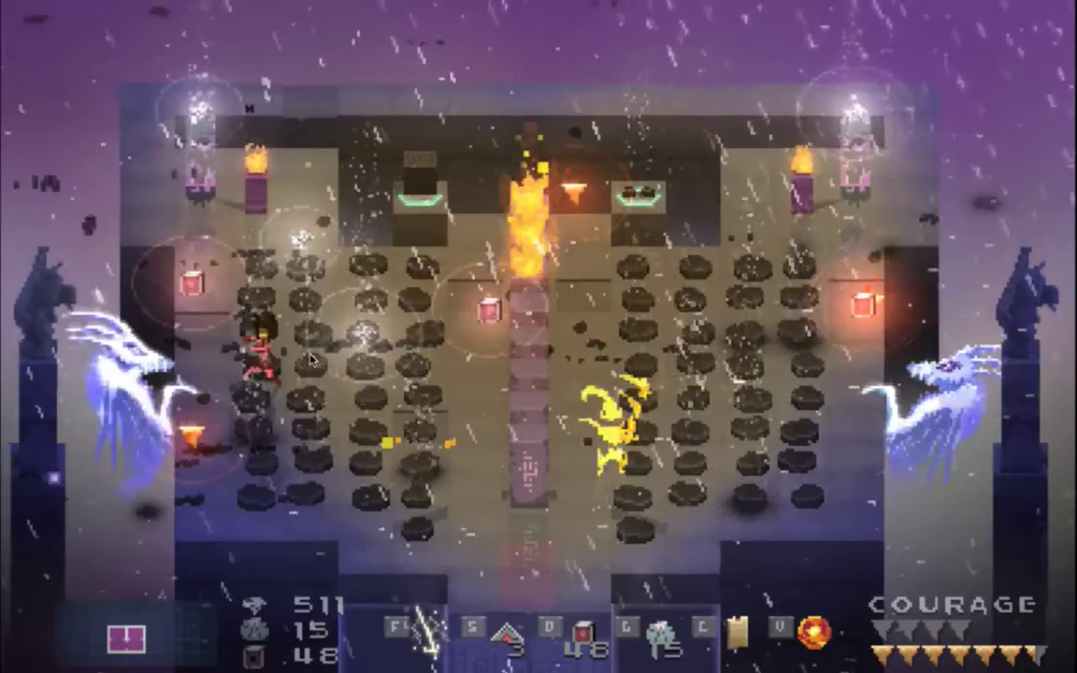
key(Left)
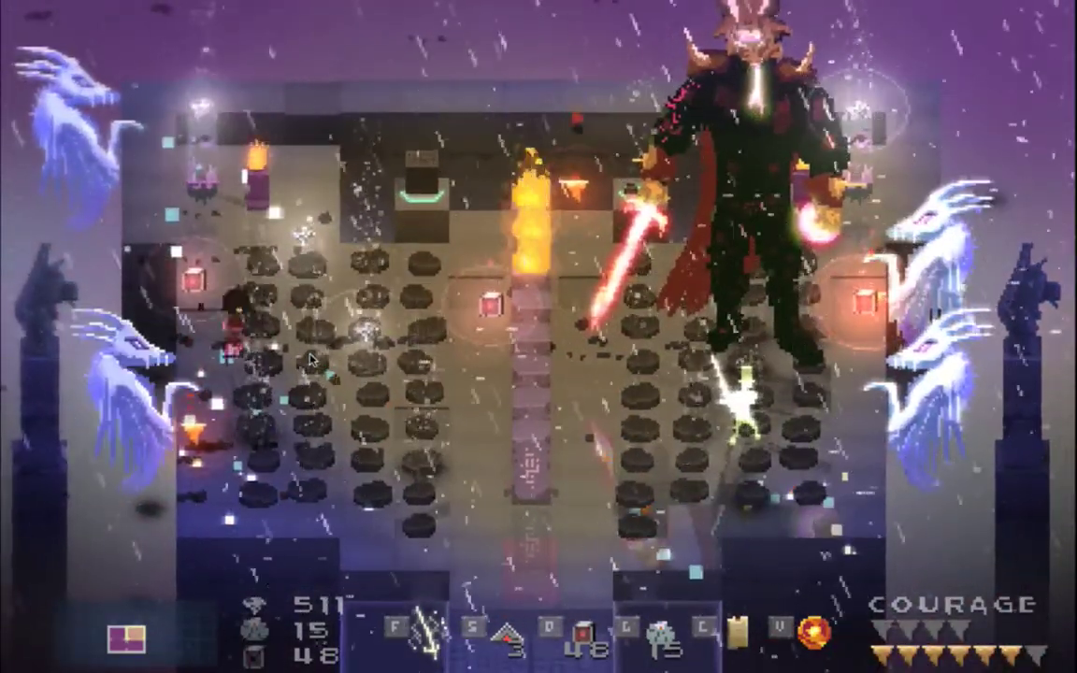
key(Right)
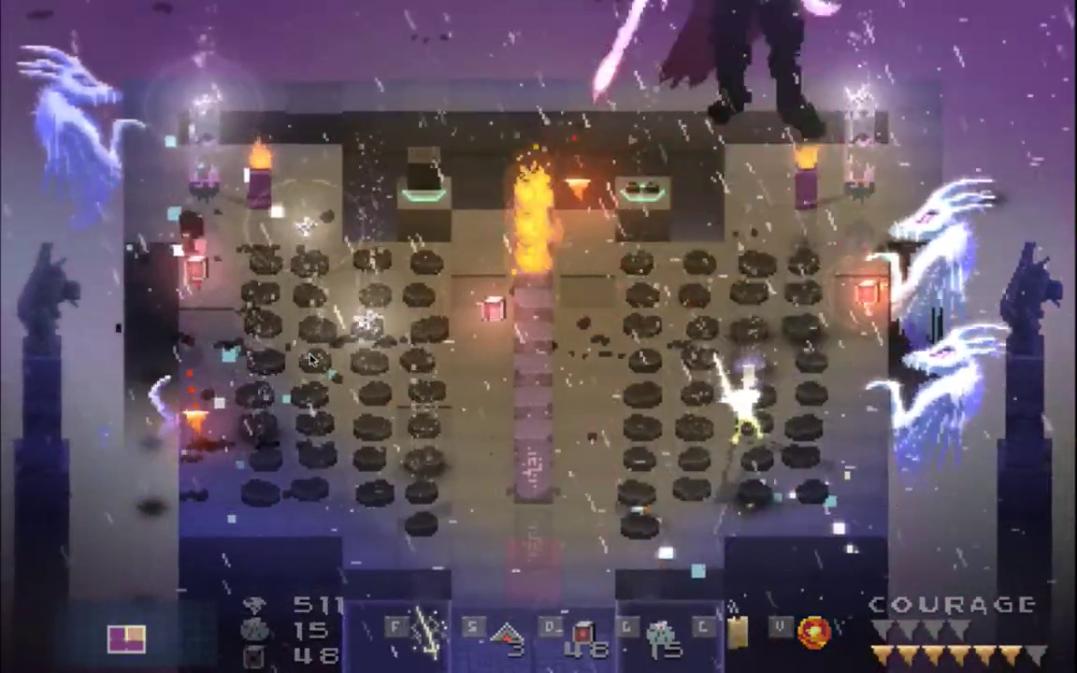
key(super+q)
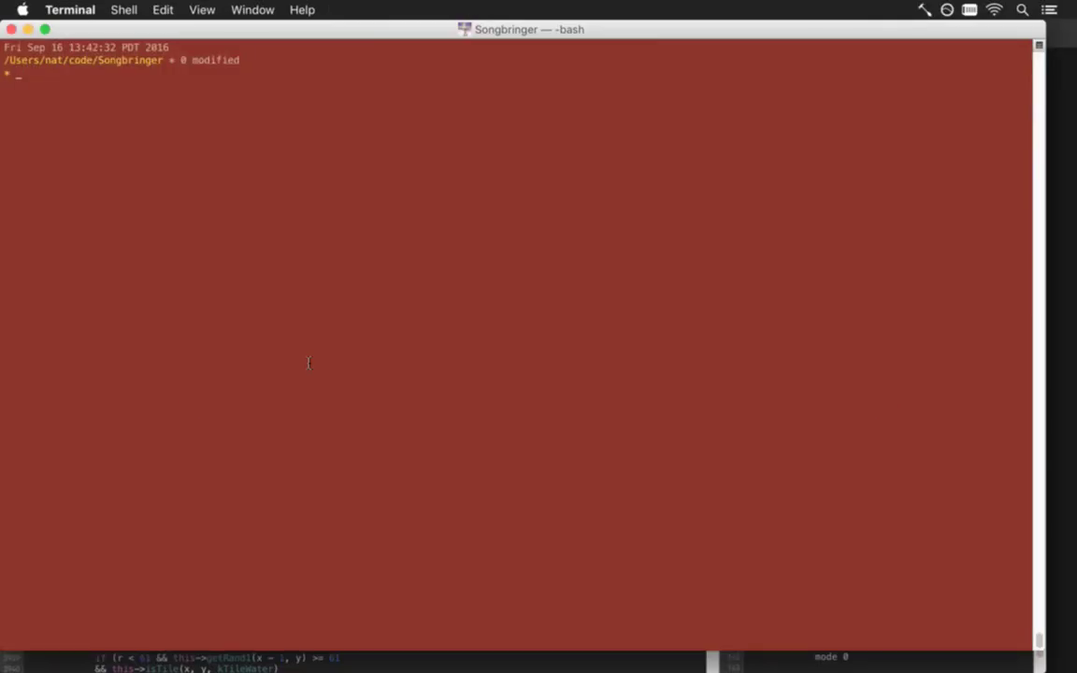
- Switch to Photoshop, sample the crimson of the arm marks, and pencil a small glyph-like mark on the chest in Layer 15
key(super+Tab)
key(super+Tab)
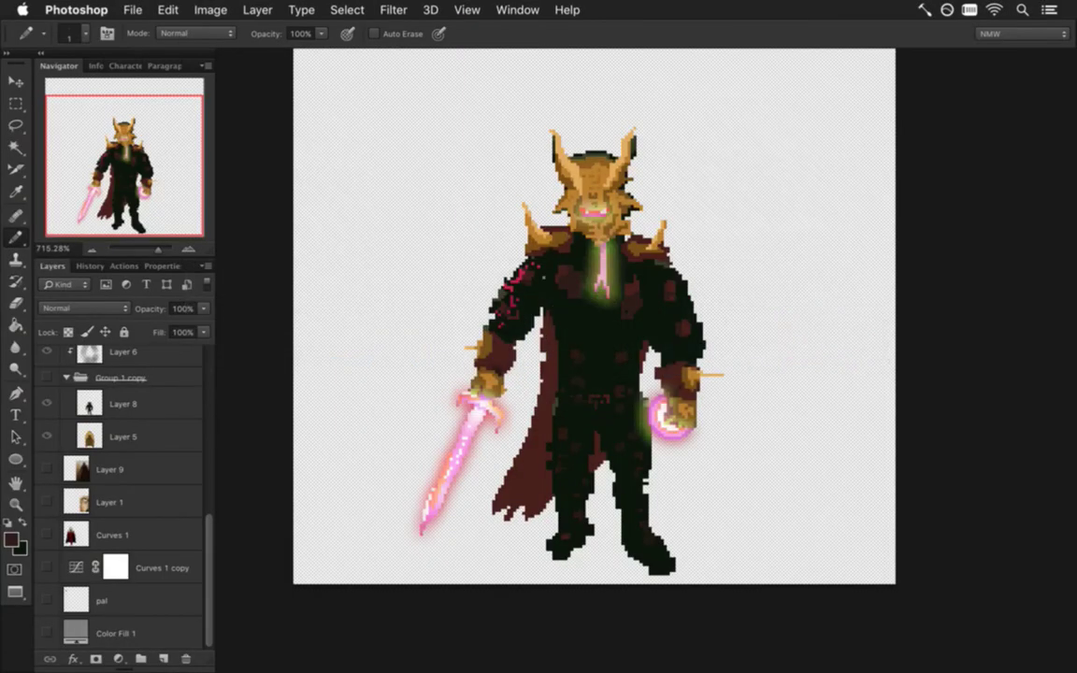
drag(210, 549, 203, 401)
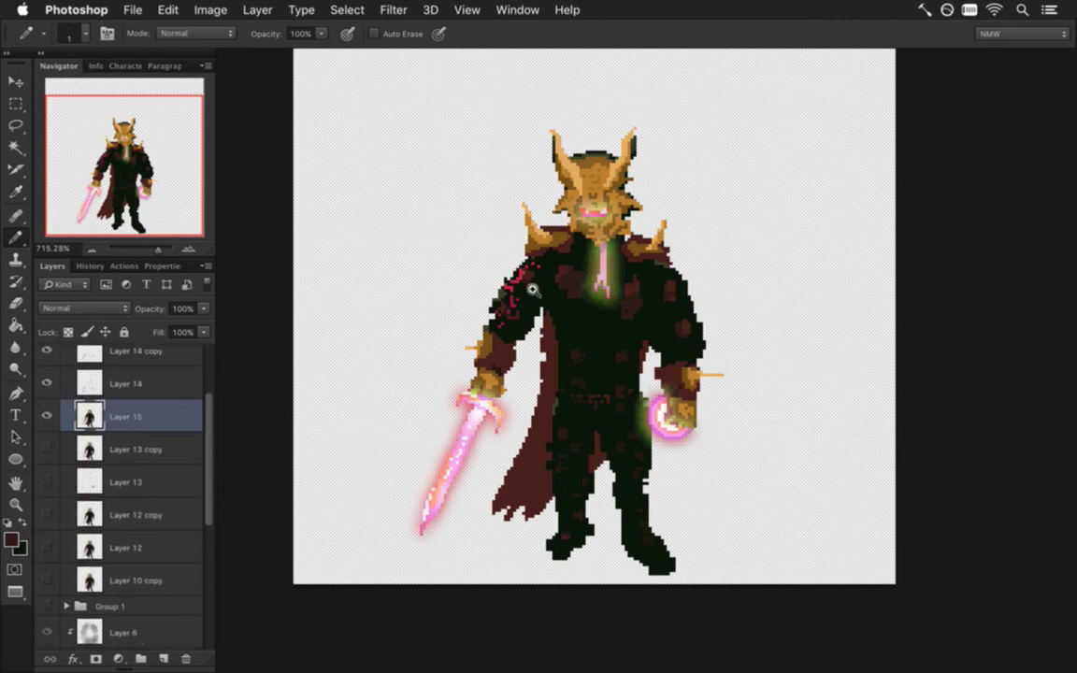
scroll(525, 284, up, 3)
key(i)
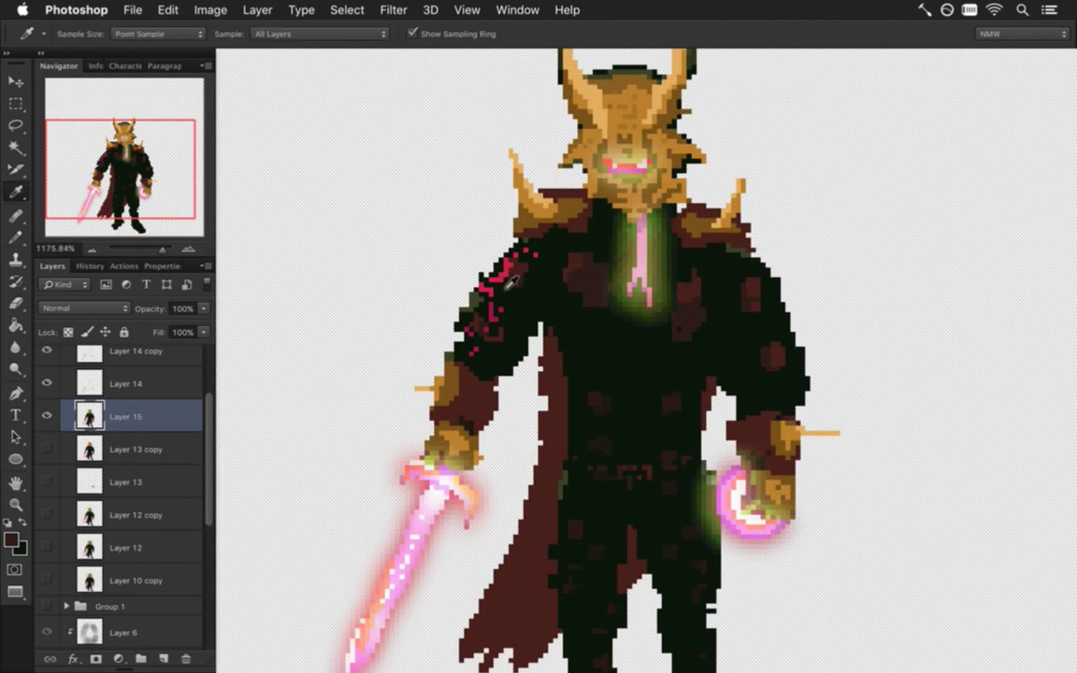
click(509, 286)
key(b)
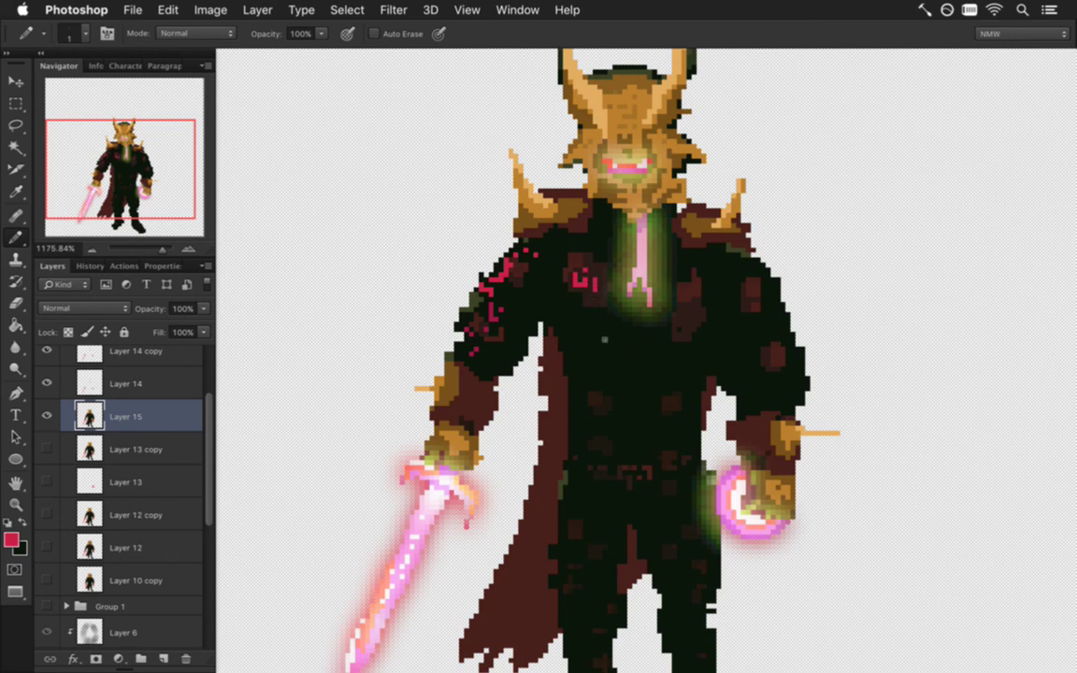
- Temporarily hide Layer 14 and Layer 14 copy to sample the sword's pure red, and shade the chest mark with red and darker crimson pixels
key(i)
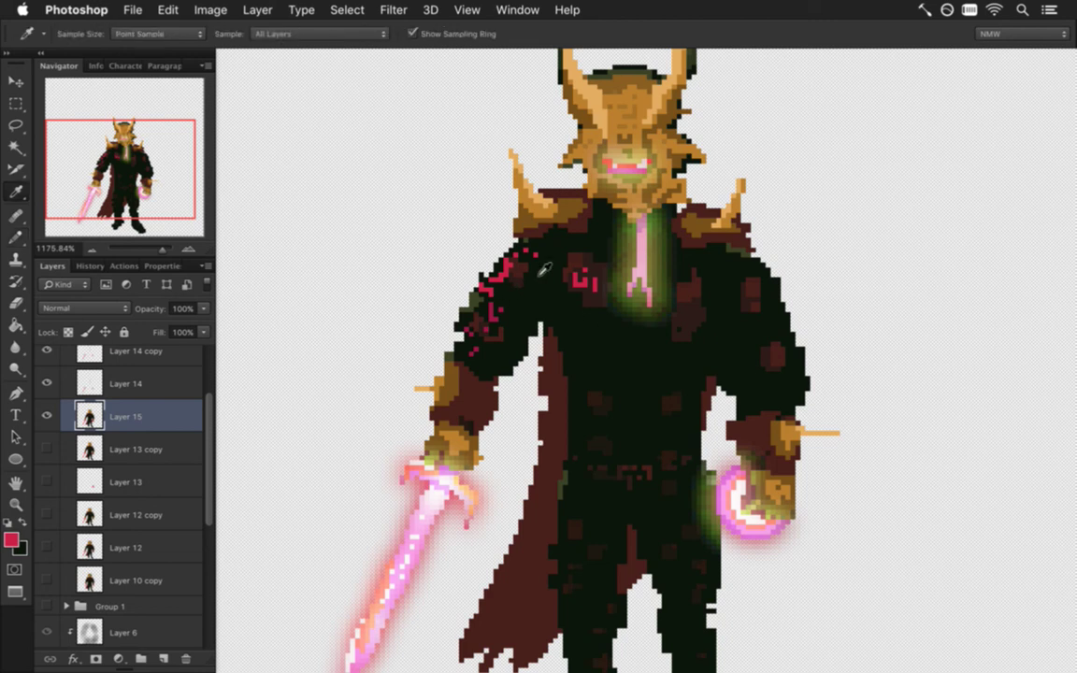
click(46, 383)
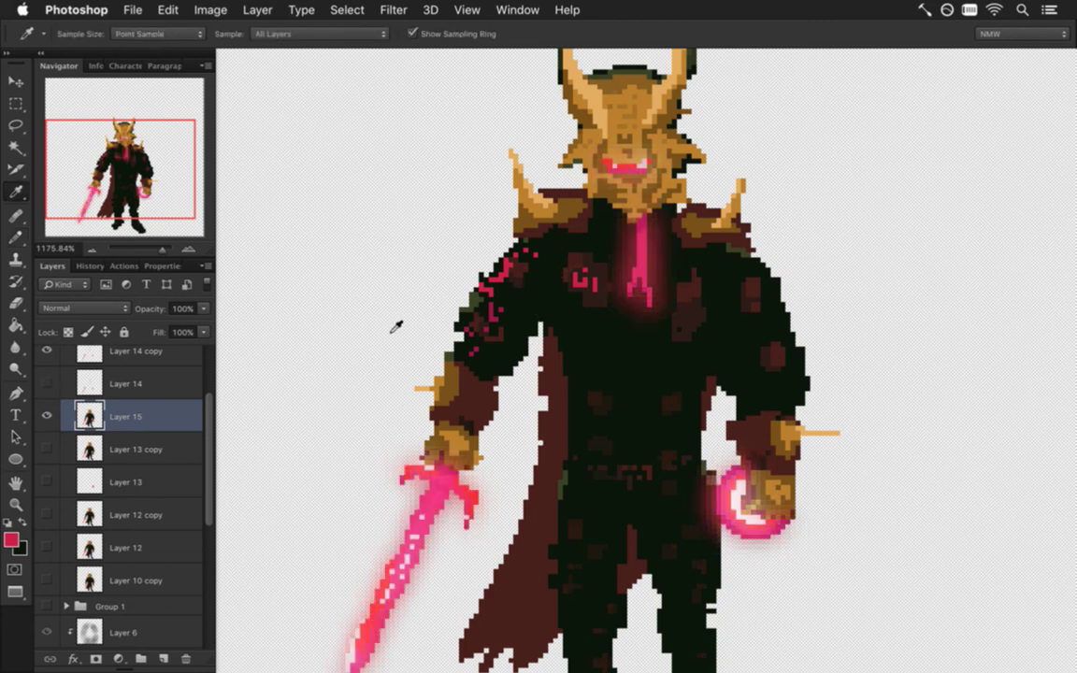
click(49, 349)
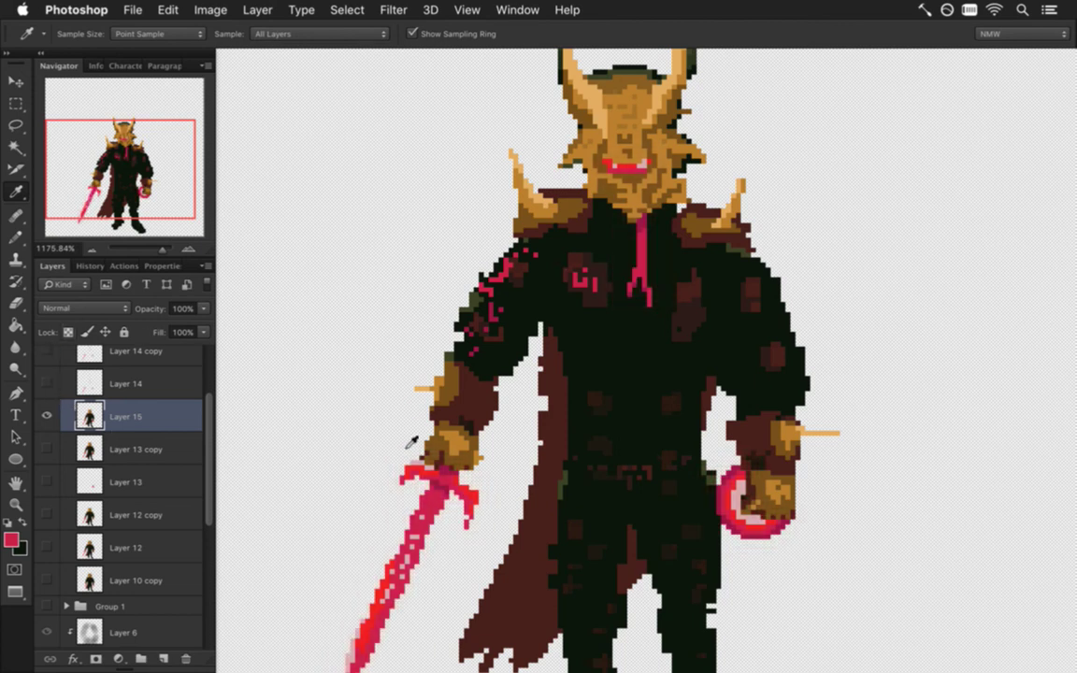
click(374, 425)
key(b)
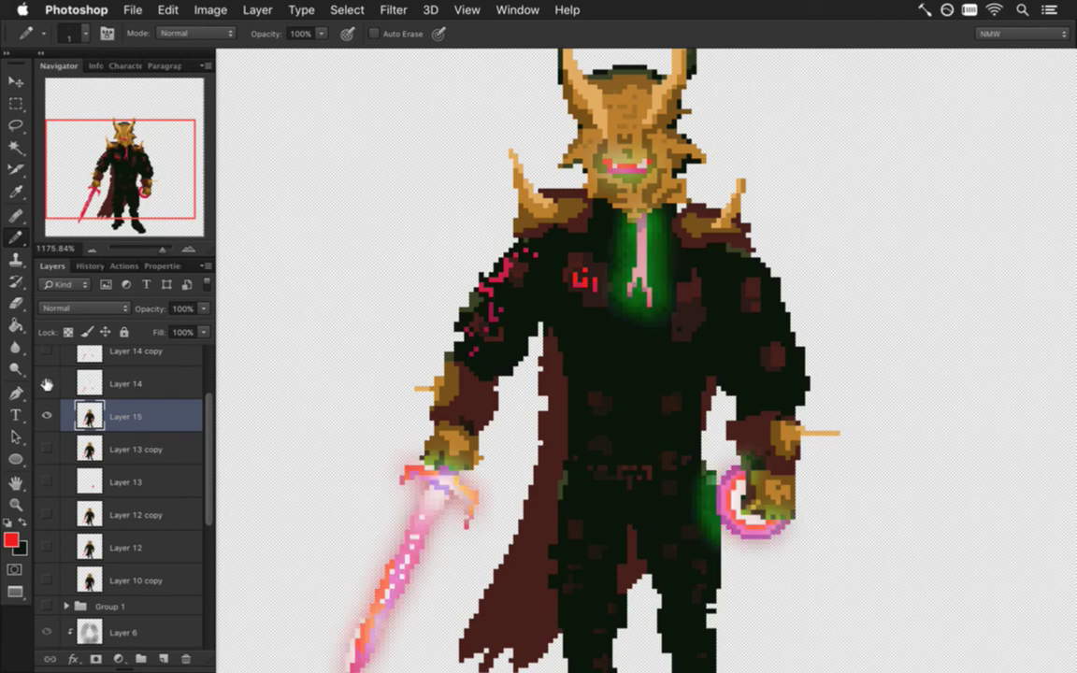
drag(47, 349, 47, 382)
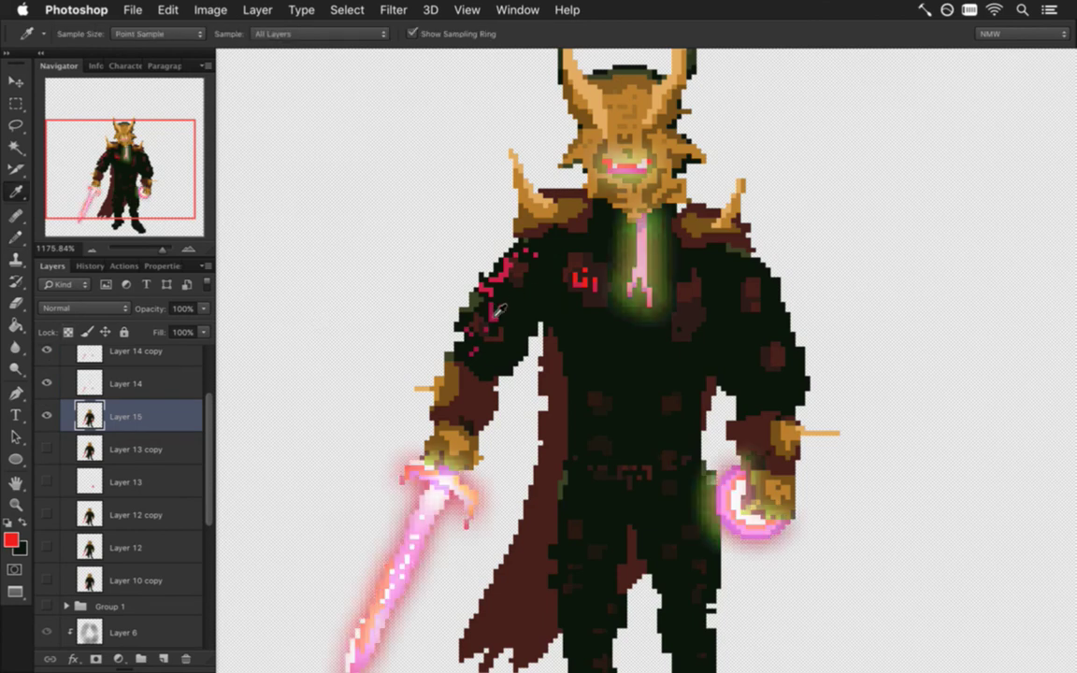
alt+click(447, 285)
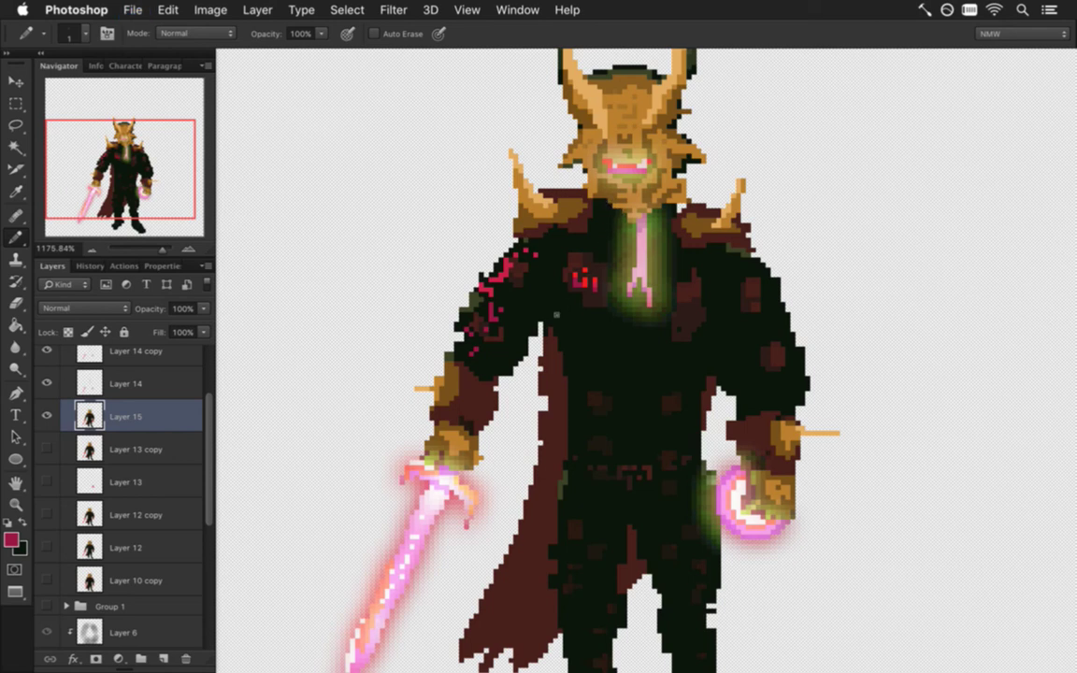
- Export the sprite for web as a PNG-24 named MetatronIdle0.png in the Bosses folder, replacing the existing file
key(super+alt+shift+s)
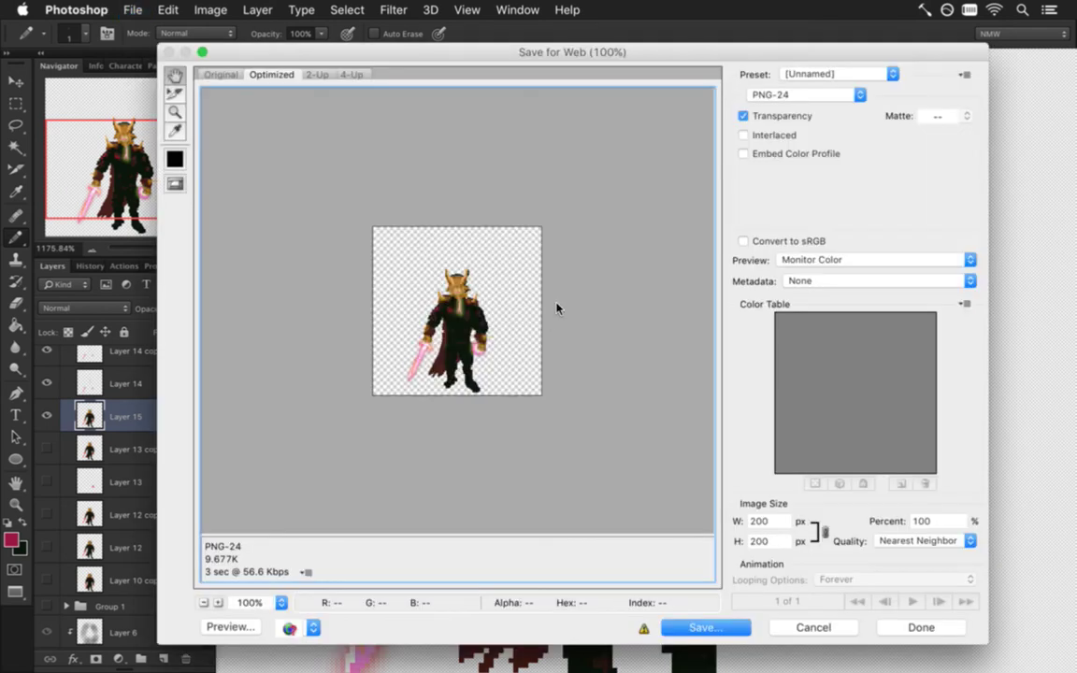
key(Return)
text(0)
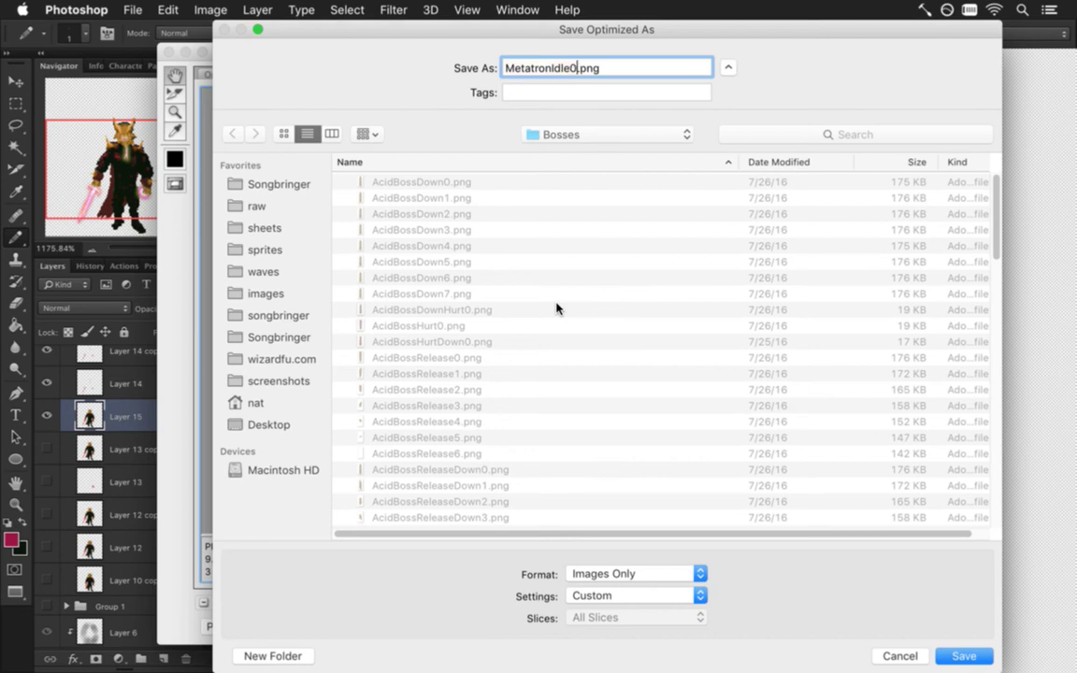
key(Return)
key(Return)
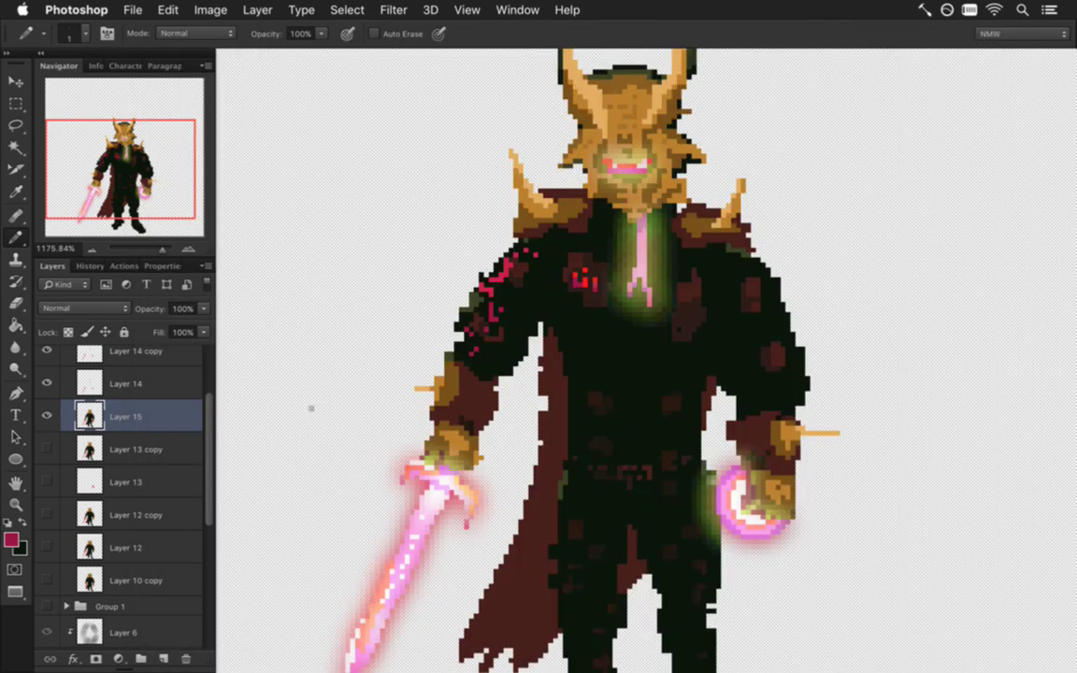
- Show the gray Color Fill 1 layer behind the Metatron sprite
scroll(367, 295, down, 3)
drag(360, 270, 423, 342)
drag(209, 443, 212, 460)
scroll(209, 465, down, 5)
click(46, 626)
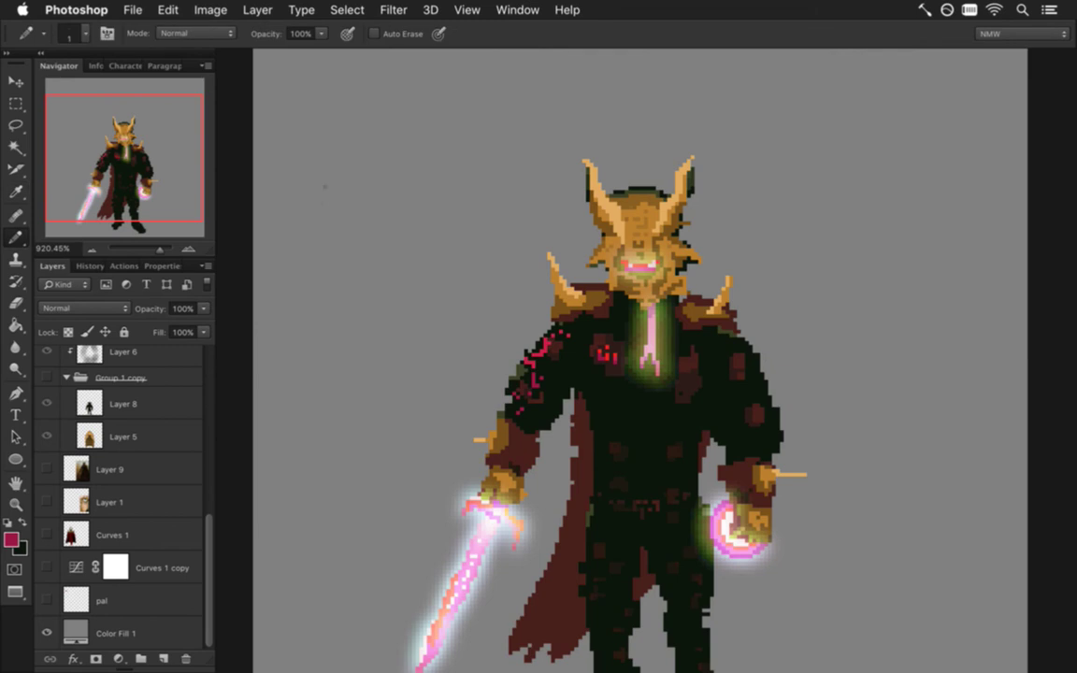
- Pencil the words HELL YUS in crimson on the gray background beside the boss's head in Layer 15
drag(313, 131, 313, 207)
drag(304, 165, 346, 165)
drag(348, 111, 348, 204)
drag(365, 136, 400, 191)
drag(417, 131, 447, 194)
mouse_move(465, 137)
mouse_down()
mouse_move(465, 183)
mouse_move(504, 182)
mouse_up()
drag(339, 229, 379, 269)
mouse_move(387, 229)
mouse_down()
mouse_move(381, 320)
mouse_move(411, 271)
mouse_move(414, 321)
mouse_move(441, 314)
mouse_move(455, 234)
mouse_move(500, 237)
mouse_move(502, 226)
mouse_move(498, 283)
mouse_move(467, 333)
mouse_up()
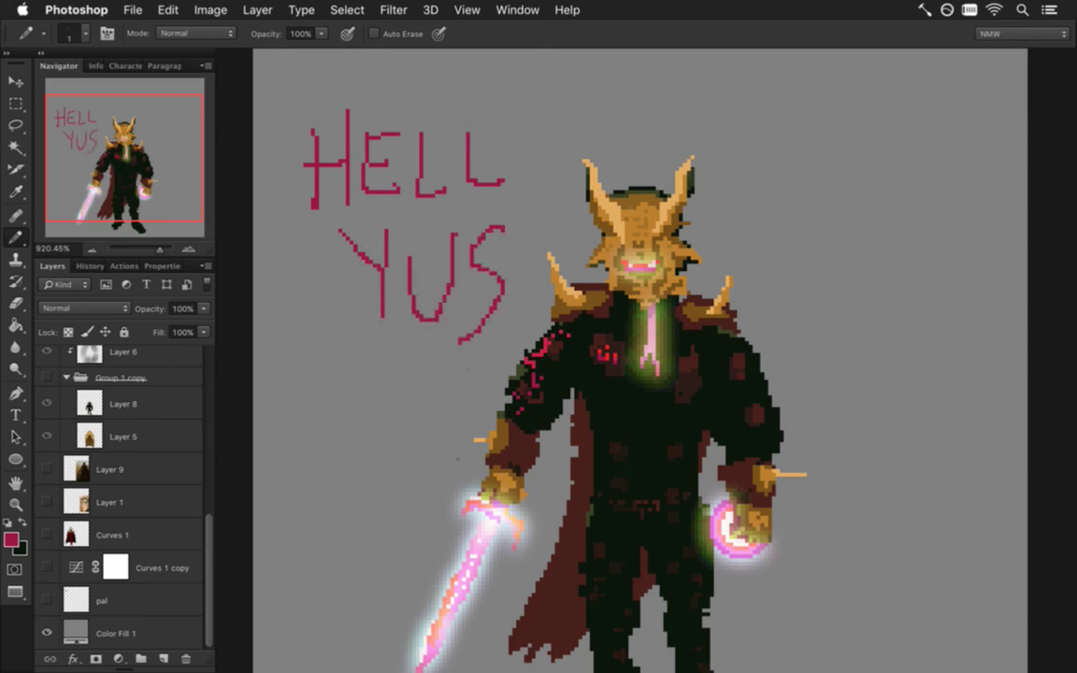
- Switch to Xcode, run the game to check the Metatron boss in its arena, and return to Photoshop
key(super+Tab)
key(super+Tab)
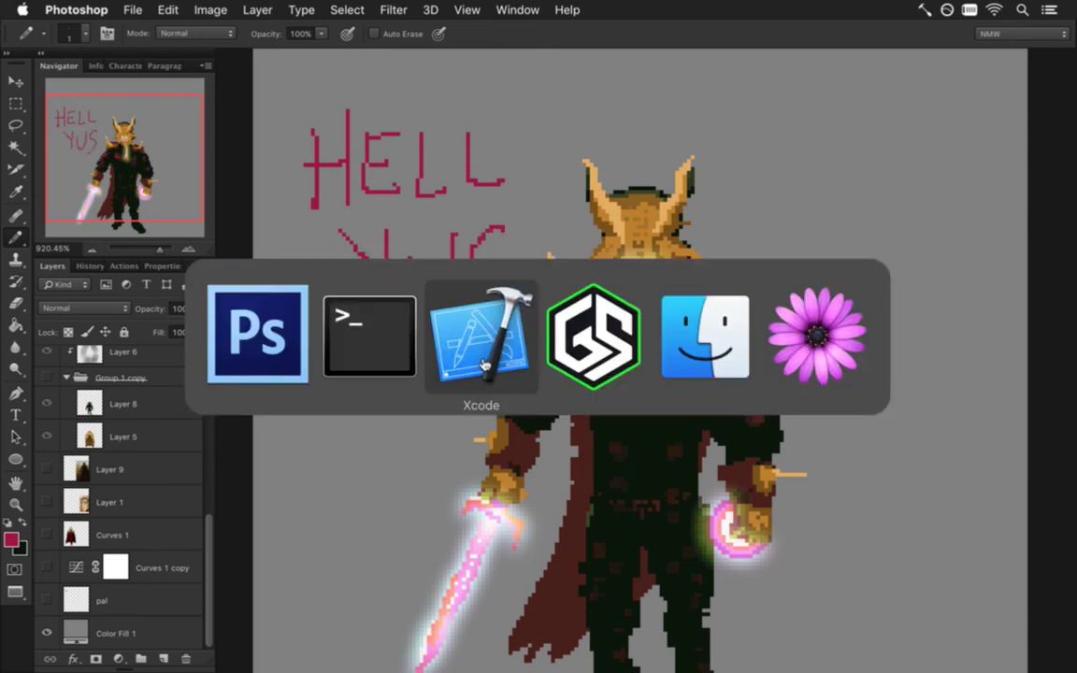
key(super+r)
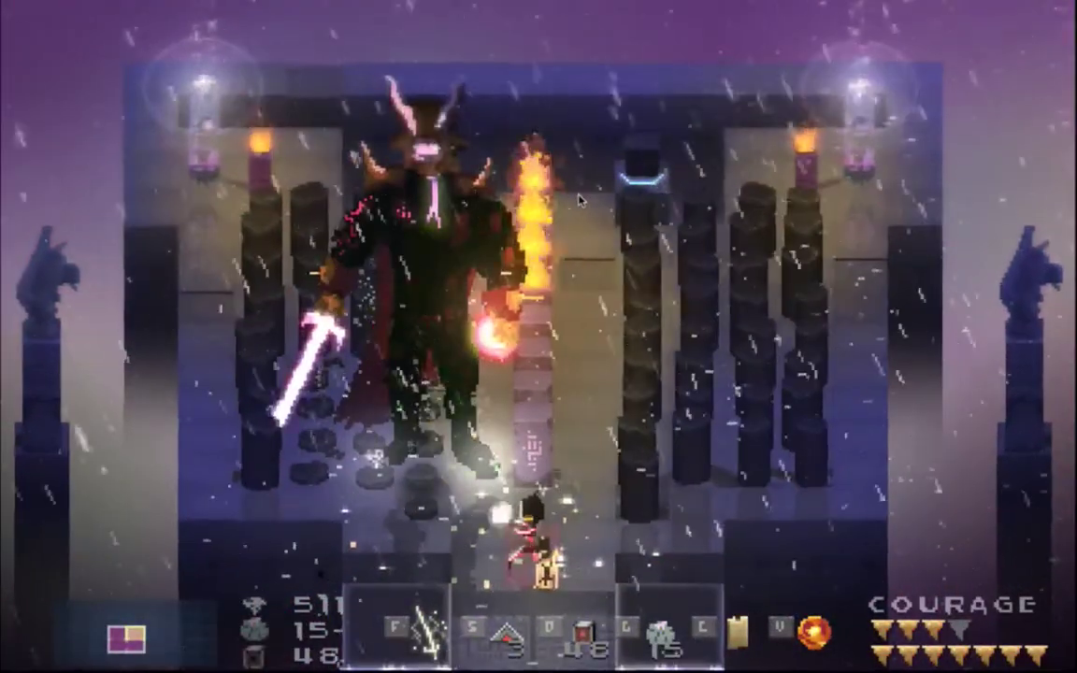
key(Up)
key(Right)
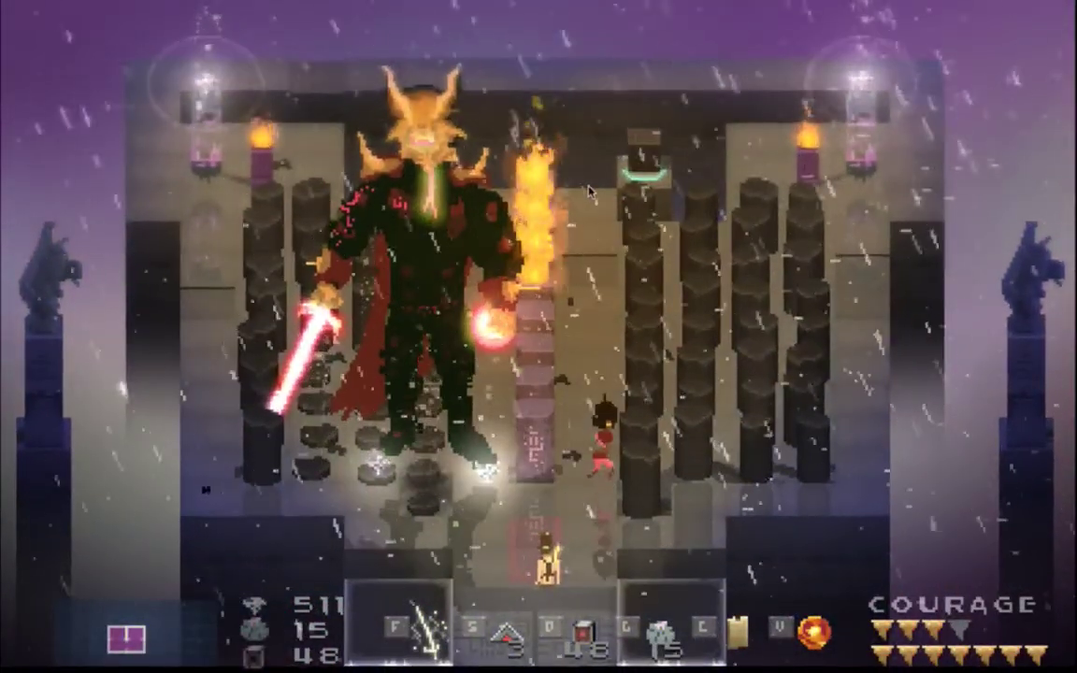
key(Up)
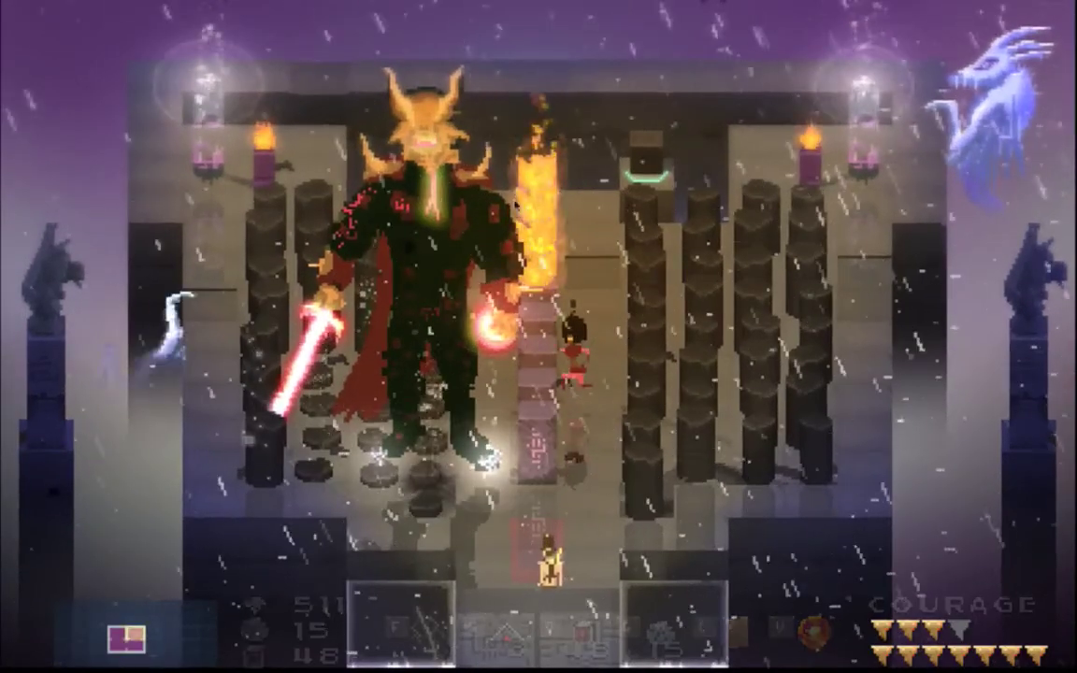
key(super+q)
key(super+Tab)
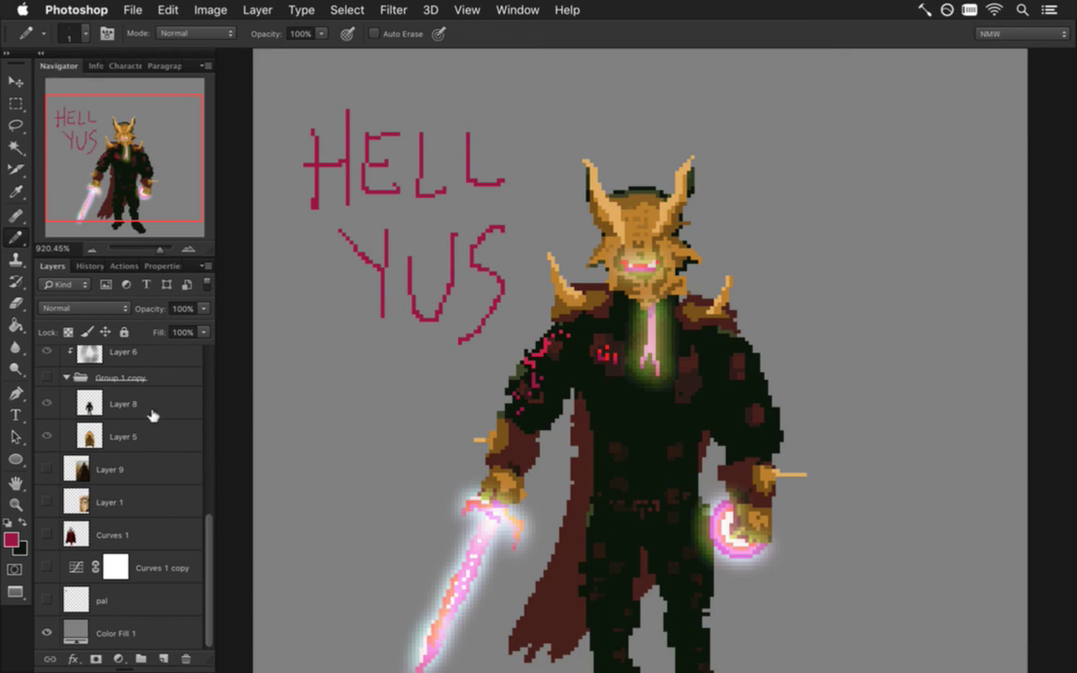
- Redraw the chest mark in Layer 15 with crimson pixels in place of its bright red ones
scroll(208, 516, up, 3)
drag(207, 516, 206, 437)
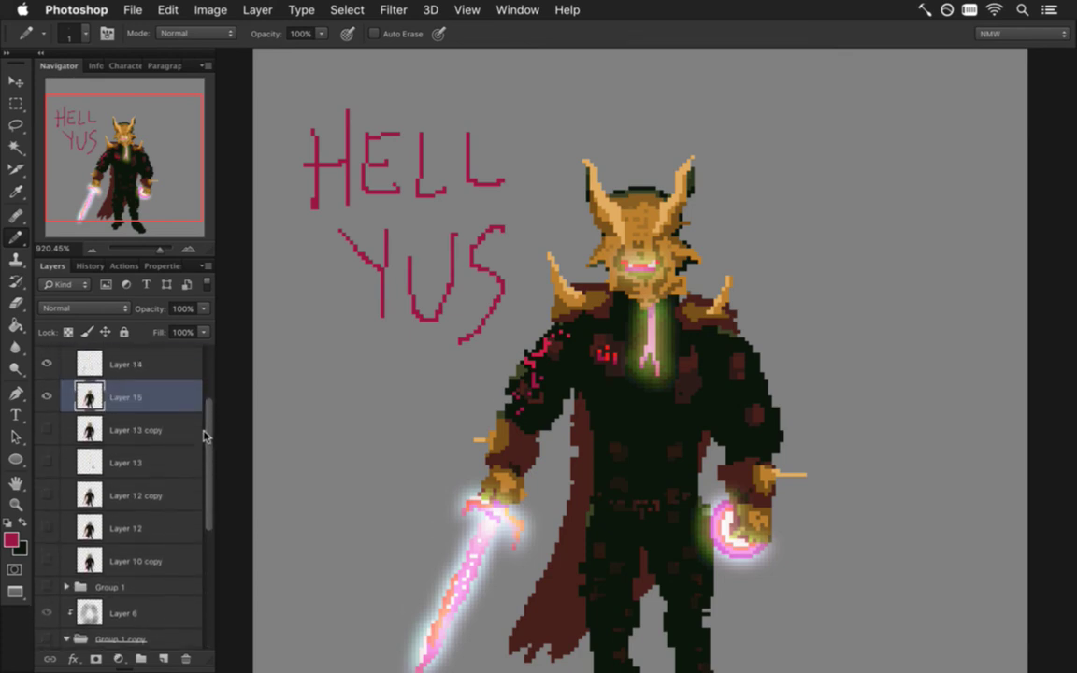
drag(604, 367, 686, 371)
key(i)
key(b)
click(588, 311)
mouse_move(614, 324)
mouse_down()
mouse_move(614, 340)
mouse_move(641, 340)
mouse_up()
click(614, 298)
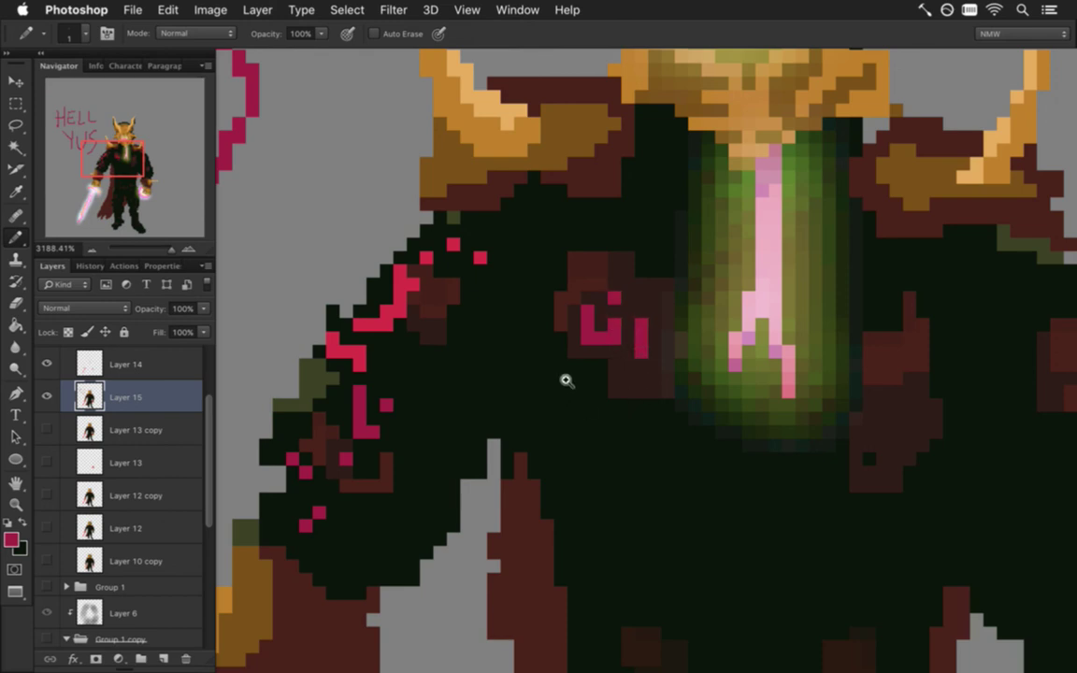
drag(567, 383, 477, 390)
scroll(478, 390, down, 3)
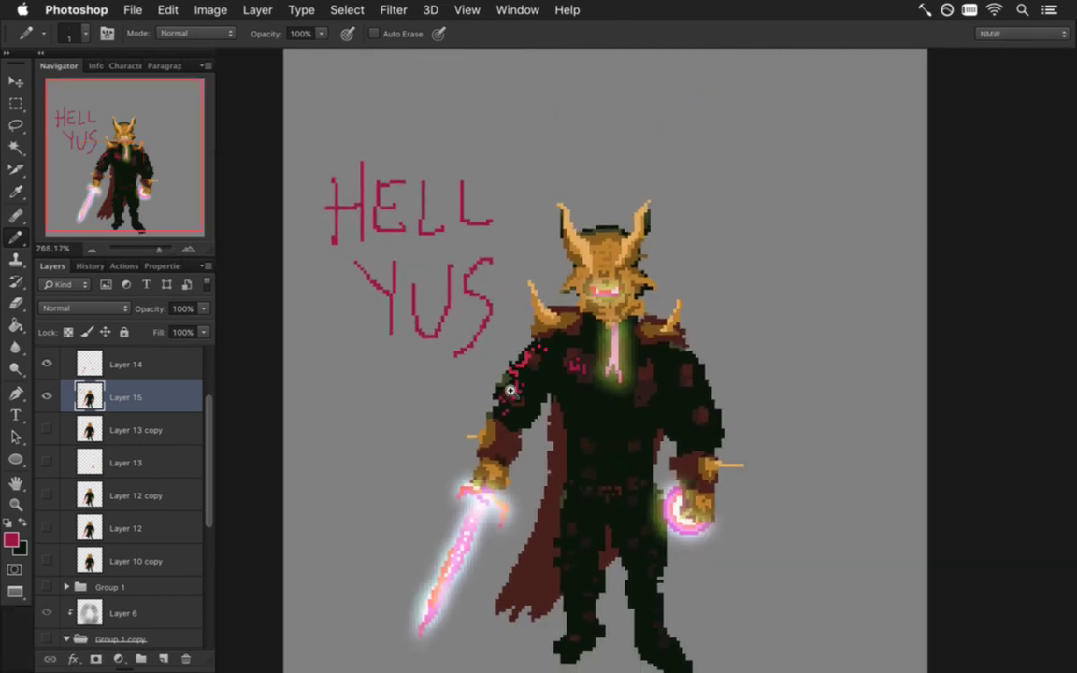
- Sample the dark maroon of the chest patch and pencil over parts of the crimson mark to split it into separate pixels
scroll(510, 386, up, 4)
key(i)
click(517, 446)
key(b)
mouse_move(731, 314)
mouse_down()
mouse_move(739, 349)
mouse_move(697, 419)
mouse_move(605, 432)
mouse_move(606, 446)
mouse_move(743, 325)
mouse_up()
key(super+z)
alt+click(551, 459)
click(777, 337)
drag(548, 381, 470, 435)
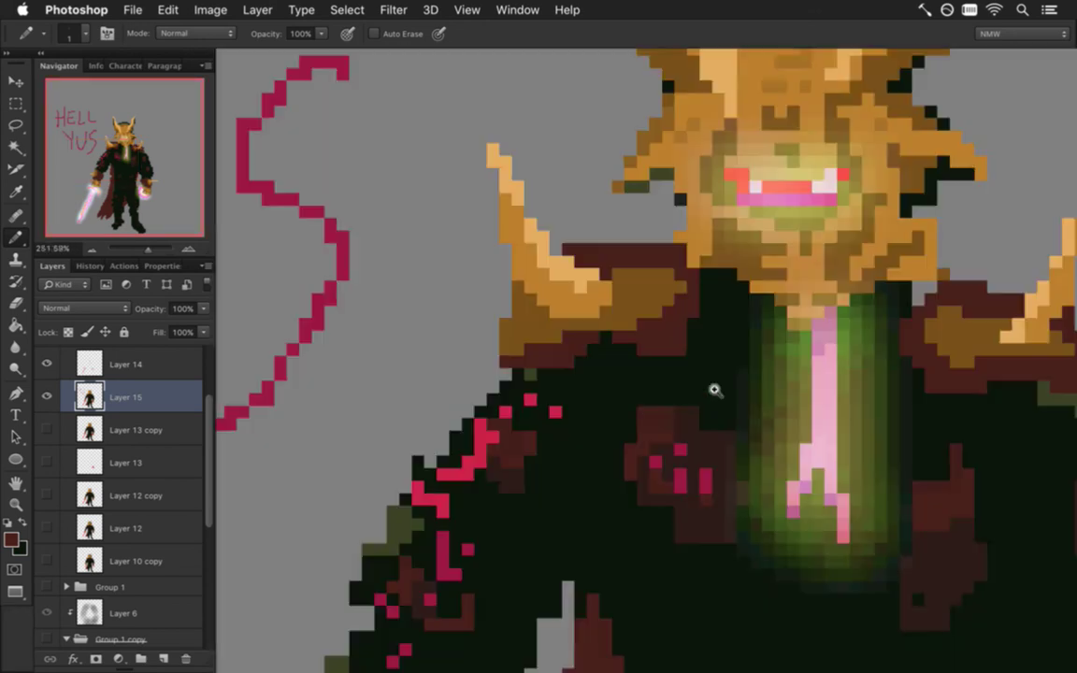
- Shorten the crimson bars of the chest mark further with maroon sampled from the surrounding patch, and undo the last stroke
drag(493, 334, 714, 387)
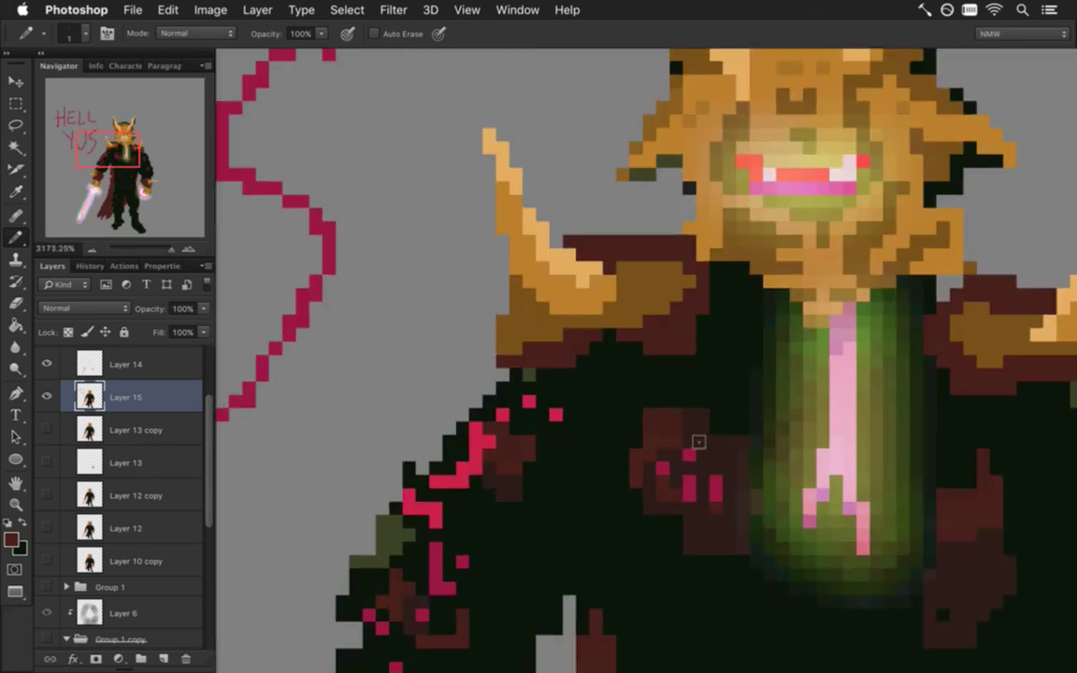
drag(534, 429, 493, 457)
key(i)
click(675, 481)
key(b)
mouse_move(584, 497)
mouse_down()
mouse_move(442, 502)
mouse_move(683, 506)
mouse_up()
alt+click(644, 489)
click(681, 493)
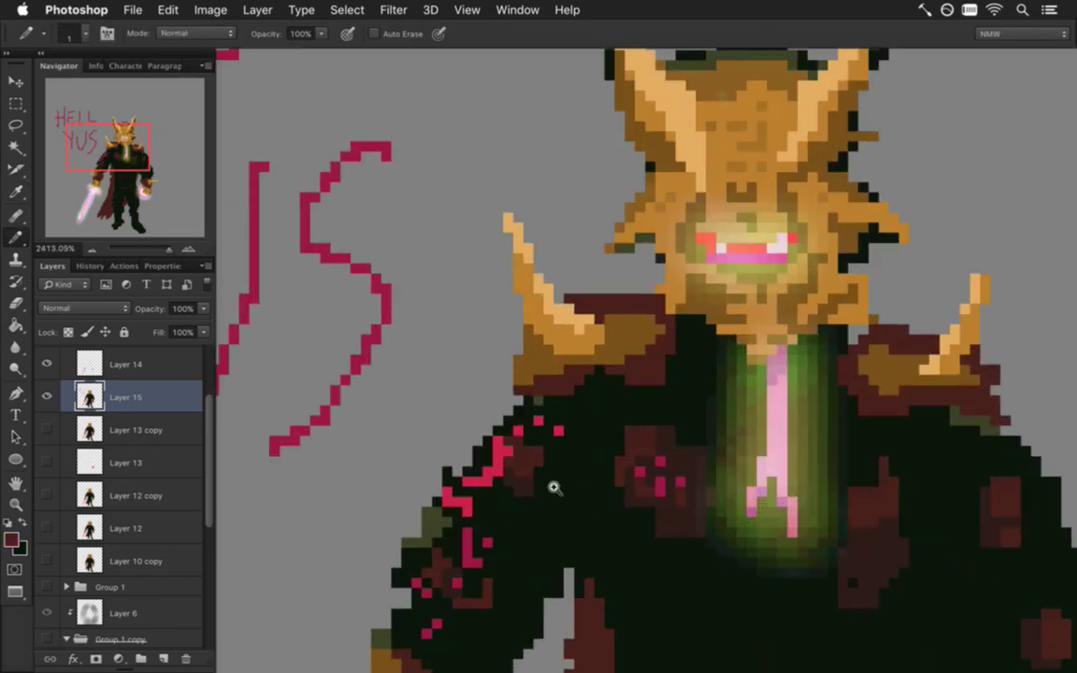
drag(534, 493, 409, 515)
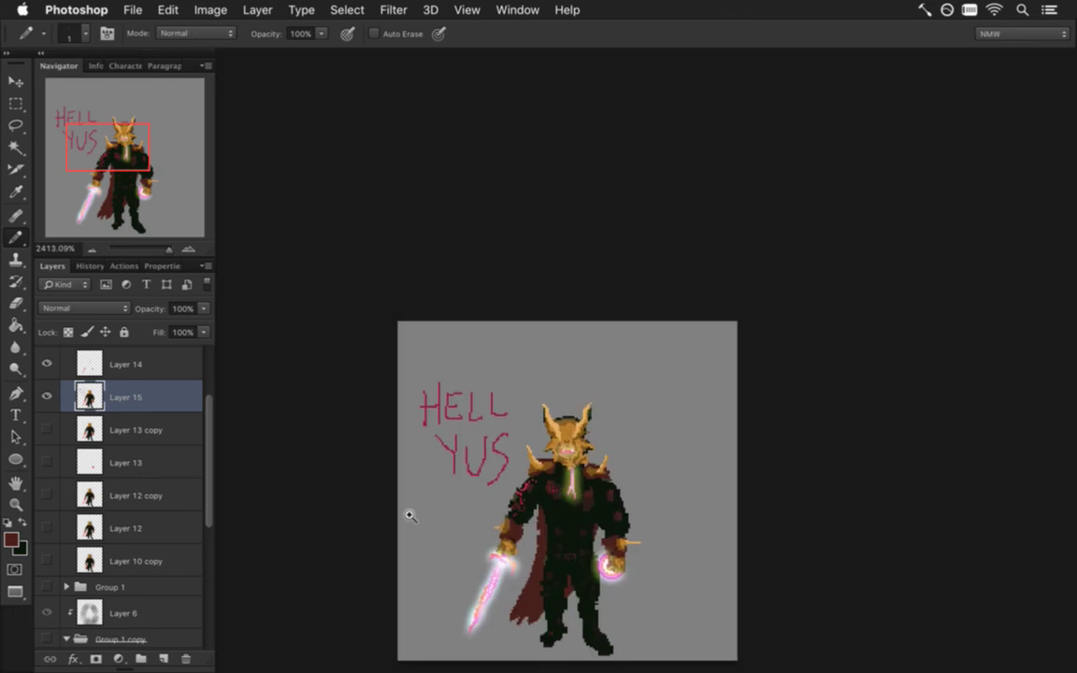
mouse_move(410, 515)
mouse_down()
mouse_move(502, 519)
mouse_move(422, 510)
mouse_move(370, 520)
mouse_move(480, 523)
mouse_up()
key(super+z)
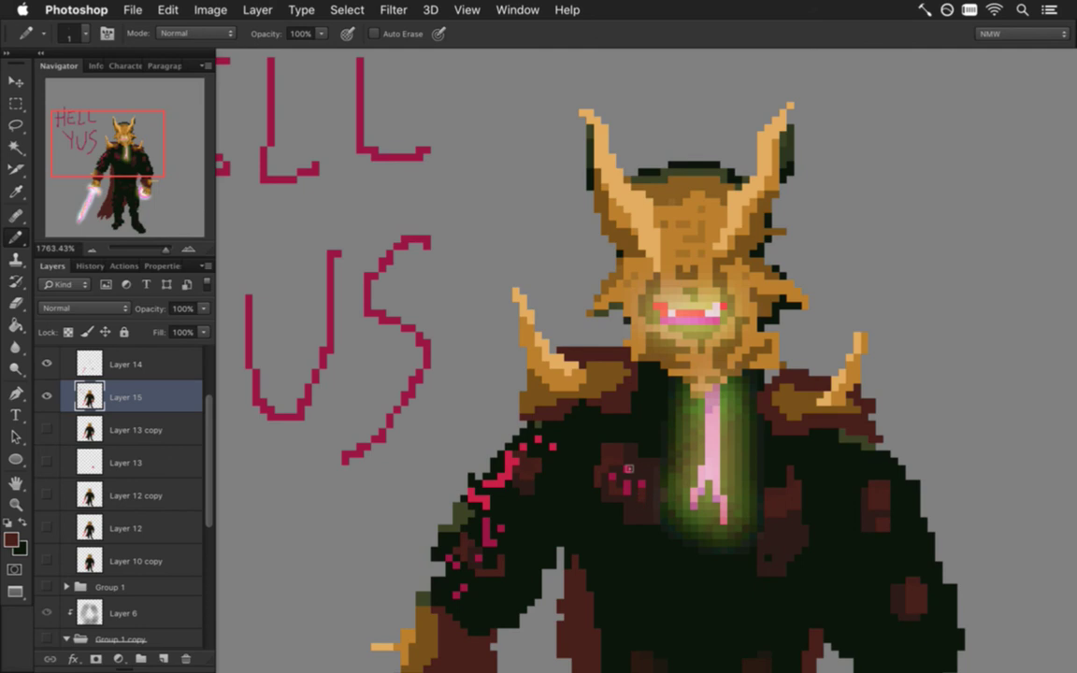
drag(451, 486, 395, 495)
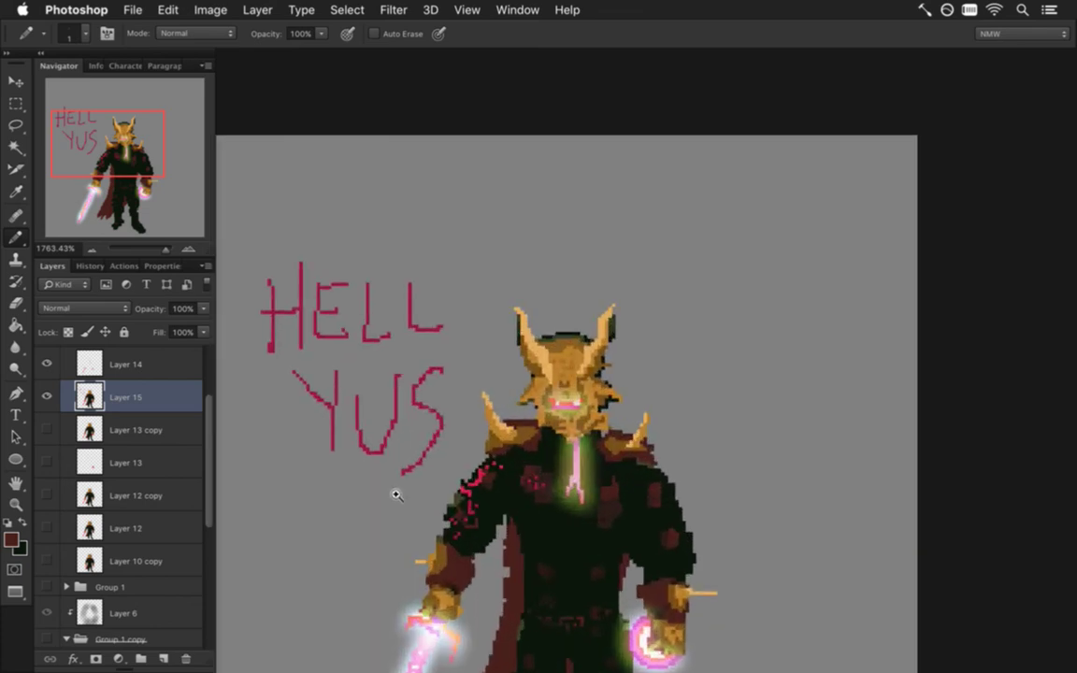
drag(565, 427, 632, 430)
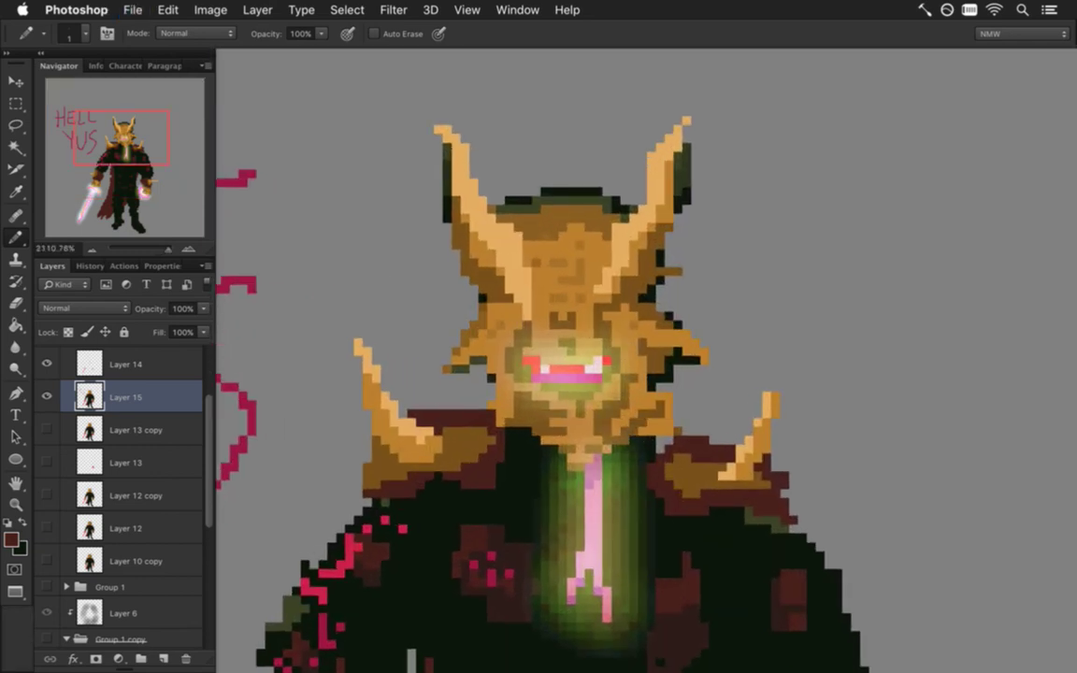
- Hide Layer 14 and Layer 14 copy, sample the face's dark brown, and pencil shading around the cheek and below the eyes in Layer 15
scroll(192, 397, up, 2)
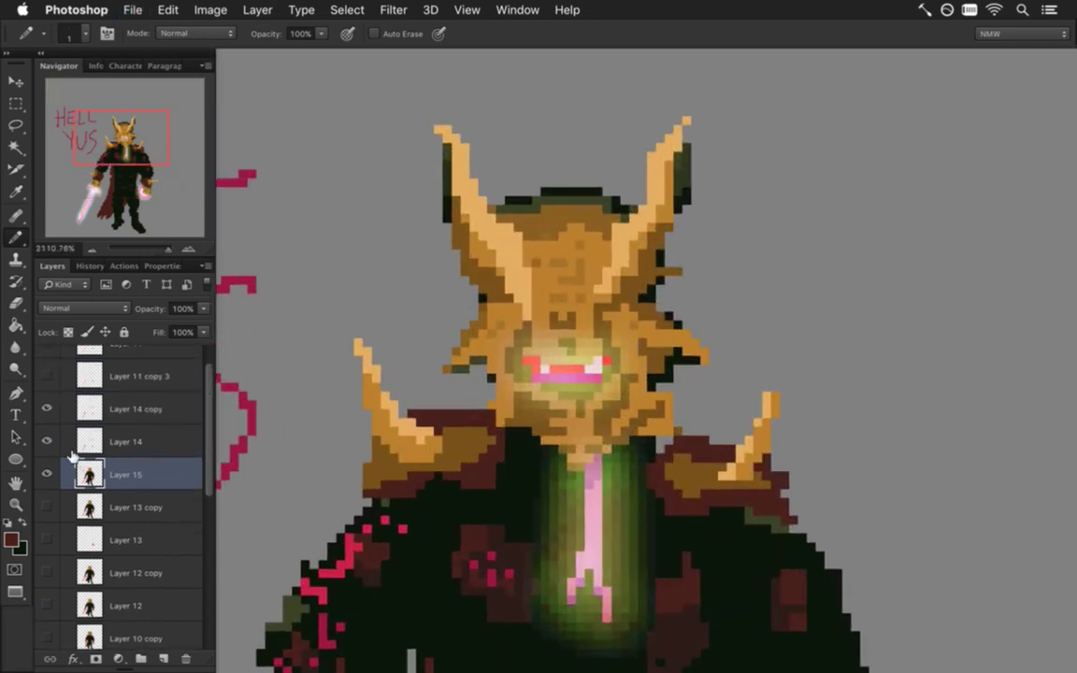
click(48, 410)
click(49, 411)
key(i)
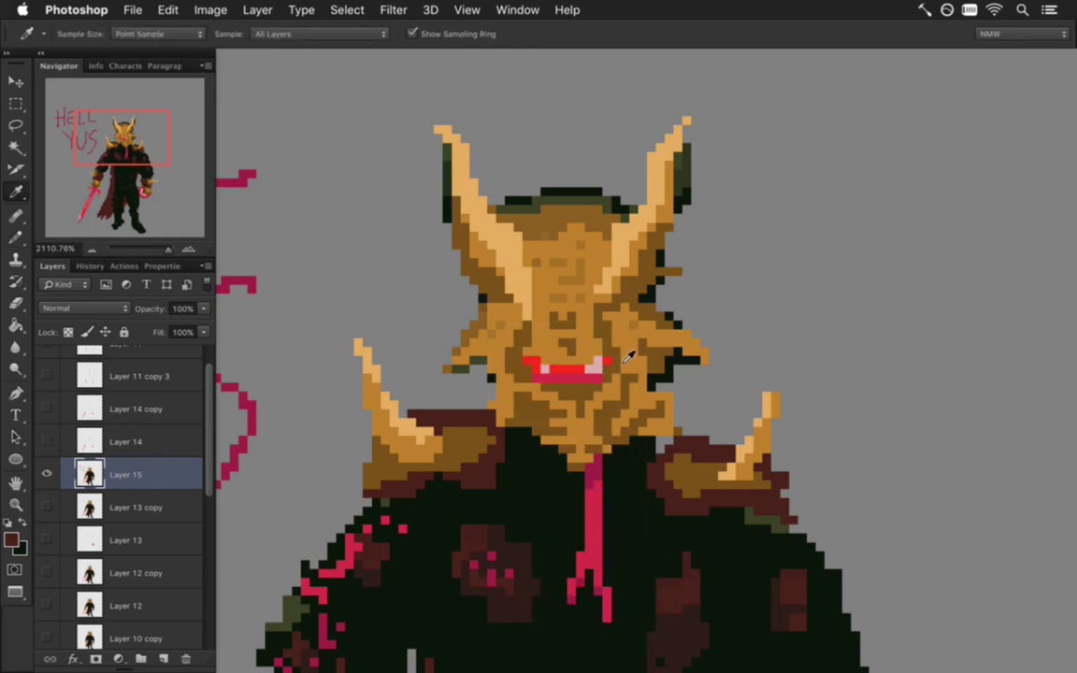
click(558, 326)
key(b)
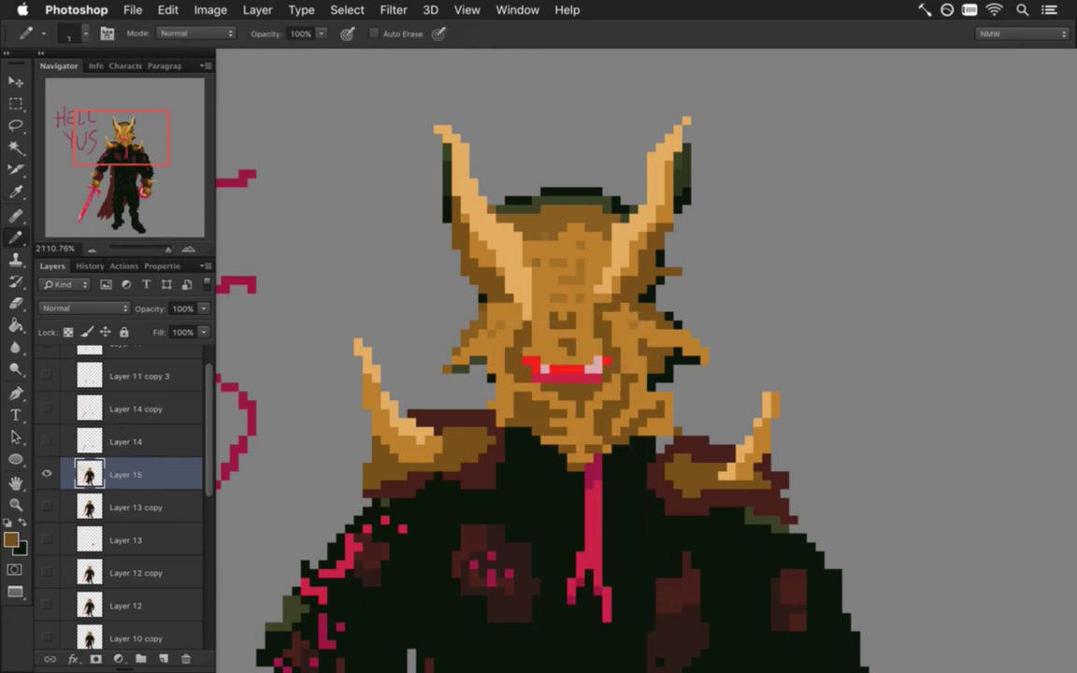
mouse_move(638, 329)
mouse_down()
mouse_move(632, 354)
mouse_move(608, 360)
mouse_move(603, 344)
mouse_up()
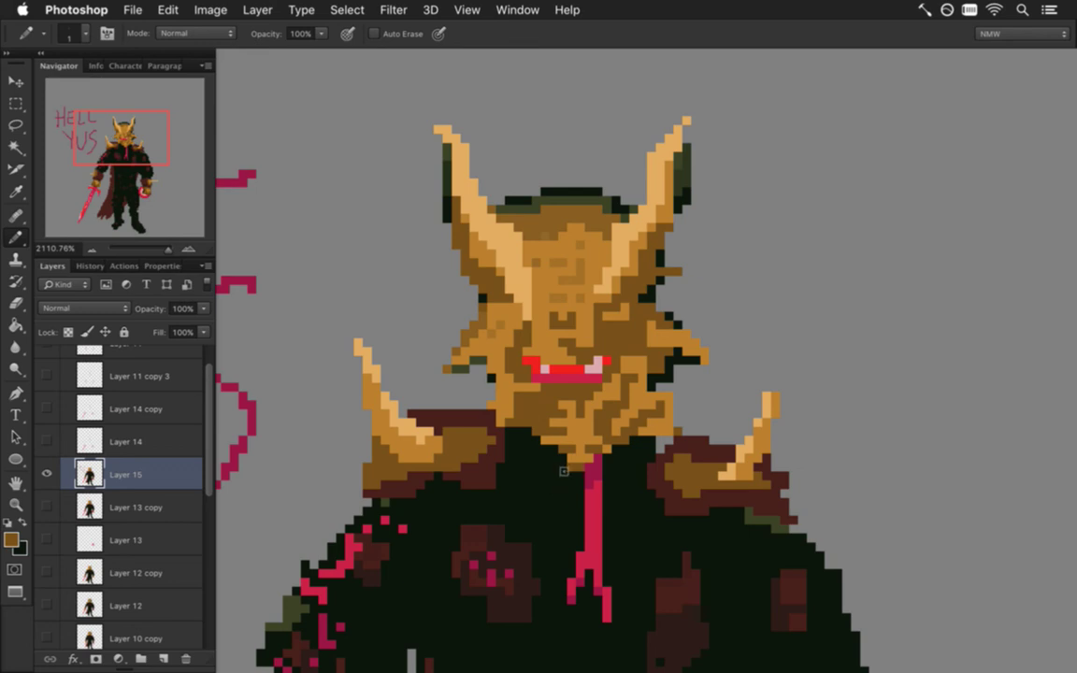
- Sample the dark olive green behind the horn and pencil a diagonal scar across the face, from the cheek down to the jaw
key(i)
click(657, 301)
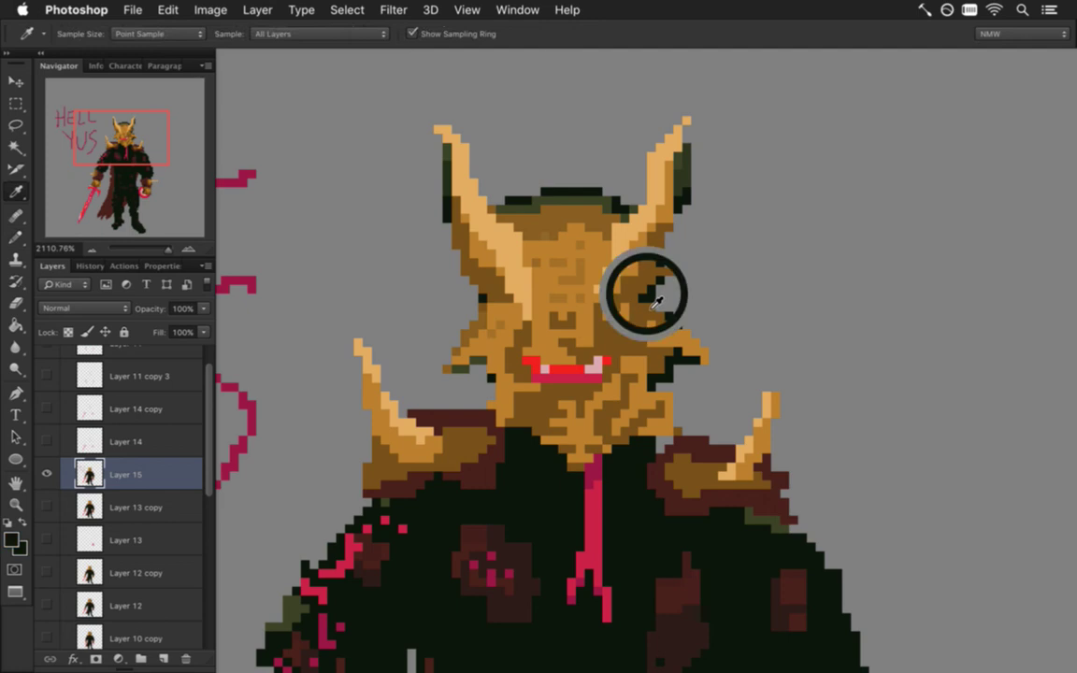
click(688, 182)
key(b)
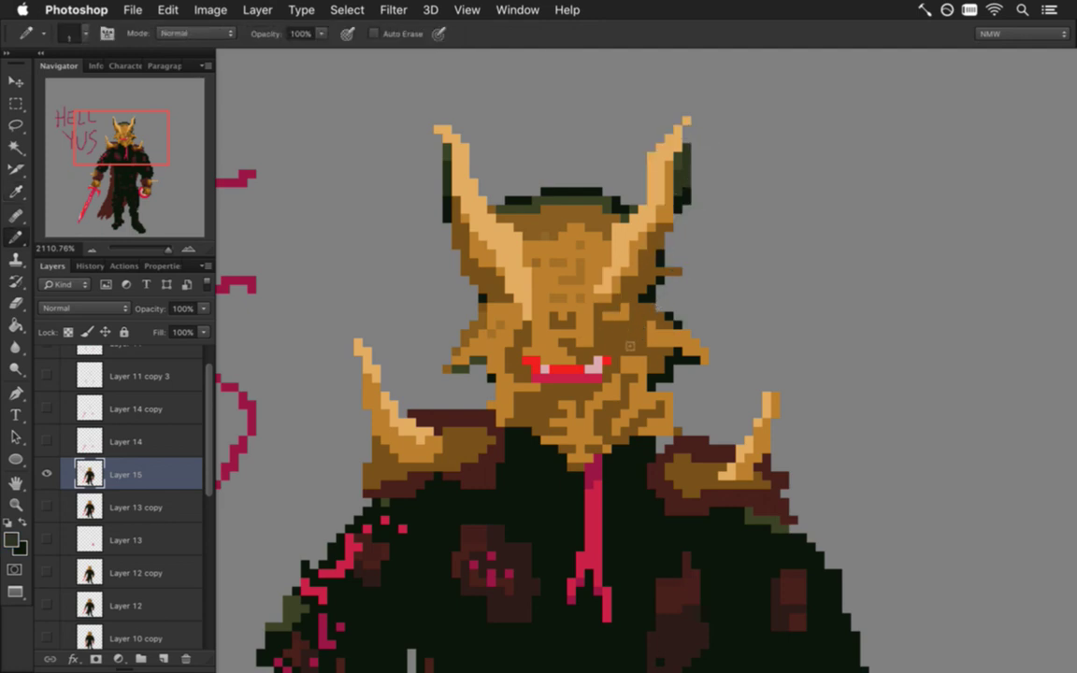
click(625, 337)
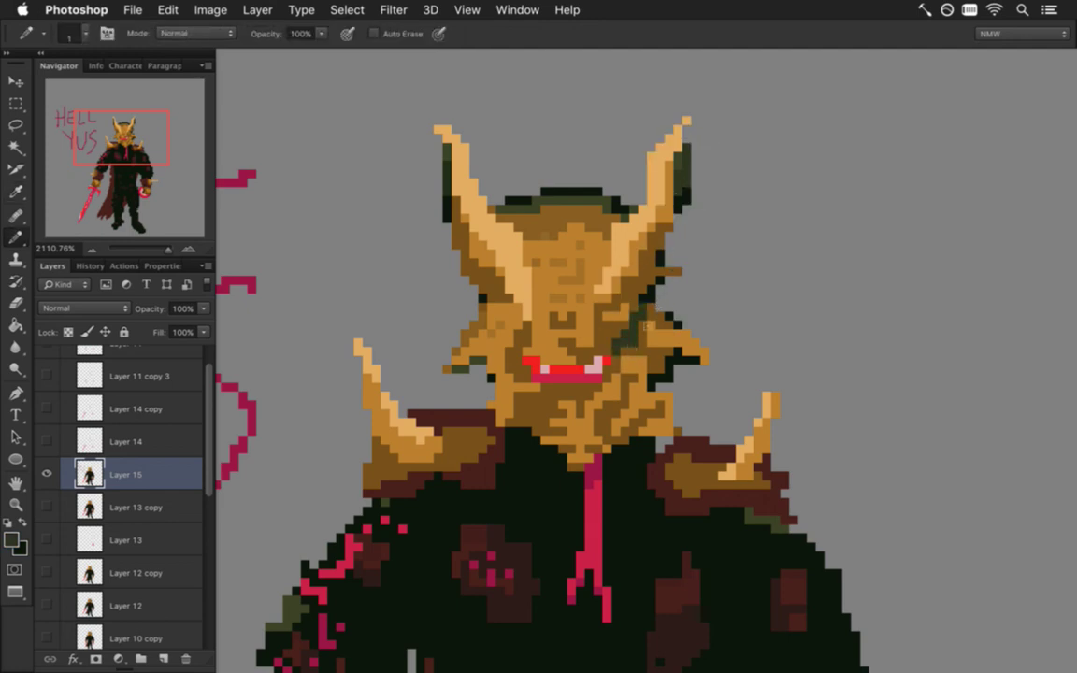
drag(553, 396, 518, 423)
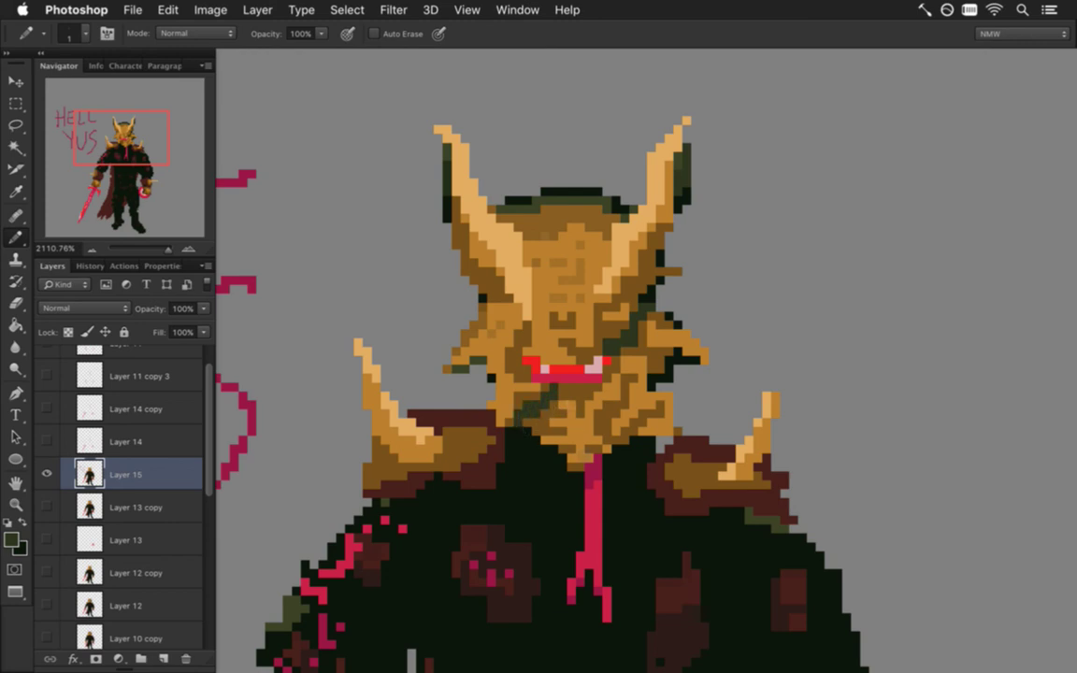
alt+click(608, 368)
alt+click(559, 316)
drag(546, 417, 477, 413)
drag(556, 494, 591, 318)
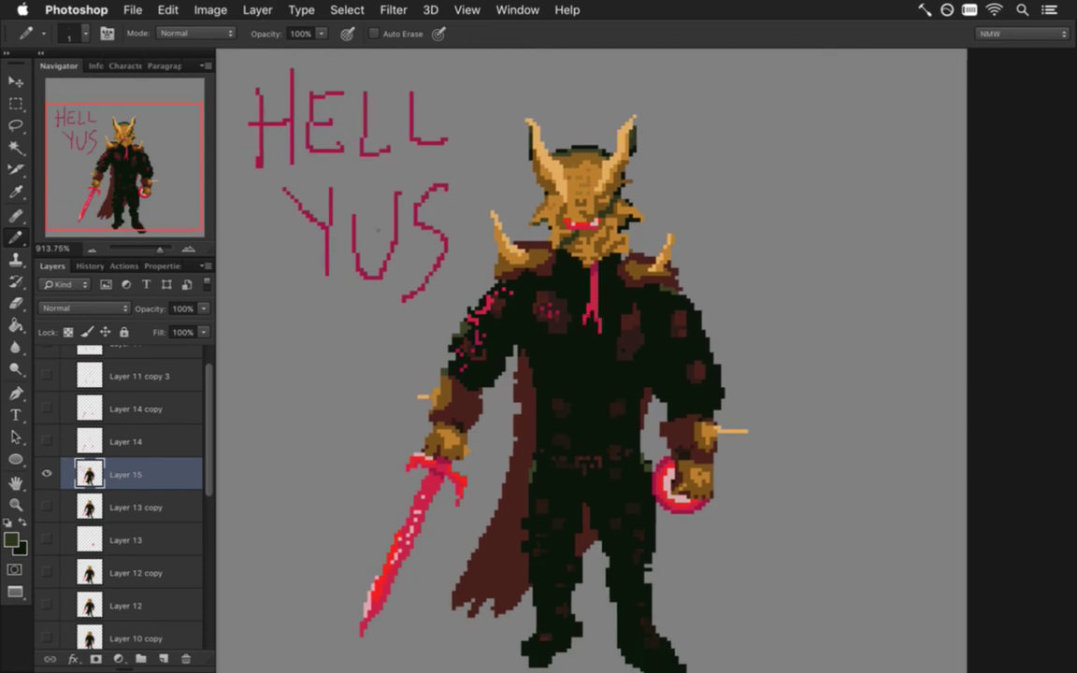
- Sample the sword's bright crimson, show Layer 14 and Layer 14 copy again, and pencil an exclamation mark after YUS
key(i)
click(386, 440)
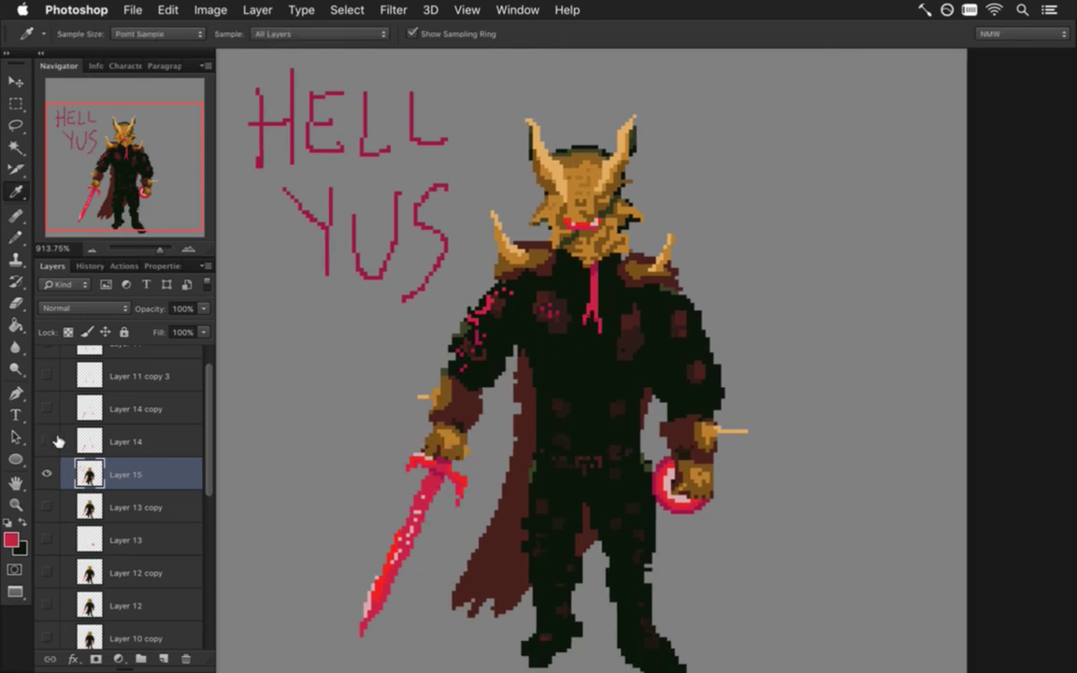
drag(47, 441, 47, 408)
key(b)
drag(465, 178, 453, 260)
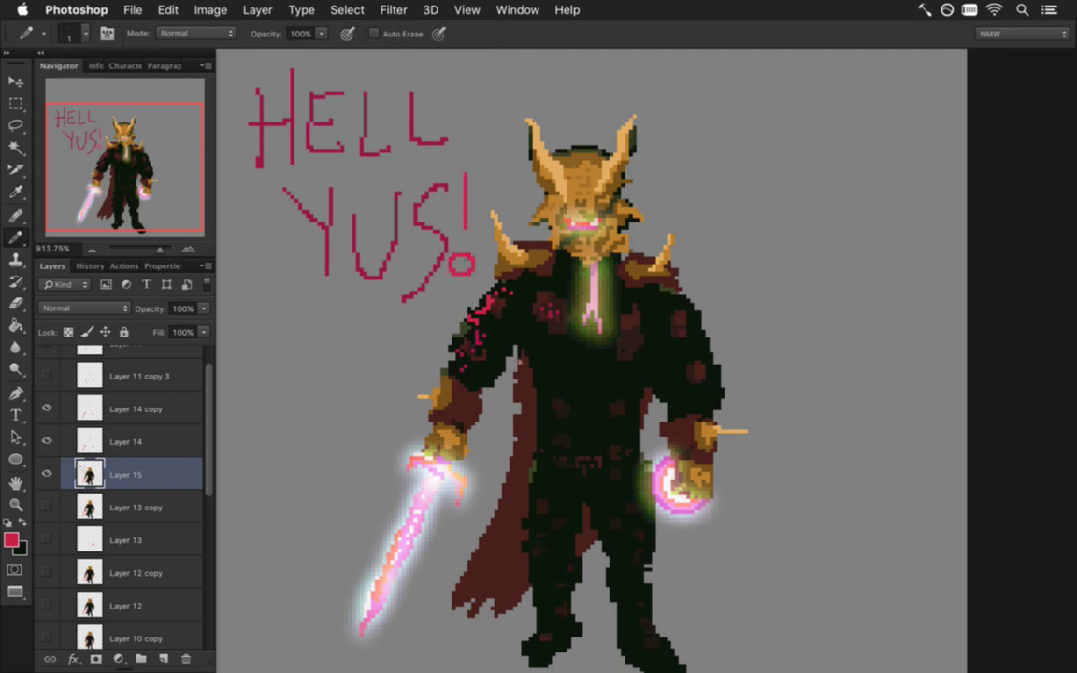
- Go over the HELL YUS letters with rough second strokes in the brighter crimson
mouse_move(261, 92)
mouse_down()
mouse_move(260, 166)
mouse_move(289, 130)
mouse_up()
drag(294, 81, 295, 173)
drag(312, 103, 331, 157)
drag(318, 91, 347, 86)
mouse_move(361, 95)
mouse_down()
mouse_move(382, 173)
mouse_move(405, 157)
mouse_up()
drag(414, 105, 448, 140)
drag(289, 191, 324, 225)
drag(331, 182, 341, 300)
mouse_move(355, 220)
mouse_down()
mouse_move(390, 256)
mouse_move(397, 171)
mouse_up()
mouse_move(442, 175)
mouse_down()
mouse_move(436, 236)
mouse_move(377, 310)
mouse_up()
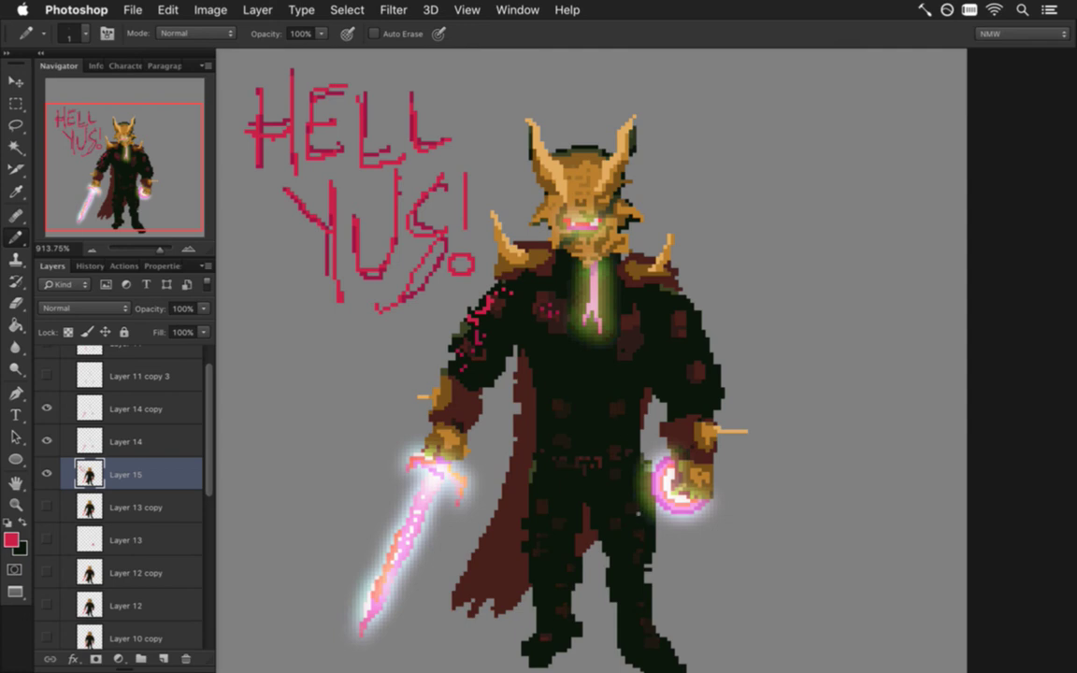
drag(607, 515, 627, 493)
drag(617, 417, 597, 421)
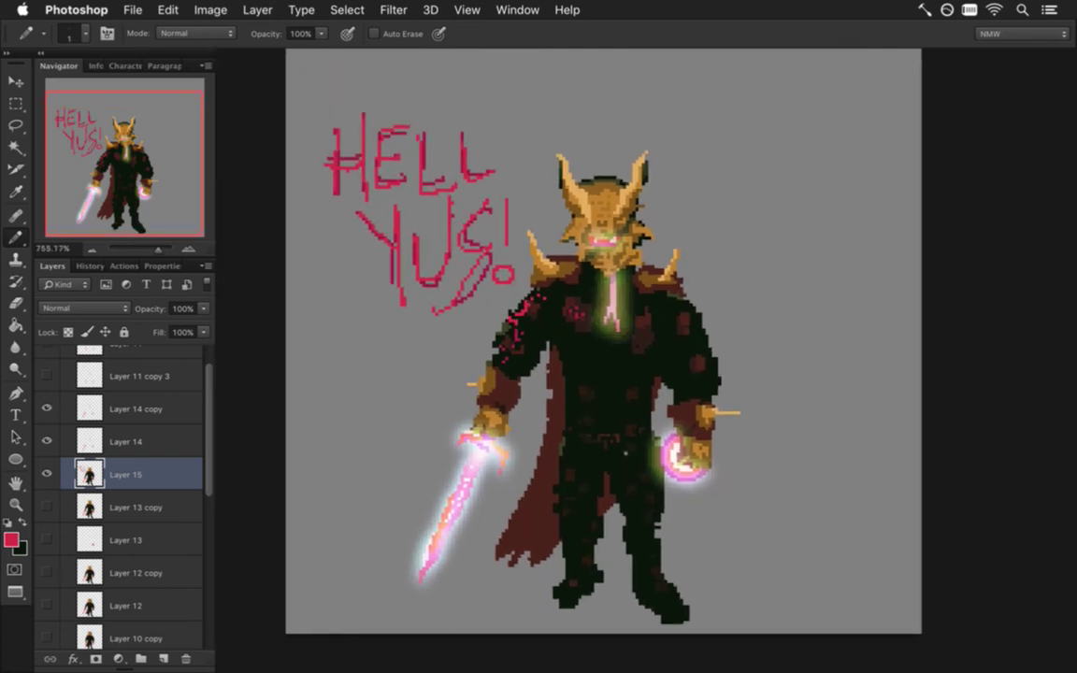
- Copy the whole visible MetatronIdle canvas into the w.psd comparison sheet and move it into the empty fourth slot
key(ctrl+a)
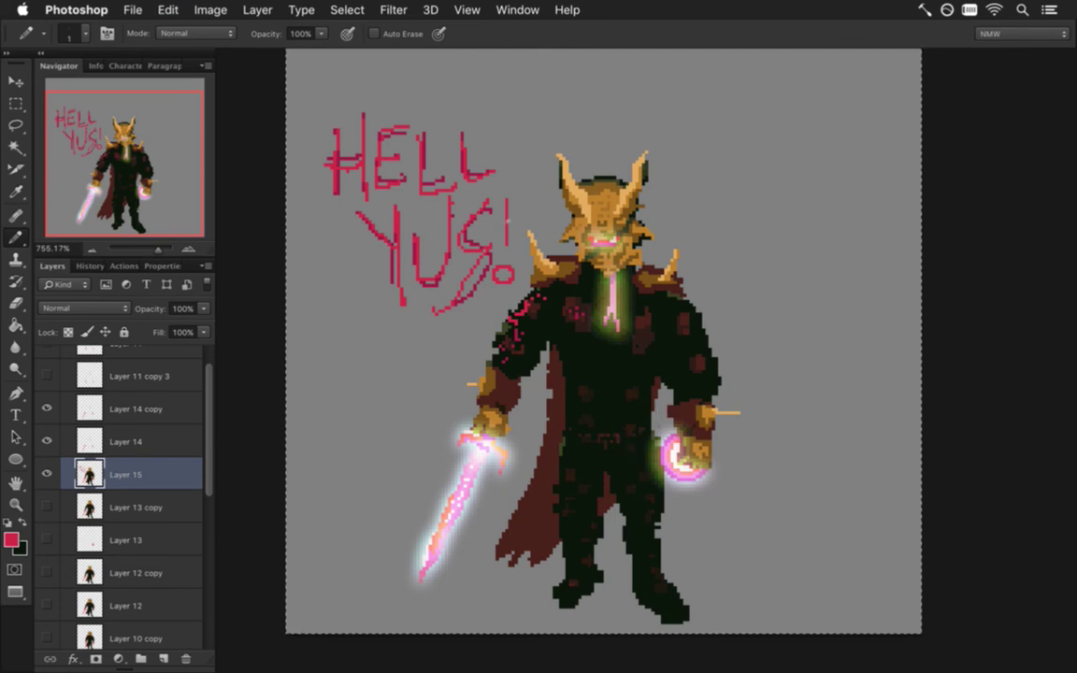
click(517, 9)
click(568, 621)
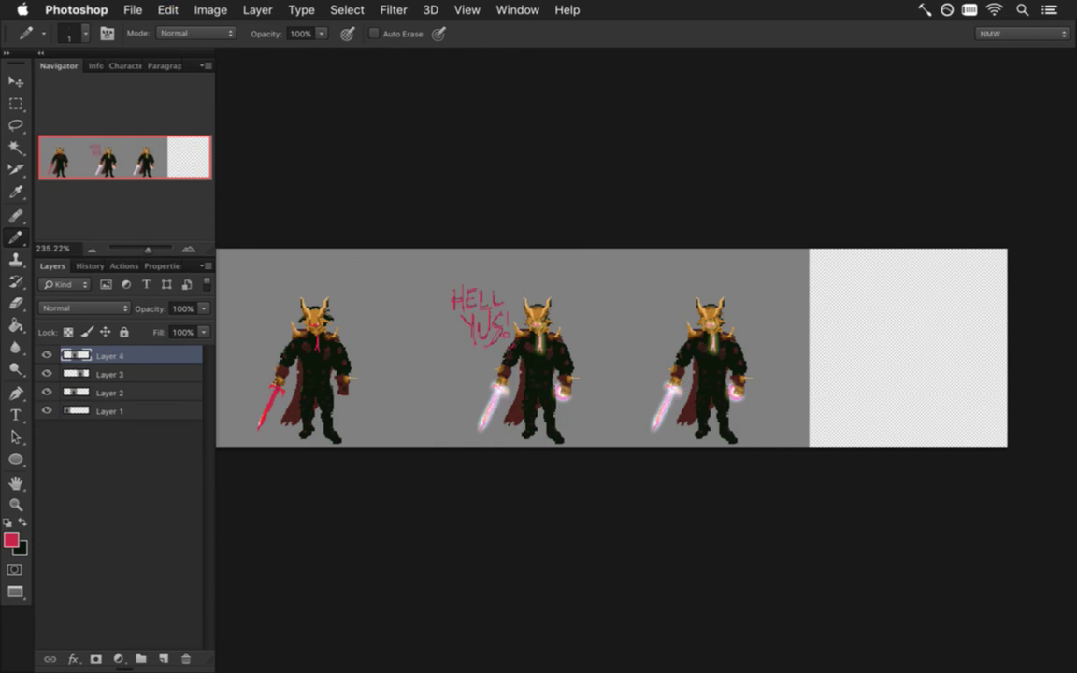
key(v)
drag(542, 332, 912, 332)
key(m)
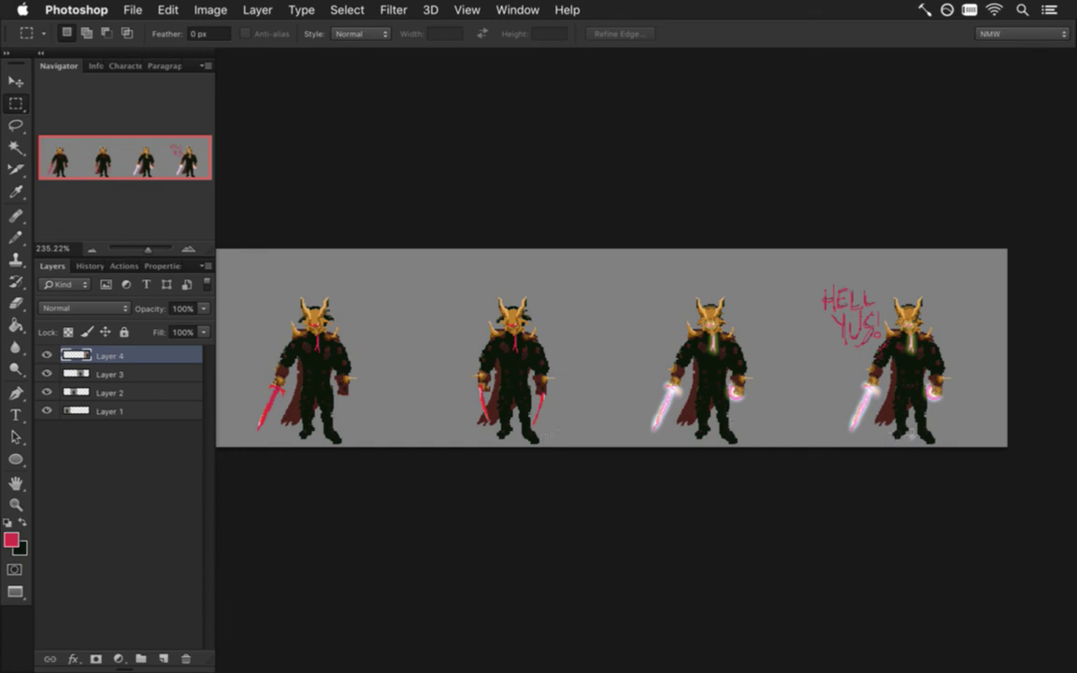
- Return to the MetatronIdle.psd document and clear the selection around its canvas
key(super+Tab)
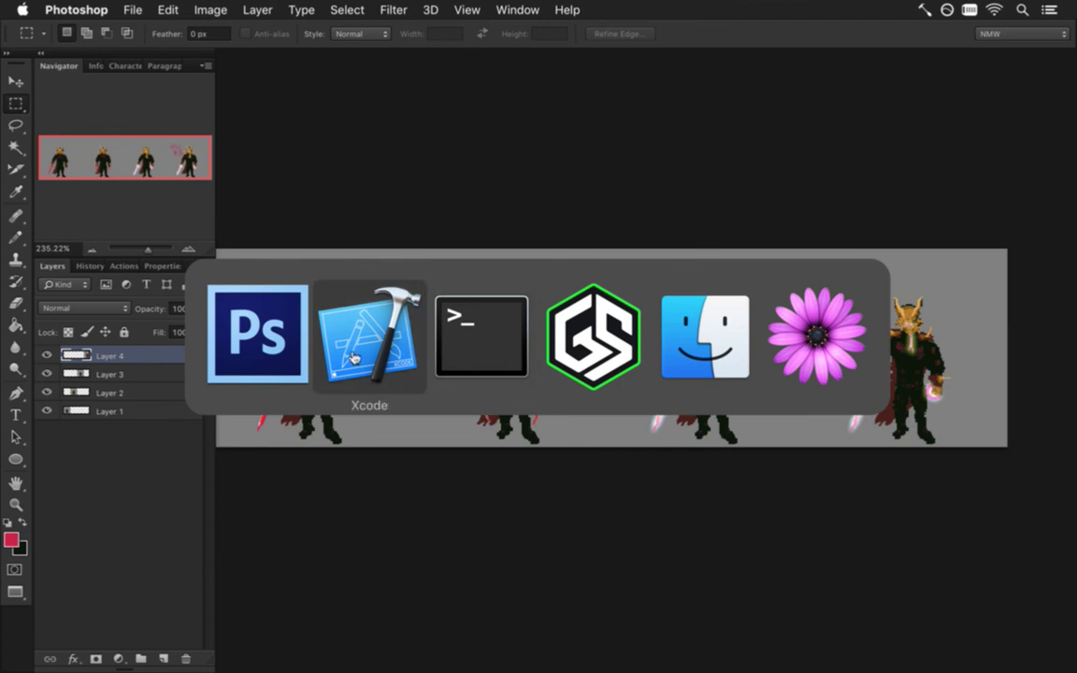
key(super+Tab)
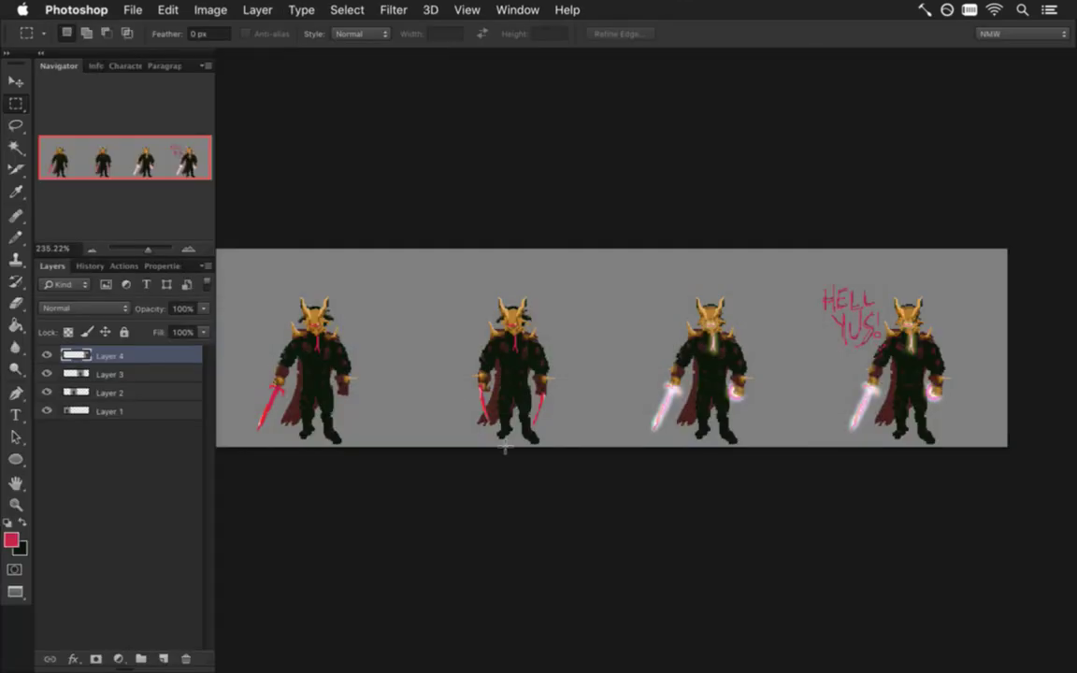
click(517, 9)
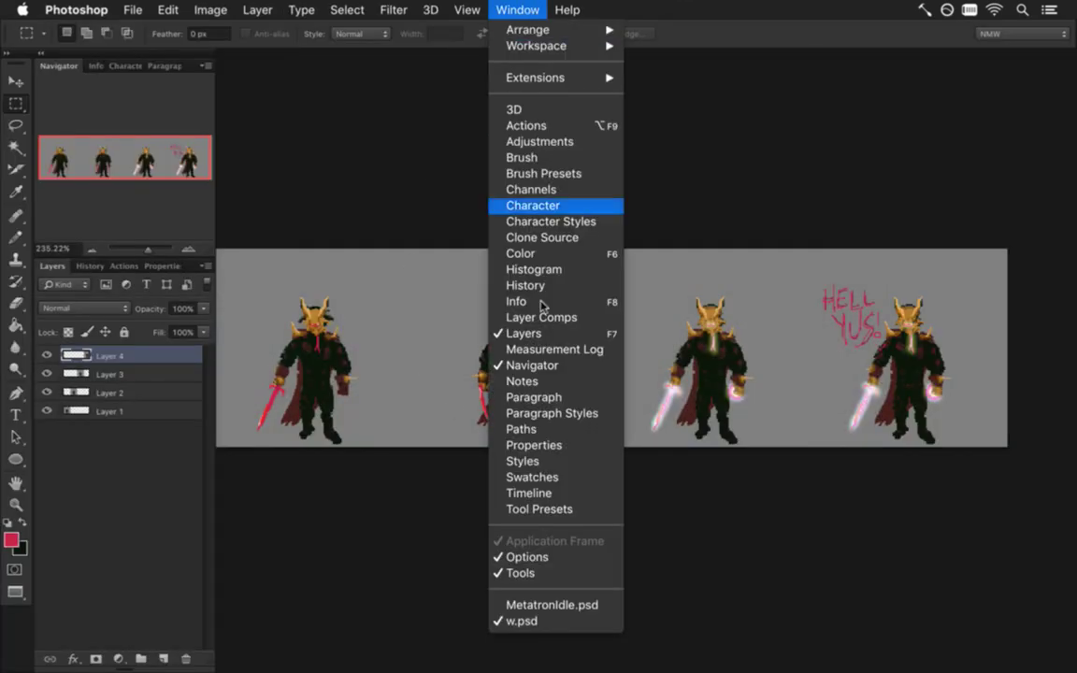
click(570, 605)
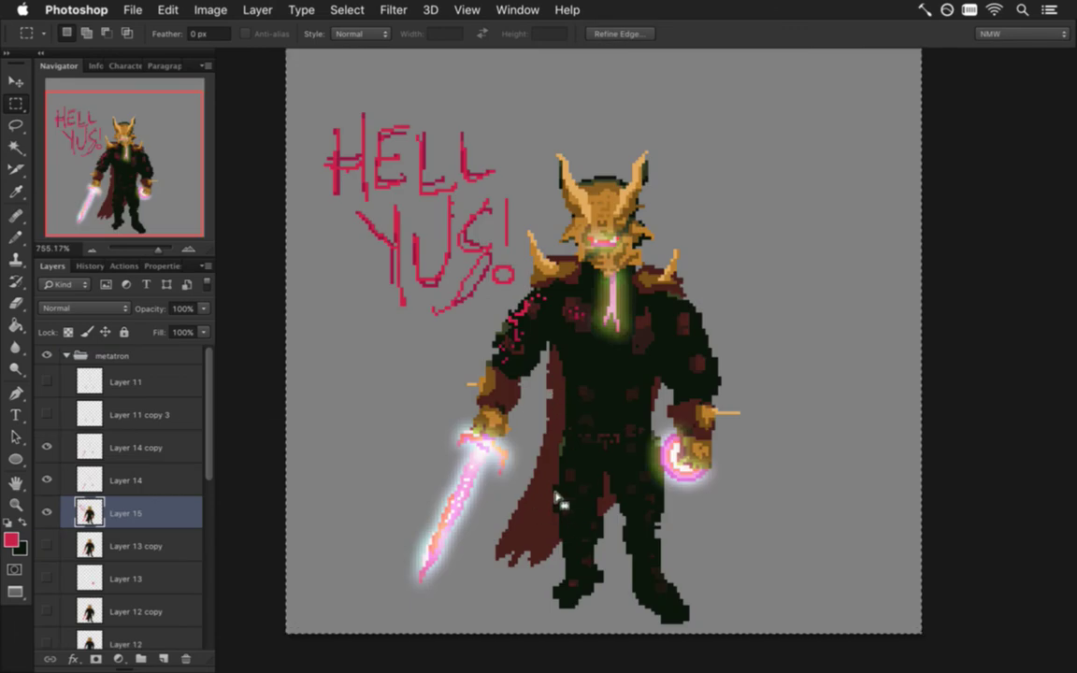
click(240, 375)
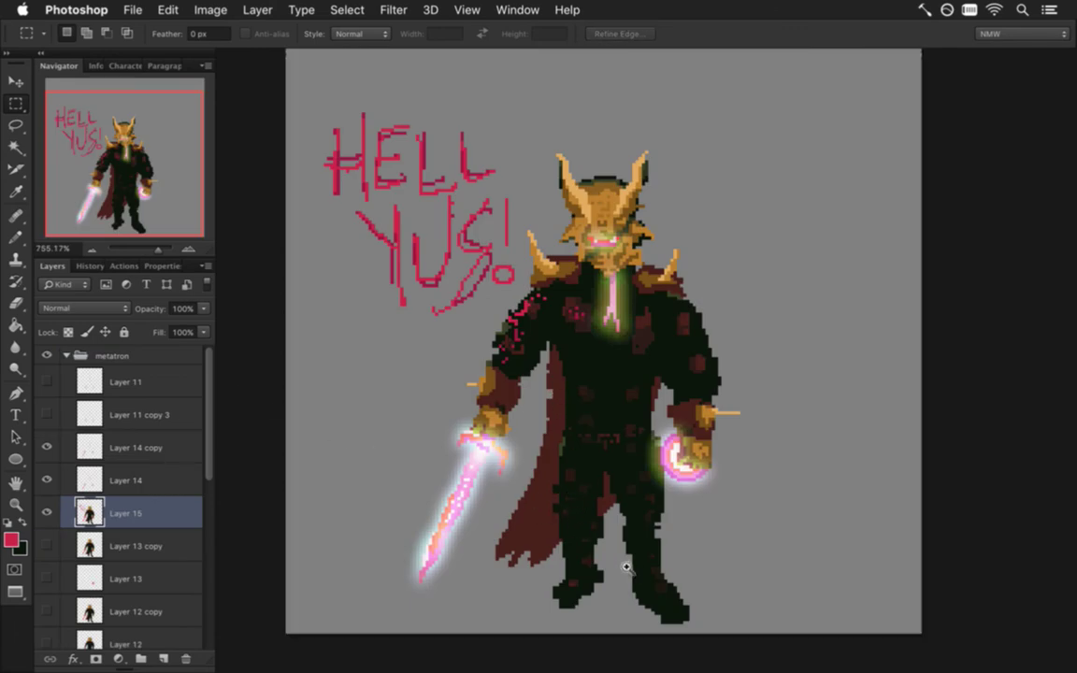
- Sample the dark brown of the lower leg and duplicate Layer 15 as a working copy, hiding the original
drag(624, 564, 649, 567)
key(i)
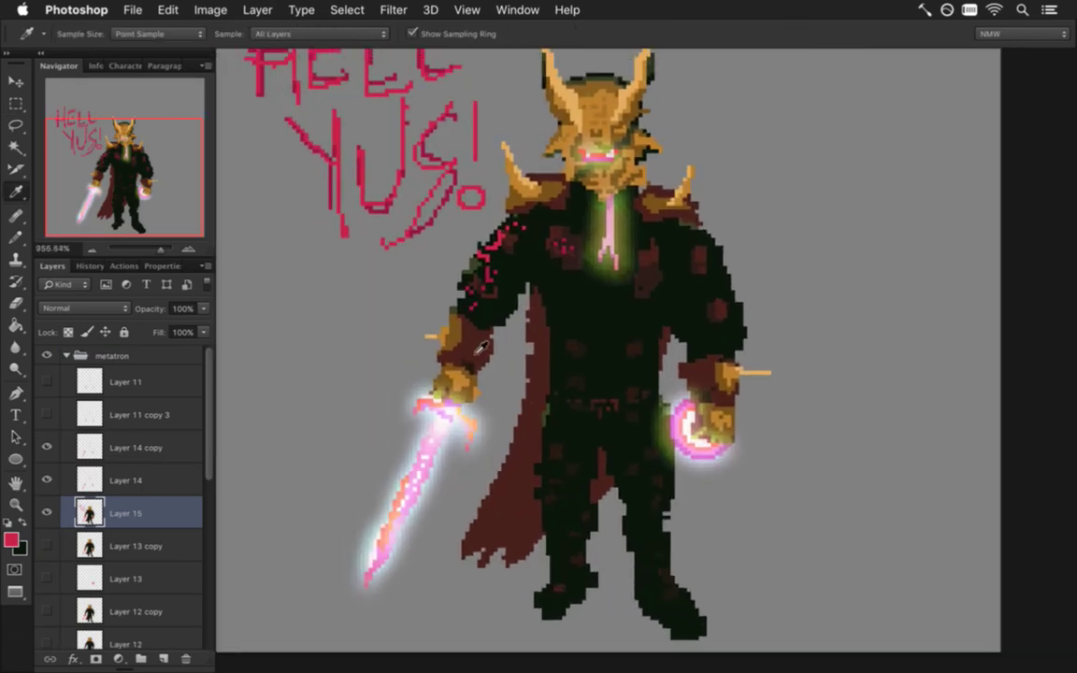
drag(626, 598, 667, 601)
click(549, 548)
key(b)
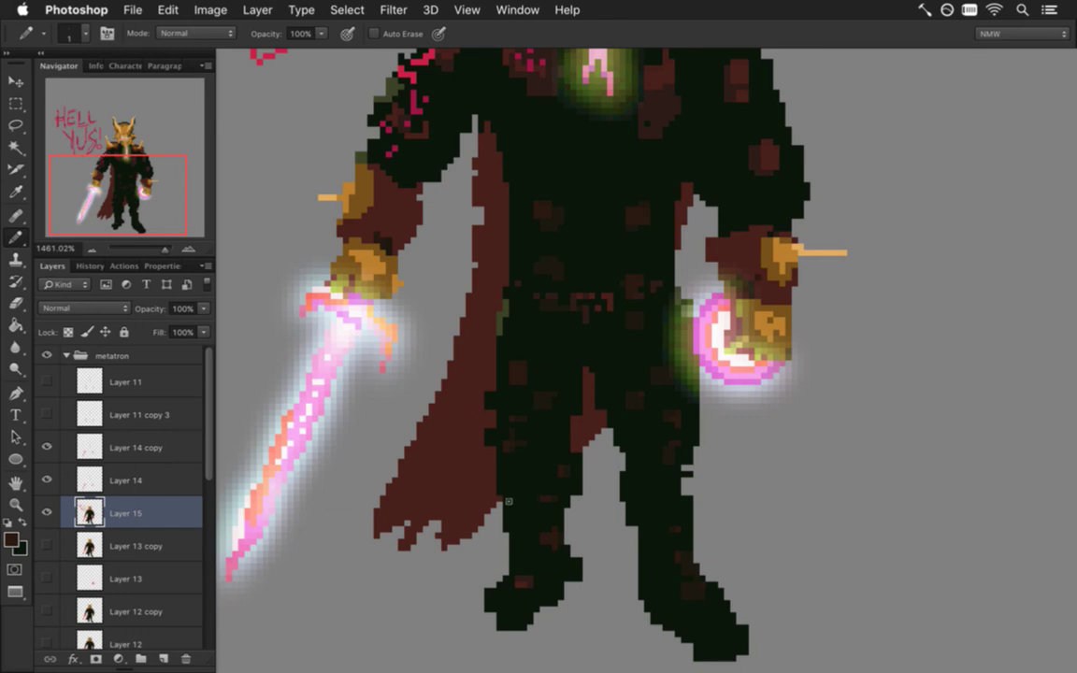
drag(518, 490, 532, 519)
key(super+z)
key(super+j)
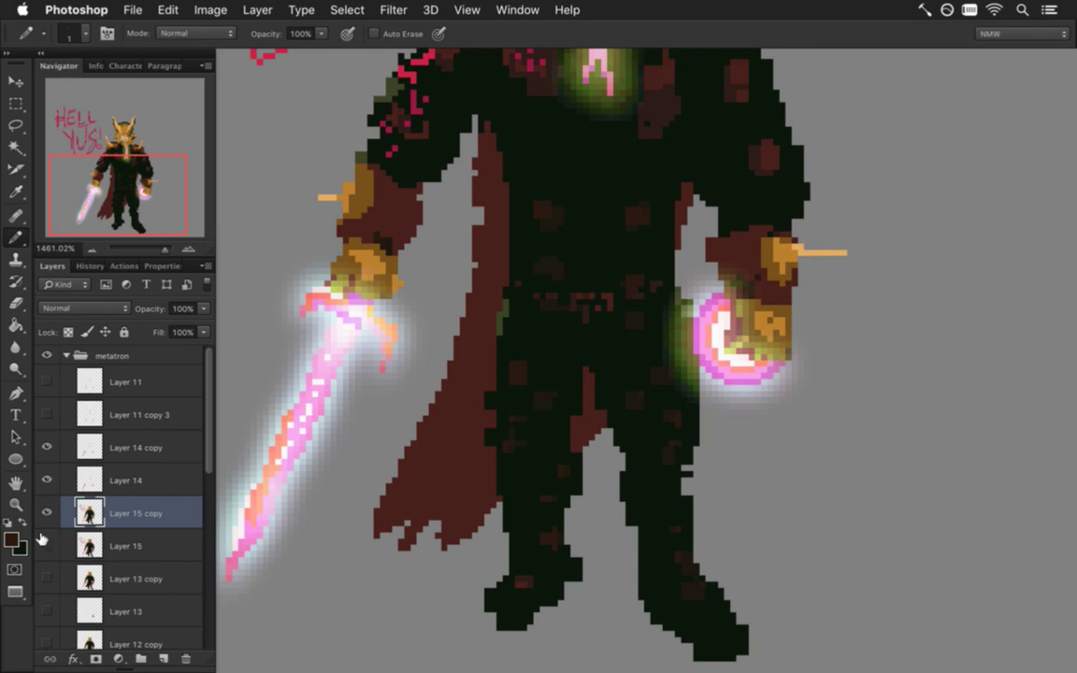
- Pencil a dark brown boot over the lower leg and foot beside the cape, using browns sampled from the leg
key(i)
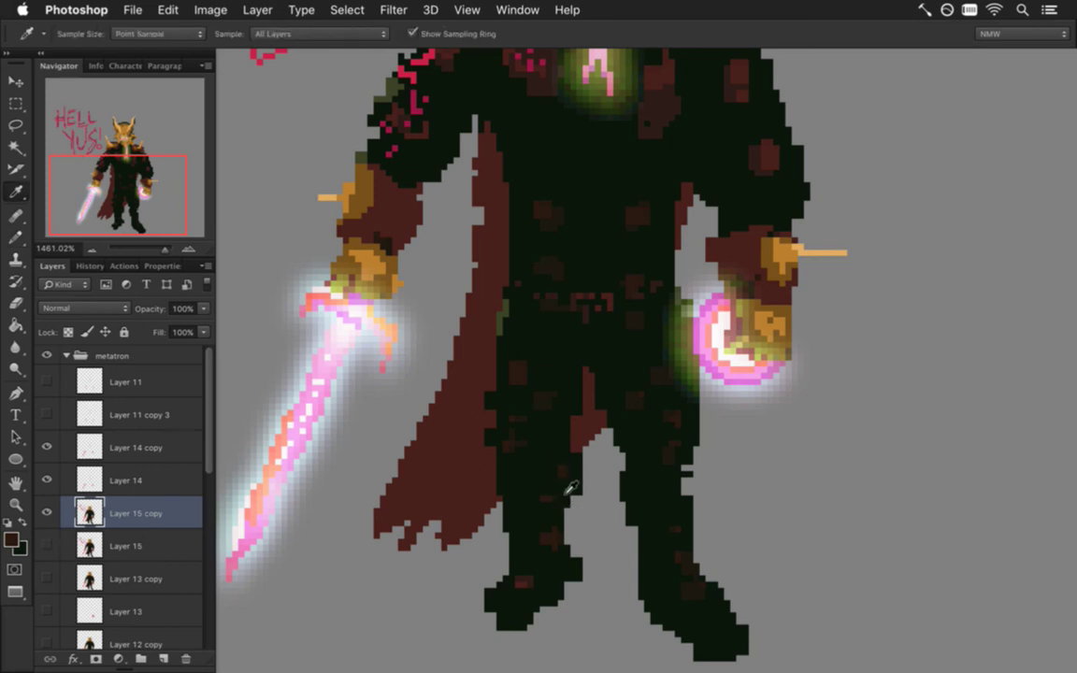
key(b)
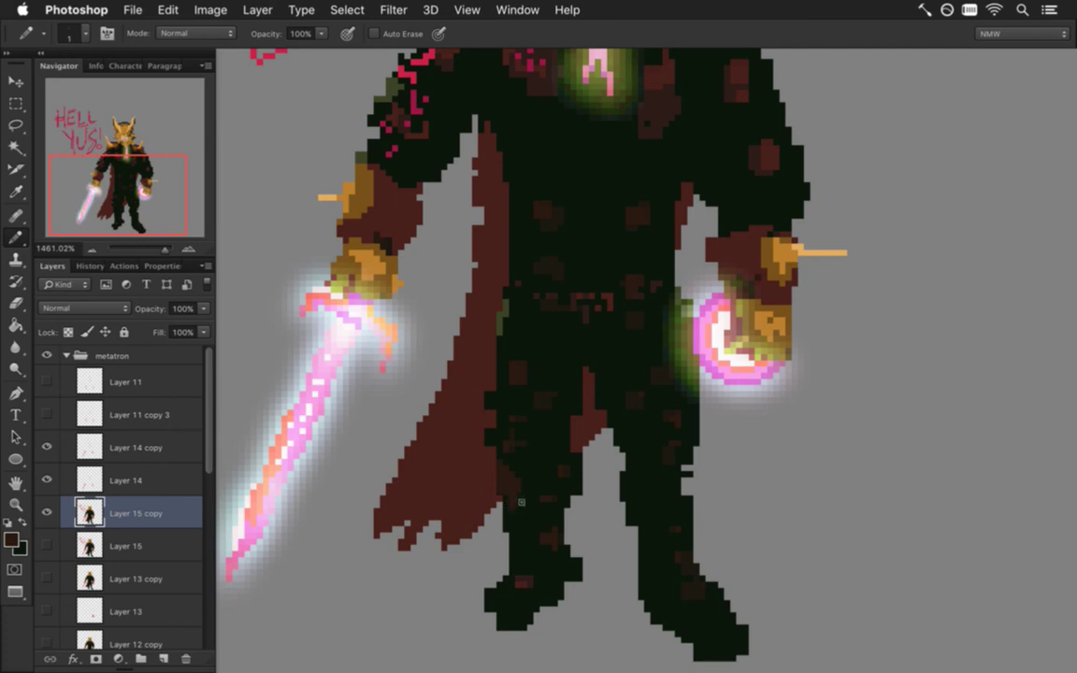
alt+click(506, 428)
alt+click(510, 475)
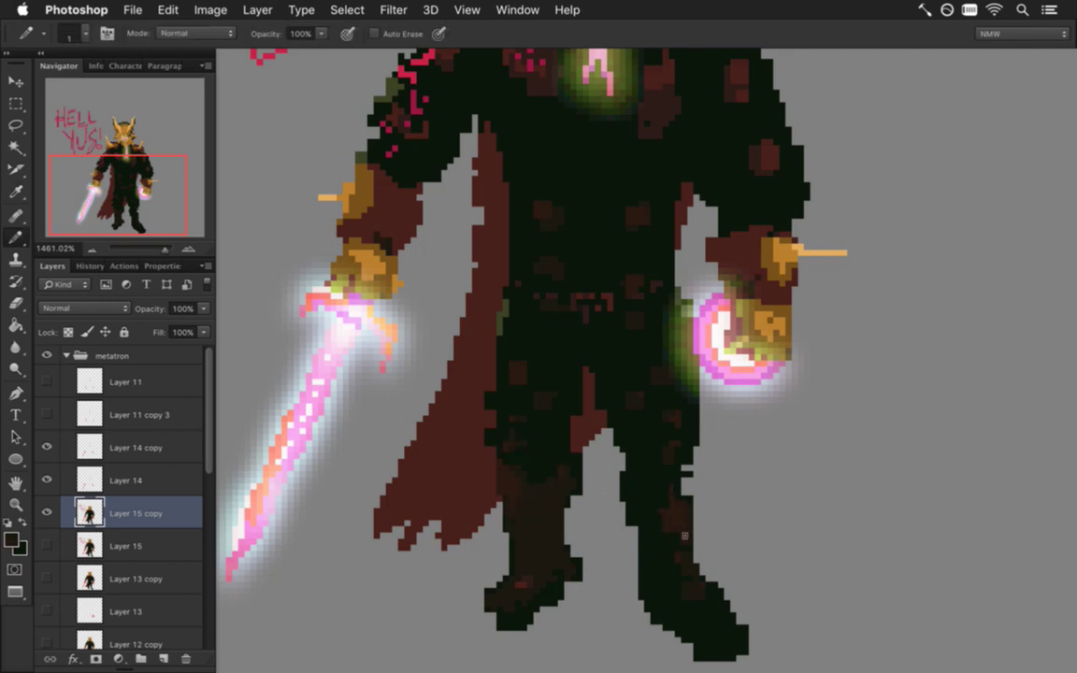
- Fill the orb-side lower leg and foot with sampled dark browns to form the second boot
alt+click(540, 507)
alt+click(599, 542)
alt+click(659, 547)
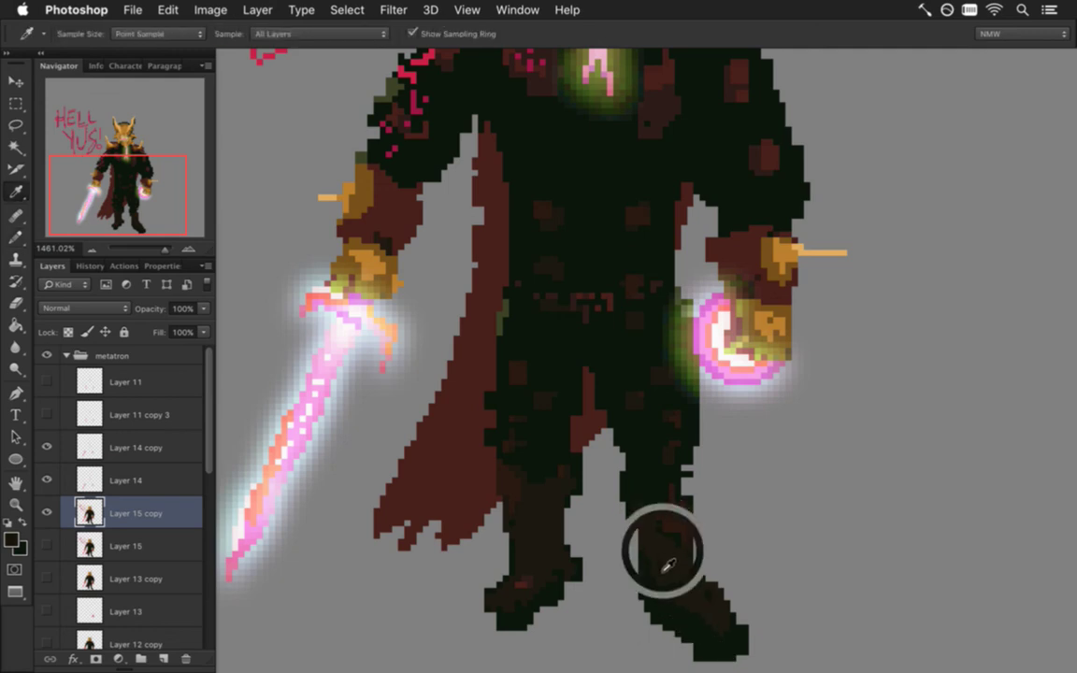
- Pencil reddish-brown highlights on the boots with sampled colors, including a vertical streak on the cape-side boot's shaft
alt+click(471, 531)
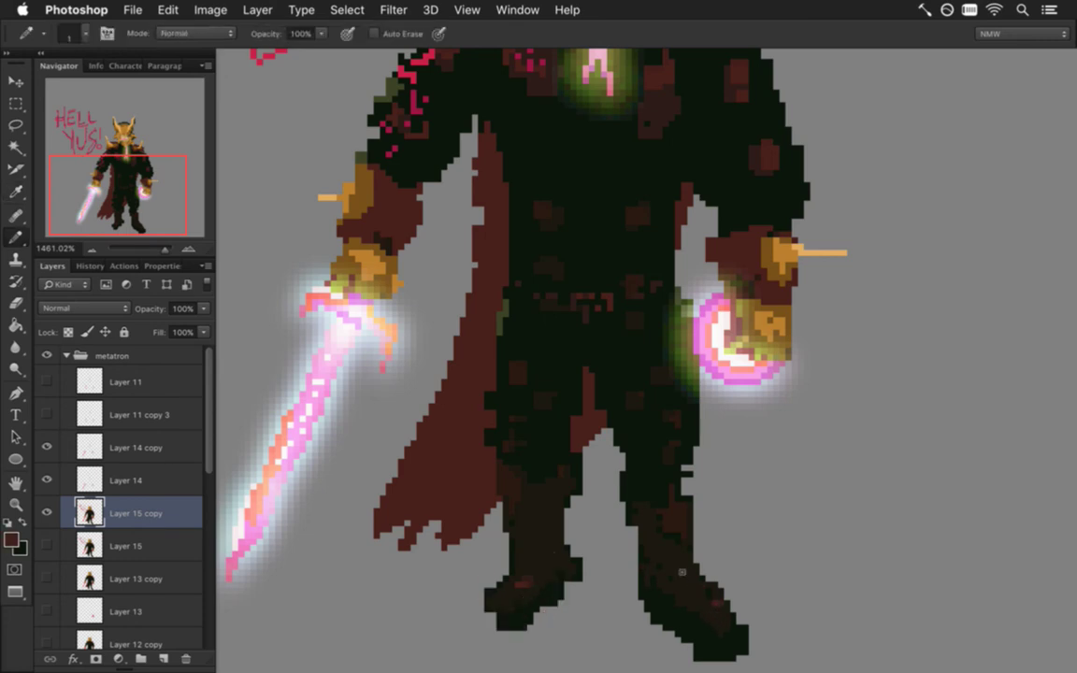
alt+click(525, 577)
drag(557, 584, 482, 584)
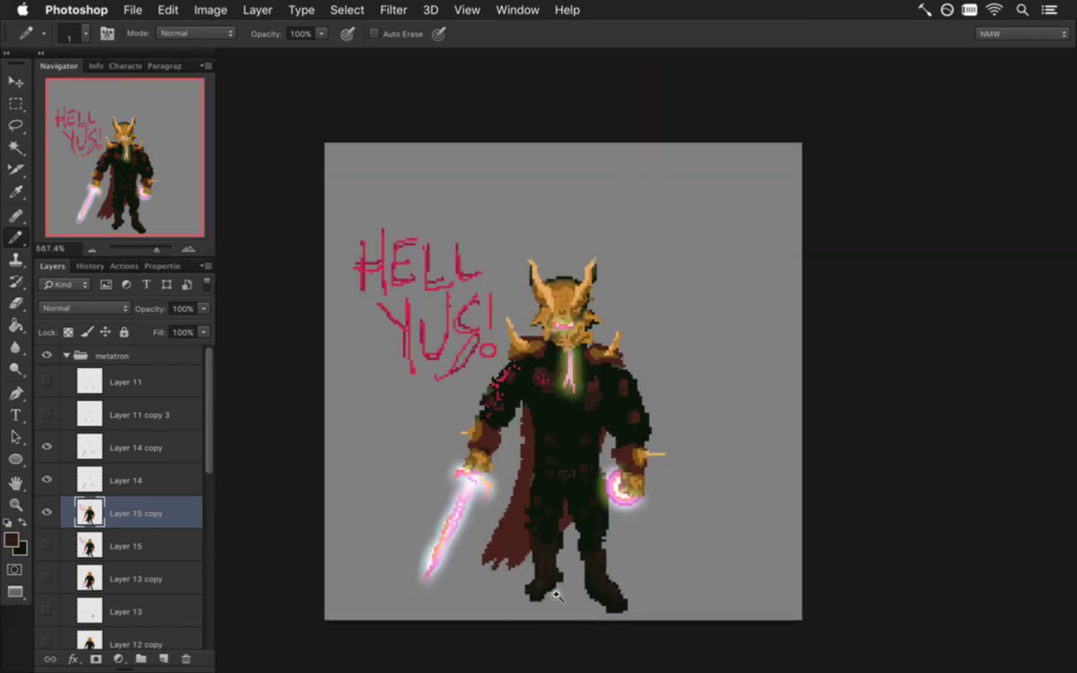
scroll(555, 589, up, 6)
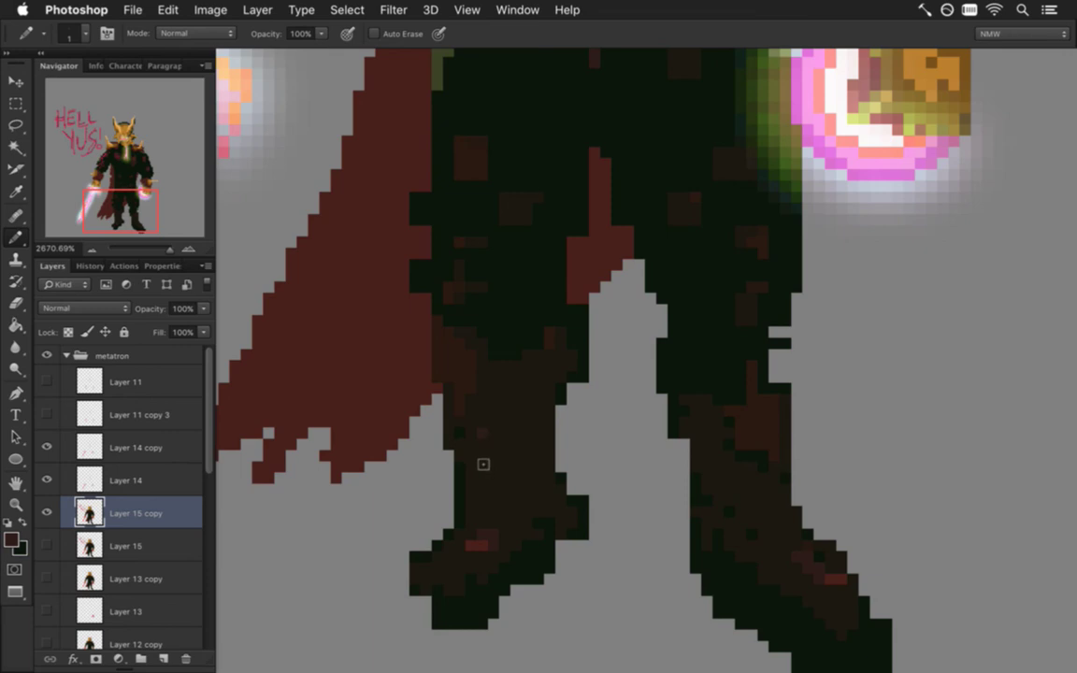
drag(584, 541, 498, 554)
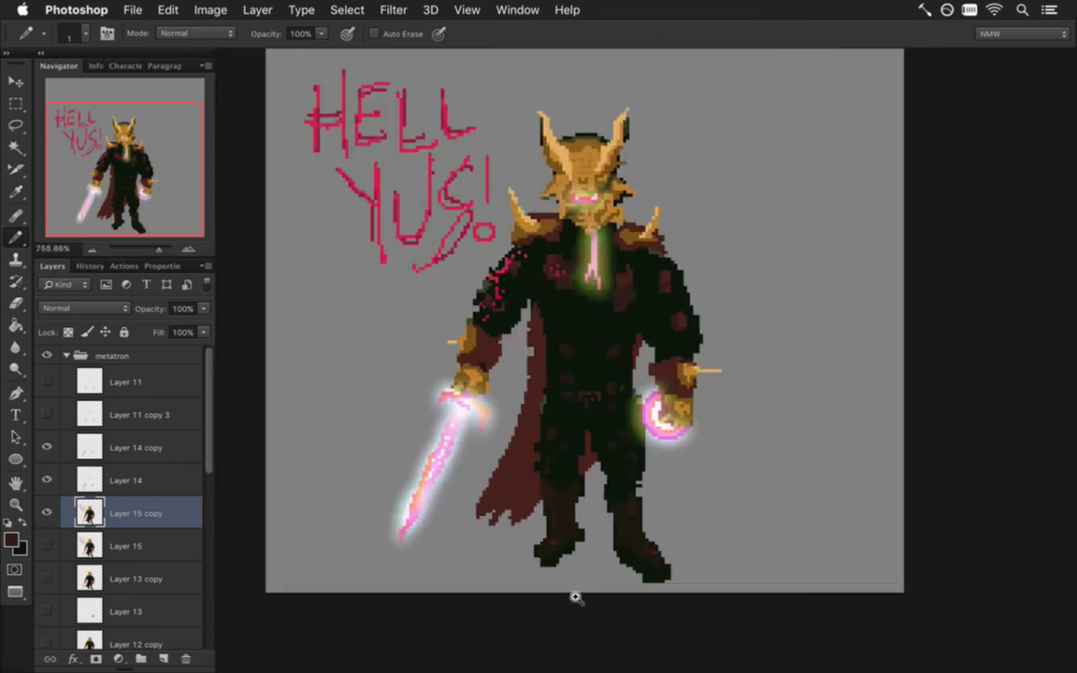
drag(638, 556, 693, 544)
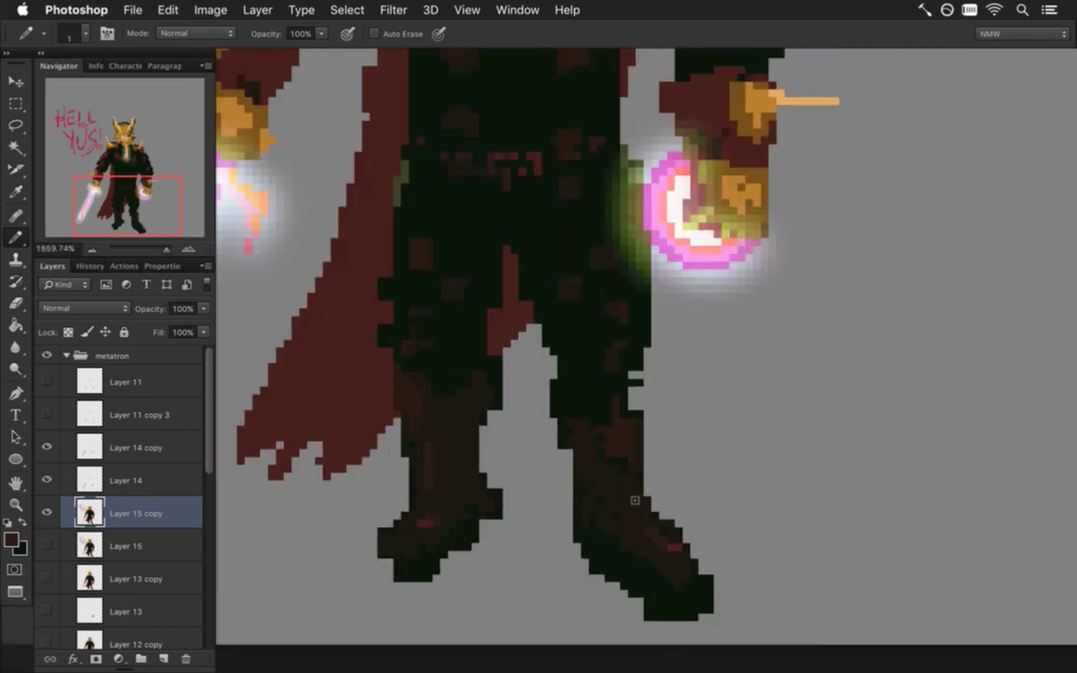
- Resample the boot browns and pencil shading and a short vertical highlight on the orb-side boot's shaft
alt+click(584, 491)
alt+click(651, 531)
alt+click(575, 485)
drag(468, 527, 404, 536)
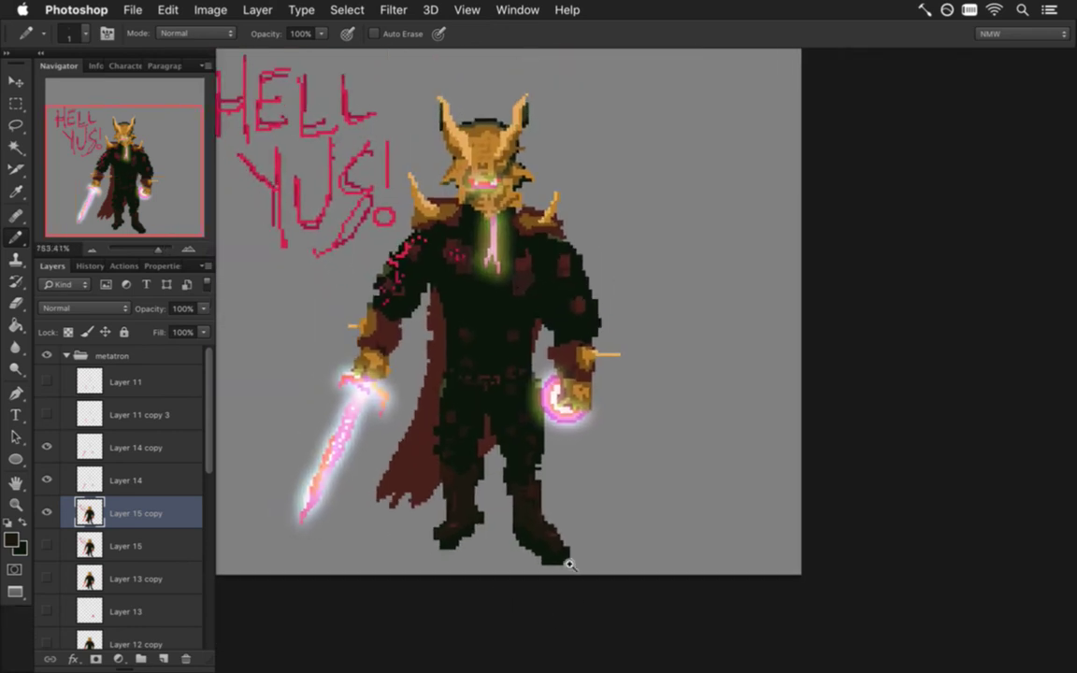
- Extend the top of the orb-side boot with dark brown pixels along its outer edge below the knee
scroll(514, 509, up, 5)
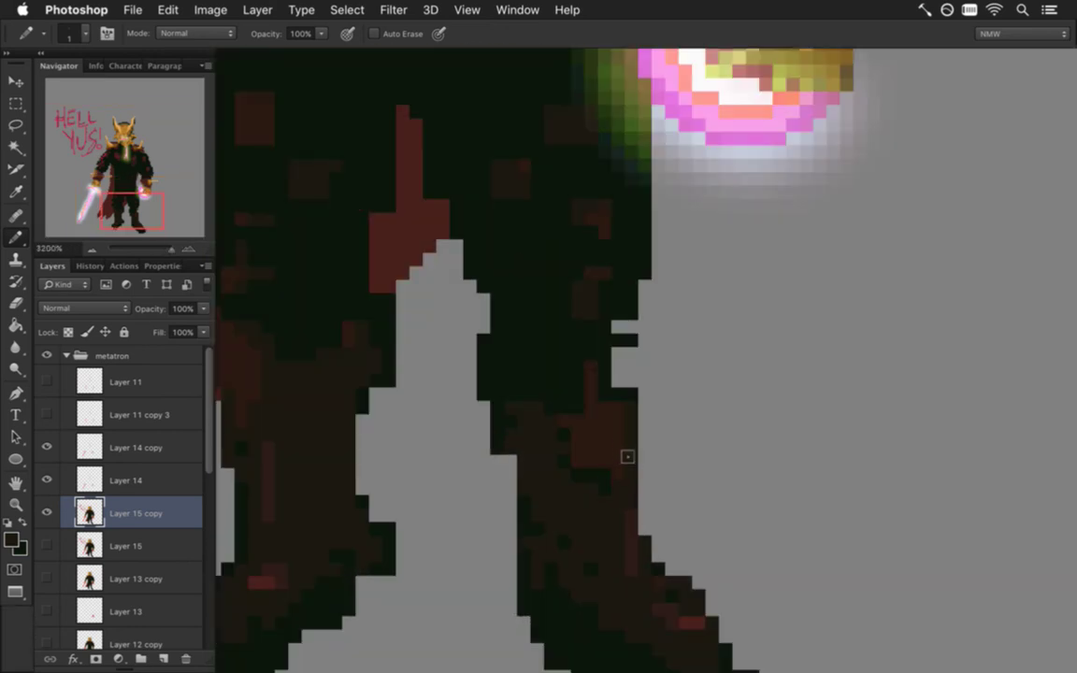
key(i)
key(b)
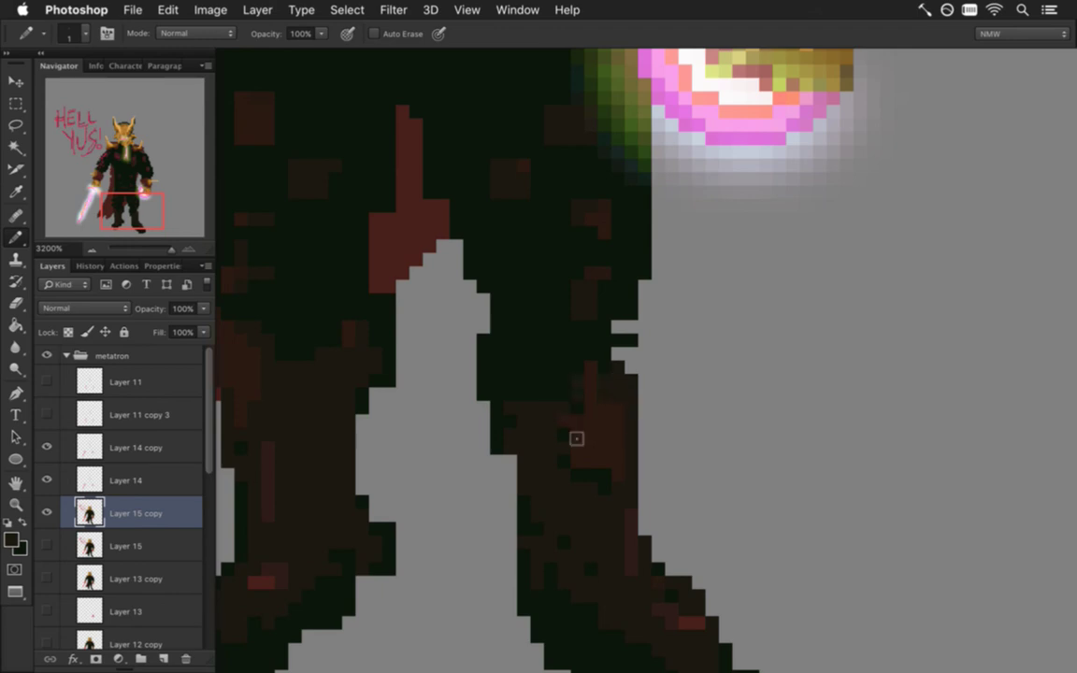
scroll(557, 509, down, 5)
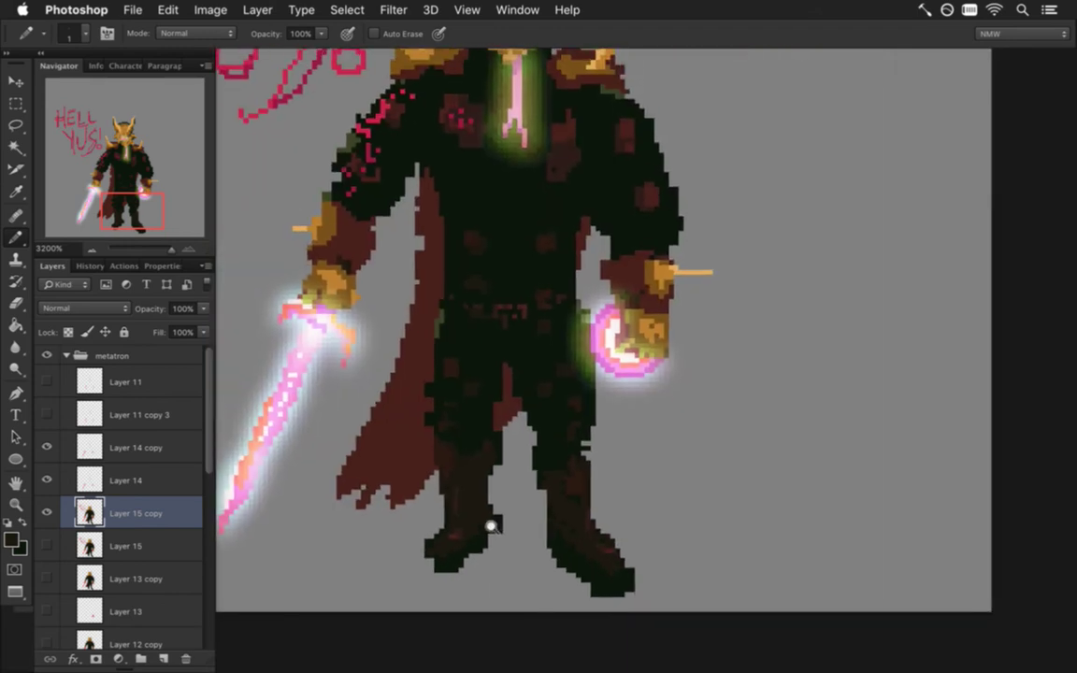
scroll(489, 526, down, 2)
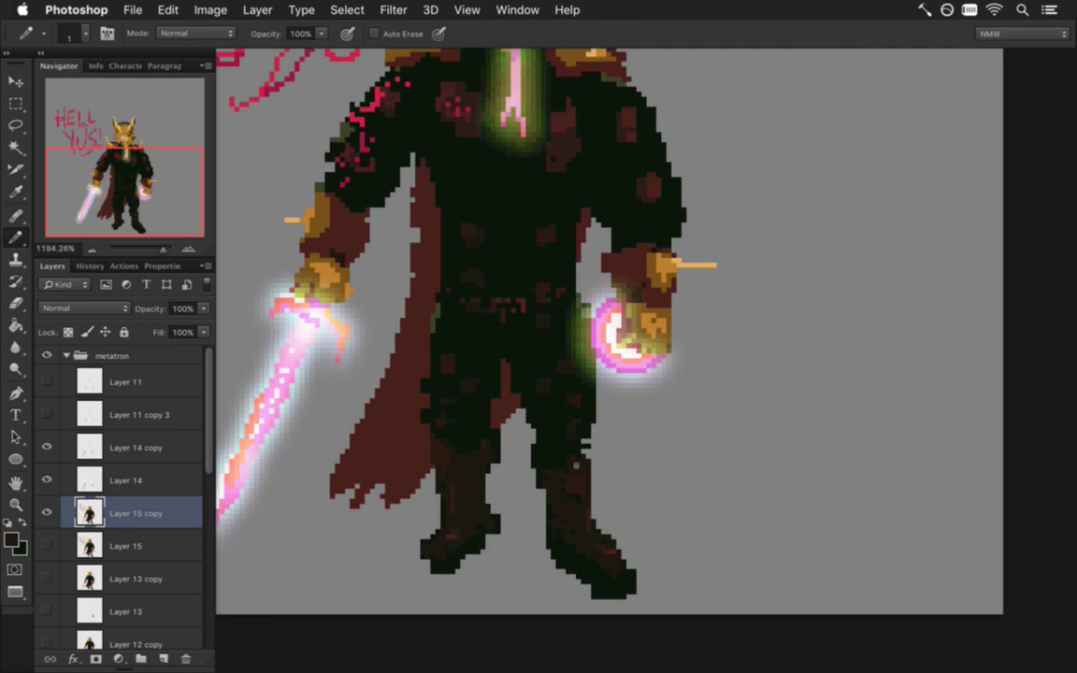
drag(488, 544, 437, 549)
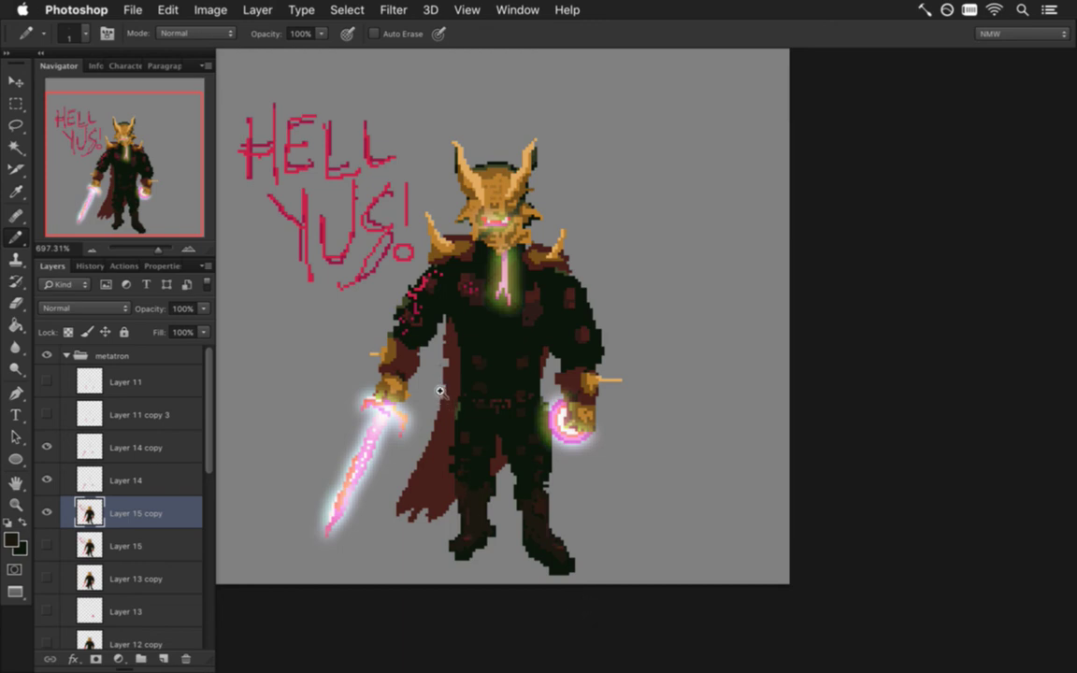
- Sample the bright crimson of the lettering and pencil an underline beneath HELL YUS!
alt+click(278, 198)
drag(315, 304, 369, 309)
drag(512, 364, 567, 409)
- Copy the whole visible MetatronIdle canvas into w.psd and move the pasted version over the fourth slot
key(super+a)
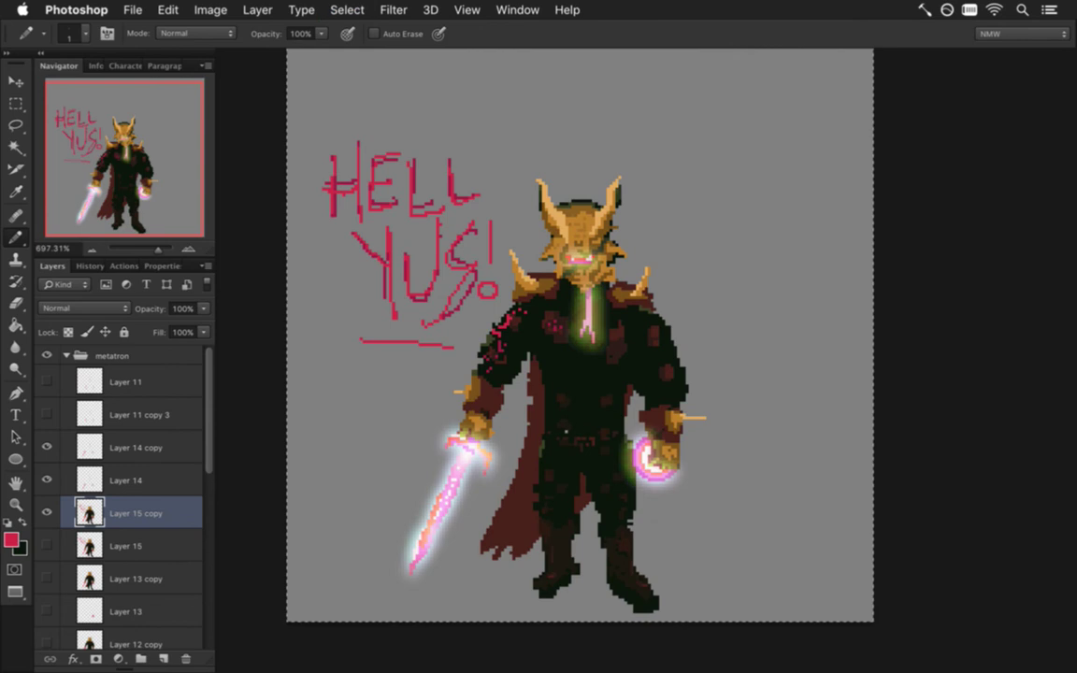
key(super+c)
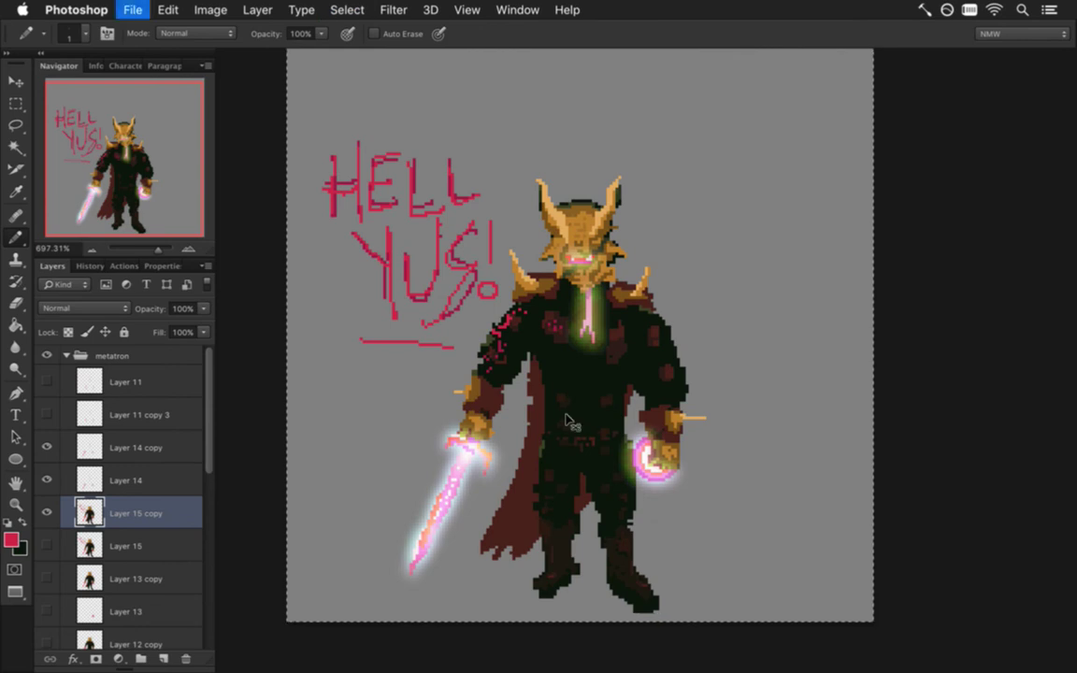
key(m)
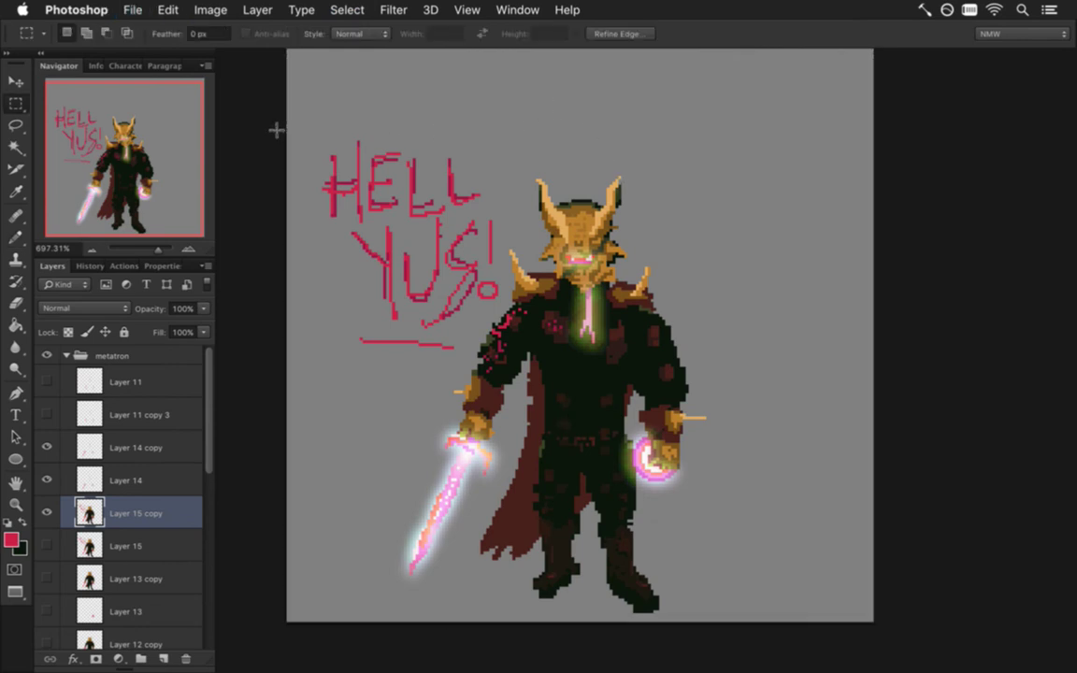
click(519, 9)
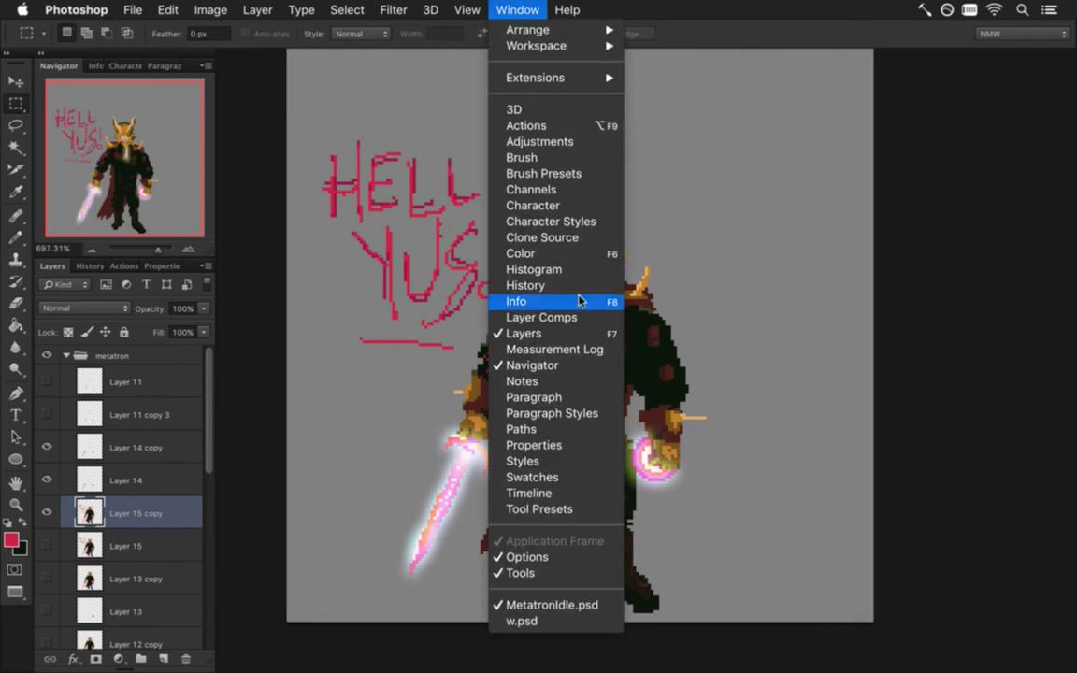
click(587, 621)
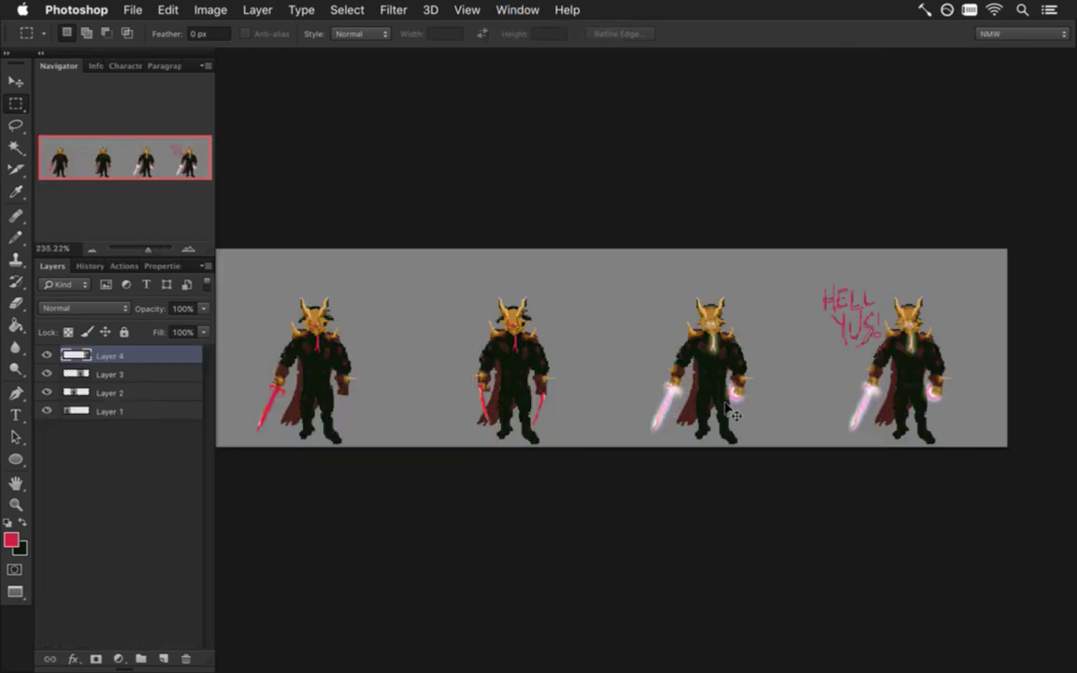
key(super+v)
key(v)
drag(613, 312, 901, 297)
key(m)
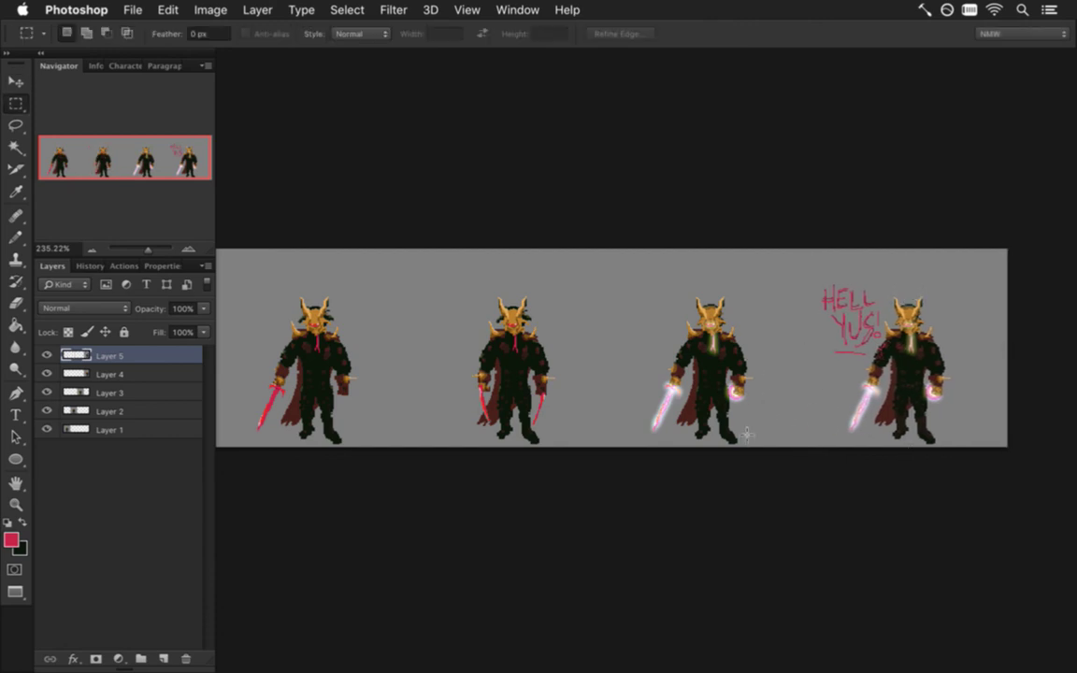
- Look over the four sprite versions on the comparison sheet and switch to Gameshow
key(space)
drag(911, 388, 904, 424)
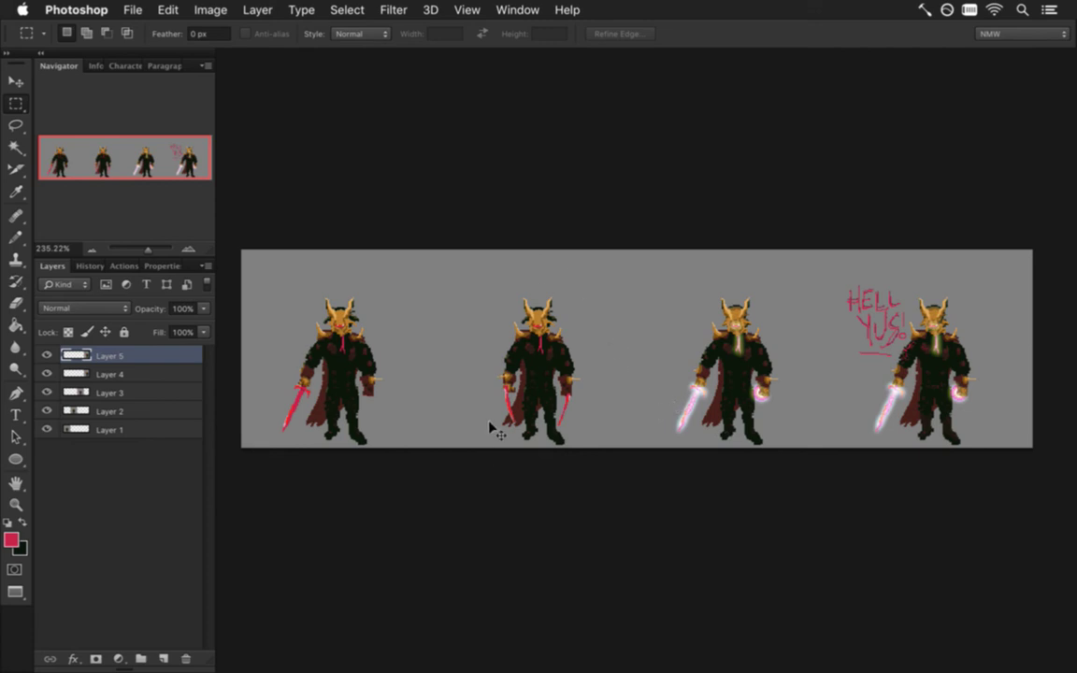
key(super+Tab)
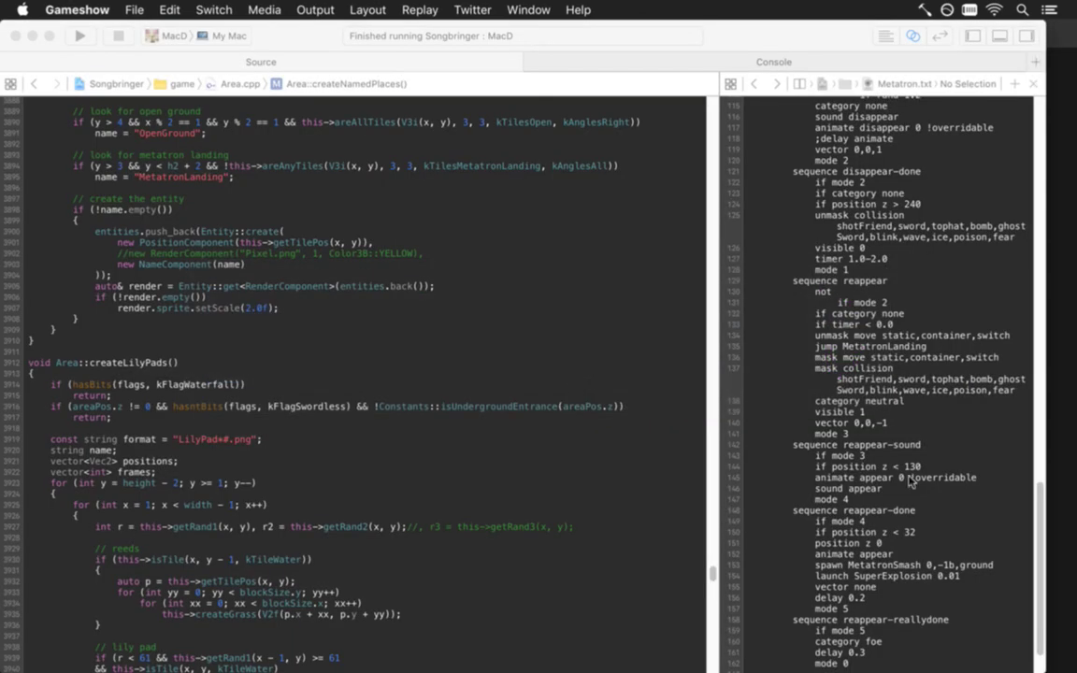